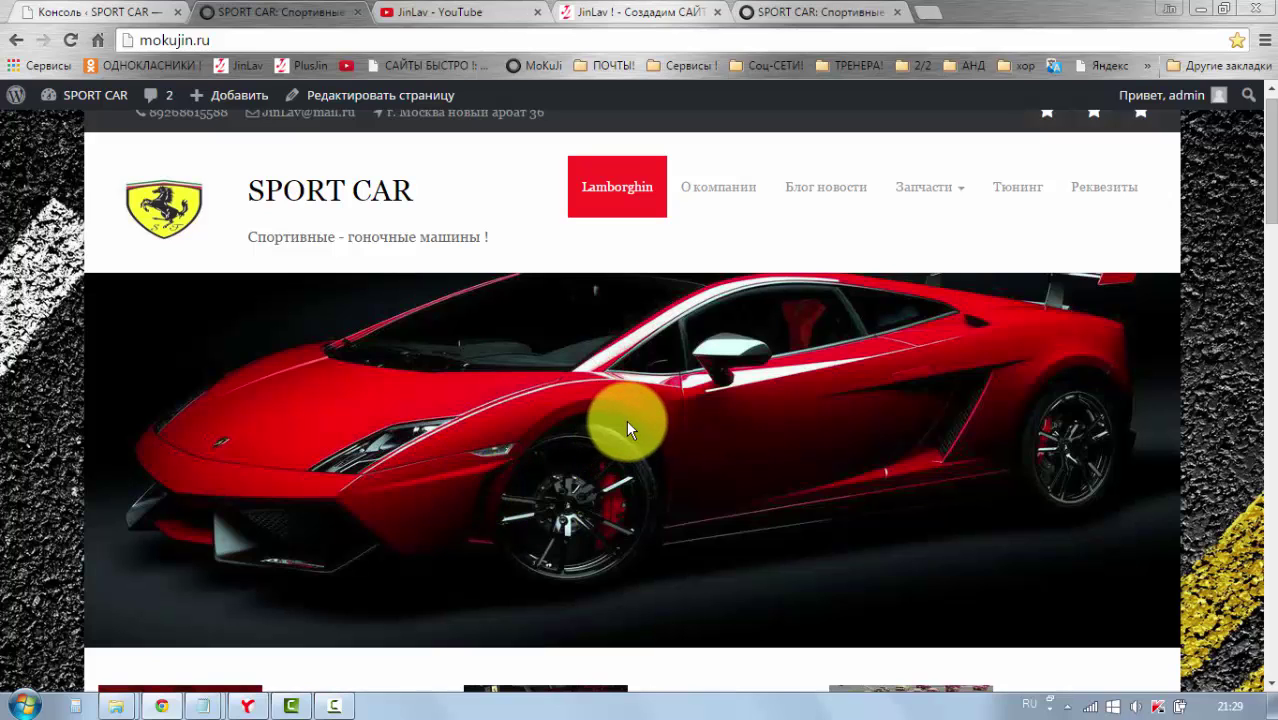
Step: Switch from the public SPORT CAR site to its WordPress admin Консоль dashboard
mouse_move(255, 95)
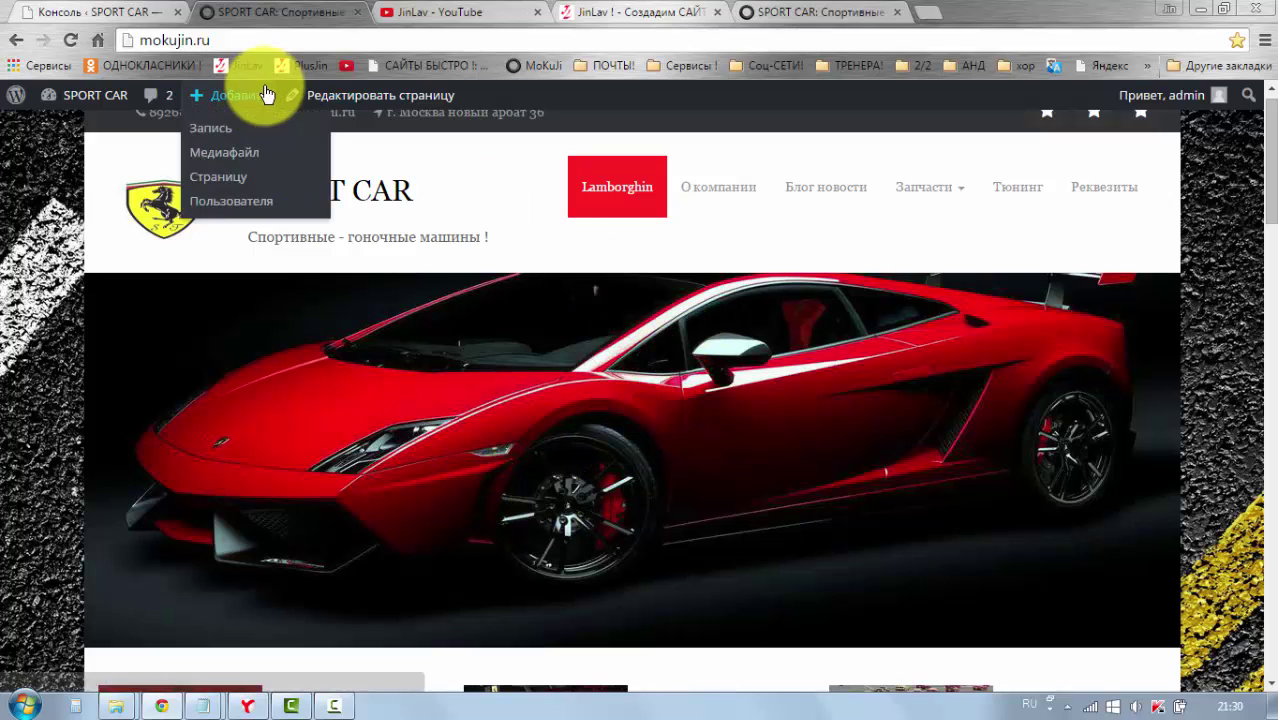
left_click(55, 103)
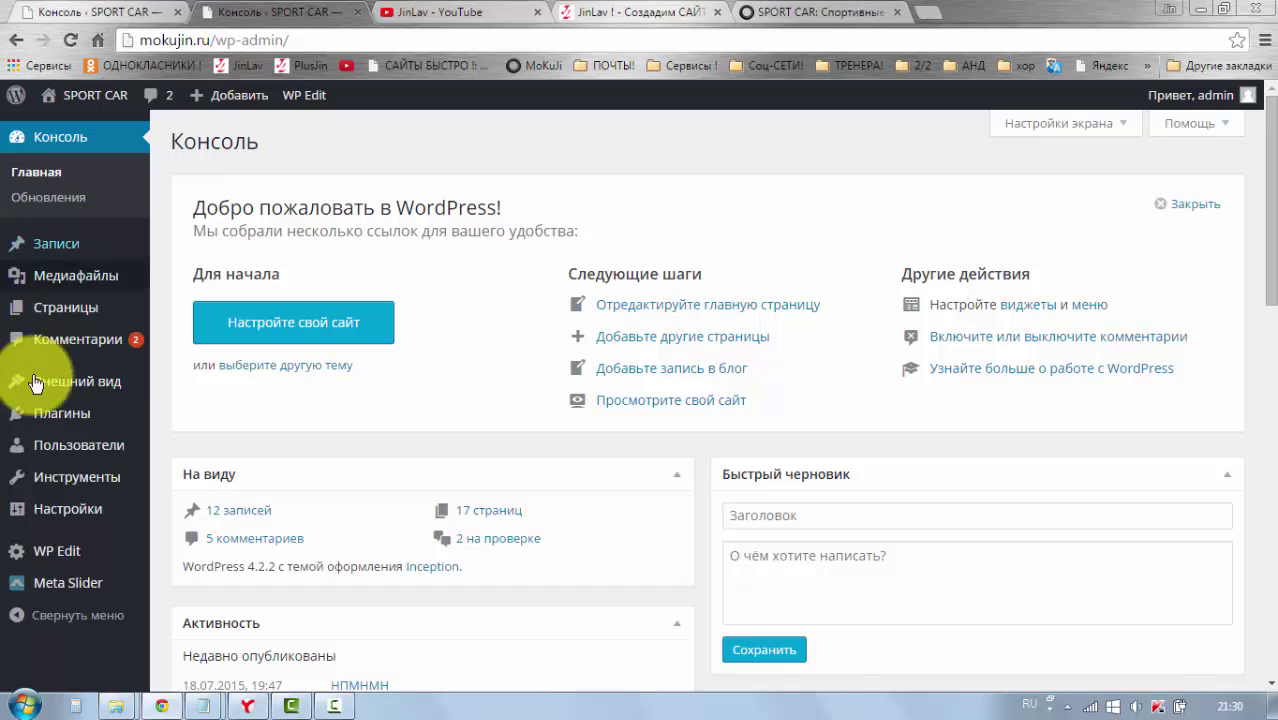
mouse_move(54, 515)
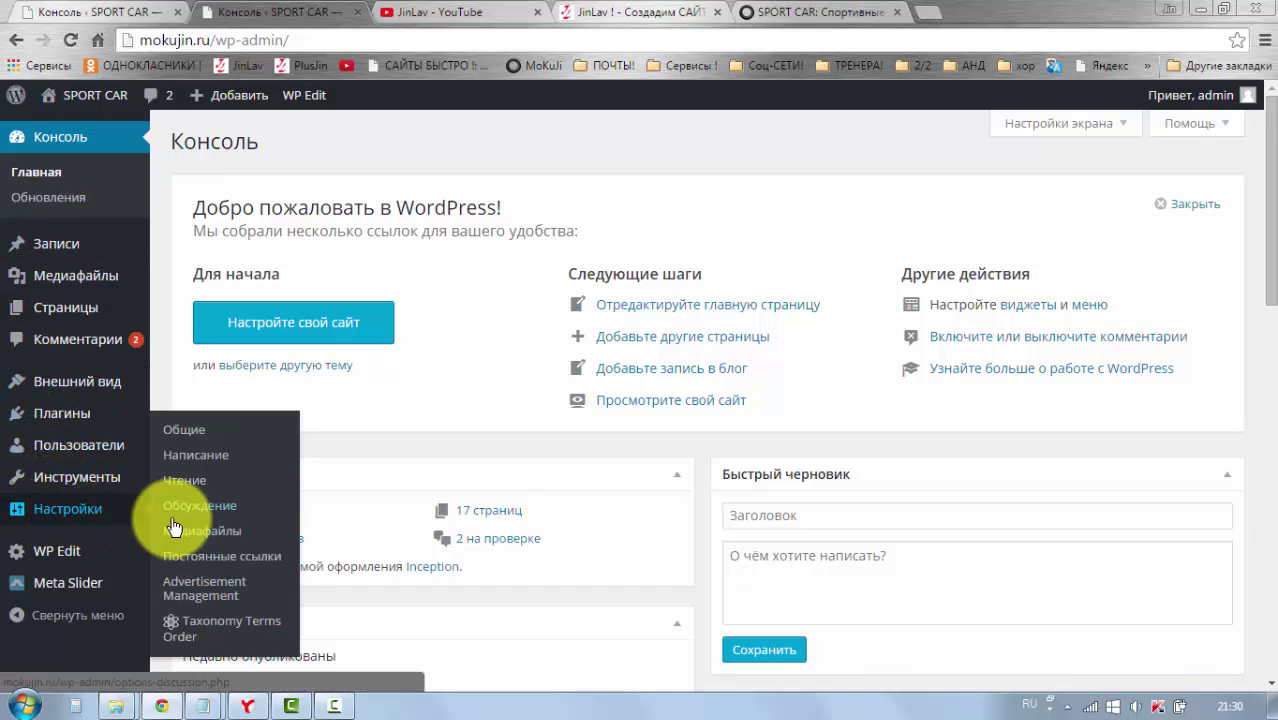
Step: Open Настройки > Написание and place the cursor in the Сервисы обновления ping list
left_click(190, 462)
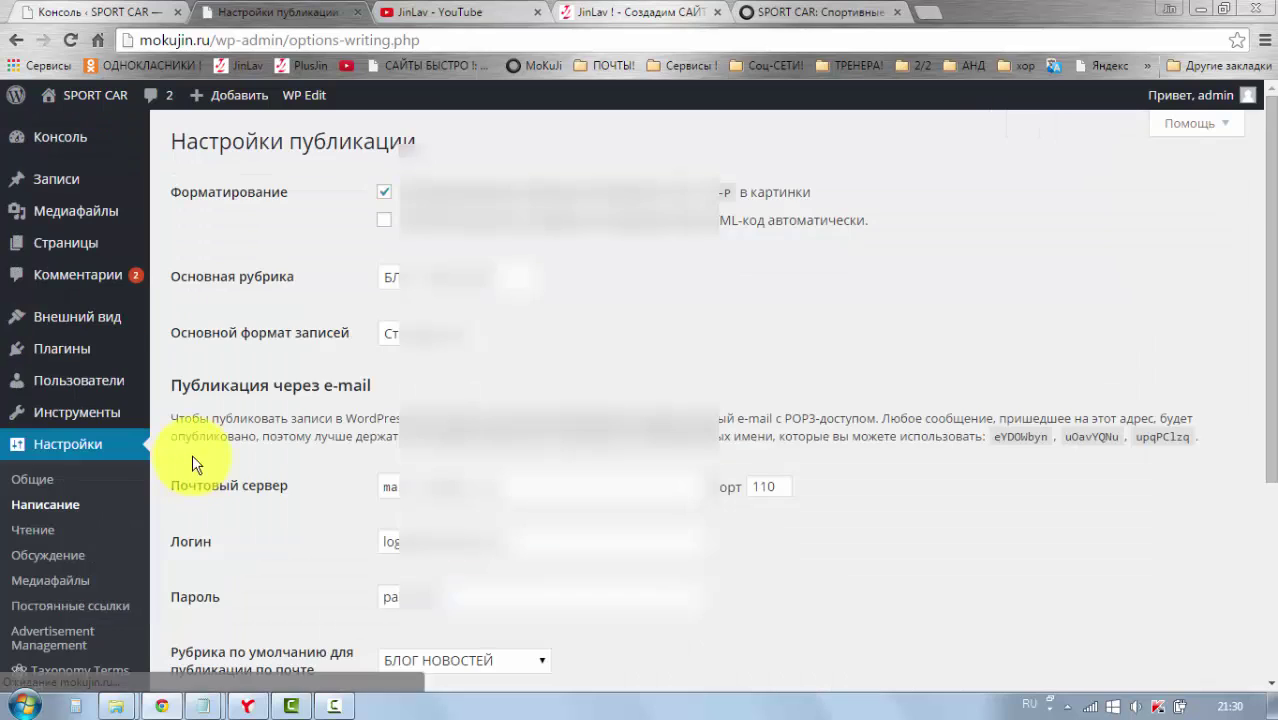
scroll(226, 431, "down", 1)
scroll(226, 431, "down", 1)
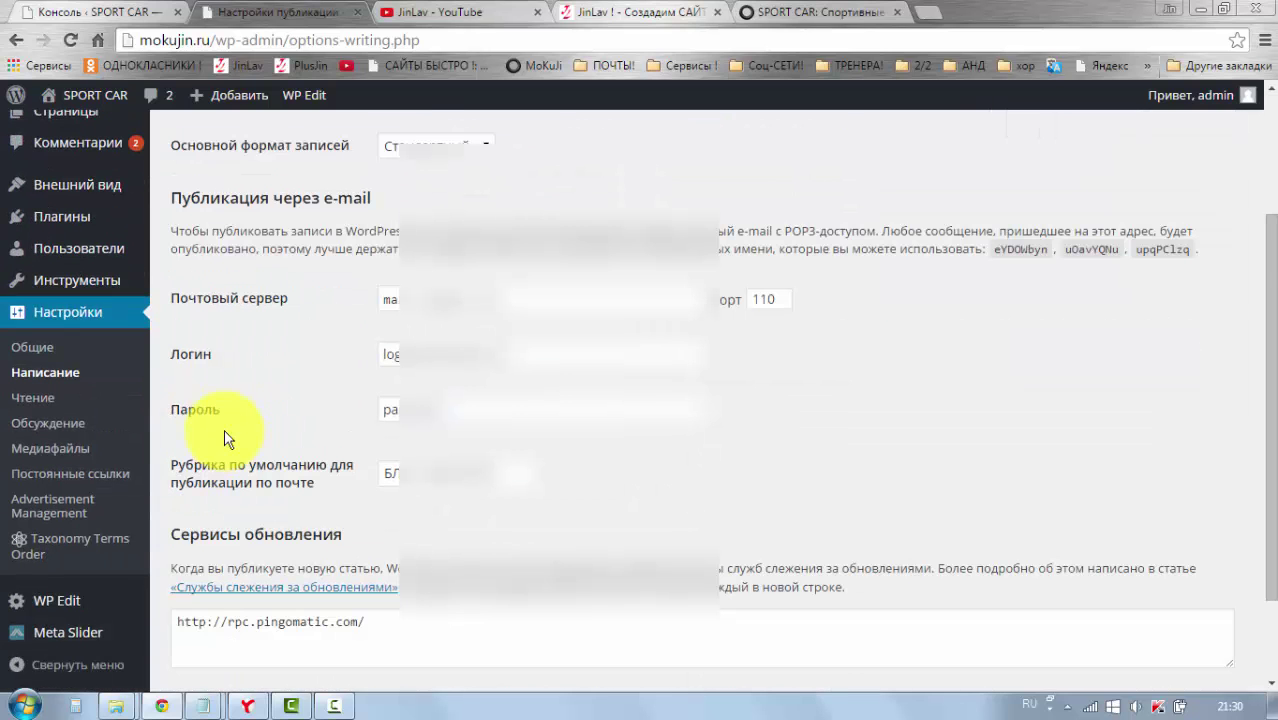
scroll(224, 432, "down", 2)
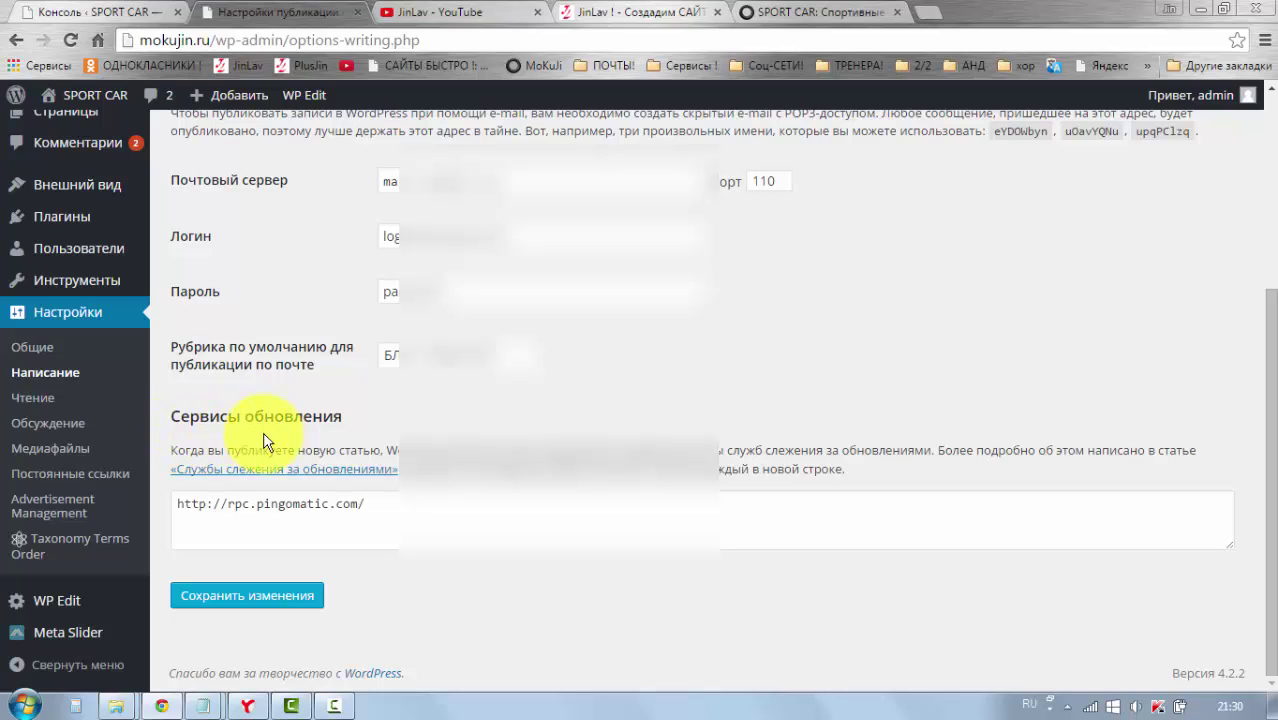
left_click(388, 510)
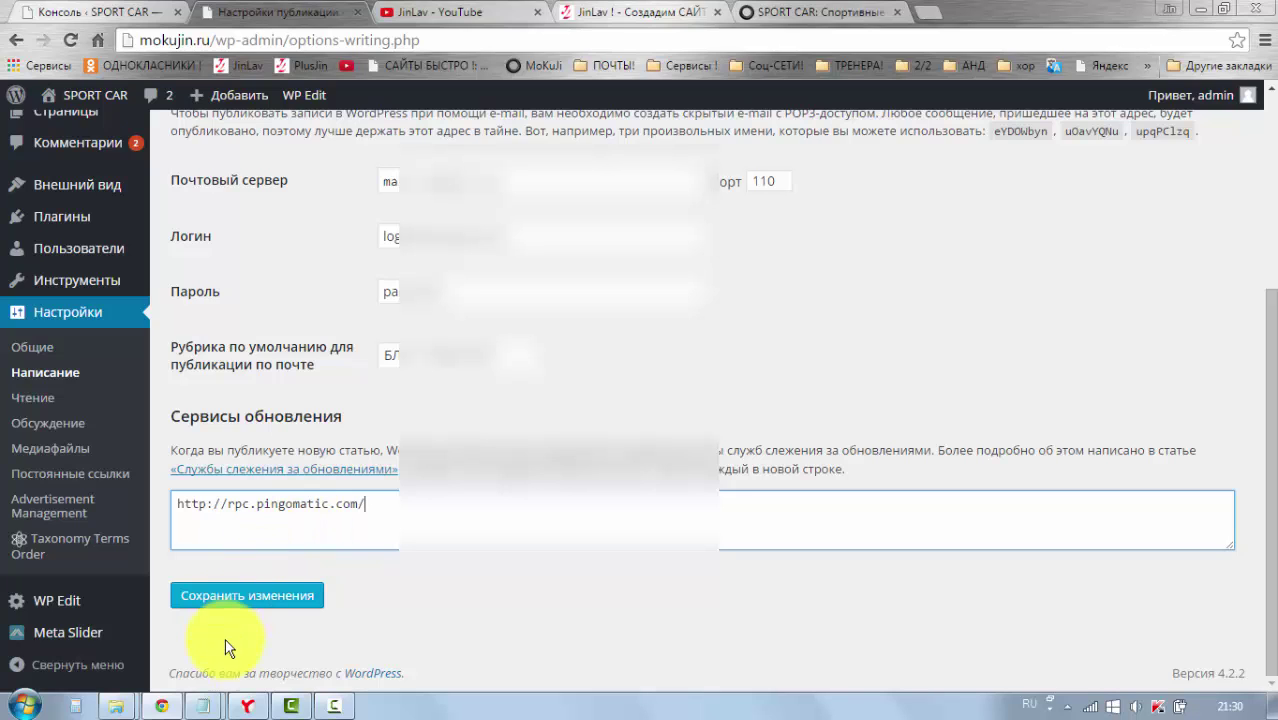
mouse_move(213, 713)
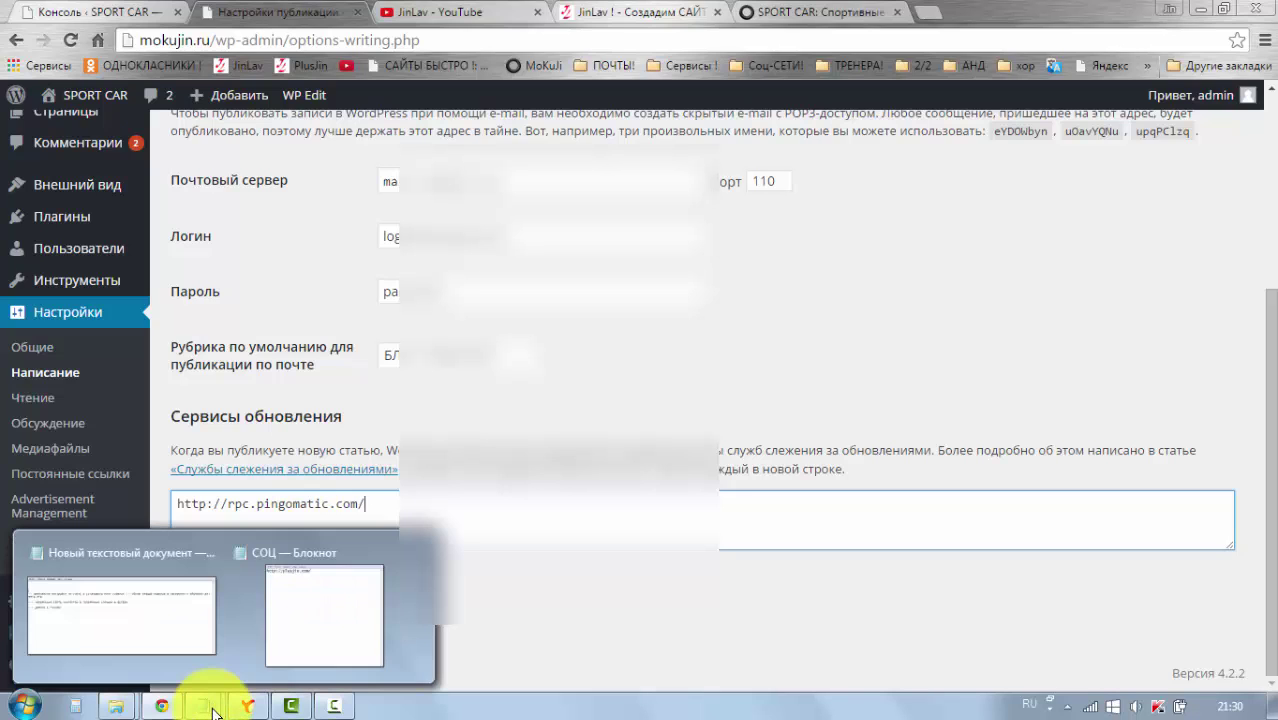
left_click(311, 634)
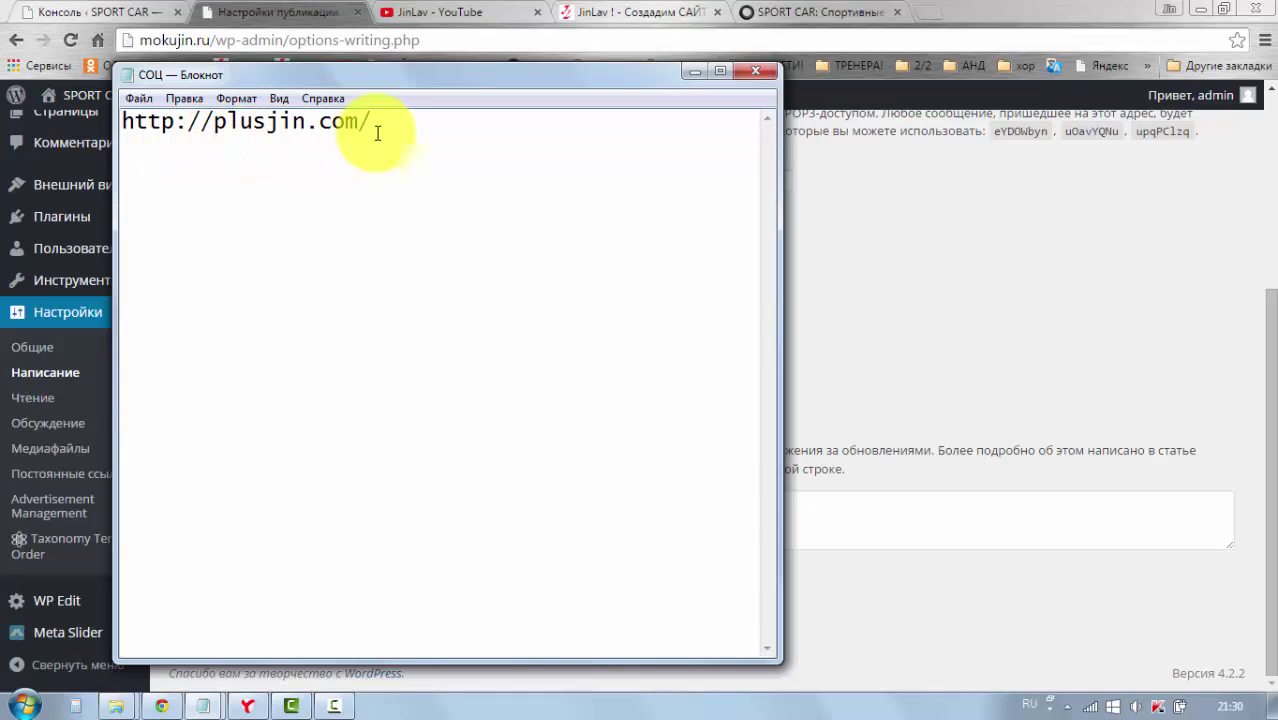
left_click_drag(379, 124, 122, 124)
right_click(143, 123)
left_click(237, 191)
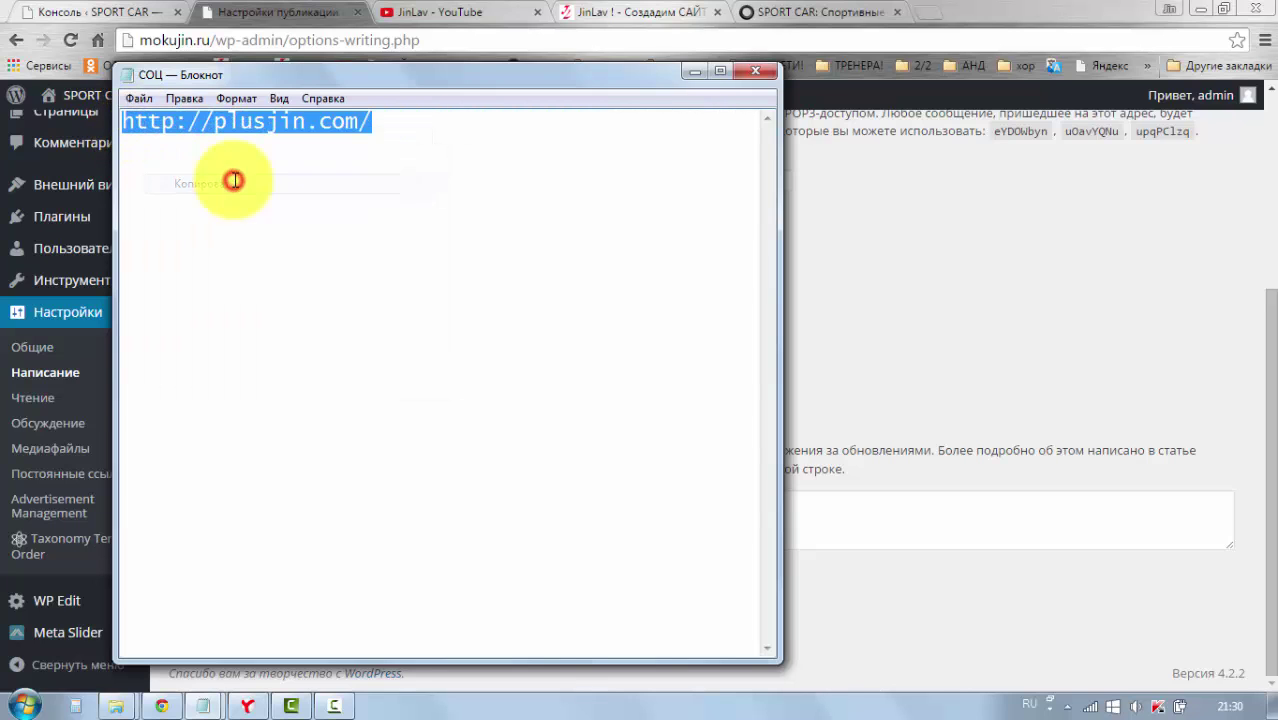
left_click(460, 135)
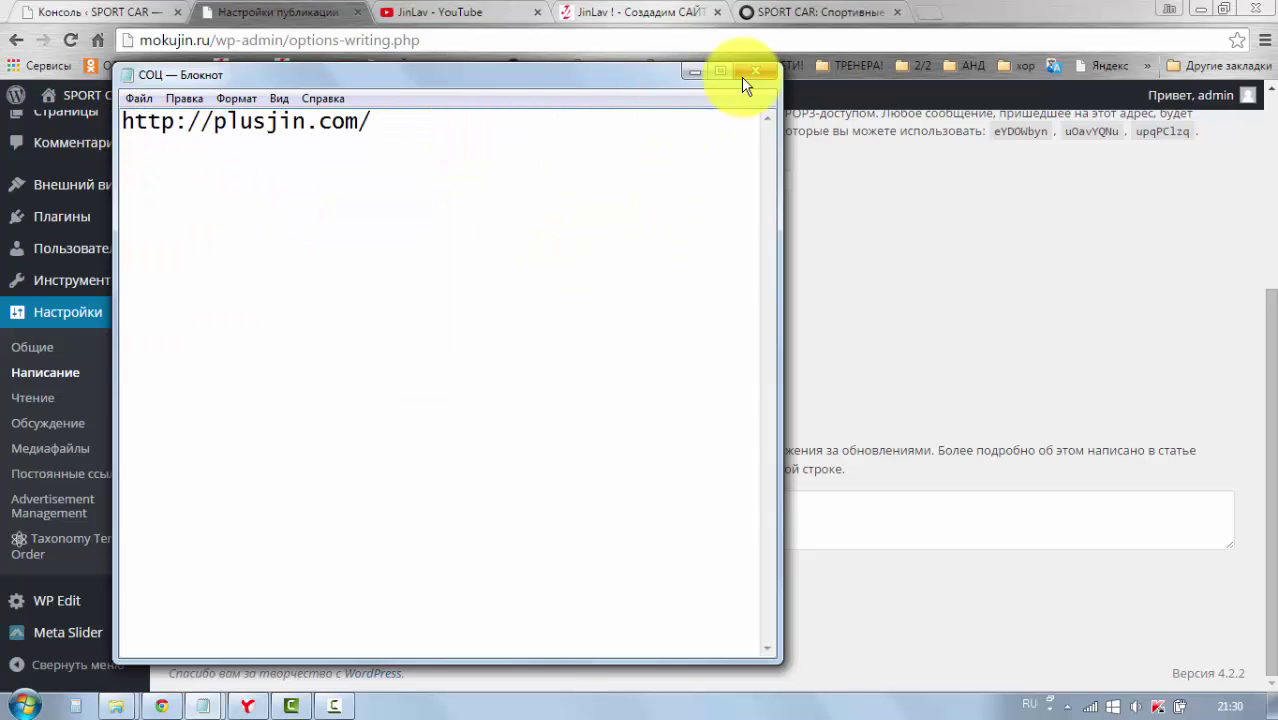
left_click(692, 70)
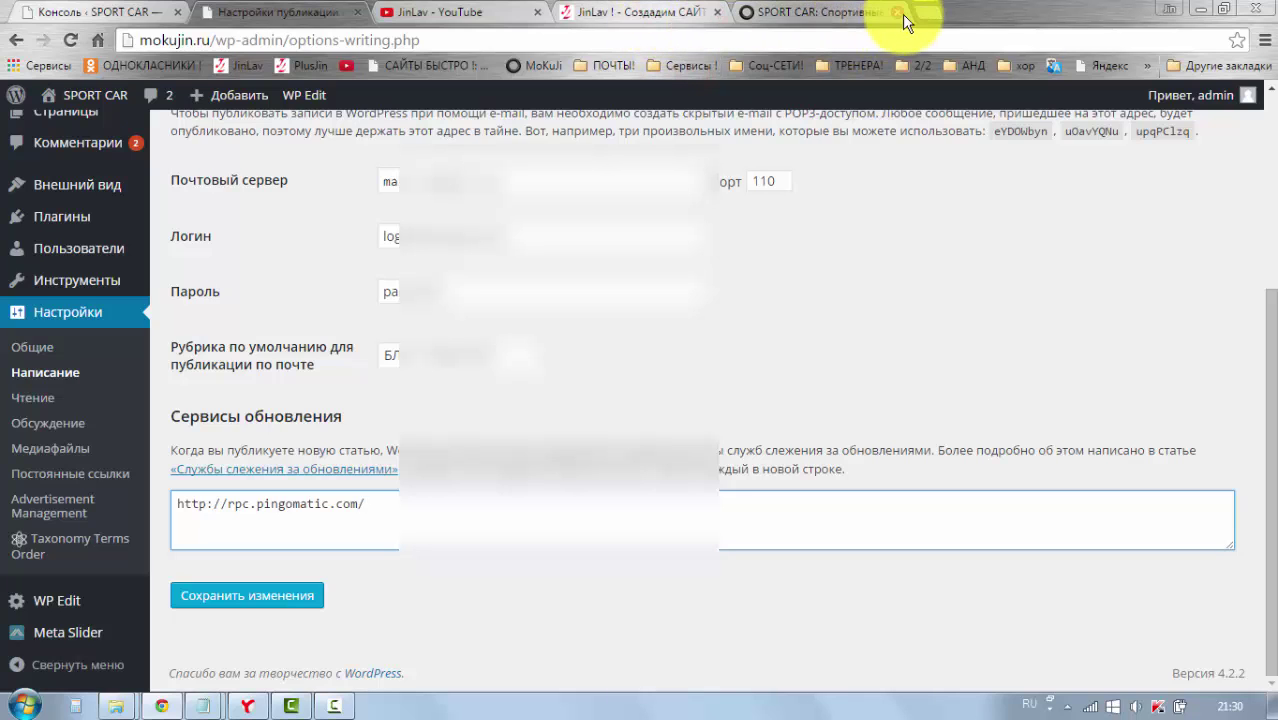
Step: In a new tab, open plusjin.com's Настройка пинг сервисов article under Поддержка по ВИДЕО КУРСУ
left_click(928, 12)
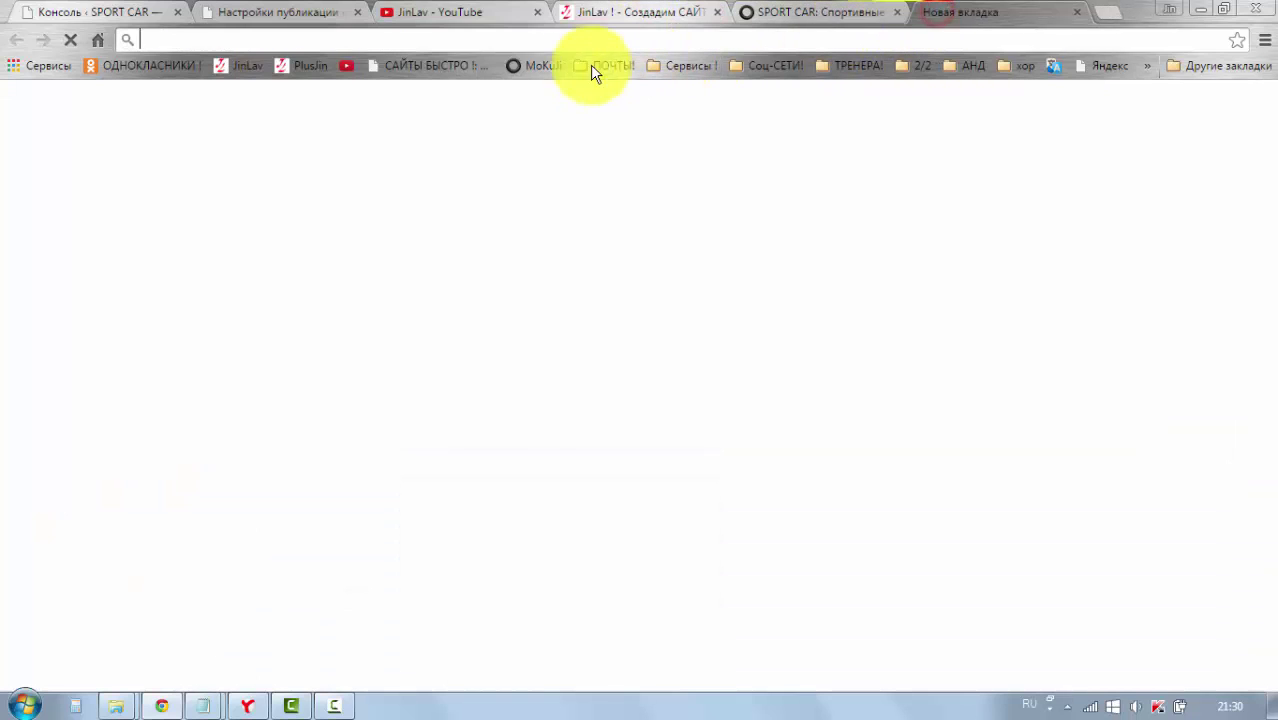
right_click(443, 40)
left_click(494, 130)
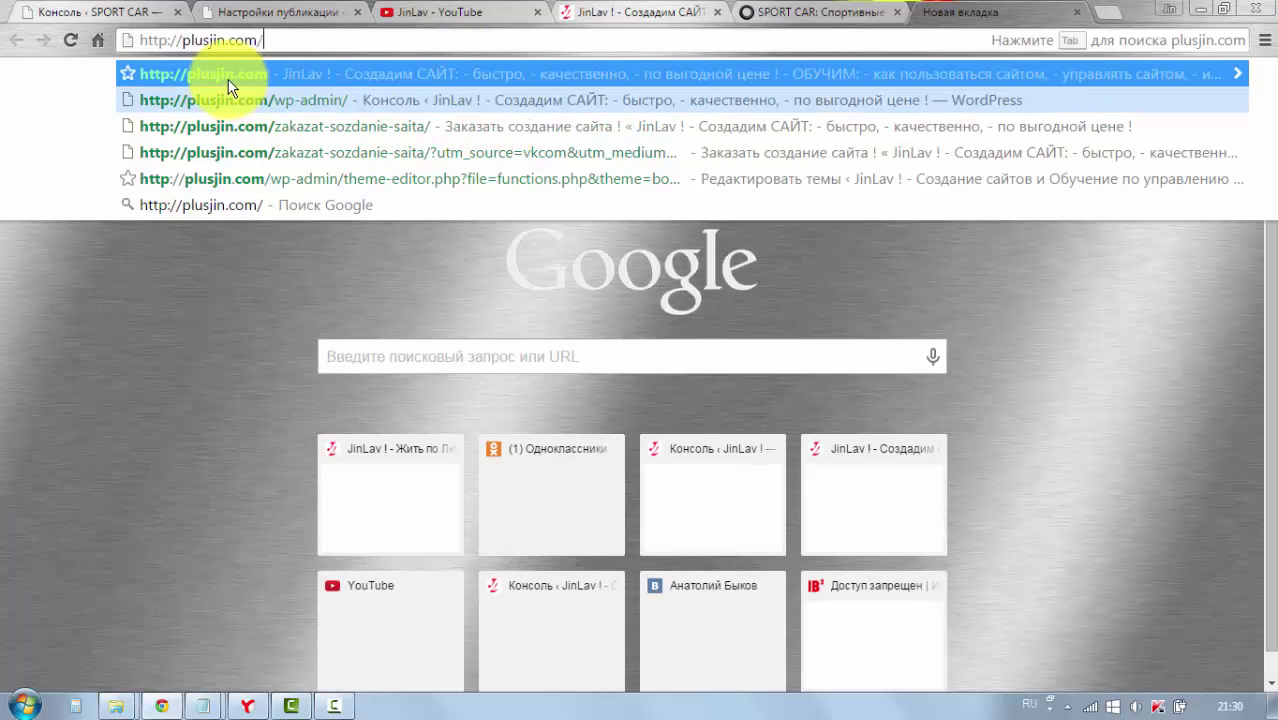
left_click(228, 74)
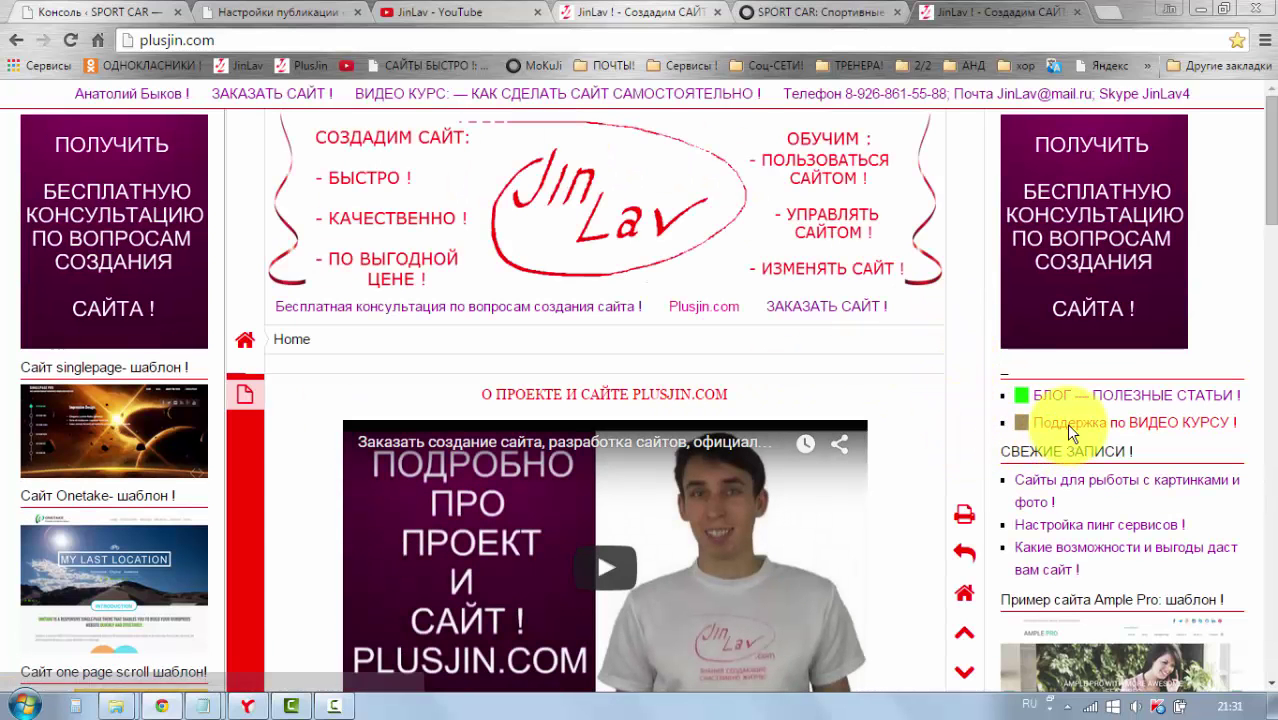
left_click(1068, 424)
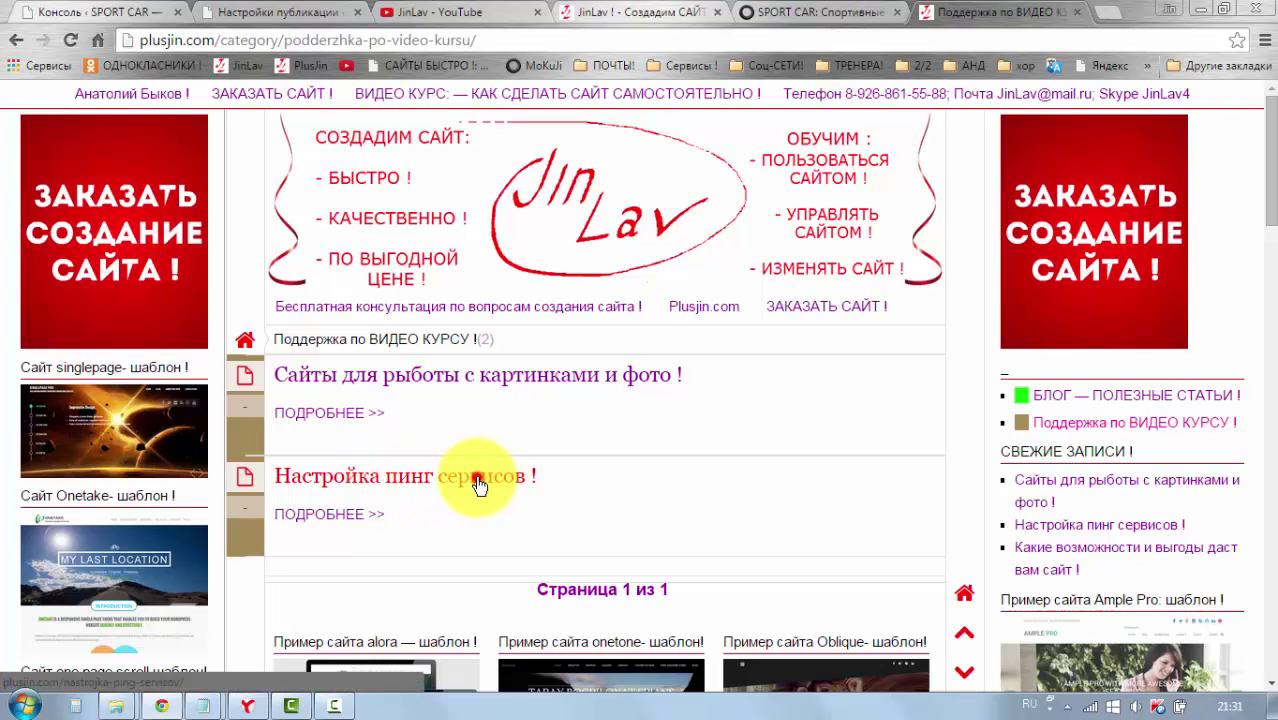
left_click(478, 485)
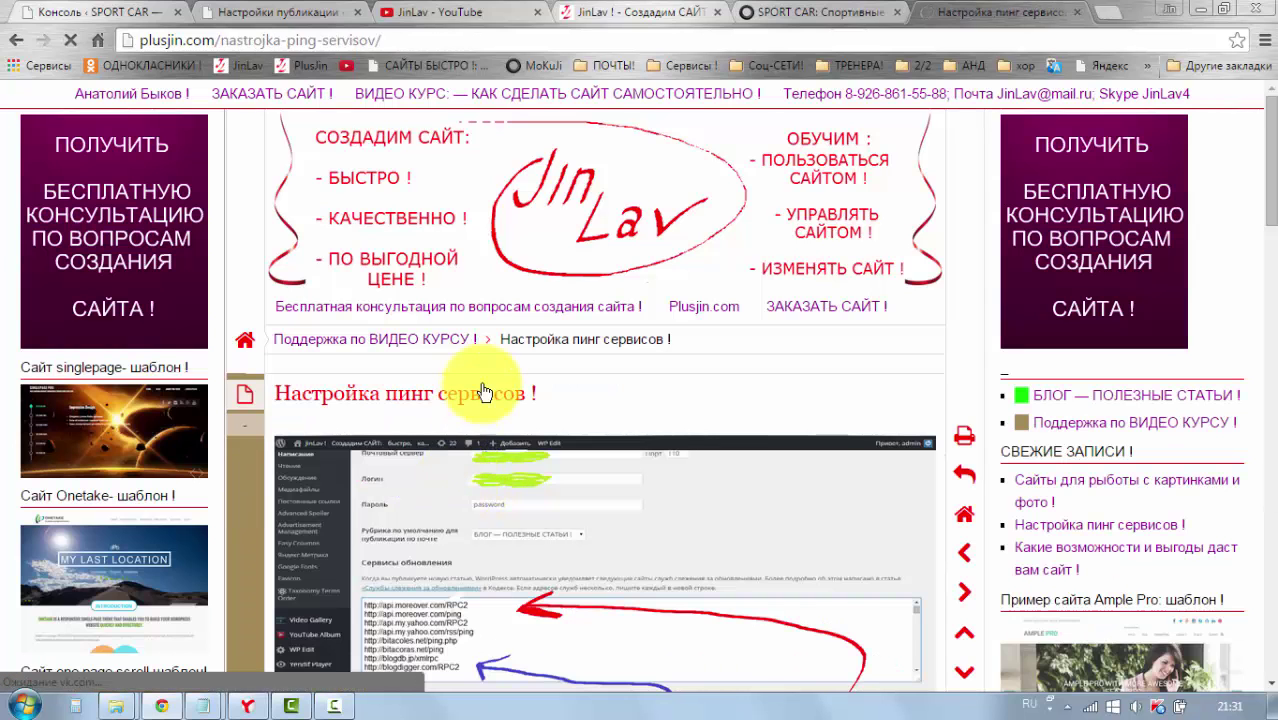
Step: Copy the article's seven ping-service URLs and return to the WordPress settings tab
scroll(485, 390, "down", 1)
scroll(491, 385, "down", 2)
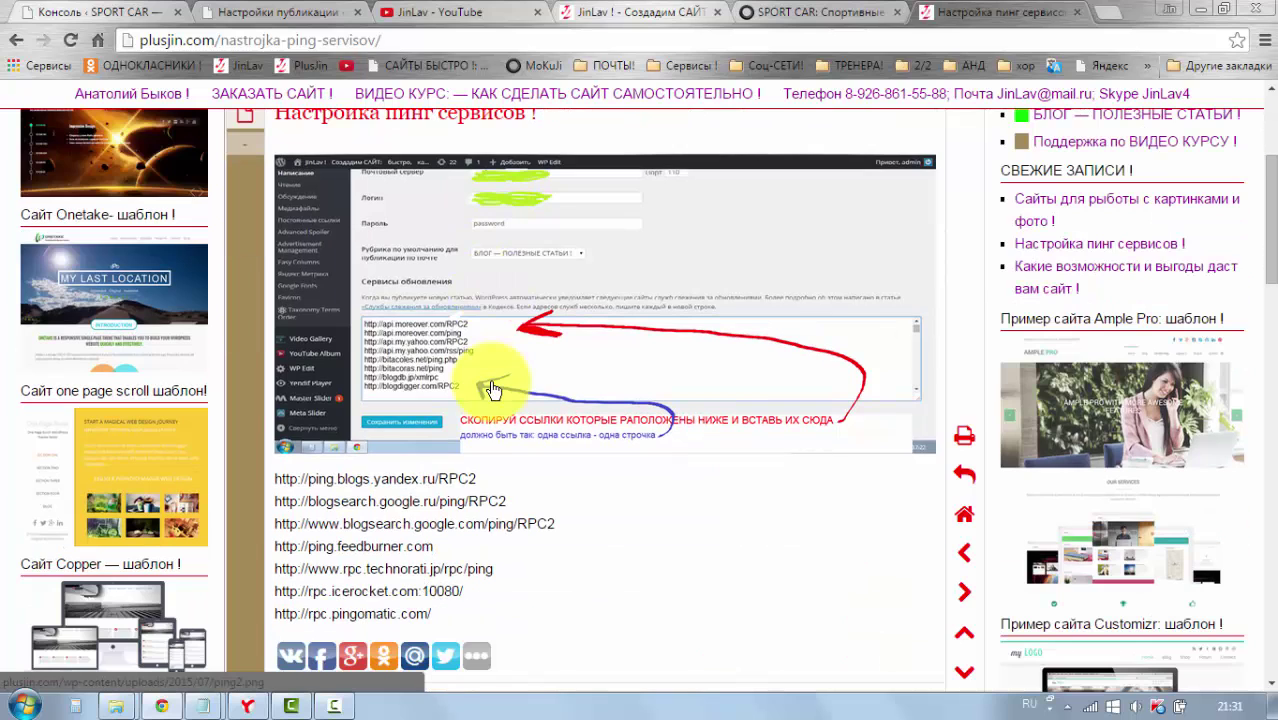
scroll(560, 458, "down", 1)
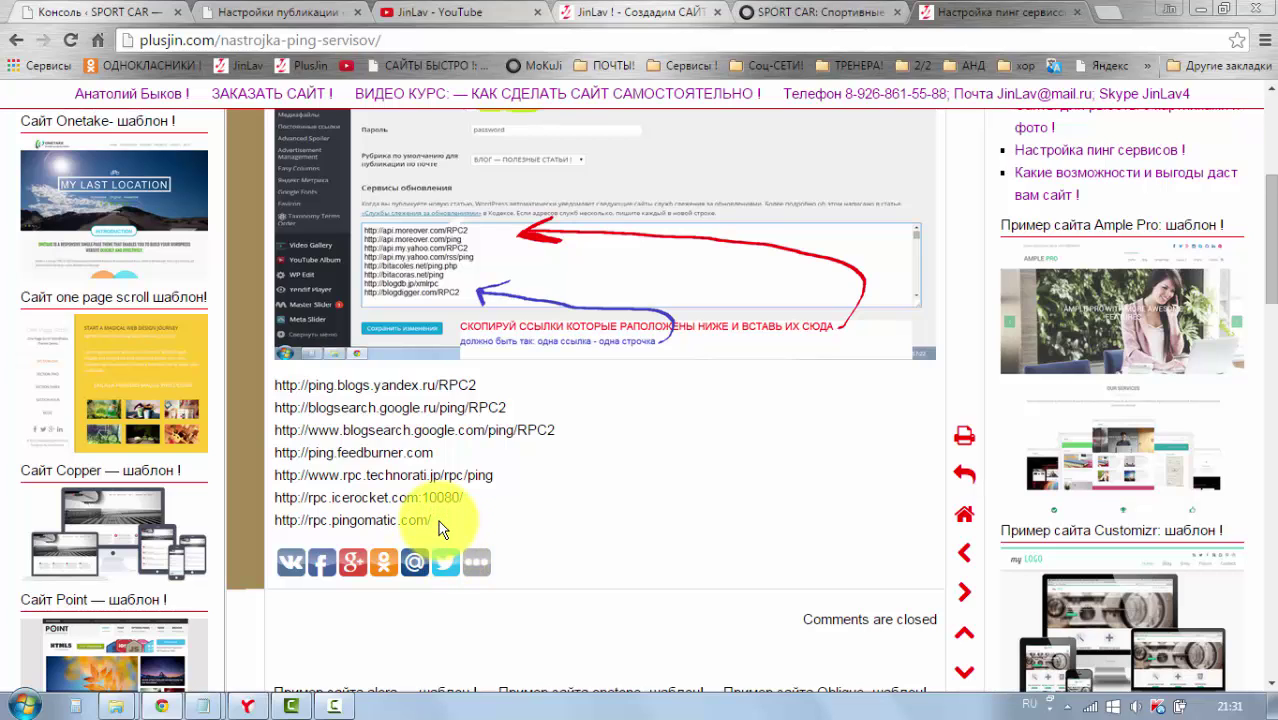
left_click_drag(436, 520, 251, 396)
key("ctrl+c")
right_click(297, 403)
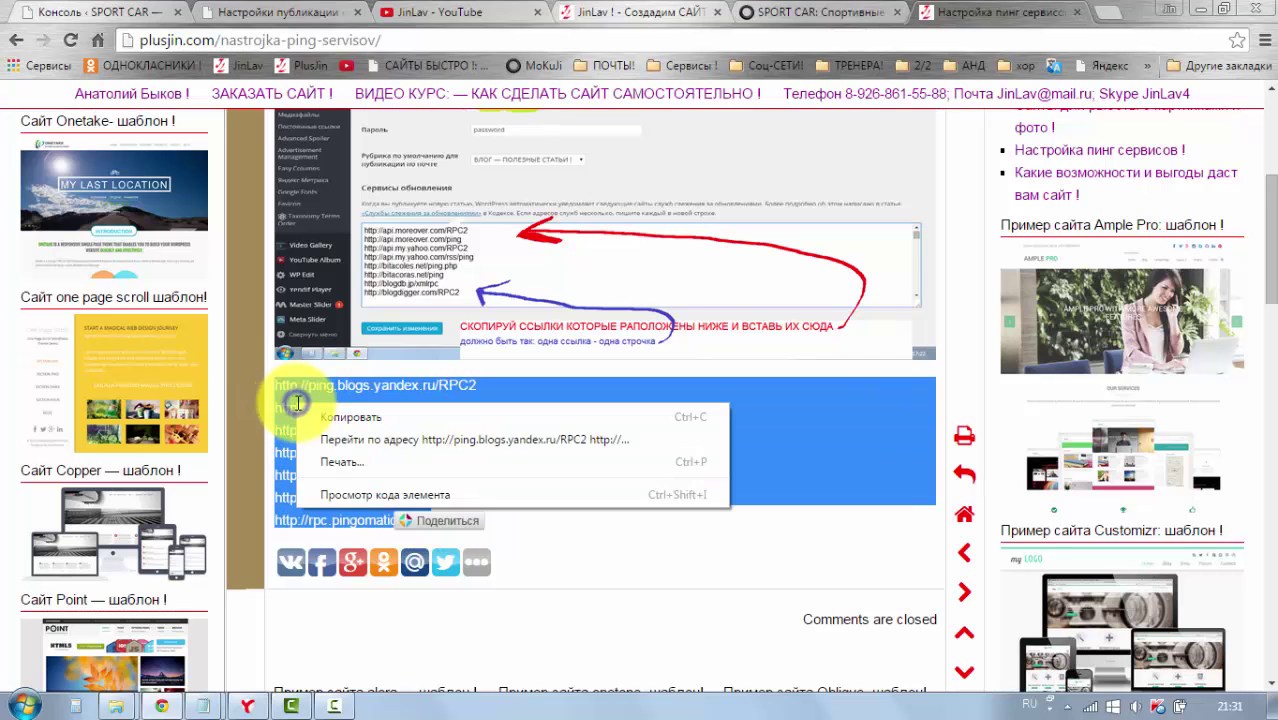
left_click(336, 416)
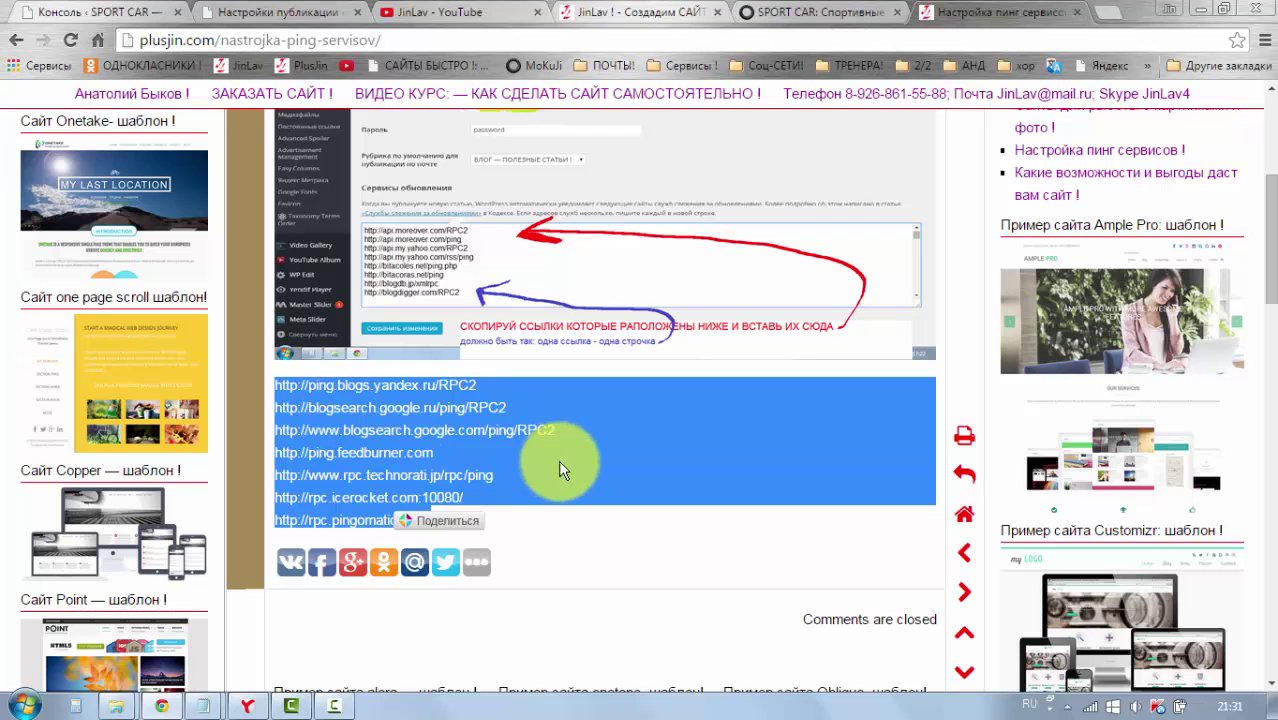
left_click(543, 518)
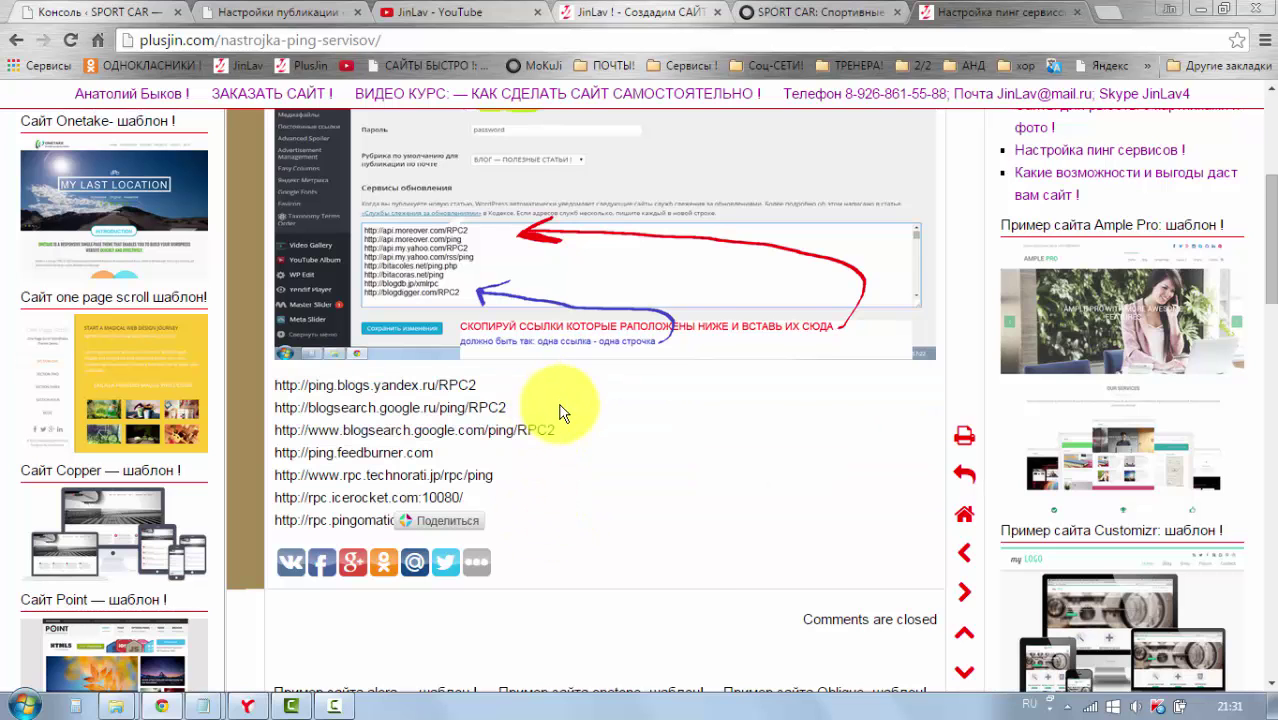
left_click(240, 12)
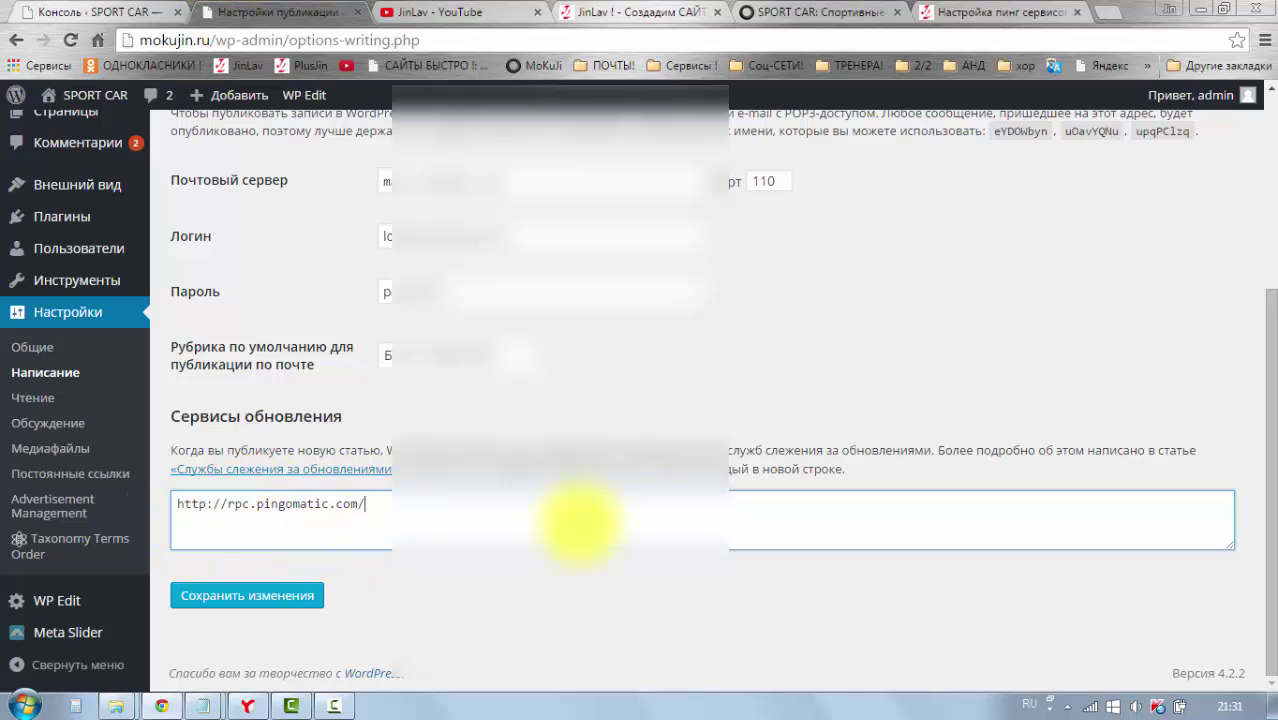
Step: Delete the old rpc.pingomatic.com entry and enlarge the Update Services box
left_click_drag(383, 508, 172, 502)
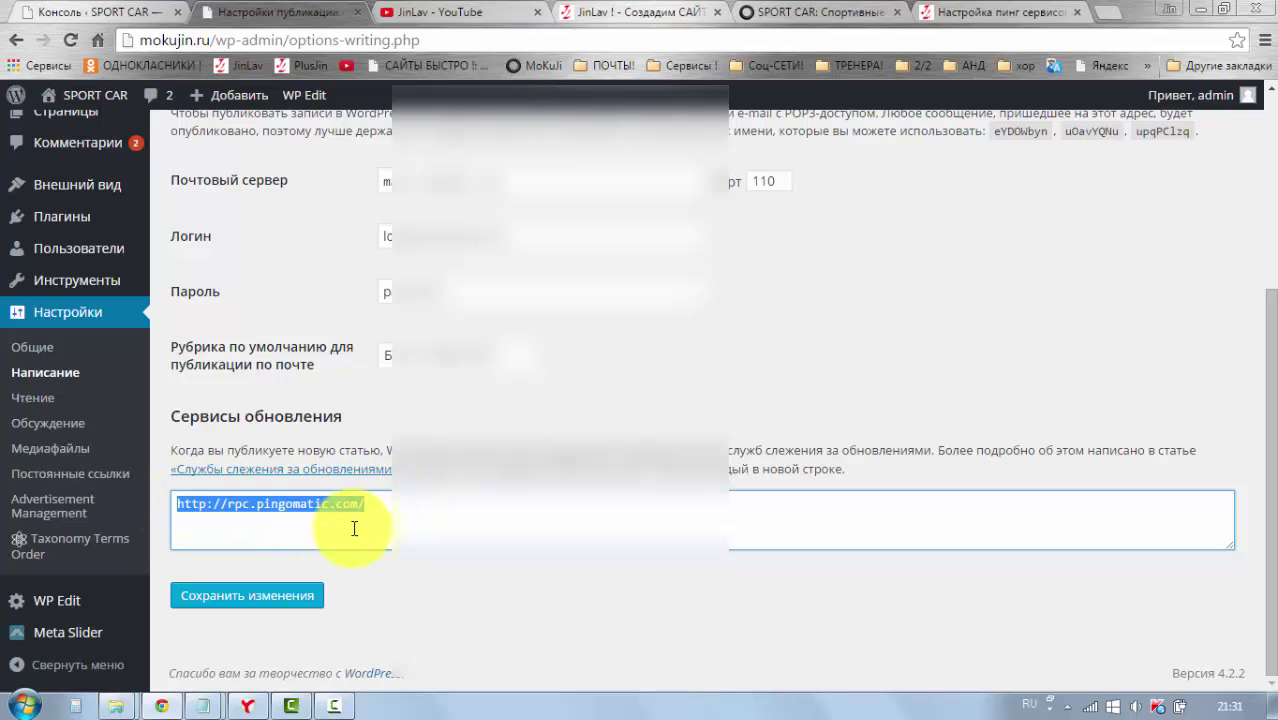
key("Delete")
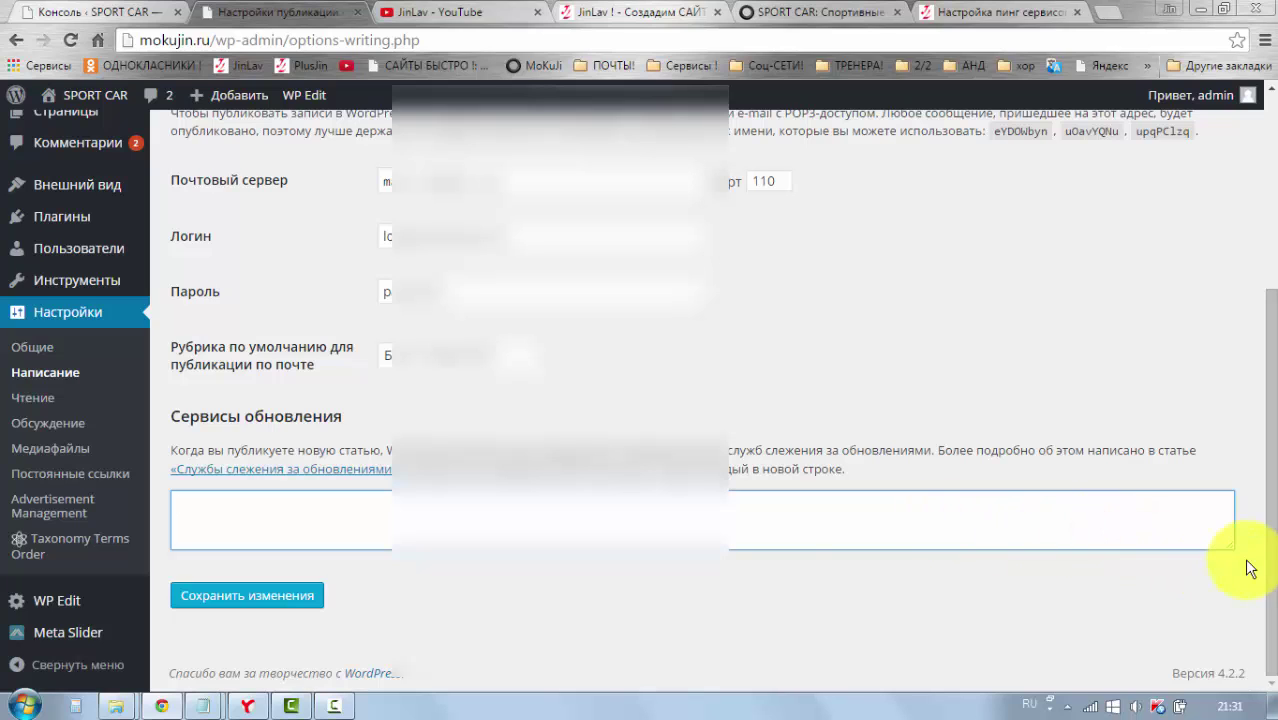
left_click_drag(1231, 548, 1240, 660)
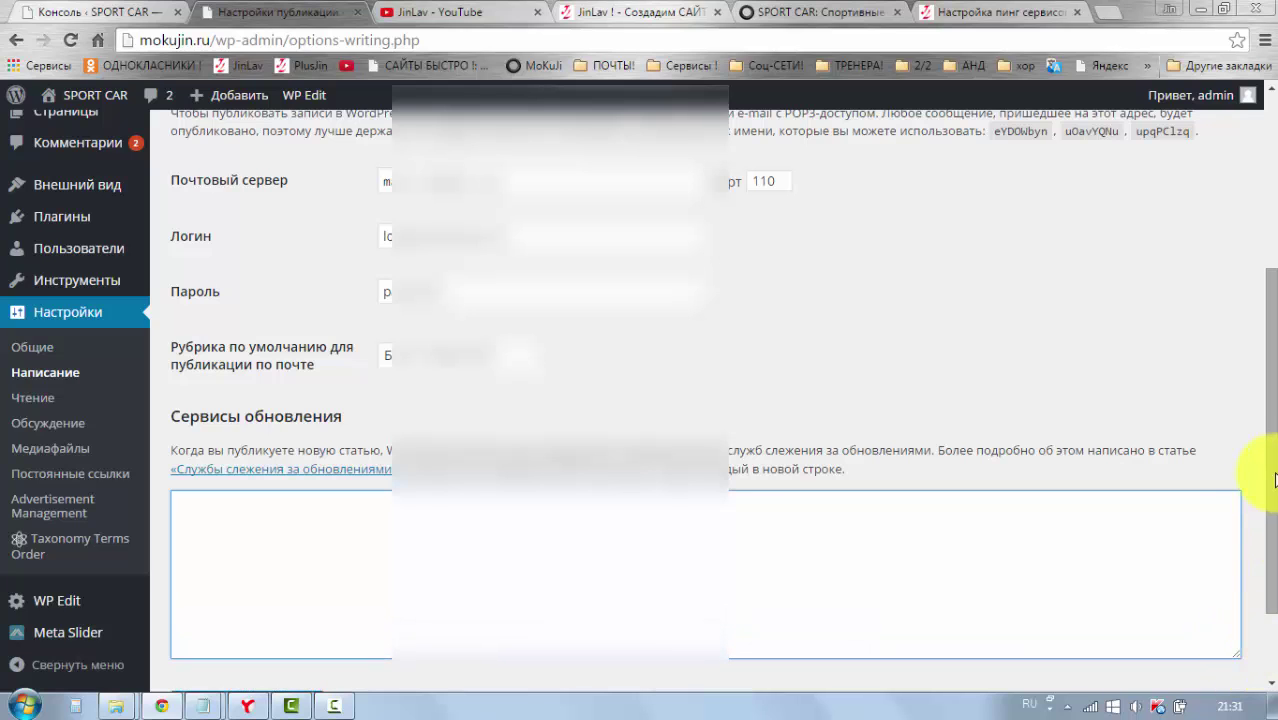
left_click_drag(1272, 478, 1237, 620)
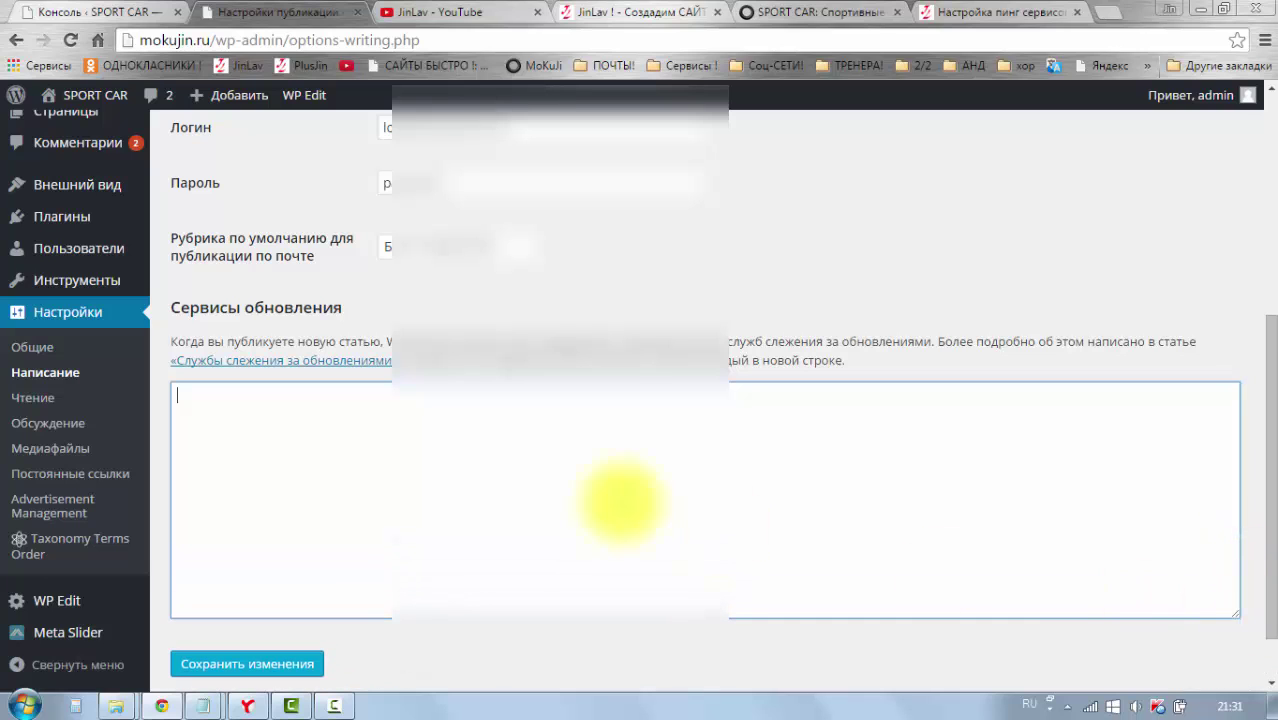
Step: Paste the seven copied ping URLs into the Update Services list
left_click(184, 399)
right_click(184, 399)
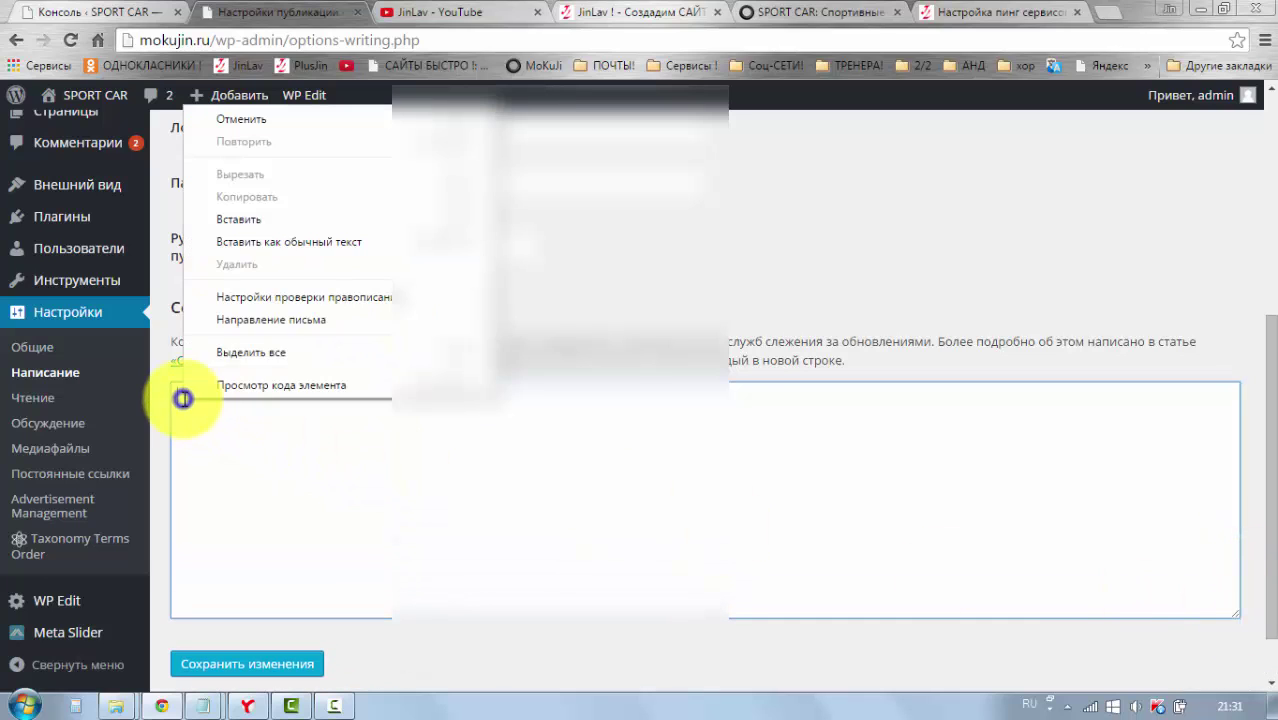
left_click(248, 224)
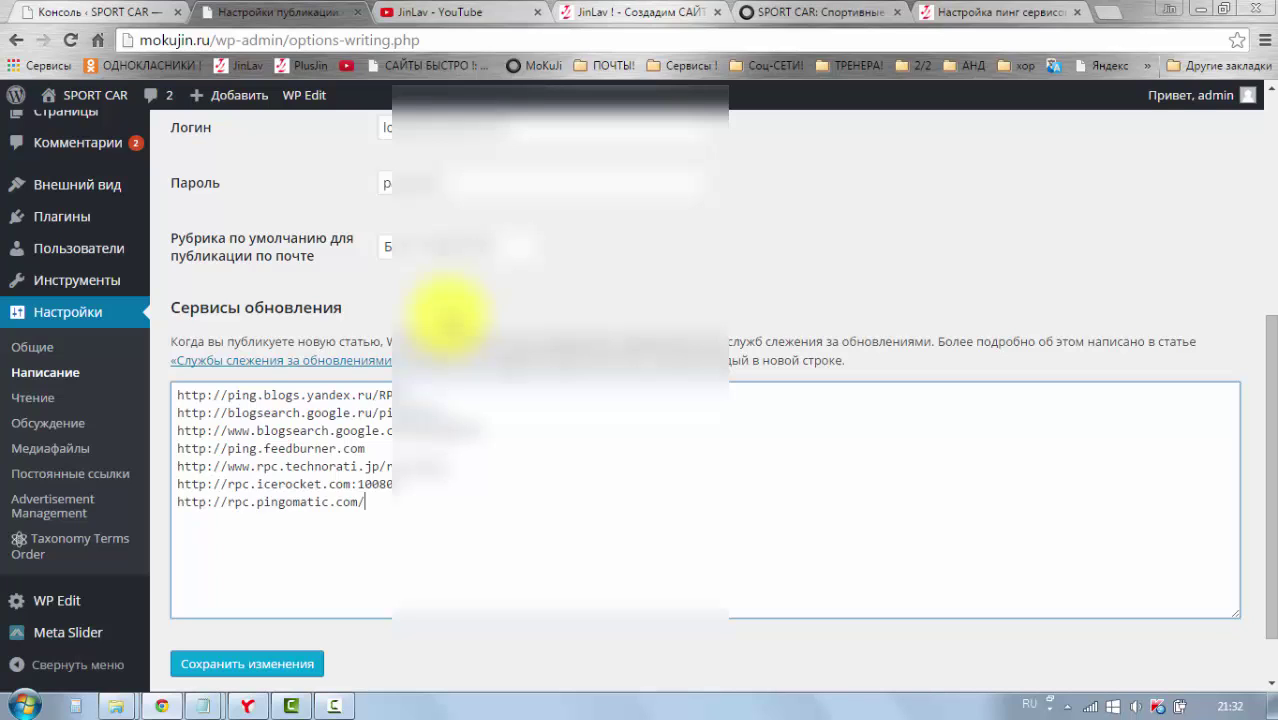
left_click(447, 318)
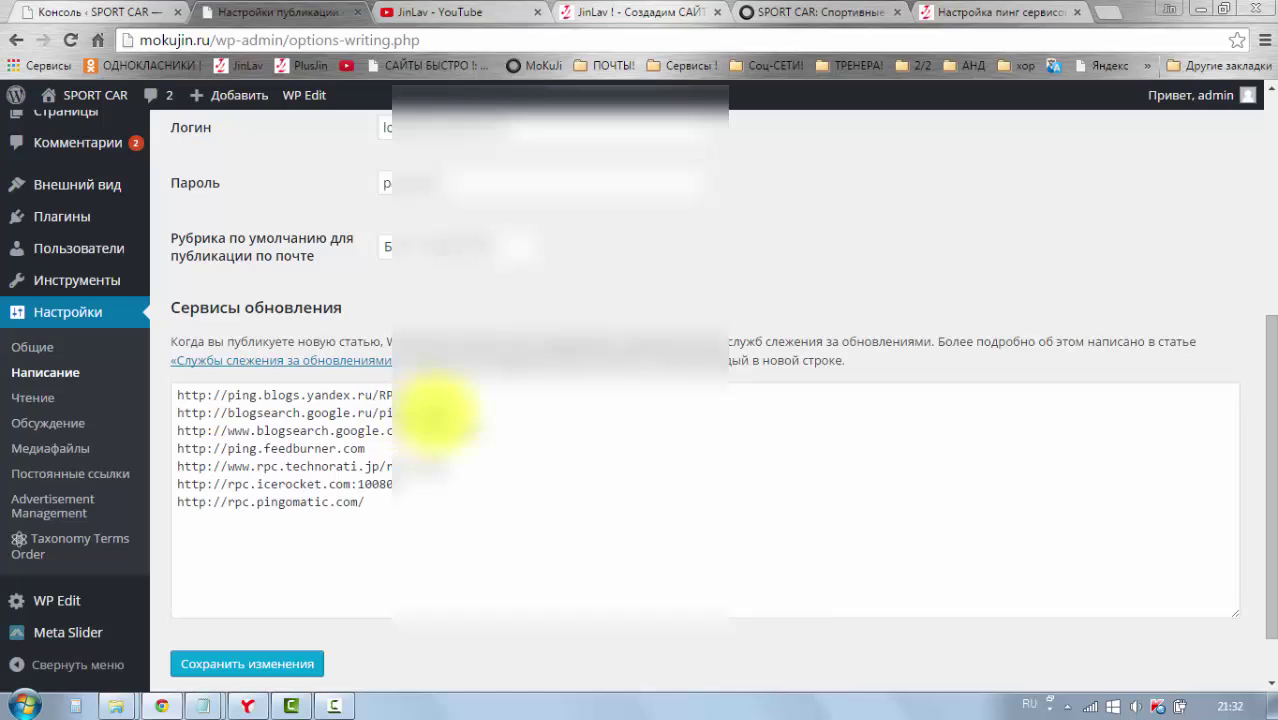
Step: Save the Writing settings with the new ping list
left_click(289, 668)
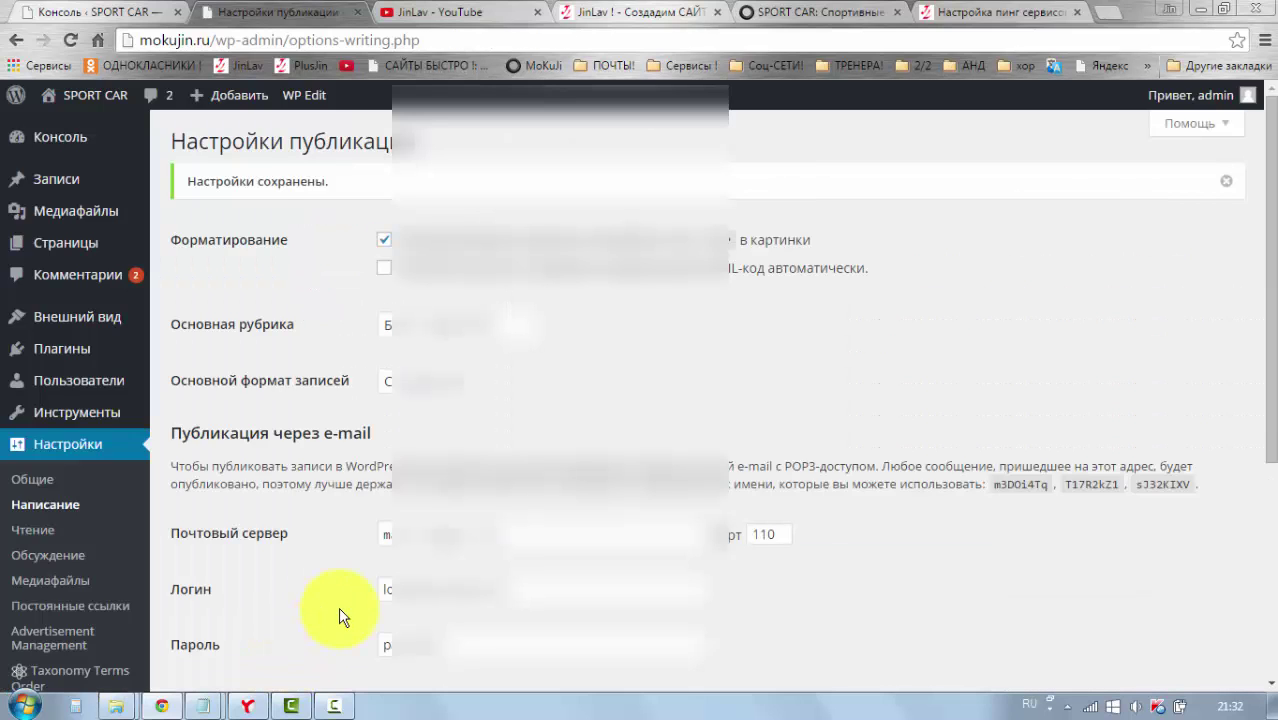
scroll(345, 615, "down", 1)
scroll(313, 609, "down", 2)
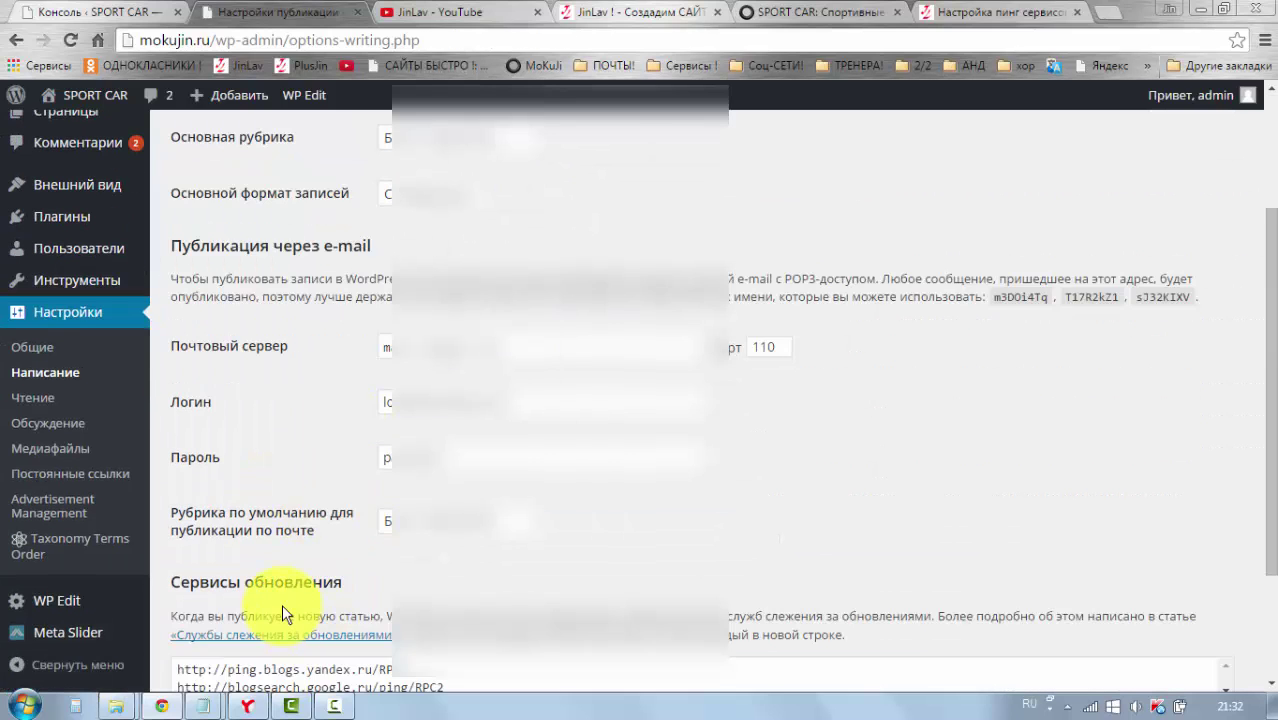
scroll(283, 610, "up", 1)
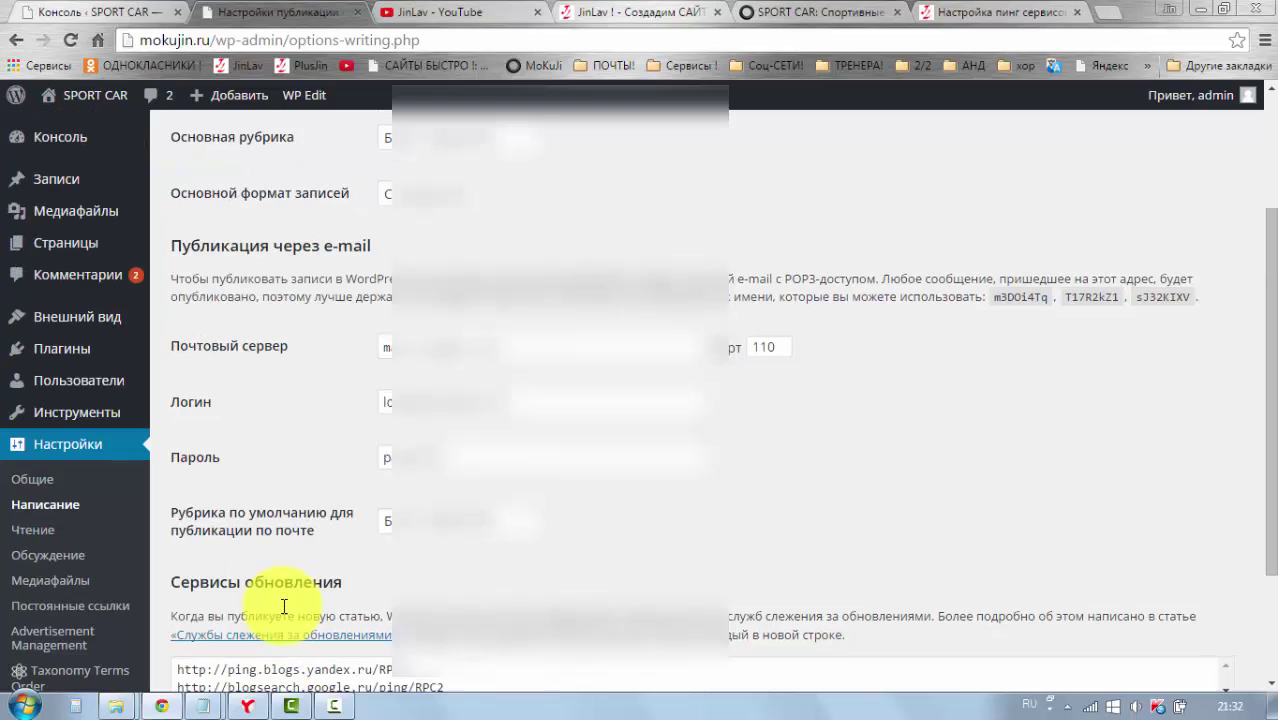
scroll(283, 612, "up", 2)
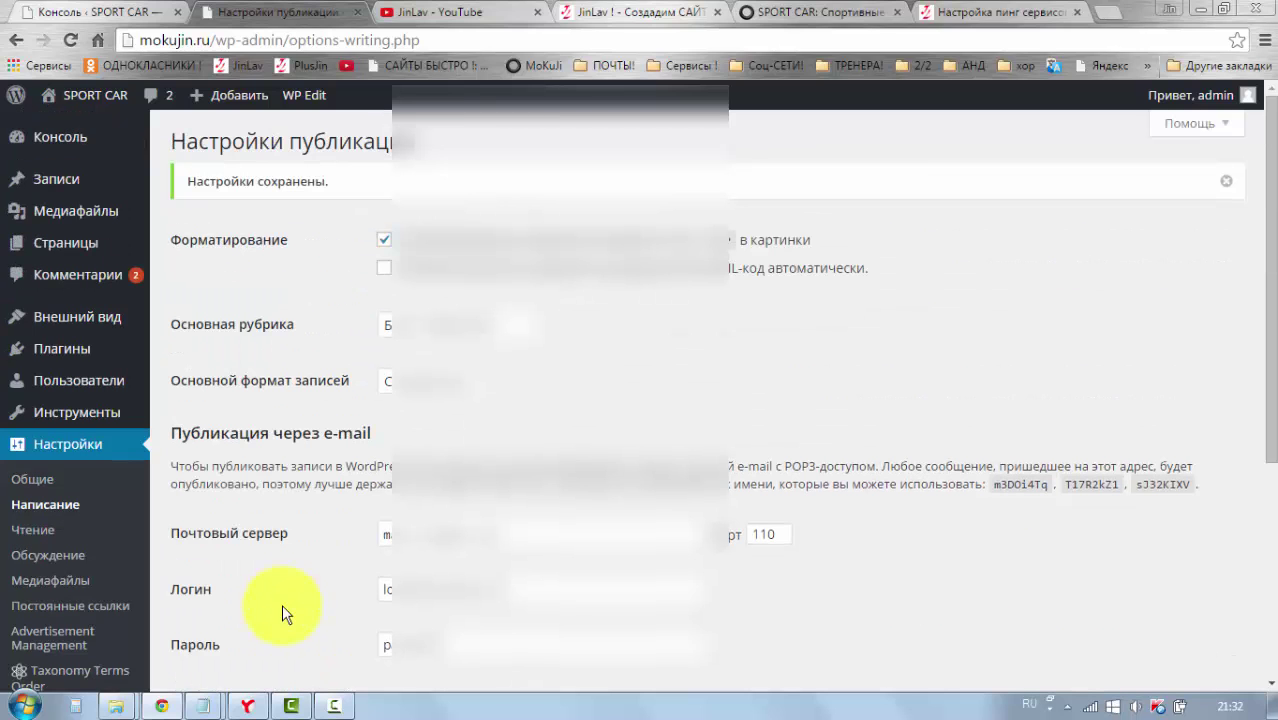
Step: Return to the Консоль admin dashboard
mouse_move(40, 170)
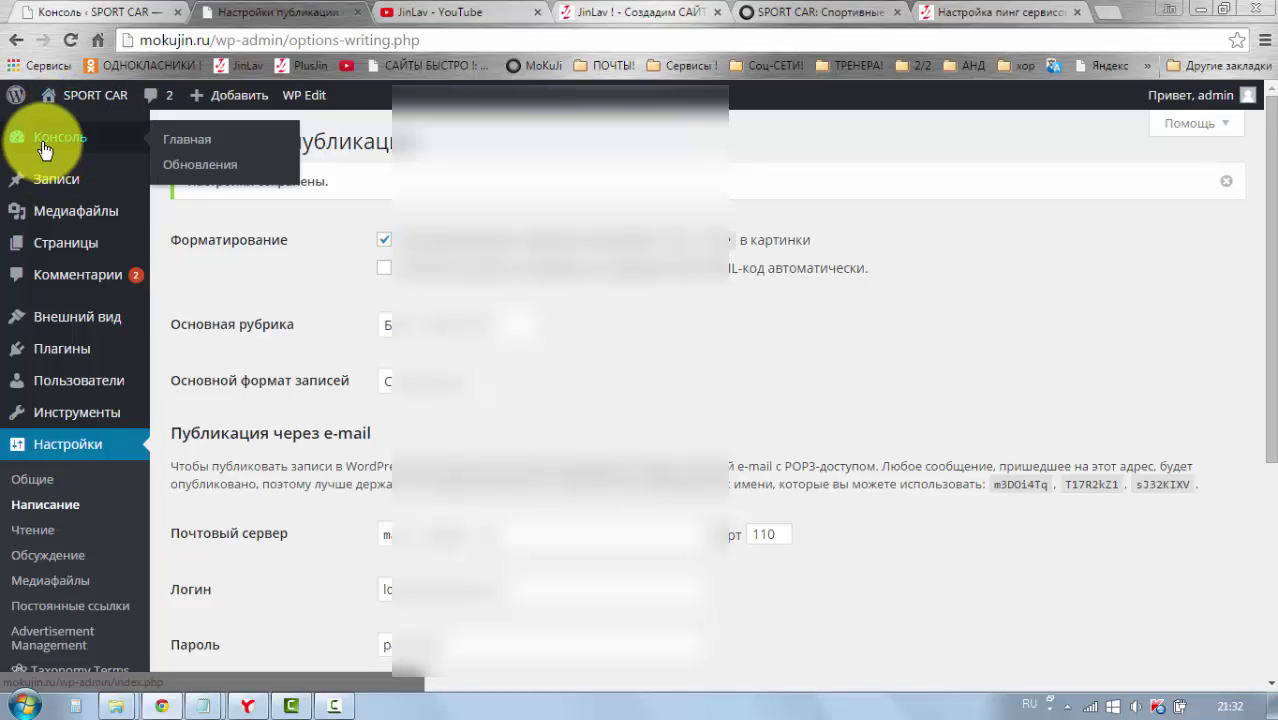
left_click(43, 140)
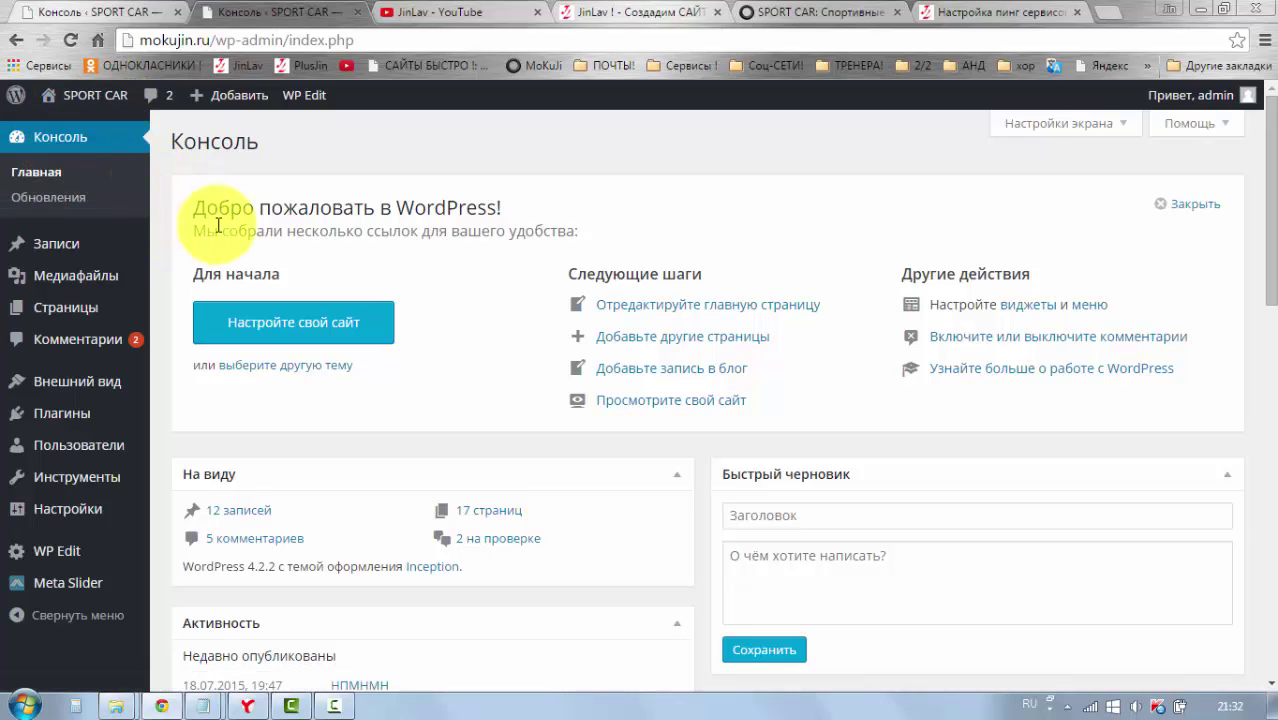
mouse_move(206, 95)
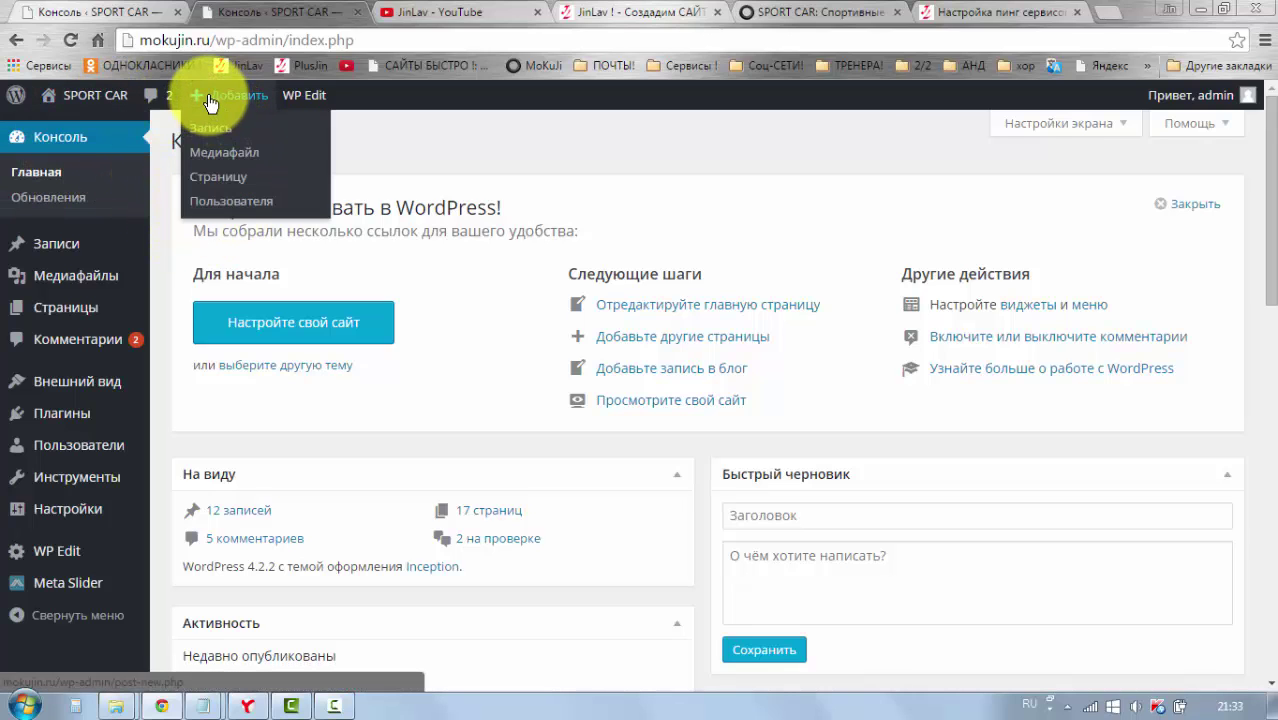
Step: Start a new post titled «как посадить дерево»
left_click(206, 128)
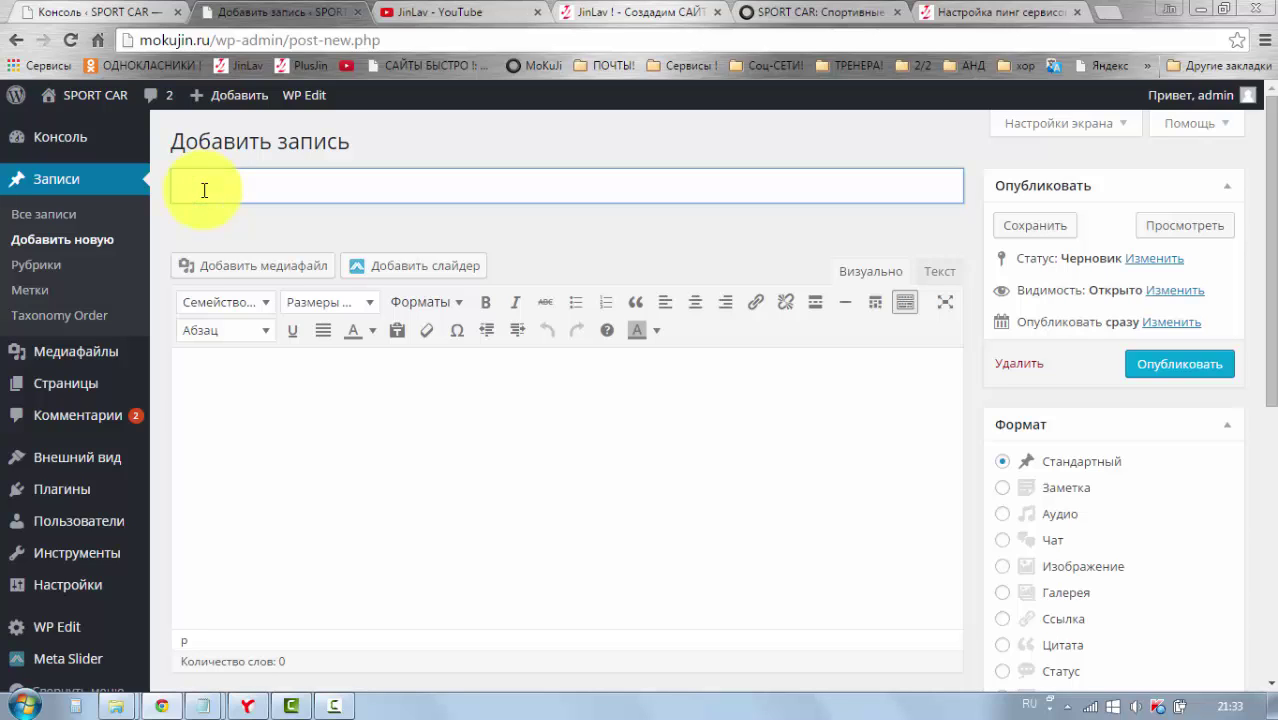
left_click(203, 189)
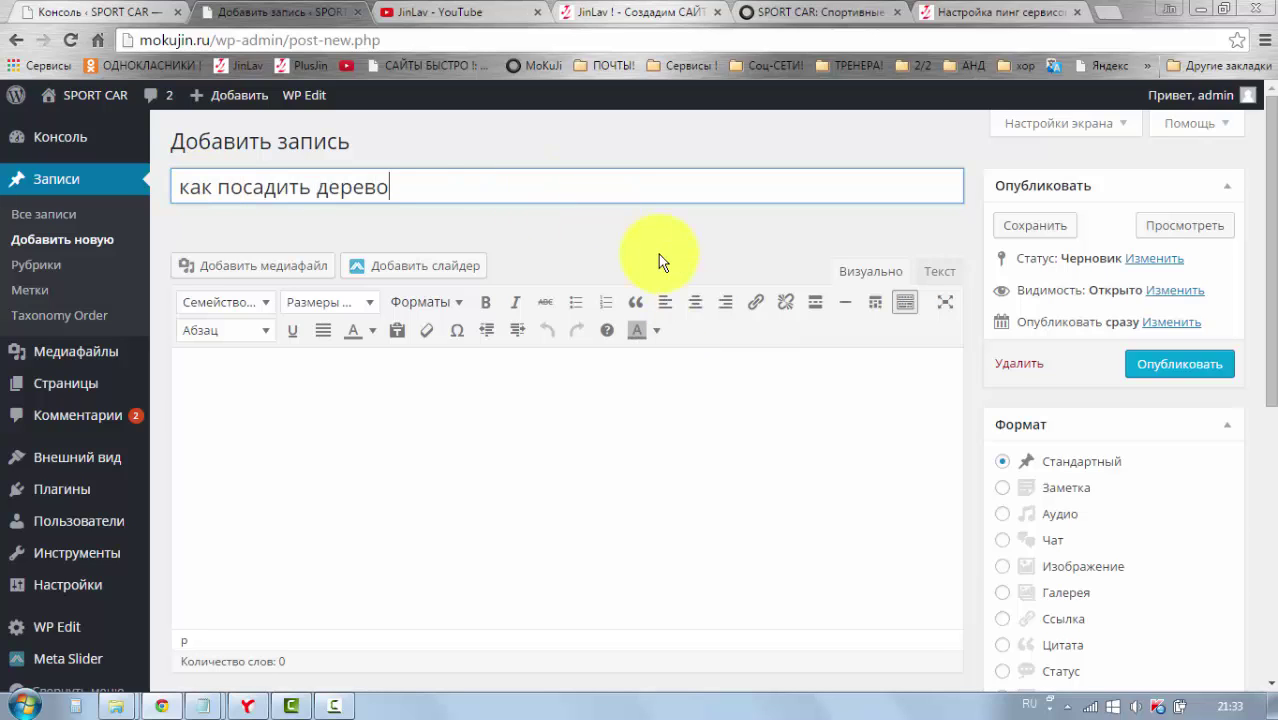
left_click(688, 239)
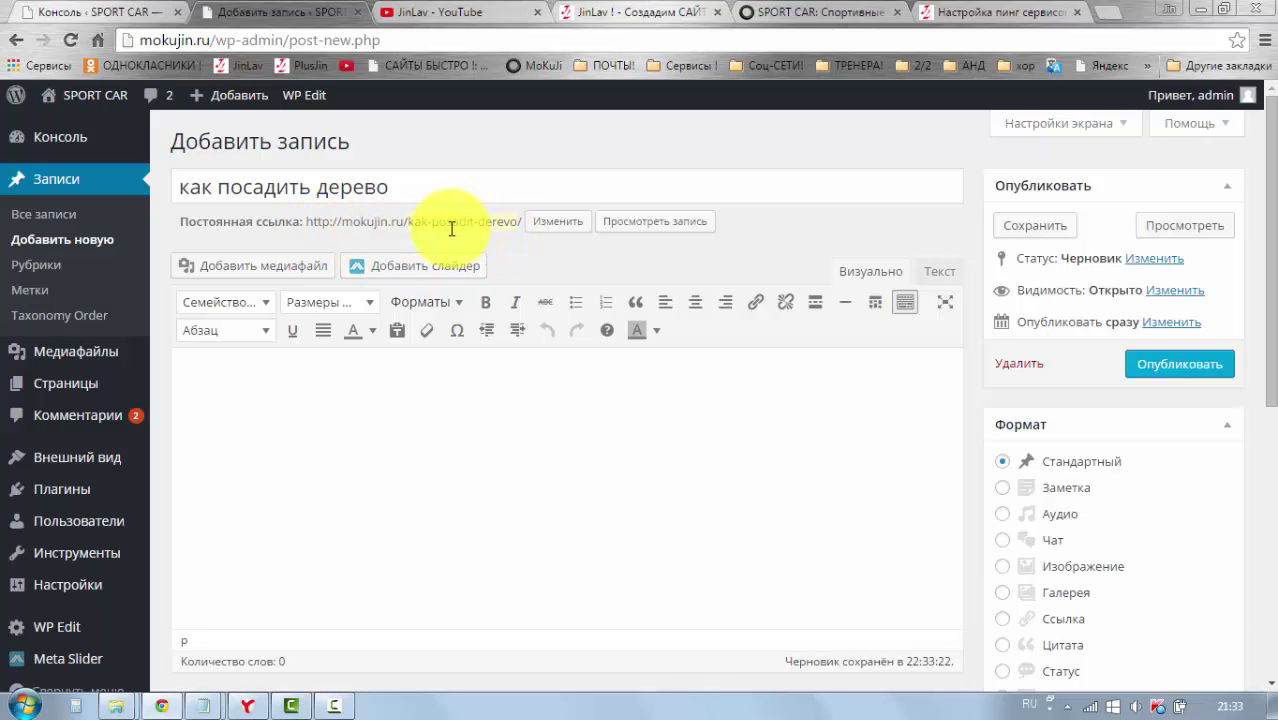
Step: Shorten the post's permalink slug to kak-posat-der
left_click(548, 248)
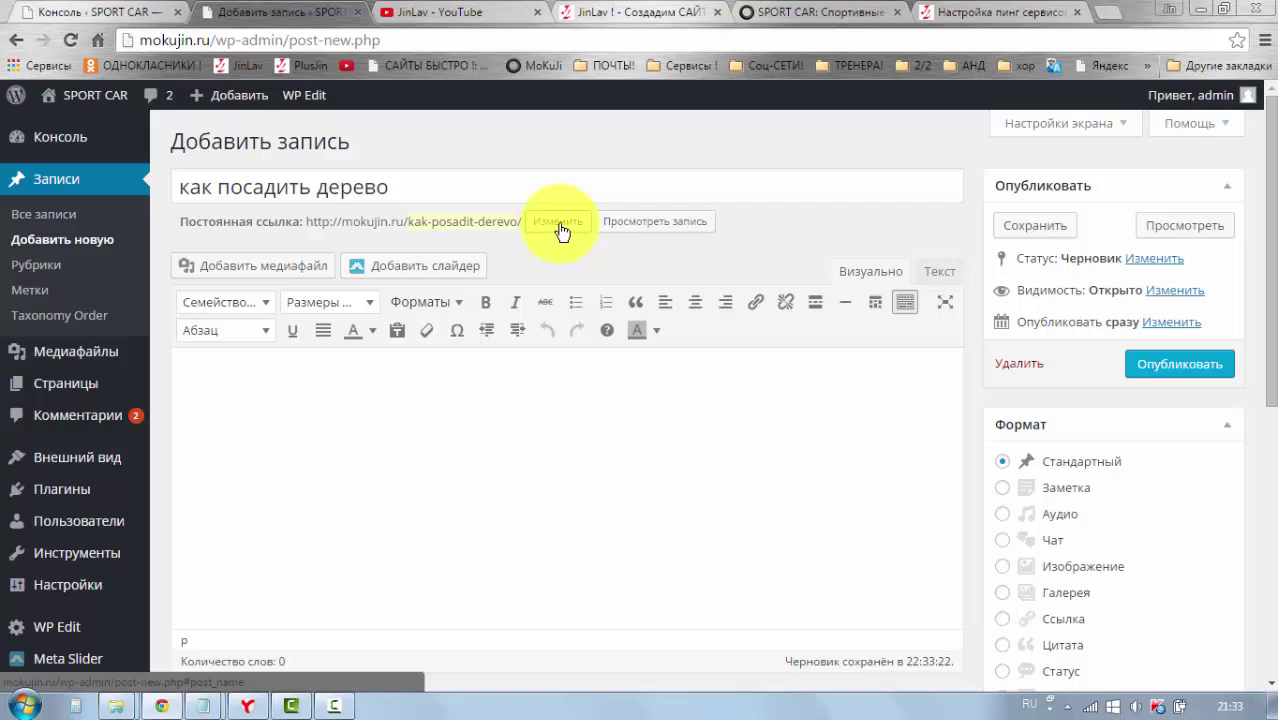
left_click(561, 231)
left_click(477, 223)
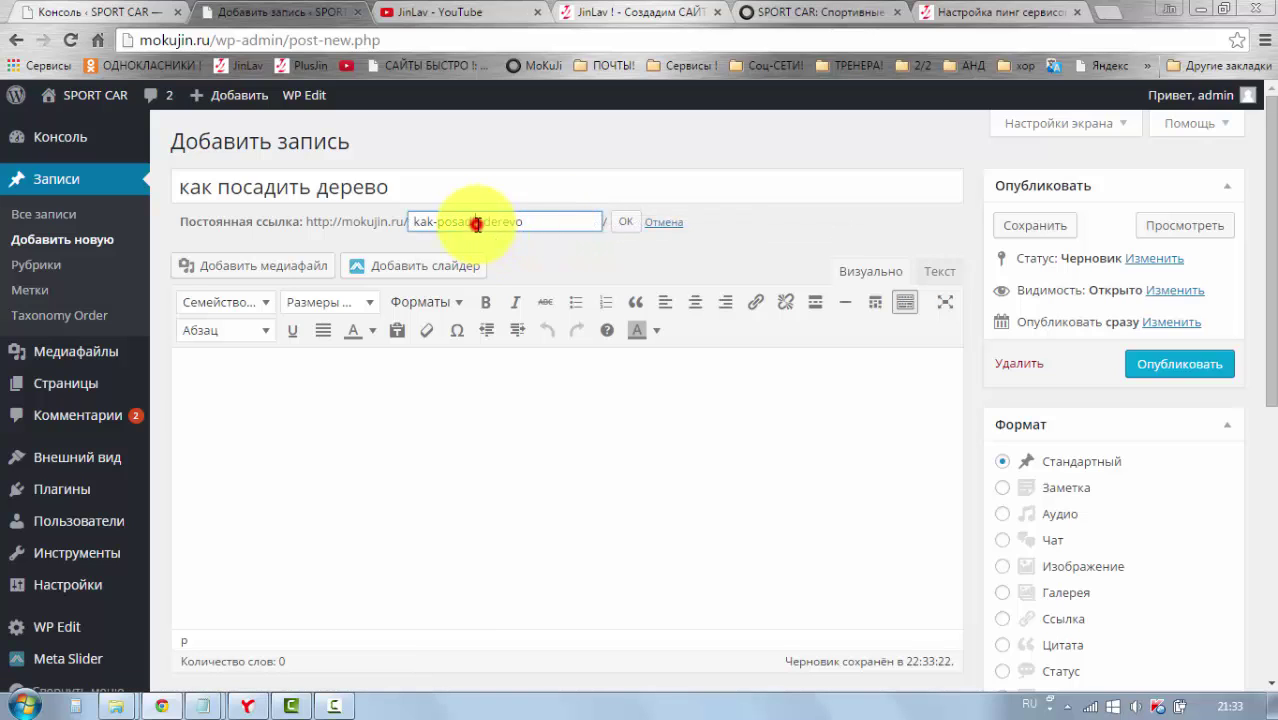
key("BackSpace")
left_click(515, 222)
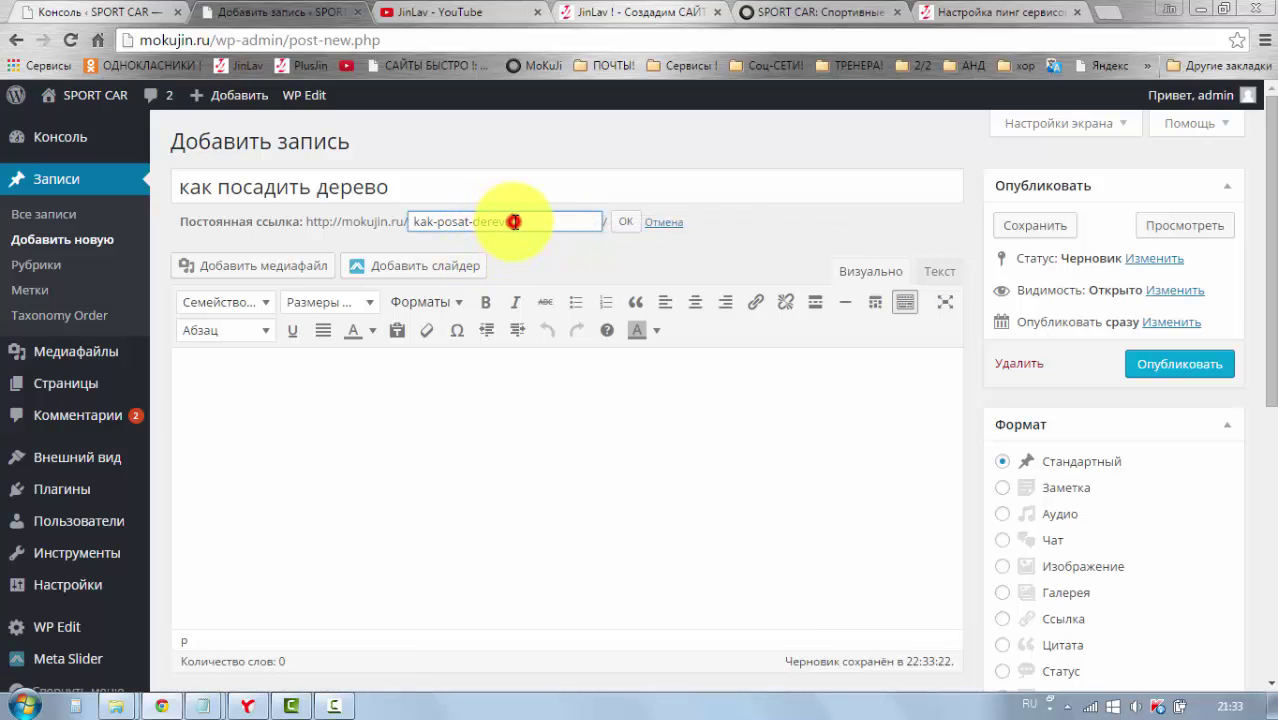
left_click(622, 223)
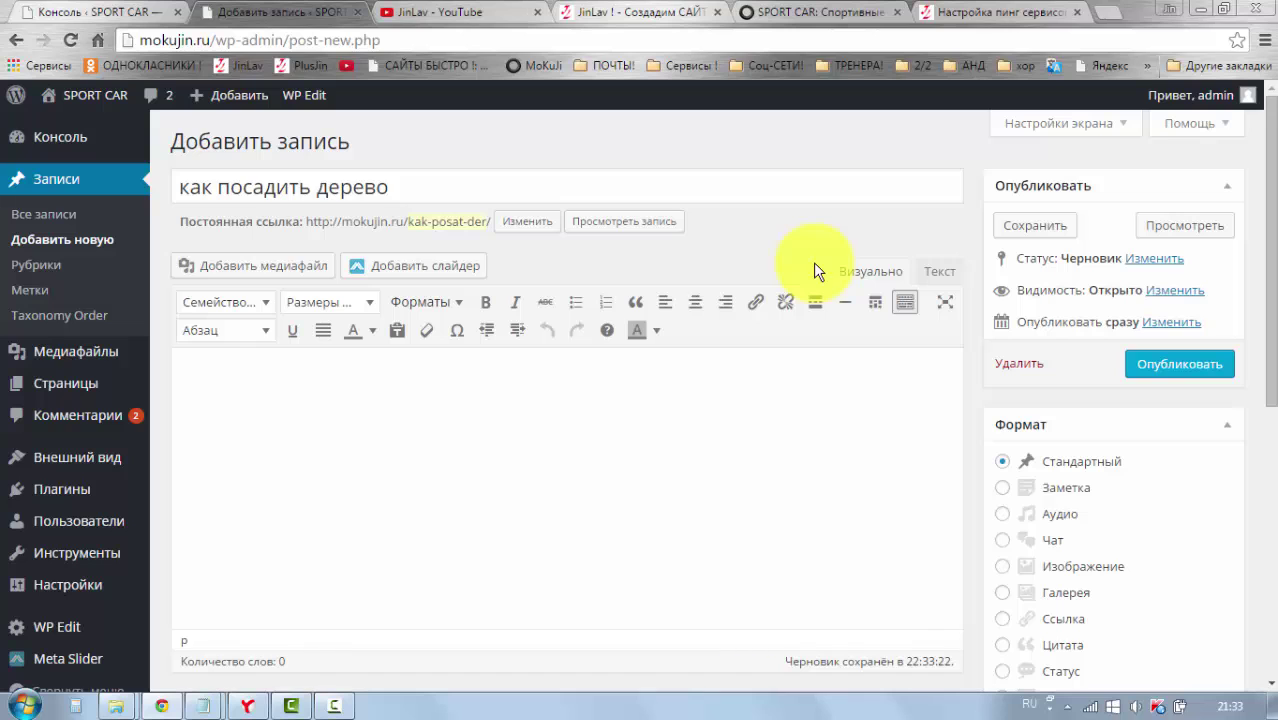
scroll(494, 348, "down", 1)
left_click(317, 318)
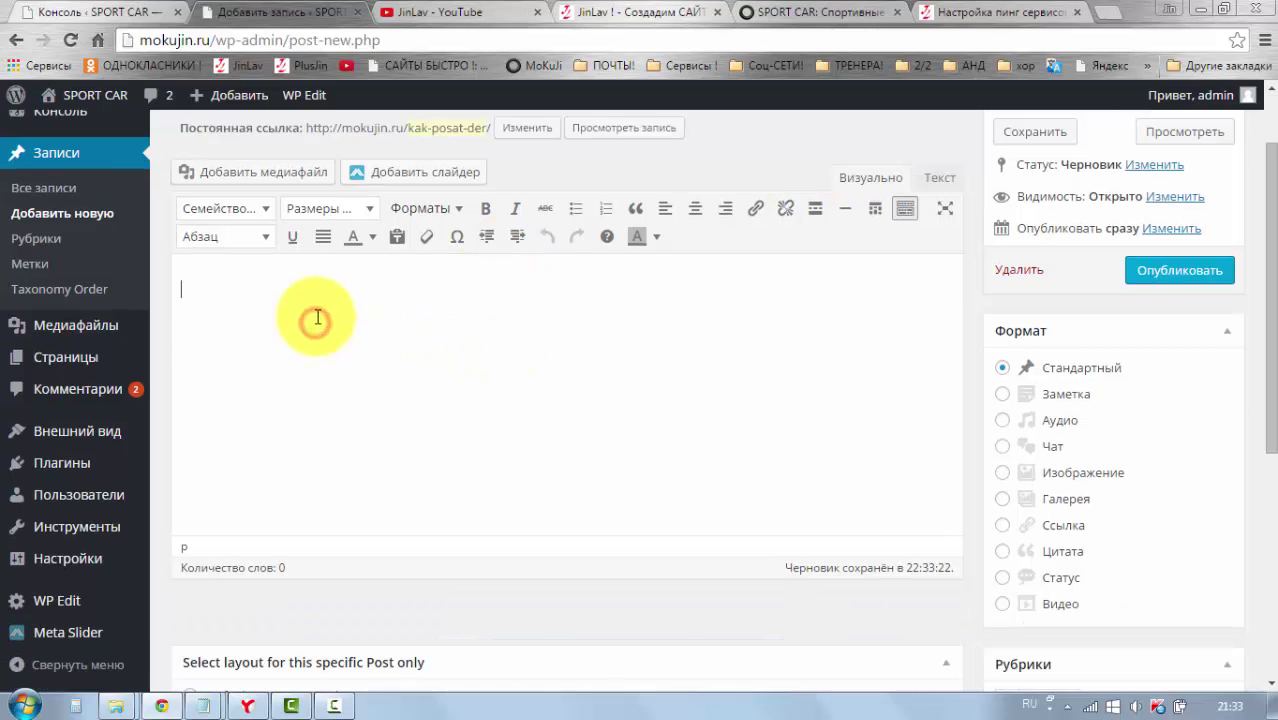
scroll(499, 340, "down", 1)
scroll(511, 379, "up", 1)
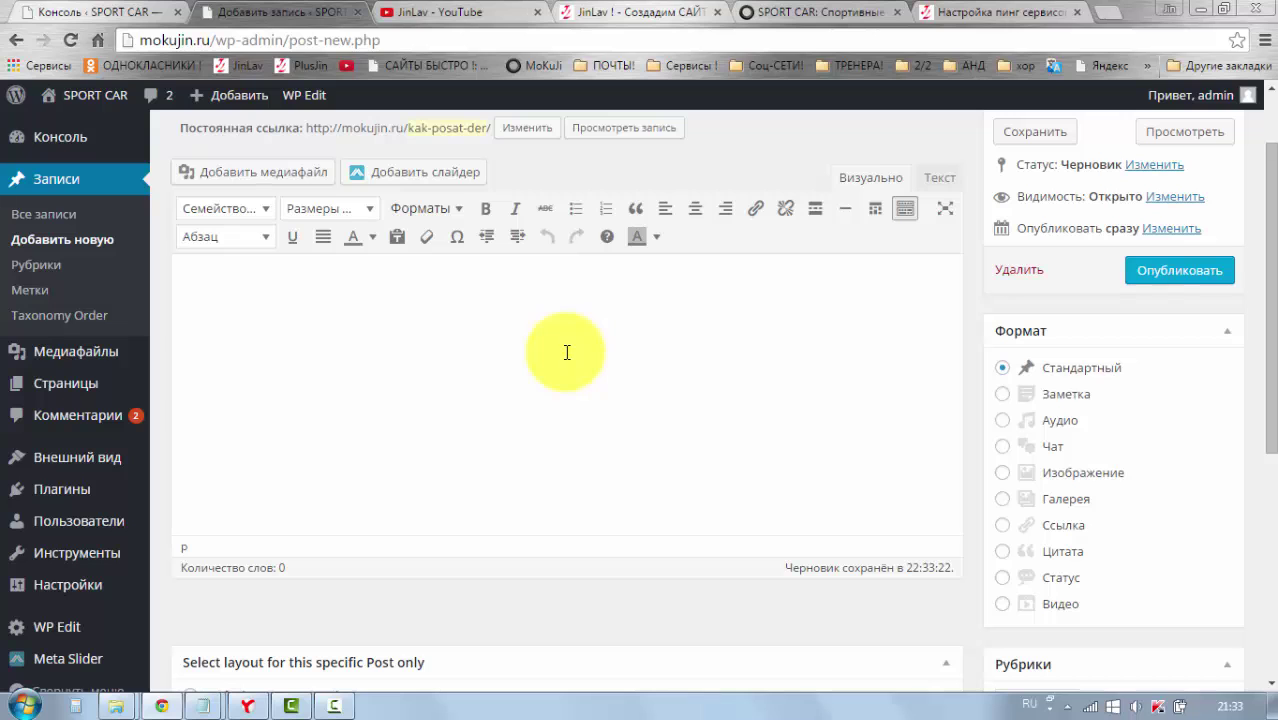
scroll(939, 333, "down", 1)
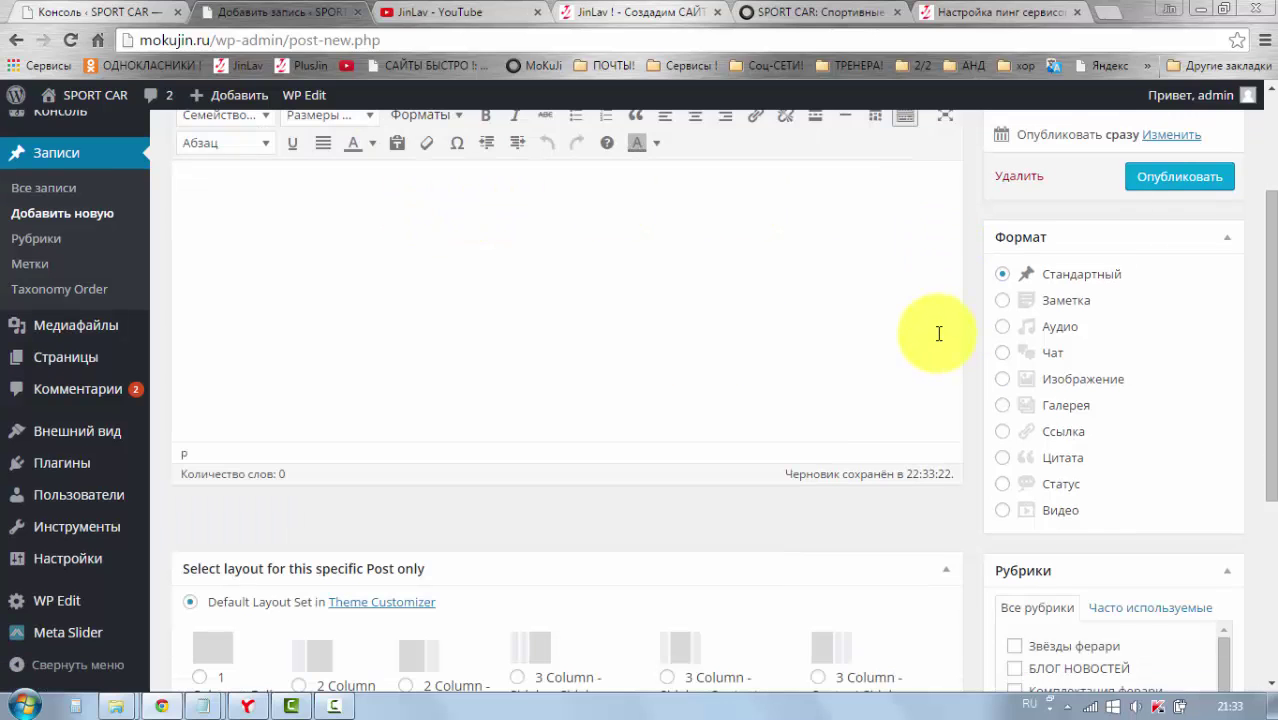
scroll(890, 348, "up", 2)
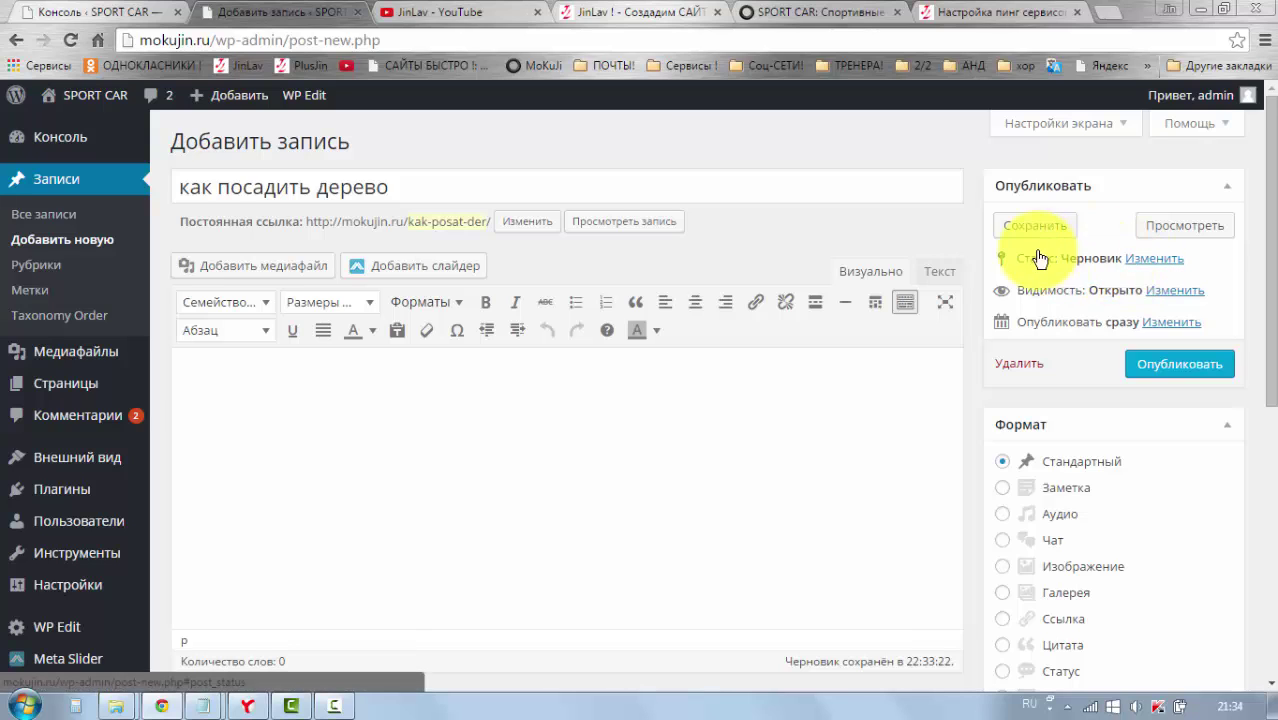
left_click(1151, 262)
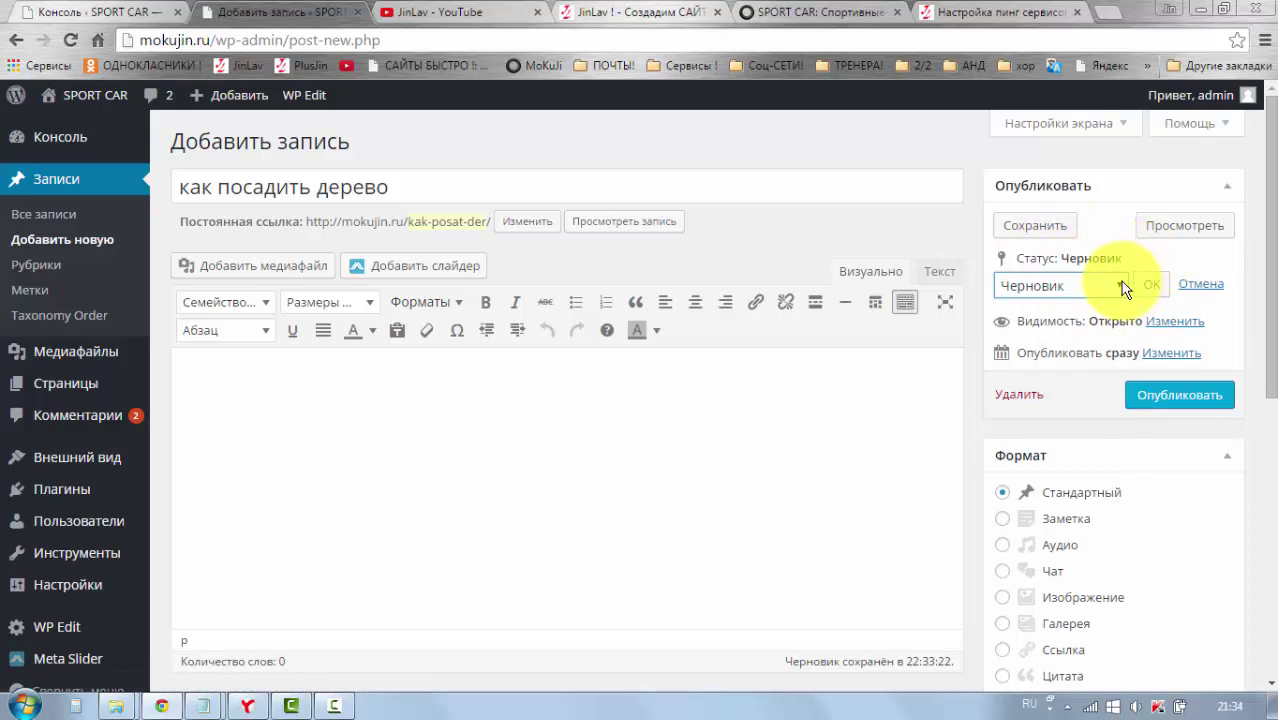
left_click(1119, 285)
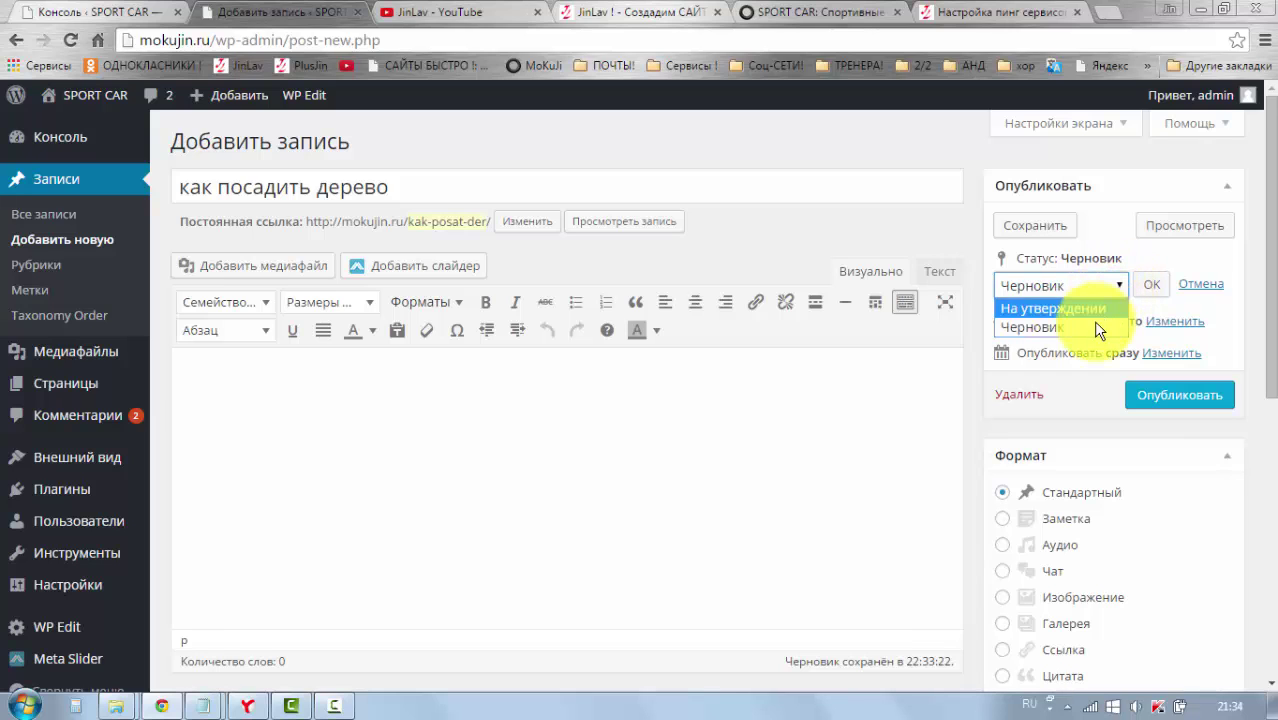
left_click(1094, 324)
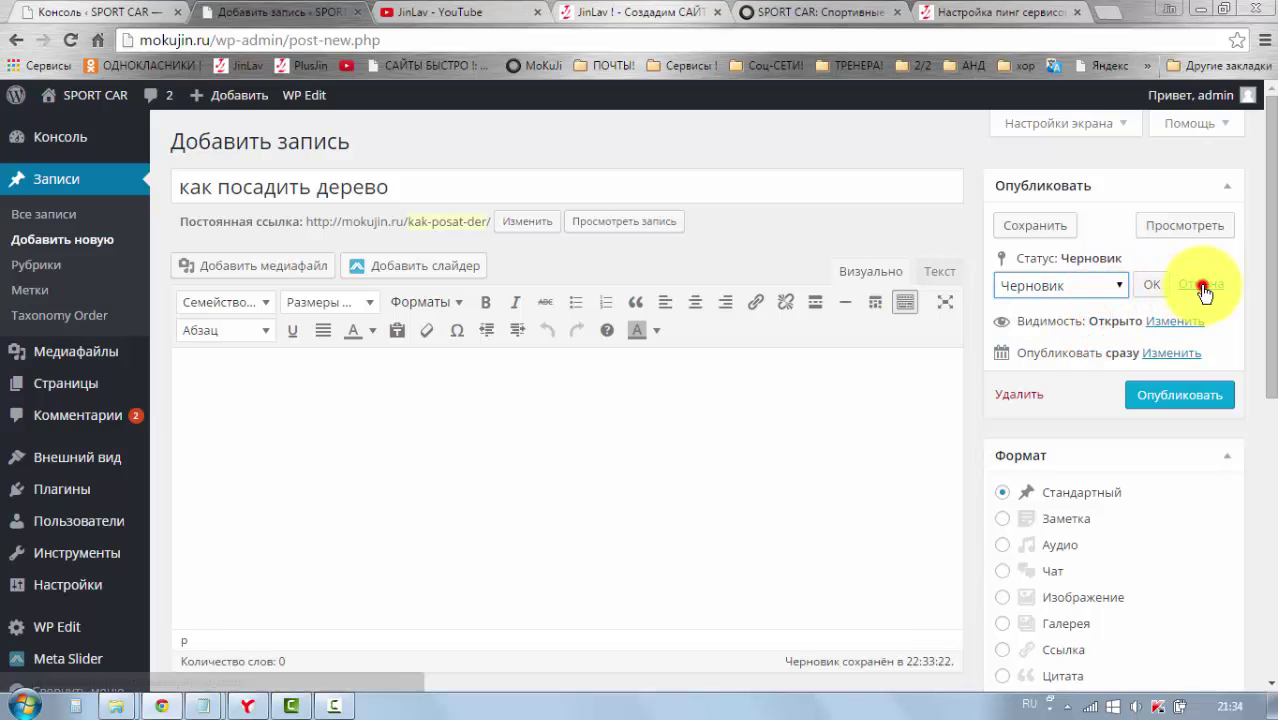
left_click(1200, 284)
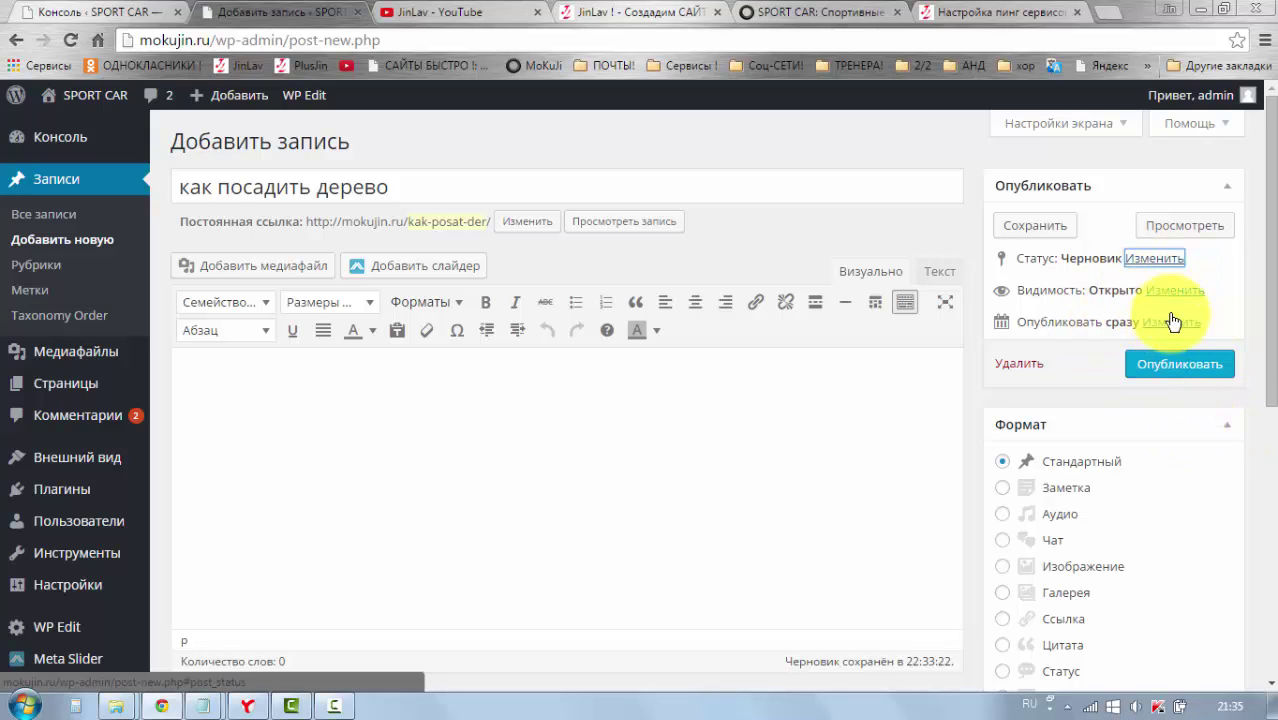
Step: Set the post's visibility to Защищено паролем and enter a post password
left_click(1174, 292)
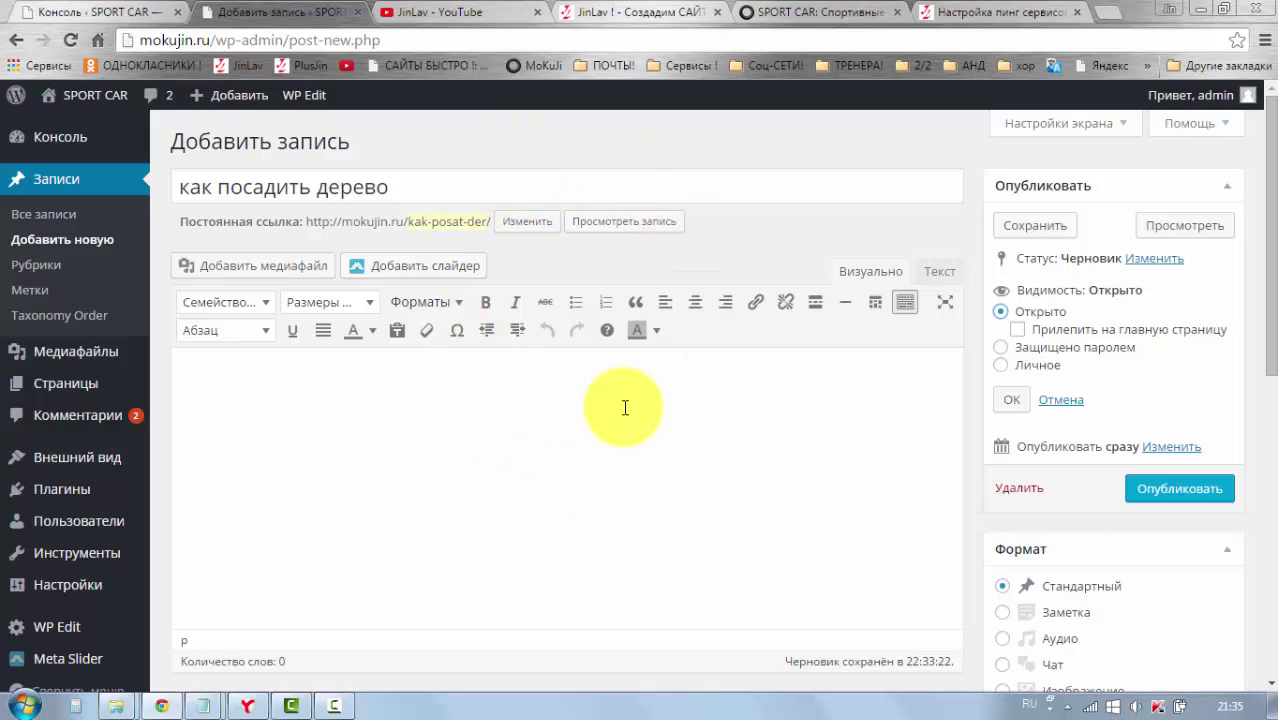
left_click(1001, 367)
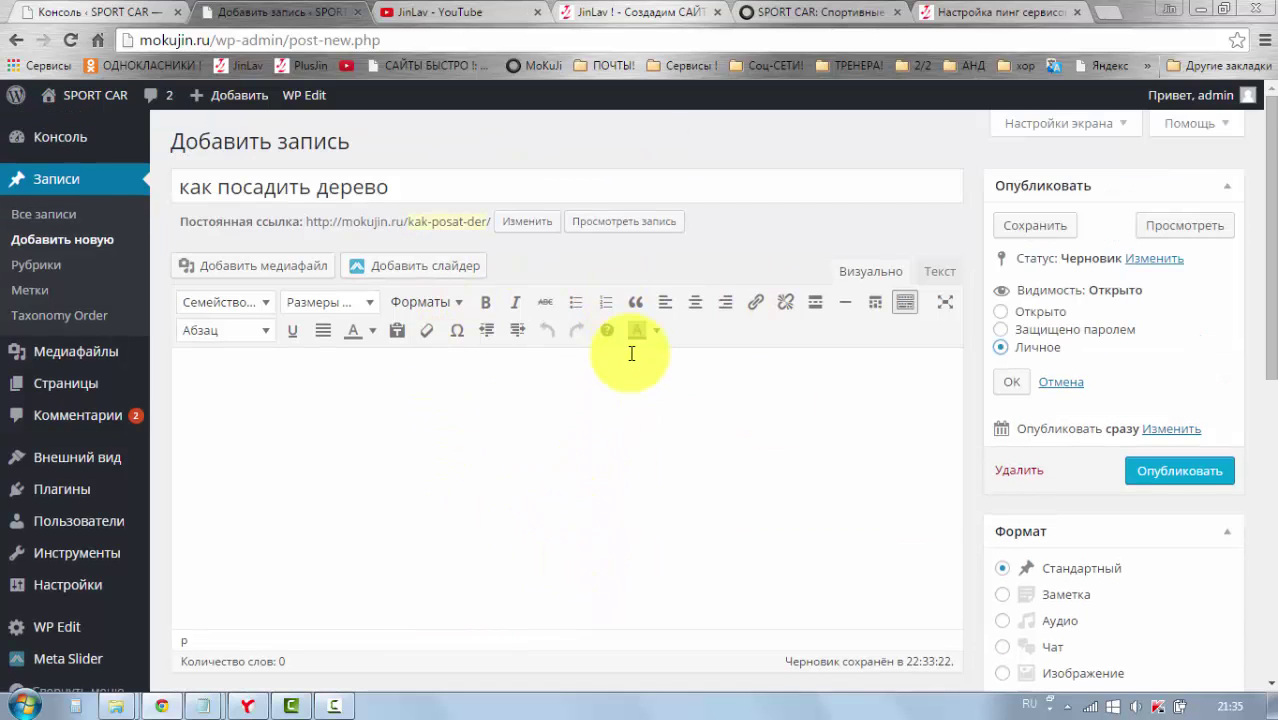
left_click(1001, 332)
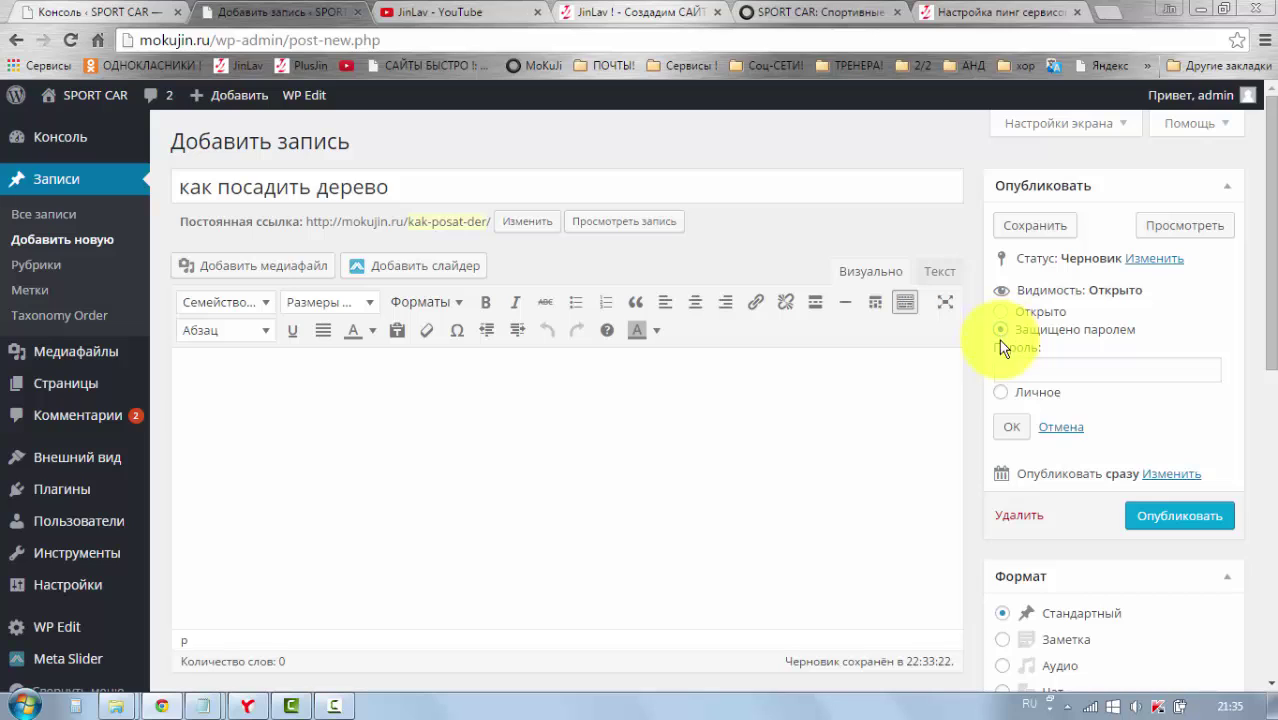
left_click(1167, 390)
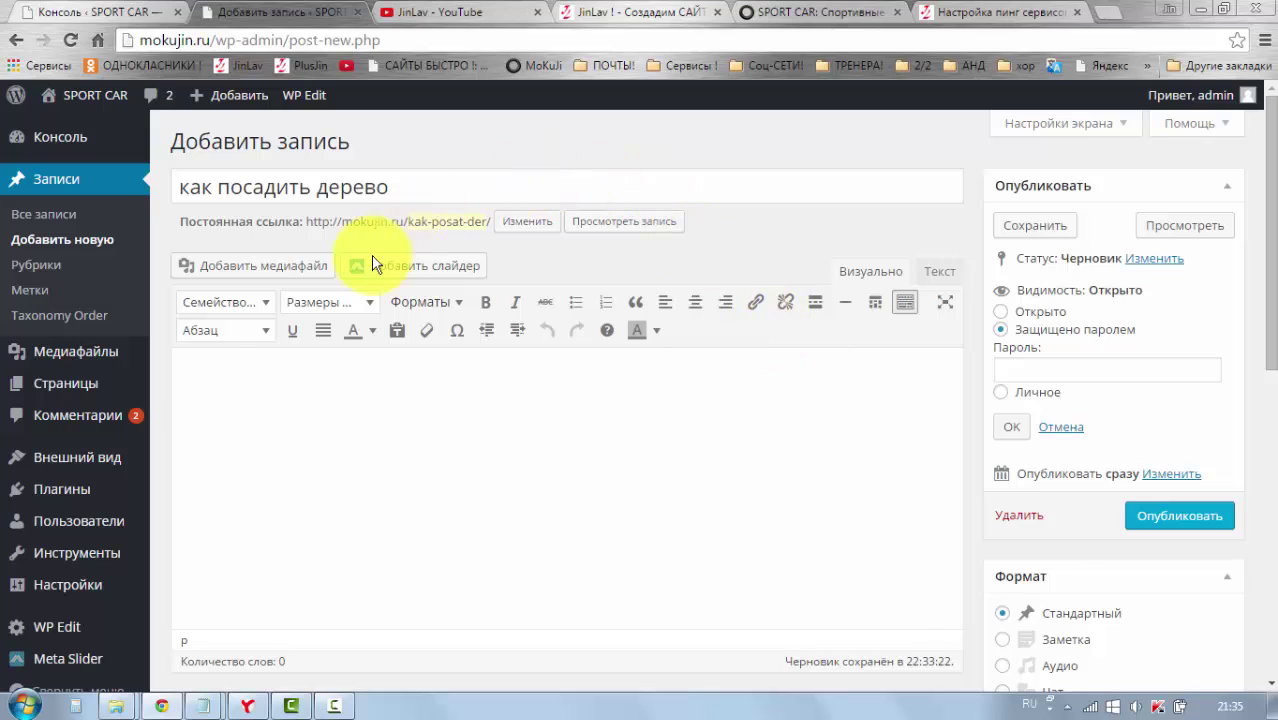
scroll(440, 456, "down", 1)
scroll(545, 468, "up", 1)
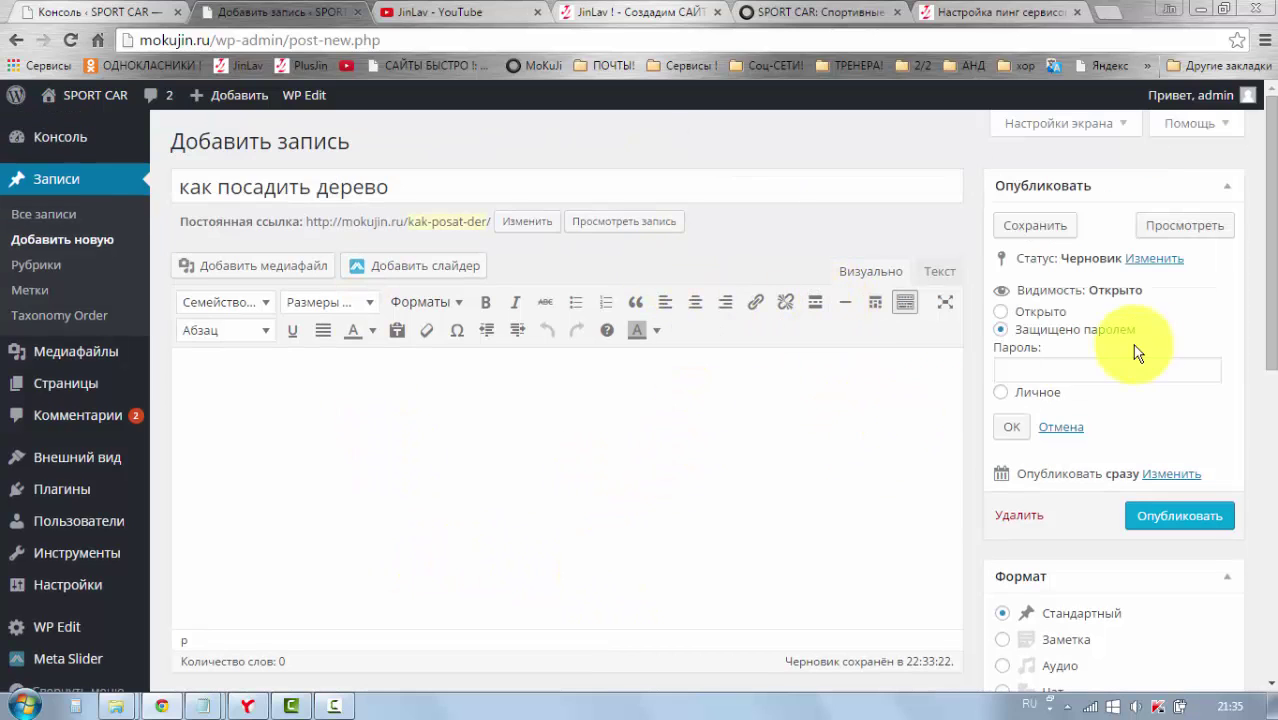
left_click(1001, 340)
left_click(1022, 373)
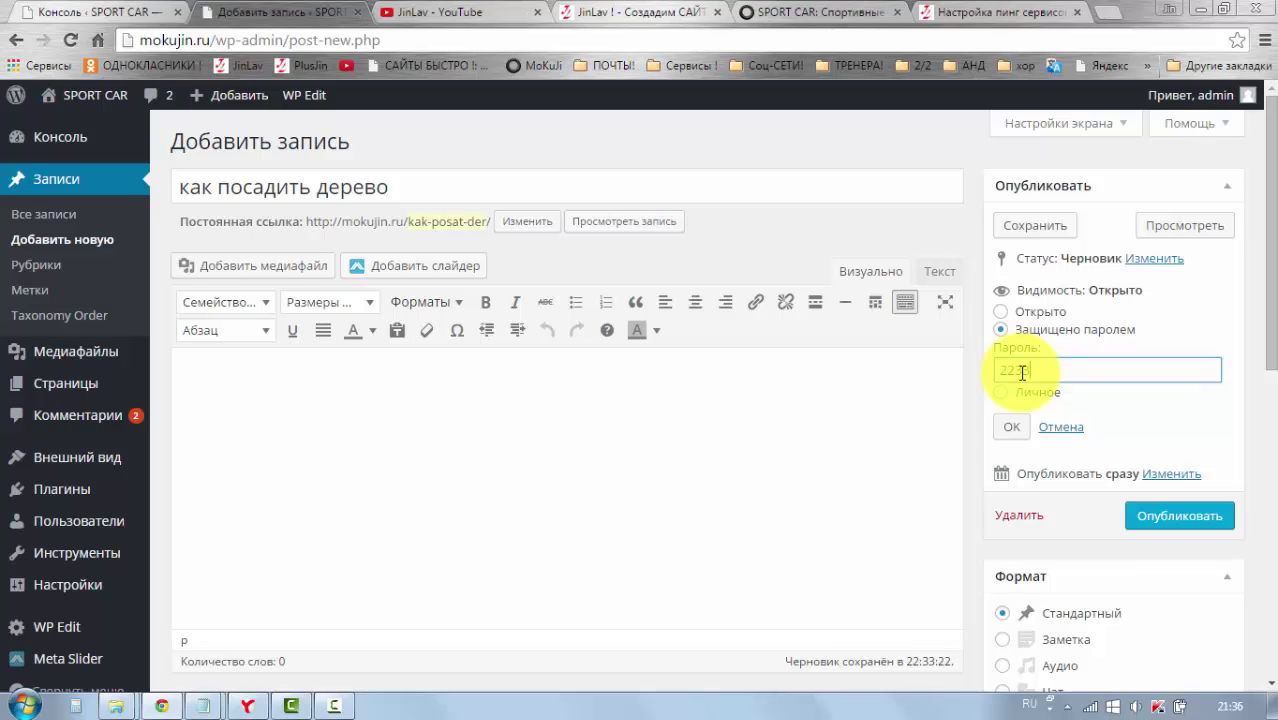
left_click(1012, 427)
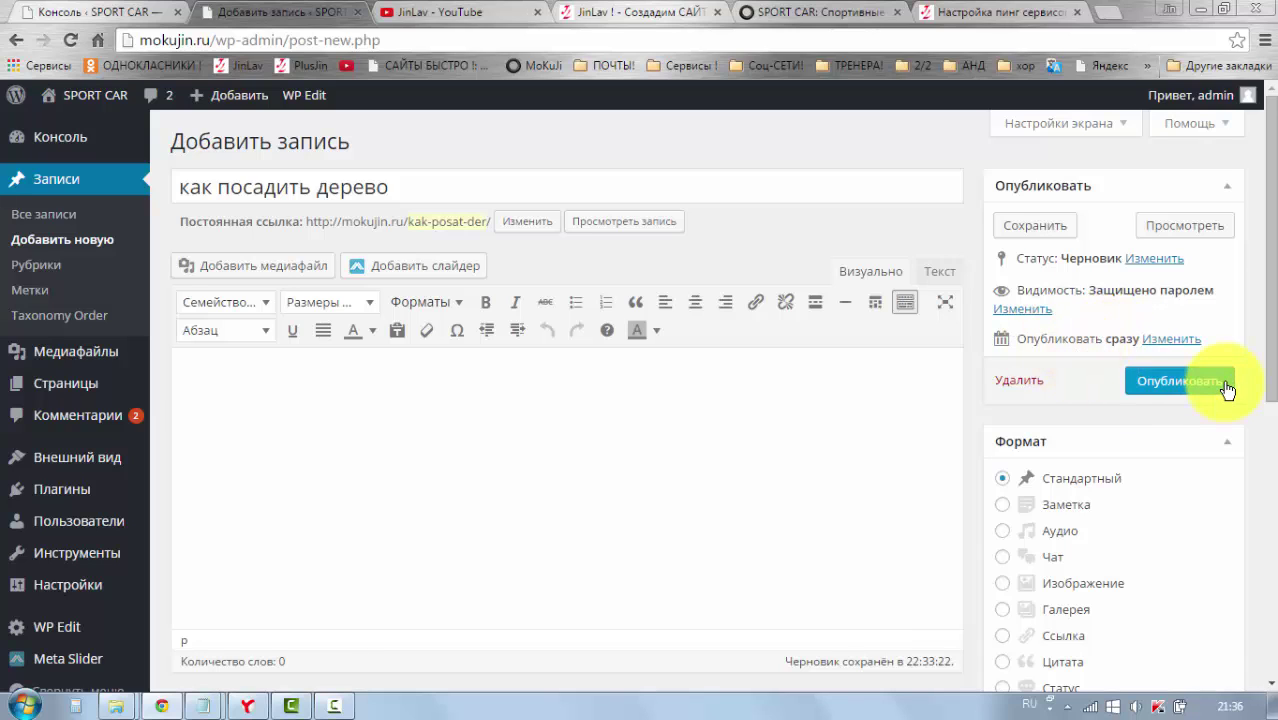
Step: Leave the publish date unchanged and publish «как посадить дерево» immediately
left_click(1160, 341)
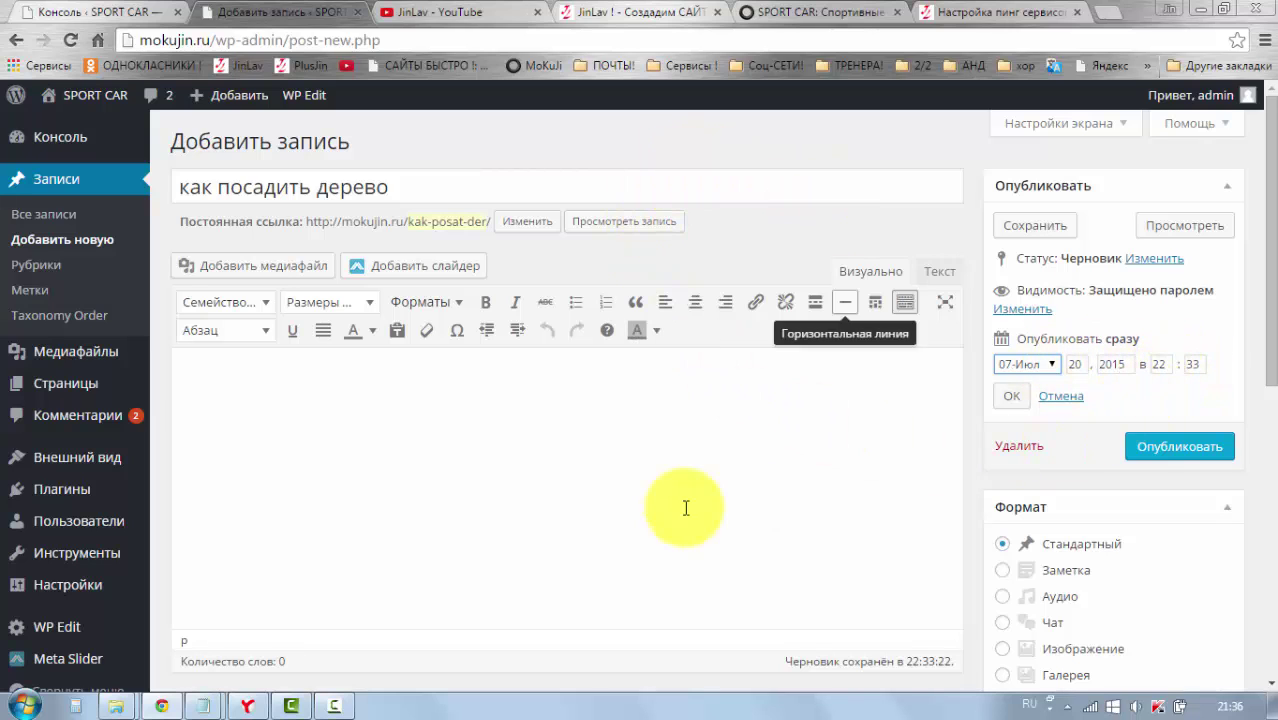
left_click(1062, 398)
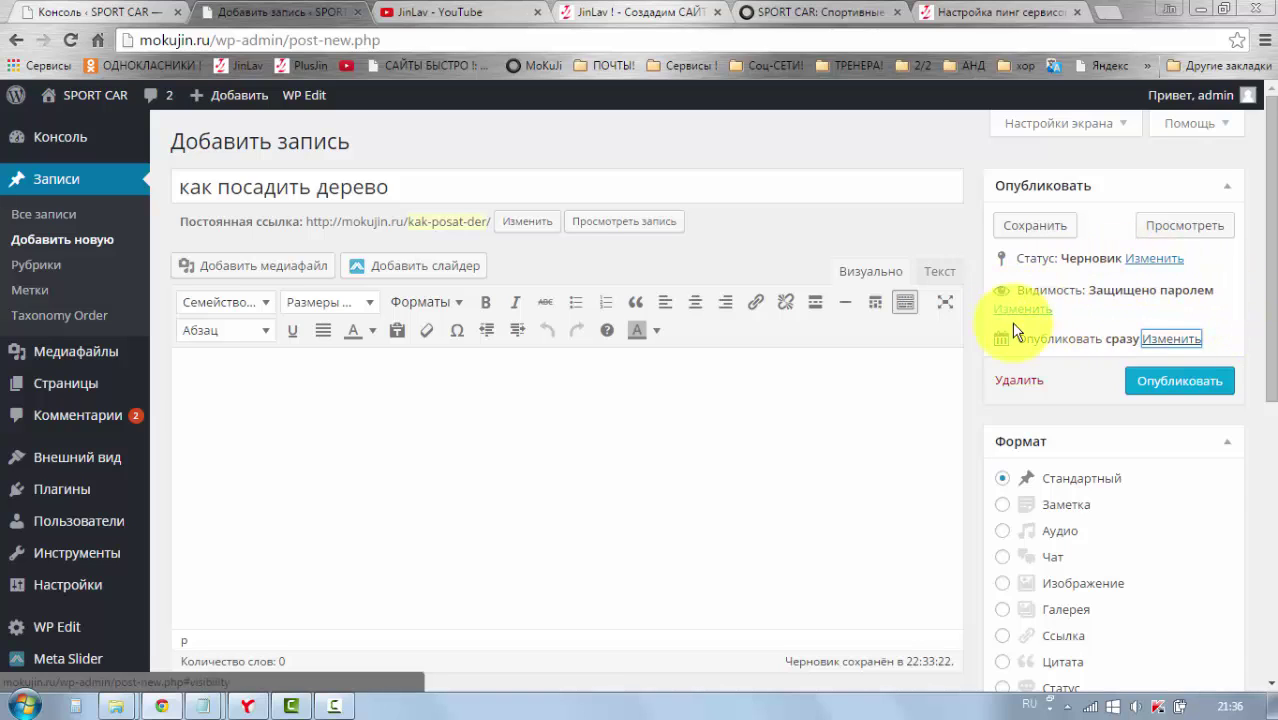
left_click(1204, 386)
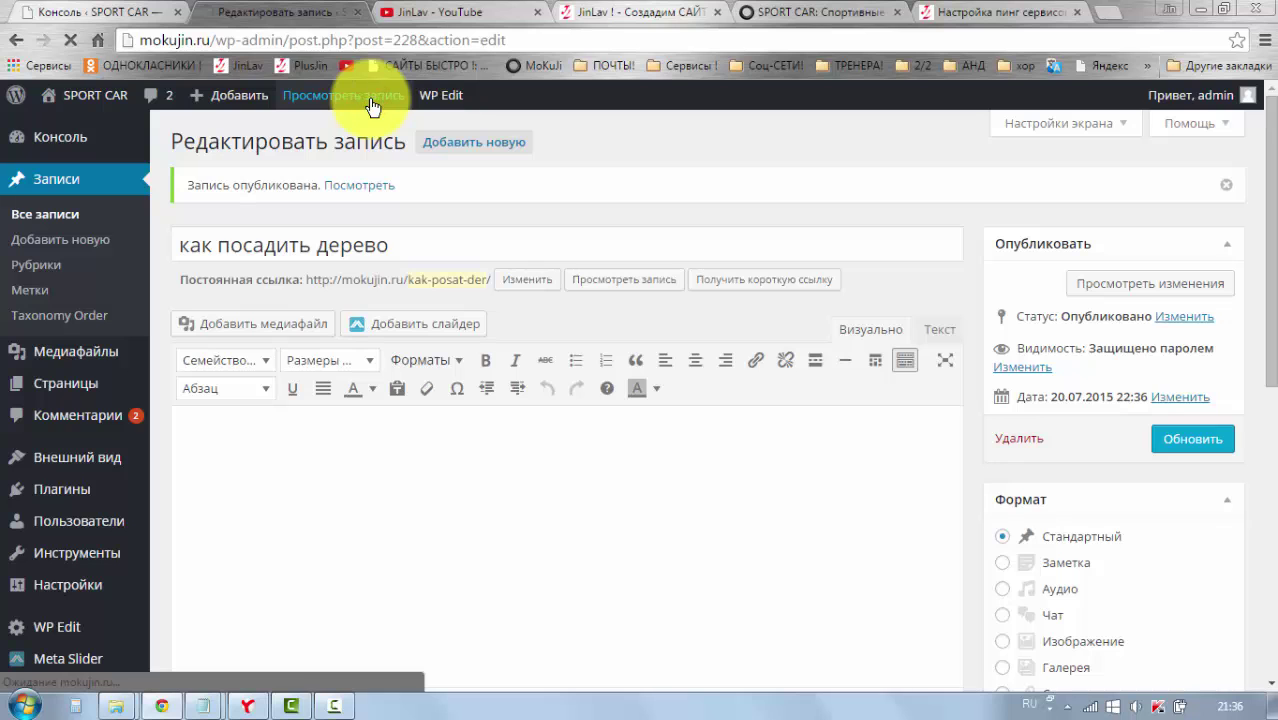
Step: Scroll through the live post at mokujin.ru/kak-posat-der/, then return to its edit page
scroll(467, 200, "down", 3)
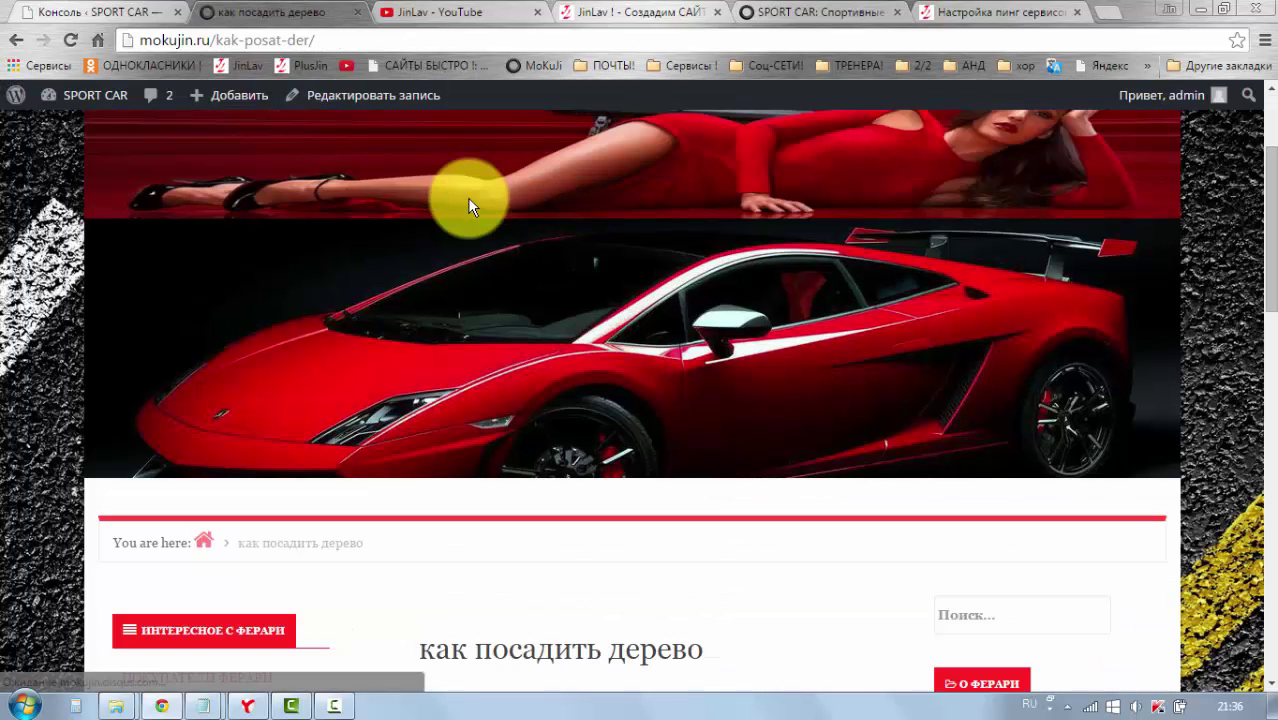
scroll(470, 206, "down", 3)
scroll(470, 206, "down", 1)
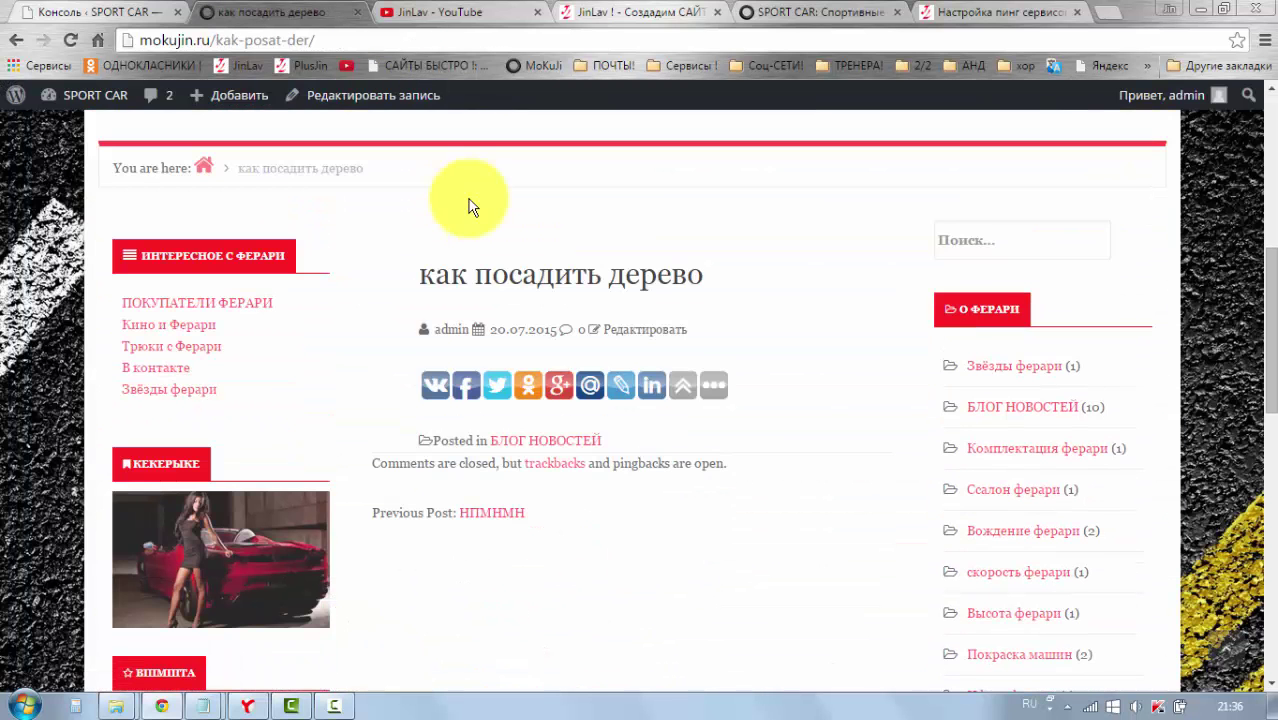
left_click(556, 278)
scroll(556, 278, "down", 1)
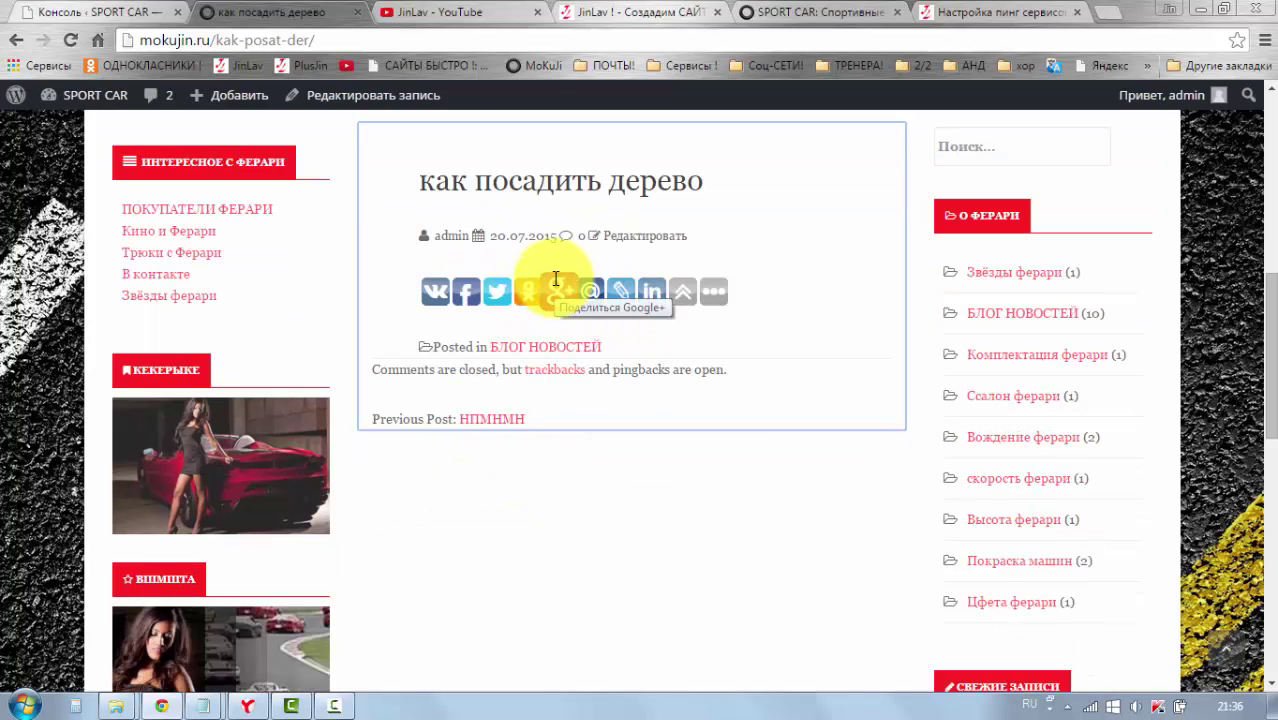
scroll(555, 271, "up", 1)
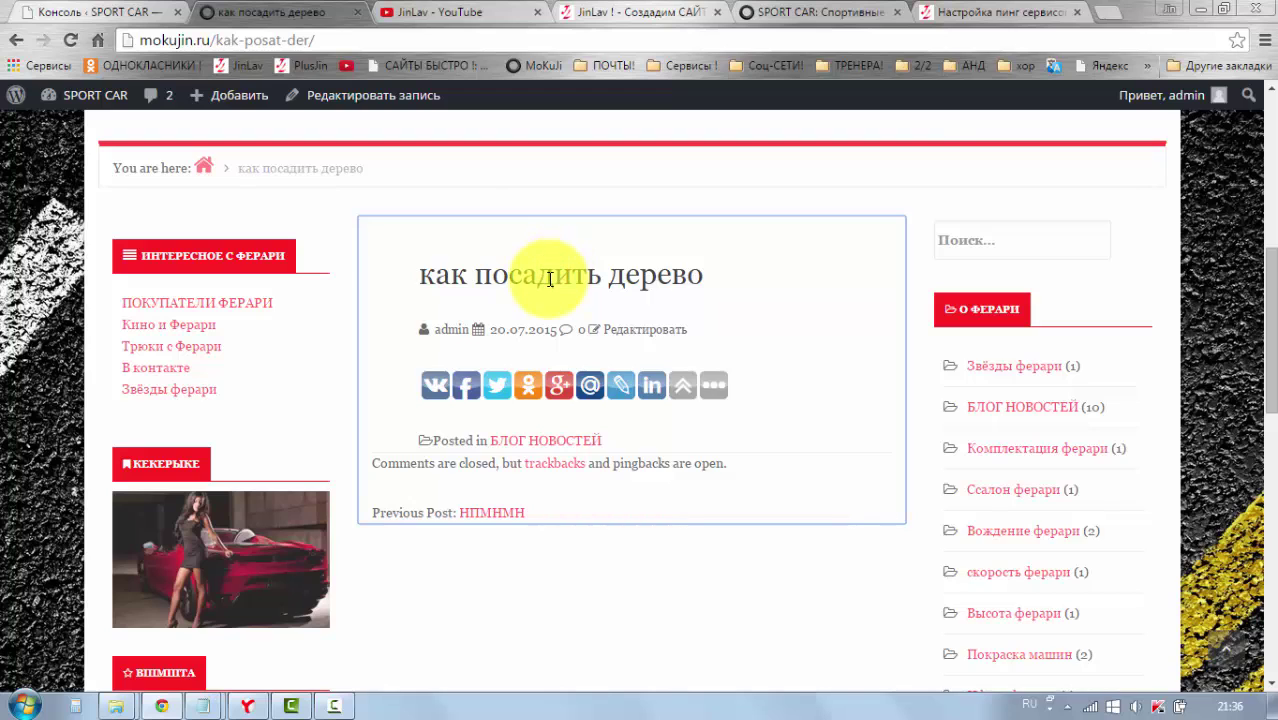
scroll(555, 275, "down", 1)
scroll(556, 285, "up", 1)
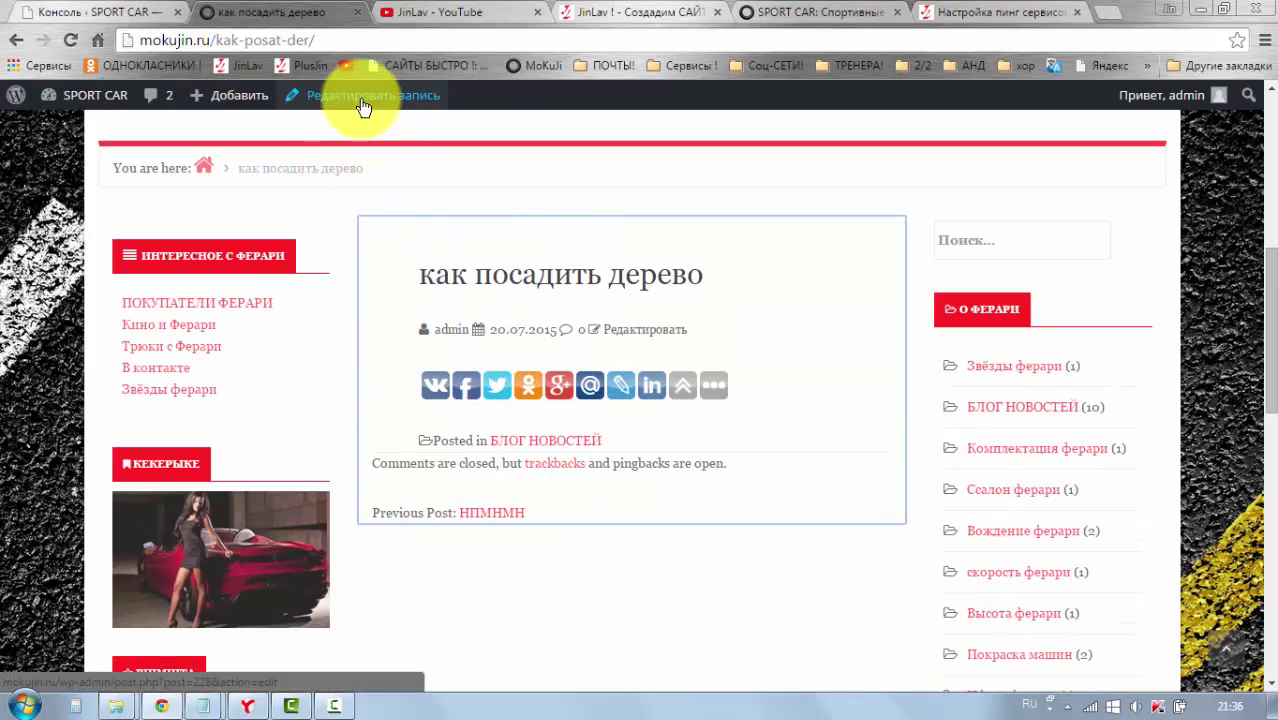
left_click(362, 104)
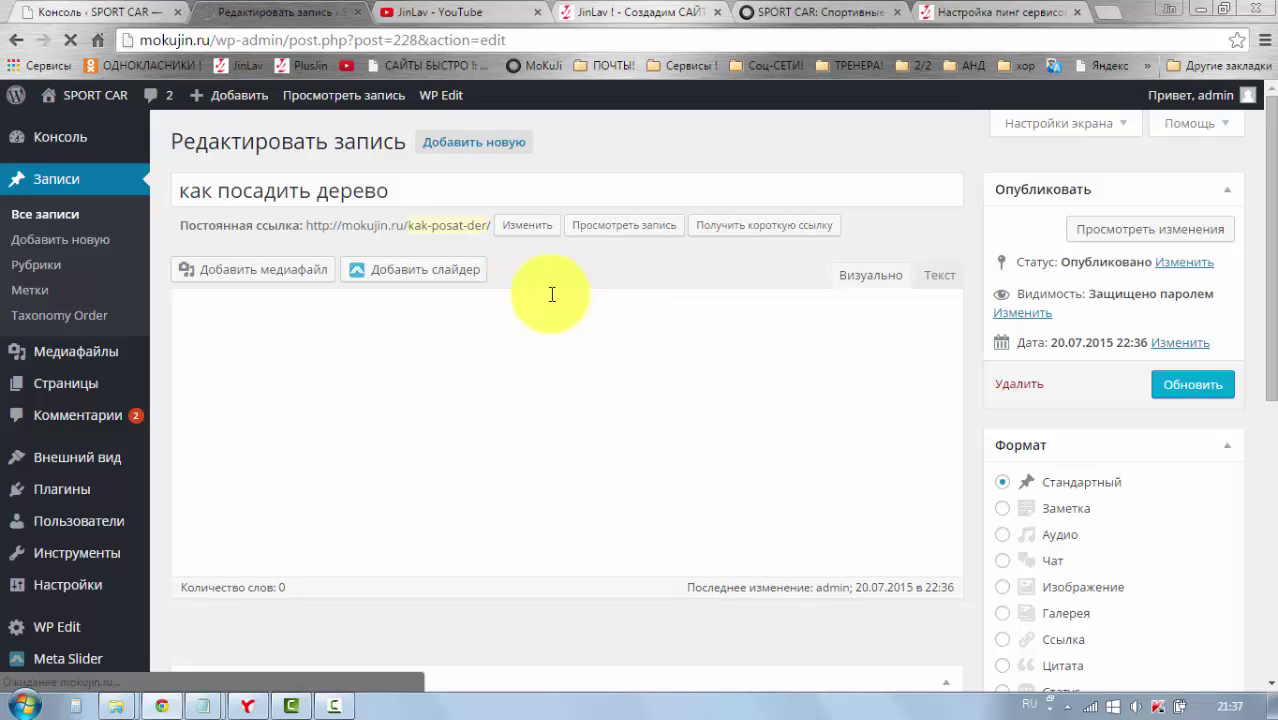
Step: Insert the red 1949 Ferrari photo from the media library into the post body
left_click(413, 318)
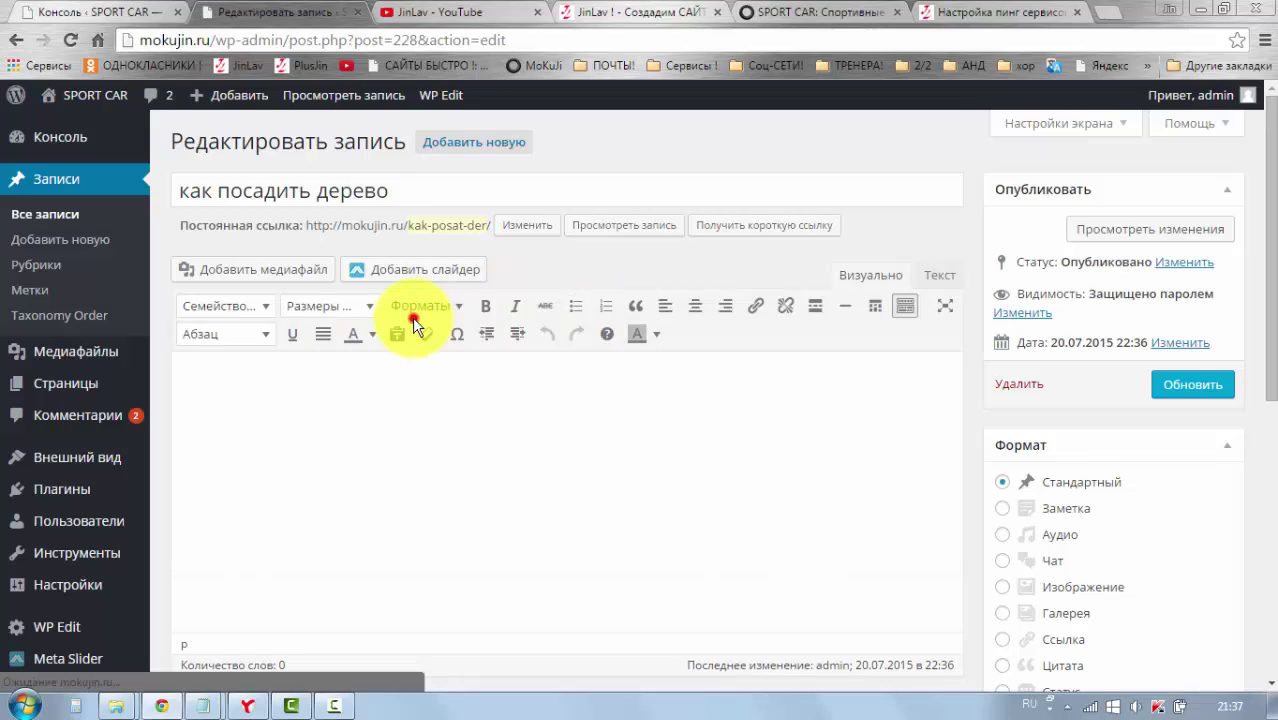
left_click(427, 402)
left_click(260, 282)
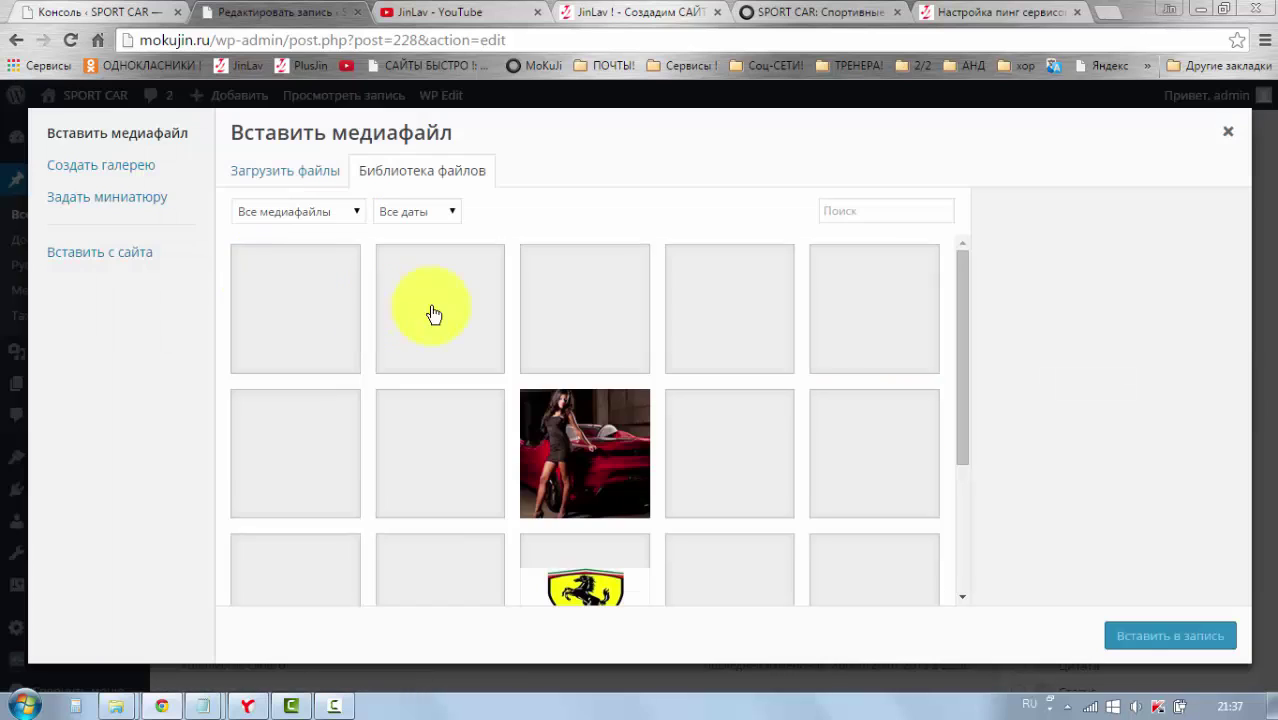
left_click(445, 454)
left_click(1142, 632)
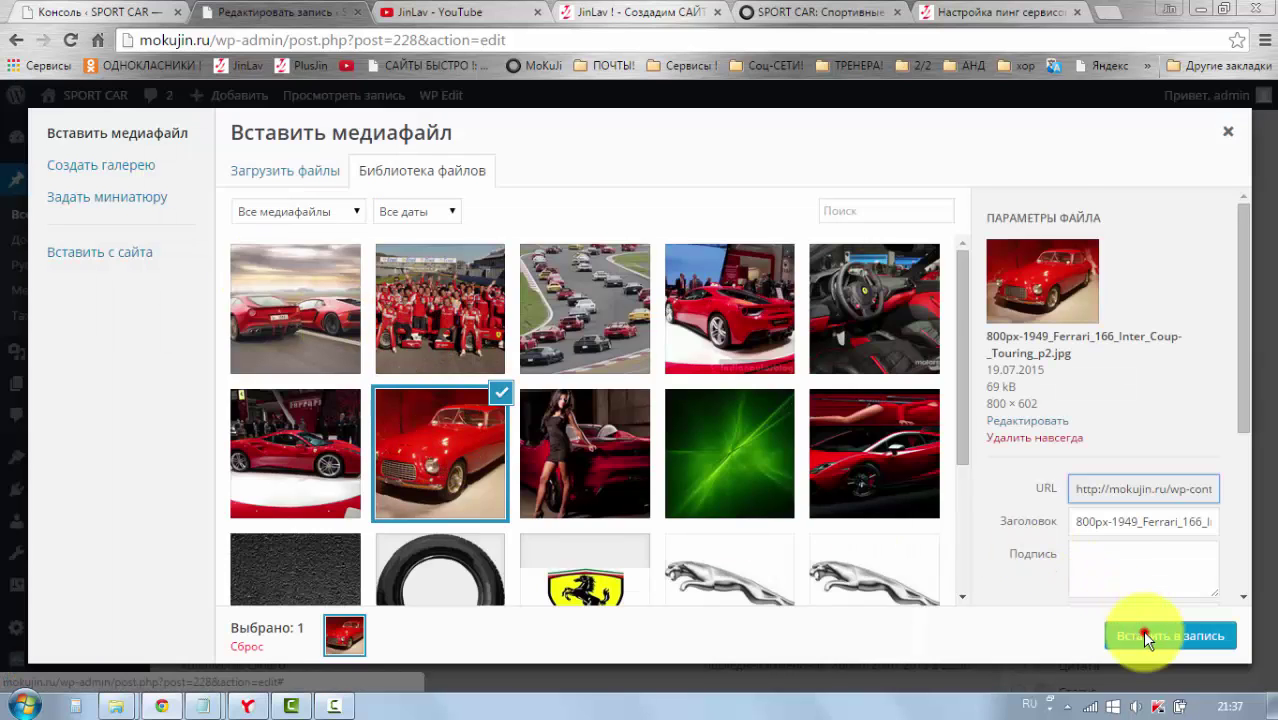
Step: Add 'овеовкеокво' and 'чоекоеоо' paragraphs after the photo and update the post
scroll(500, 476, "down", 1)
left_click(484, 449)
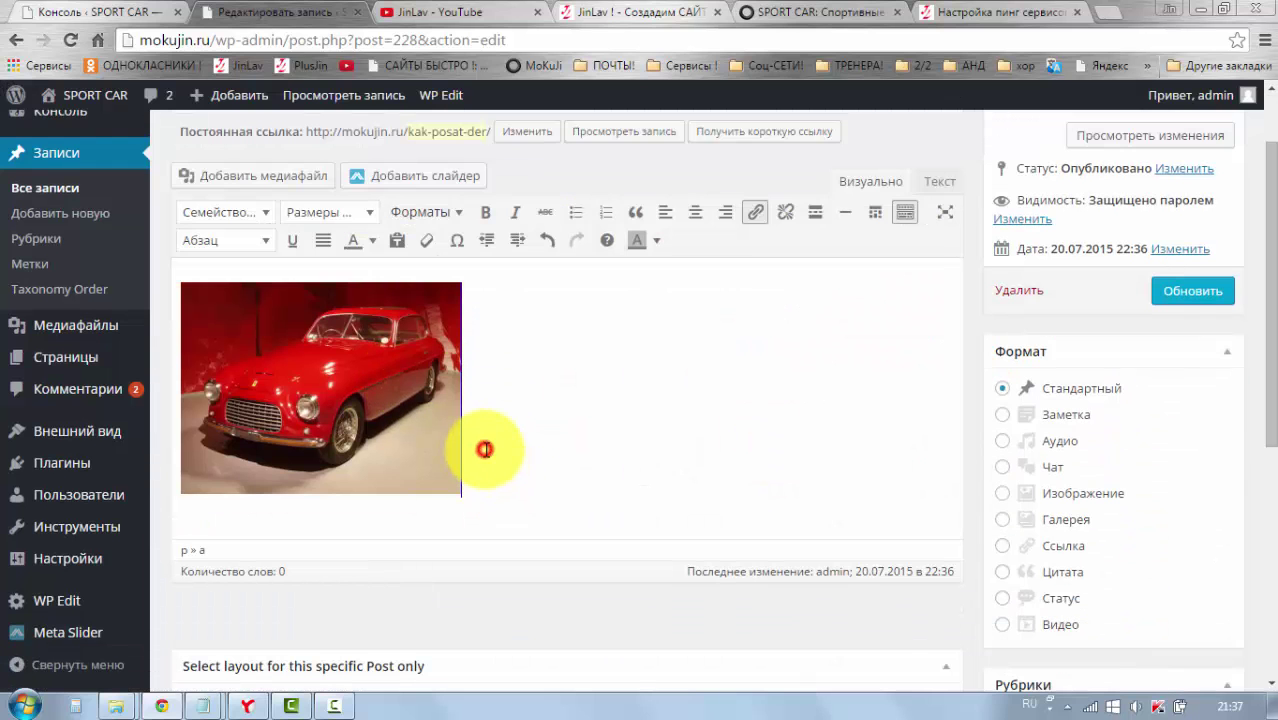
type("овеовкеокво")
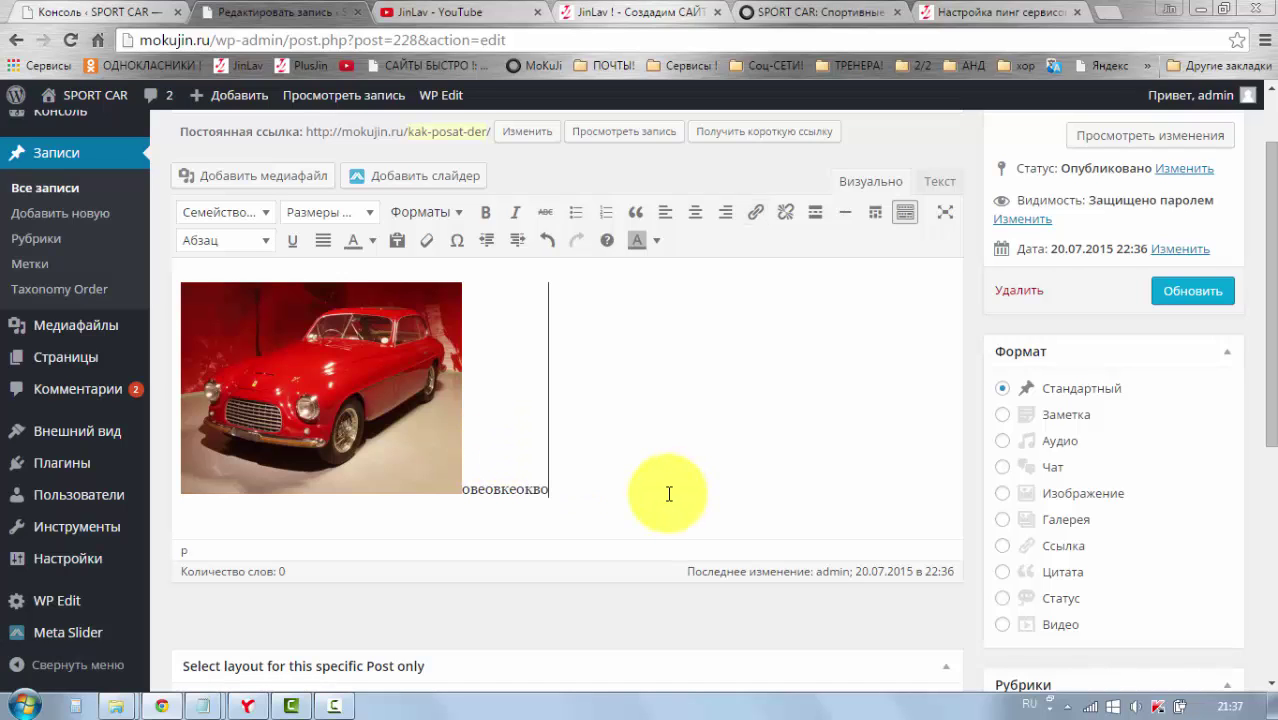
key("Return")
type("чоекоео")
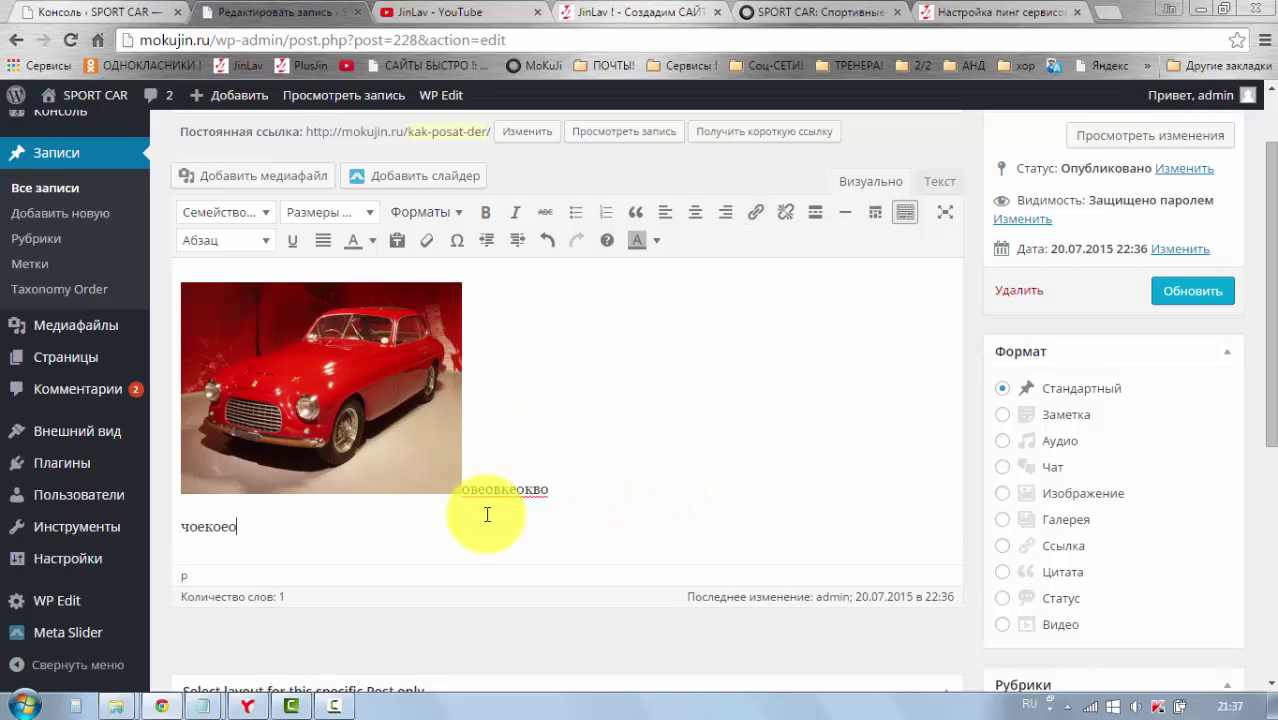
type("о")
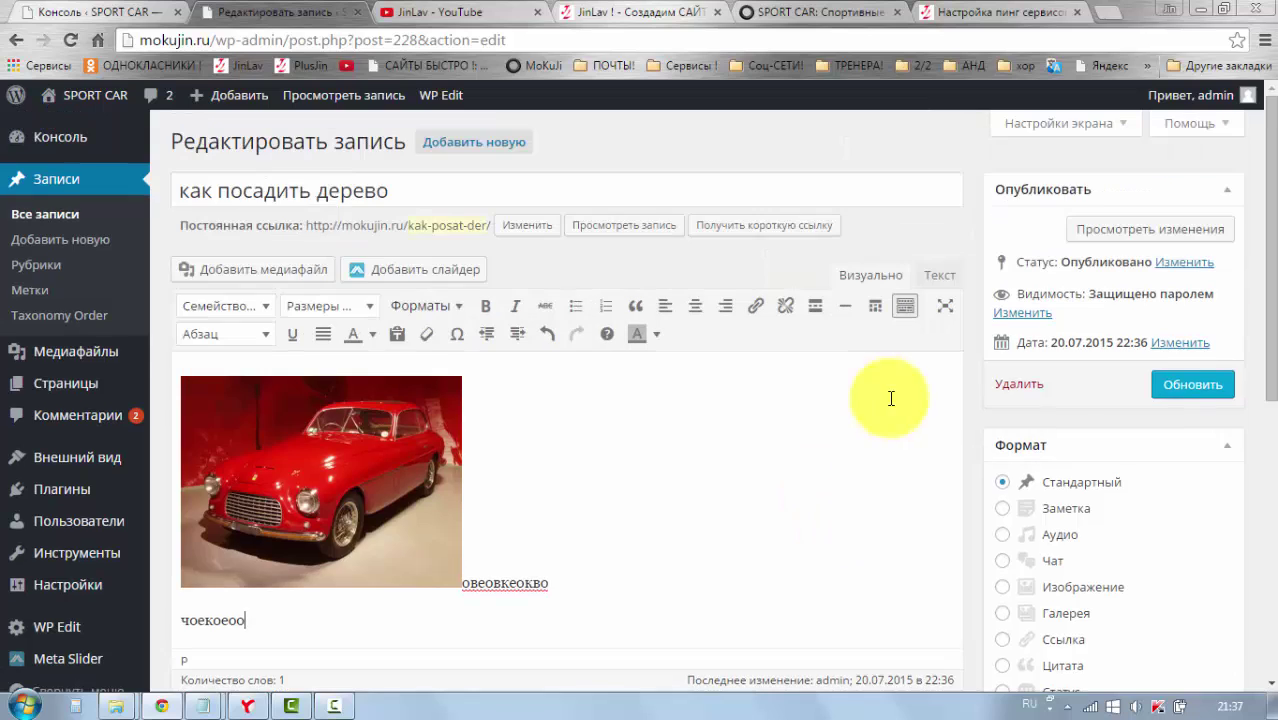
scroll(888, 395, "up", 1)
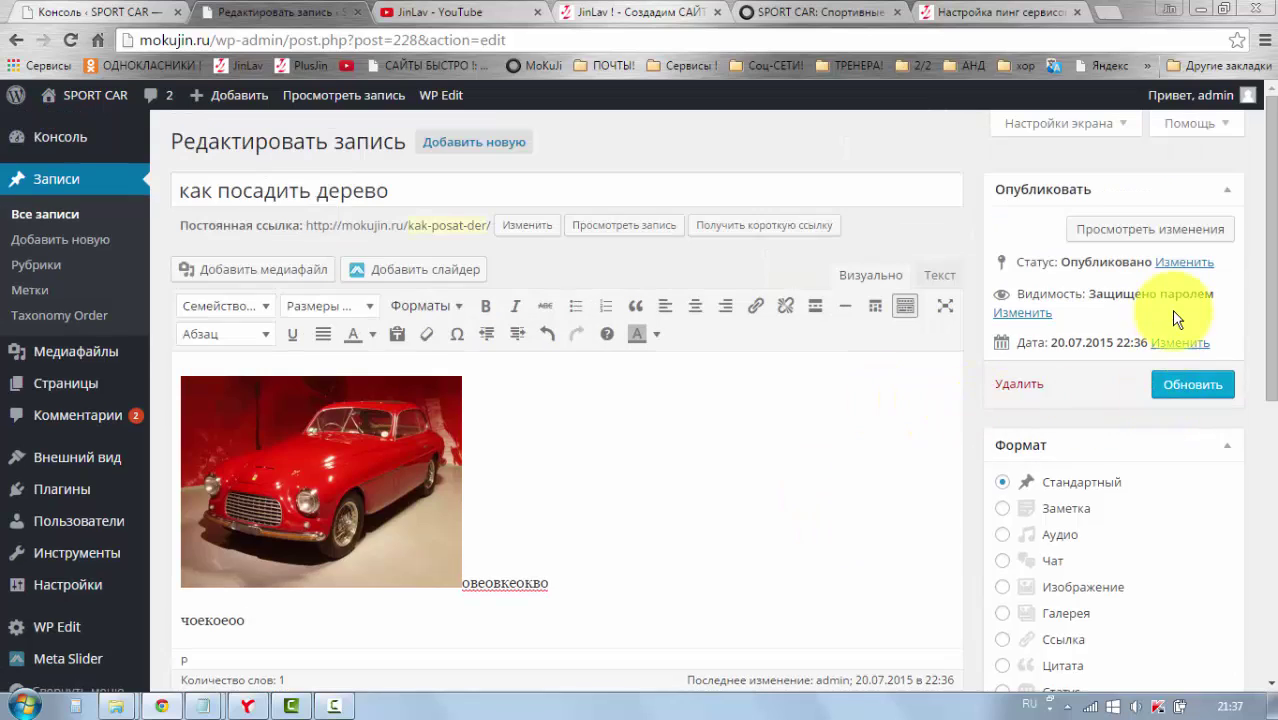
left_click(1176, 397)
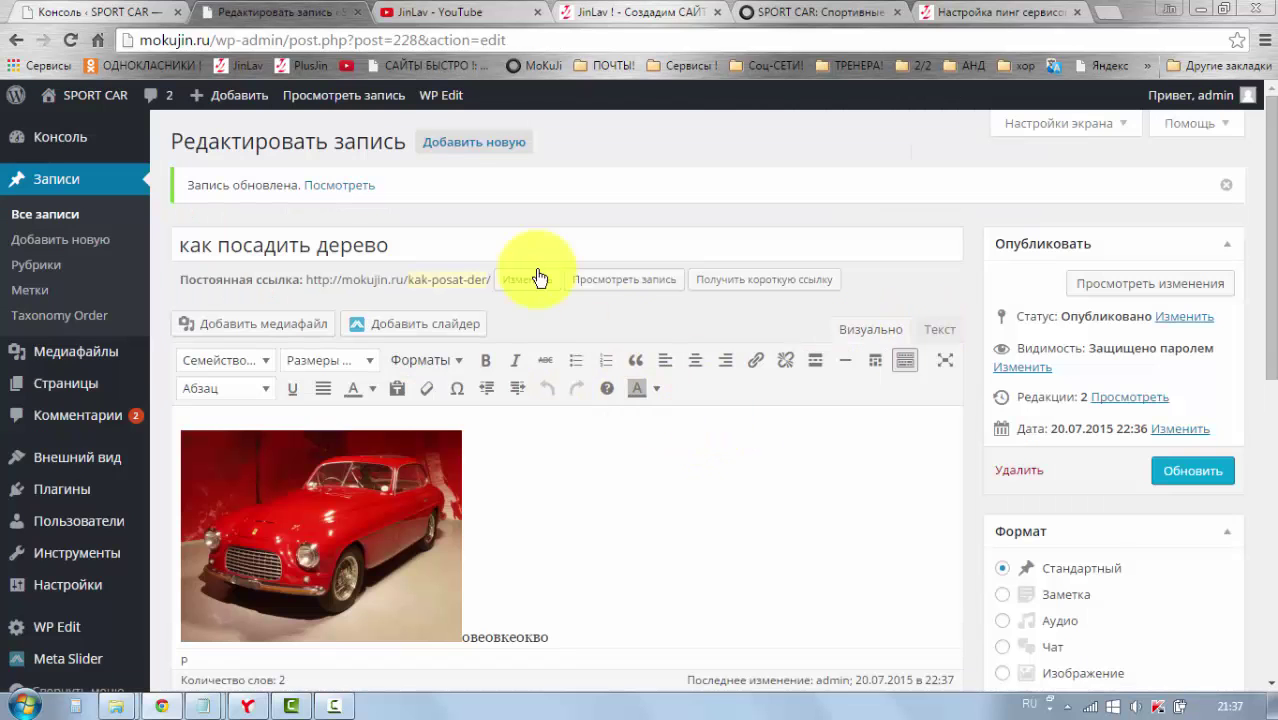
Step: View the live post and scroll through it to confirm the car photo and text
left_click(362, 94)
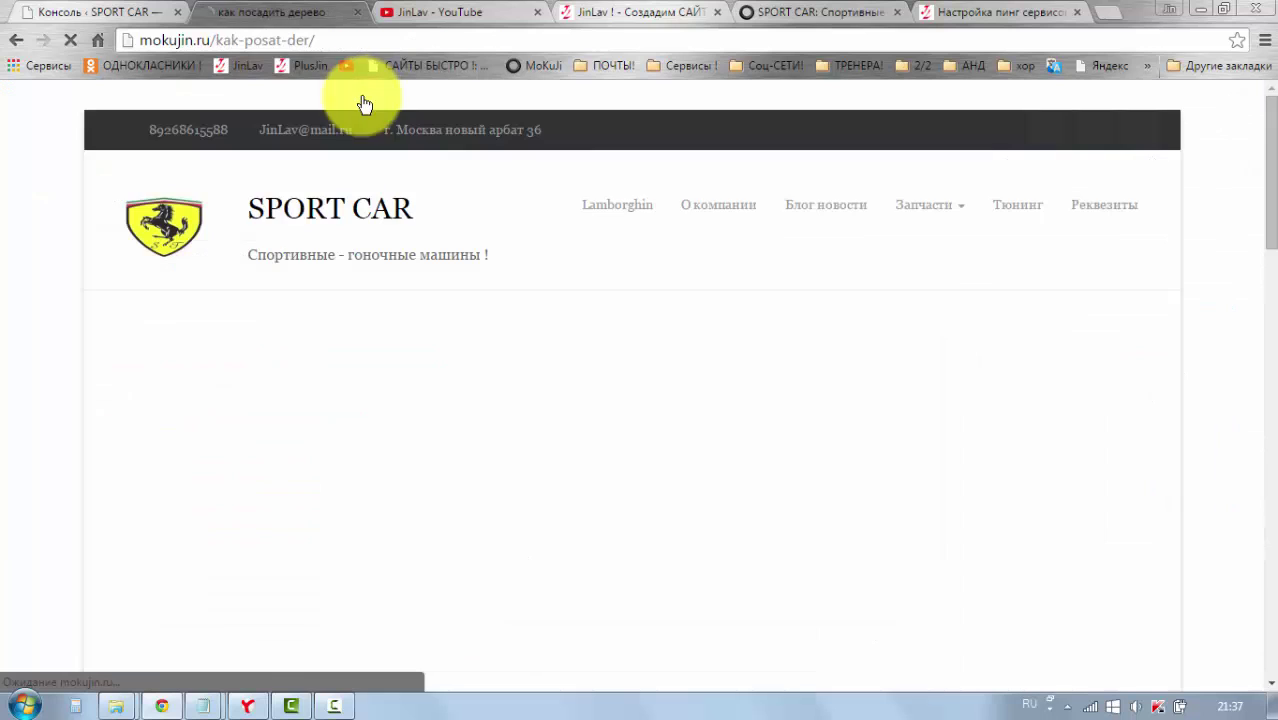
scroll(655, 319, "down", 5)
scroll(694, 264, "down", 5)
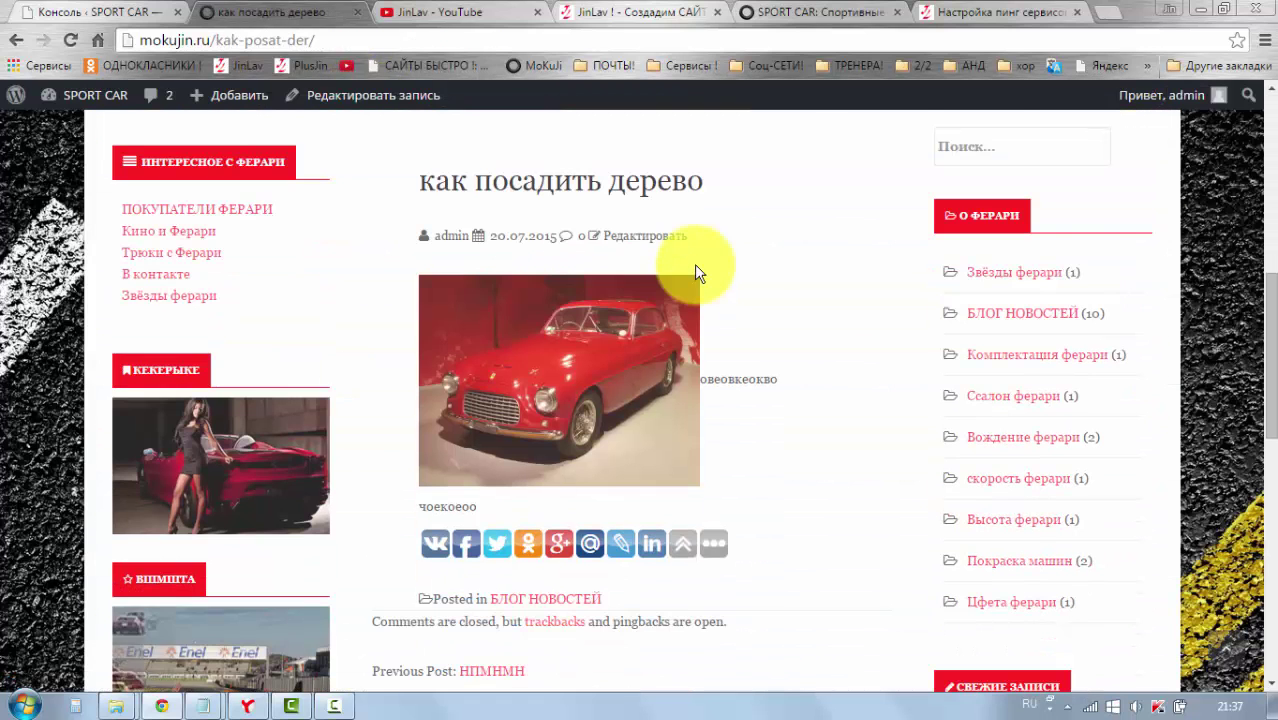
scroll(694, 264, "down", 1)
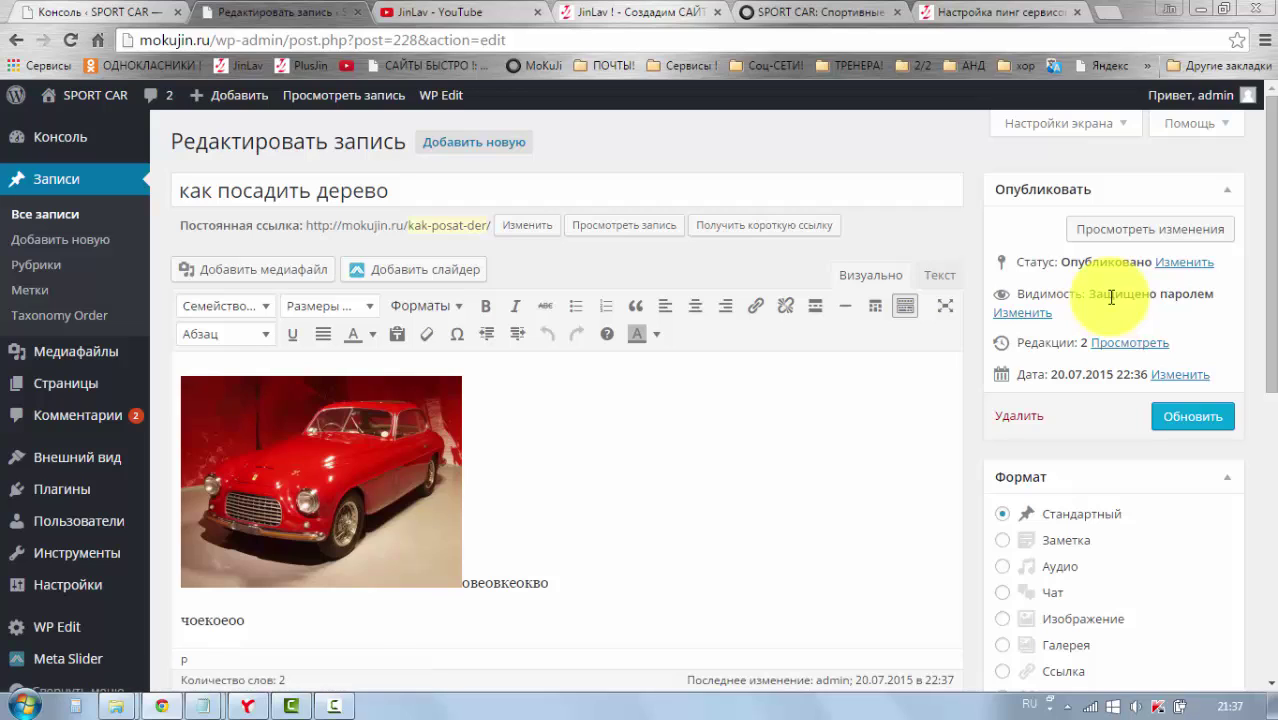
Step: Keep the post's visibility password-protected and update the post again
left_click(1025, 316)
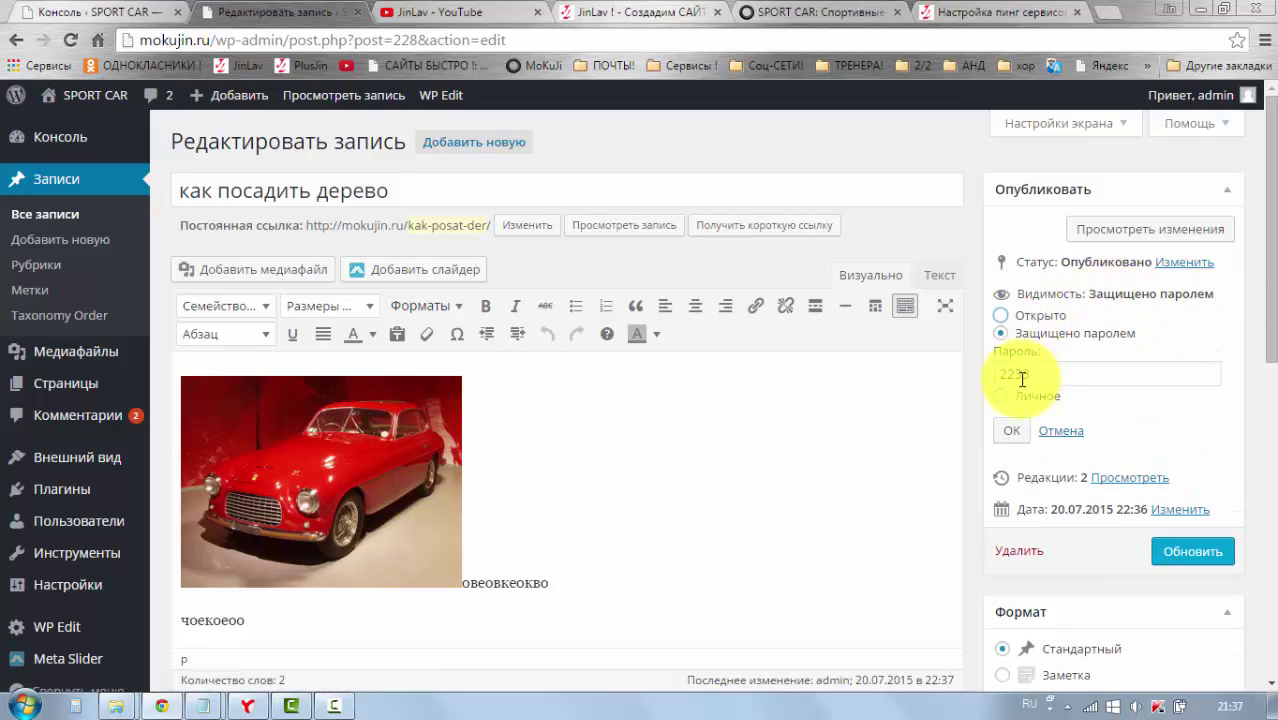
left_click(1011, 430)
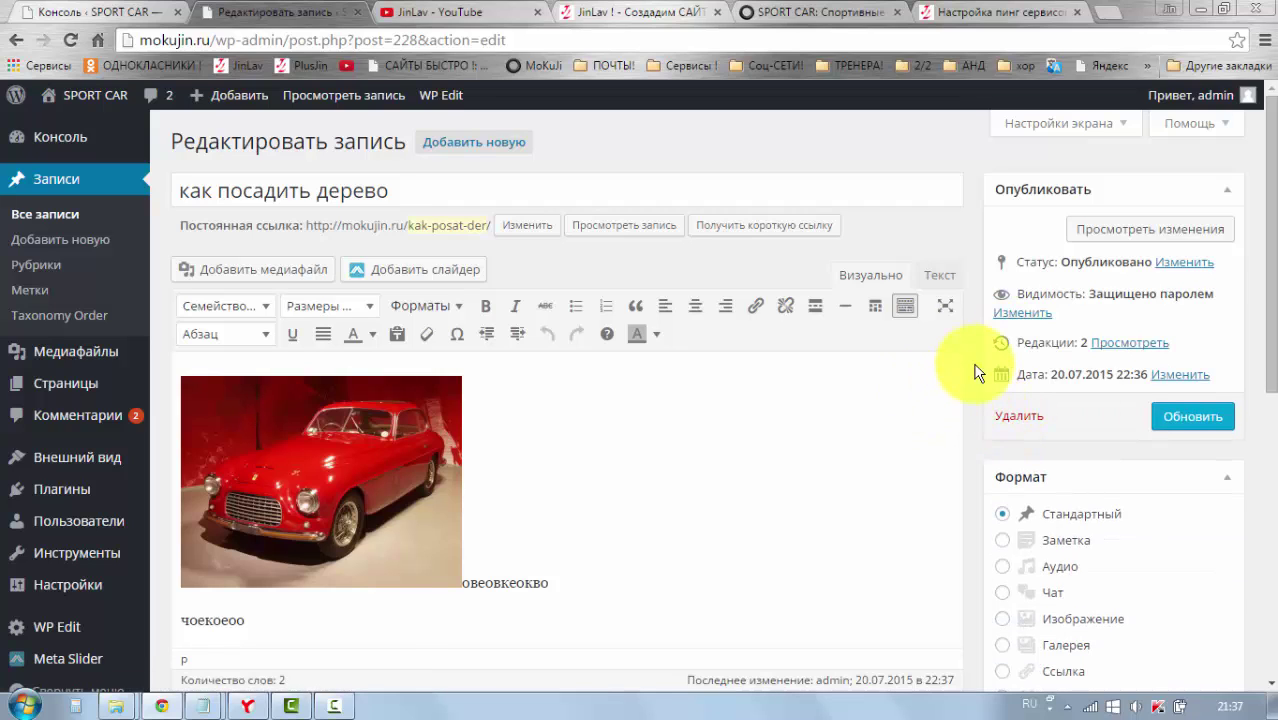
left_click(1173, 418)
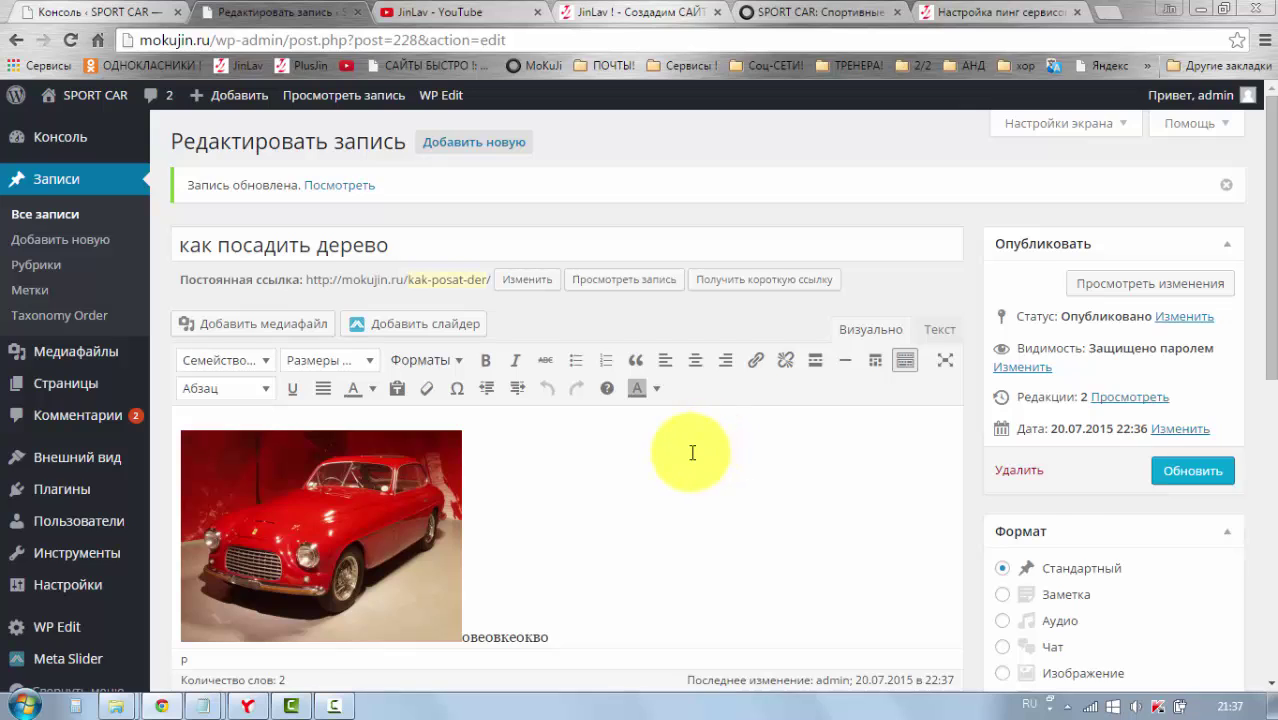
scroll(675, 455, "down", 2)
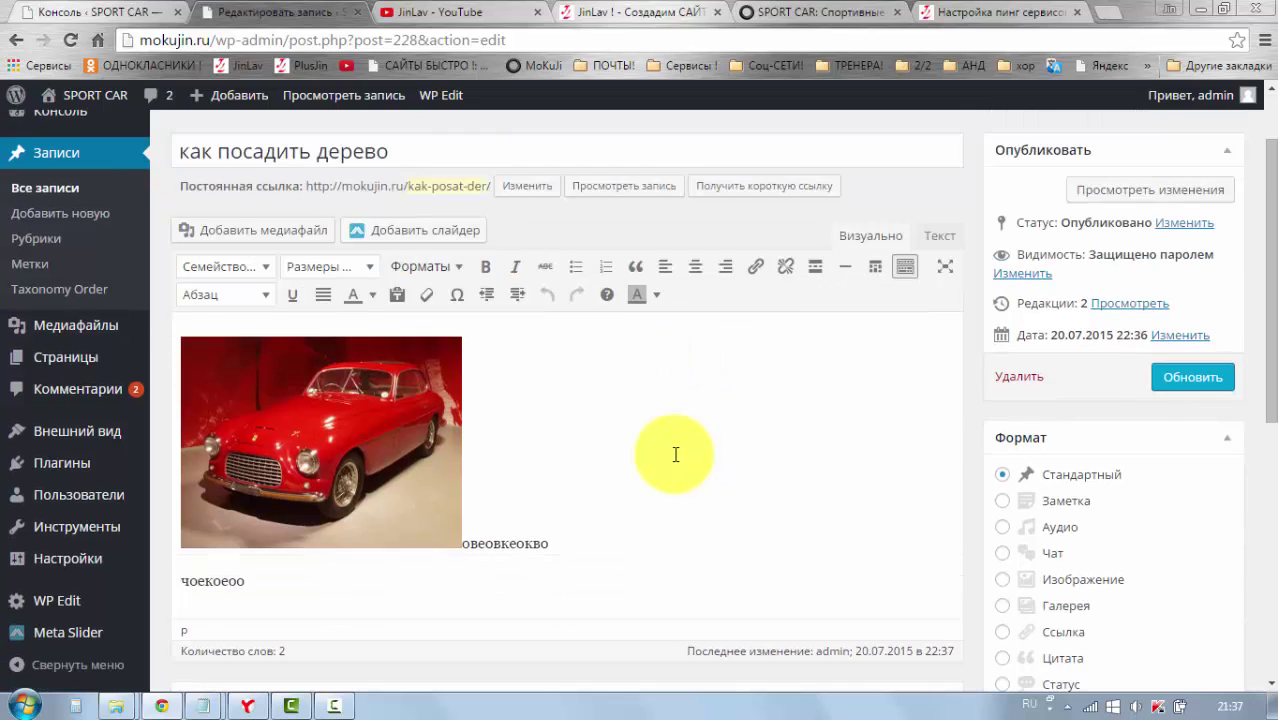
scroll(675, 455, "up", 2)
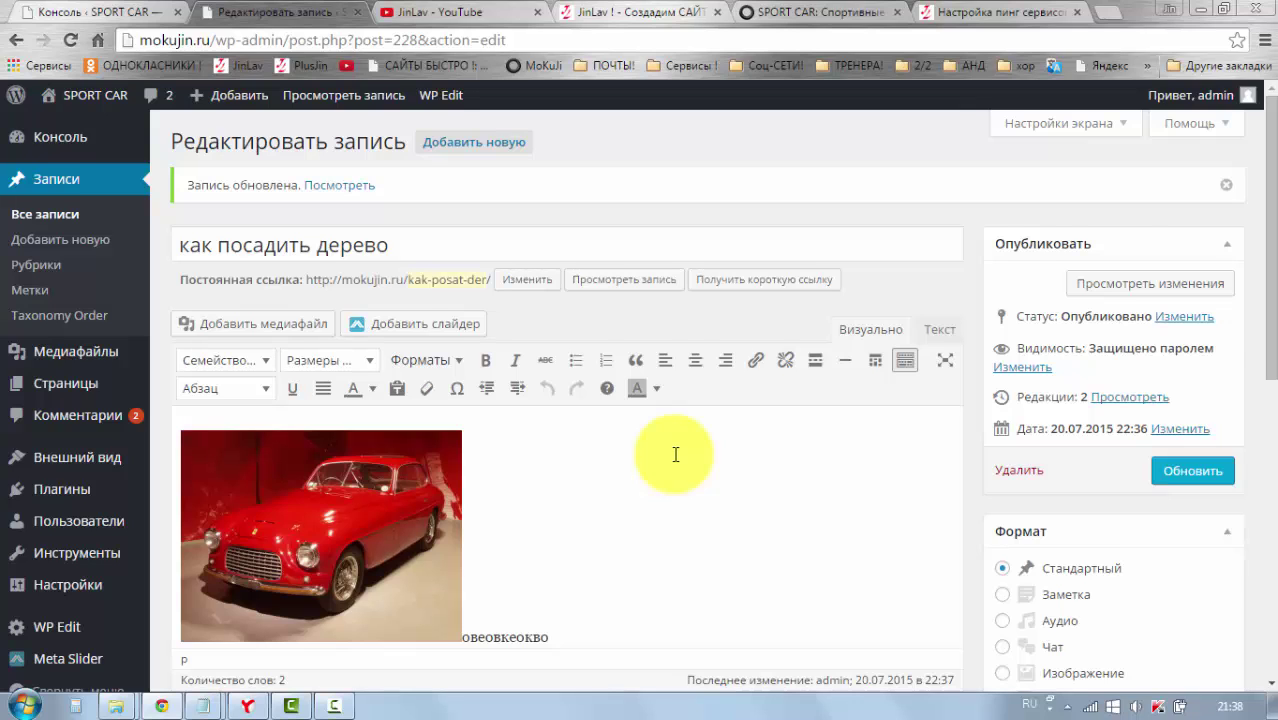
scroll(675, 455, "down", 1)
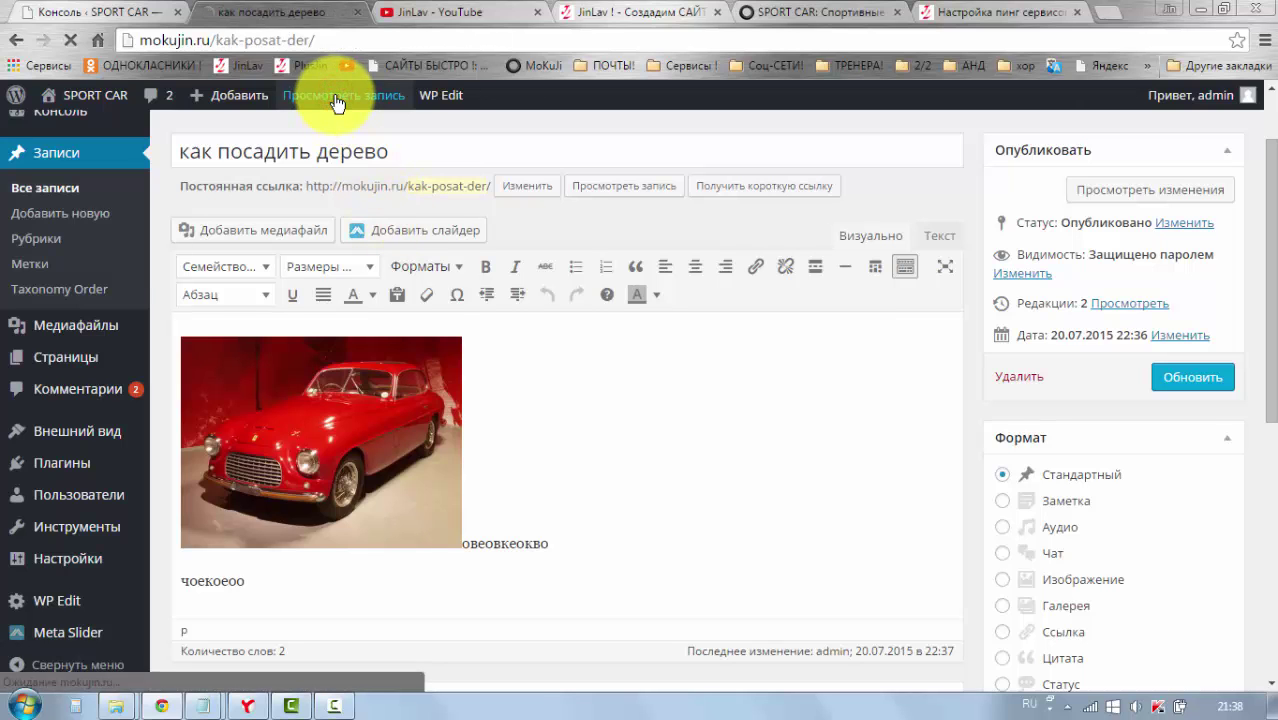
Step: Copy the live post's URL from the address bar and switch to Yandex Browser
scroll(604, 258, "down", 3)
scroll(604, 258, "down", 7)
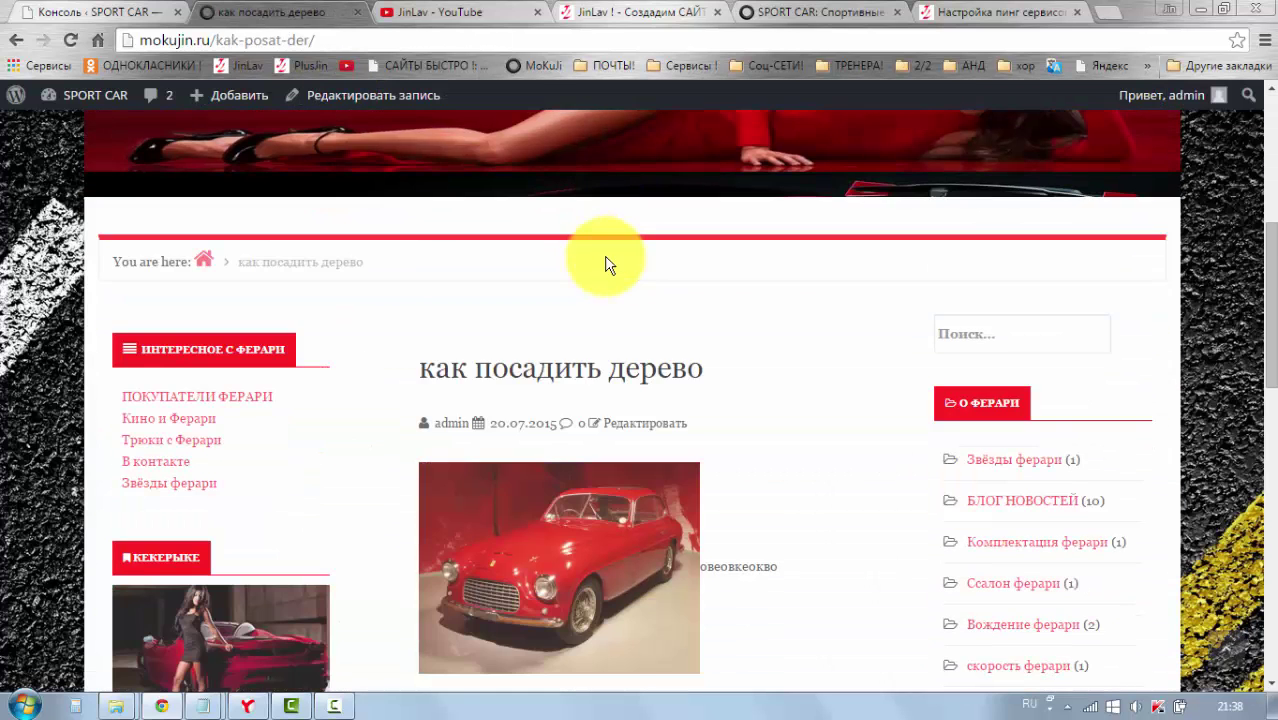
scroll(463, 285, "up", 10)
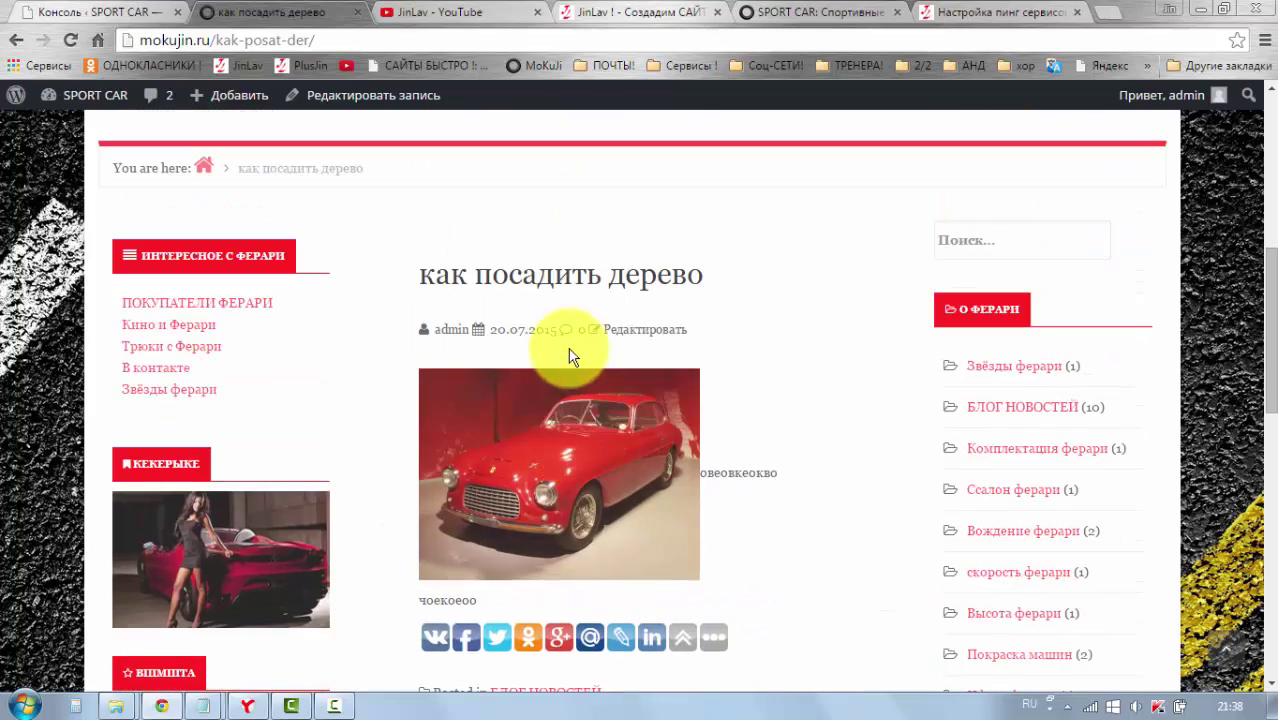
left_click(334, 41)
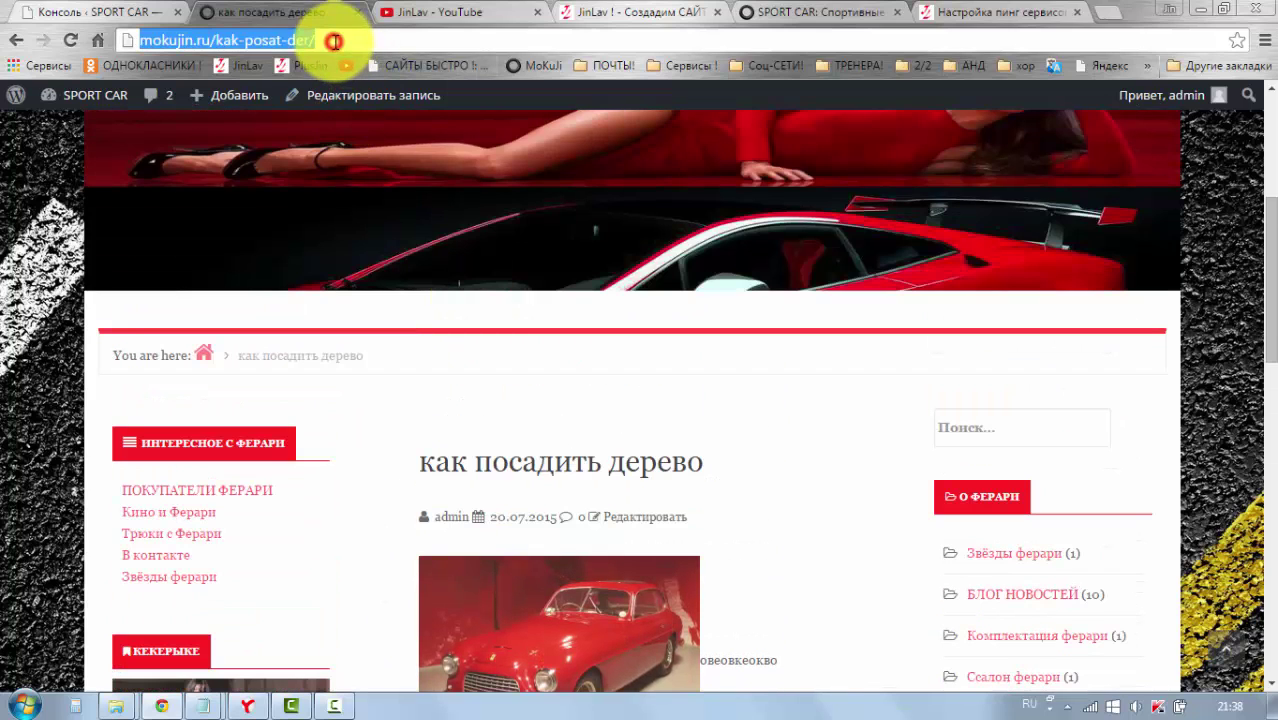
right_click(275, 36)
left_click(334, 108)
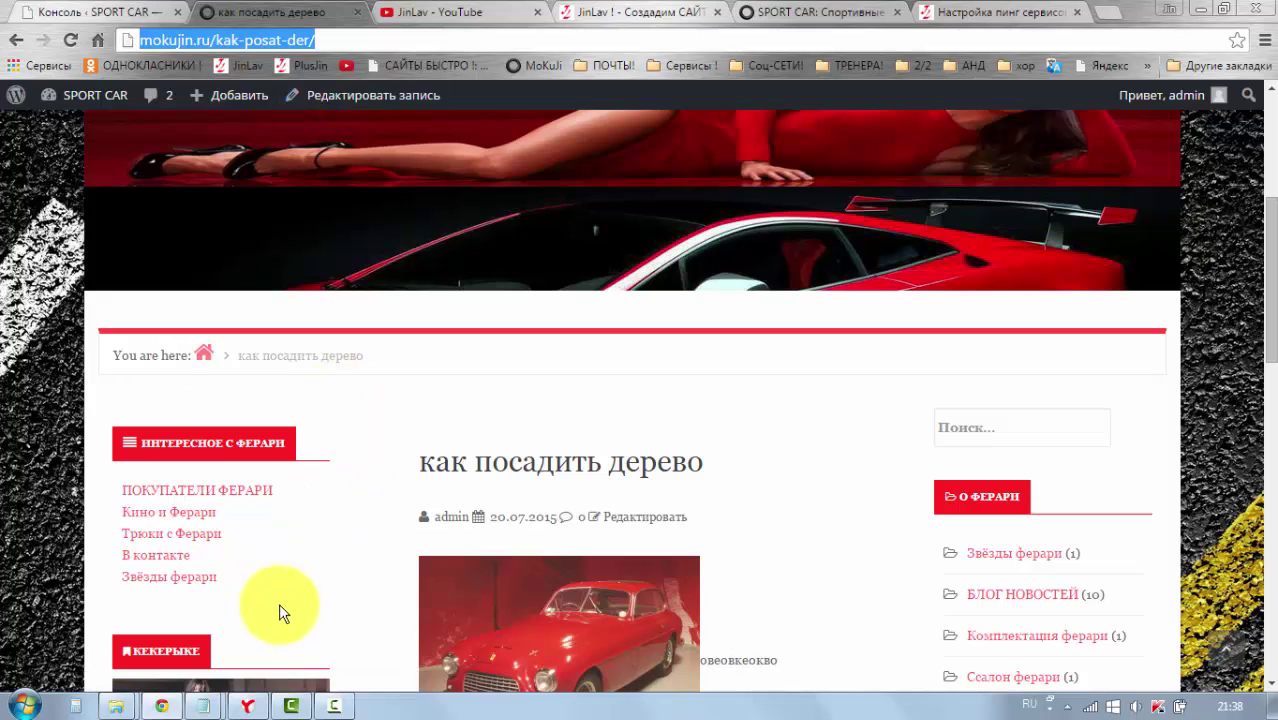
left_click(257, 710)
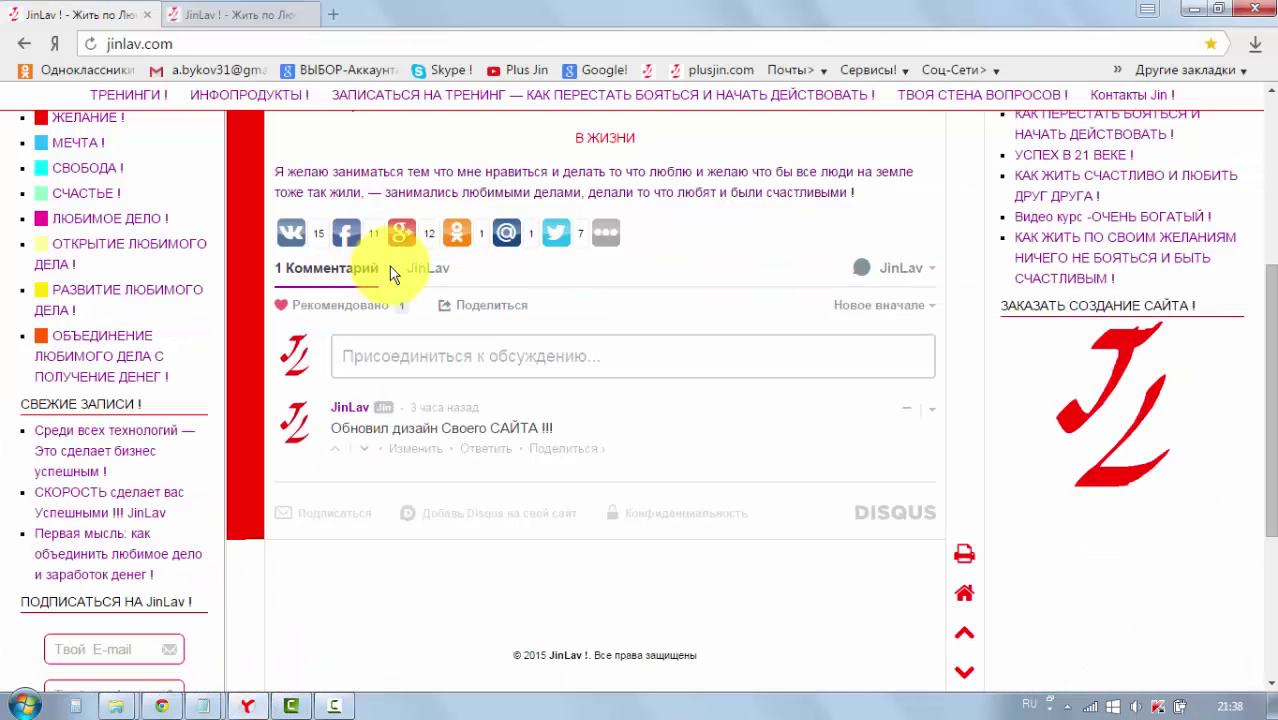
Step: Paste the copied mokujin.ru post URL into Yandex Browser and load the password-protected post
scroll(392, 275, "up", 5)
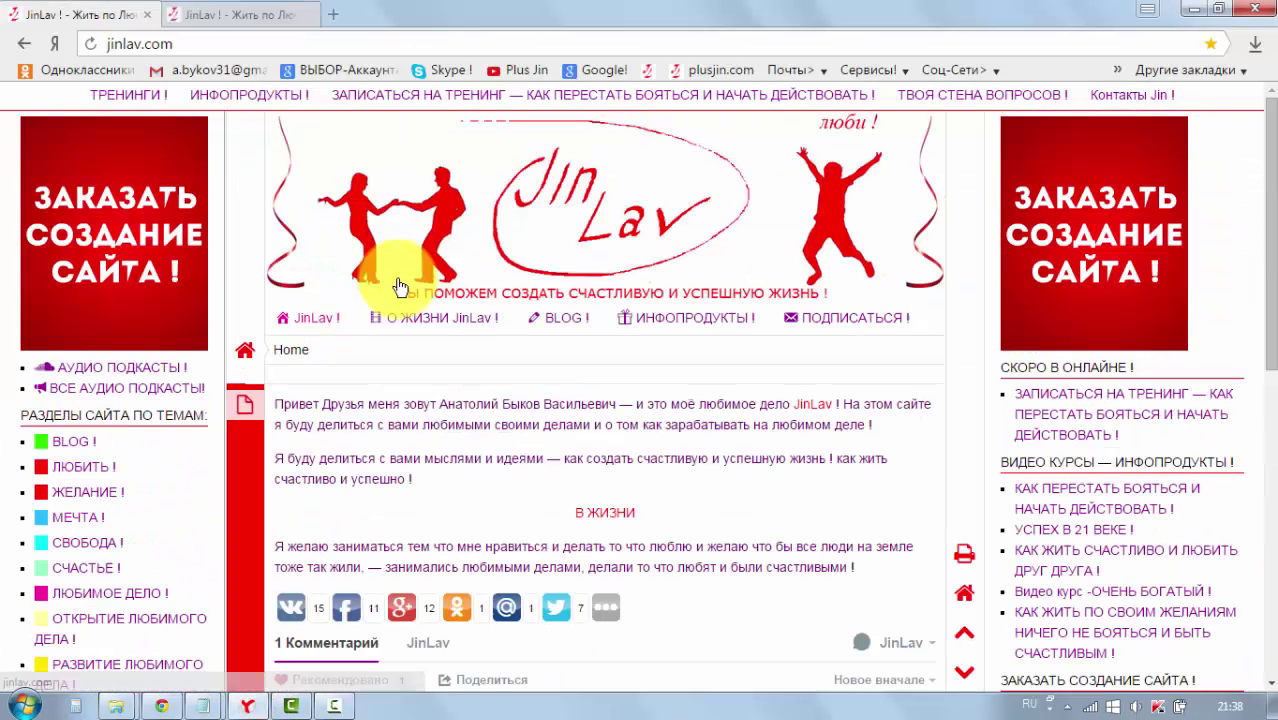
left_click(195, 44)
right_click(157, 52)
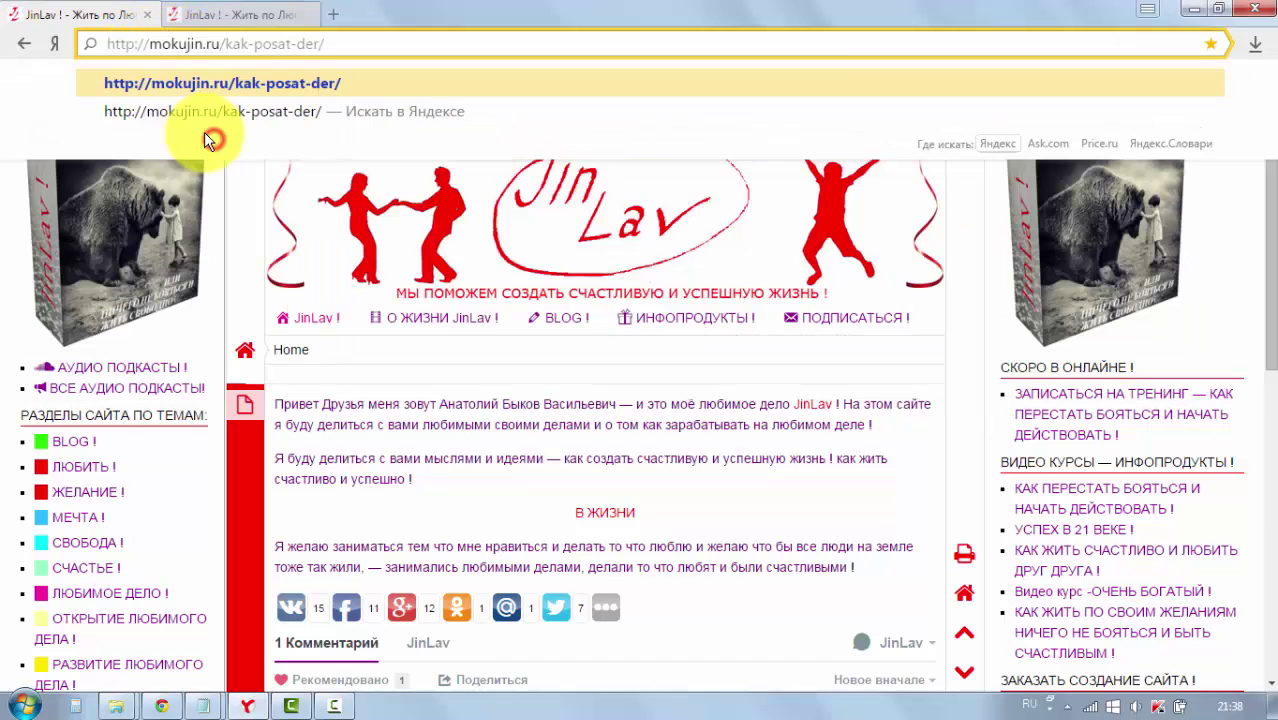
left_click(209, 135)
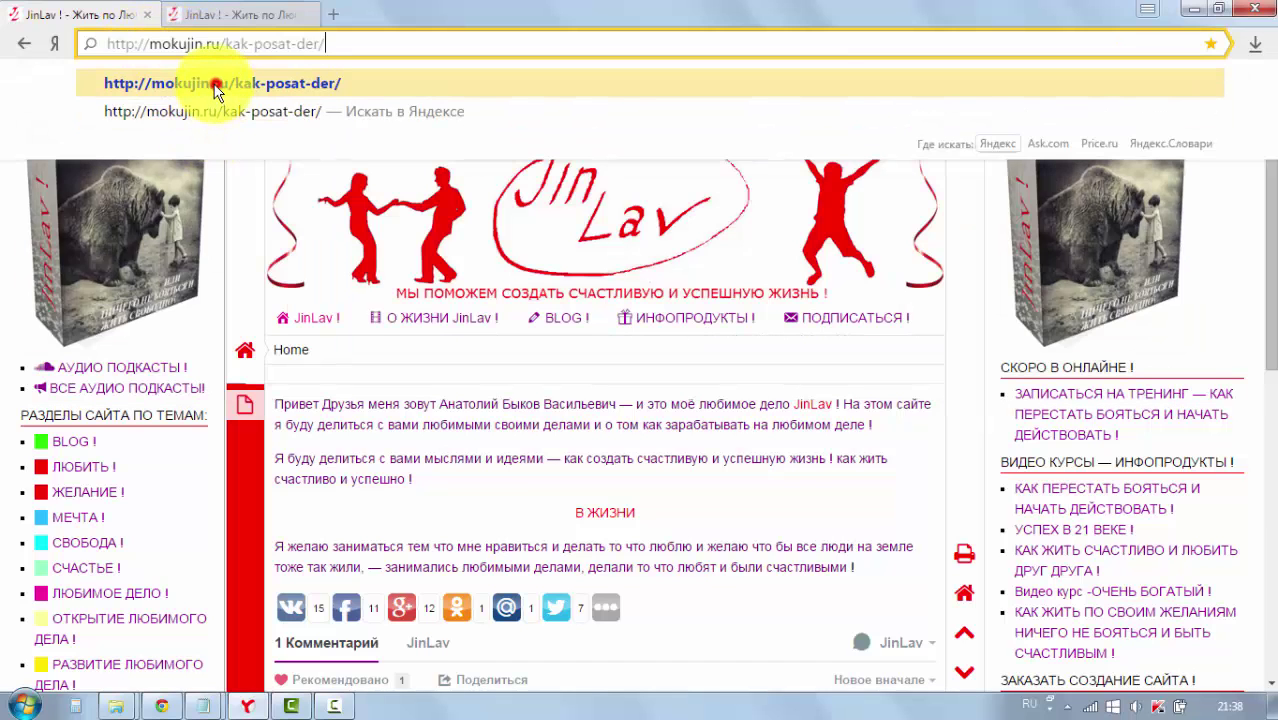
left_click(215, 85)
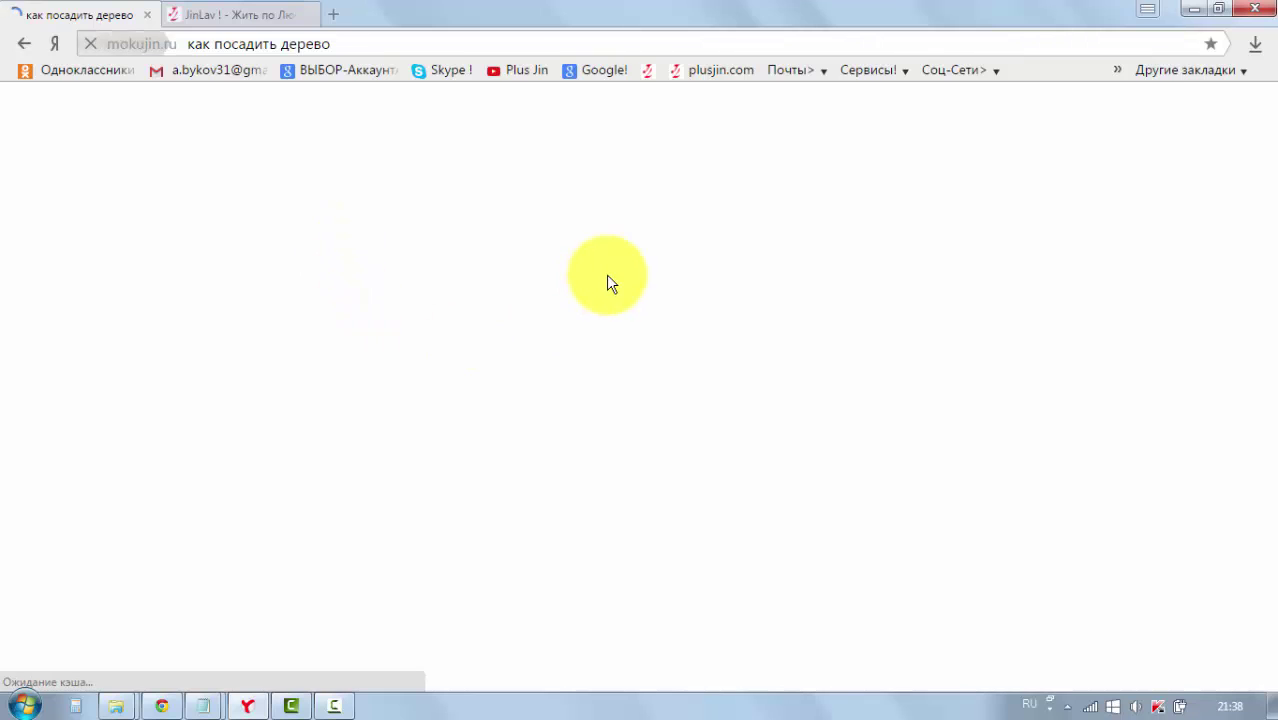
scroll(635, 289, "down", 5)
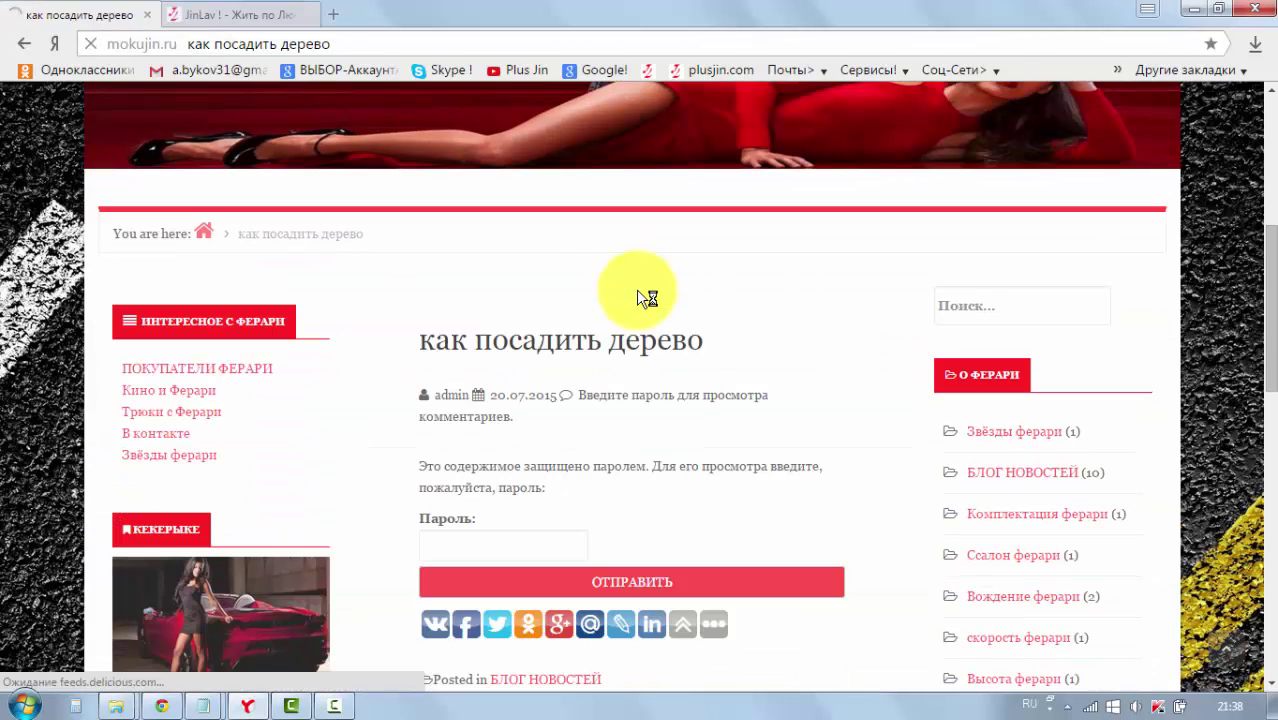
scroll(636, 289, "down", 1)
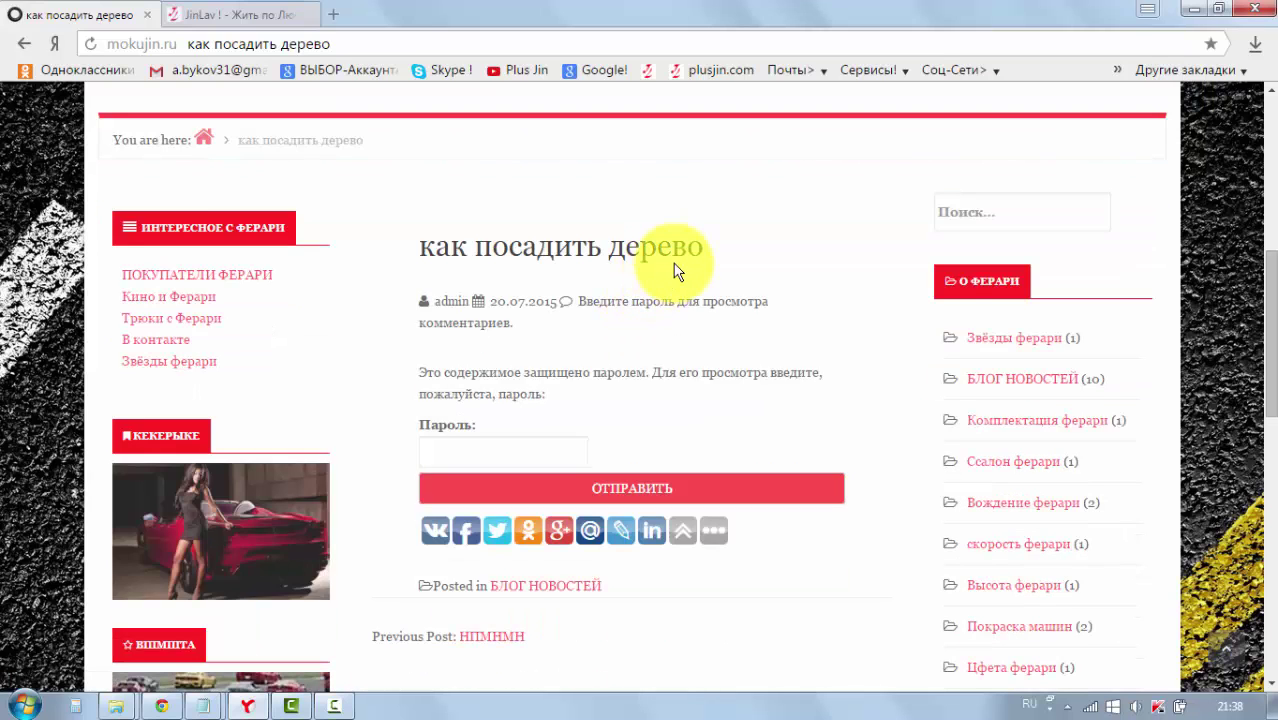
scroll(675, 270, "up", 4)
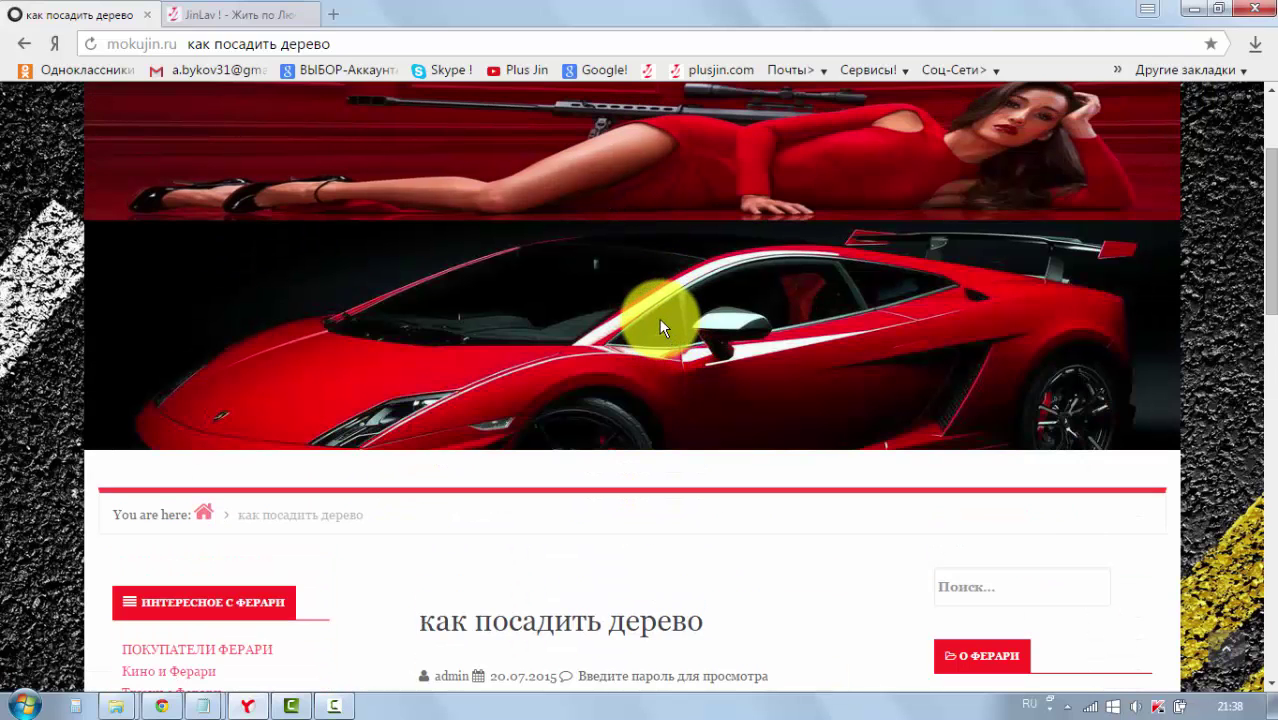
scroll(658, 325, "up", 2)
scroll(653, 326, "down", 5)
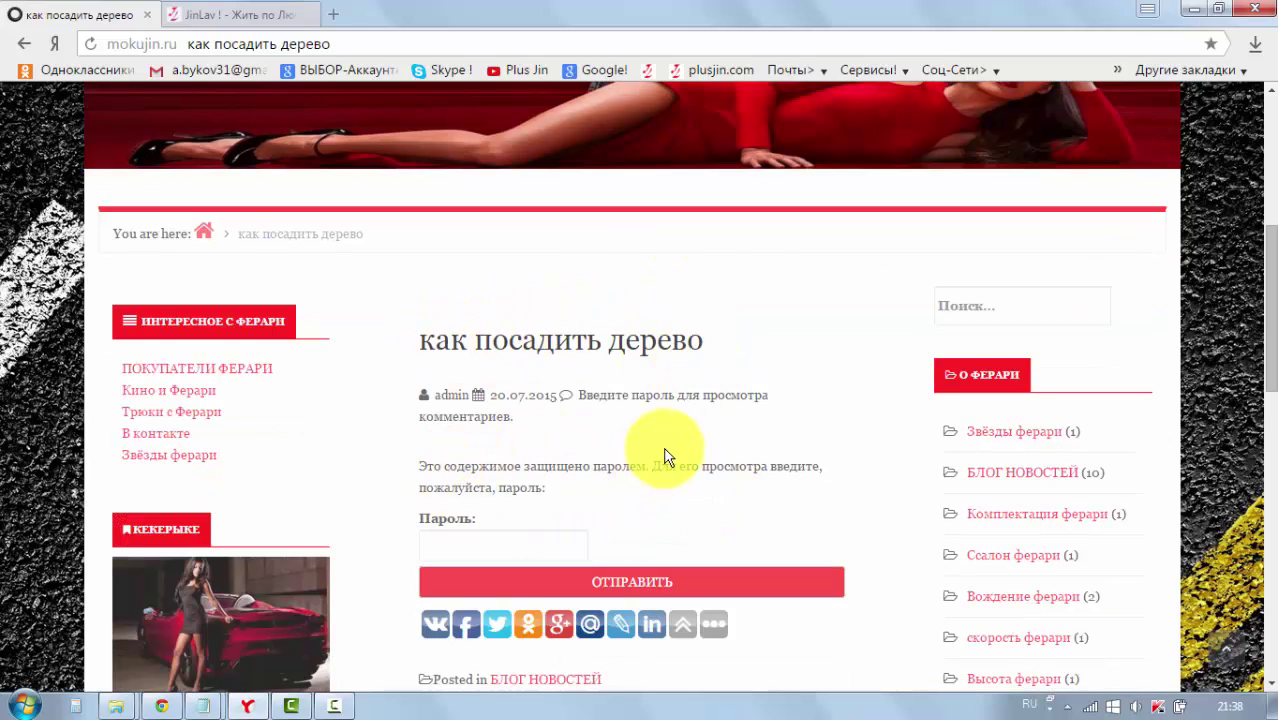
scroll(667, 457, "down", 1)
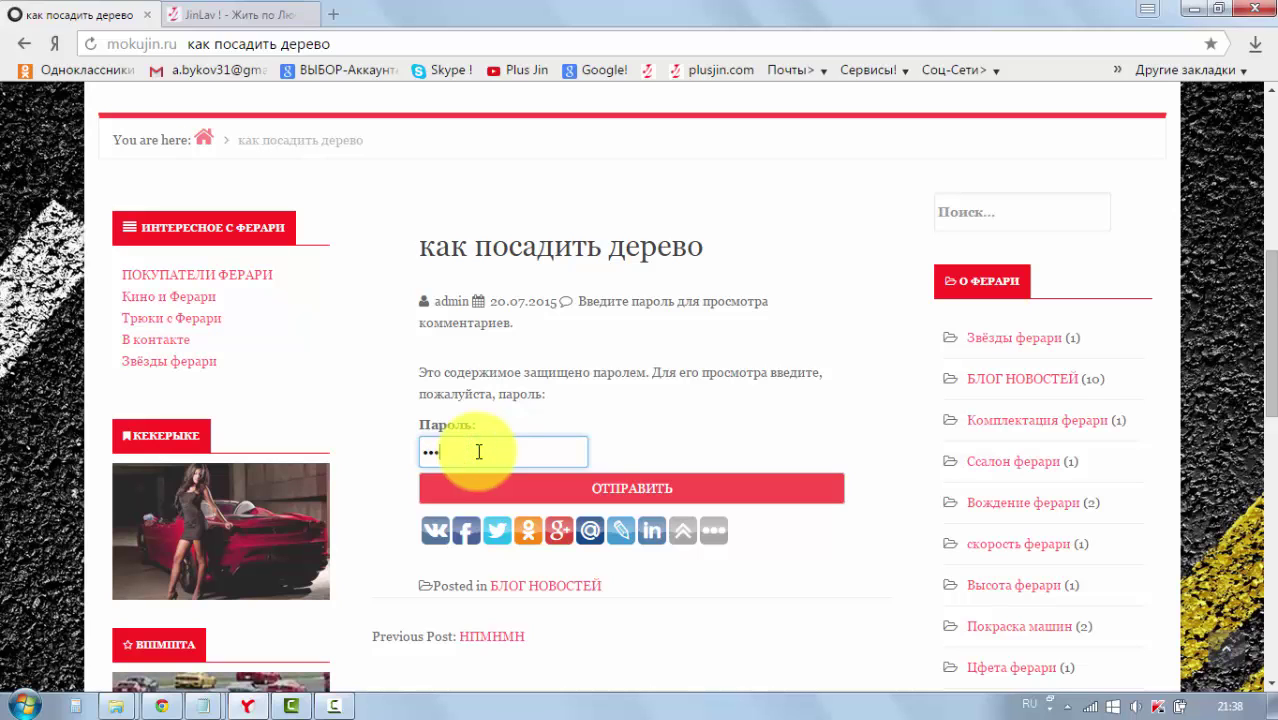
Step: Submit the post password and scroll through the unlocked post with its car photo
left_click(613, 489)
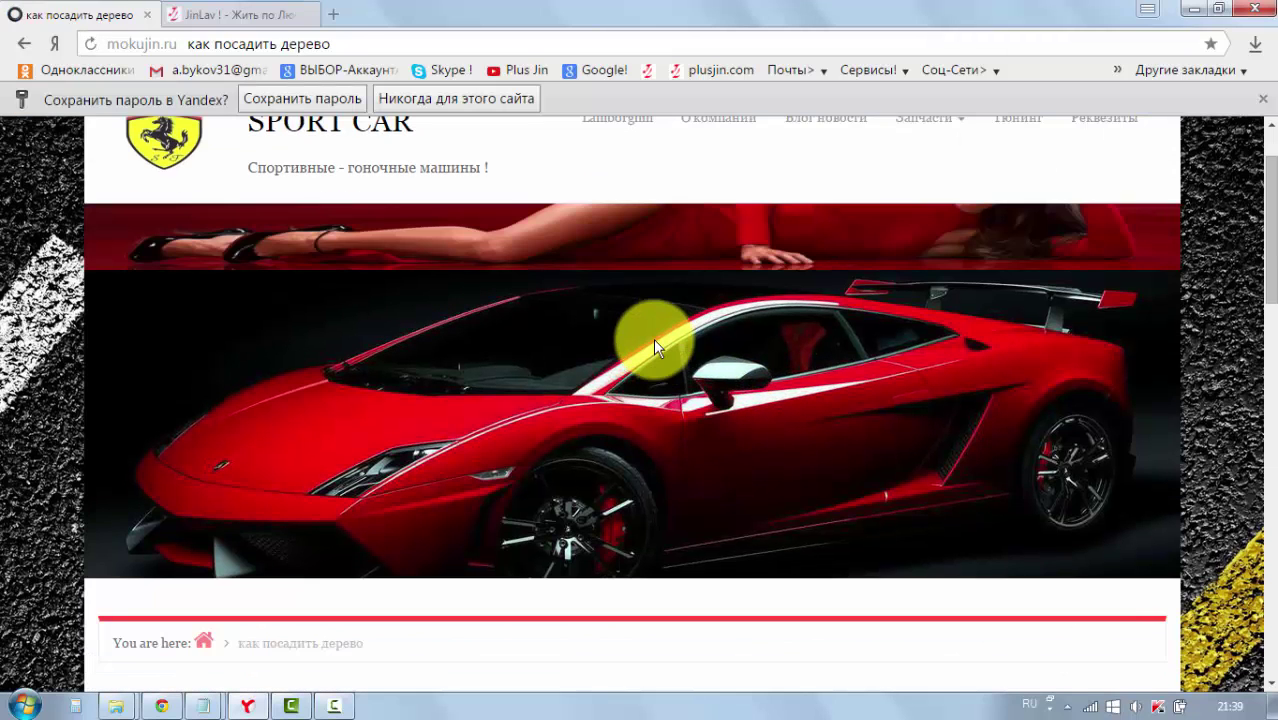
scroll(666, 334, "down", 1)
scroll(730, 322, "down", 2)
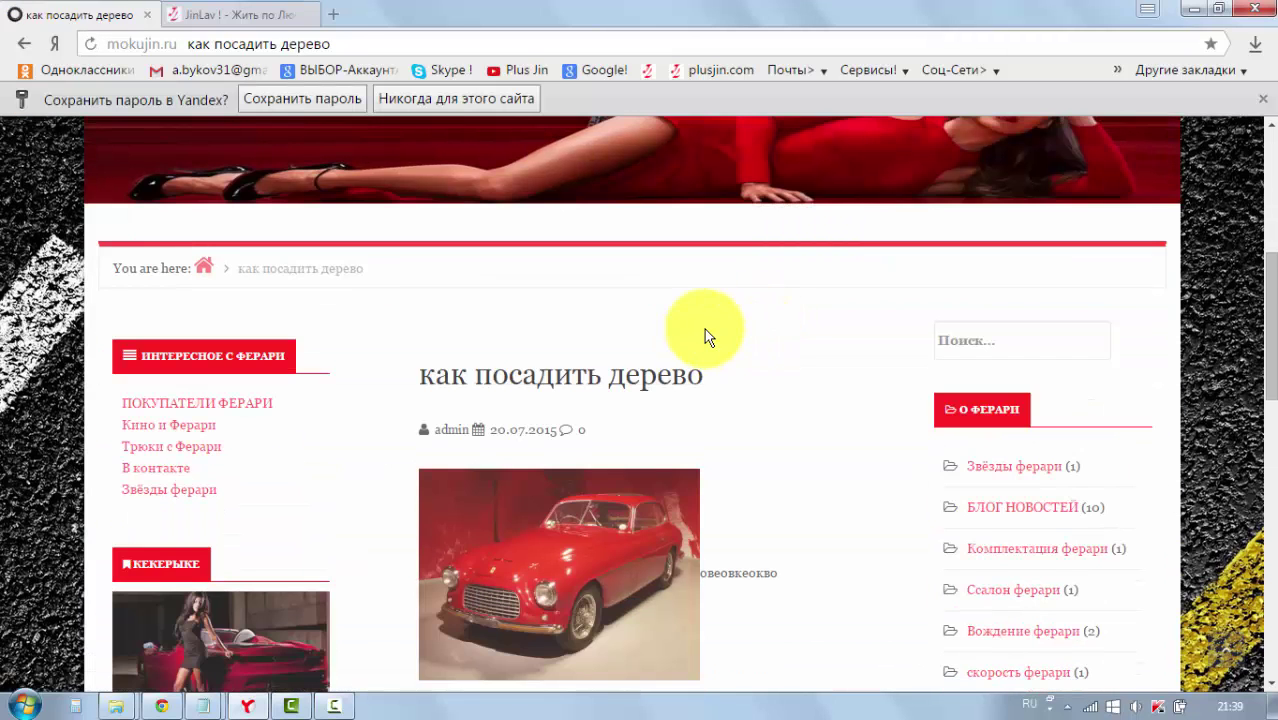
scroll(640, 260, "down", 2)
scroll(575, 450, "down", 1)
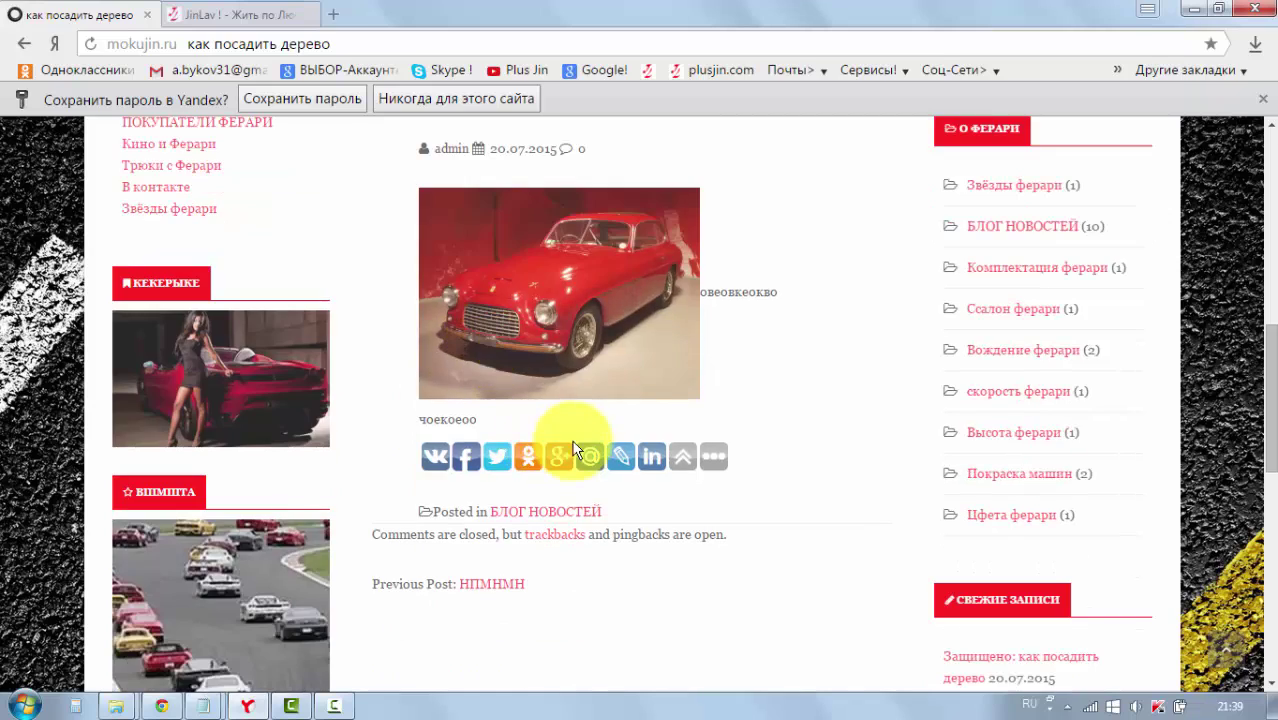
scroll(577, 445, "up", 1)
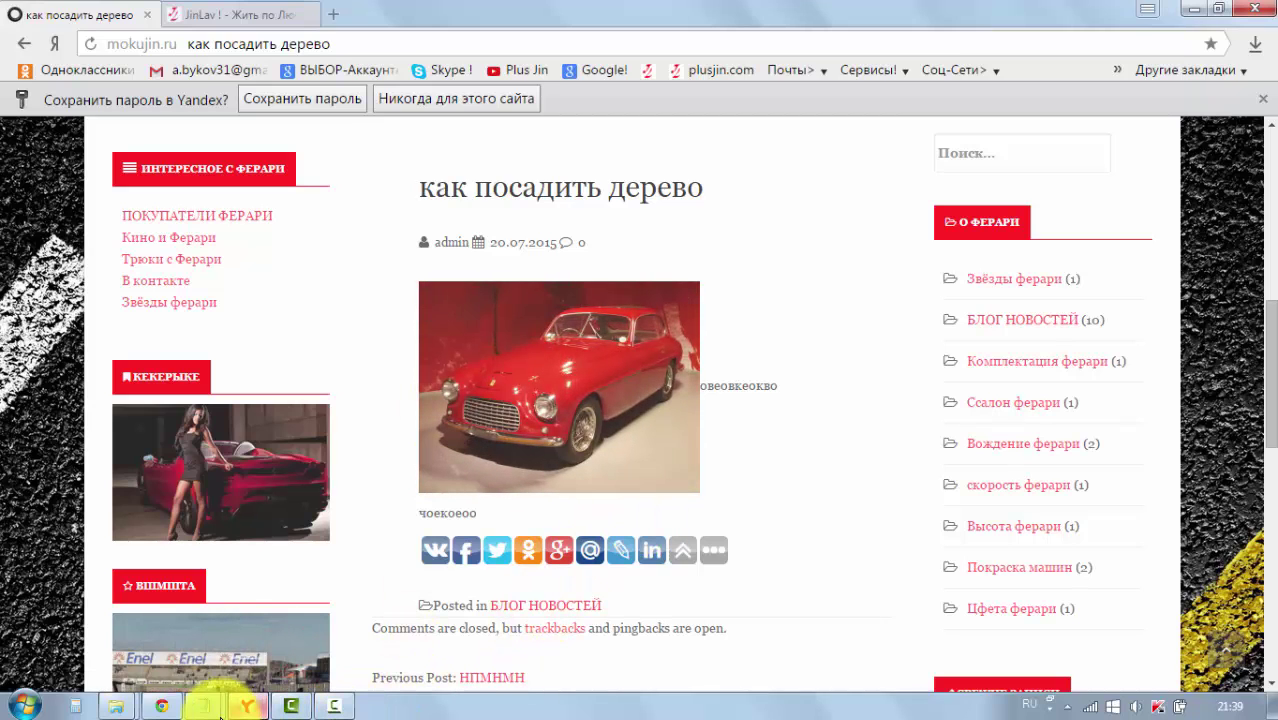
Step: Return to the logged-in Chrome window and open 'как посадить дерево' for editing
left_click(163, 708)
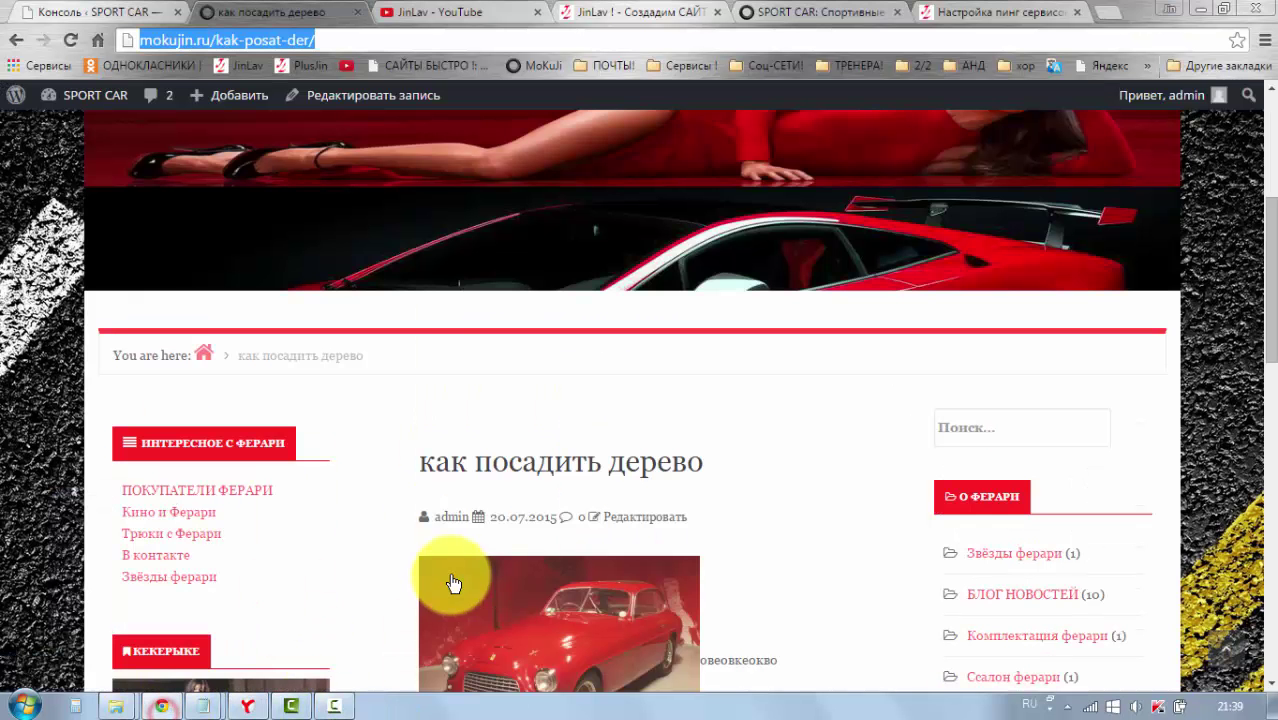
left_click(371, 99)
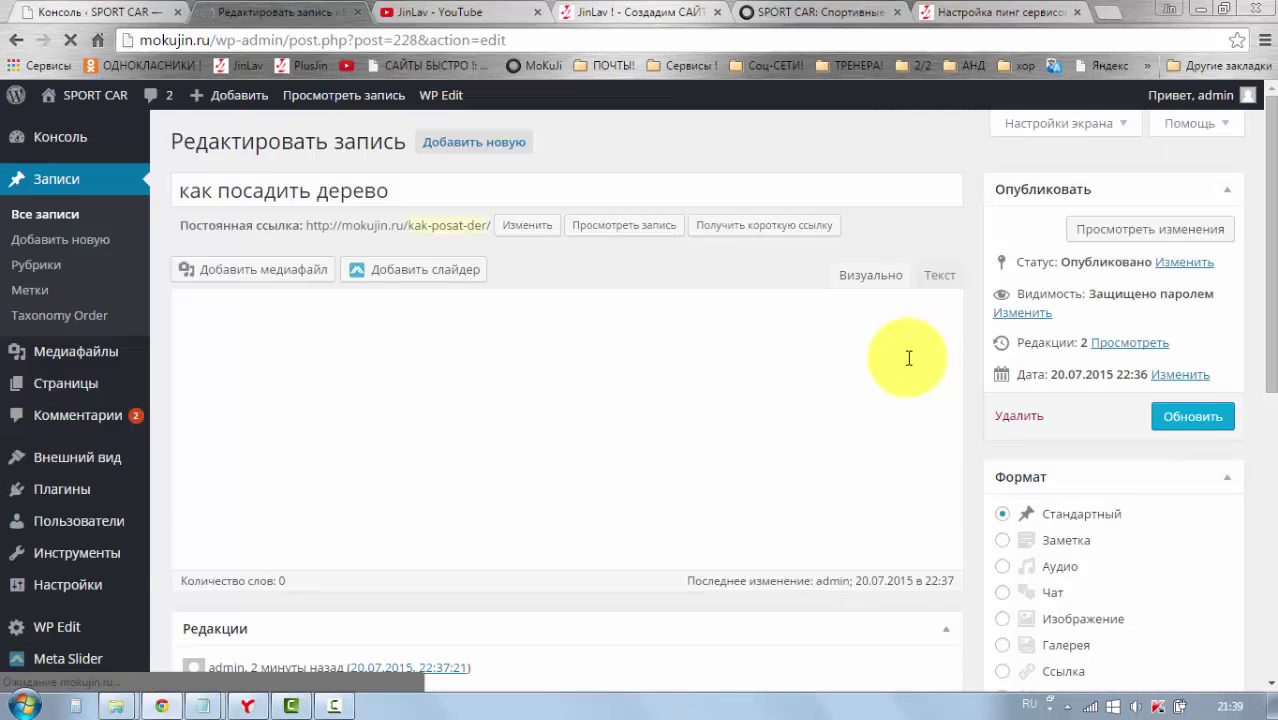
scroll(909, 358, "down", 5)
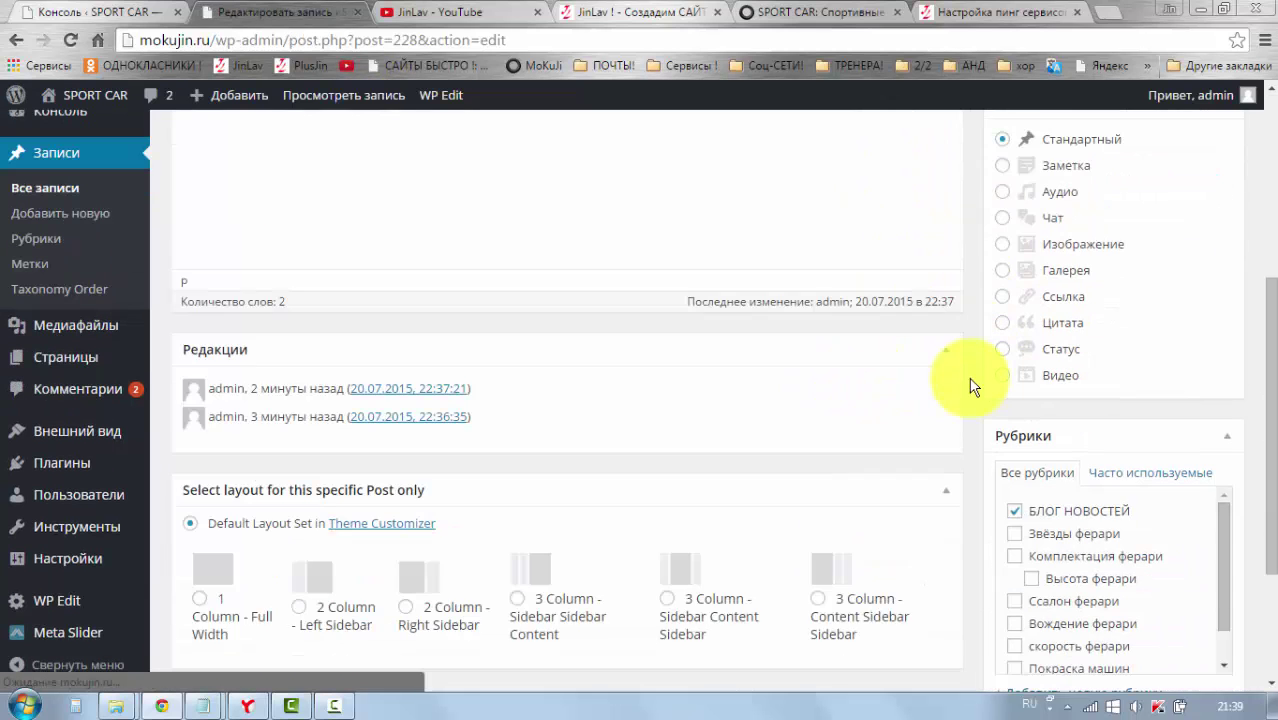
scroll(970, 387, "up", 5)
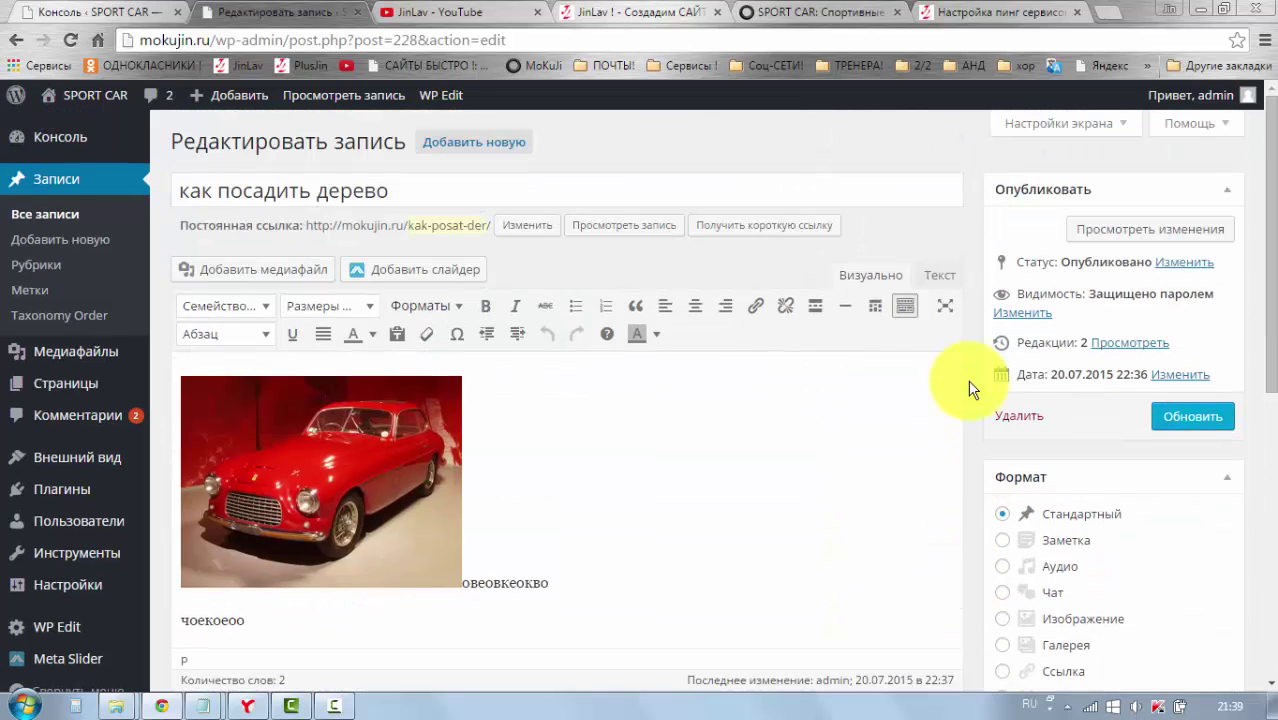
Step: Clear the post password, set visibility to Открыто, and update the post
left_click(1020, 314)
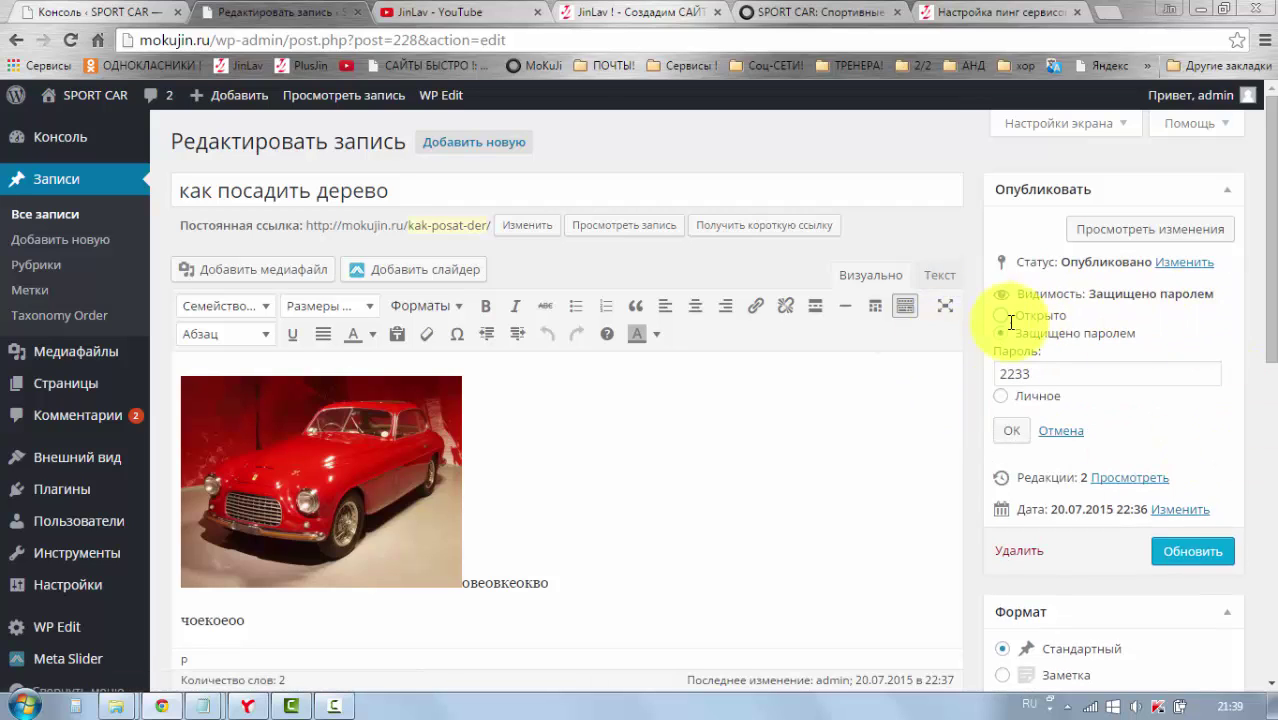
left_click(1002, 316)
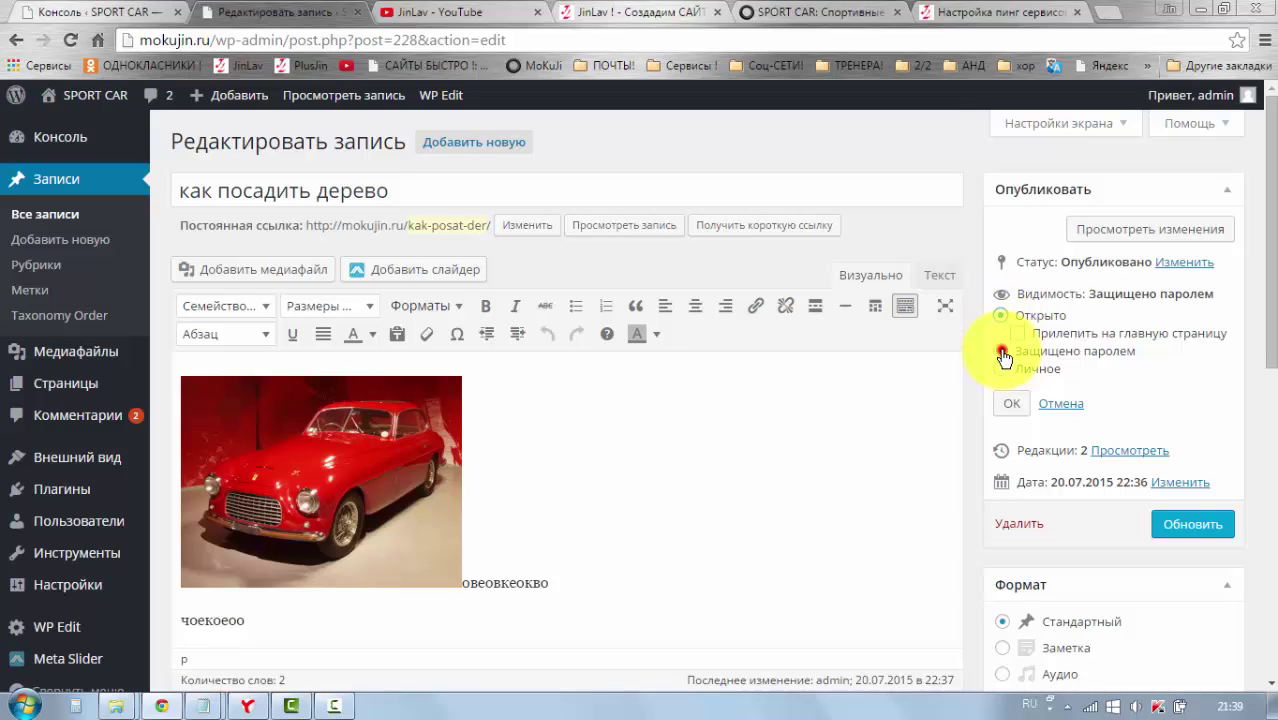
left_click(1003, 356)
left_click_drag(1052, 373, 999, 374)
key("BackSpace")
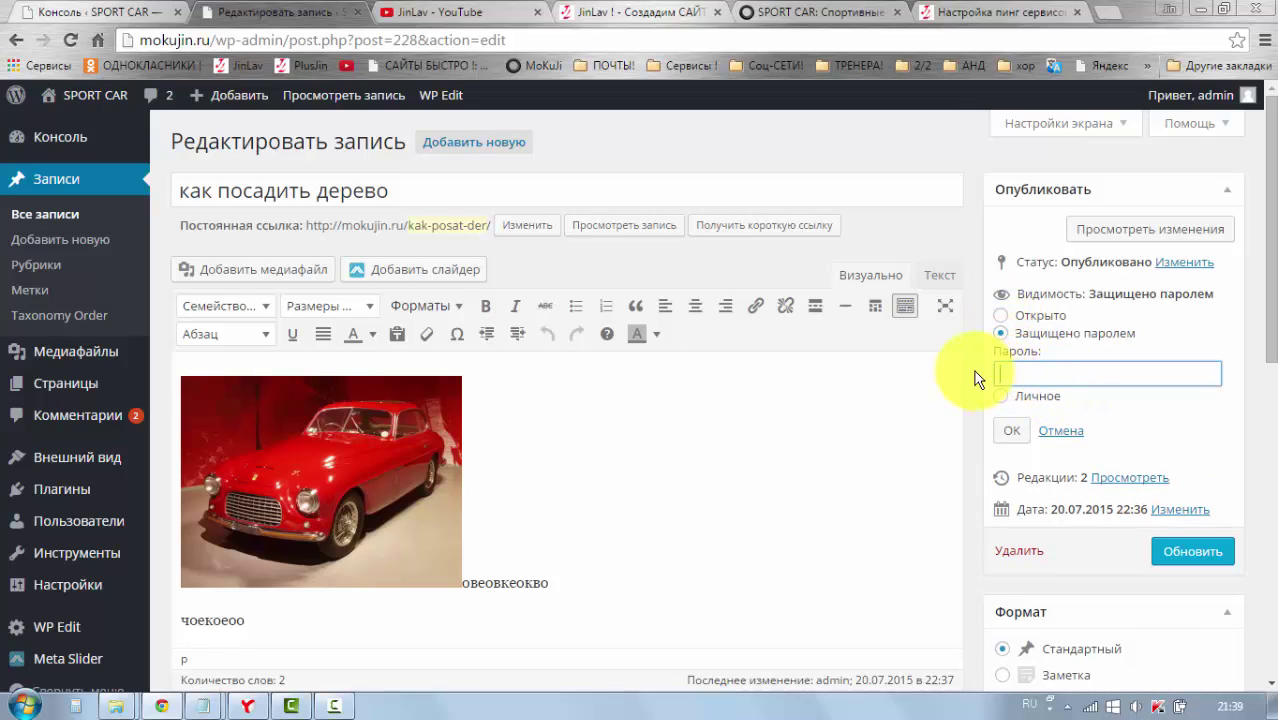
left_click(1000, 316)
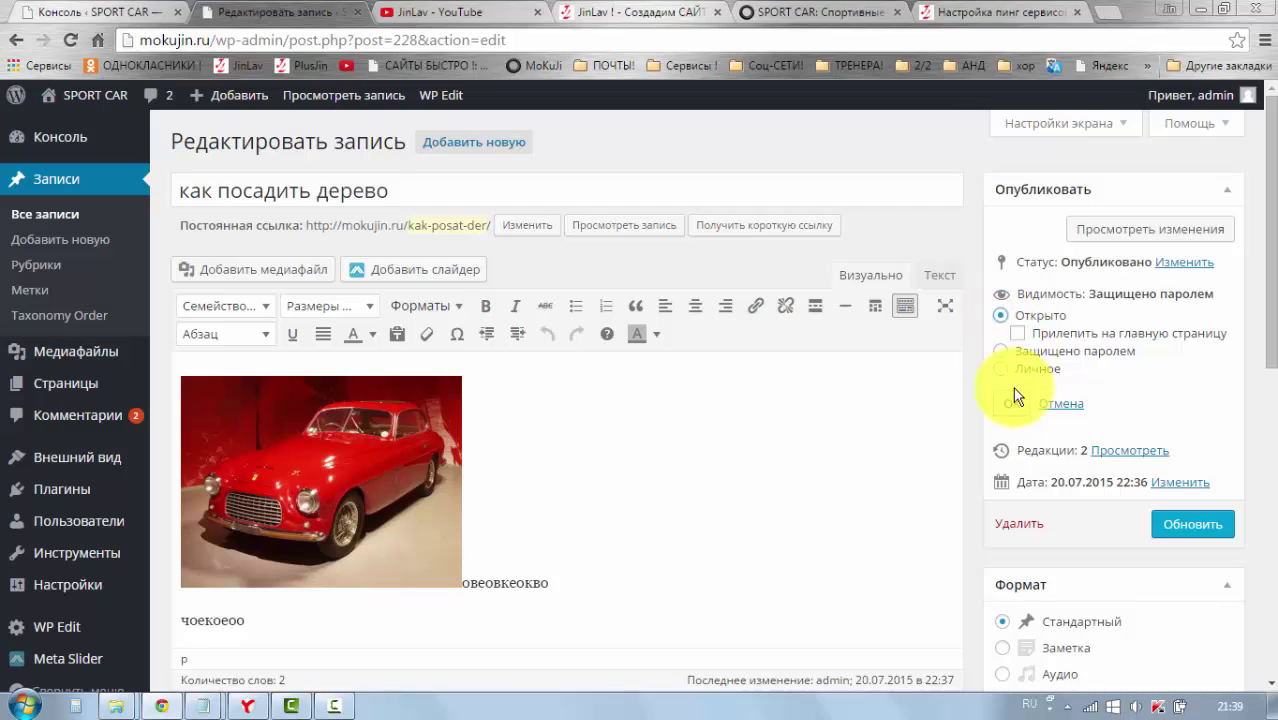
left_click(1013, 404)
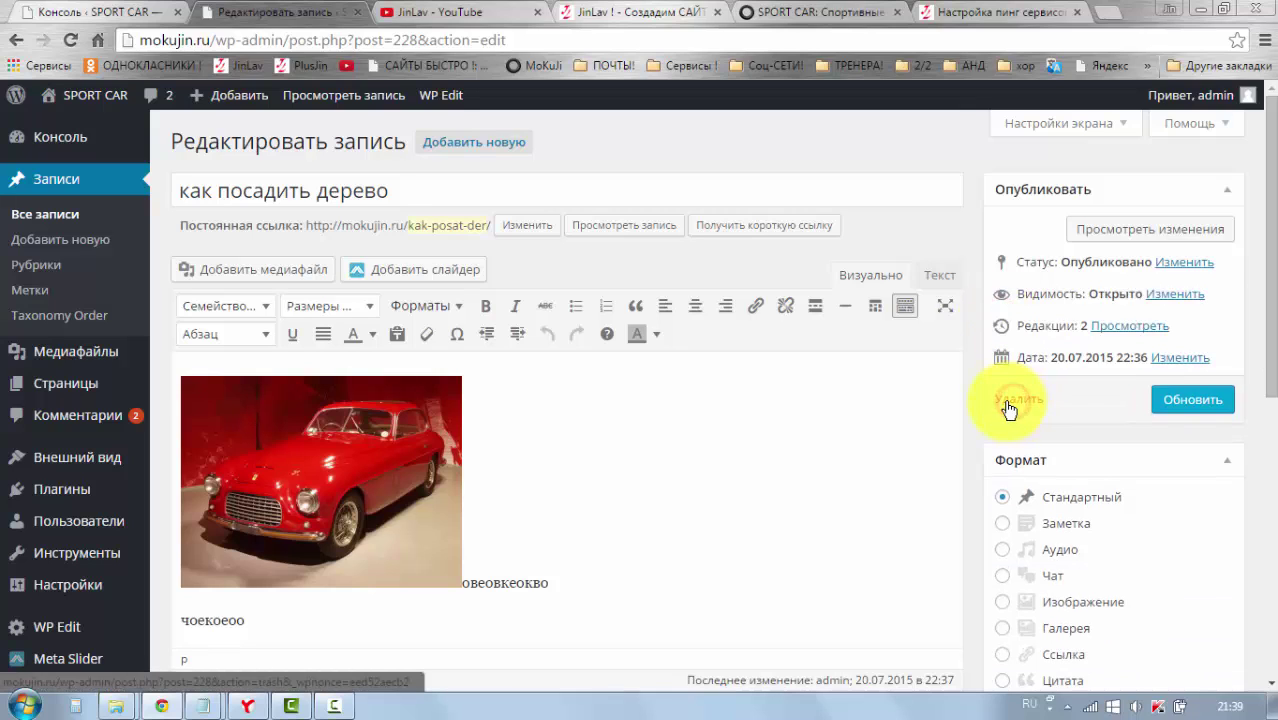
left_click(1184, 406)
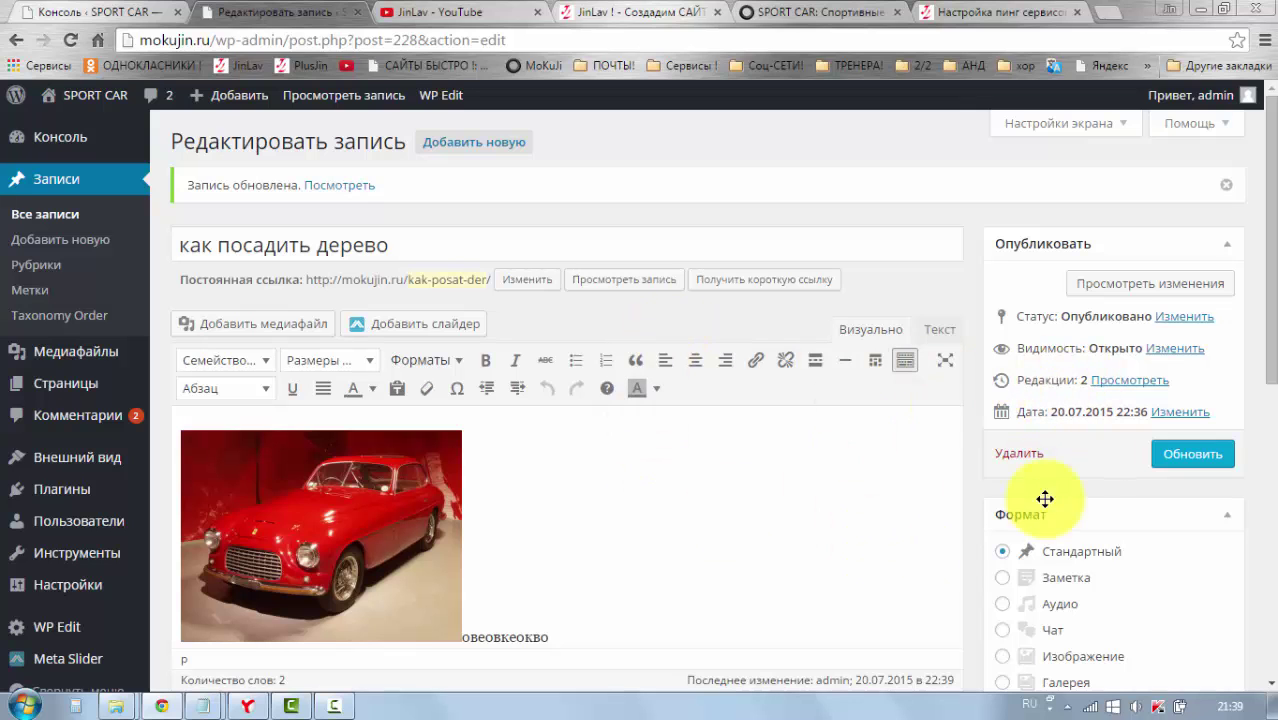
left_click(1114, 389)
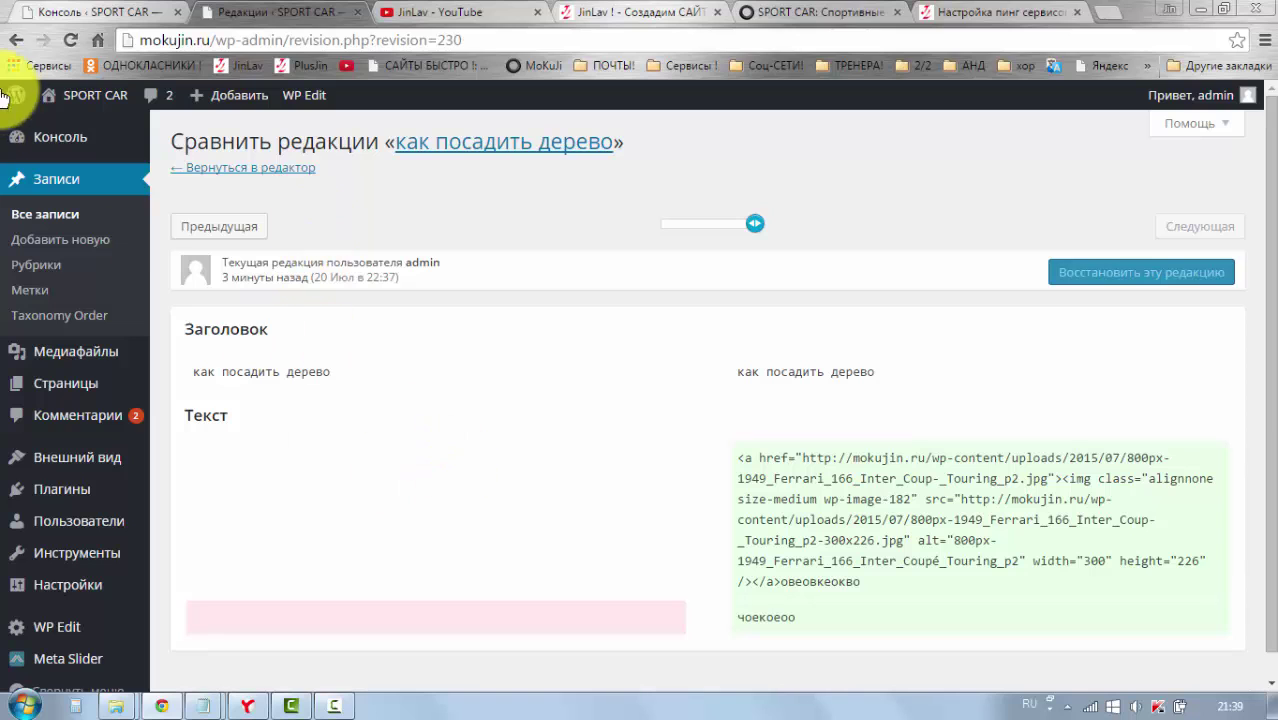
left_click(17, 42)
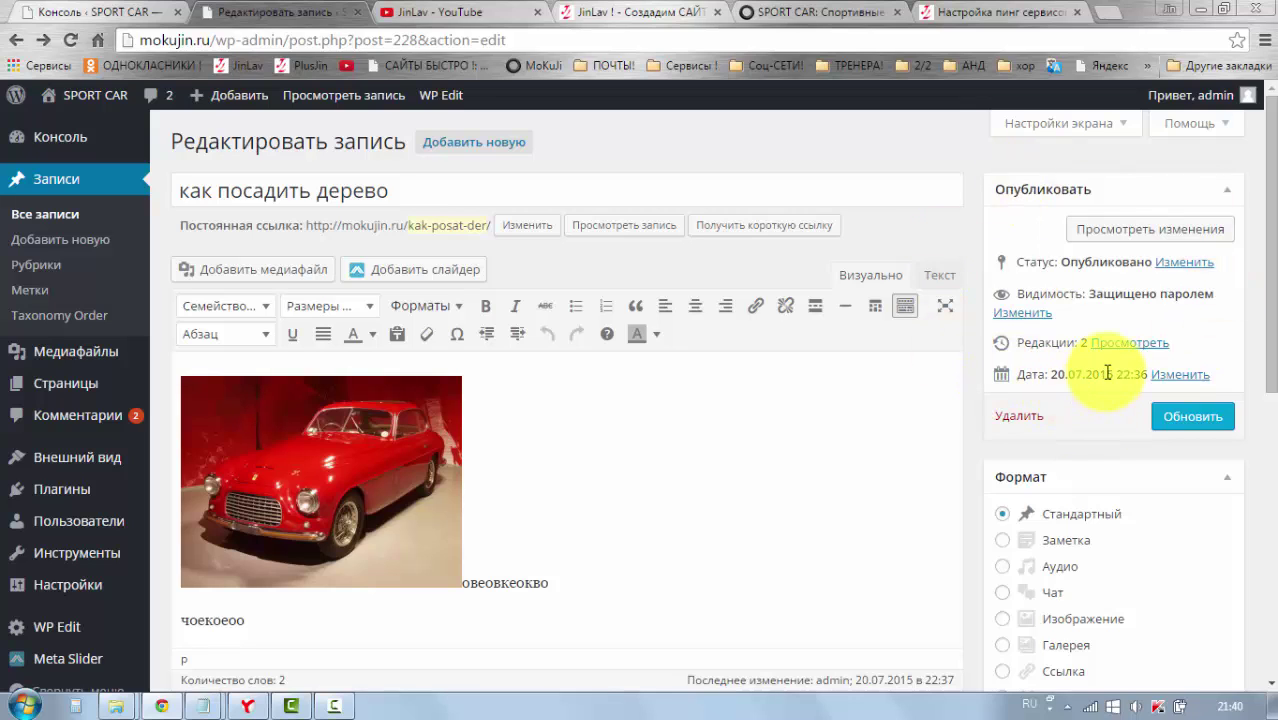
Step: Reconfirm Открыто visibility, update the post, and review the editor's revisions and body
left_click(1028, 314)
left_click_drag(1043, 371, 995, 371)
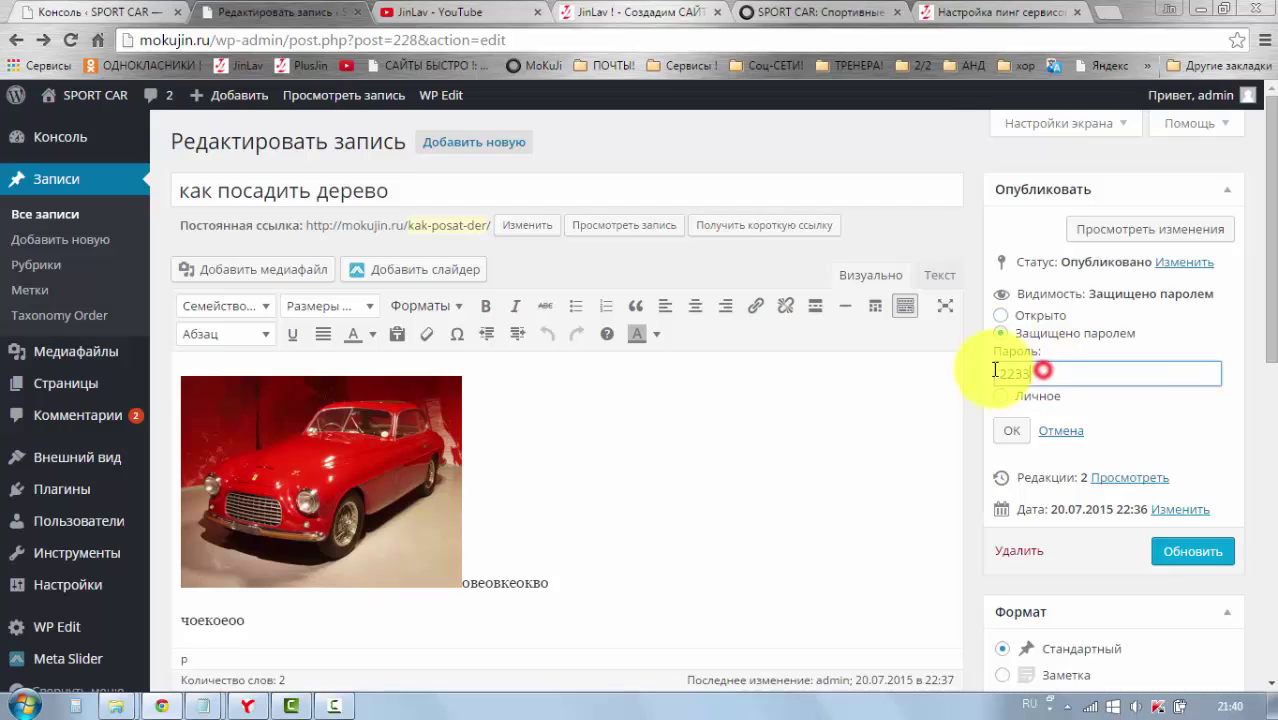
left_click(1002, 316)
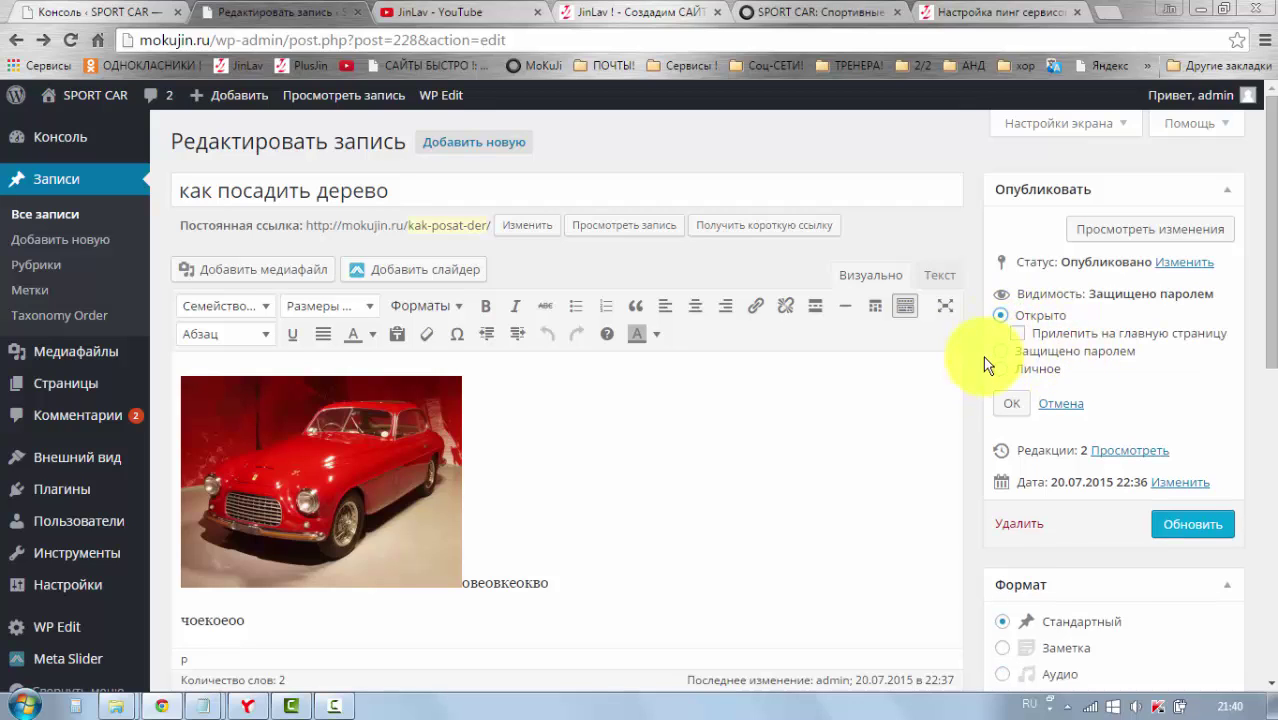
left_click(1009, 403)
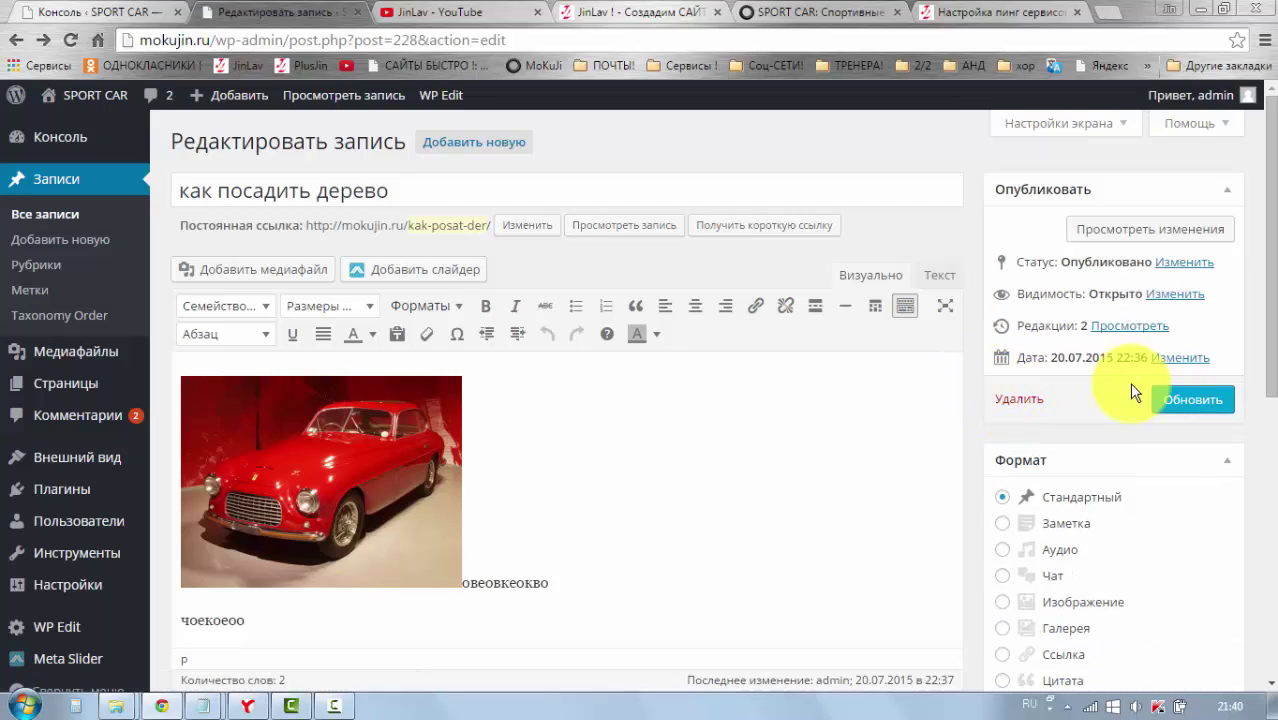
left_click(1170, 401)
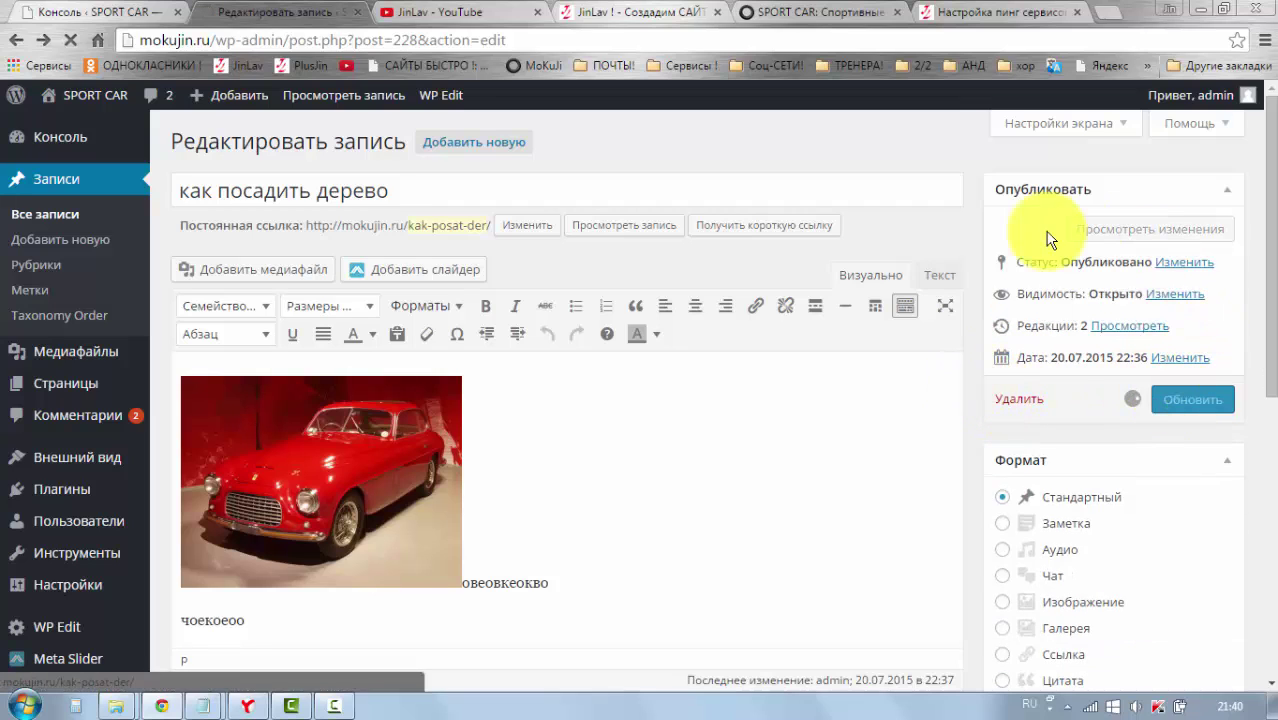
scroll(907, 337, "down", 2)
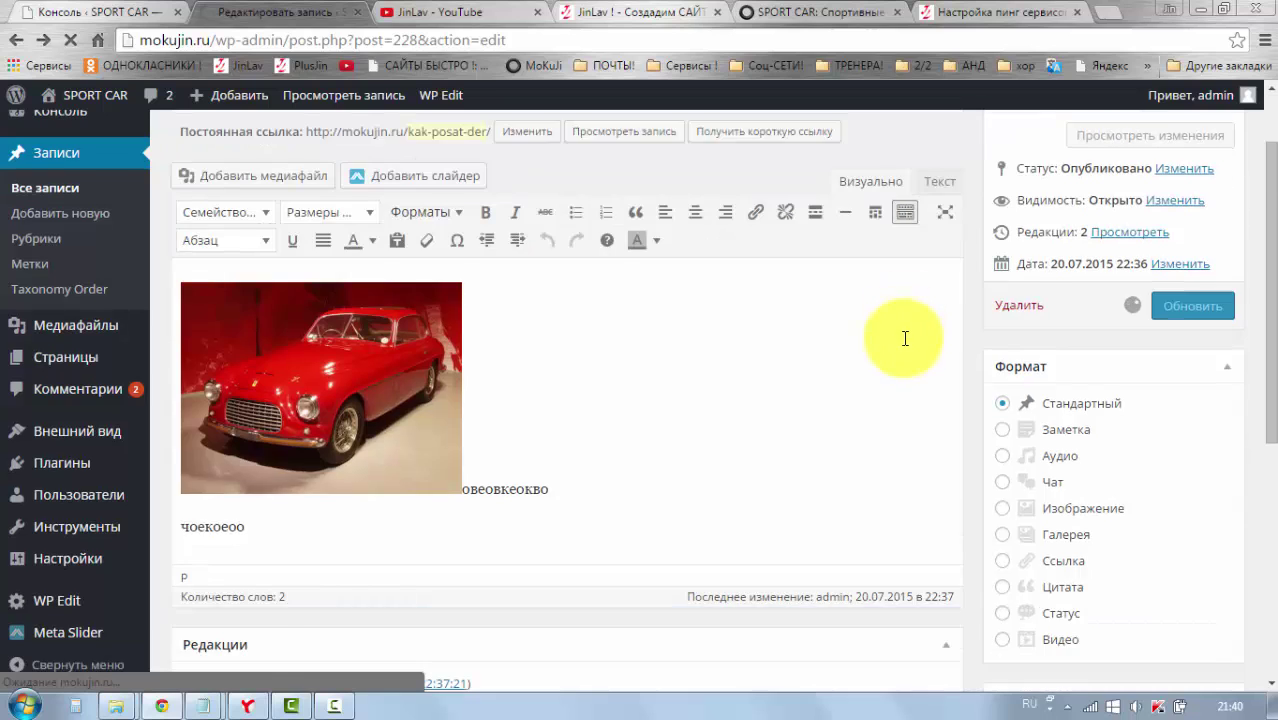
scroll(910, 340, "up", 1)
scroll(935, 352, "up", 1)
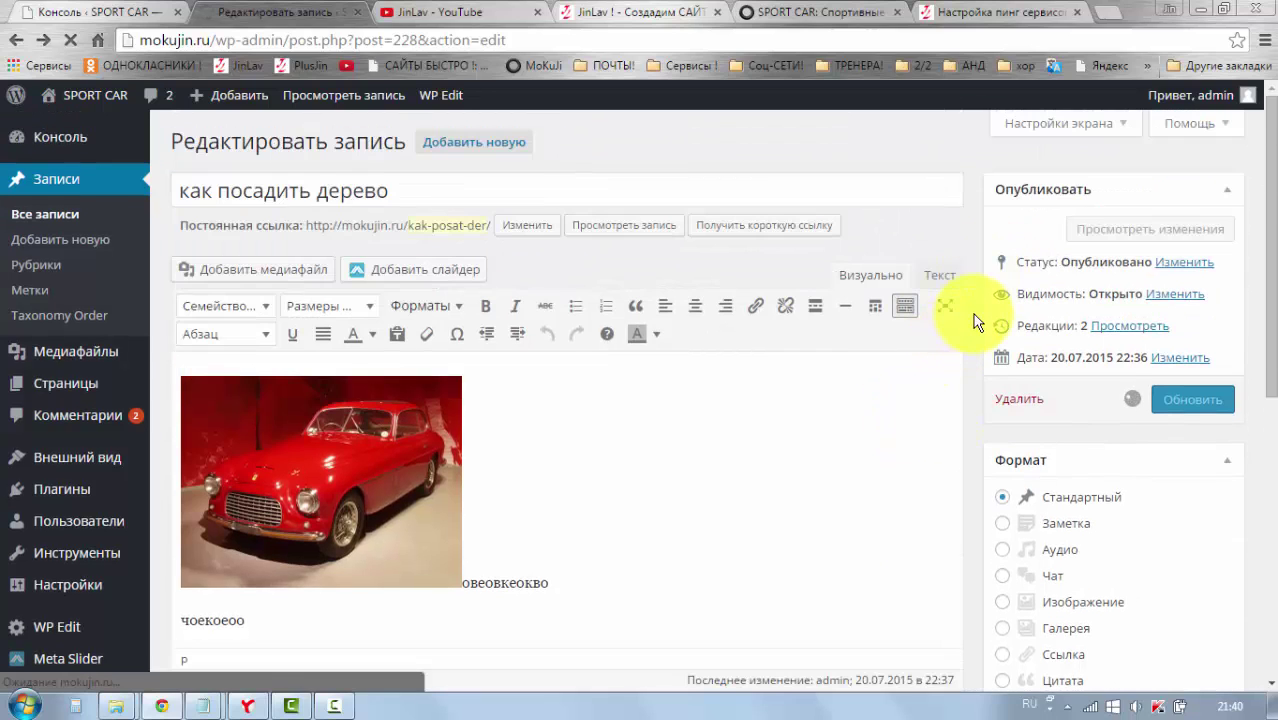
scroll(970, 320, "down", 4)
scroll(941, 314, "up", 4)
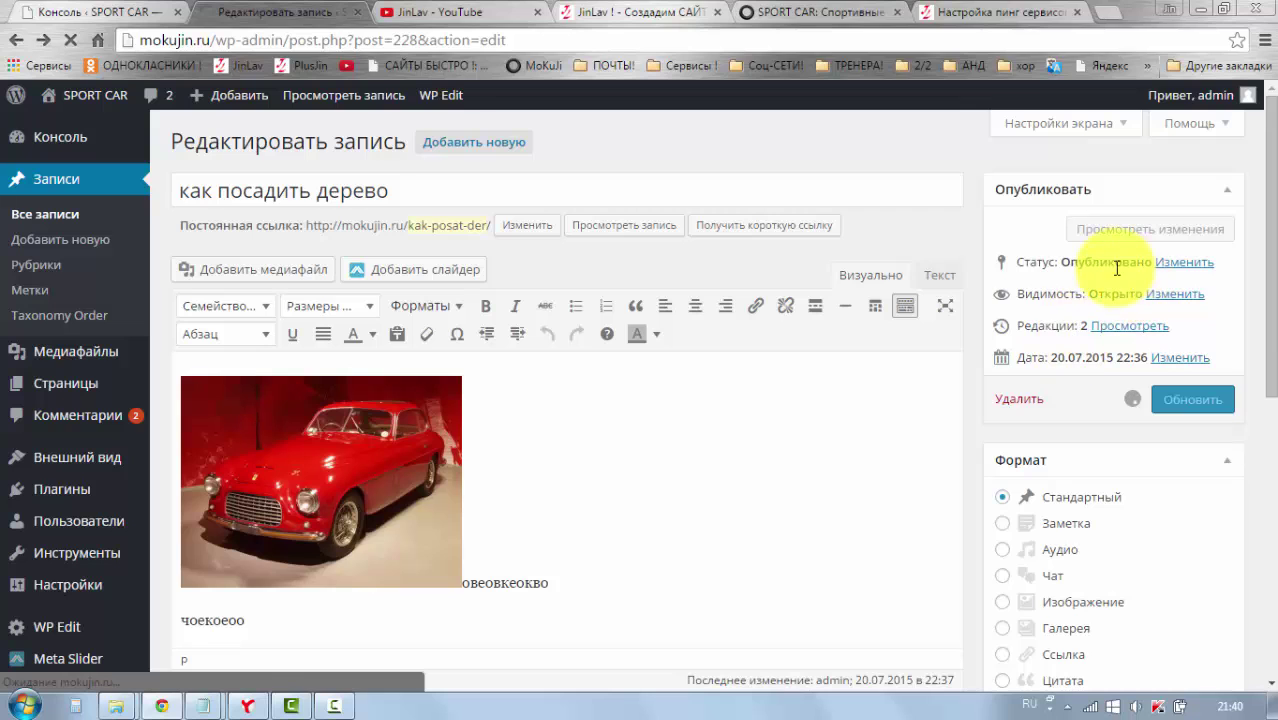
left_click_drag(1271, 224, 1270, 224)
scroll(977, 280, "down", 1)
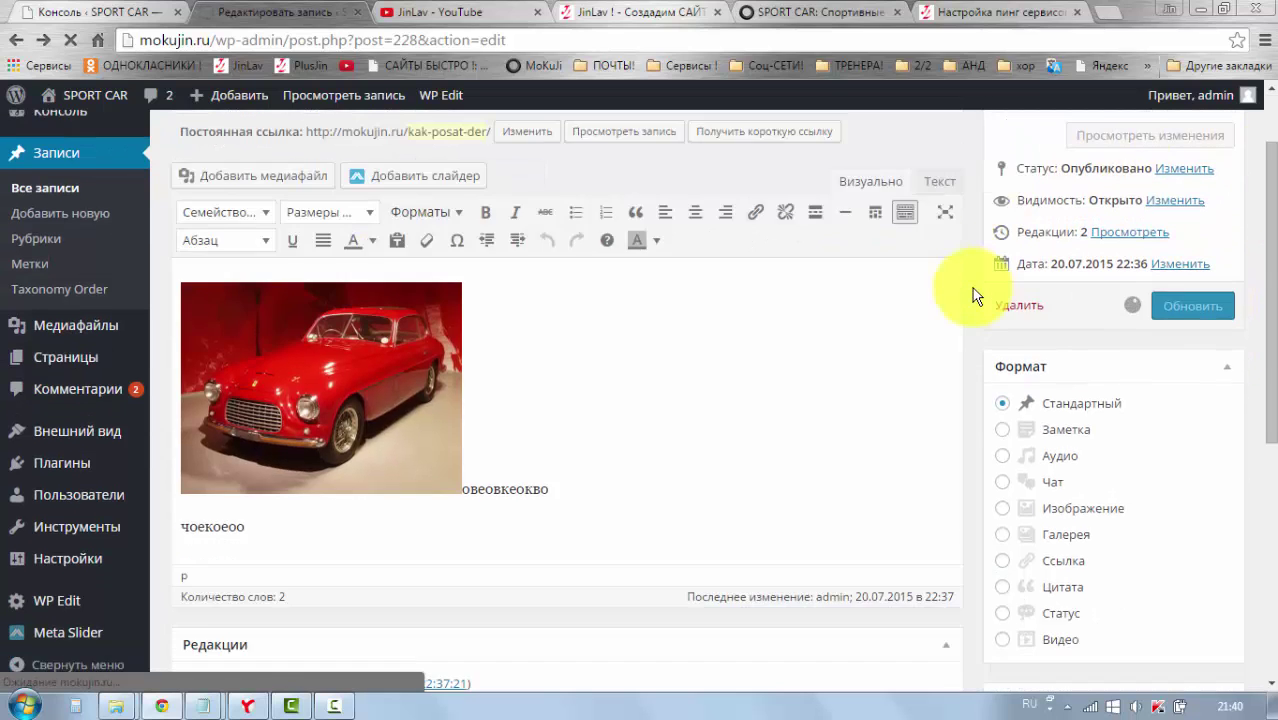
scroll(975, 265, "up", 1)
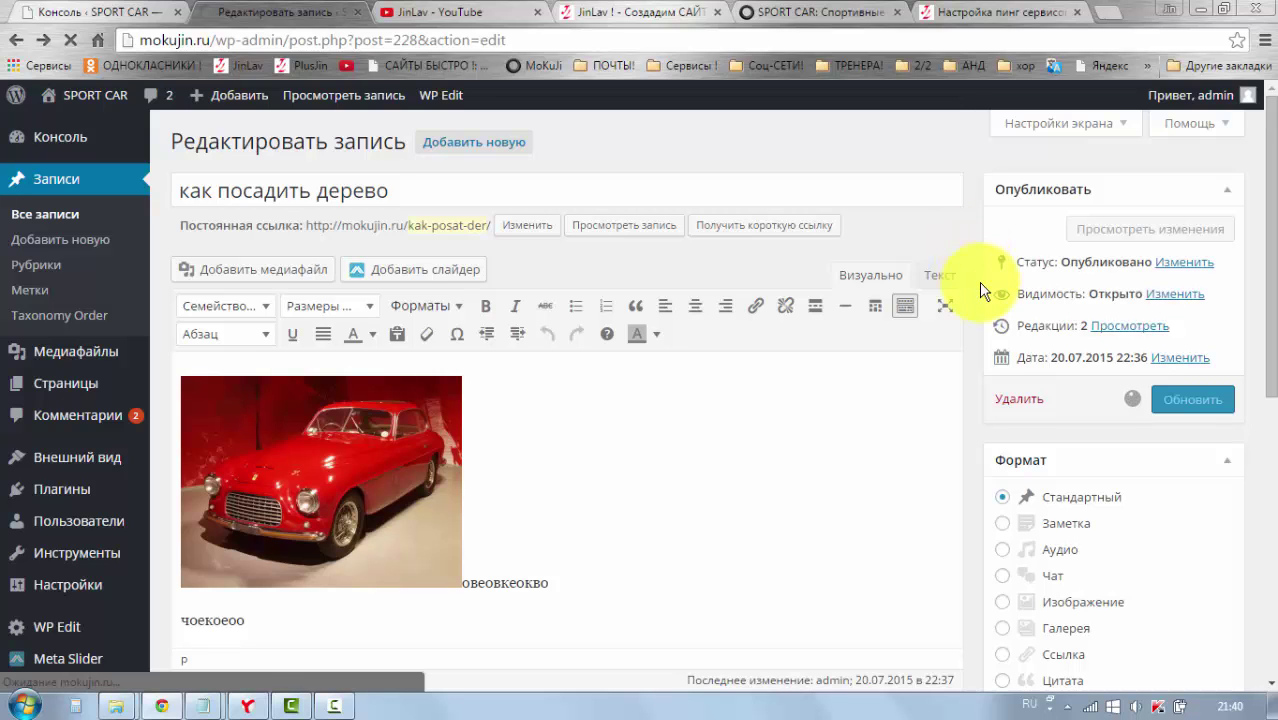
Step: Uncheck Формат in Screen Options so the Format box disappears from the editor
left_click(1061, 124)
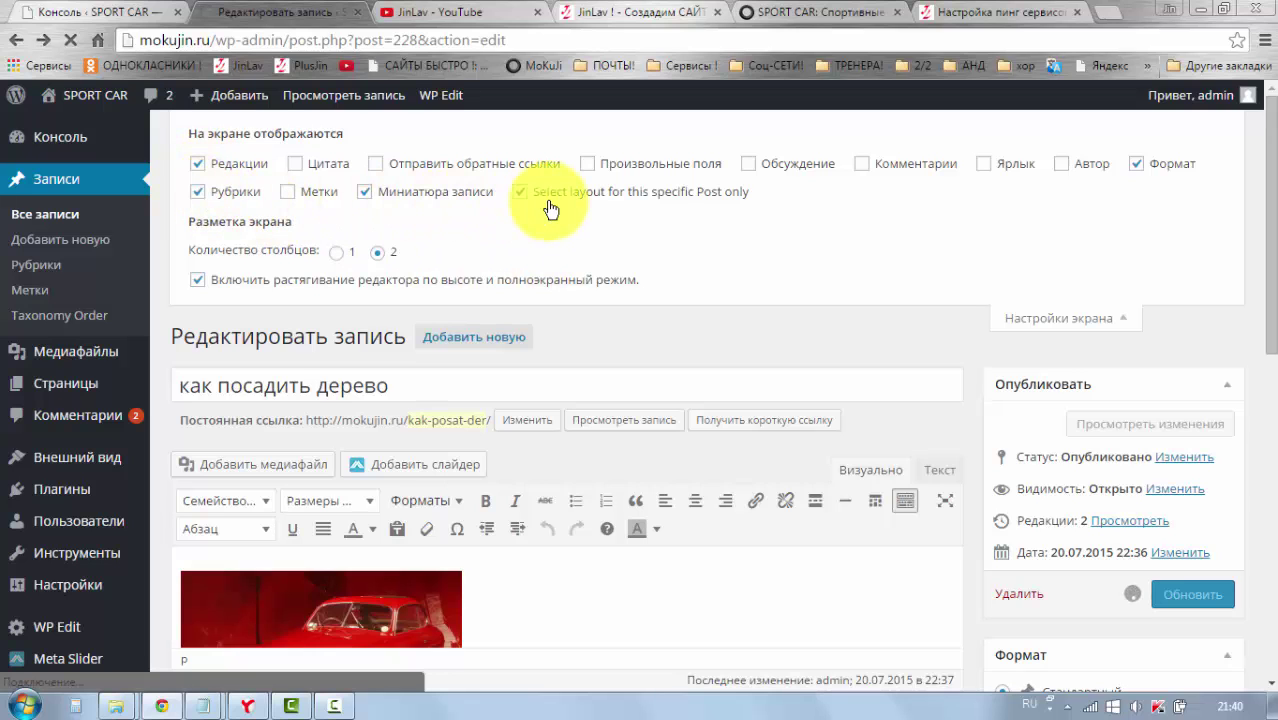
scroll(990, 502, "down", 3)
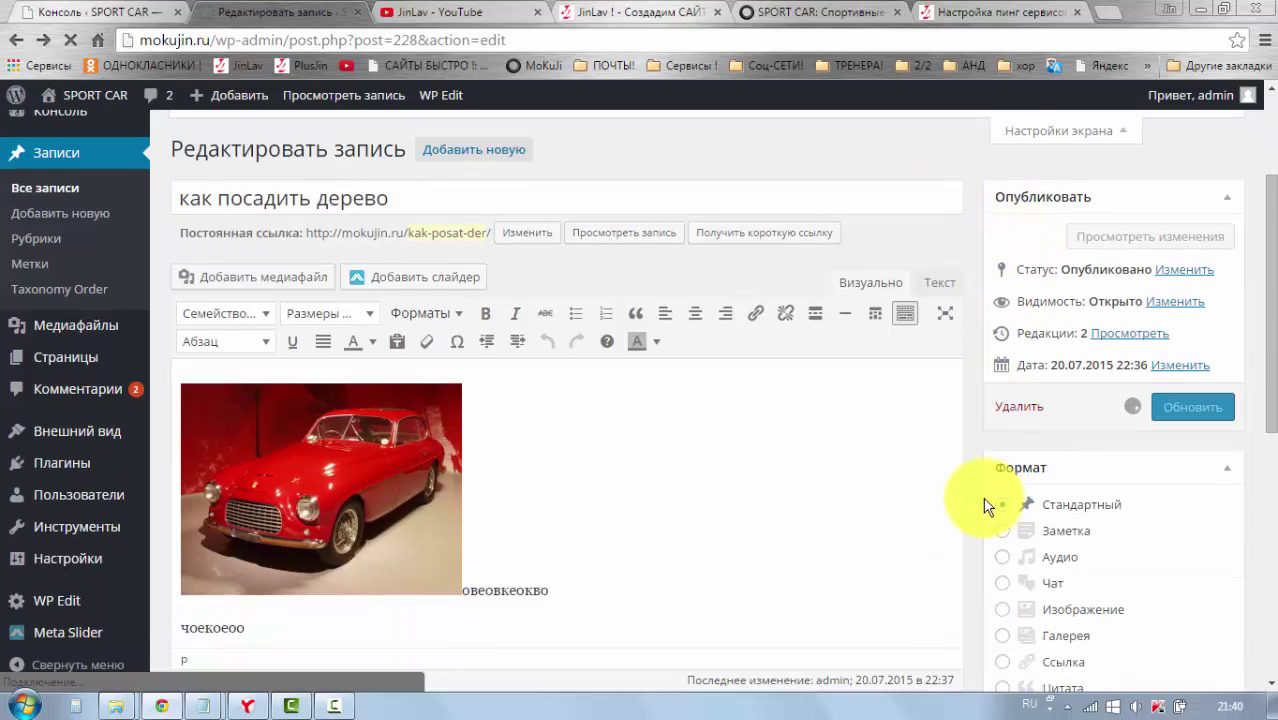
scroll(993, 520, "down", 3)
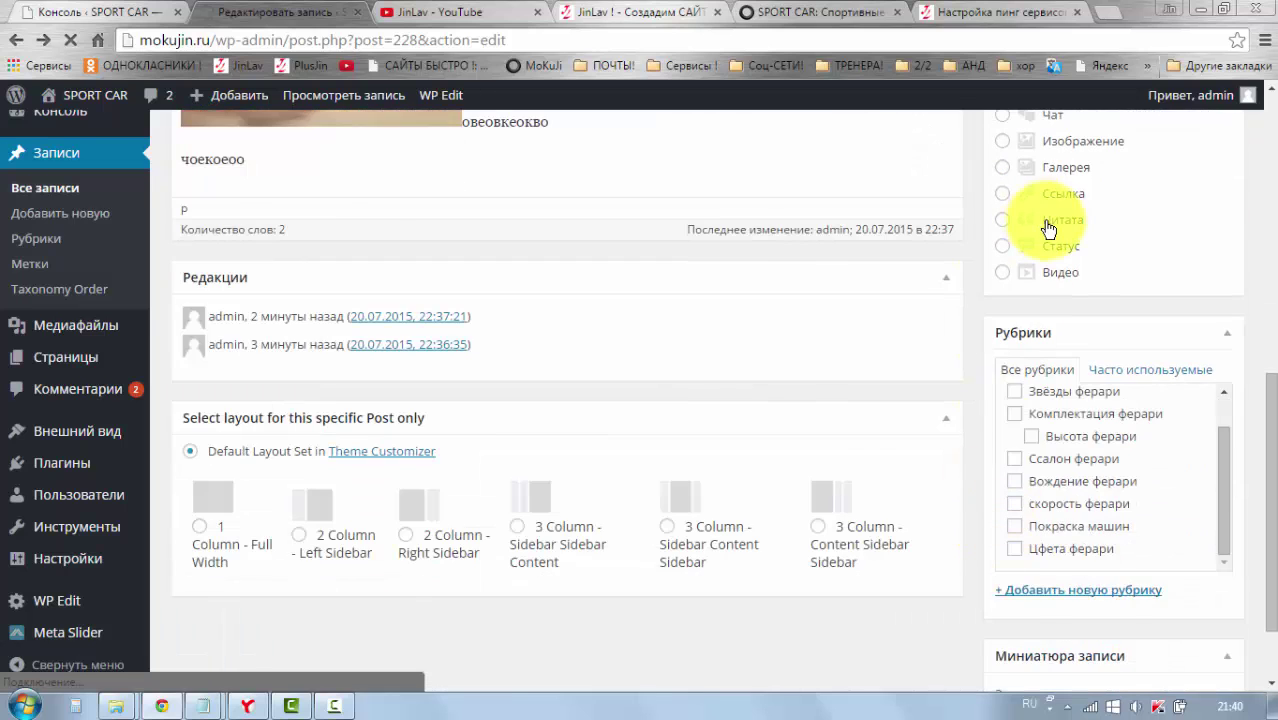
scroll(1100, 270, "up", 2)
scroll(1100, 285, "down", 3)
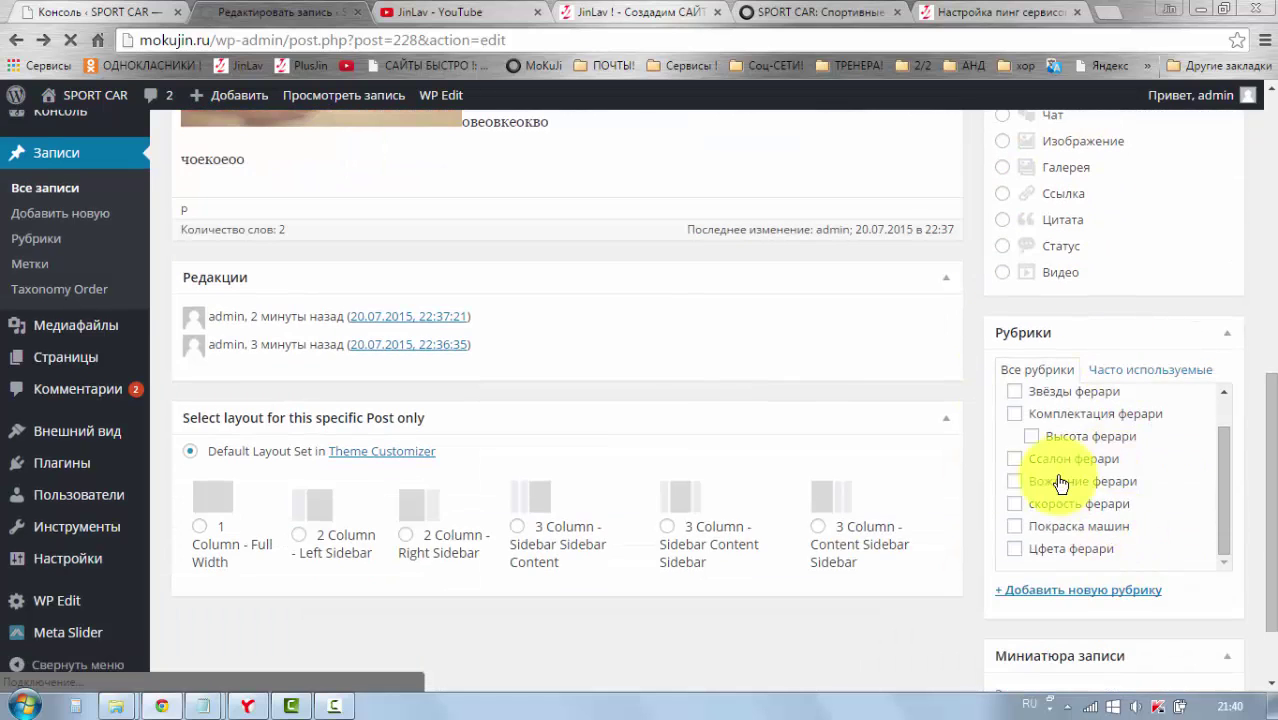
scroll(1050, 460, "up", 3)
scroll(995, 390, "up", 5)
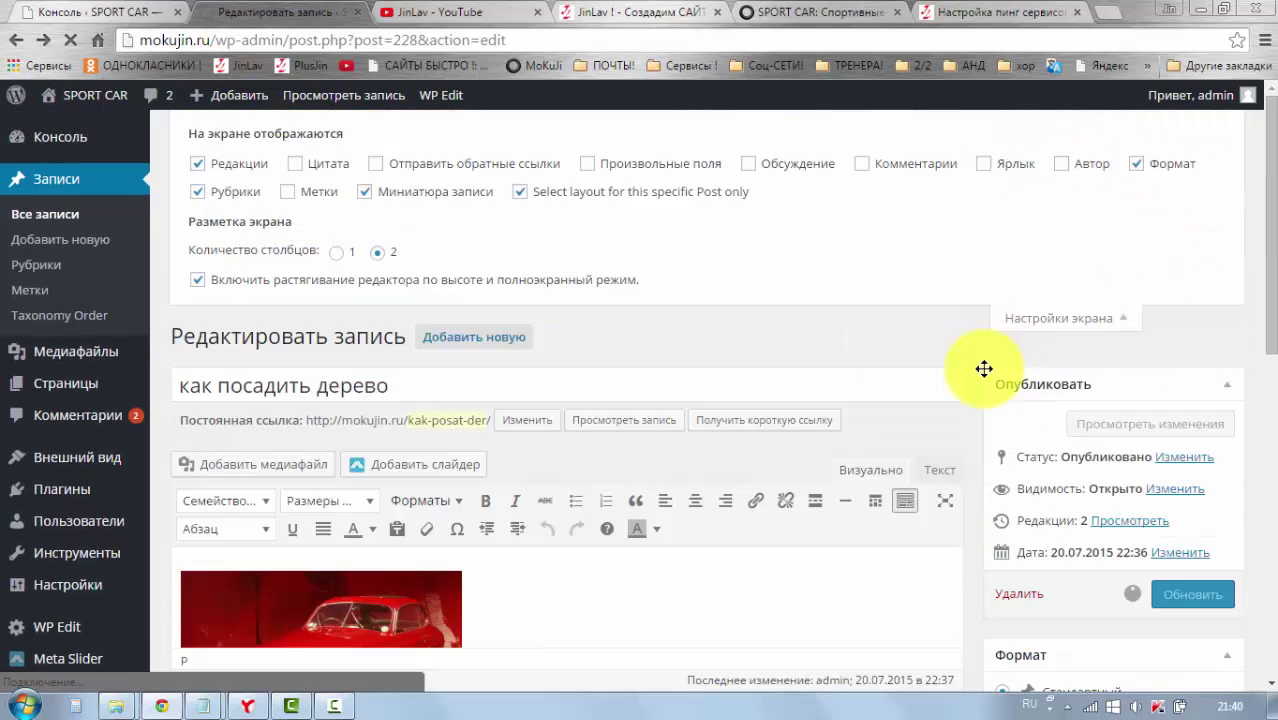
left_click(197, 193)
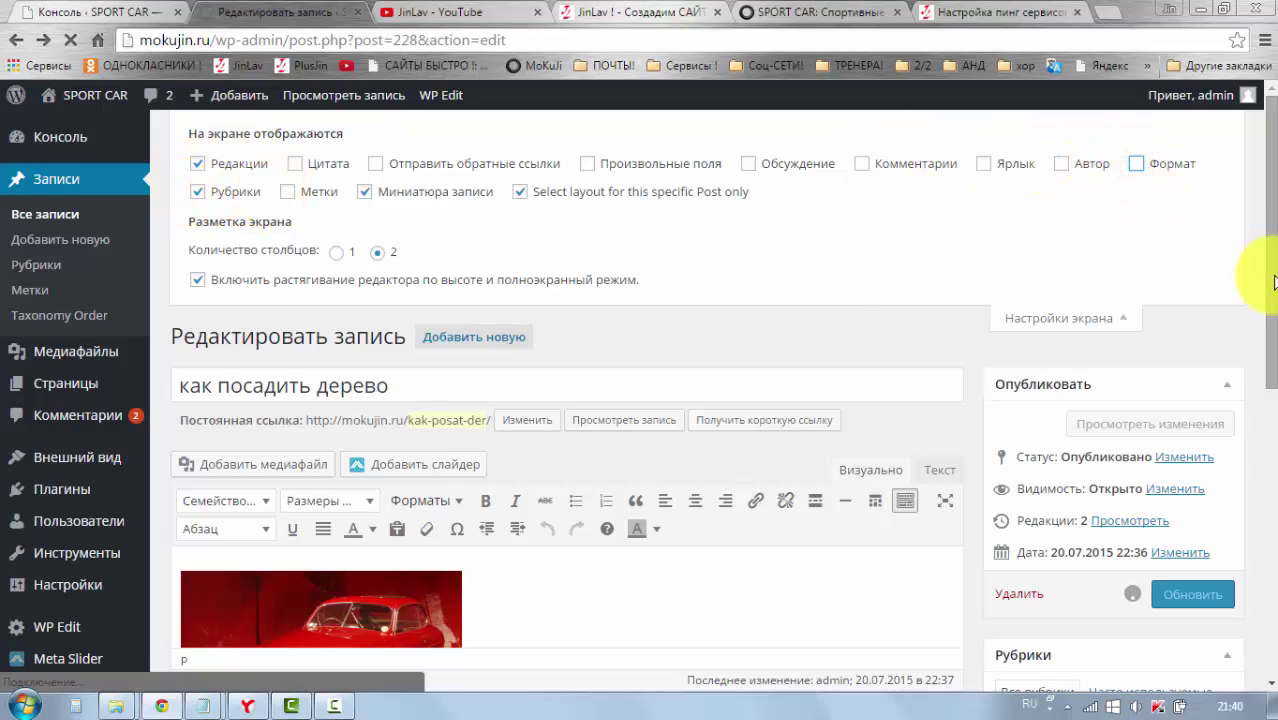
scroll(1250, 290, "down", 5)
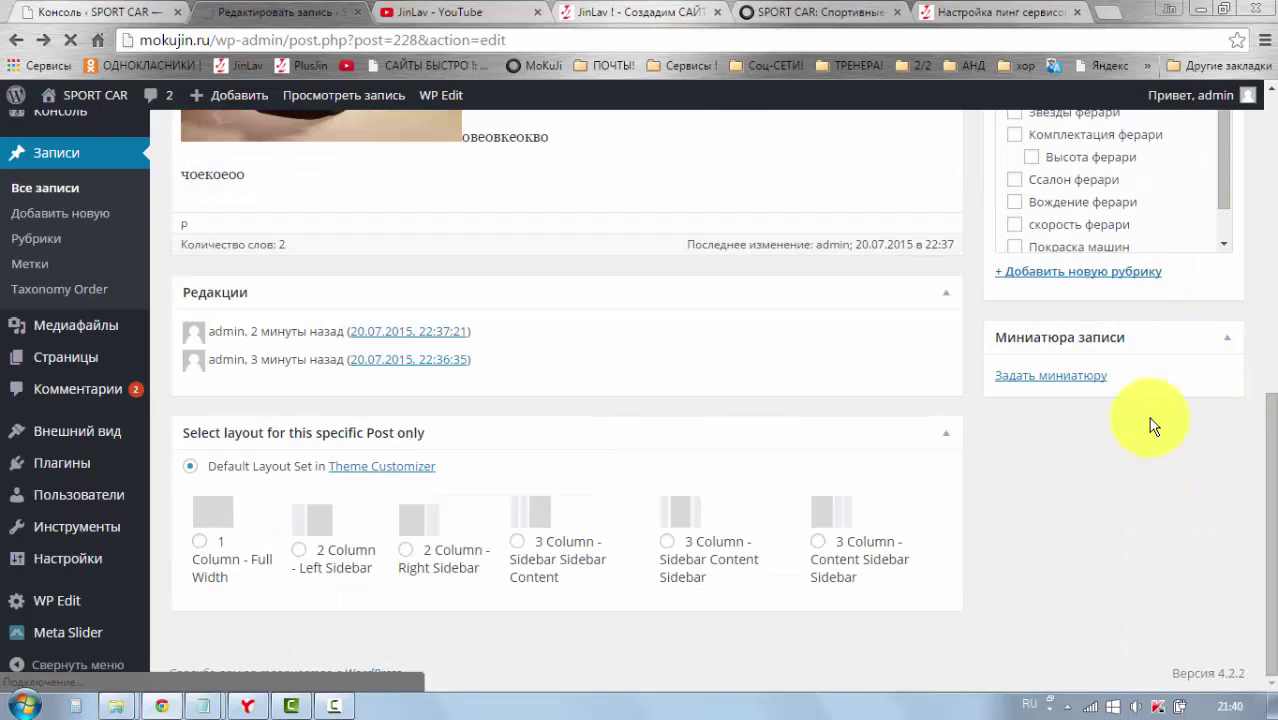
scroll(1150, 415, "up", 4)
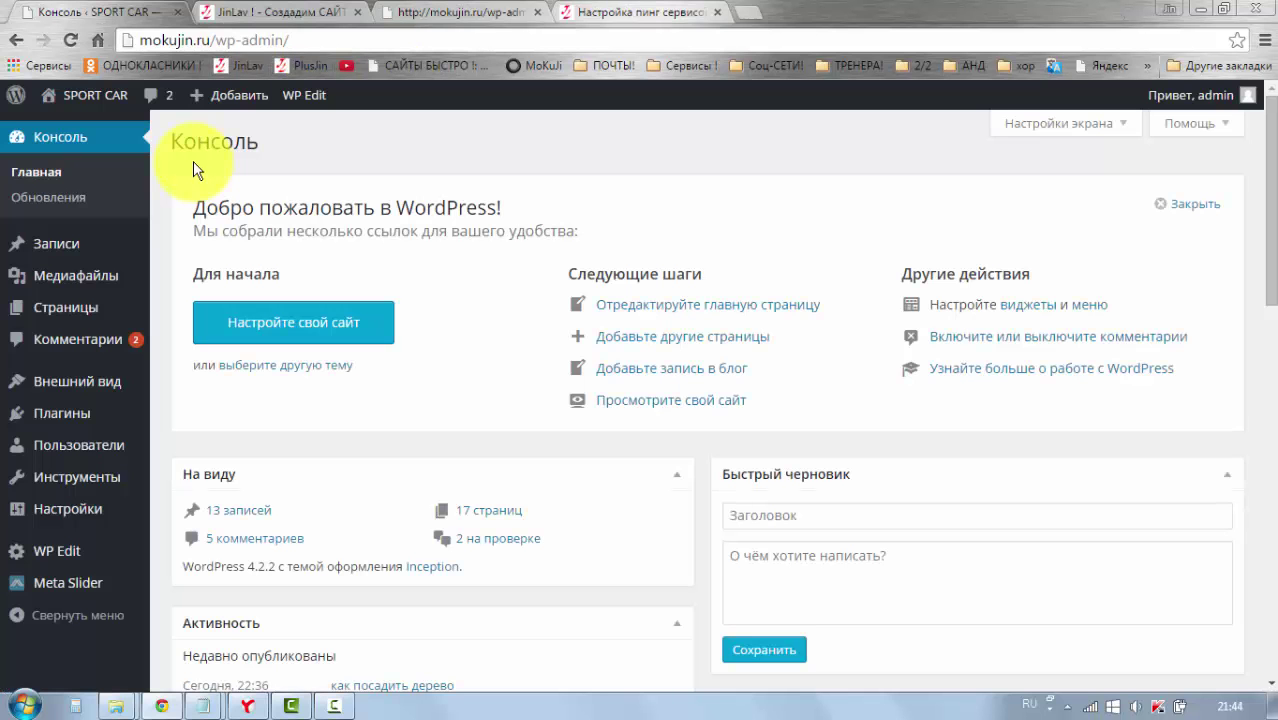
Step: Start a new page from Pages, entering the title 'страница 01' before moving into the body
mouse_move(100, 244)
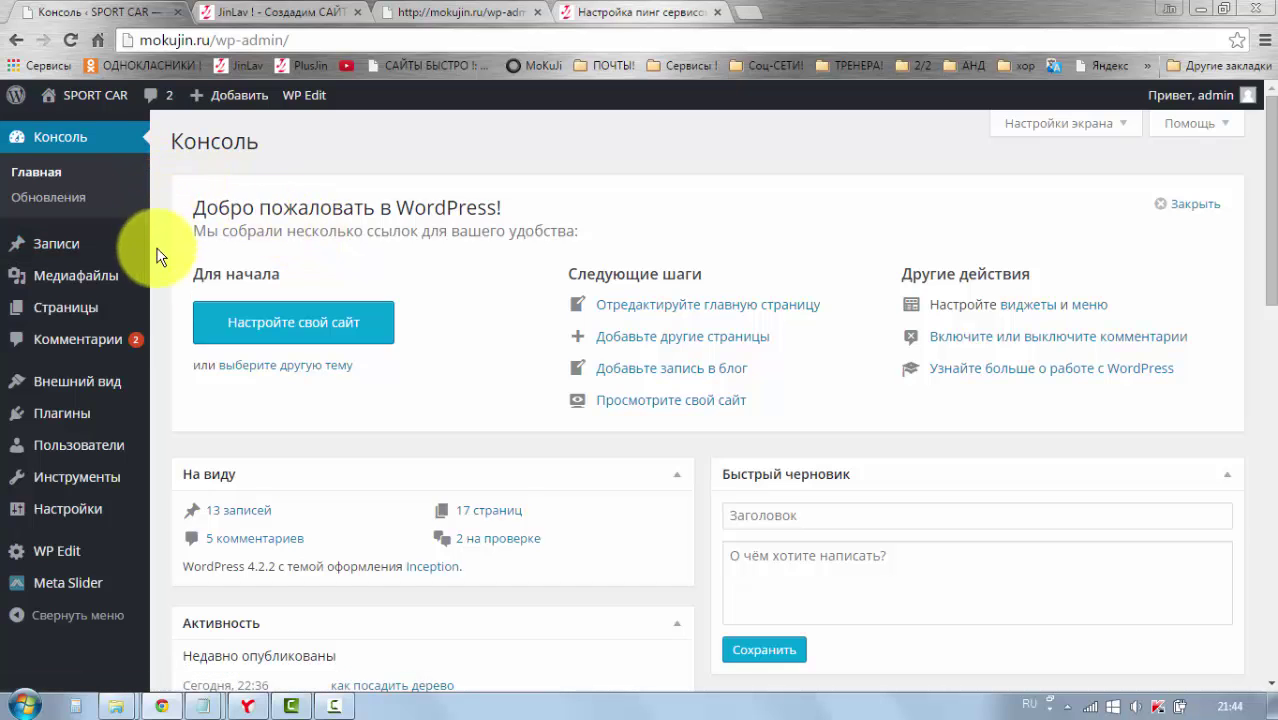
mouse_move(115, 316)
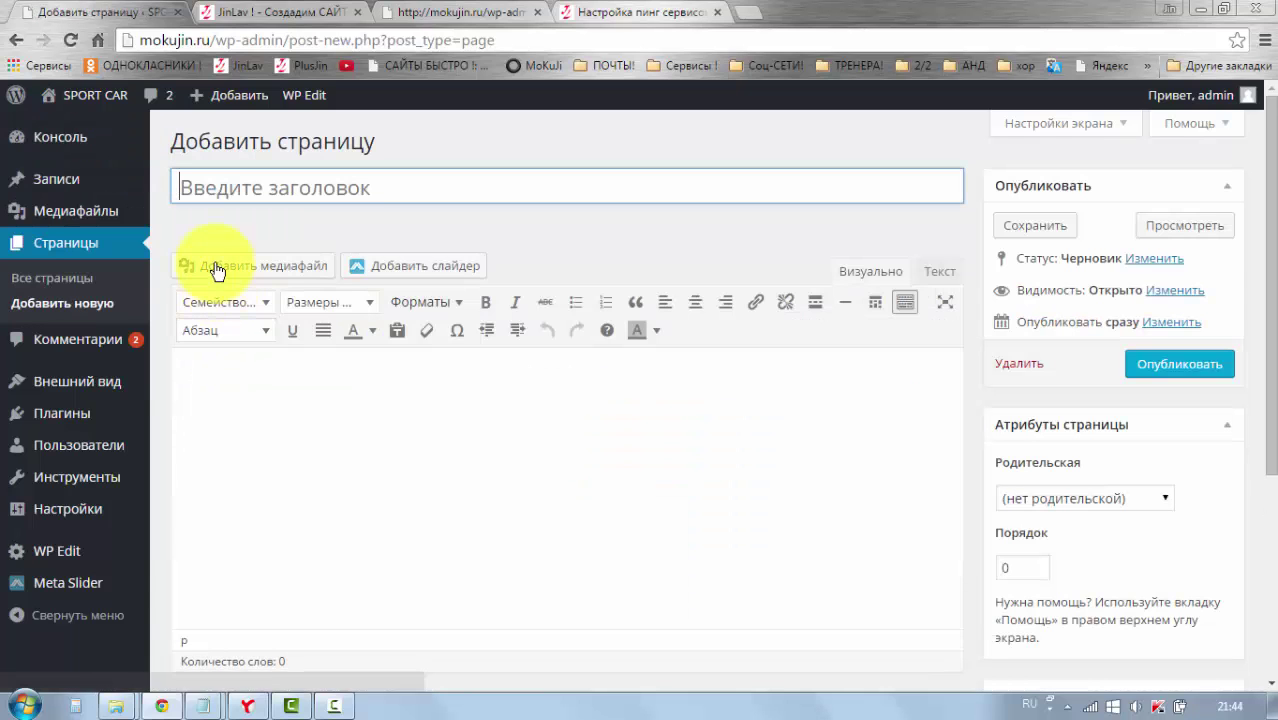
left_click(245, 190)
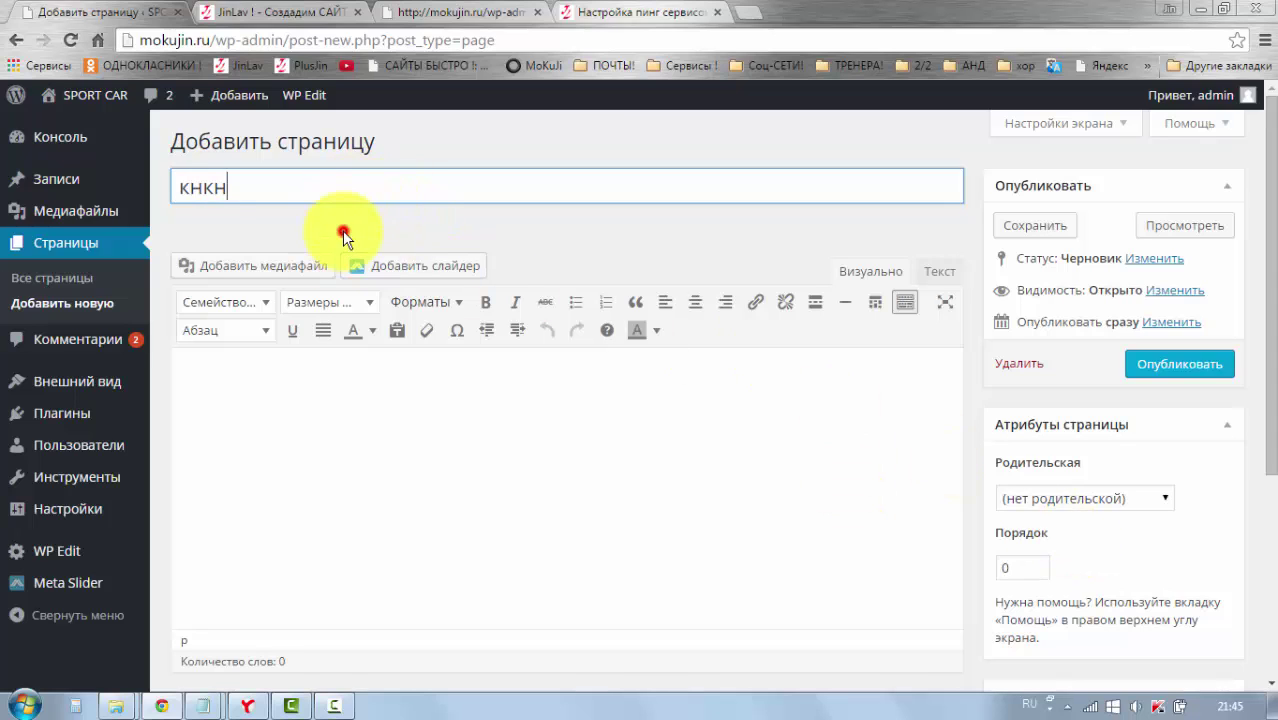
key("Tab")
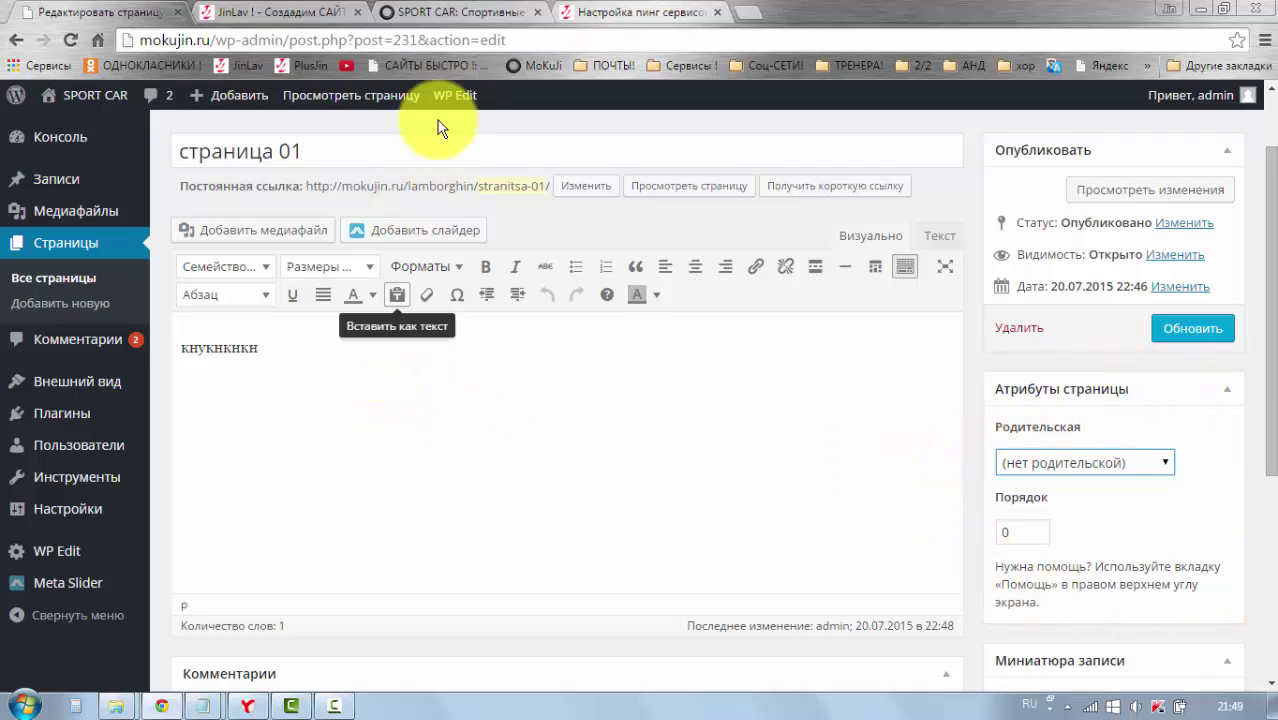
left_click(470, 14)
scroll(908, 235, "up", 1)
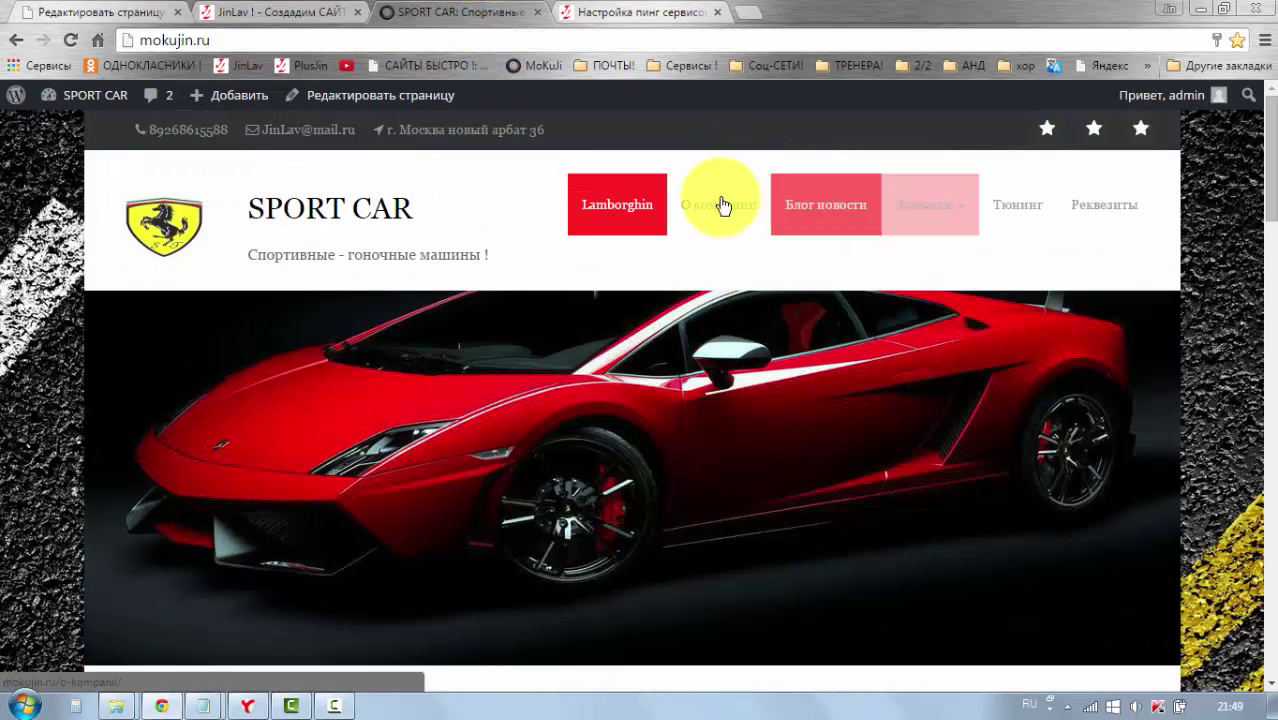
mouse_move(899, 208)
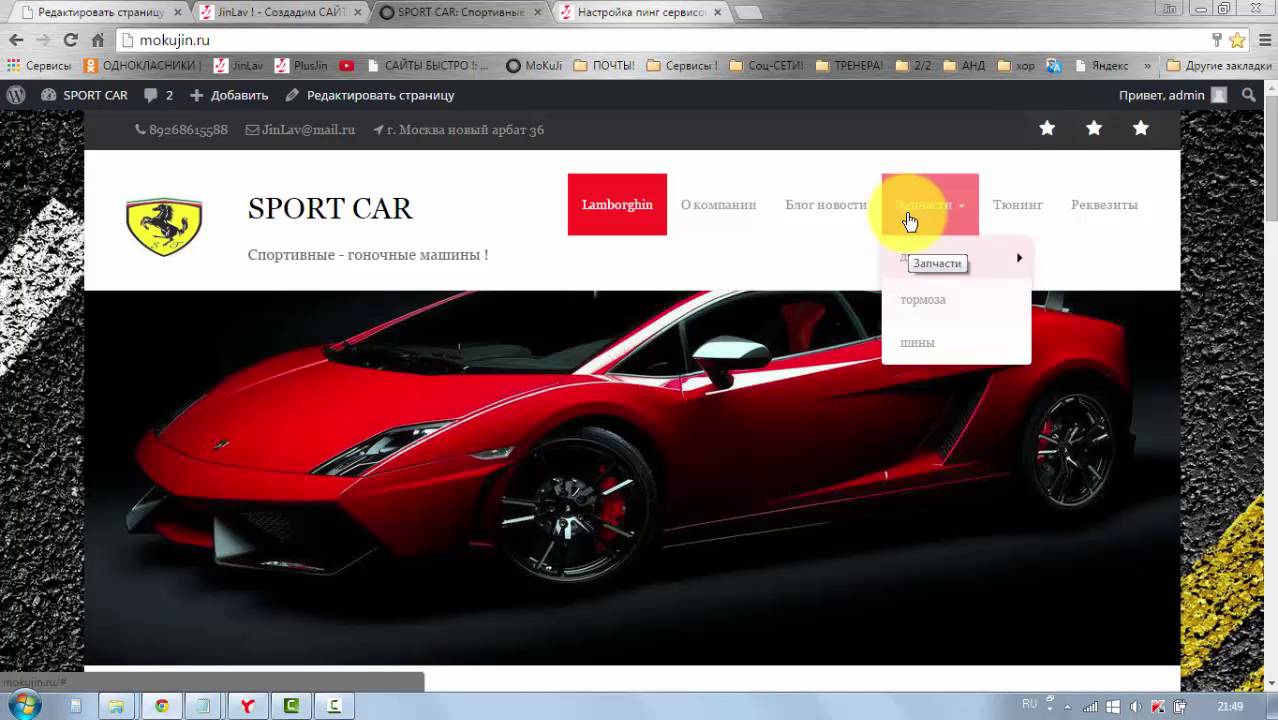
left_click(335, 14)
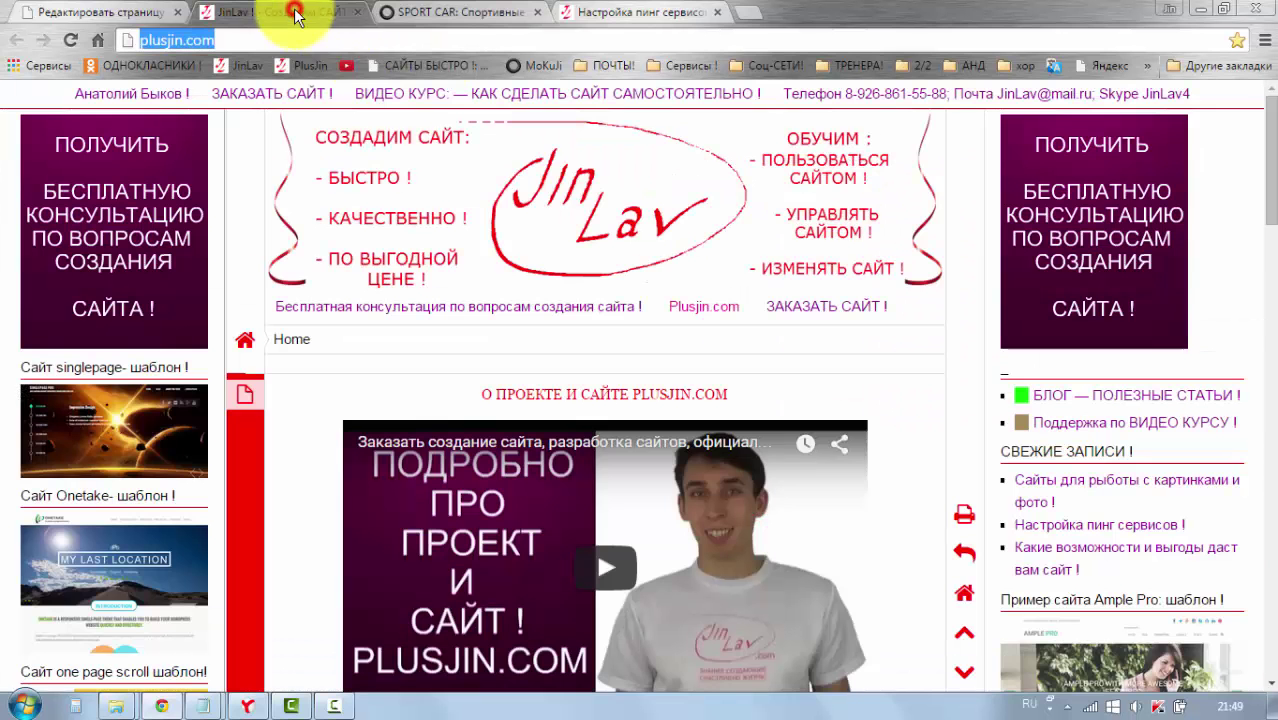
left_click(100, 12)
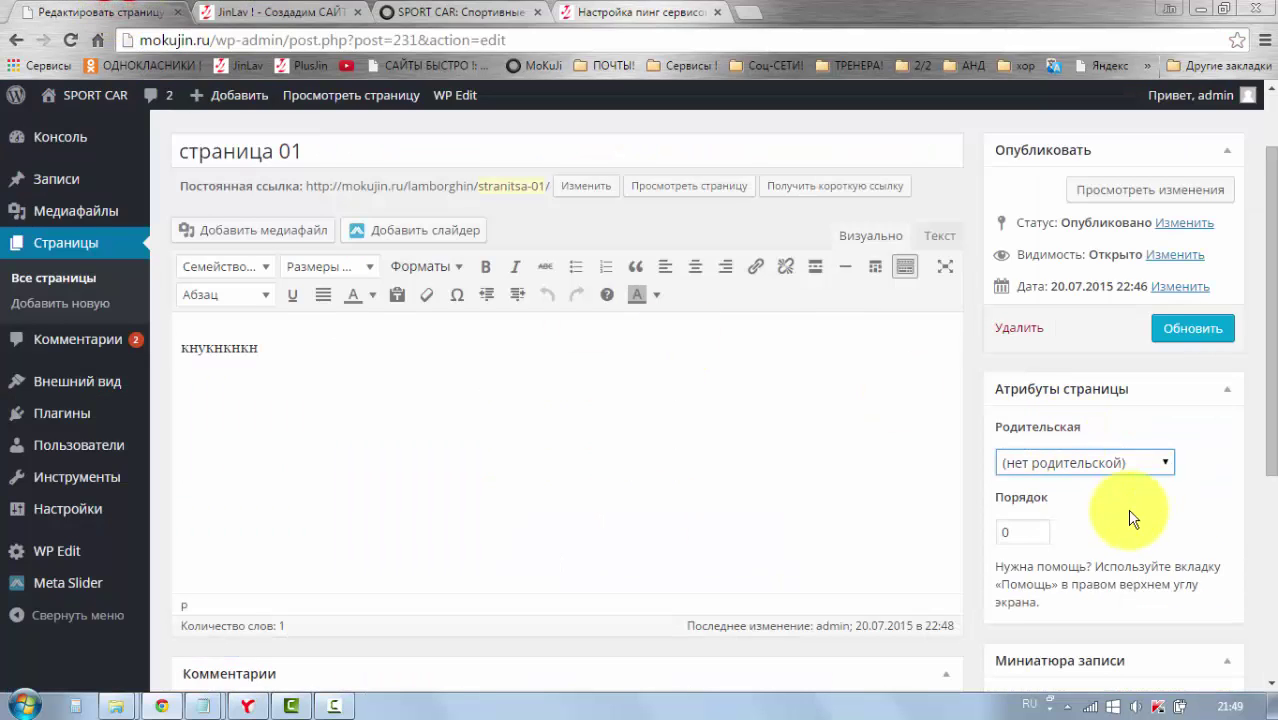
left_click(1165, 463)
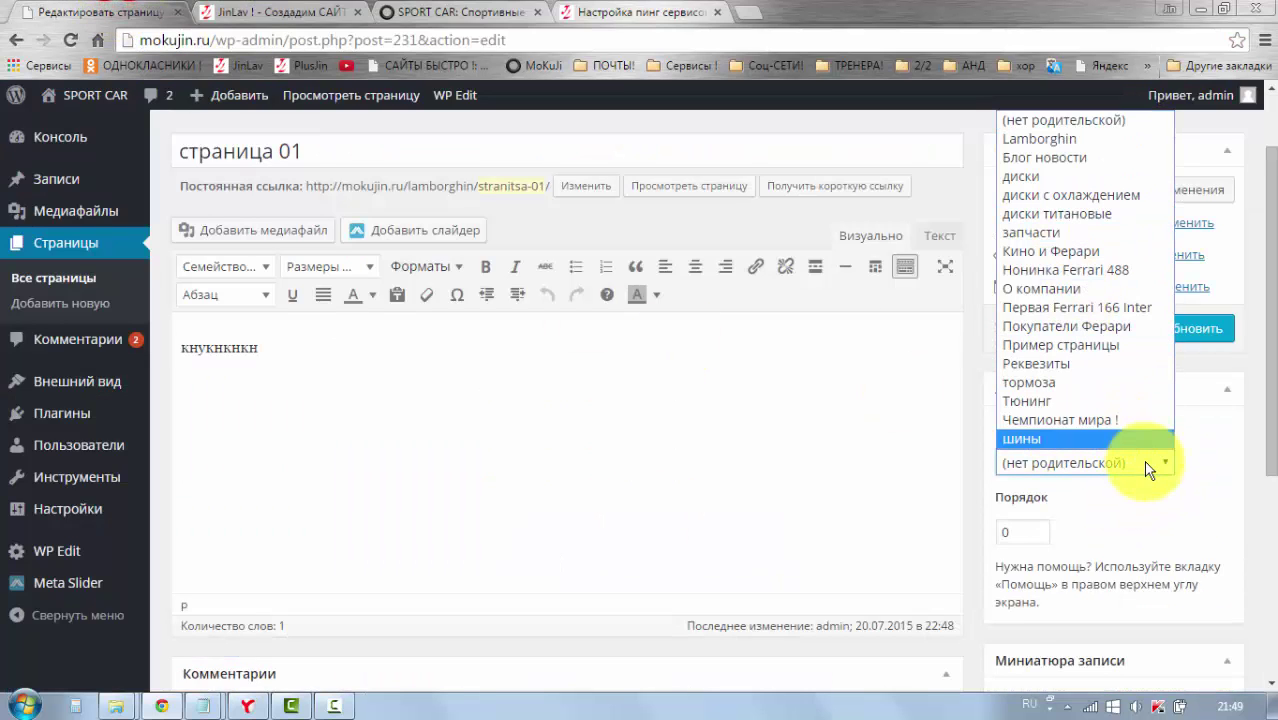
left_click(1165, 465)
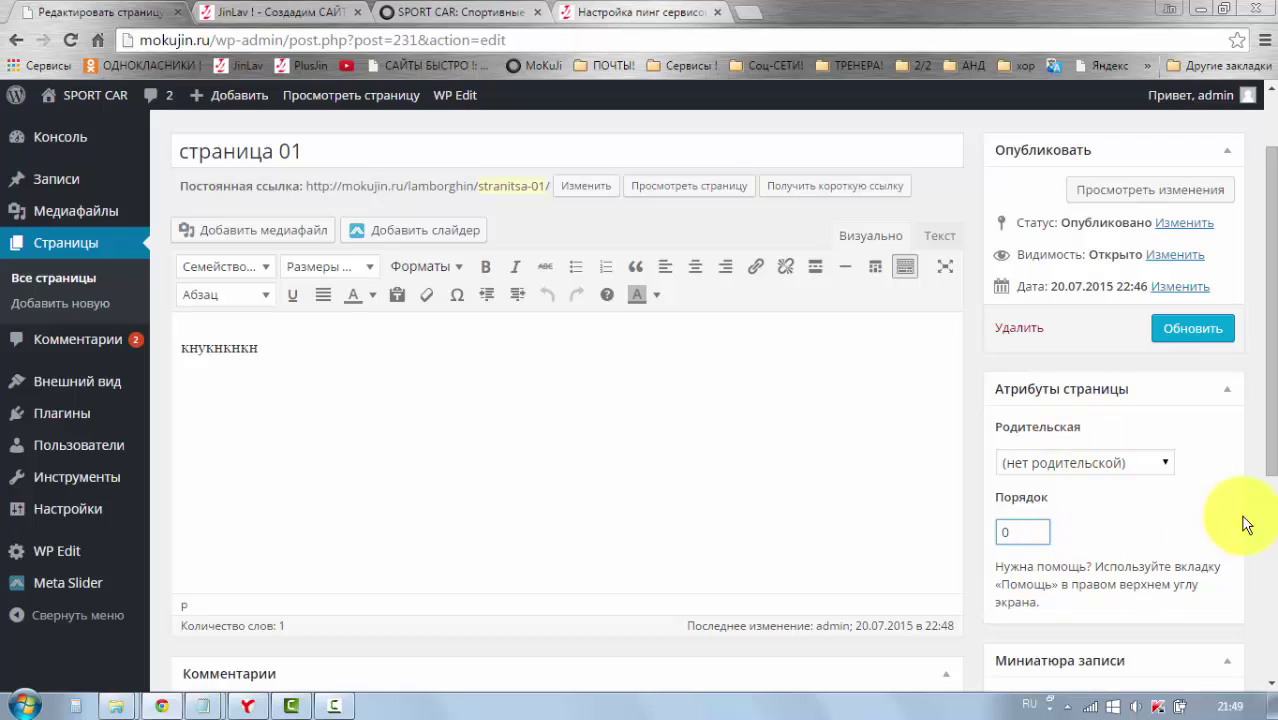
left_click(1006, 535)
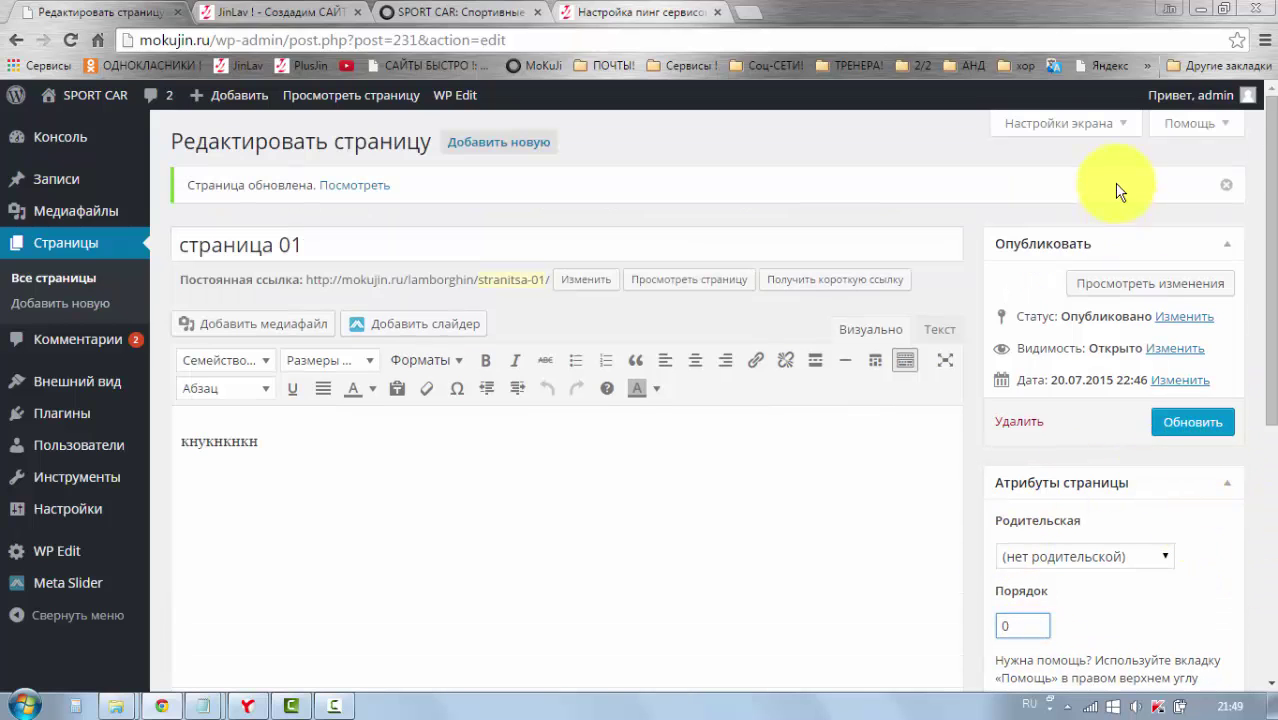
Step: Open Screen Options for страница 01 to look over the available boxes, then close them
left_click(1112, 130)
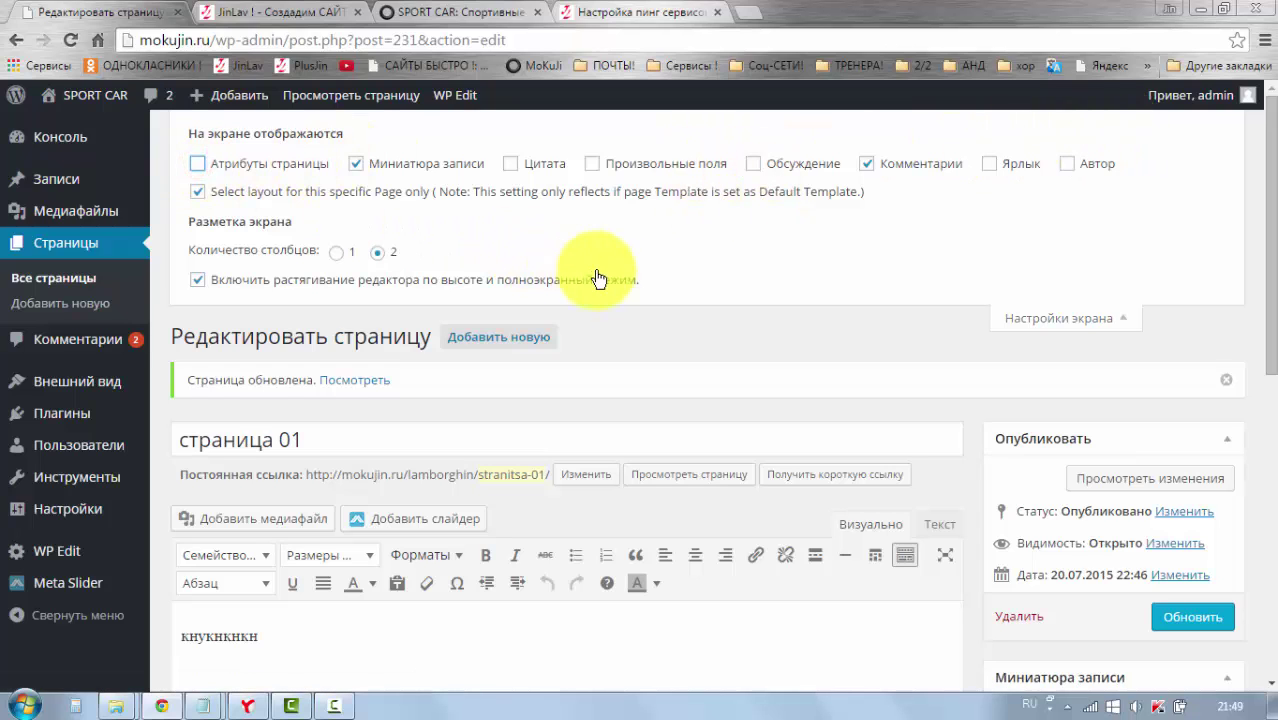
left_click(1060, 318)
scroll(940, 384, "down", 1)
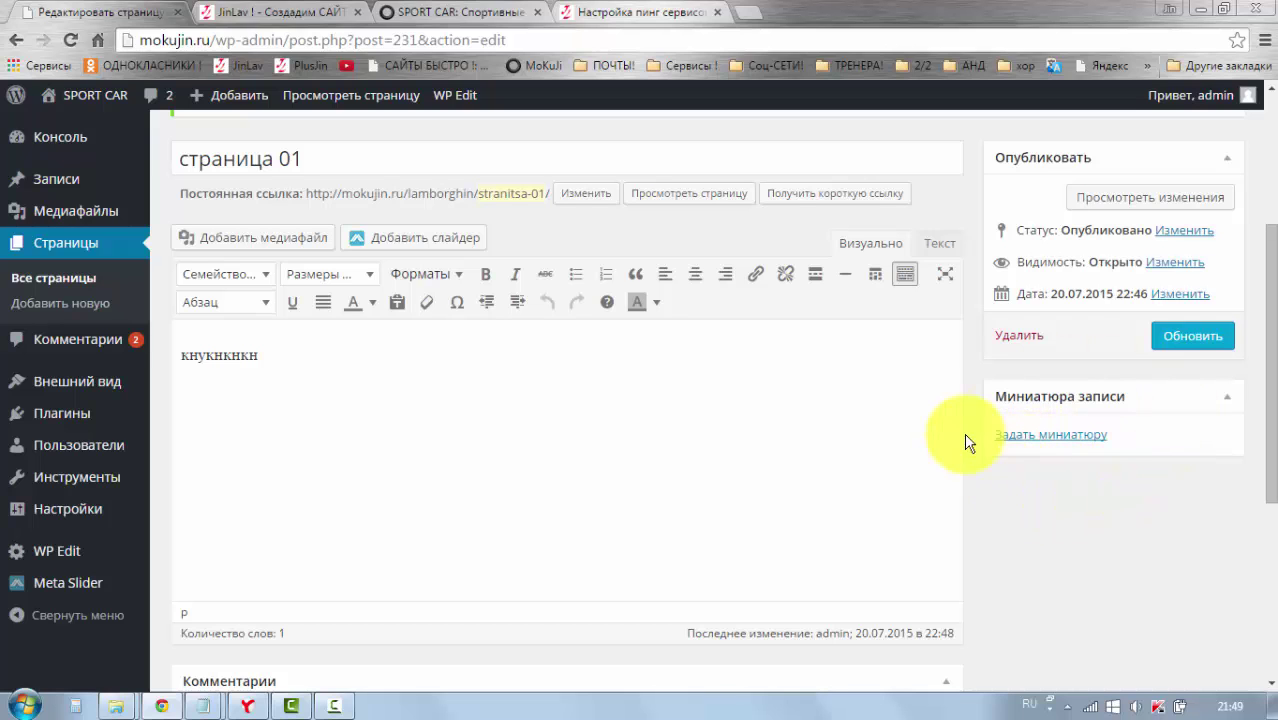
scroll(1052, 530, "up", 2)
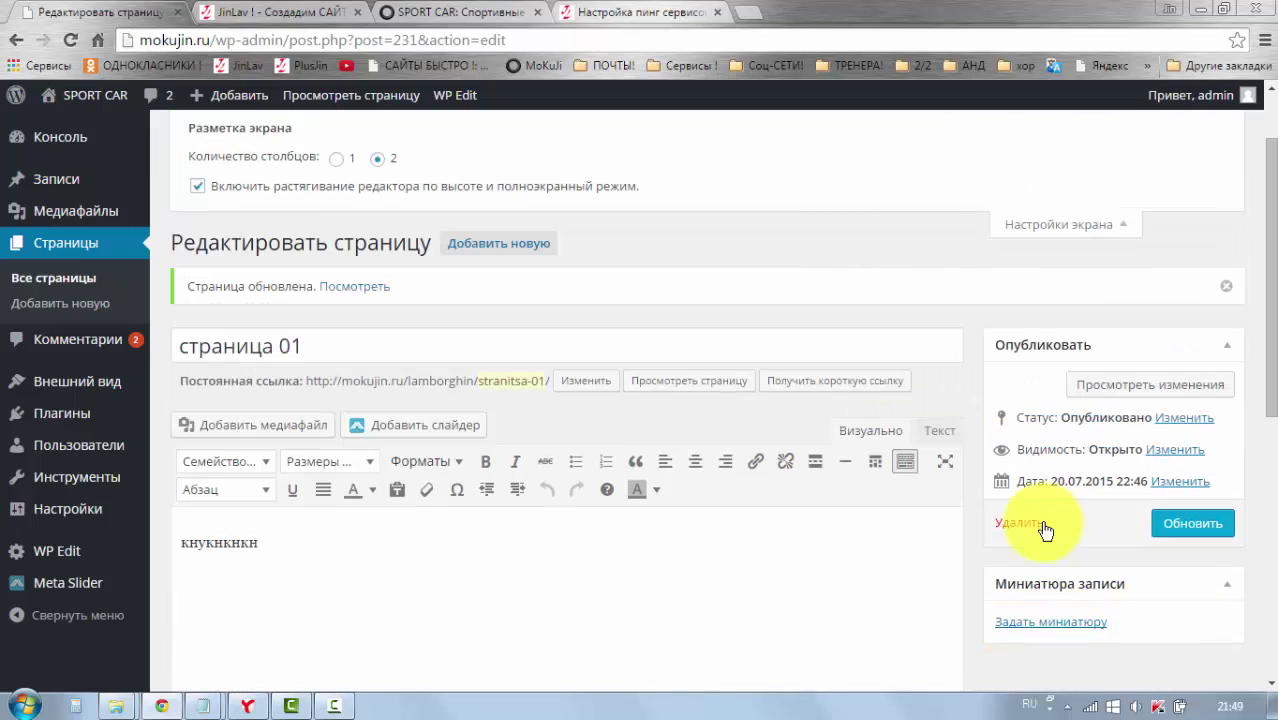
scroll(1082, 226, "up", 1)
left_click(1116, 310)
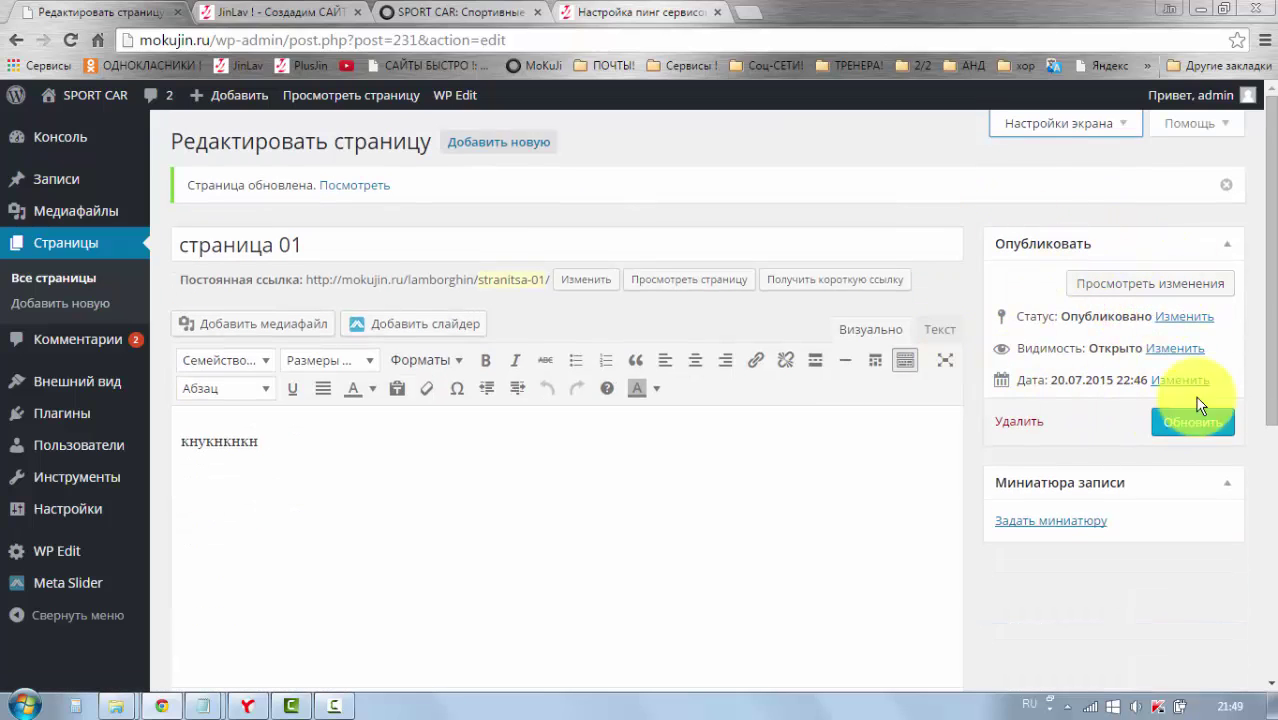
scroll(910, 356, "down", 2)
scroll(910, 356, "down", 3)
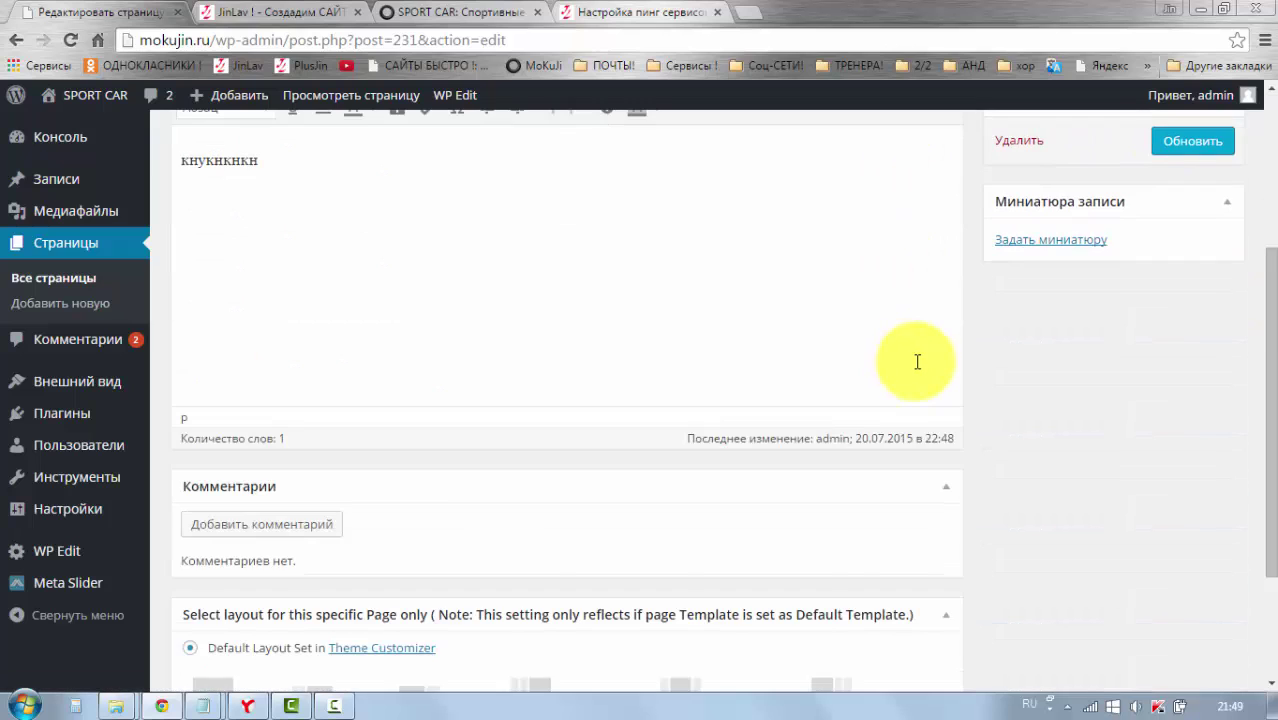
scroll(918, 369, "up", 5)
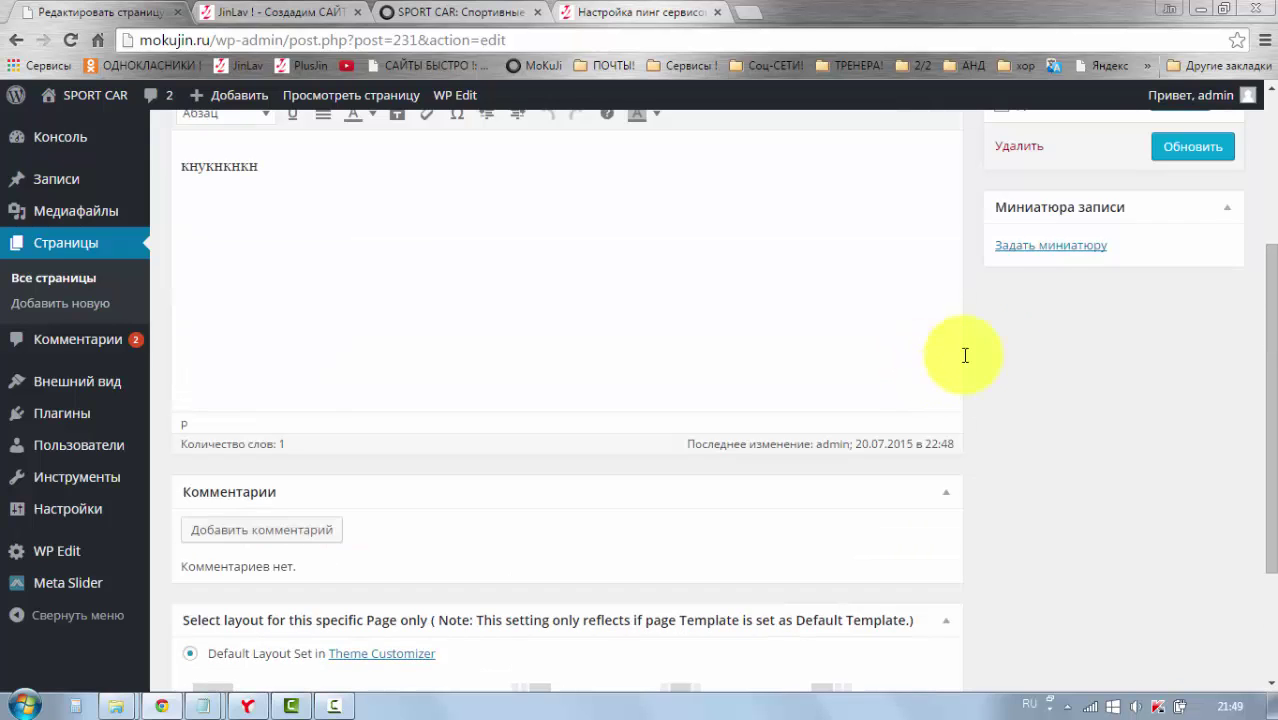
Step: Uncheck Комментарии in Screen Options and collapse the panel
left_click(1050, 127)
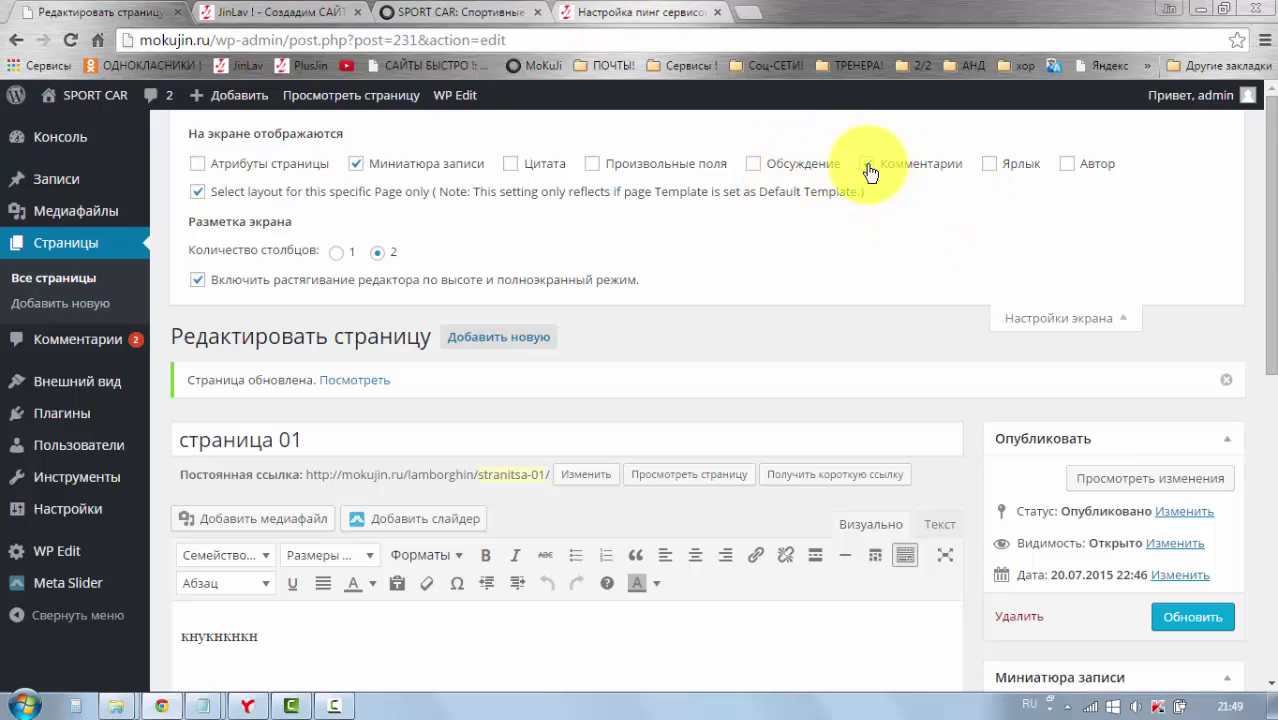
scroll(897, 416, "down", 7)
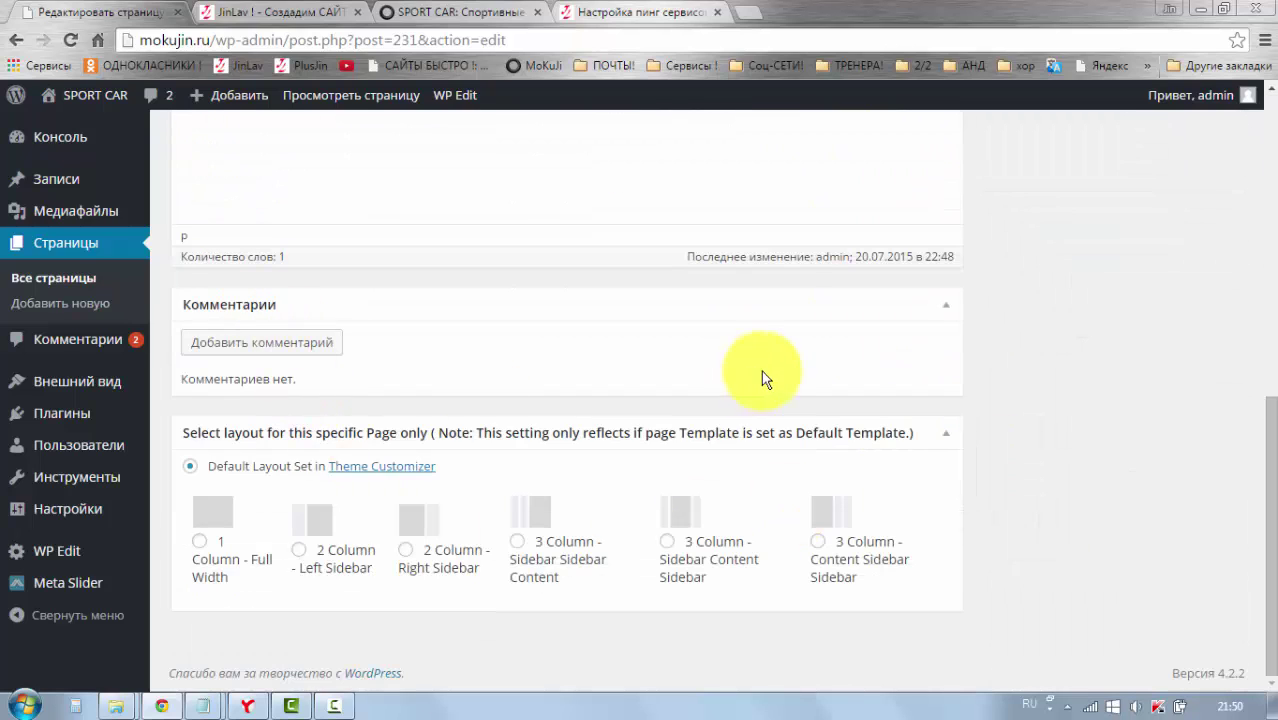
scroll(958, 375, "up", 10)
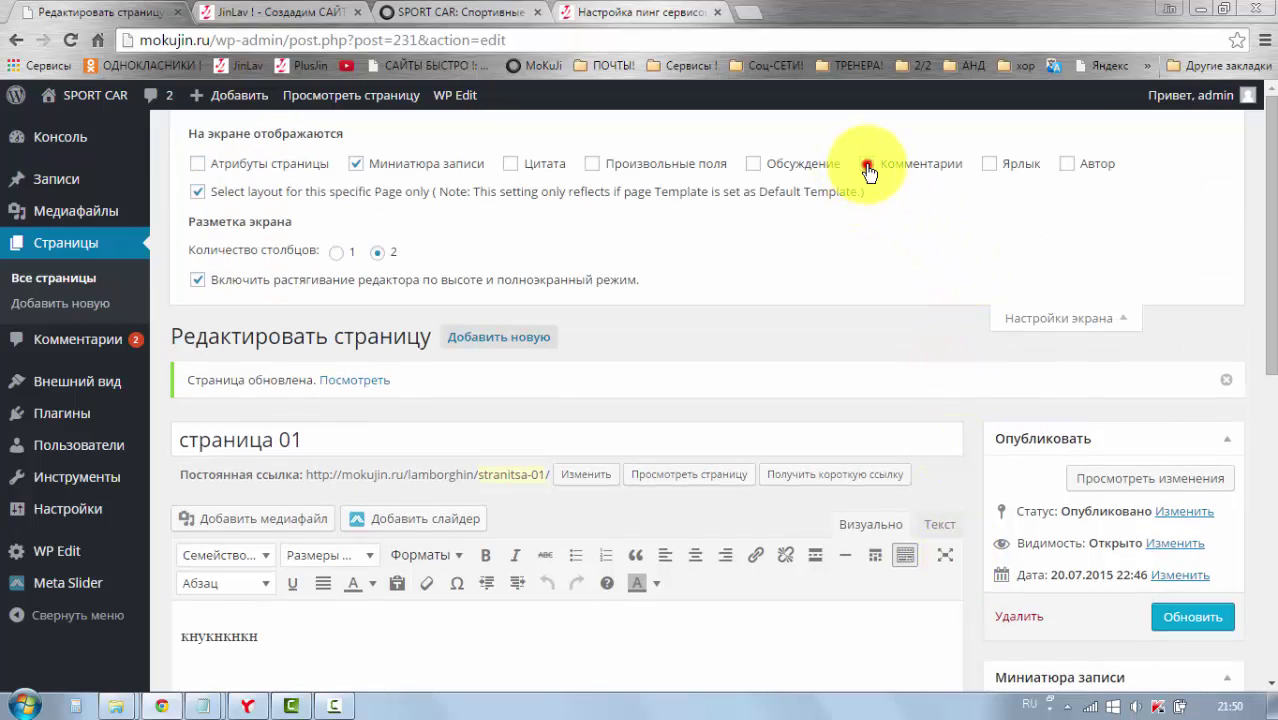
left_click(866, 165)
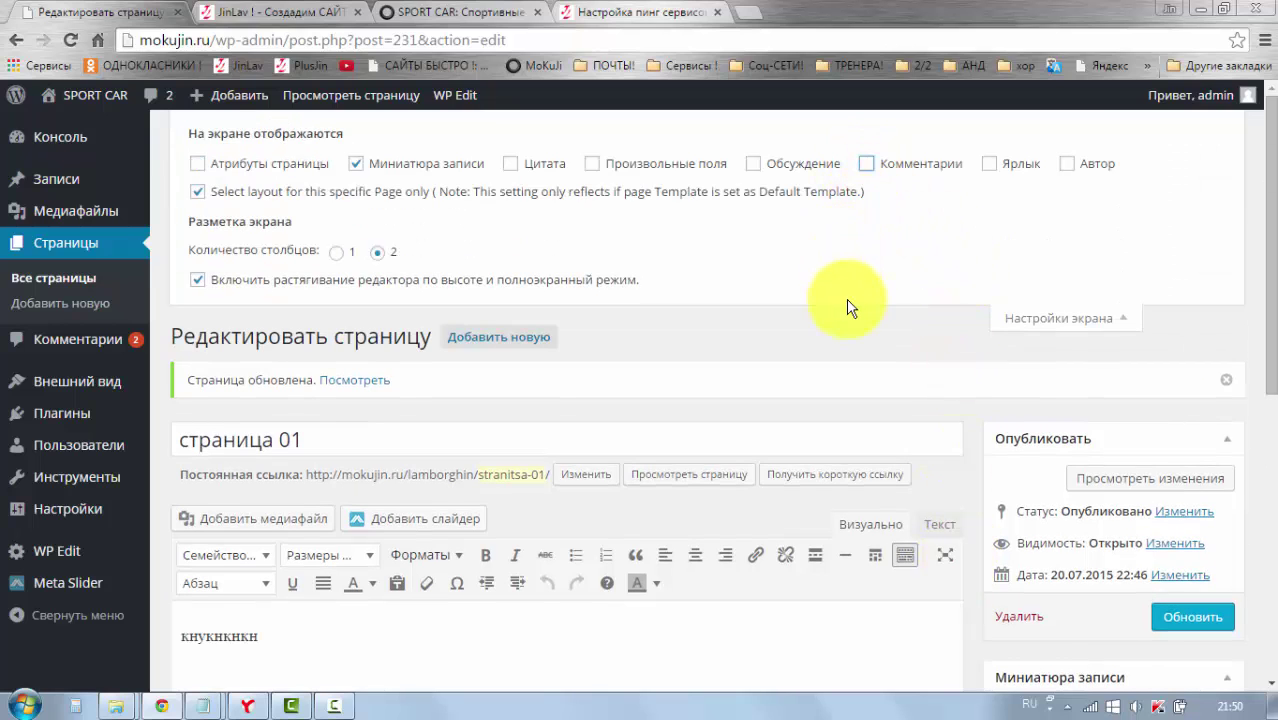
left_click(1053, 322)
scroll(945, 380, "down", 3)
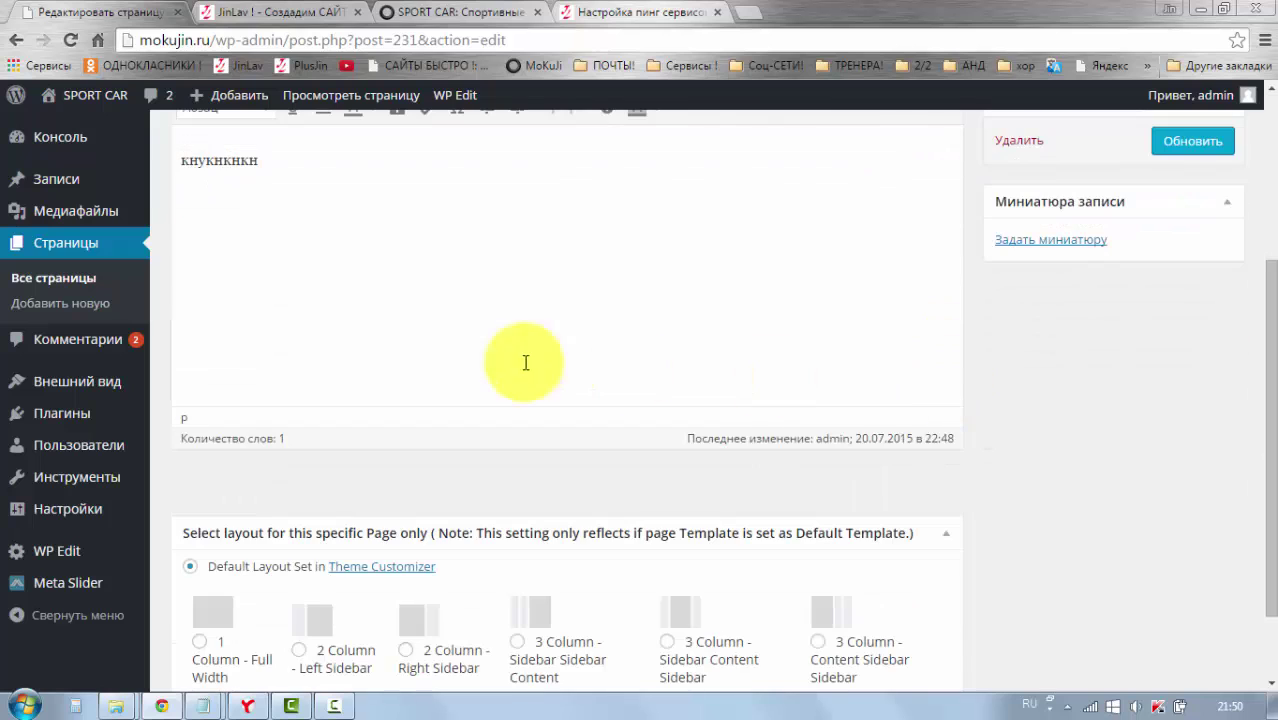
scroll(1007, 381, "up", 3)
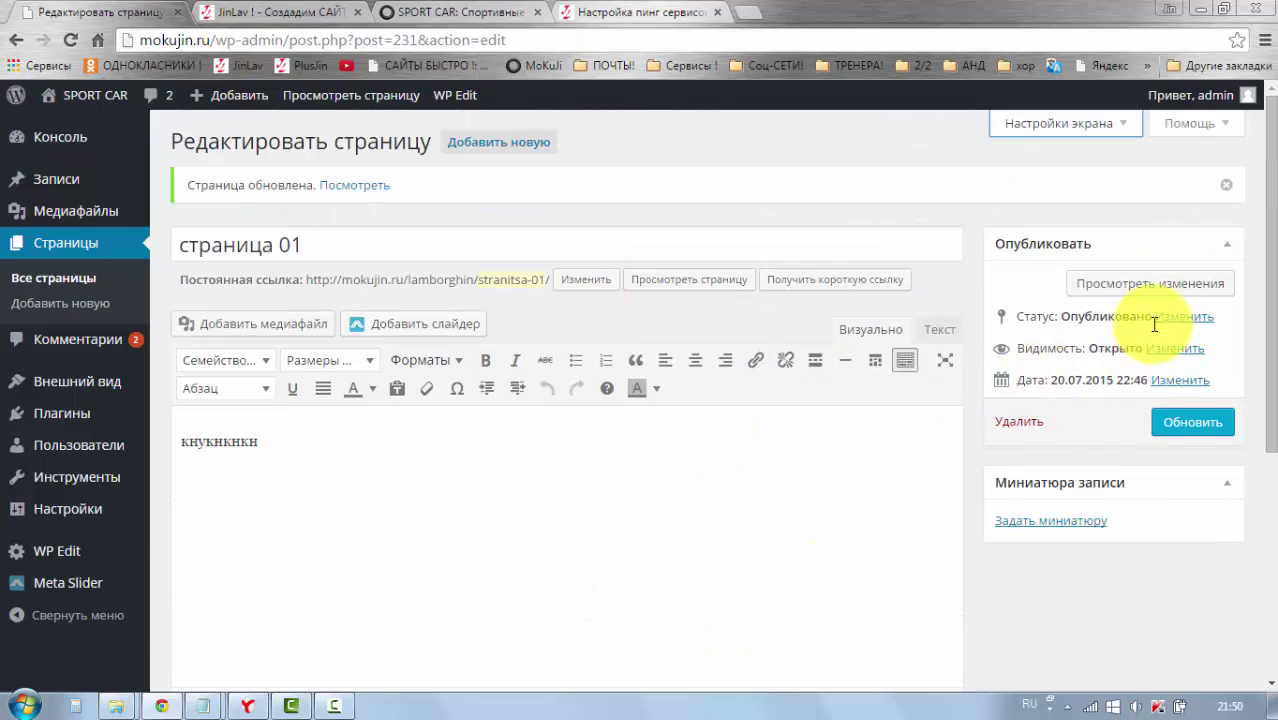
Step: Trash страница 01 and return to the Консоль dashboard
left_click(1016, 424)
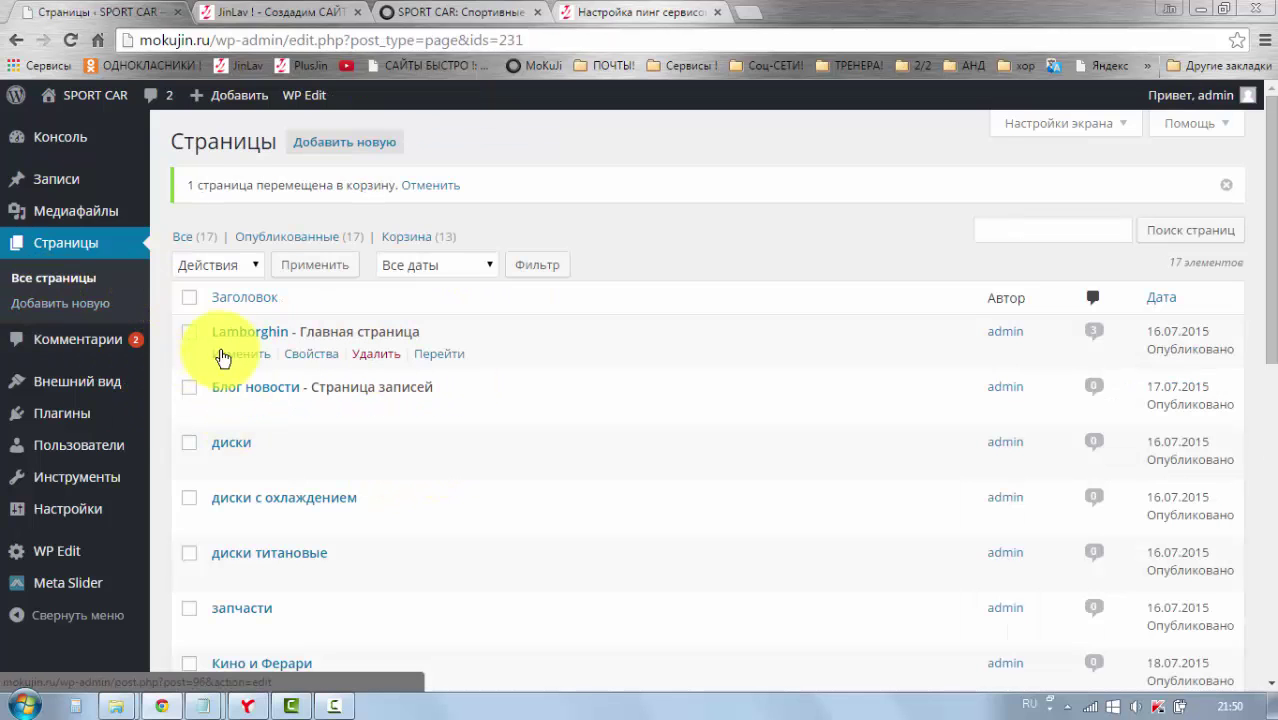
mouse_move(24, 148)
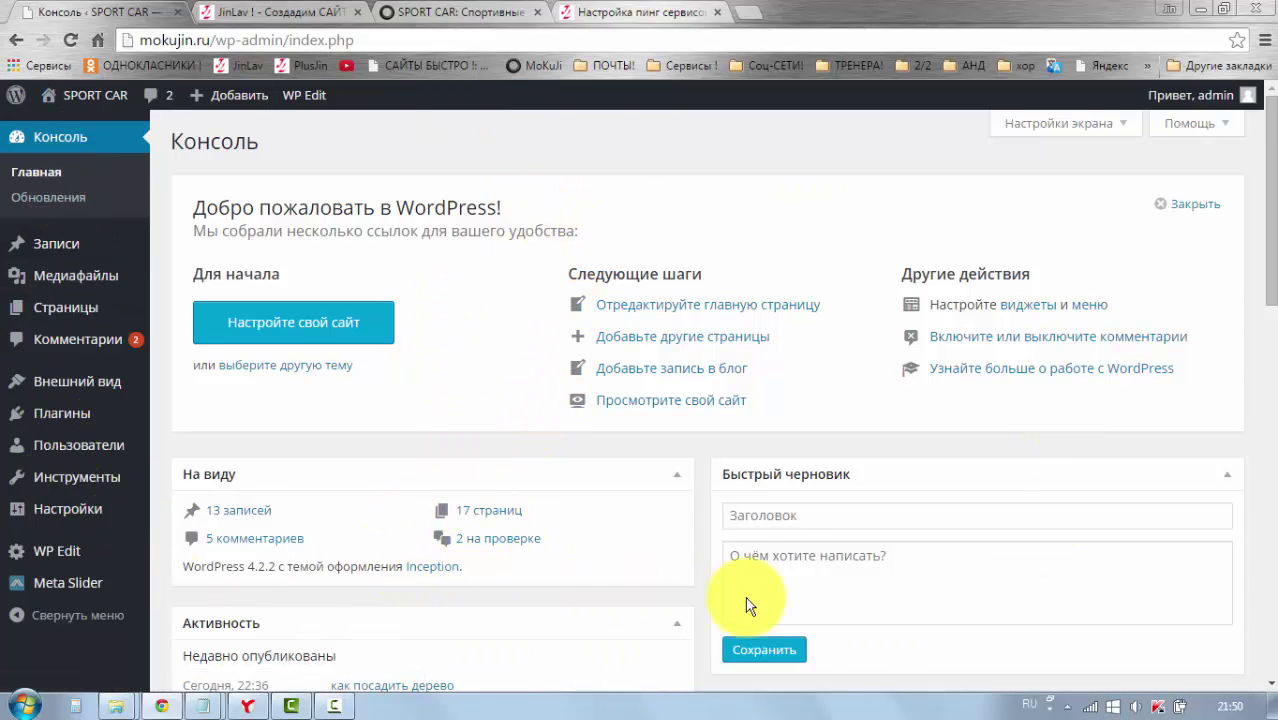
scroll(750, 605, "down", 2)
scroll(907, 549, "up", 2)
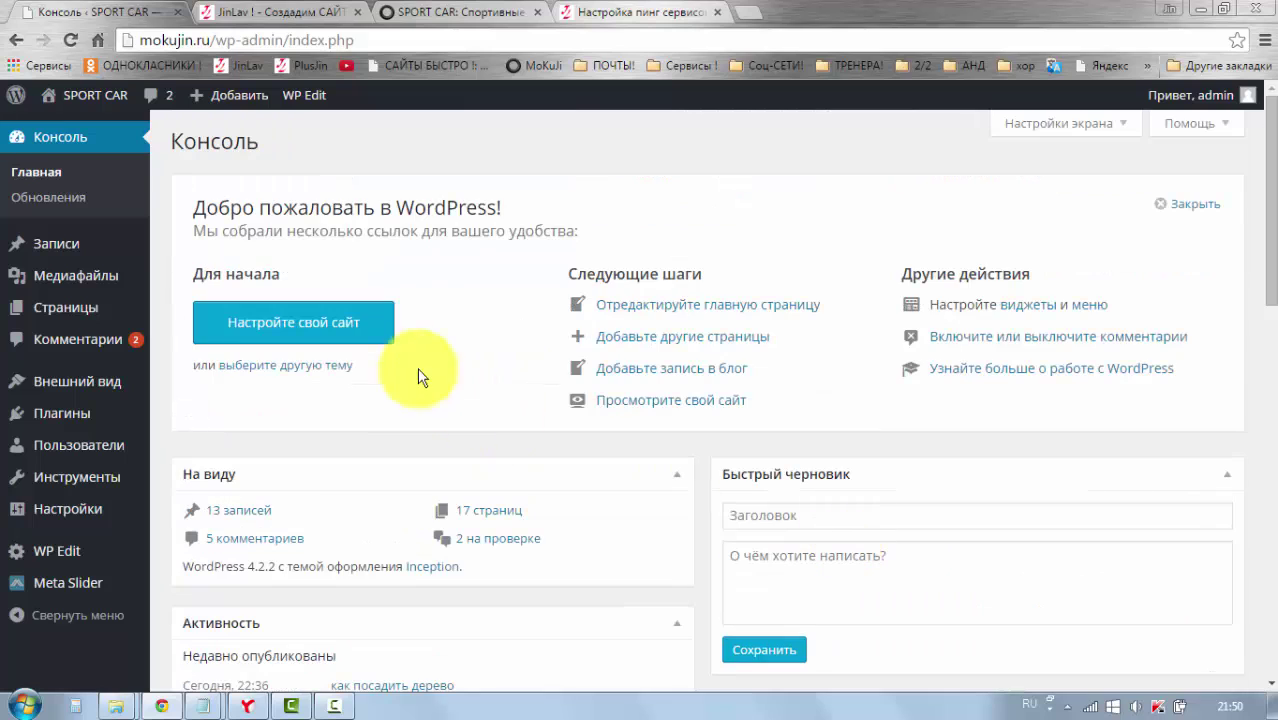
left_click(324, 330)
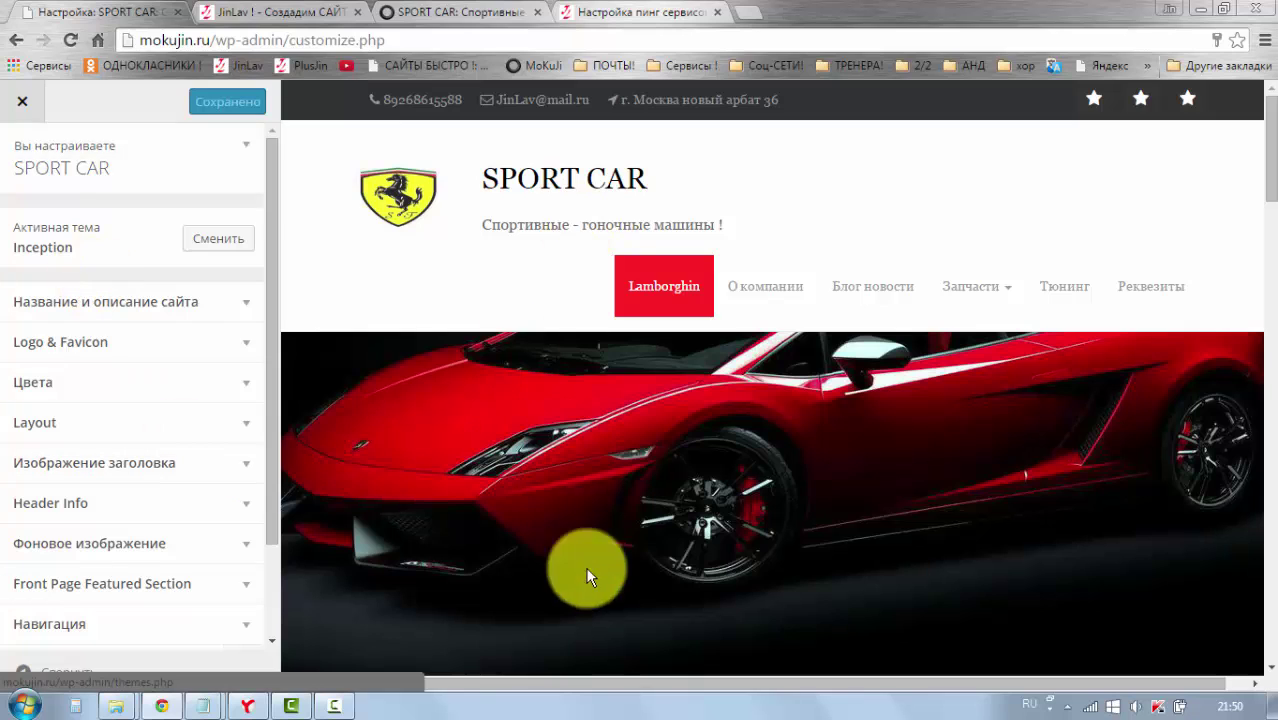
left_click(15, 44)
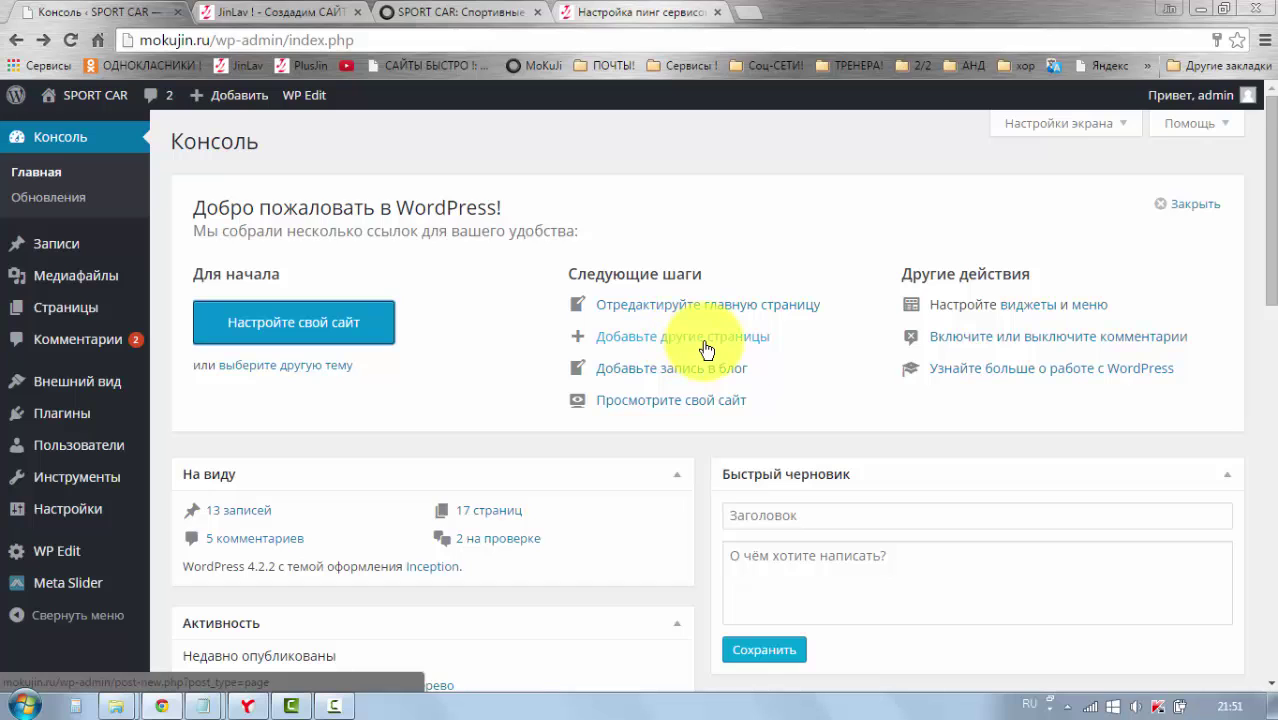
mouse_move(222, 100)
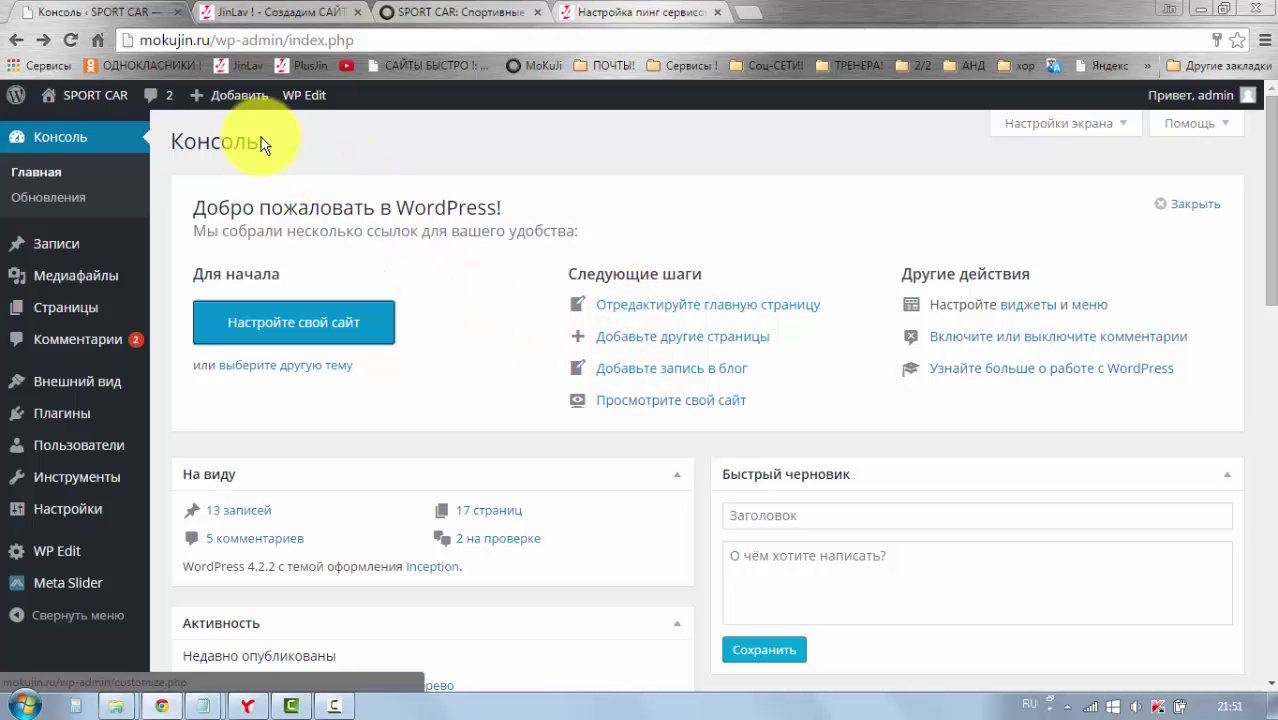
left_click(647, 410)
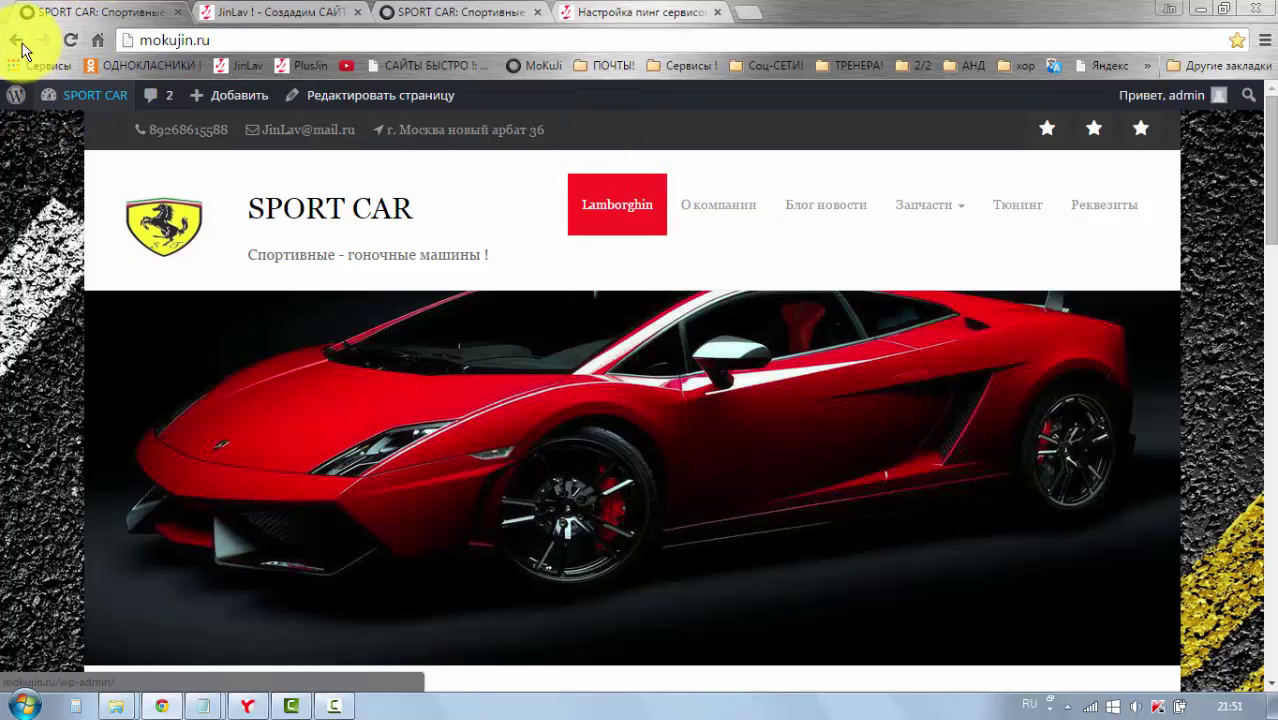
left_click(15, 41)
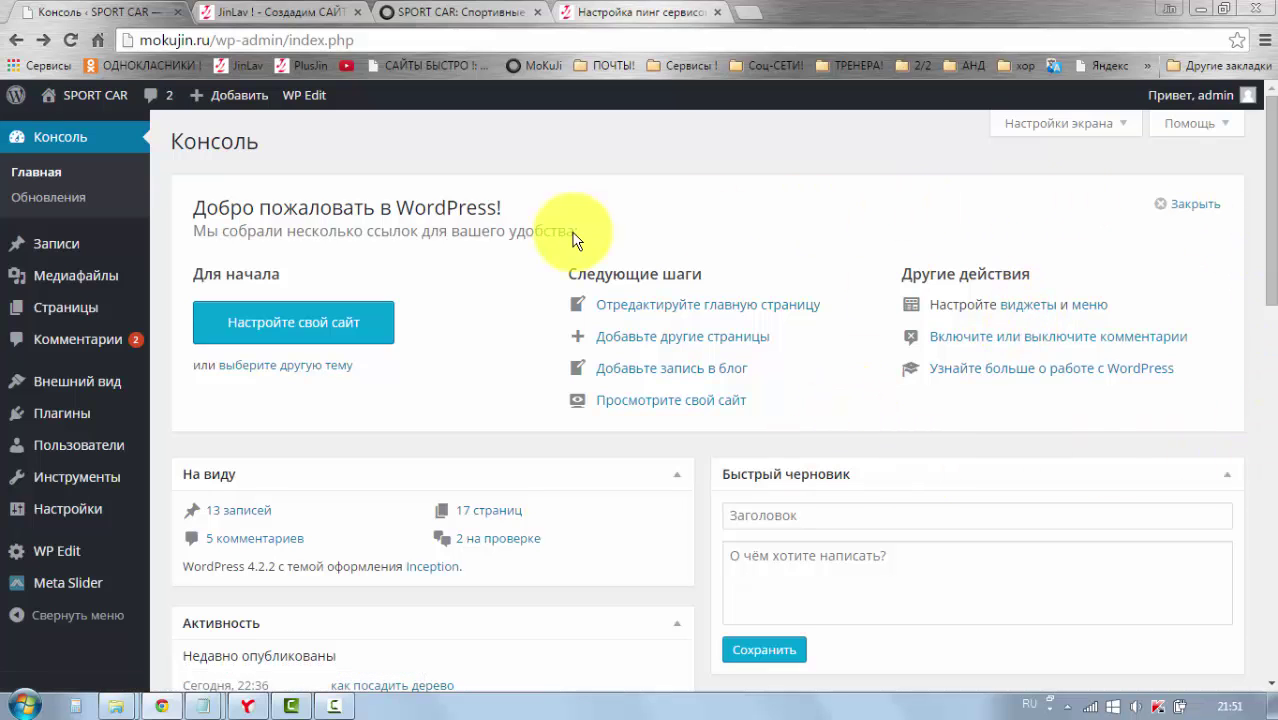
scroll(410, 399, "down", 1)
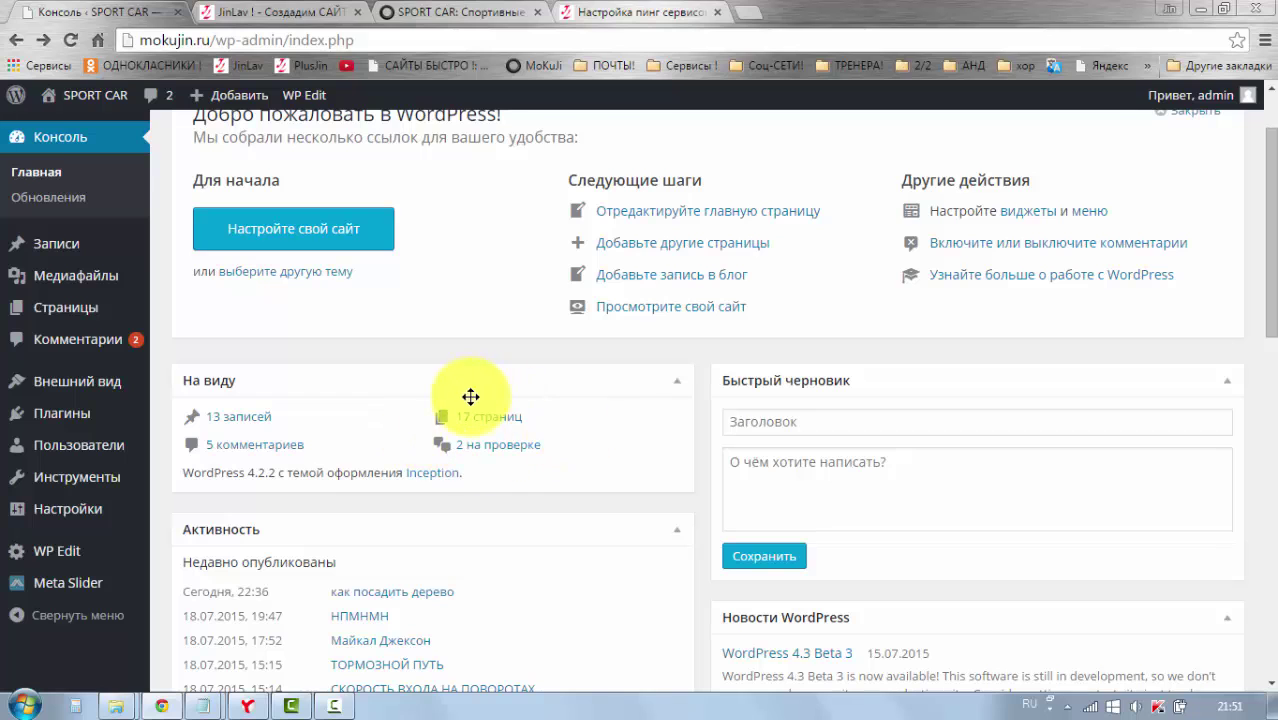
scroll(456, 414, "down", 1)
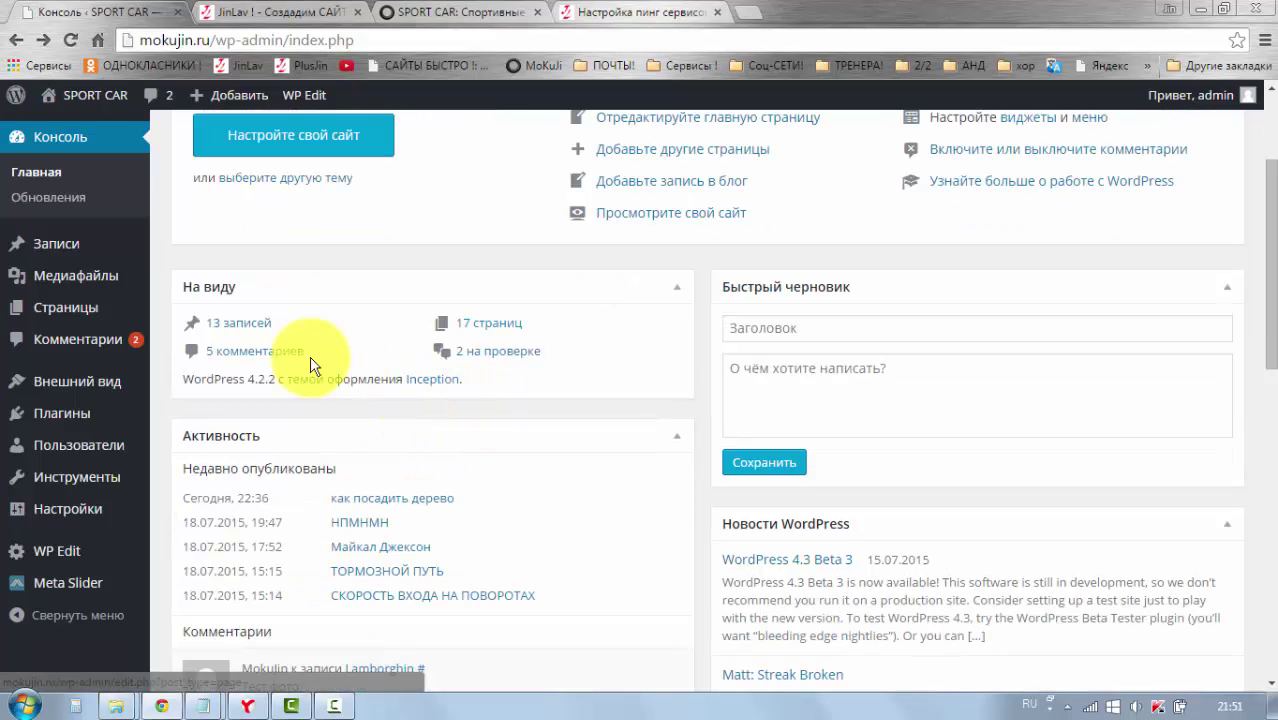
scroll(695, 460, "down", 2)
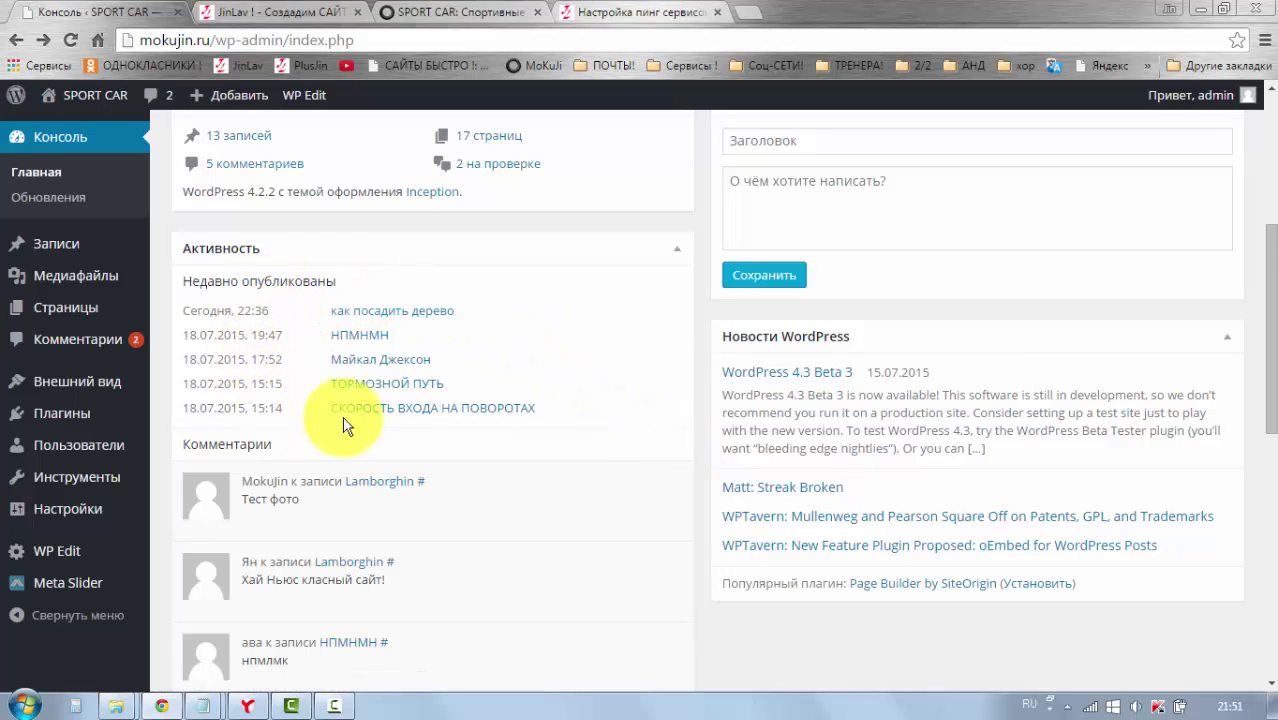
scroll(240, 300, "down", 1)
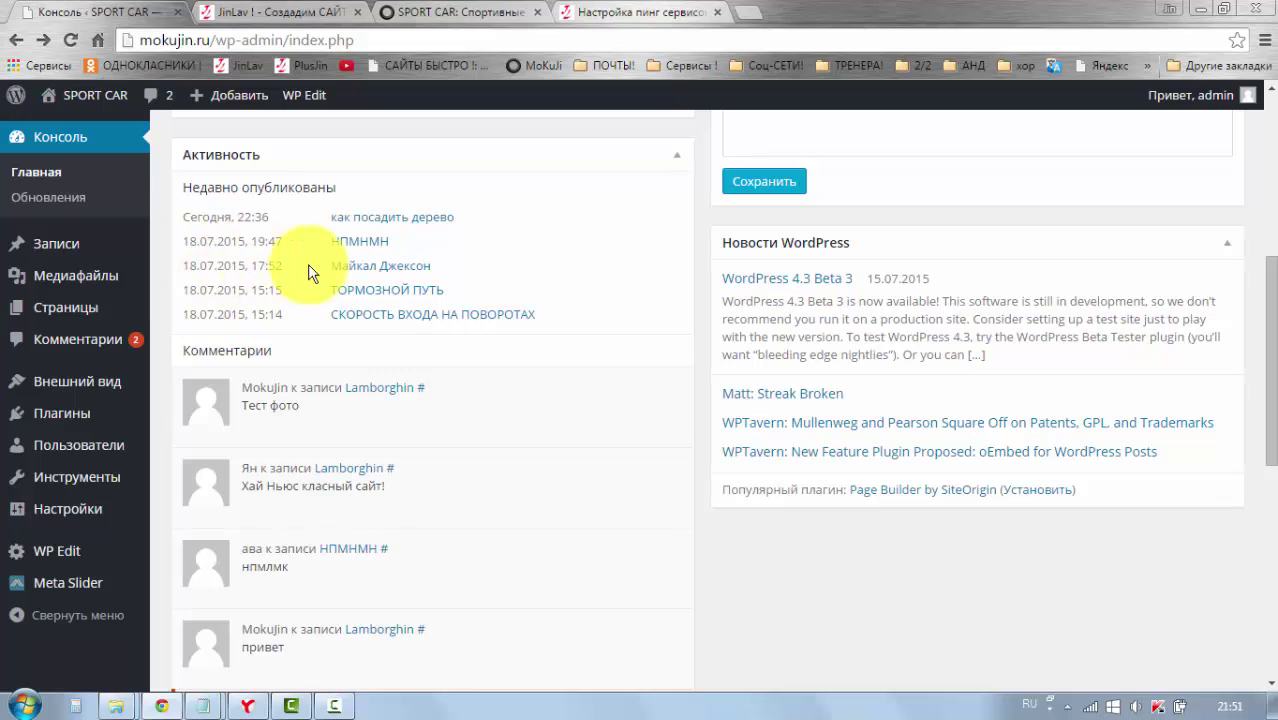
scroll(390, 313, "down", 3)
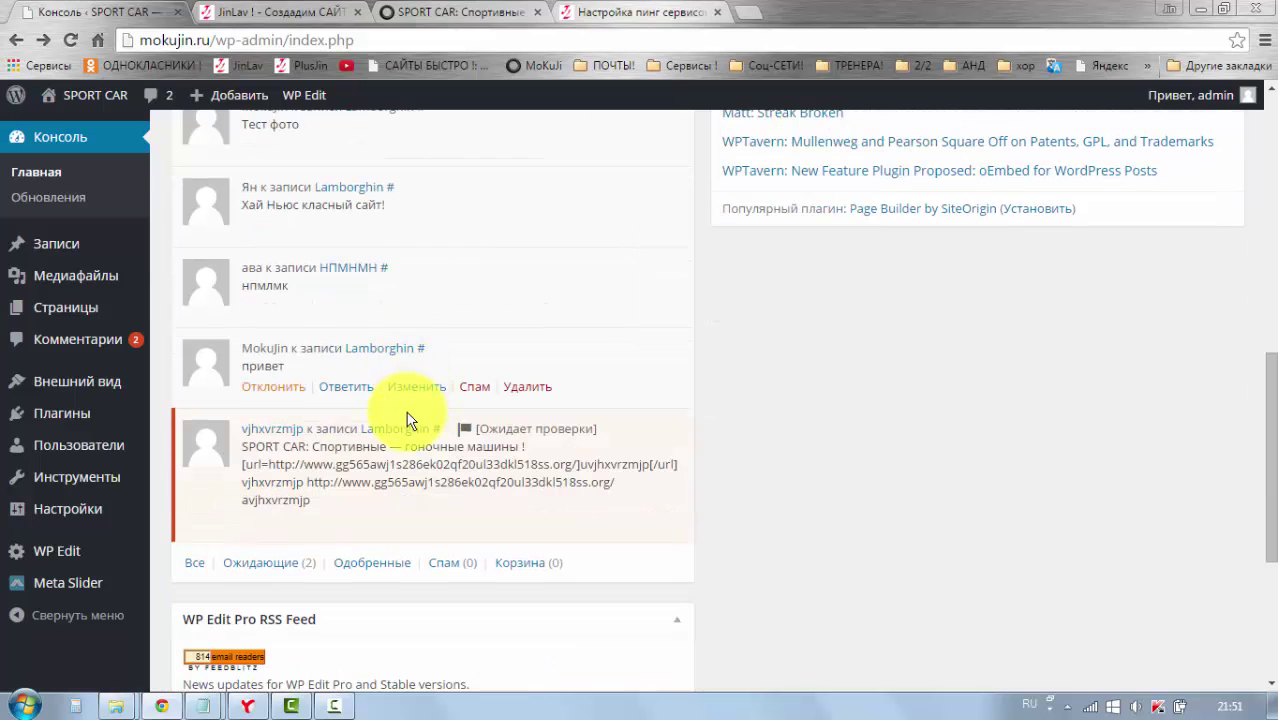
scroll(356, 393, "down", 1)
scroll(388, 399, "up", 3)
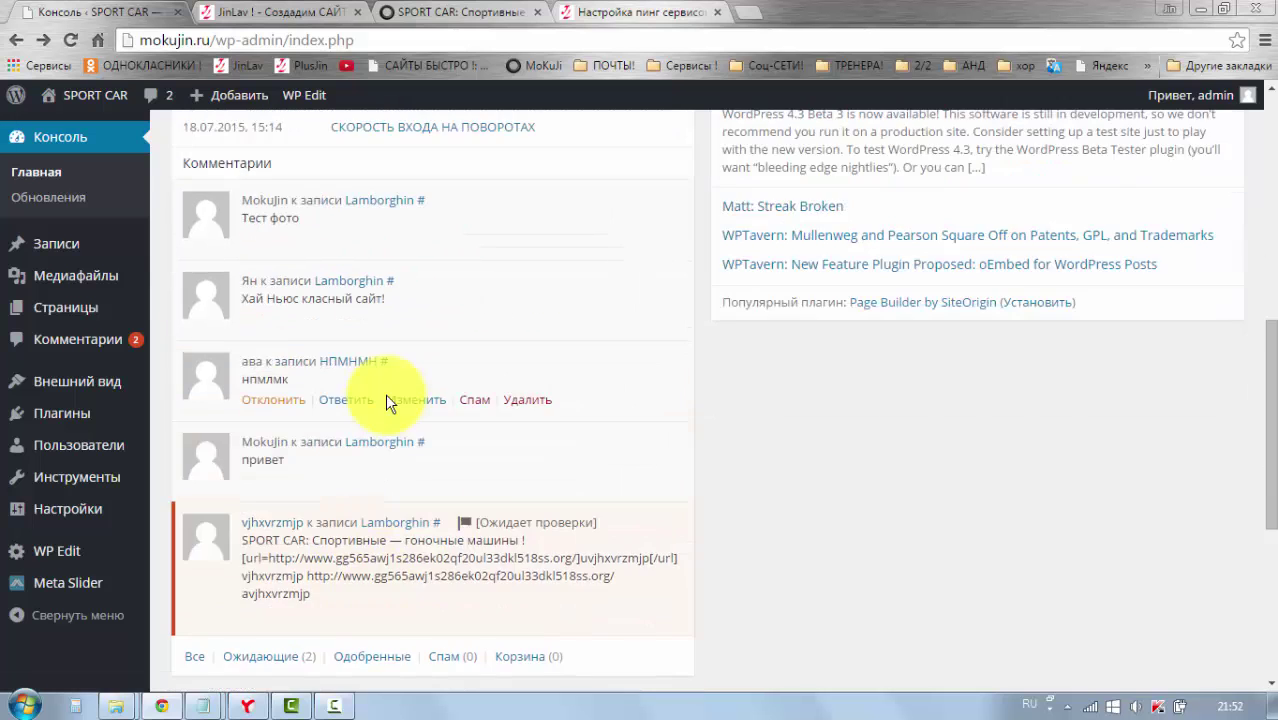
scroll(497, 455, "up", 3)
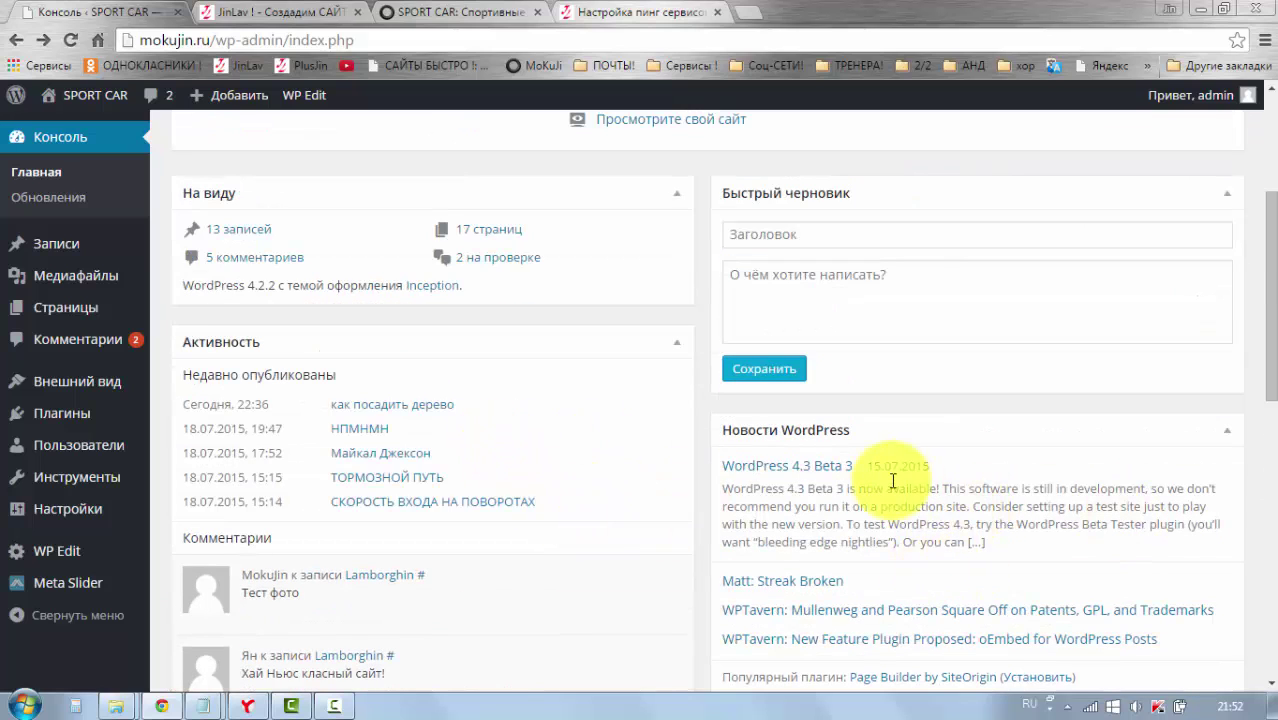
scroll(900, 530, "down", 1)
scroll(902, 527, "up", 1)
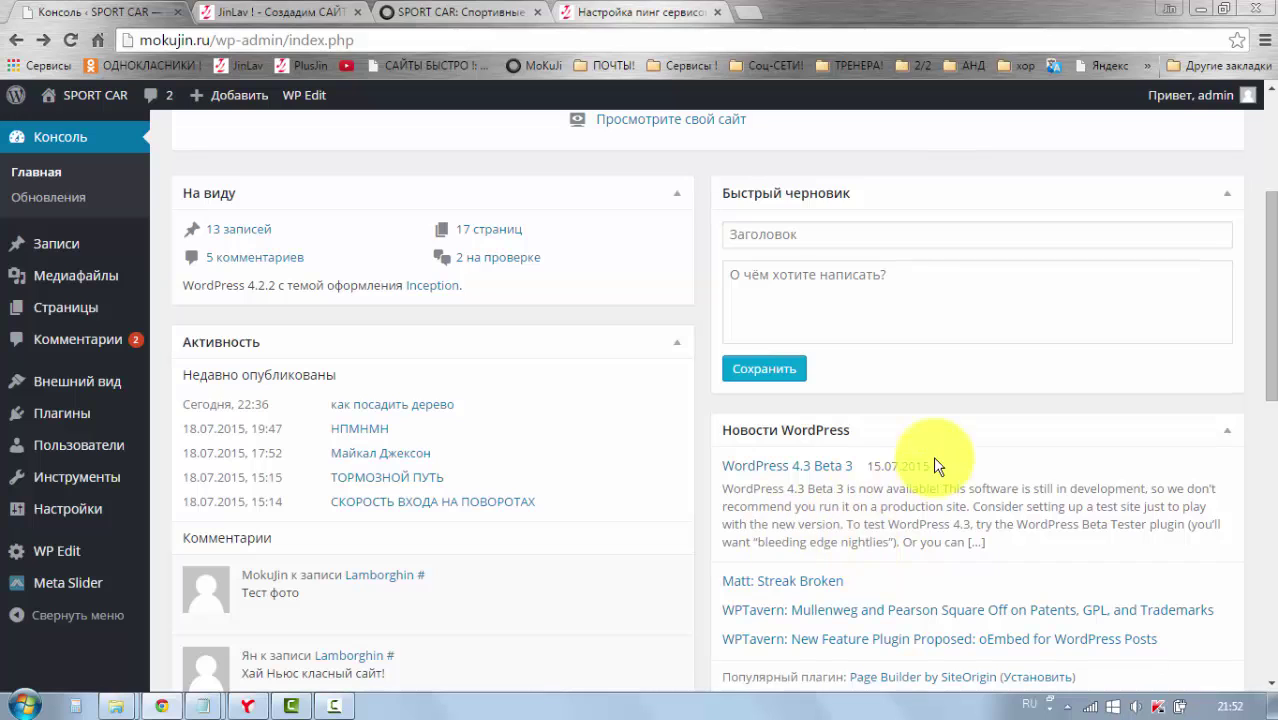
scroll(1020, 487, "up", 3)
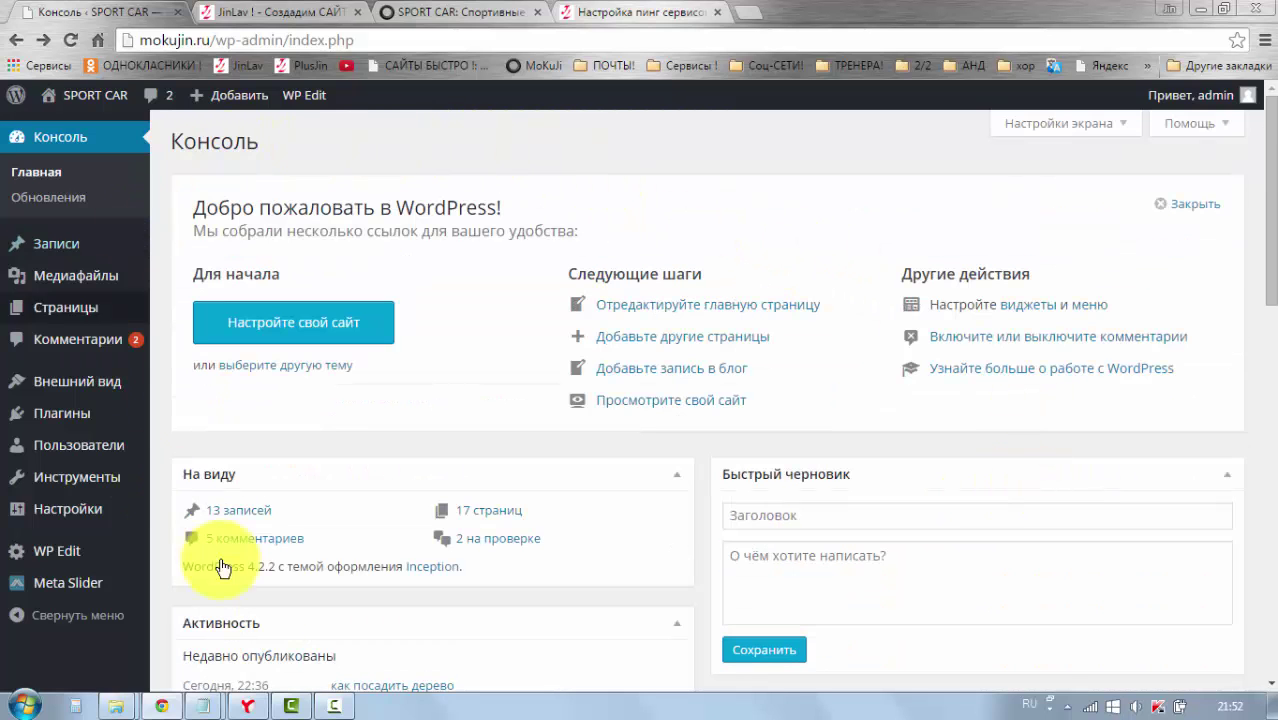
scroll(847, 308, "down", 1)
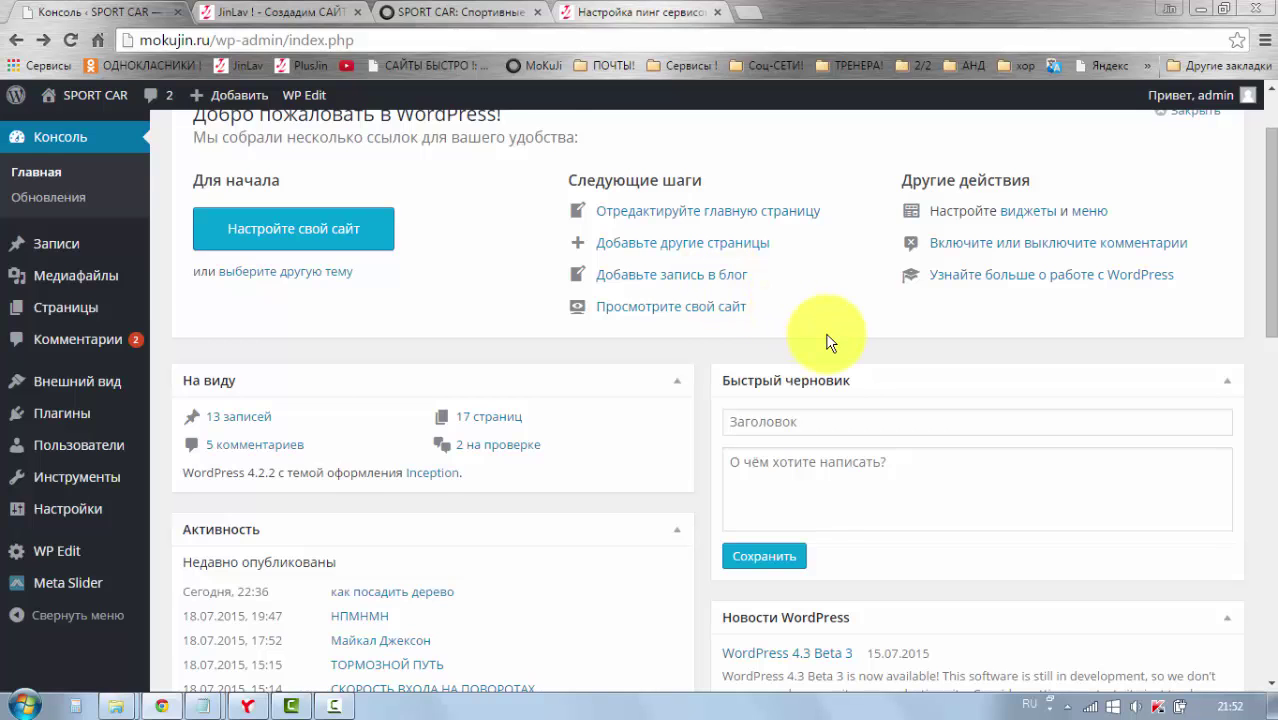
scroll(828, 342, "up", 1)
scroll(421, 416, "down", 3)
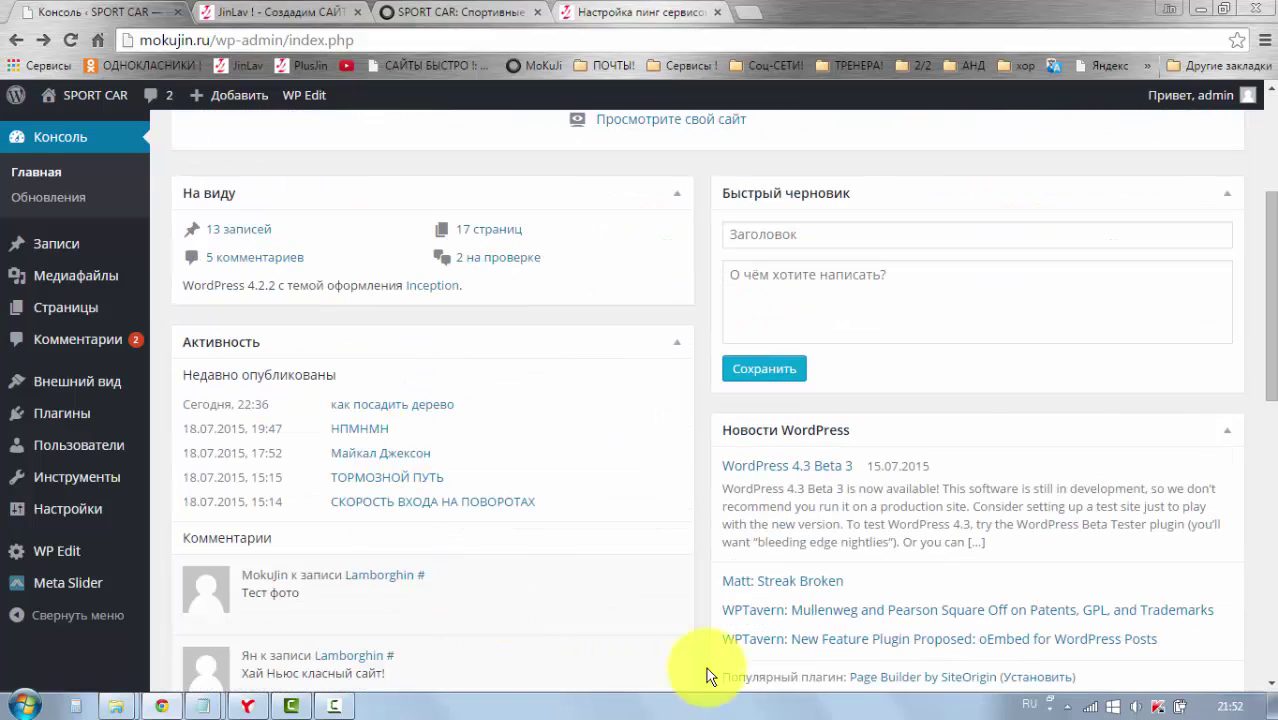
scroll(807, 508, "up", 3)
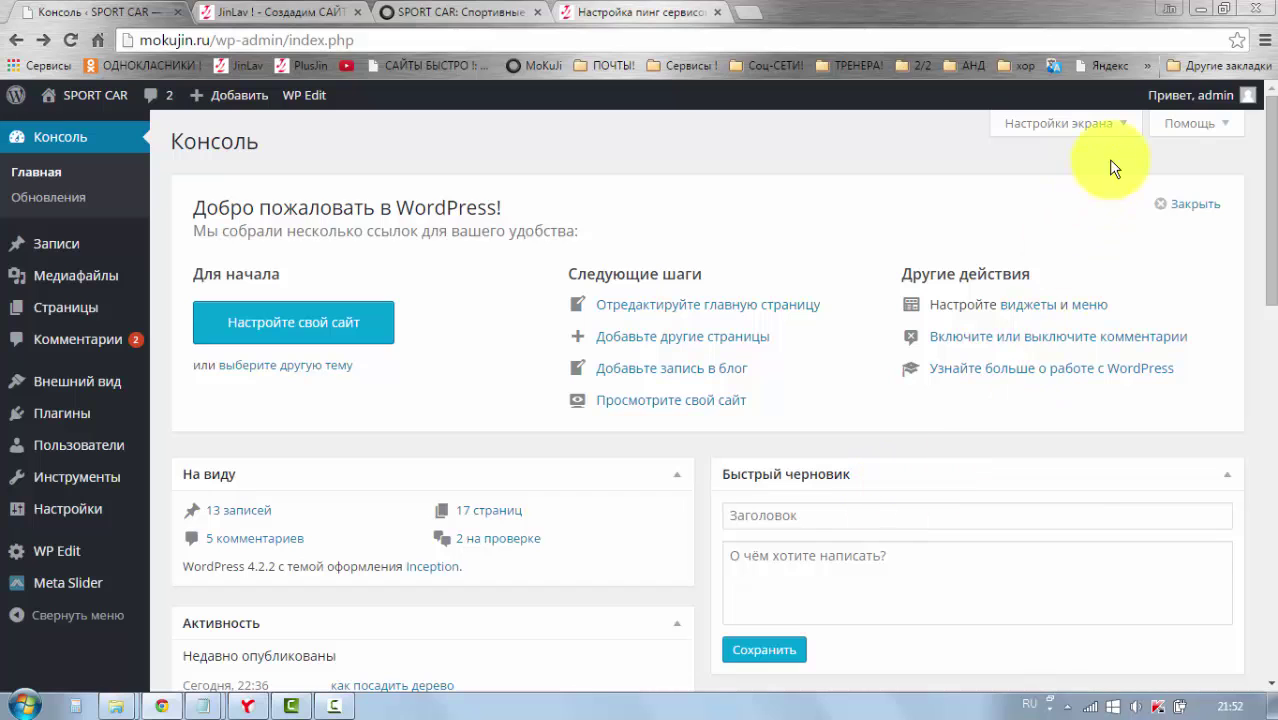
Step: Hide the Новости WordPress widget through the dashboard's Screen Options
left_click(1109, 125)
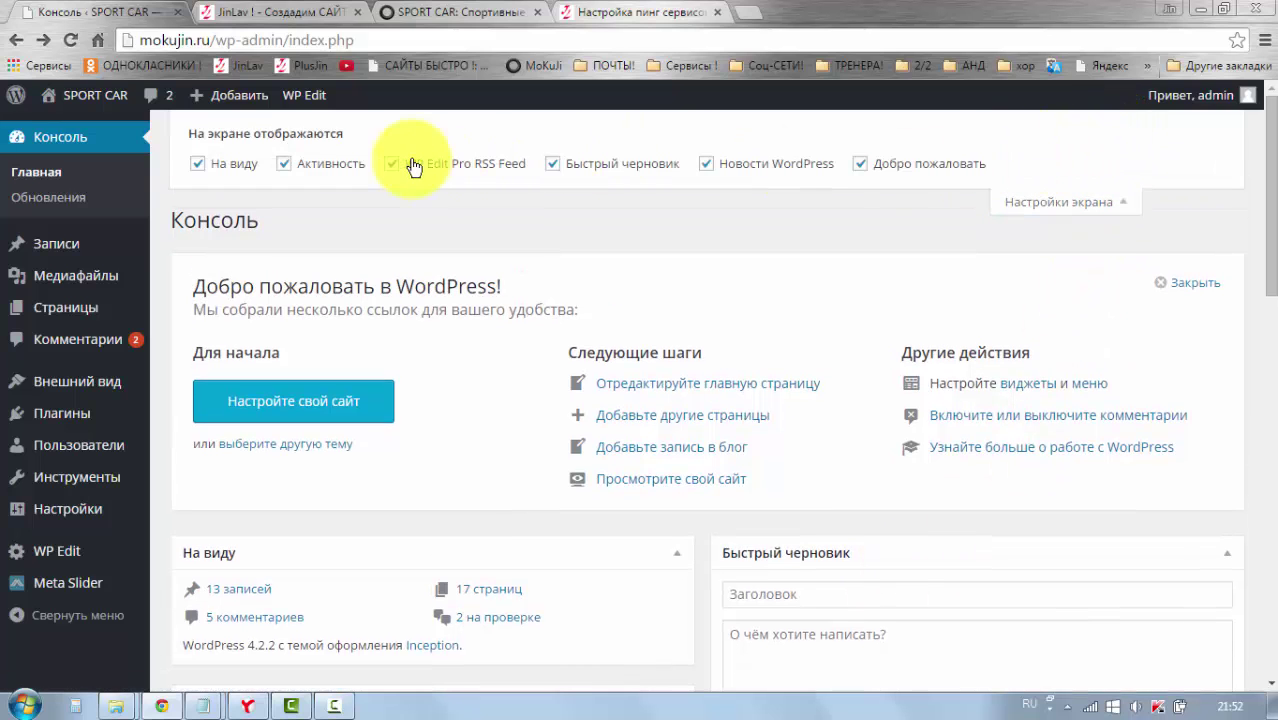
scroll(819, 309, "down", 2)
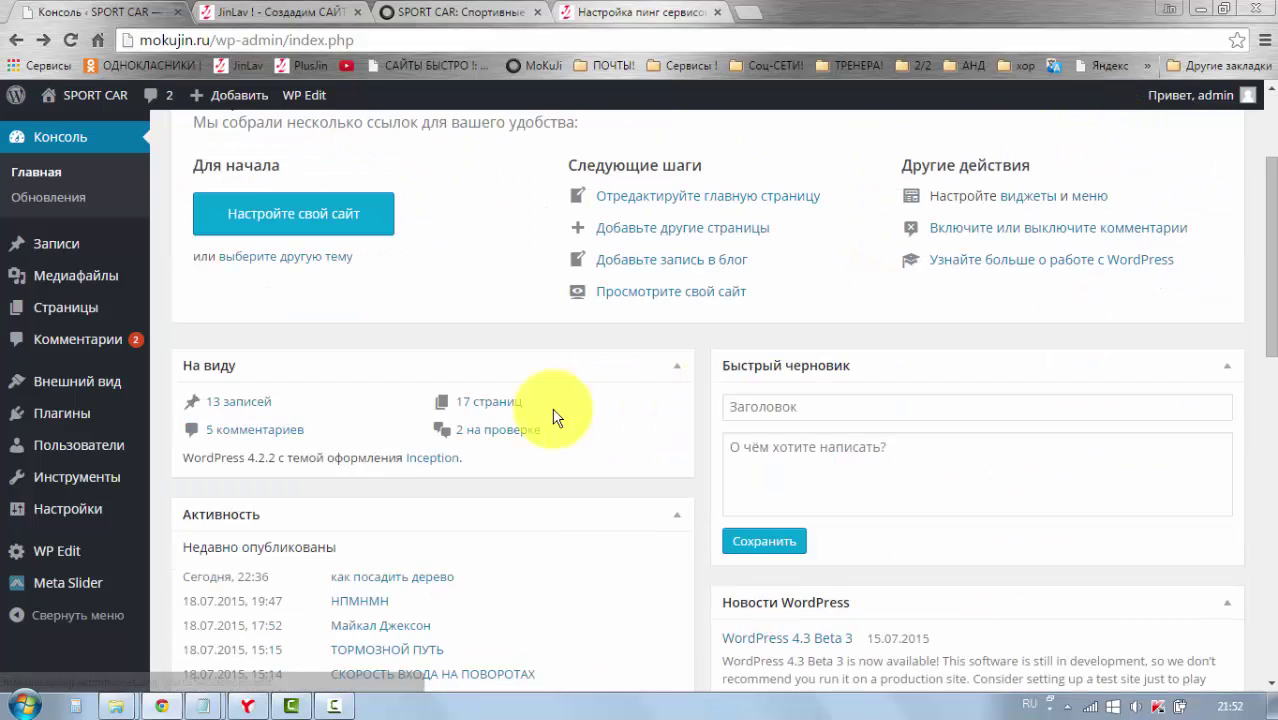
scroll(870, 460, "up", 2)
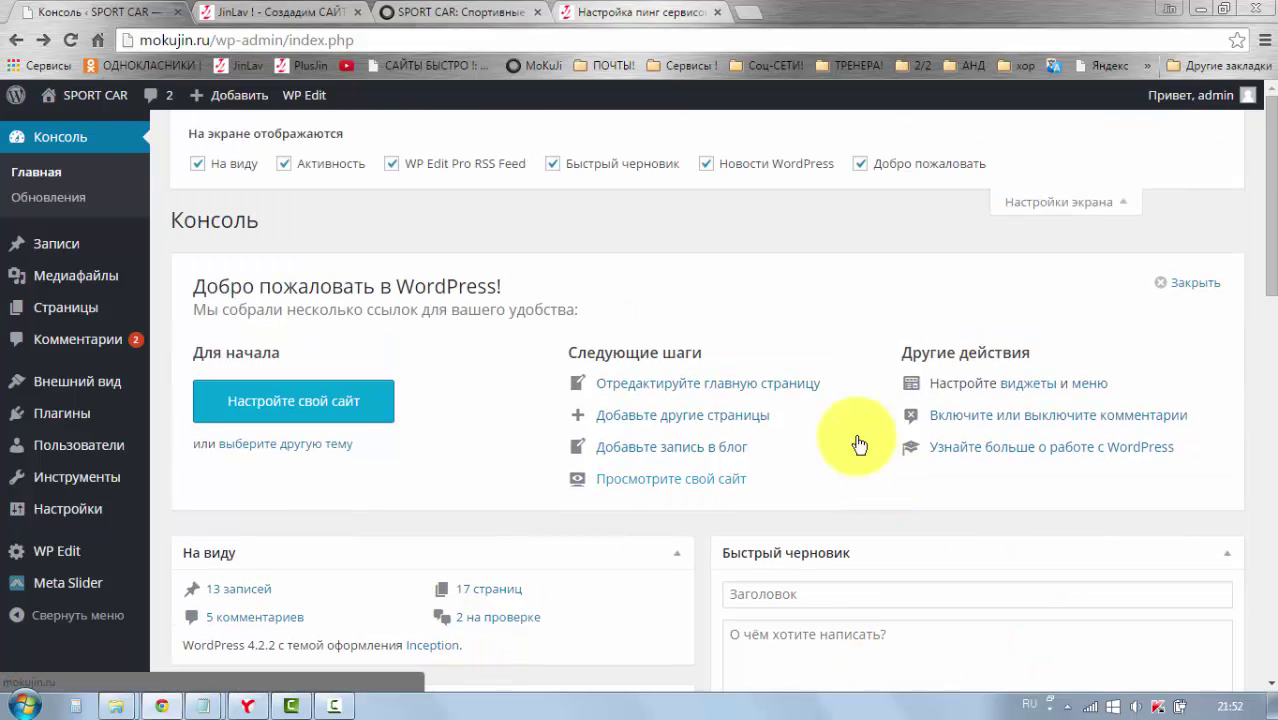
left_click(707, 164)
scroll(776, 291, "down", 5)
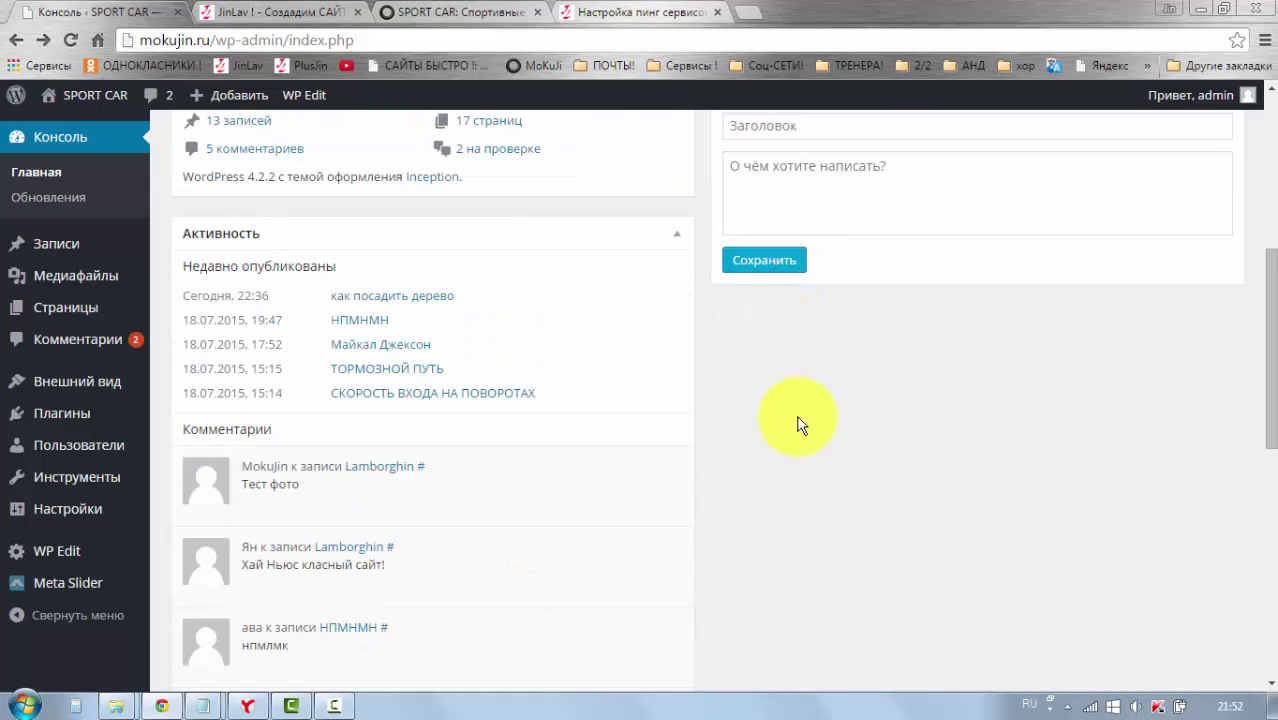
scroll(855, 310, "up", 5)
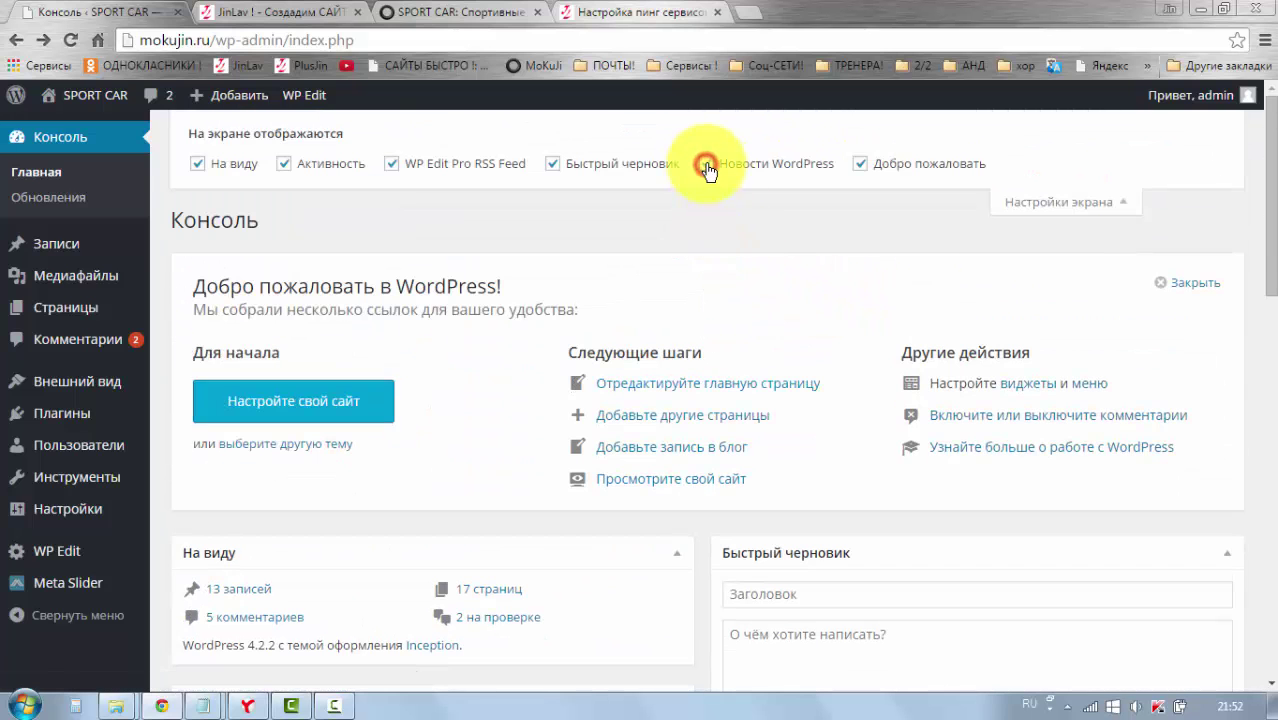
scroll(884, 491, "down", 5)
scroll(887, 397, "up", 5)
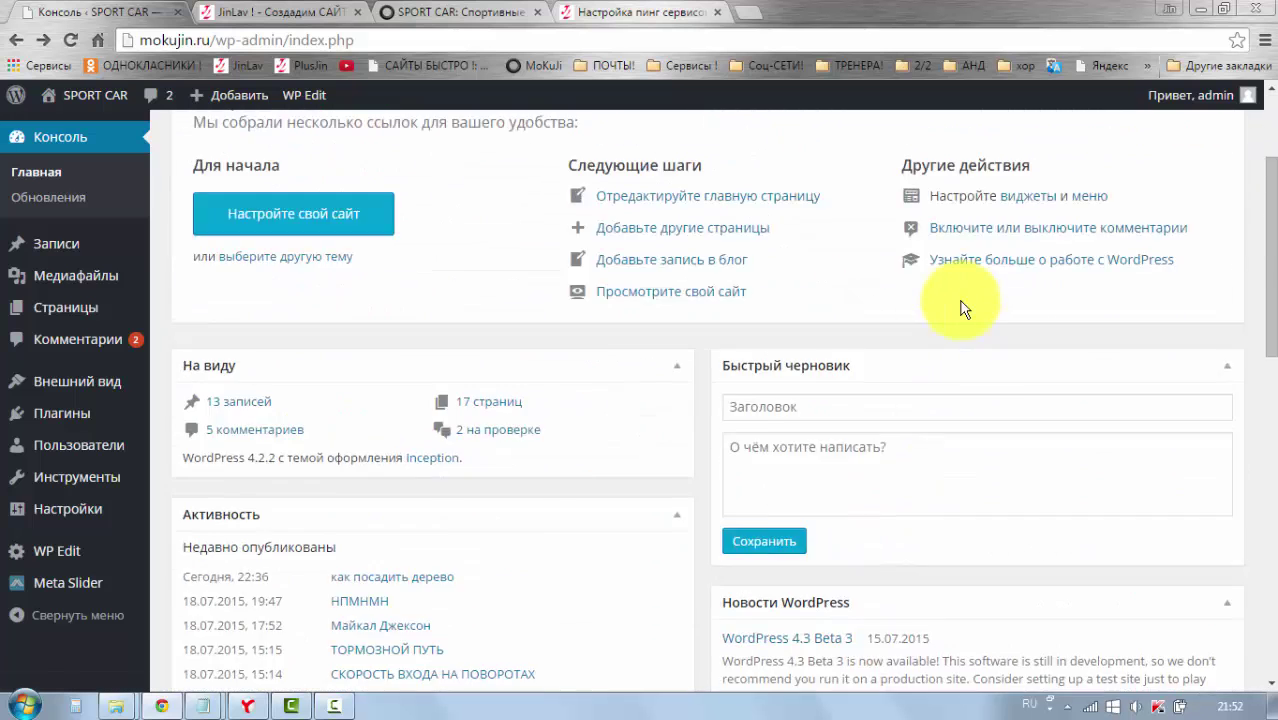
left_click(1052, 203)
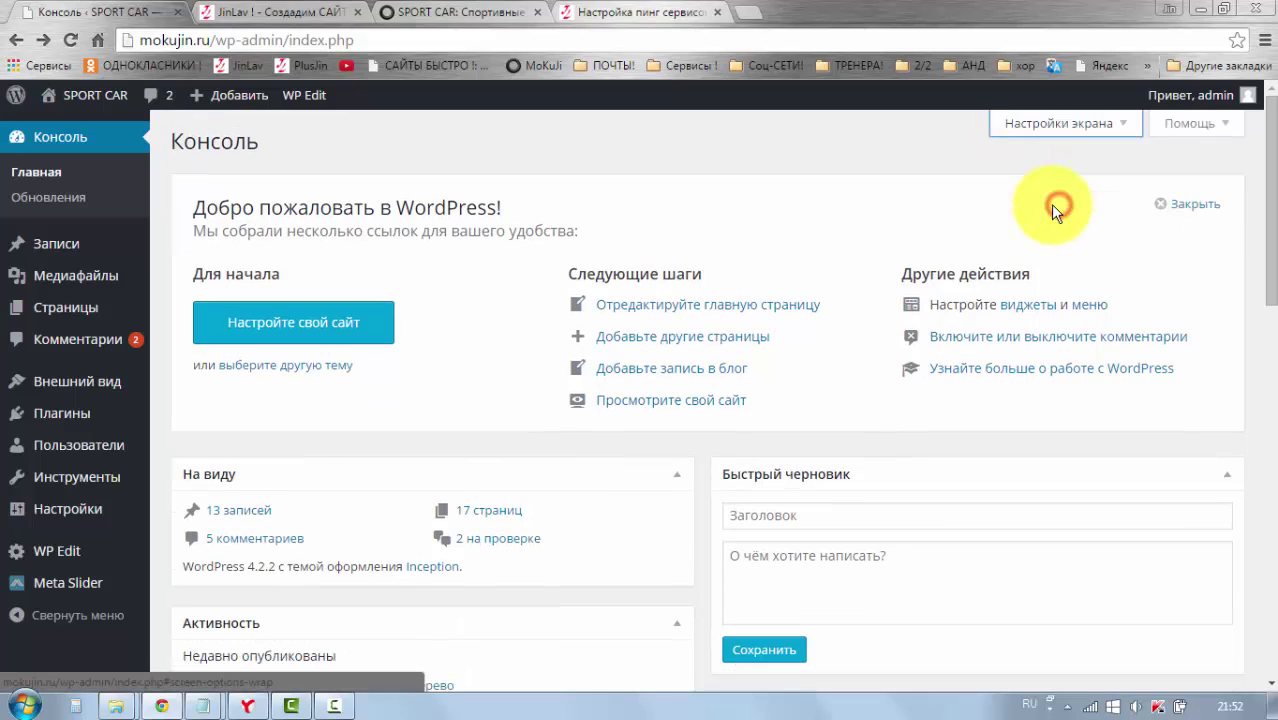
Step: View the Навигация, Разметка and Текст help topics, then go to Записи > Все записи
left_click(1193, 124)
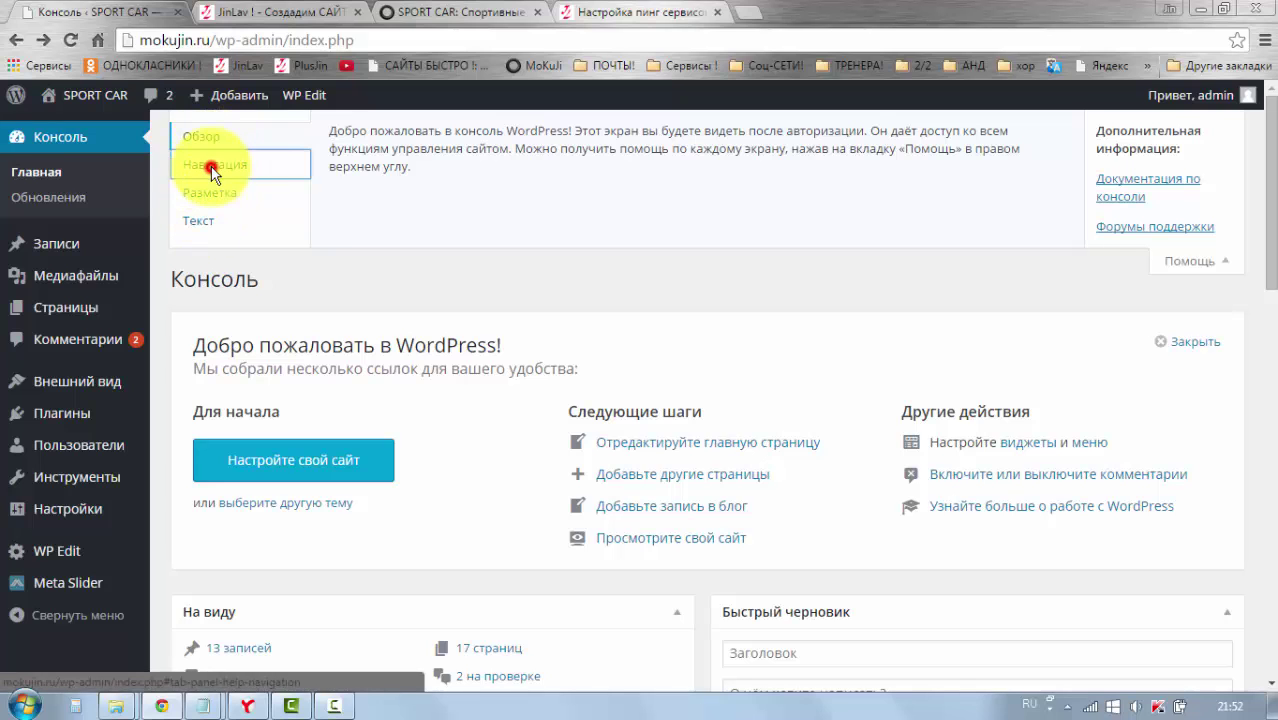
left_click(212, 168)
left_click(213, 194)
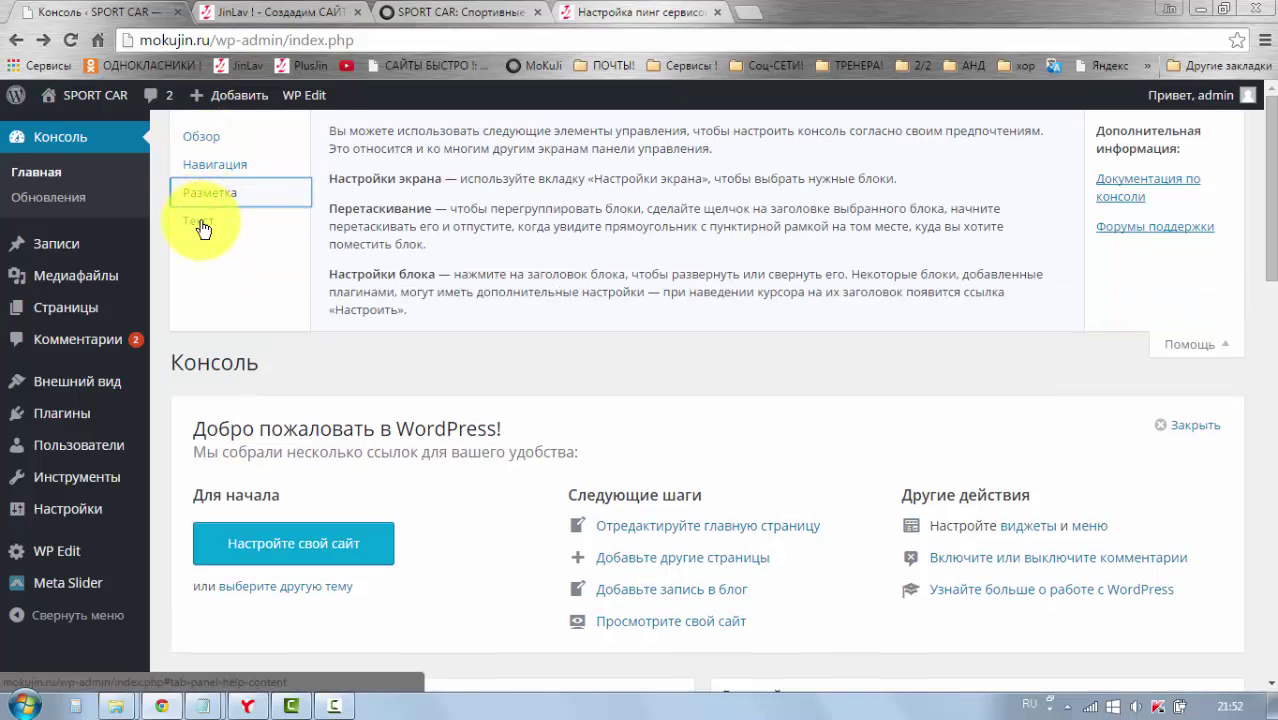
left_click(200, 222)
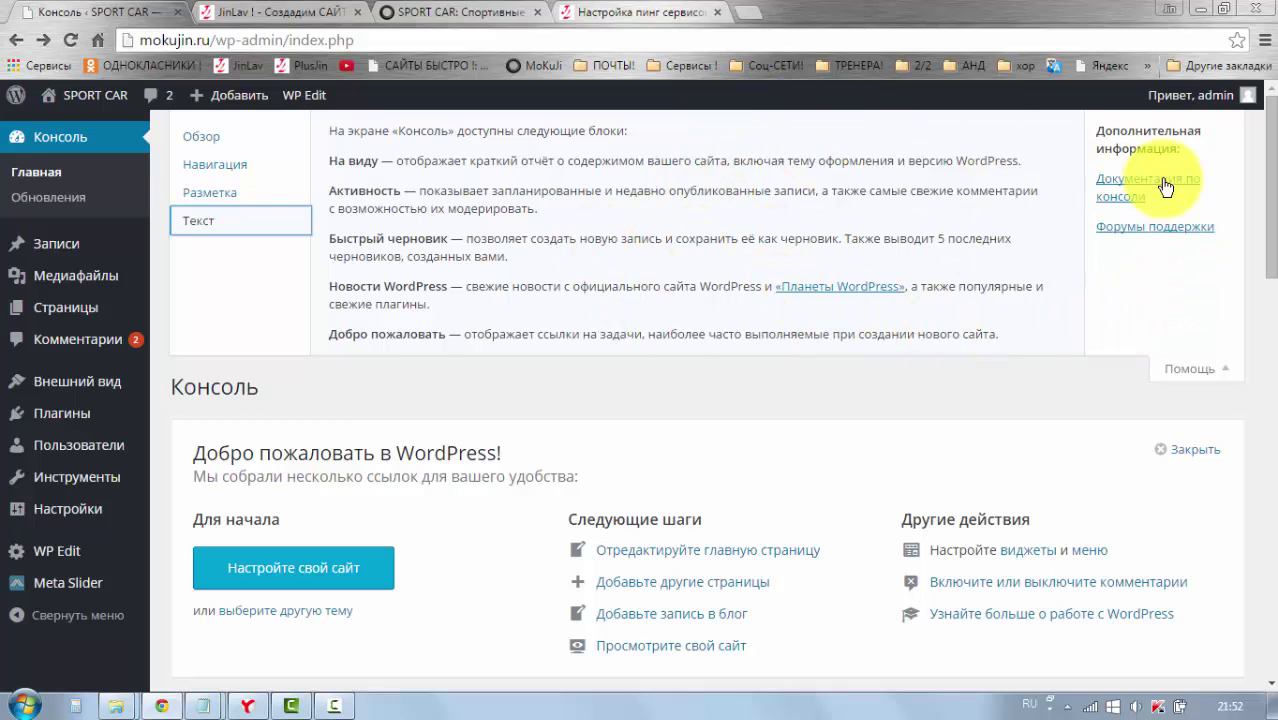
left_click(1210, 368)
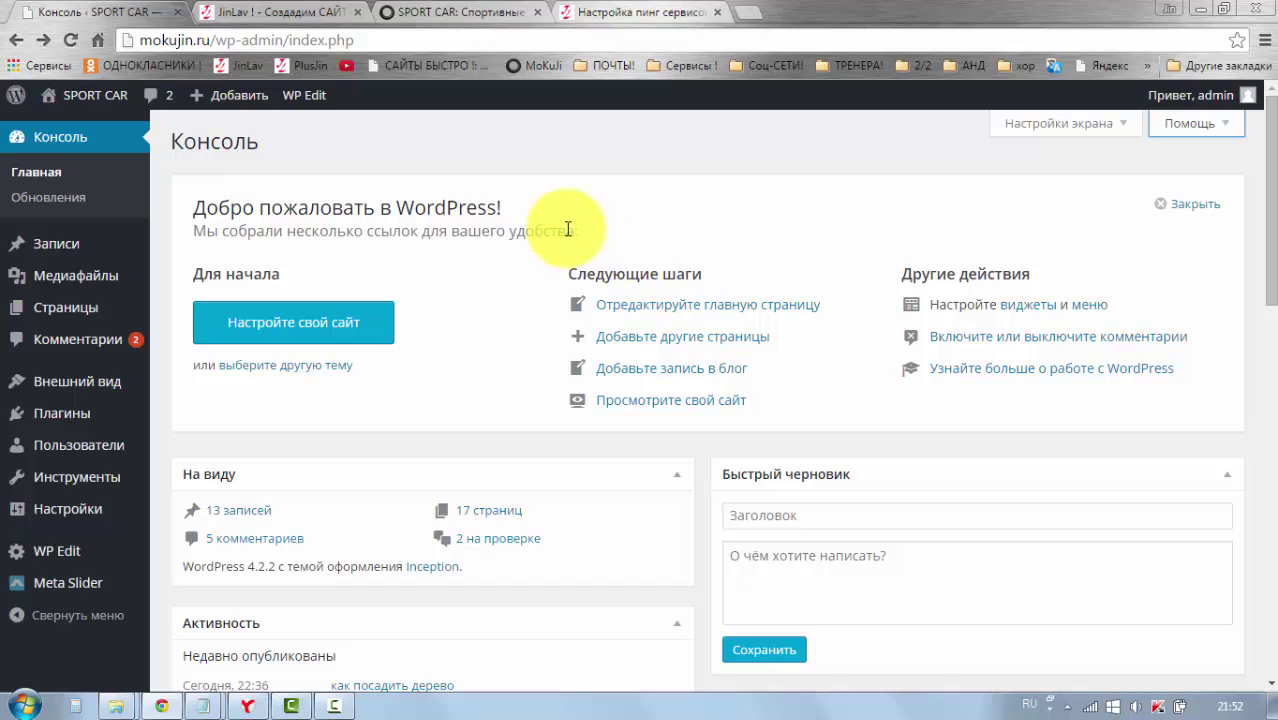
mouse_move(40, 244)
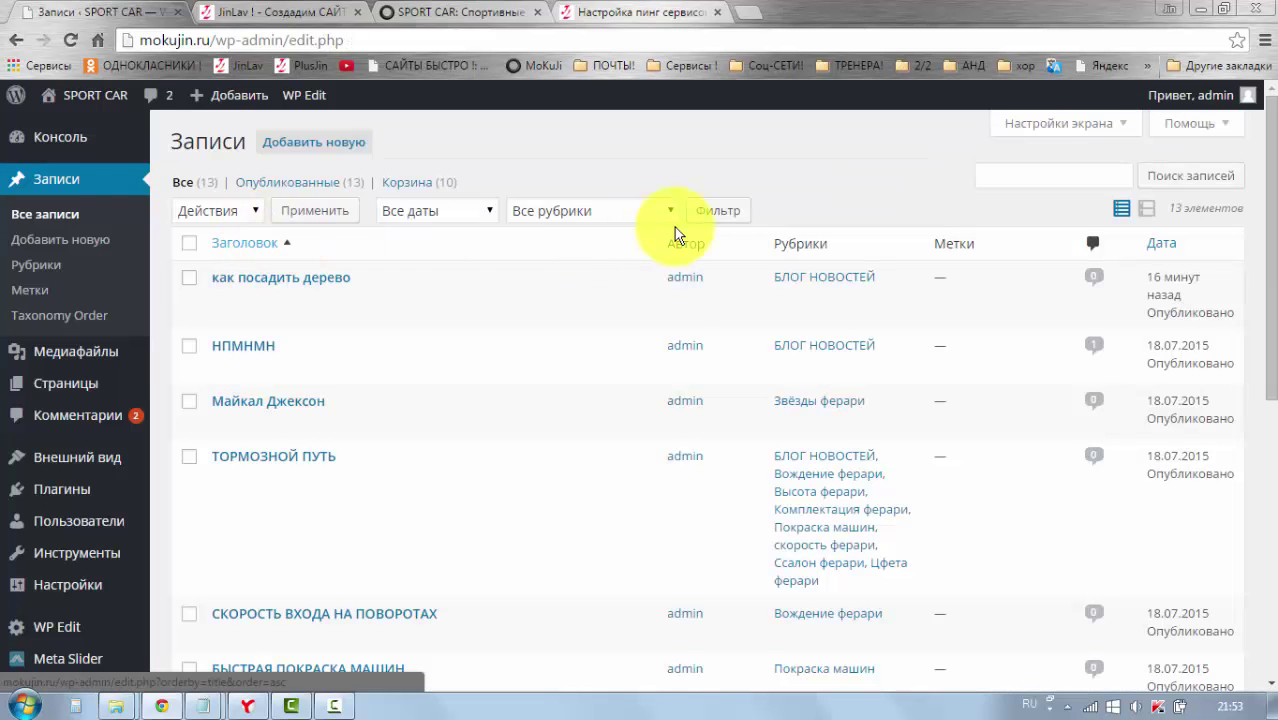
scroll(837, 239, "down", 1)
scroll(835, 241, "up", 1)
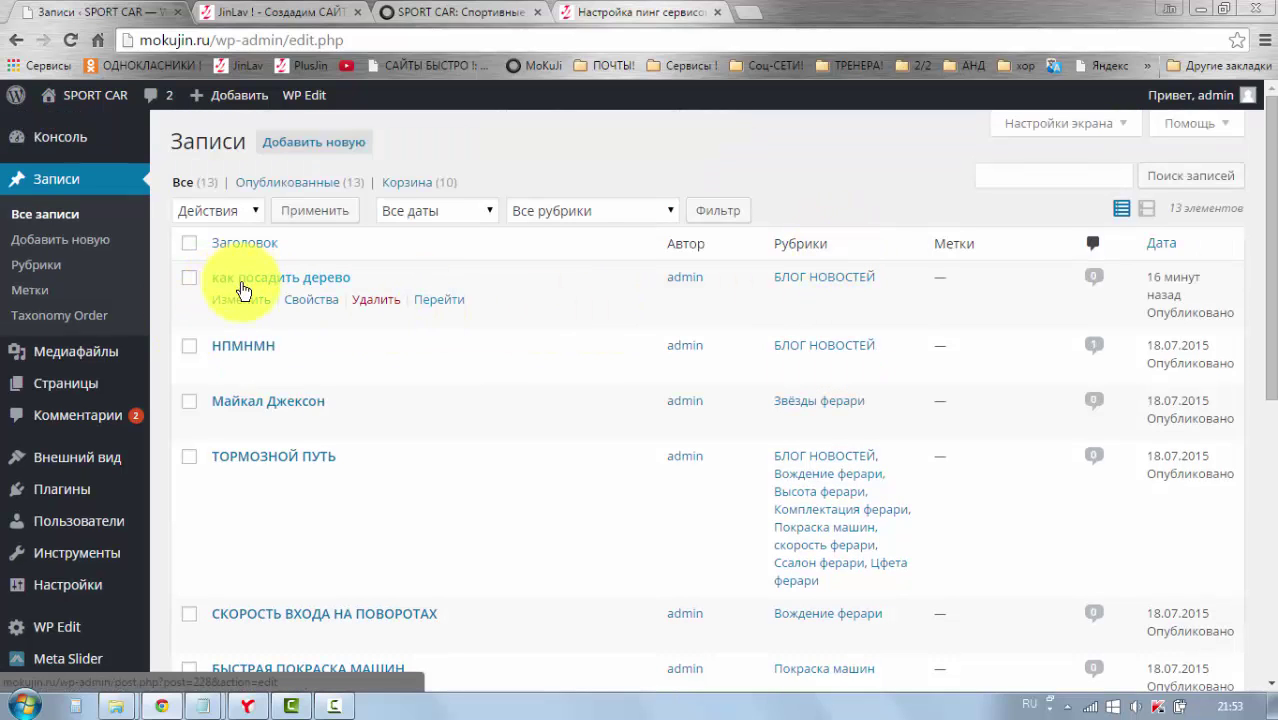
scroll(277, 480, "down", 6)
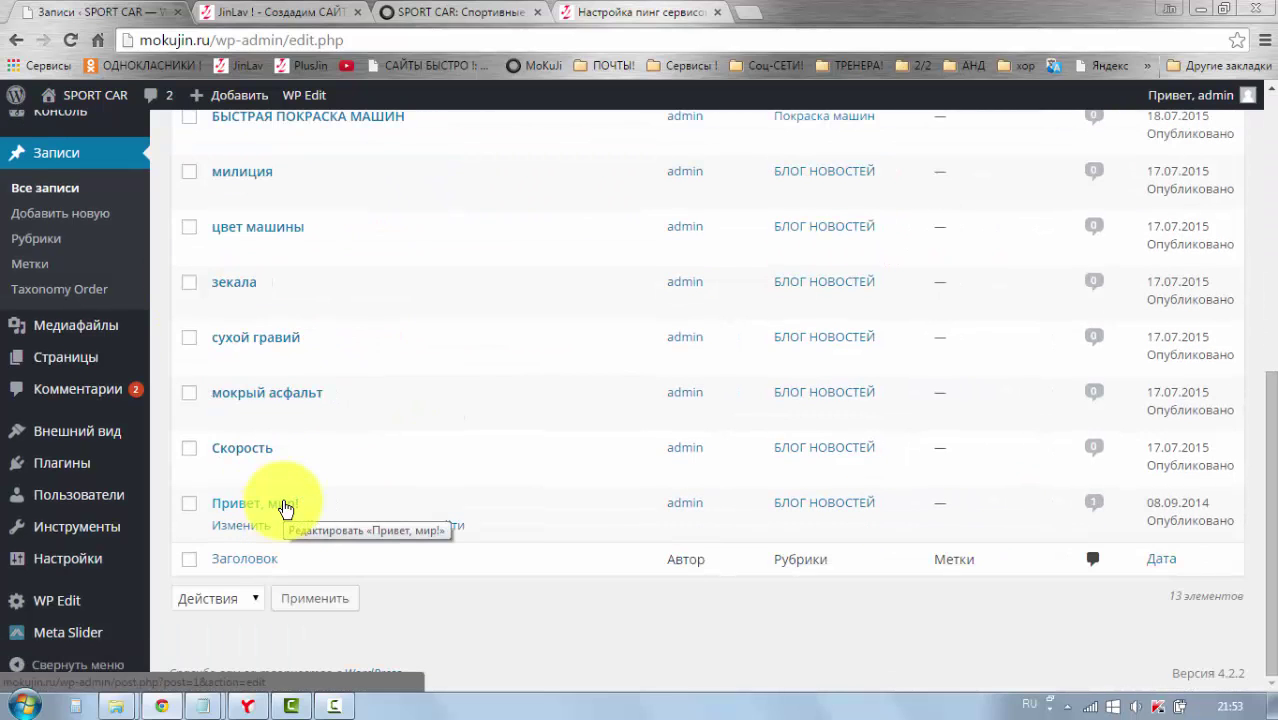
scroll(283, 505, "up", 6)
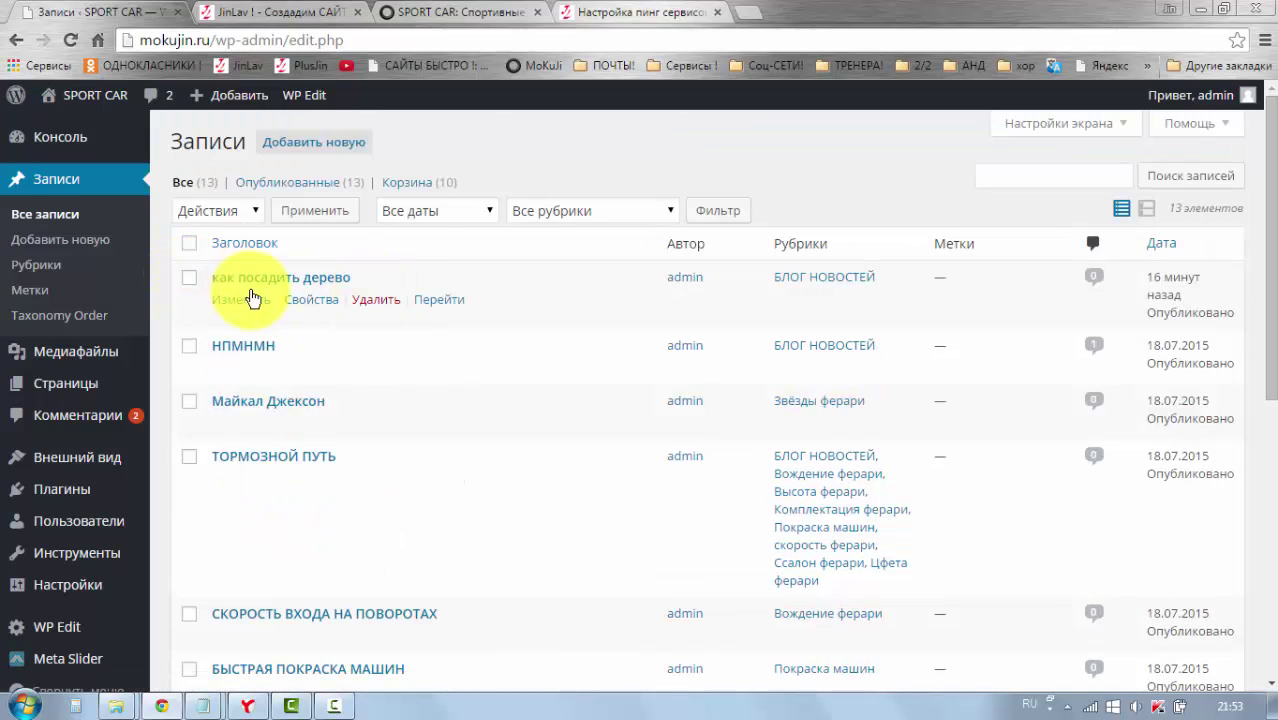
scroll(257, 380, "down", 6)
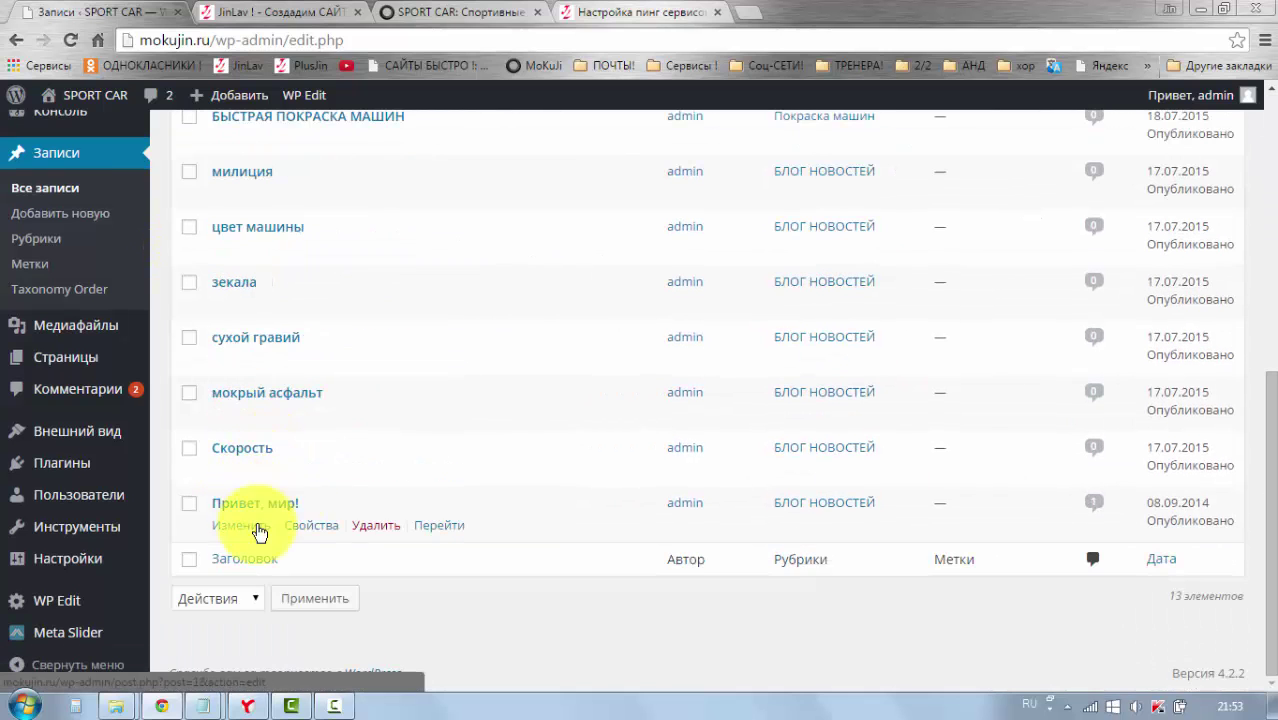
scroll(733, 391, "up", 6)
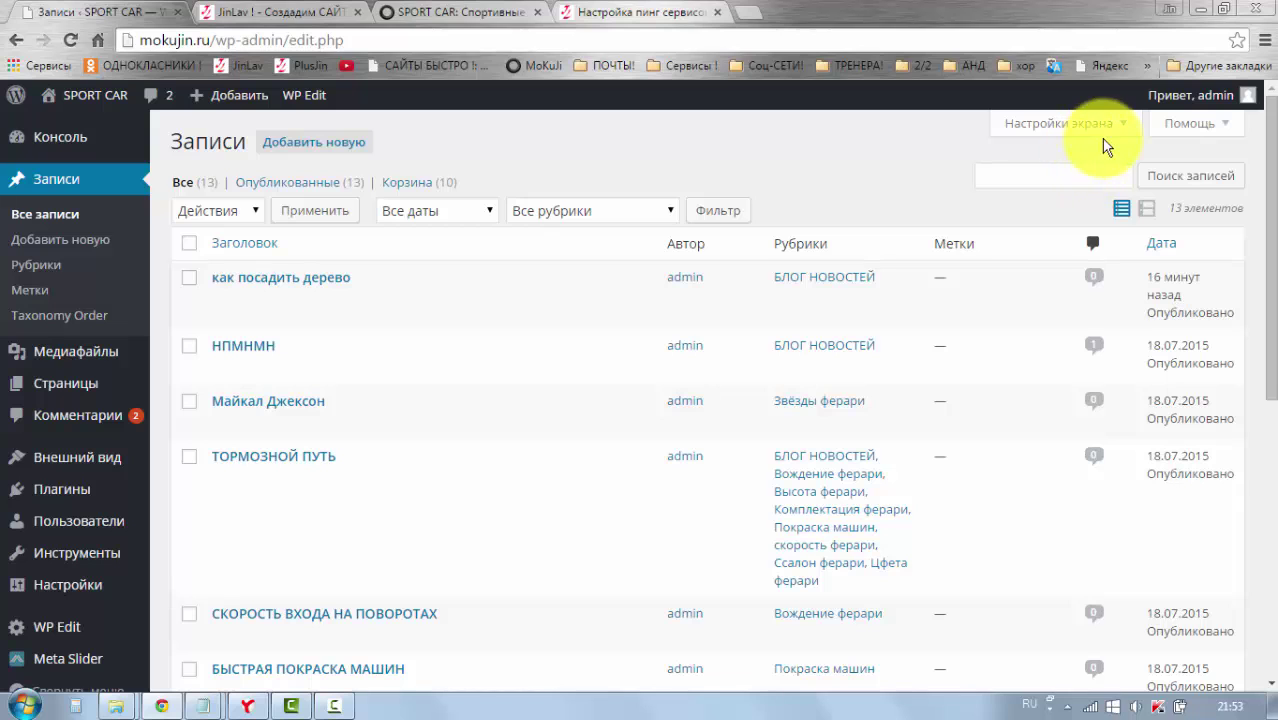
Step: Set the posts list to 5 items per page in Screen Options and apply
left_click(1121, 131)
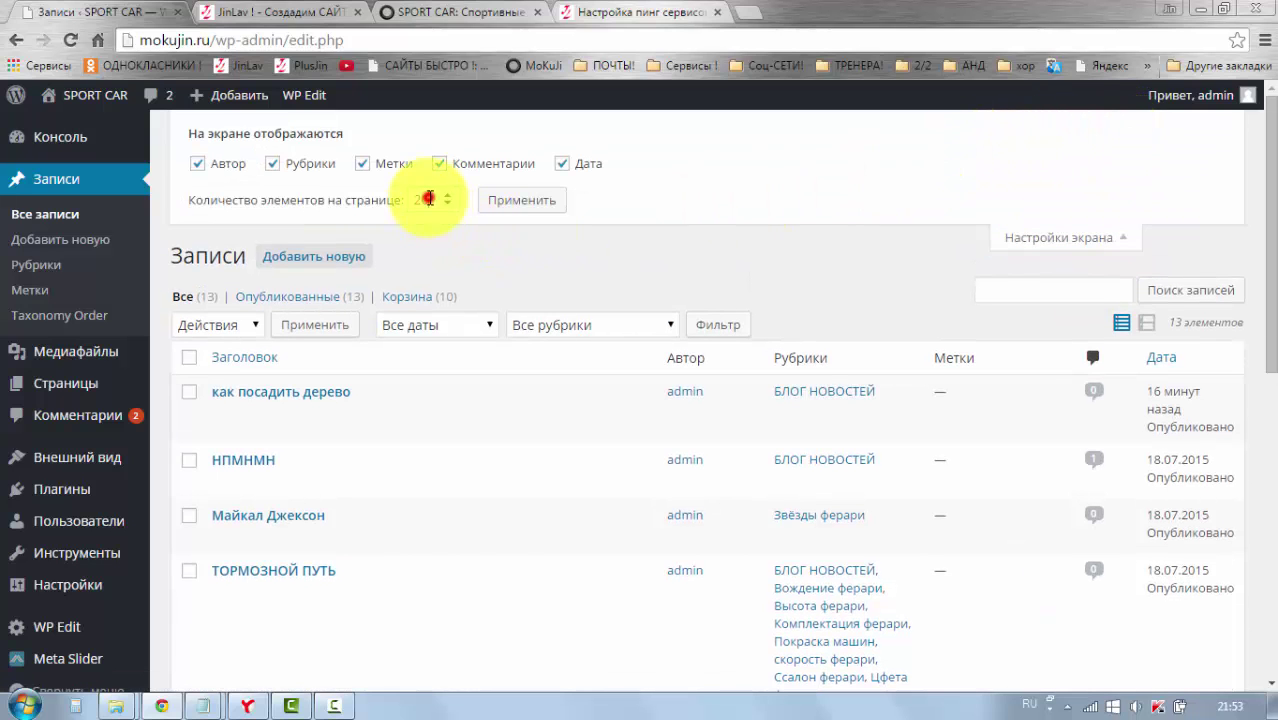
left_click(428, 198)
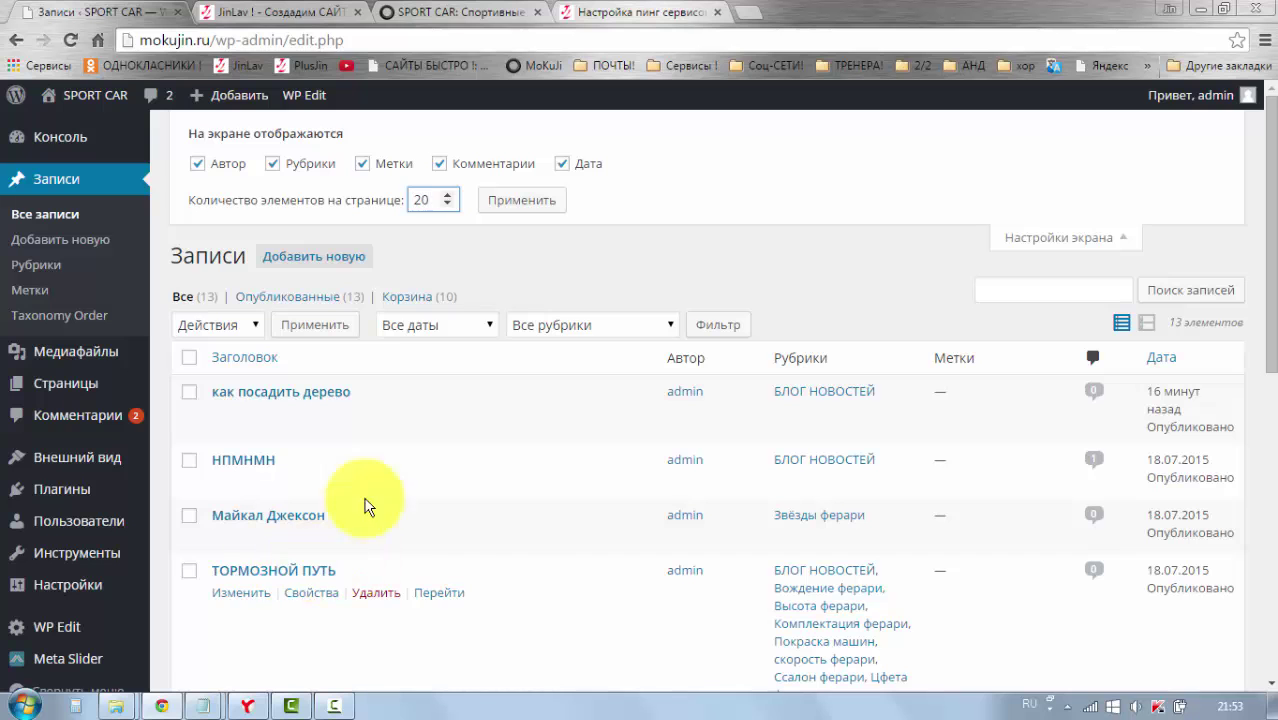
scroll(465, 405, "down", 7)
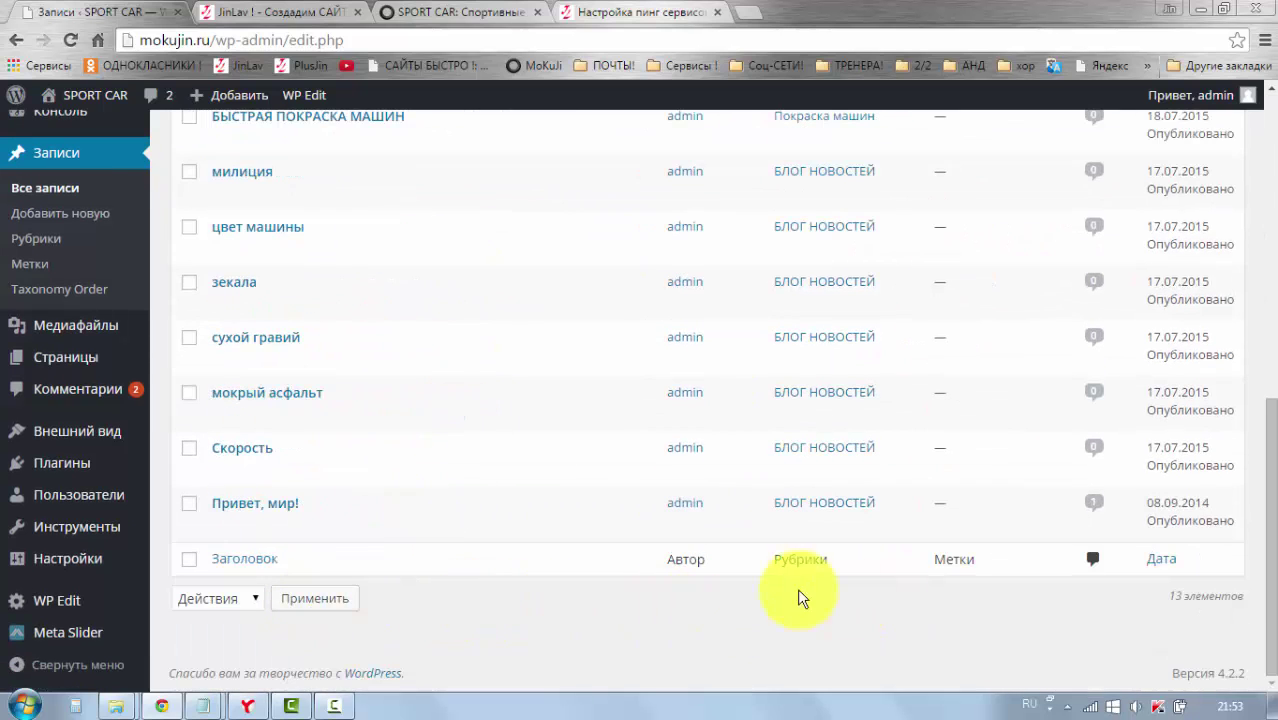
scroll(700, 550, "up", 10)
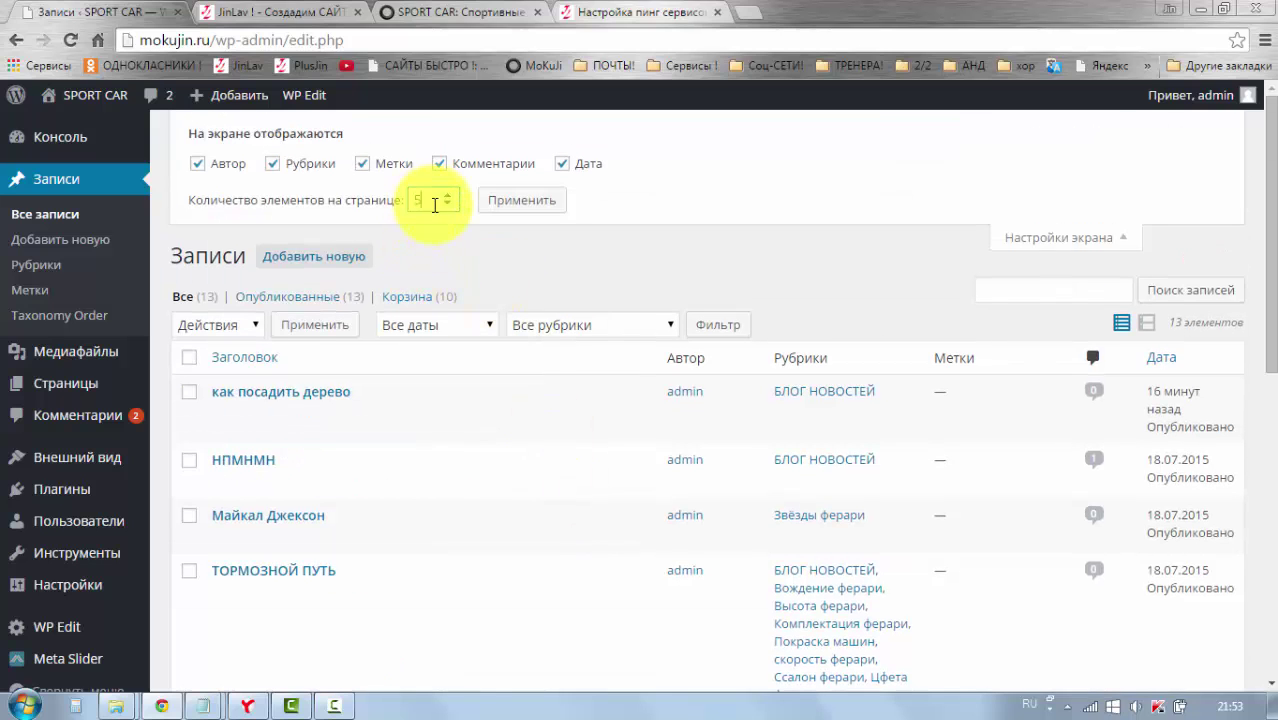
left_click(528, 203)
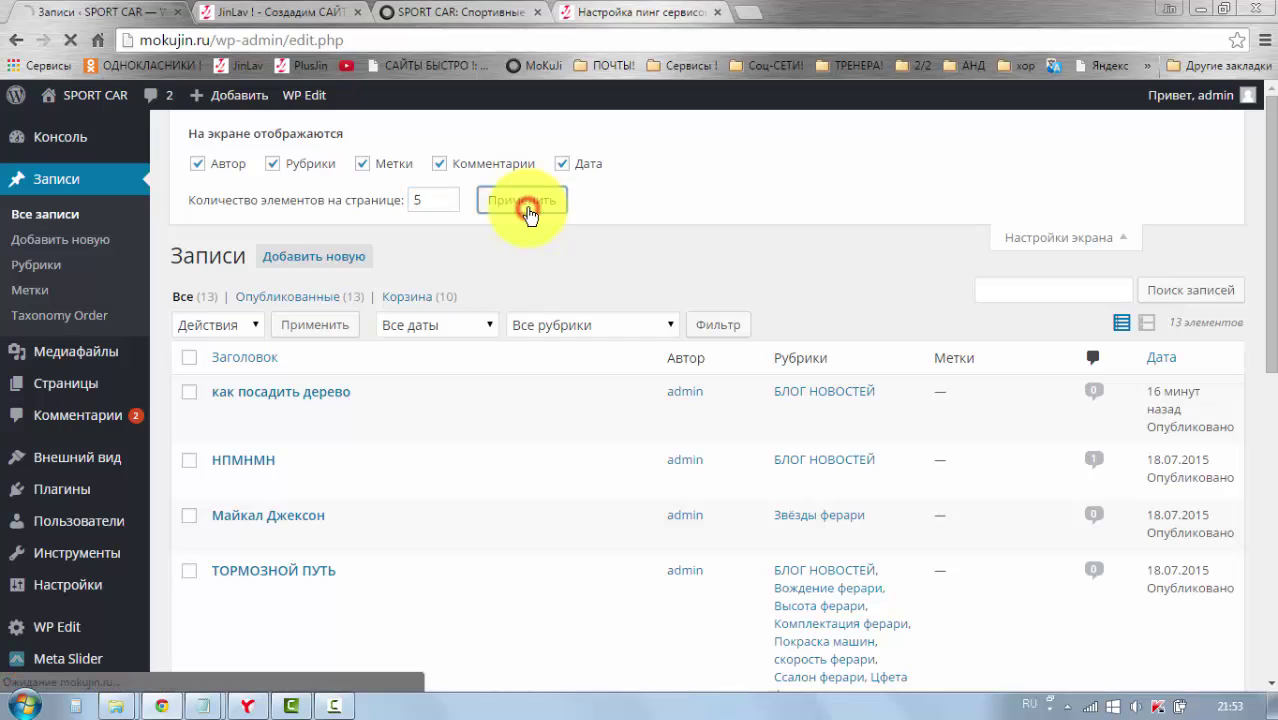
scroll(622, 271, "down", 3)
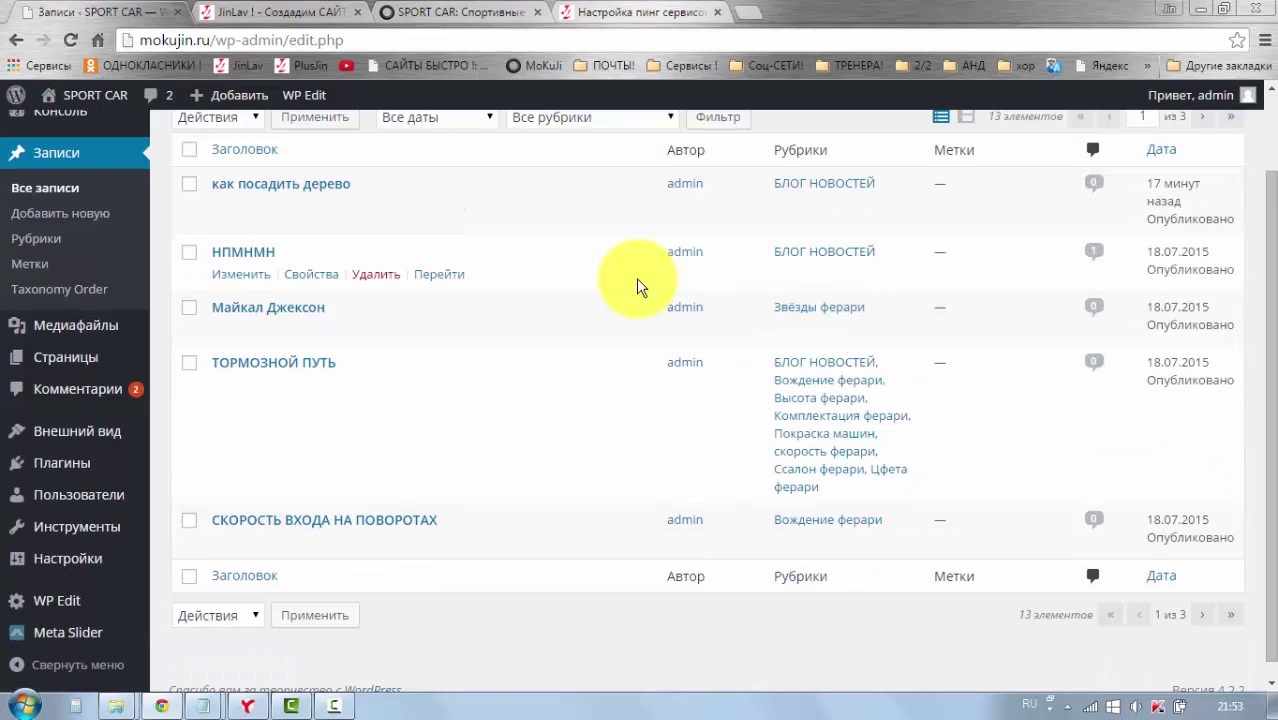
scroll(532, 390, "up", 2)
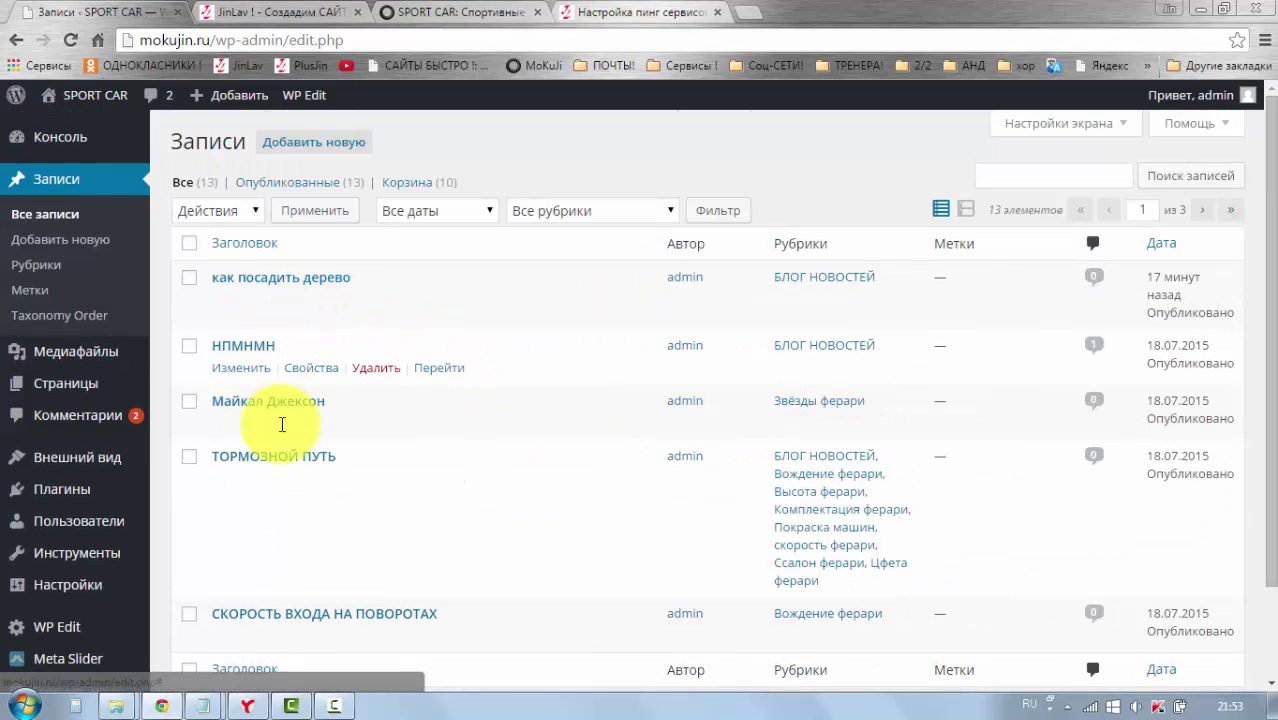
scroll(310, 520, "down", 2)
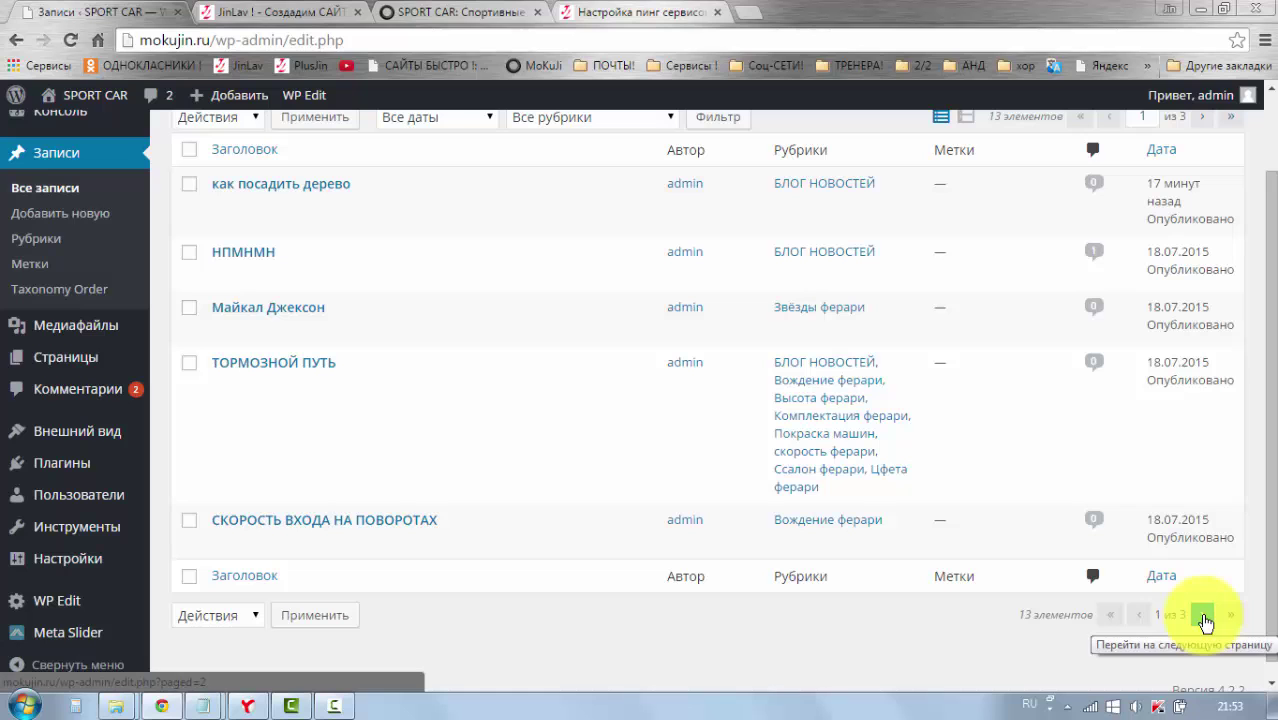
scroll(627, 314, "up", 2)
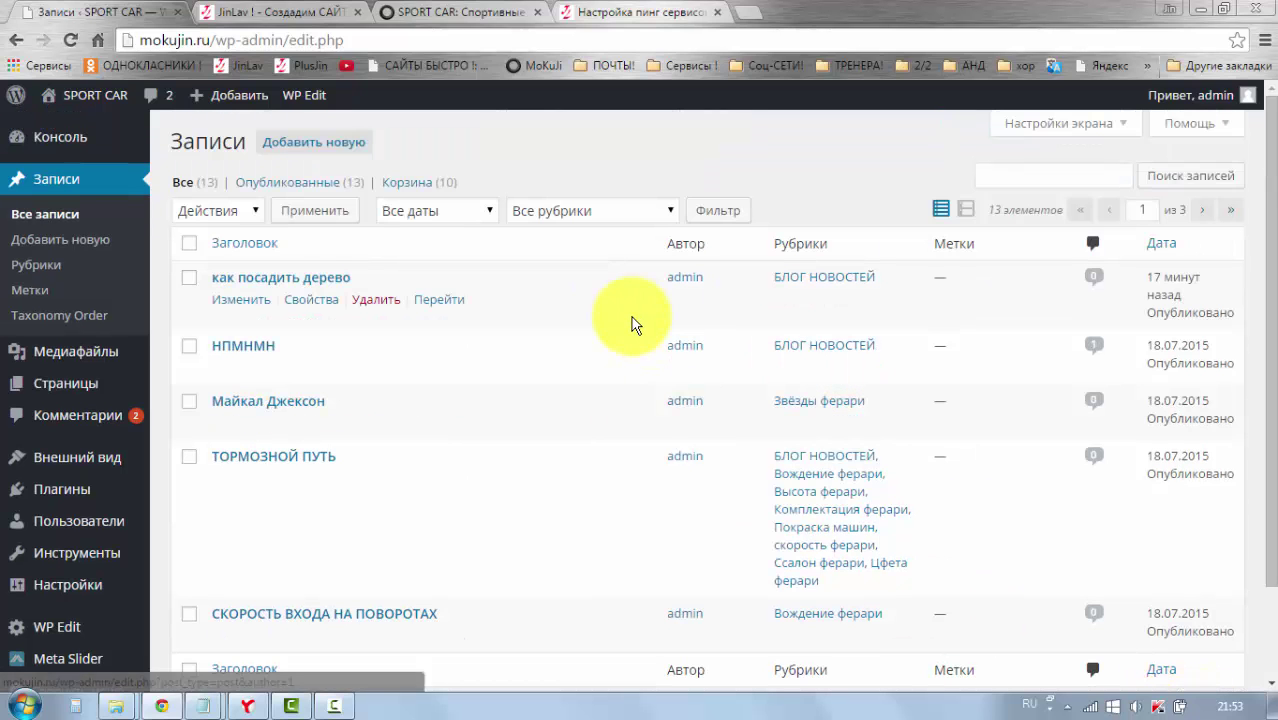
Step: Reopen Screen Options to check the 5-per-page setting, then close it
left_click(1104, 122)
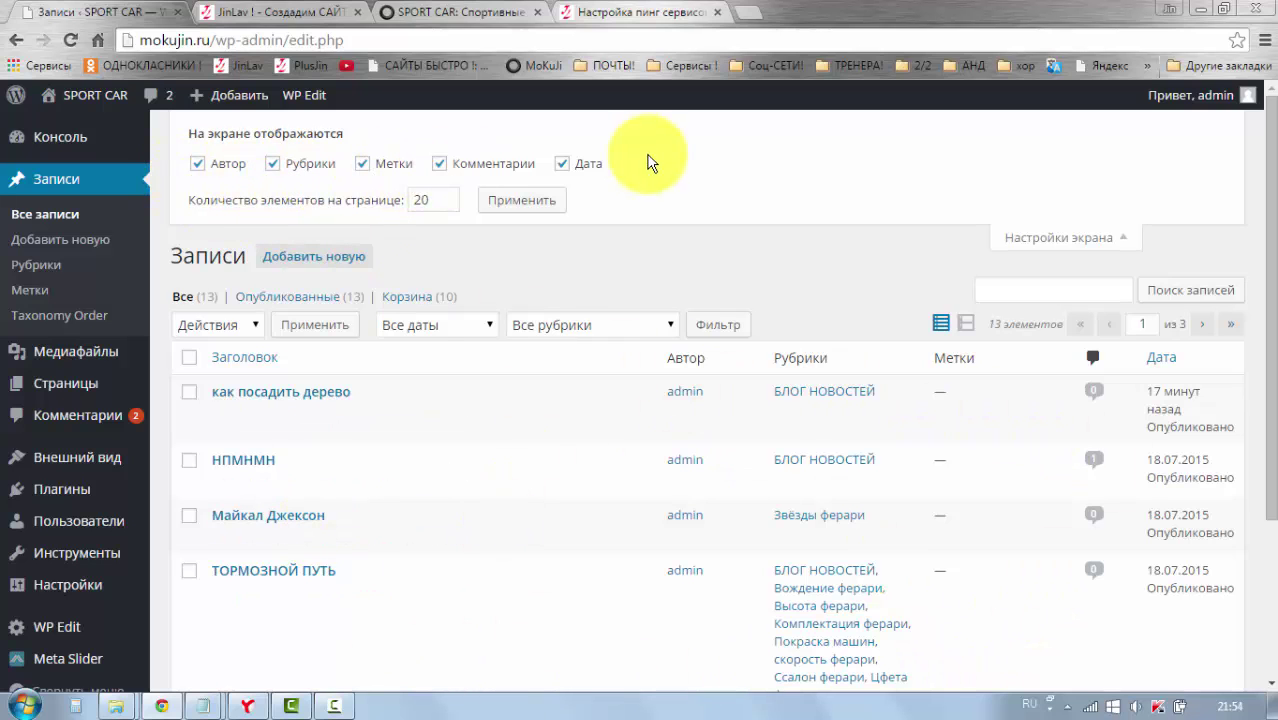
left_click(1063, 245)
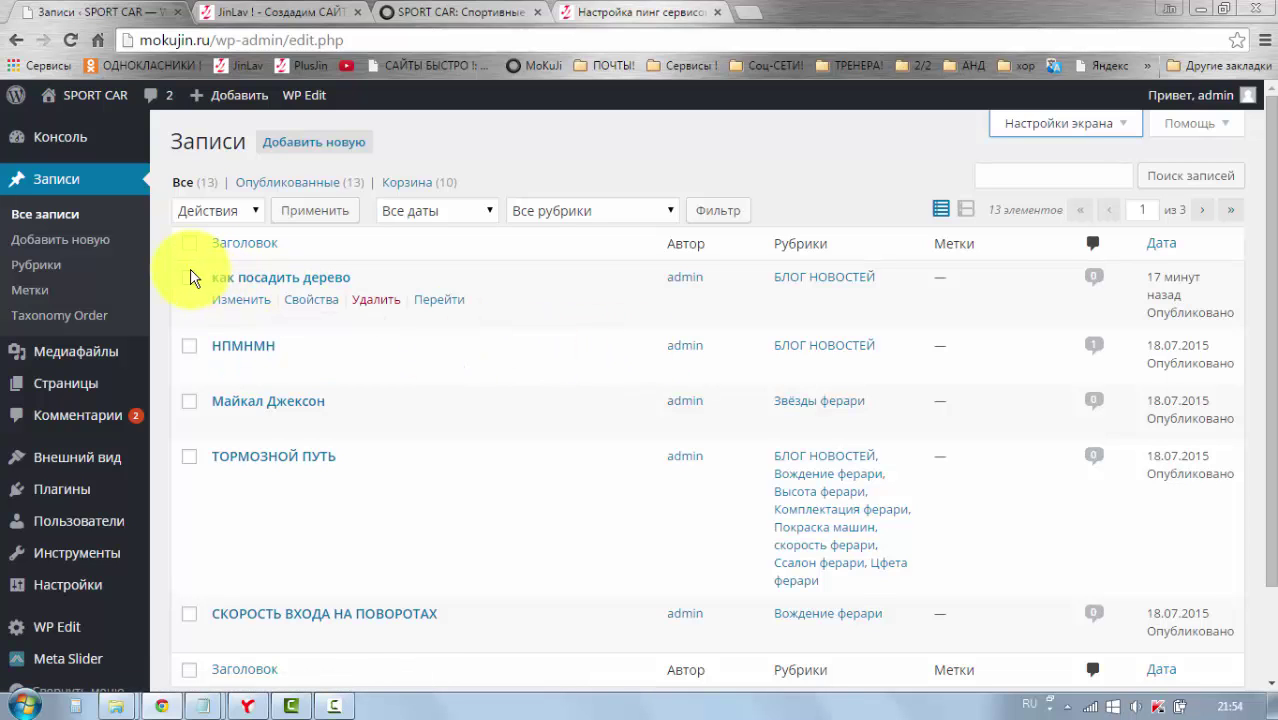
scroll(274, 365, "down", 2)
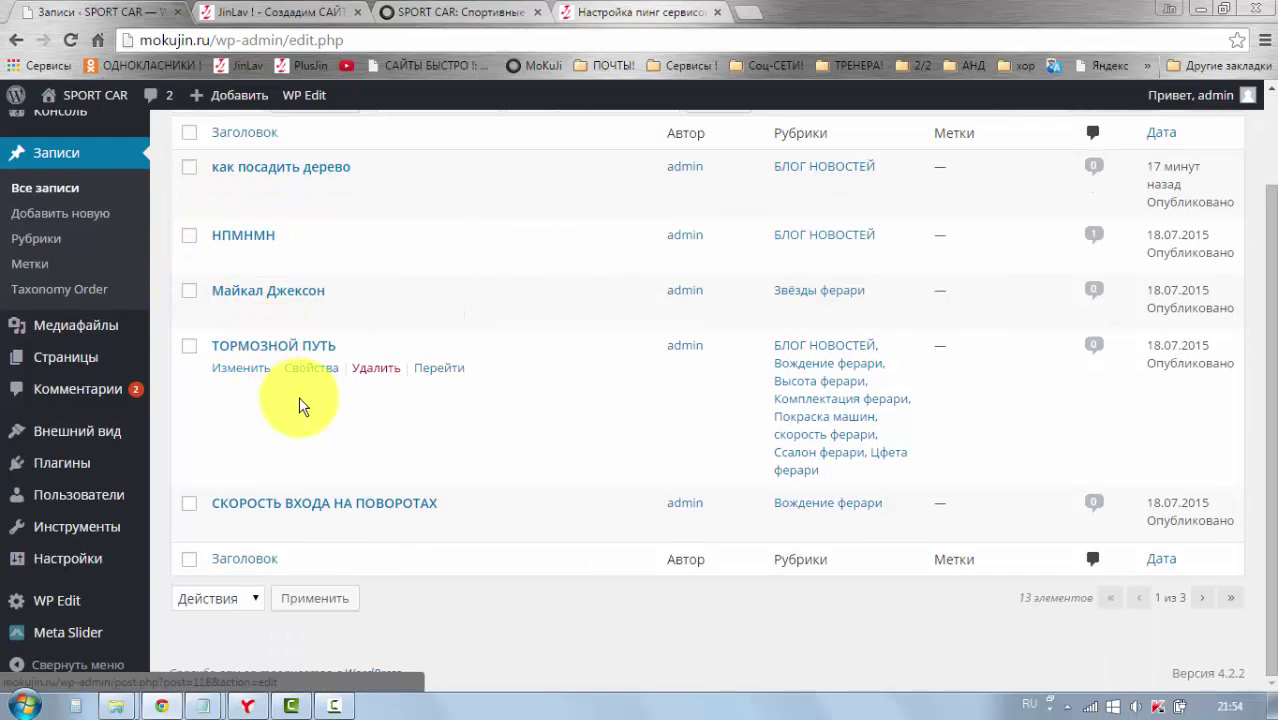
scroll(296, 402, "up", 2)
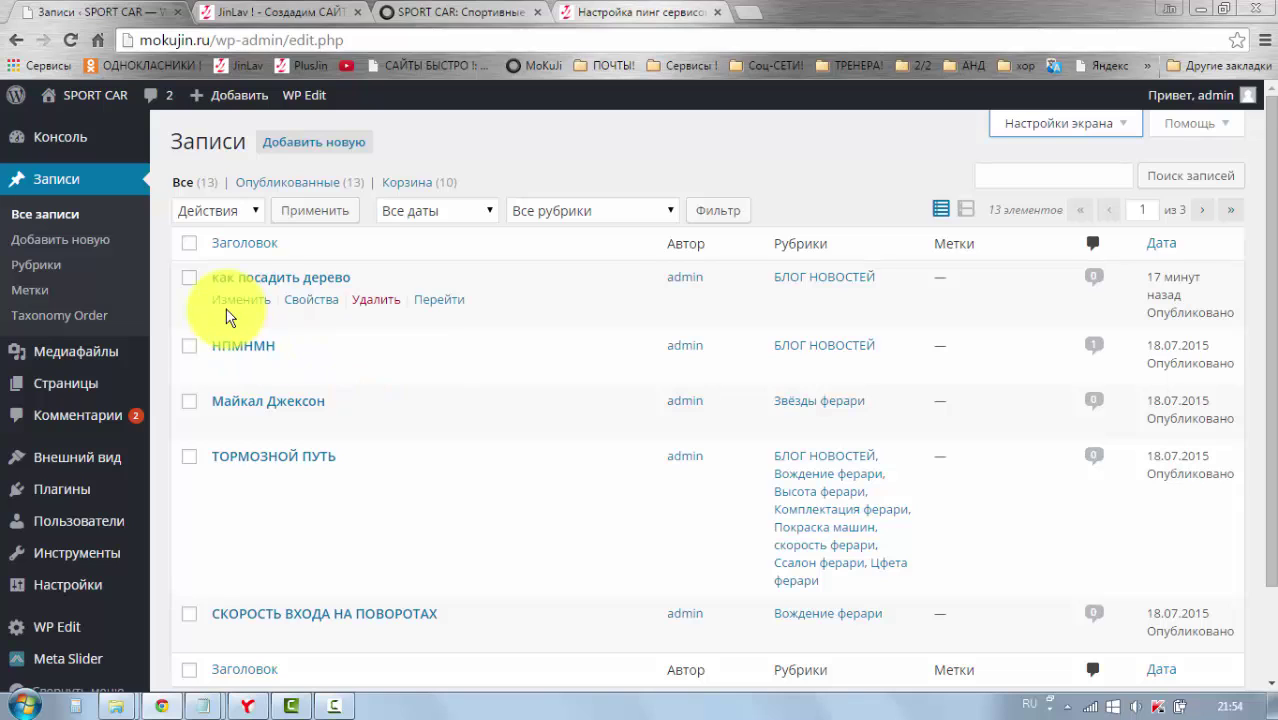
Step: Tick НПМНМН and Майкал Джексон, pick the Удалить bulk action, then untick both
left_click(189, 346)
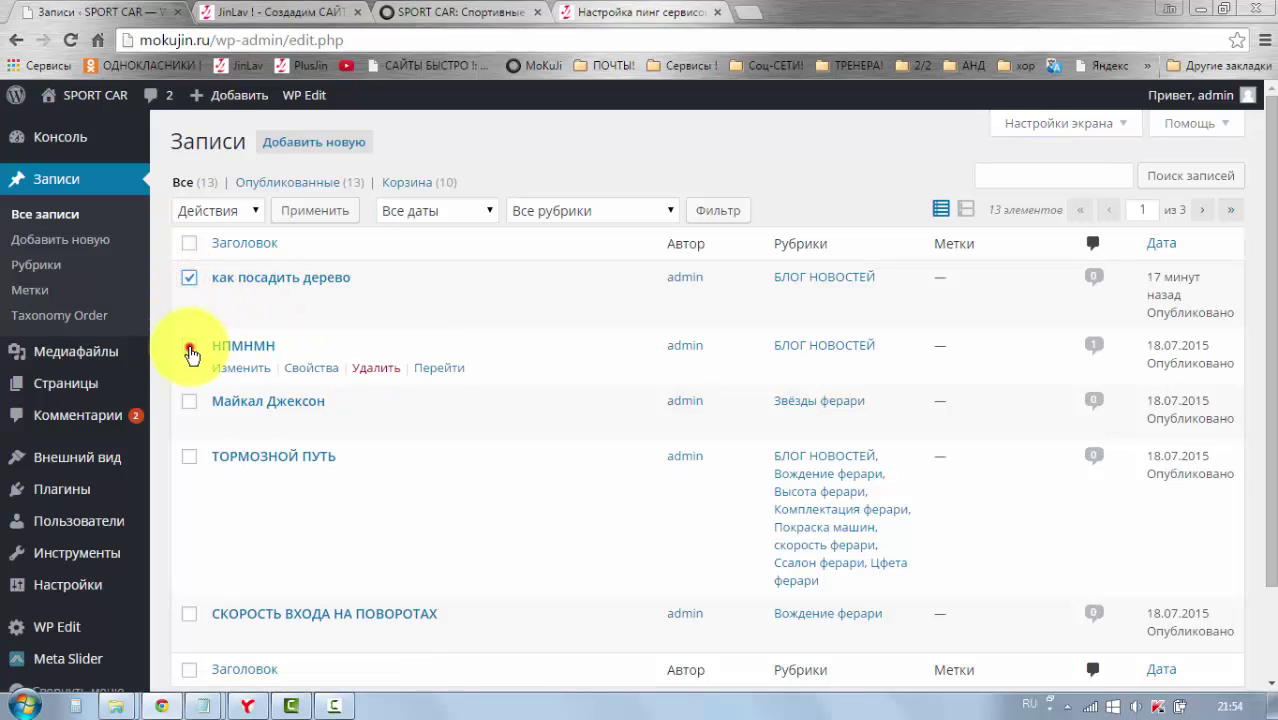
left_click(190, 401)
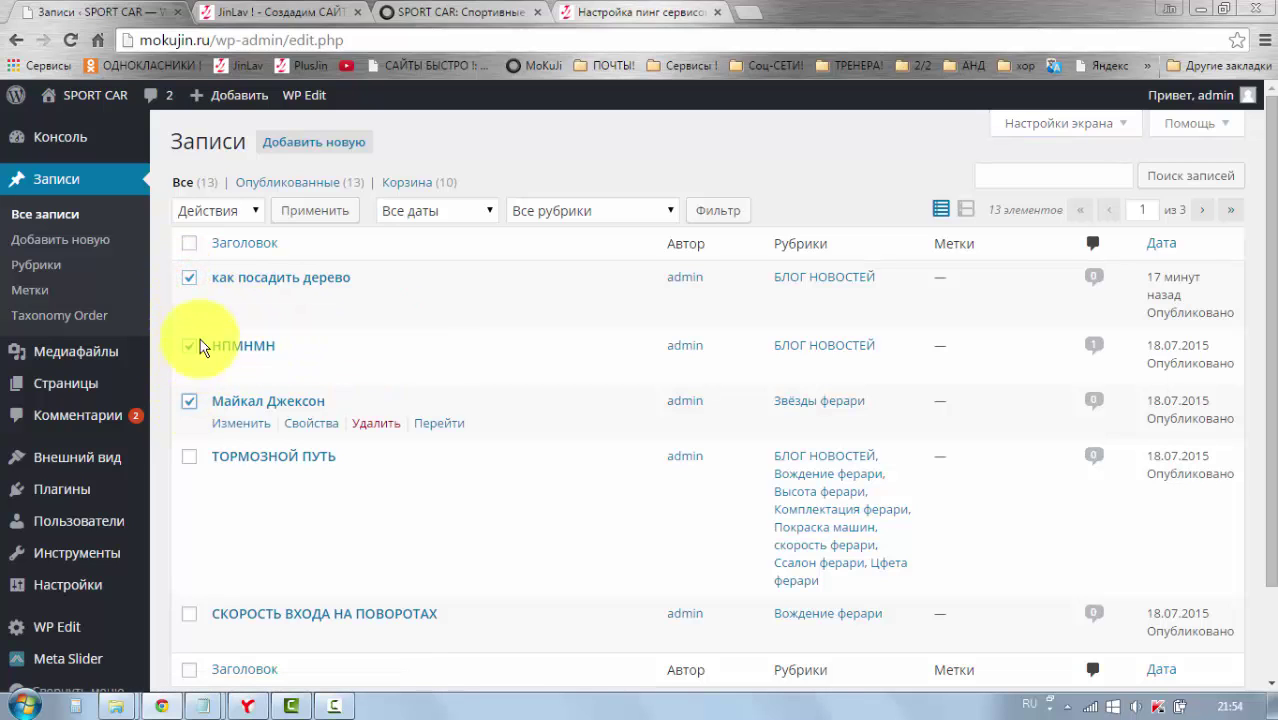
left_click(252, 212)
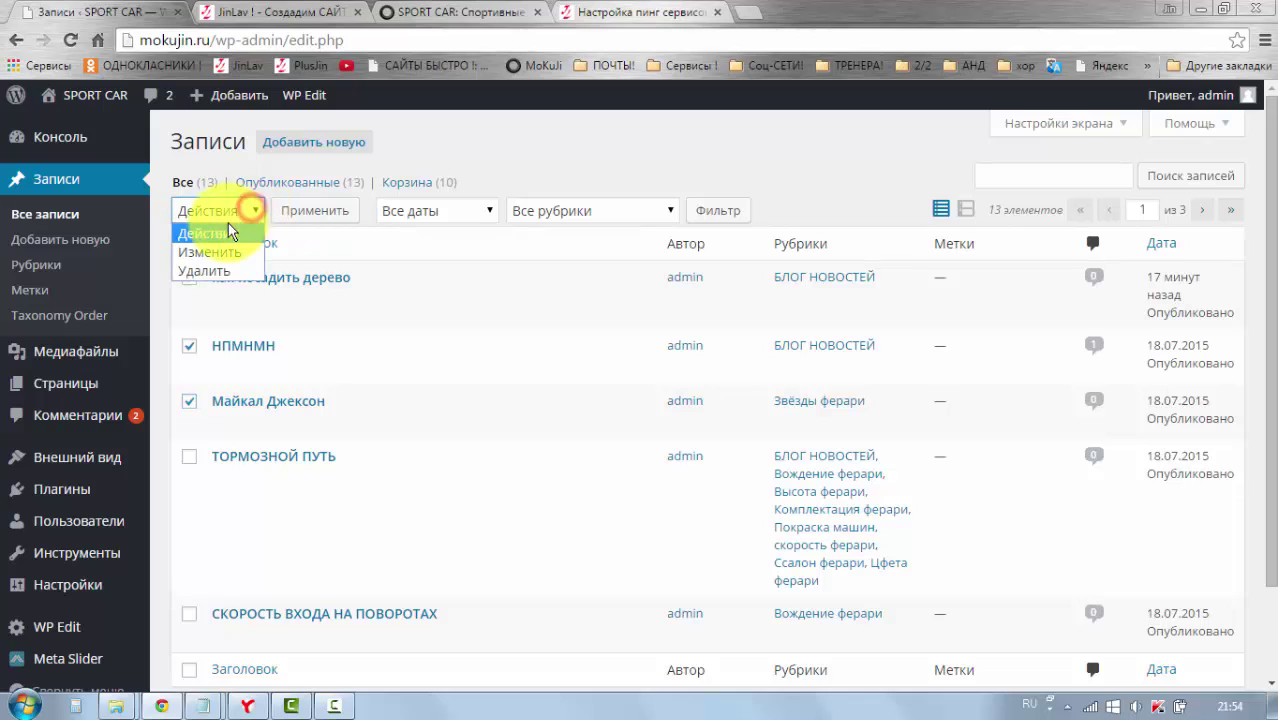
left_click(208, 272)
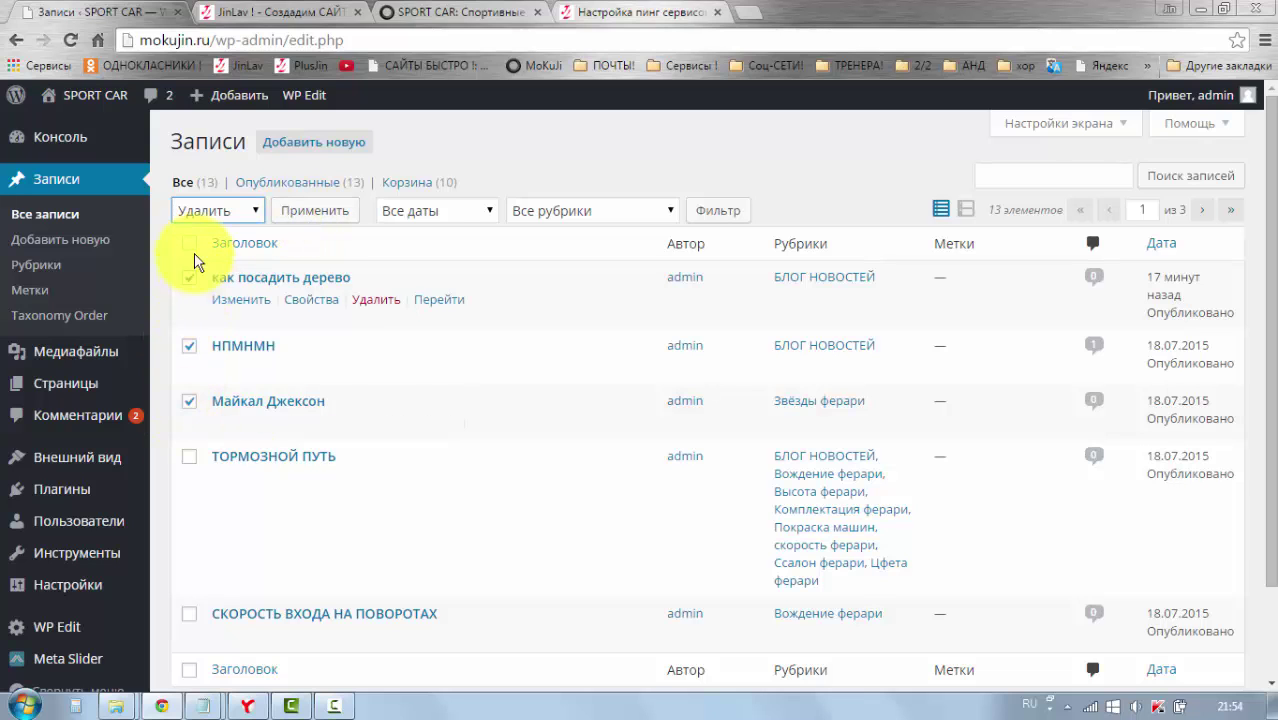
left_click(189, 346)
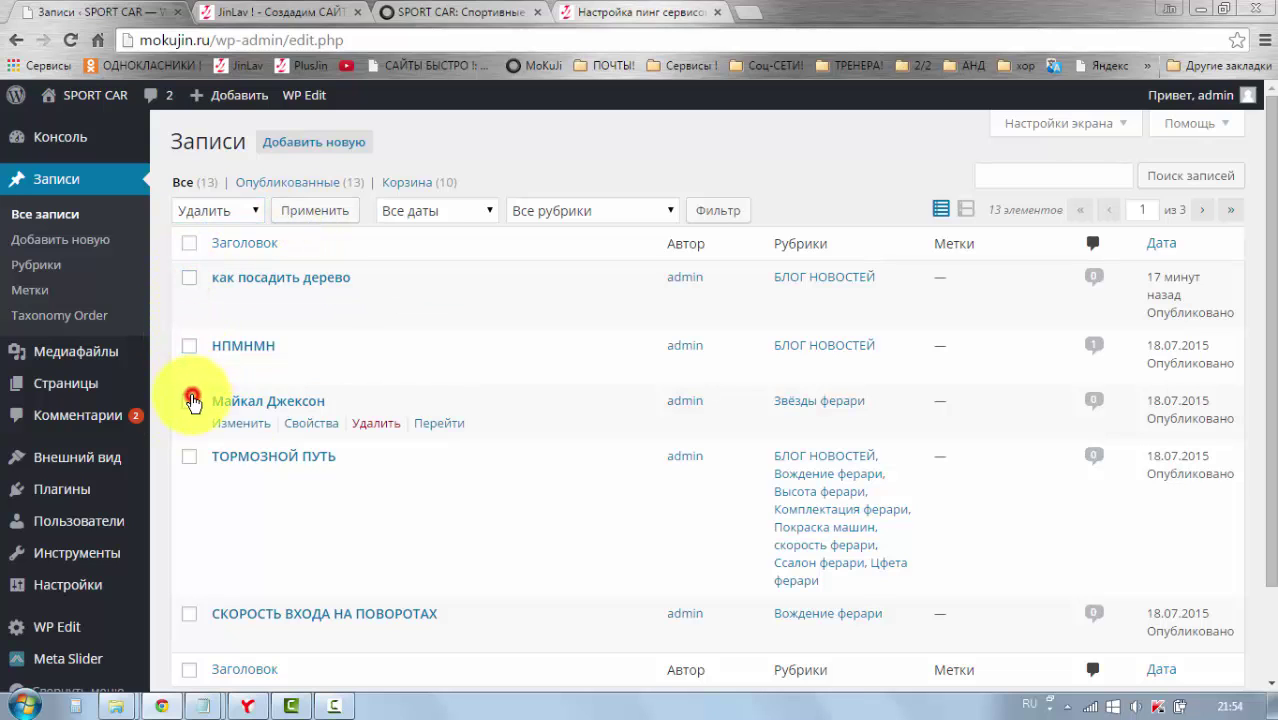
left_click(190, 401)
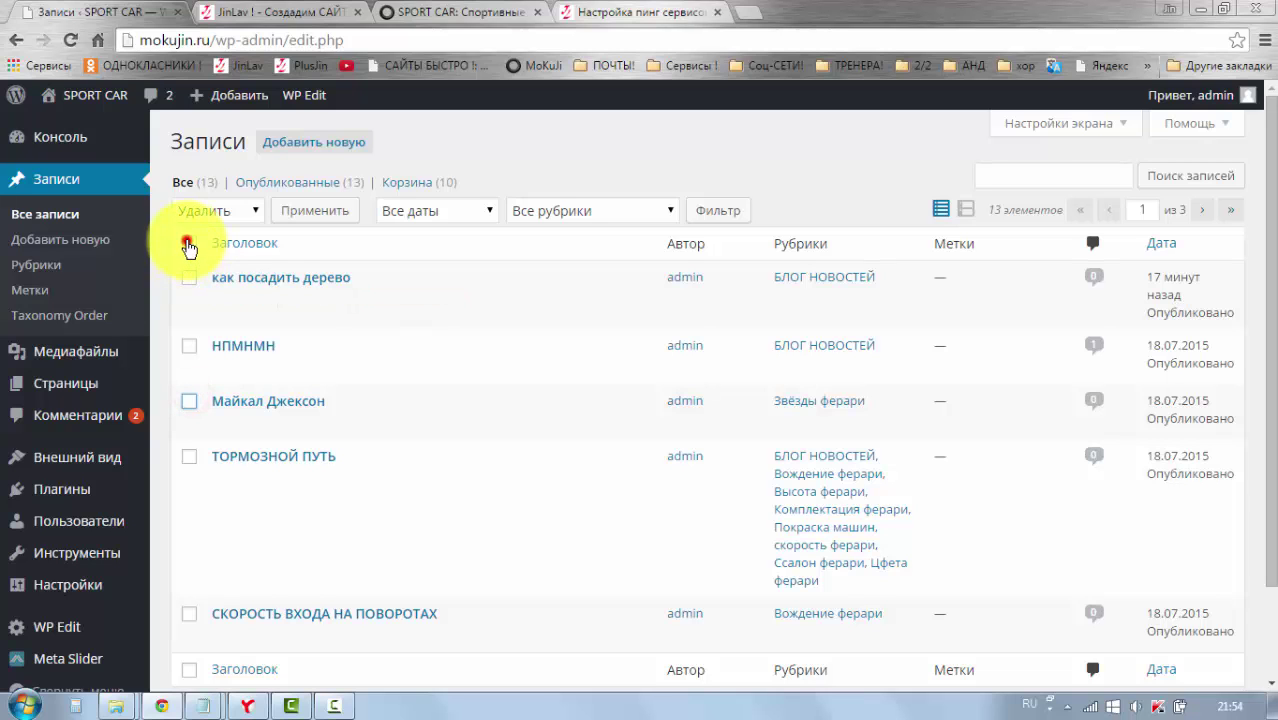
scroll(205, 490, "down", 2)
scroll(214, 518, "up", 2)
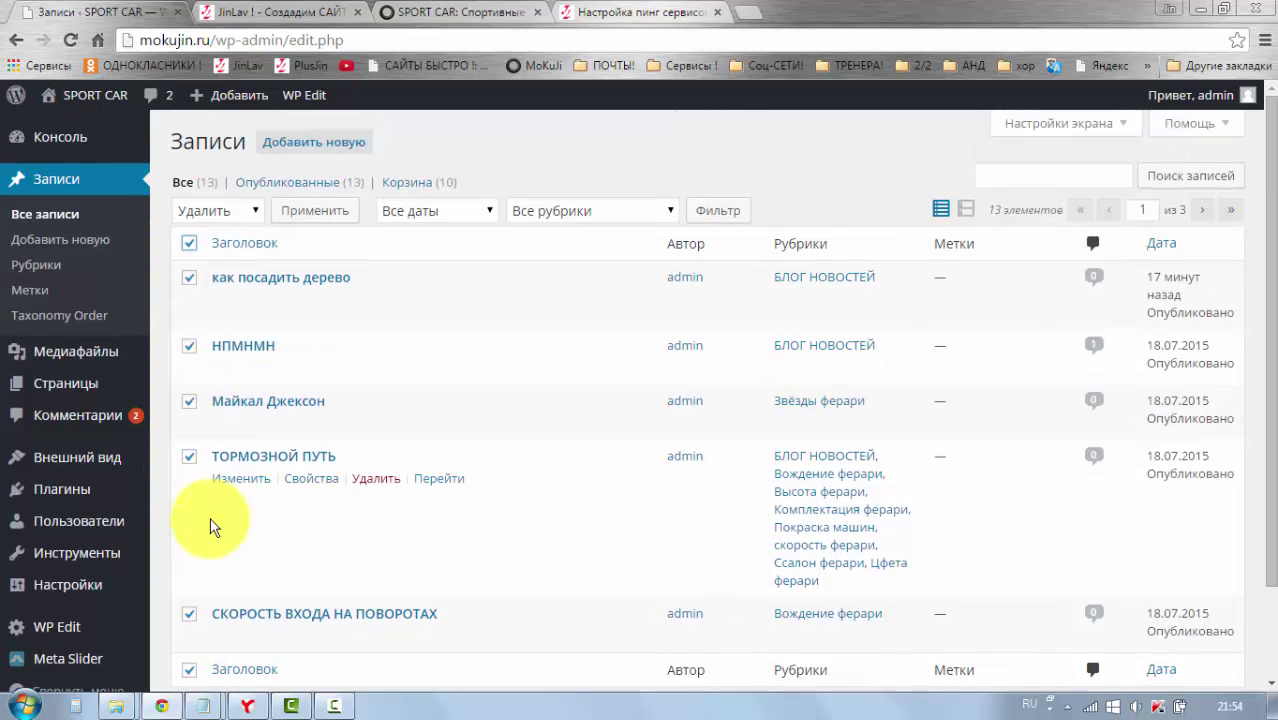
Step: Switch the bulk action to Изменить, reset it to Действия and apply
left_click(252, 207)
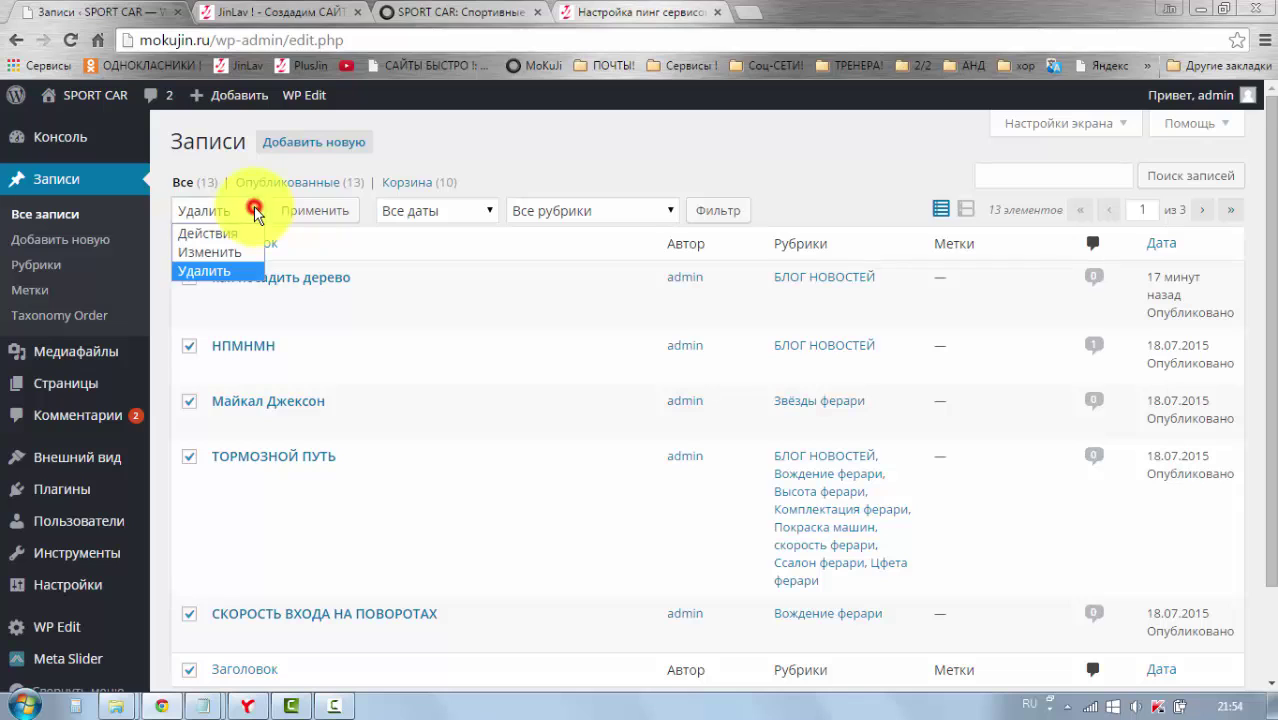
left_click(256, 214)
left_click(255, 214)
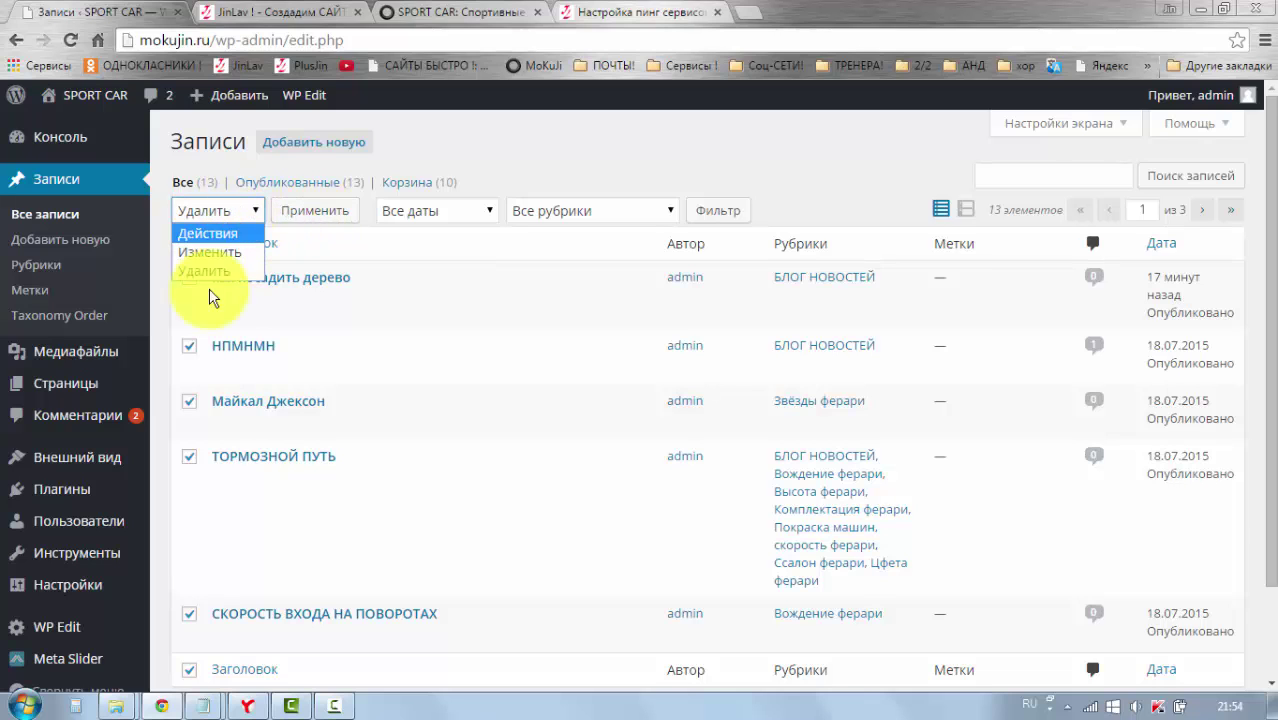
left_click(221, 254)
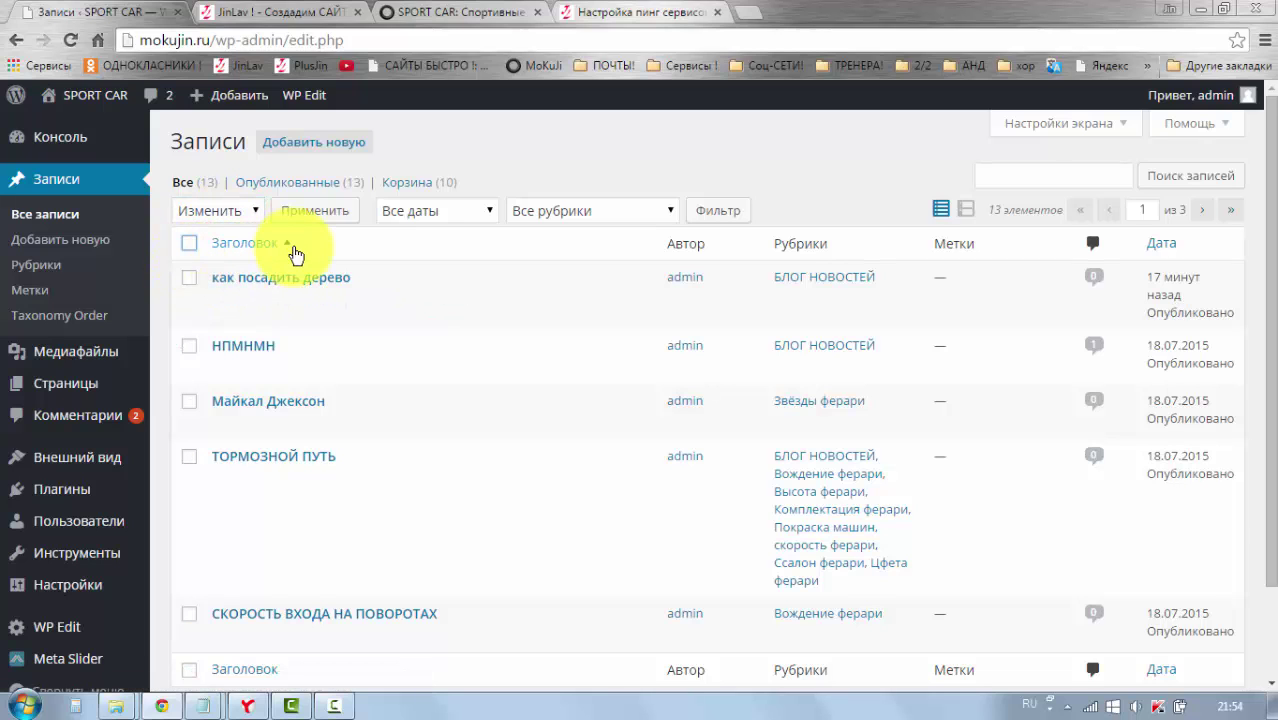
left_click(257, 210)
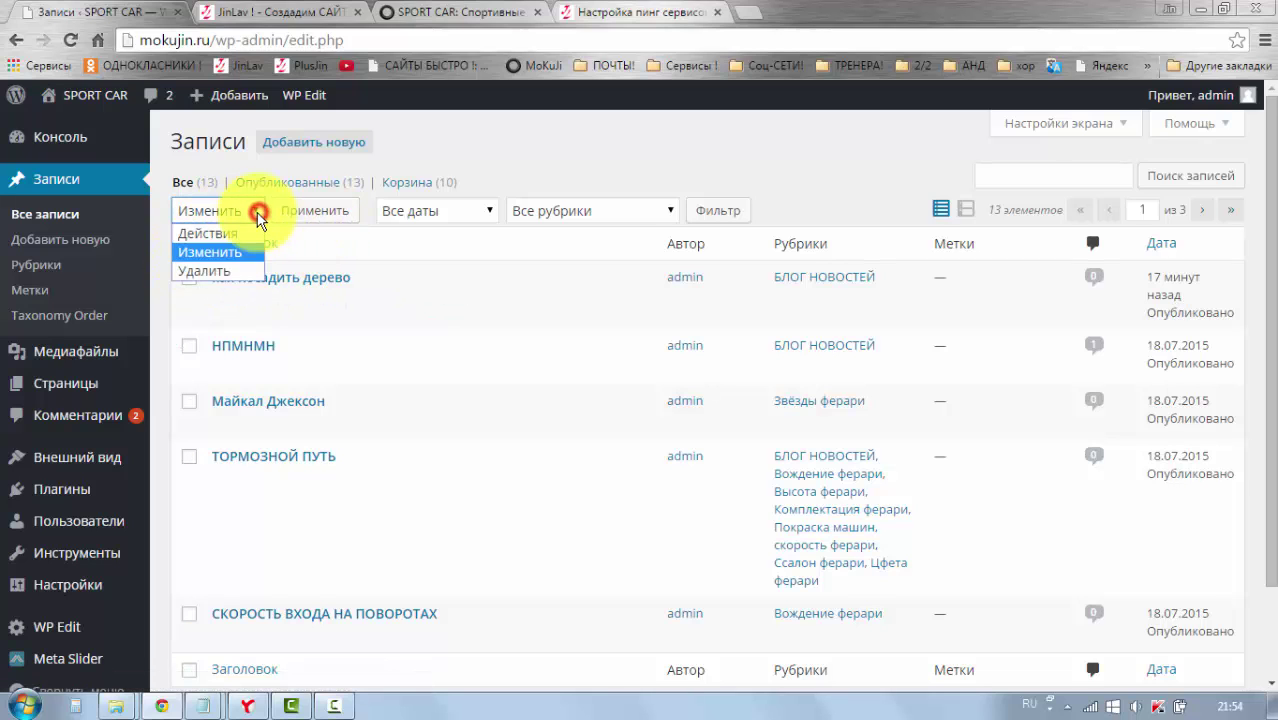
left_click(240, 234)
left_click(309, 214)
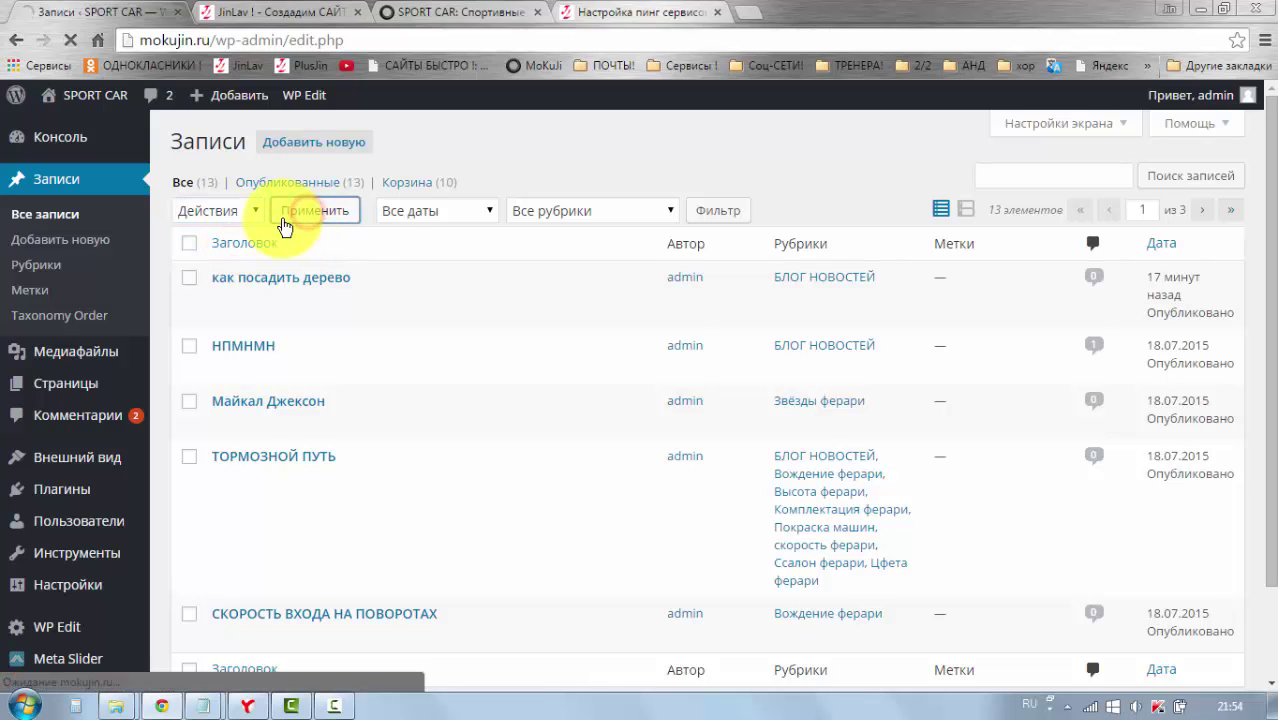
Step: Change the items-per-page value to 20 in Screen Options and apply
scroll(650, 300, "down", 2)
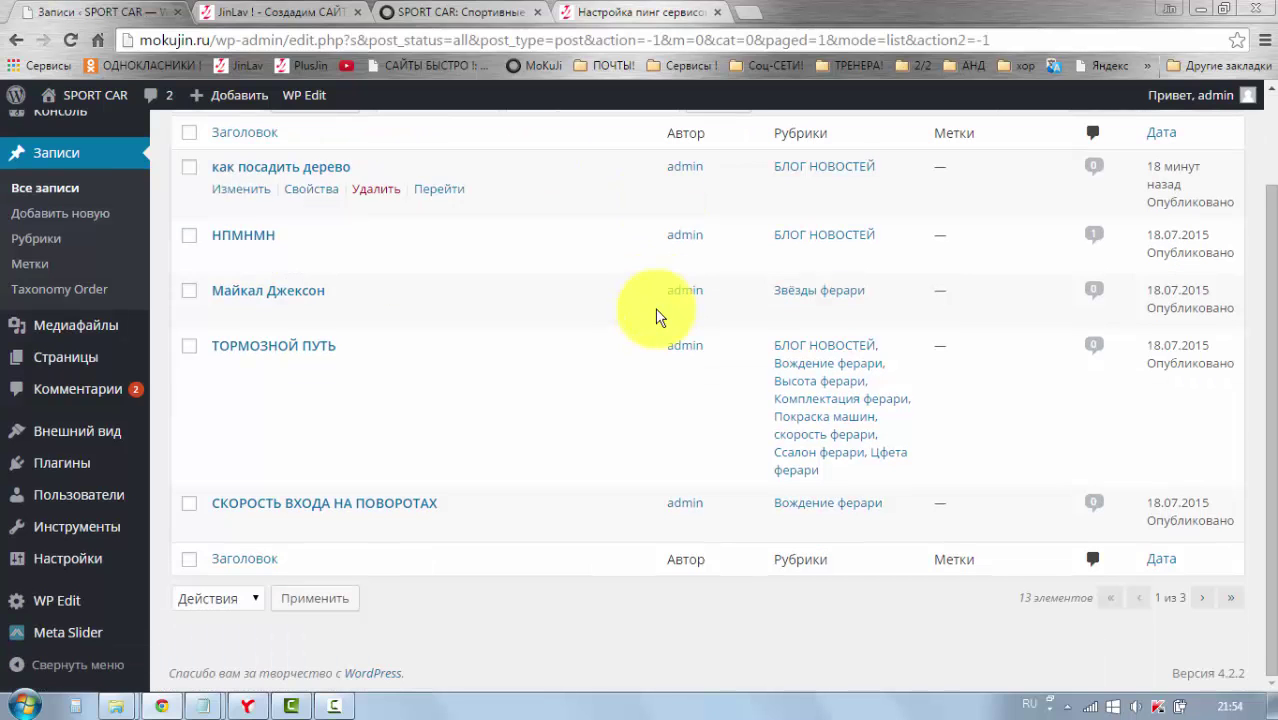
scroll(1020, 218, "up", 2)
left_click(1095, 125)
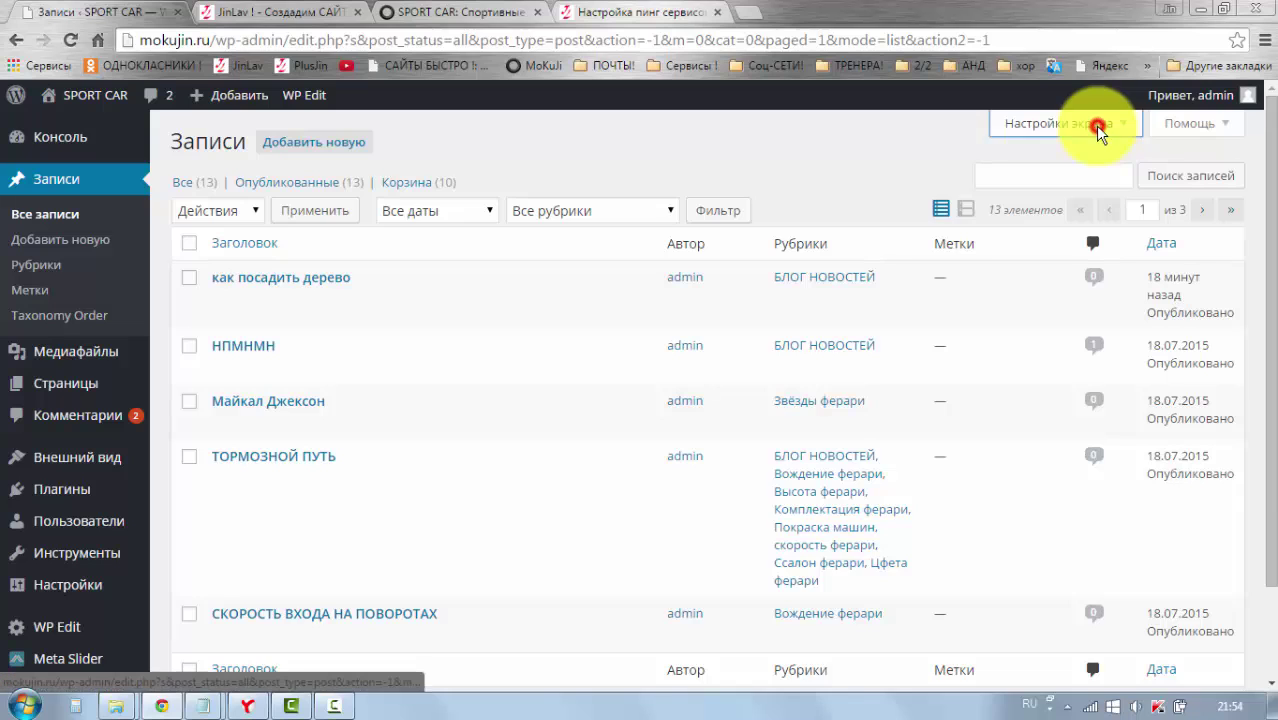
left_click(440, 199)
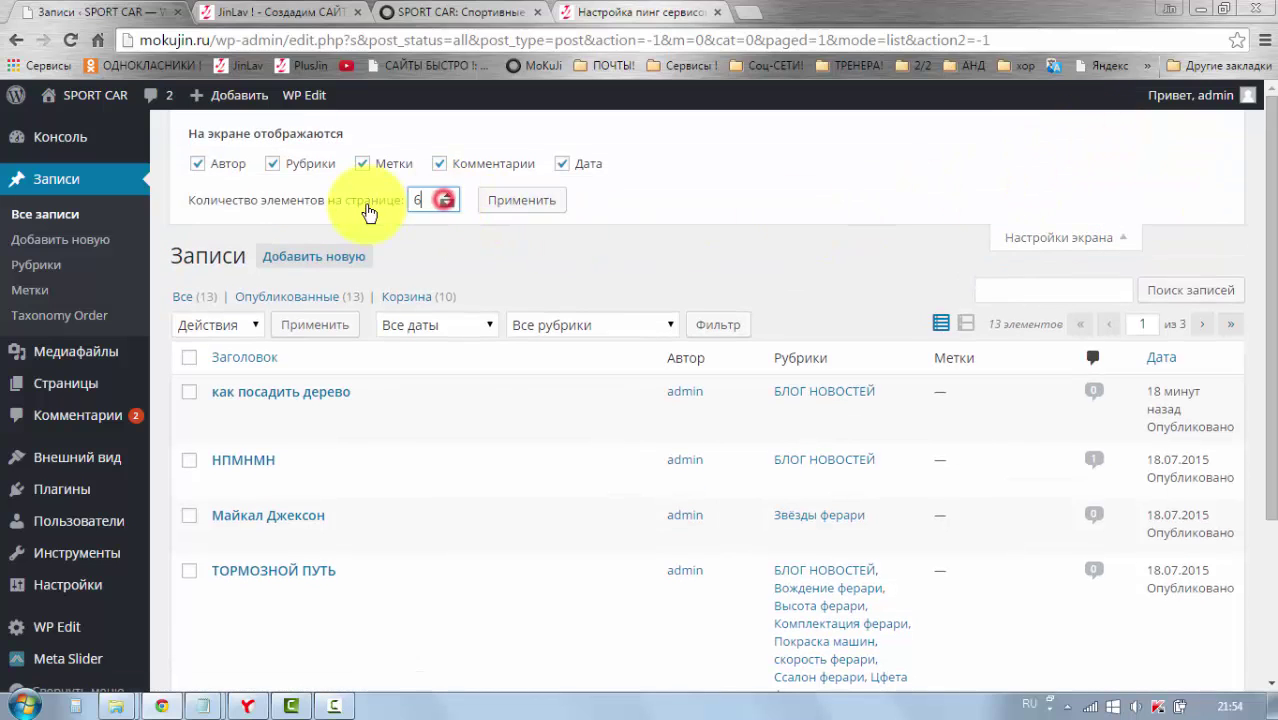
double_click(428, 199)
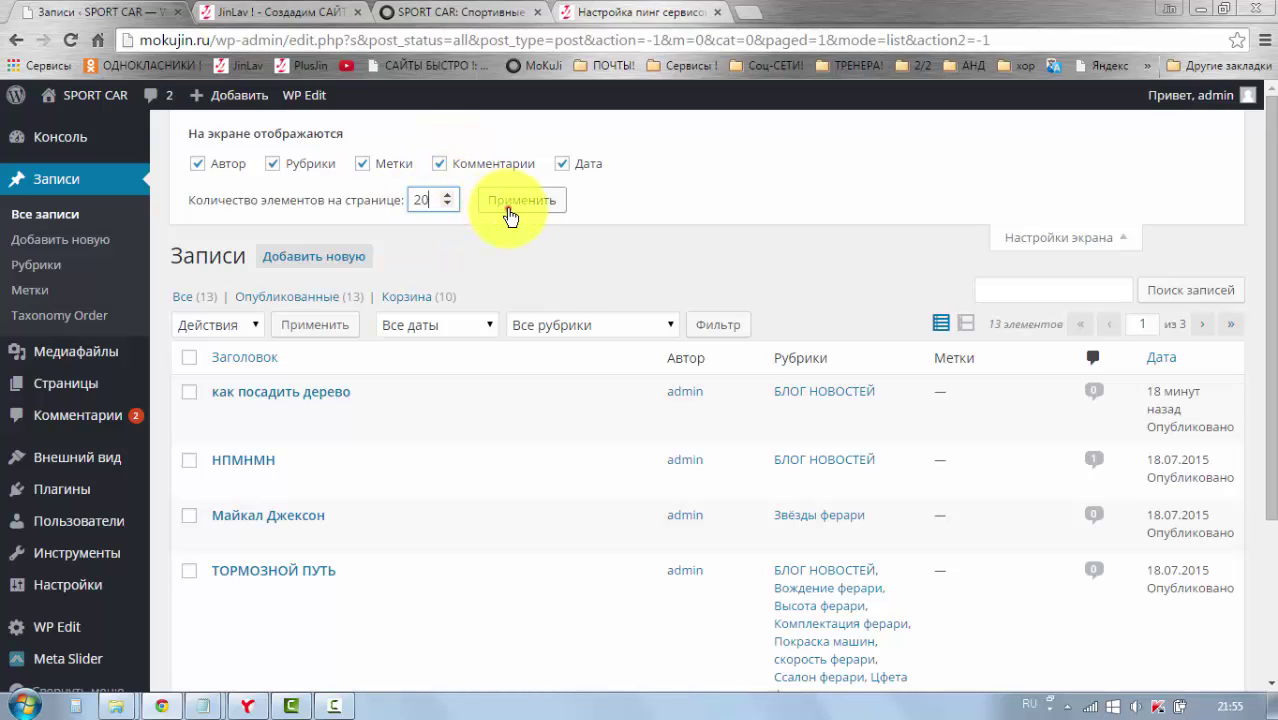
left_click(510, 205)
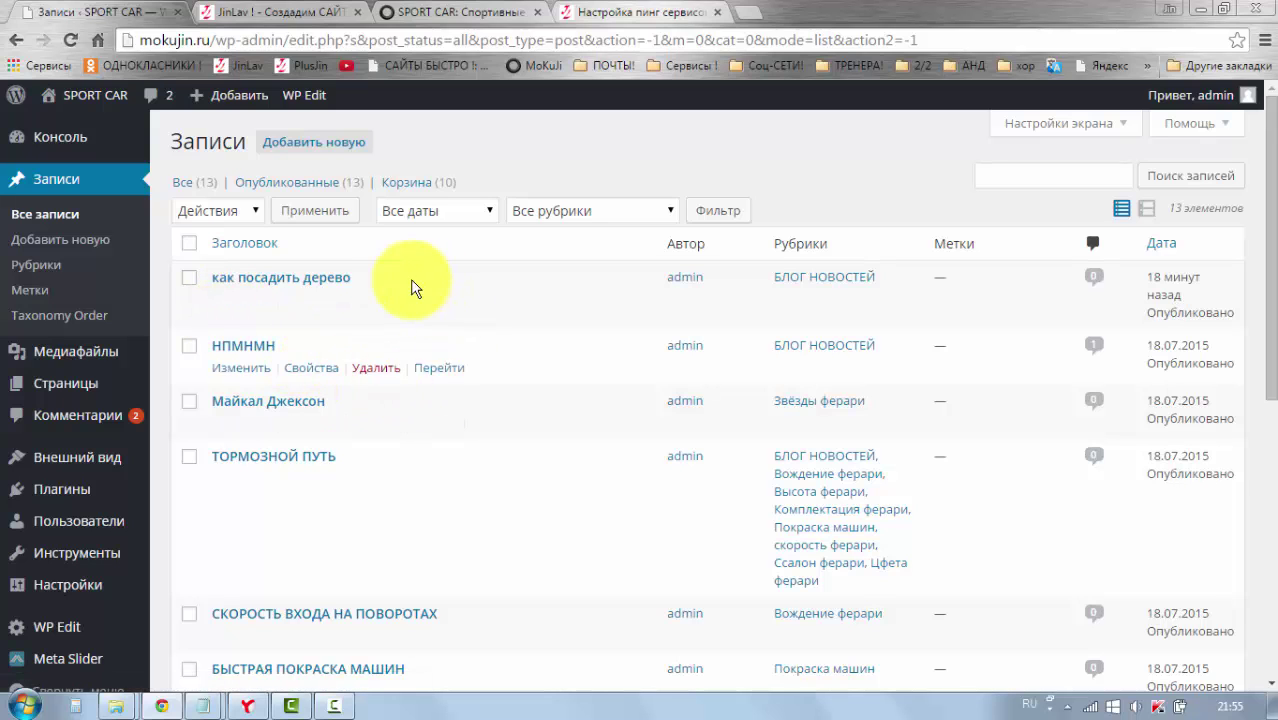
Step: Quick-edit как посадить дерево, reviewing categories and keeping status Опубликовано, then save
left_click(307, 302)
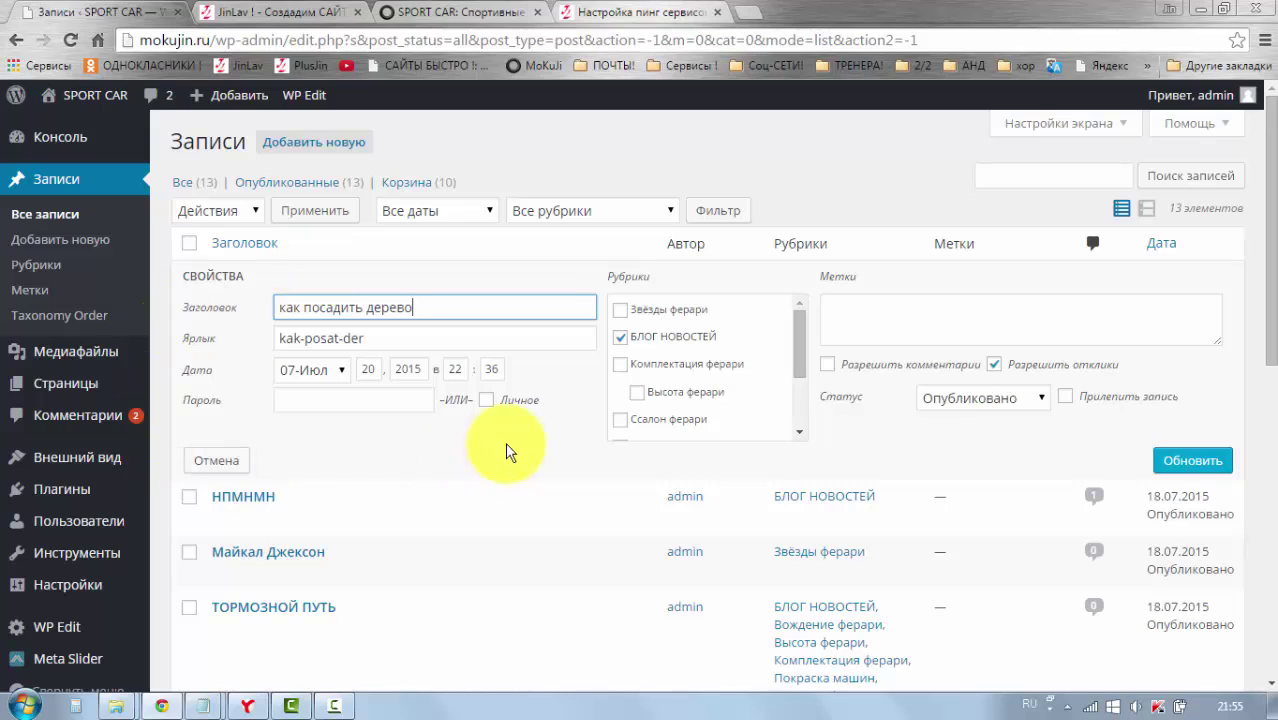
left_click(430, 310)
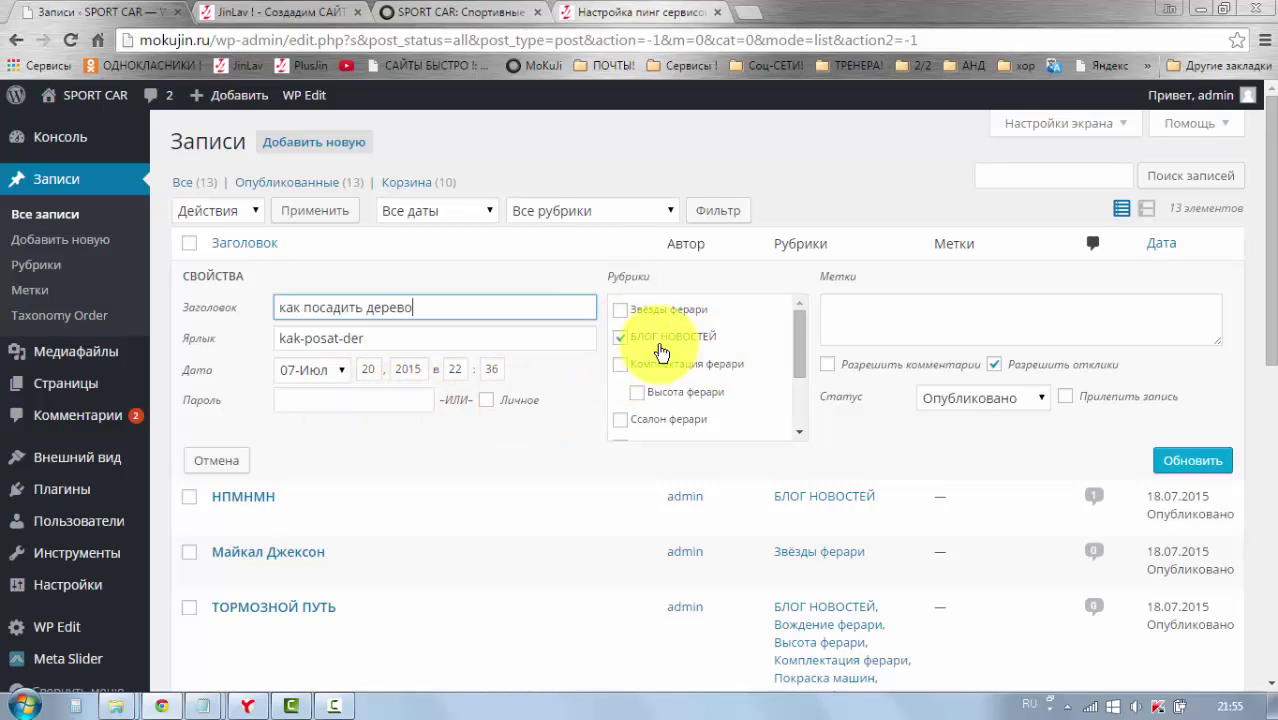
left_click_drag(800, 356, 800, 320)
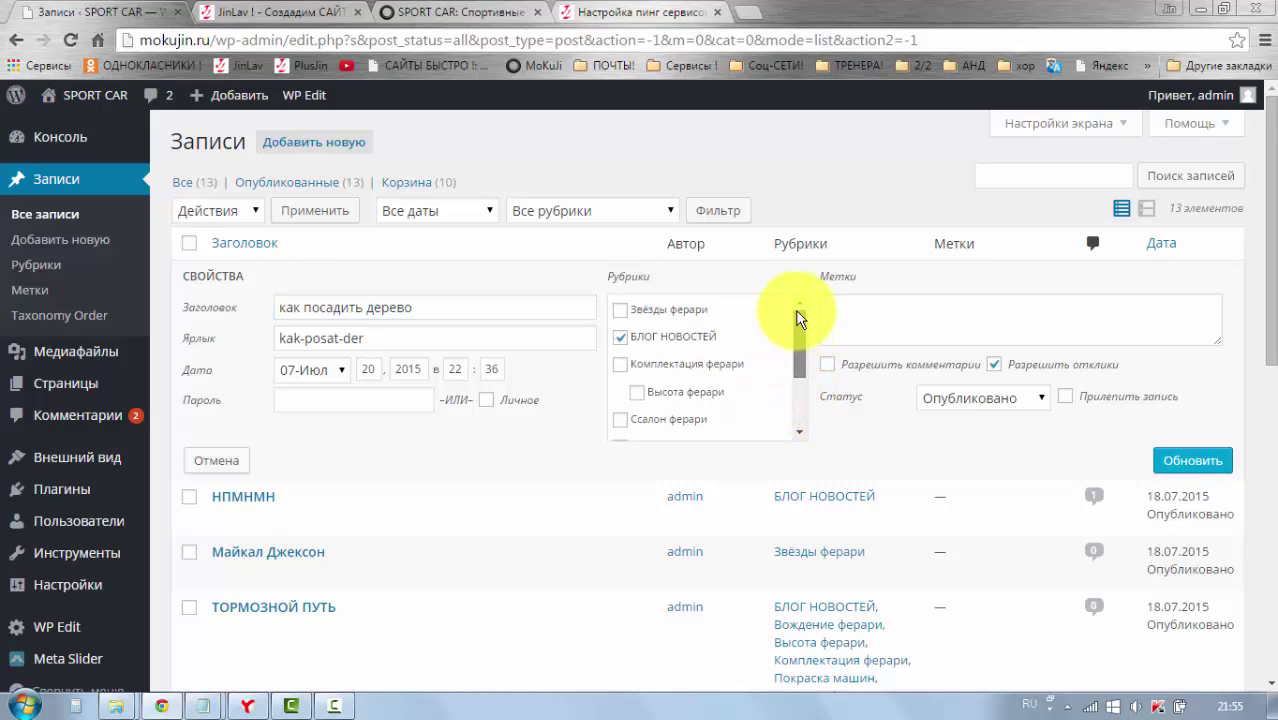
left_click(636, 393)
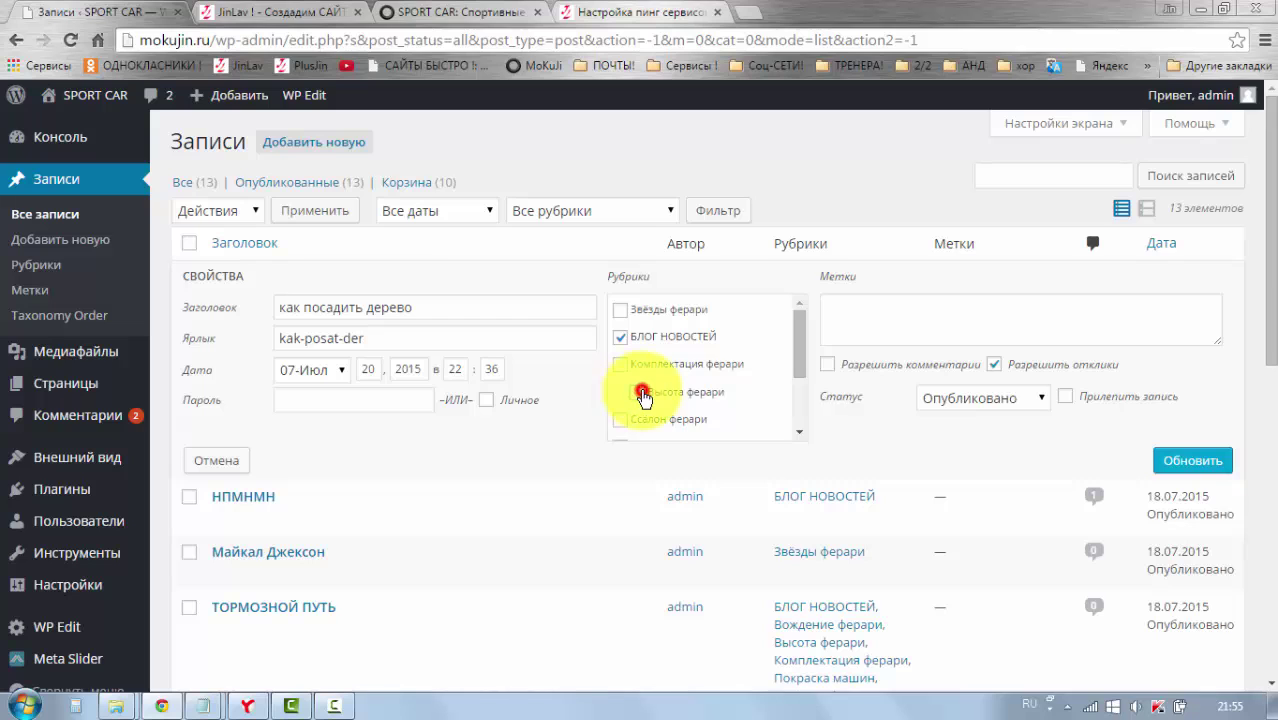
left_click_drag(799, 343, 797, 350)
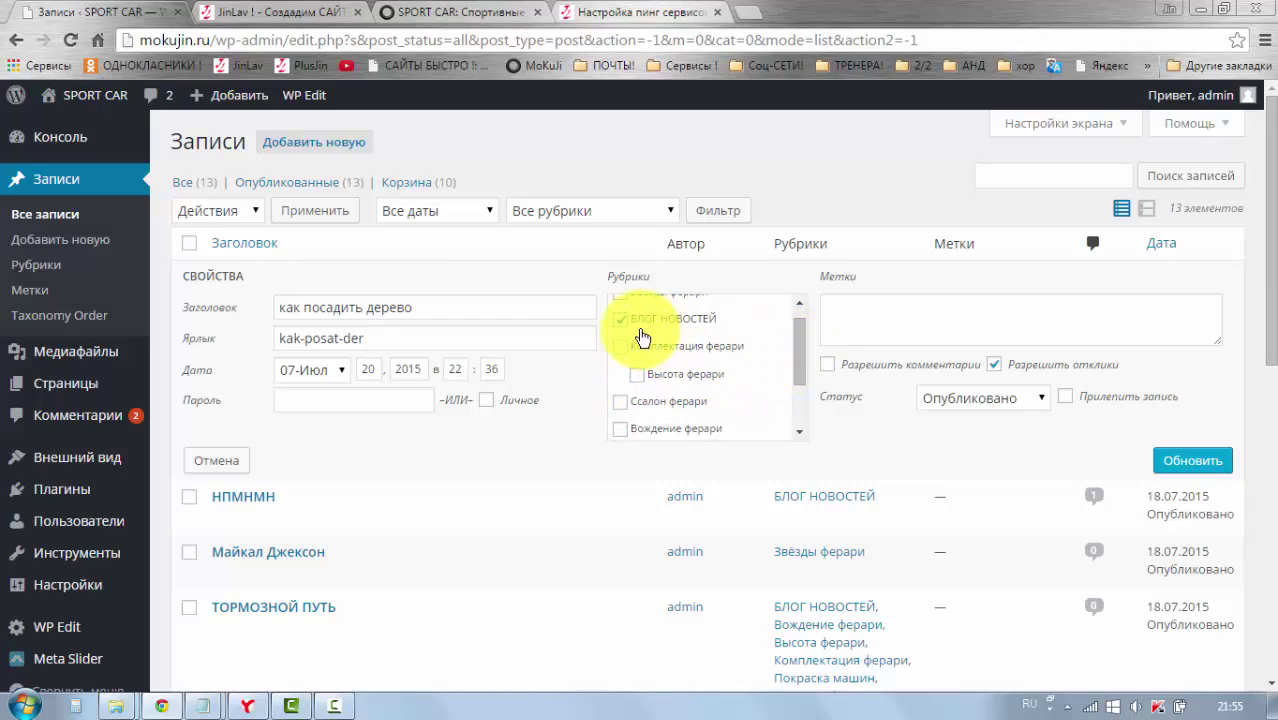
mouse_move(795, 349)
left_mouse_down()
mouse_move(801, 368)
mouse_move(776, 379)
left_mouse_up()
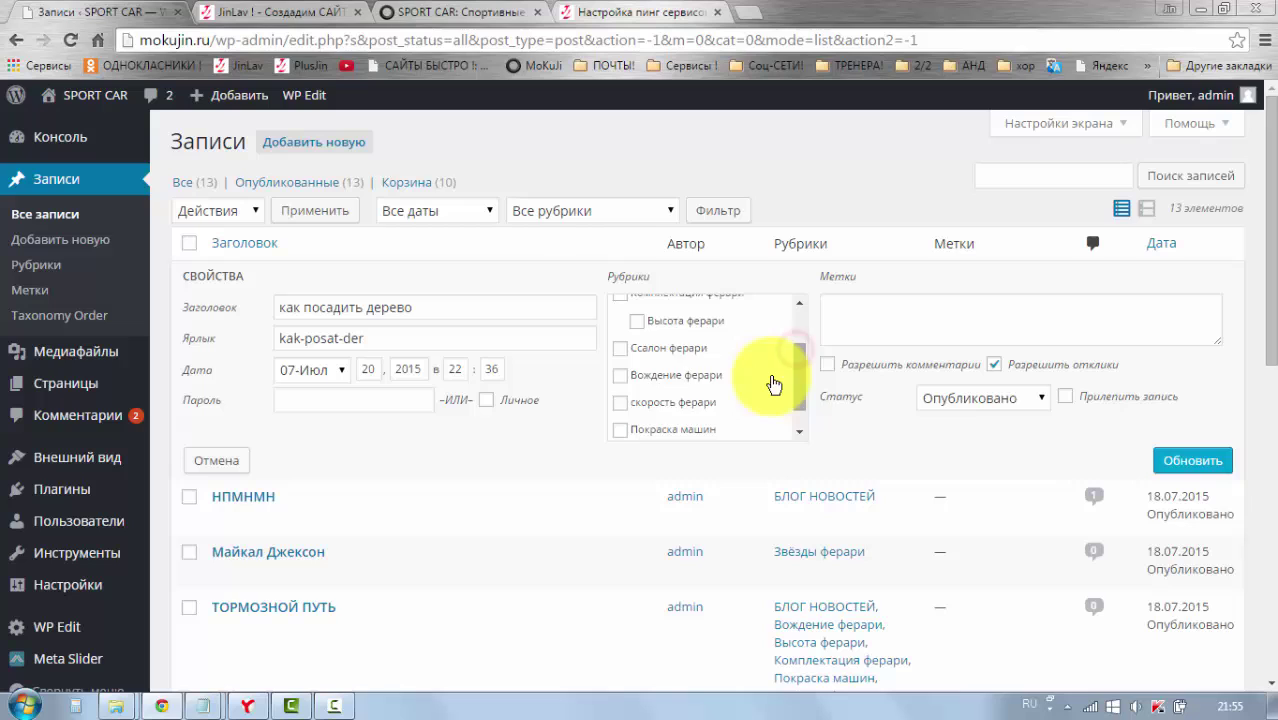
left_click(621, 403)
left_click_drag(803, 395, 795, 330)
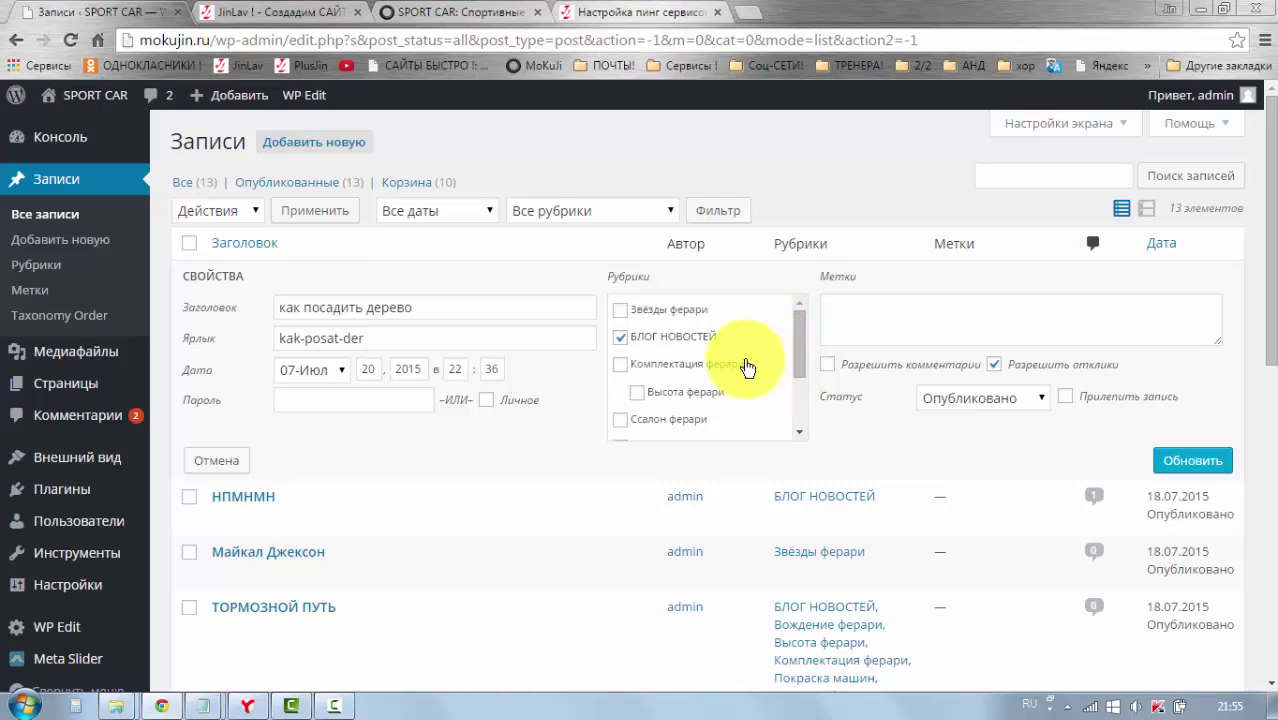
left_click(1042, 399)
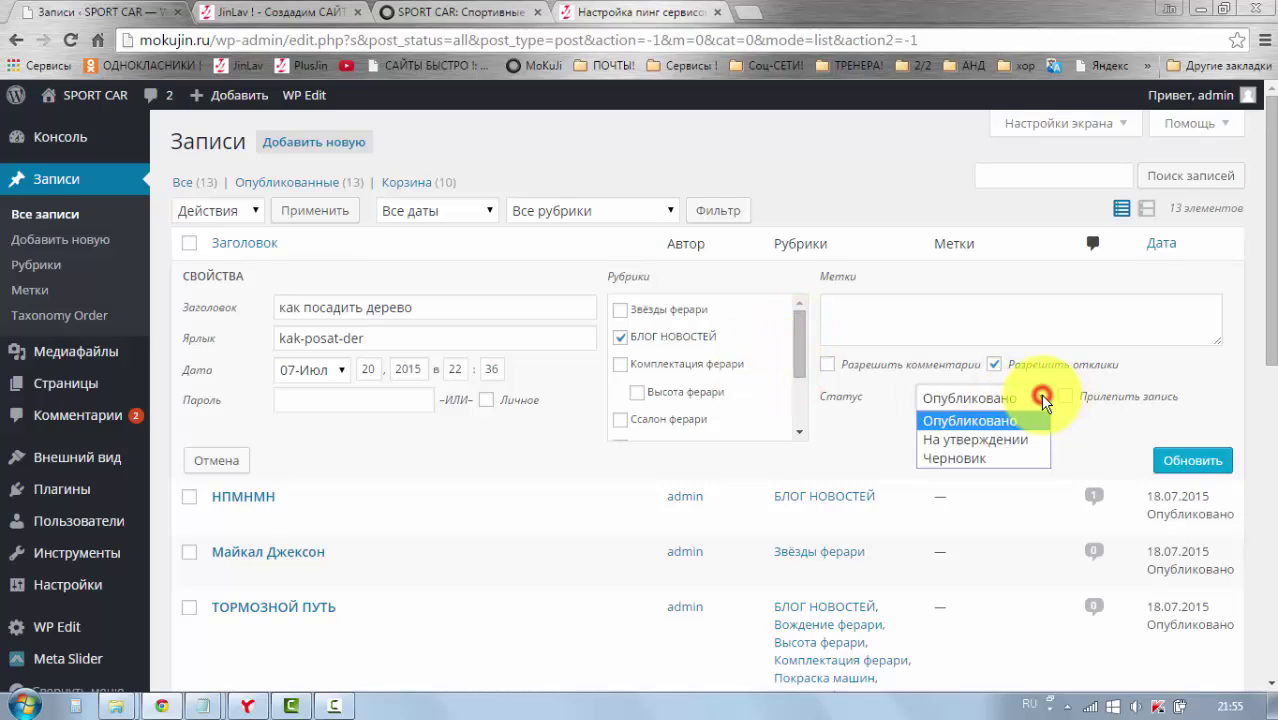
left_click(1040, 397)
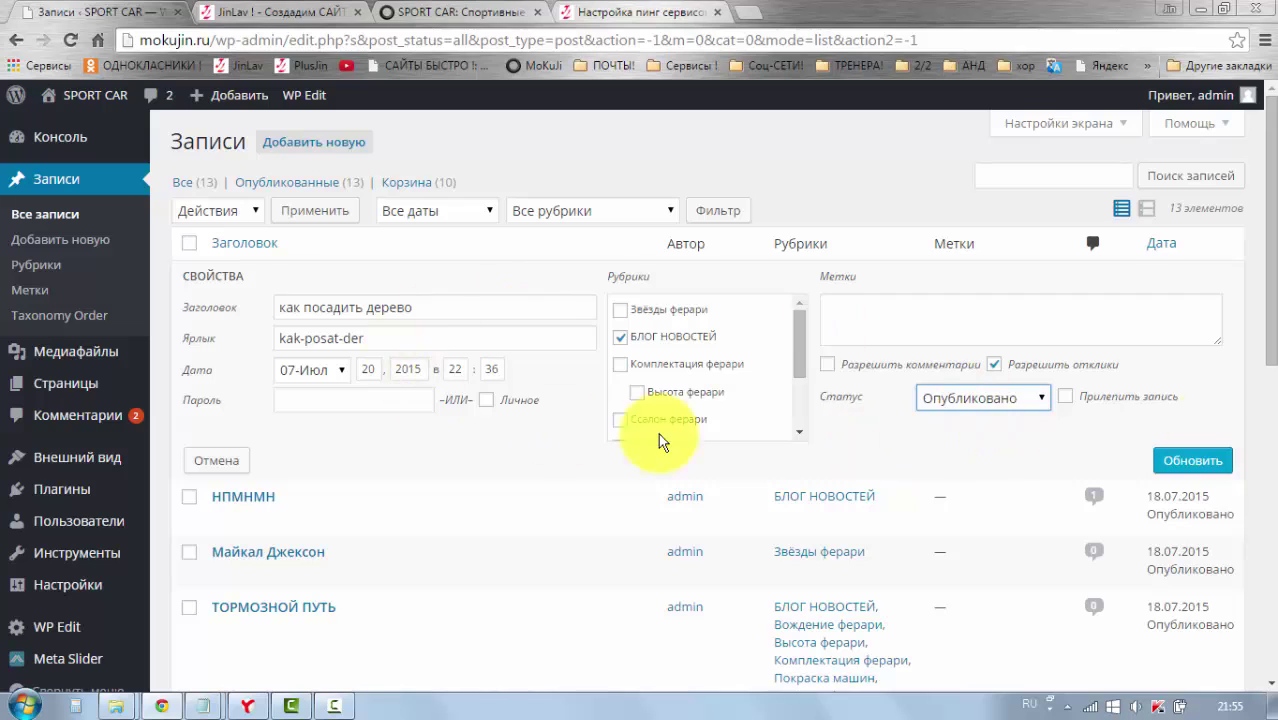
left_click(1212, 465)
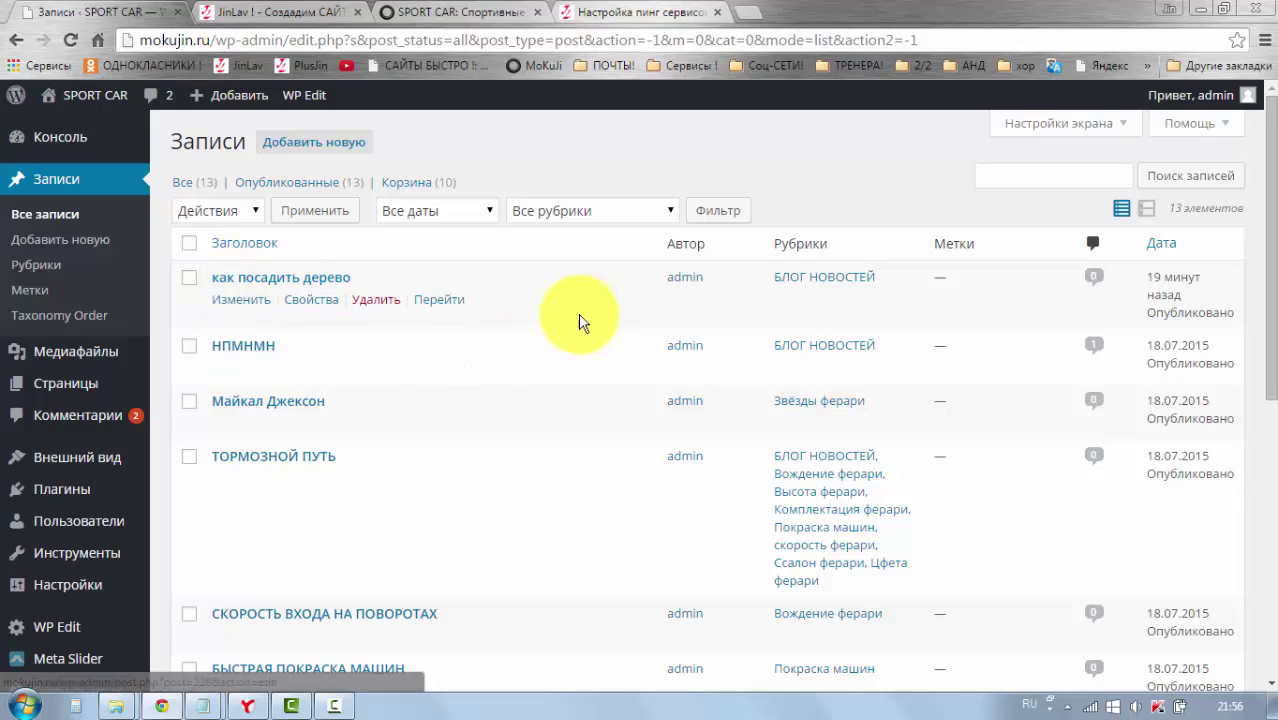
left_click(739, 222)
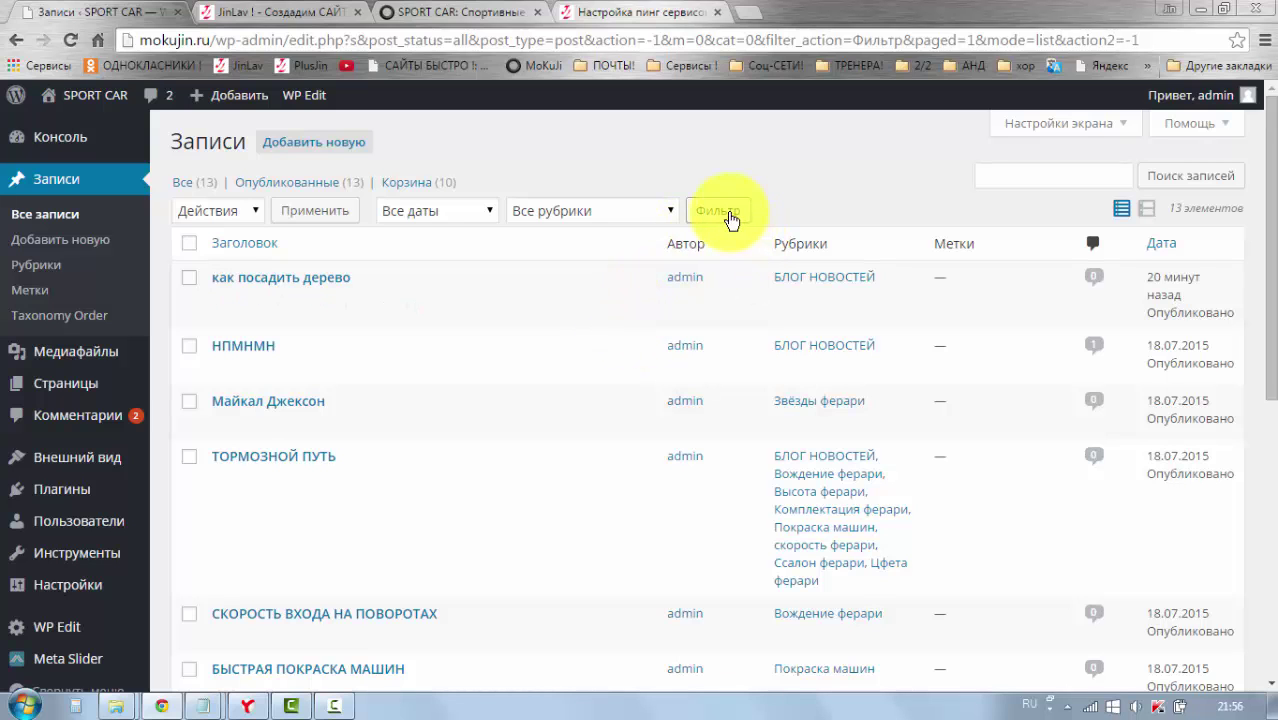
left_click(718, 212)
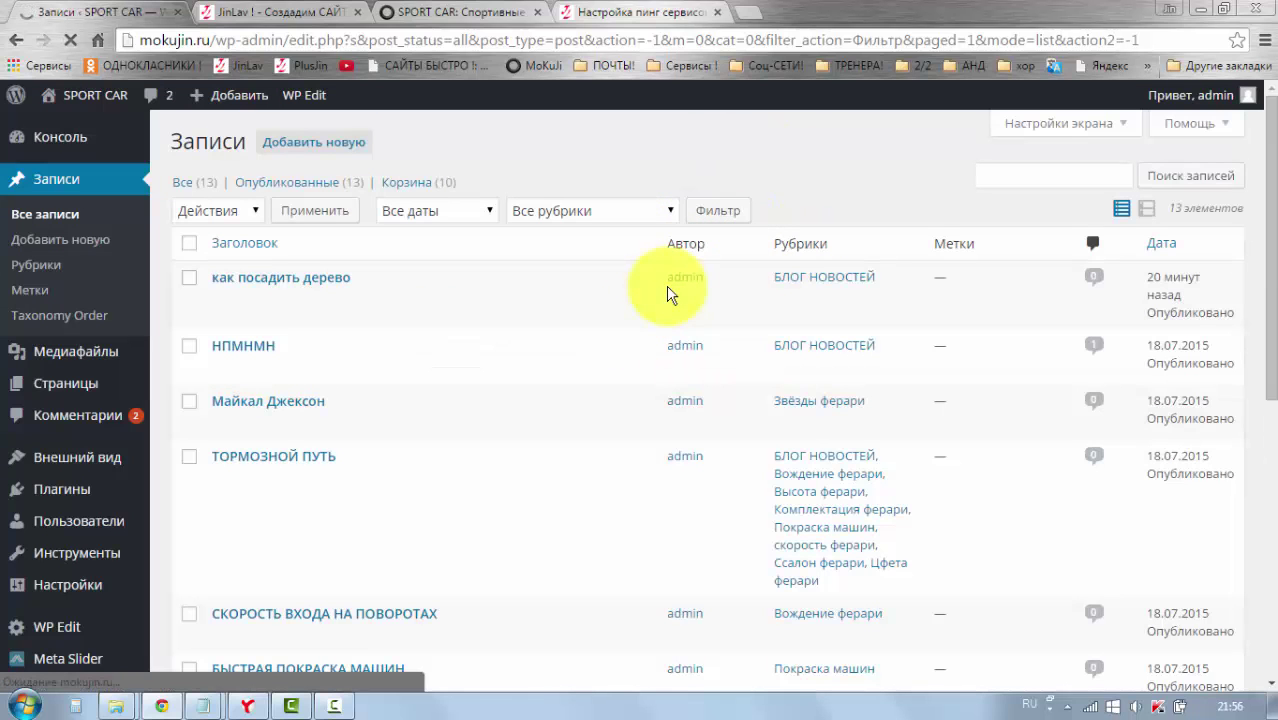
scroll(605, 320, "down", 1)
scroll(604, 336, "up", 1)
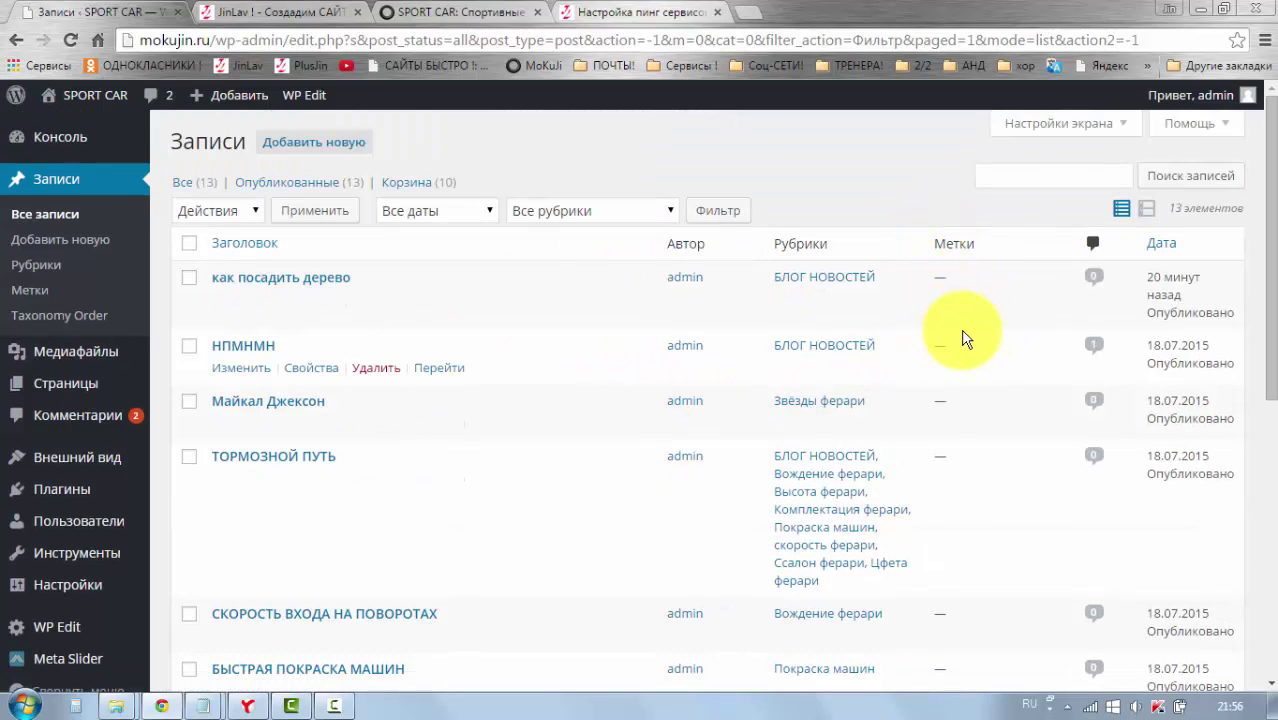
scroll(968, 420, "down", 1)
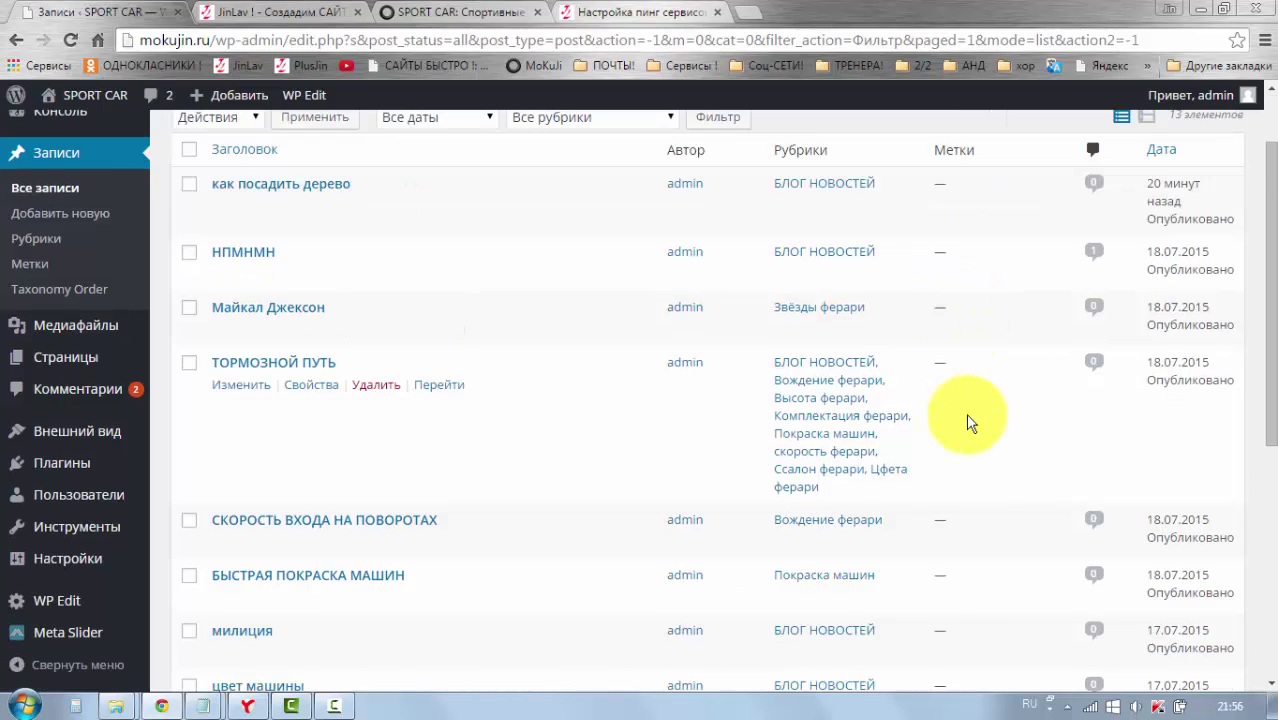
scroll(968, 422, "up", 1)
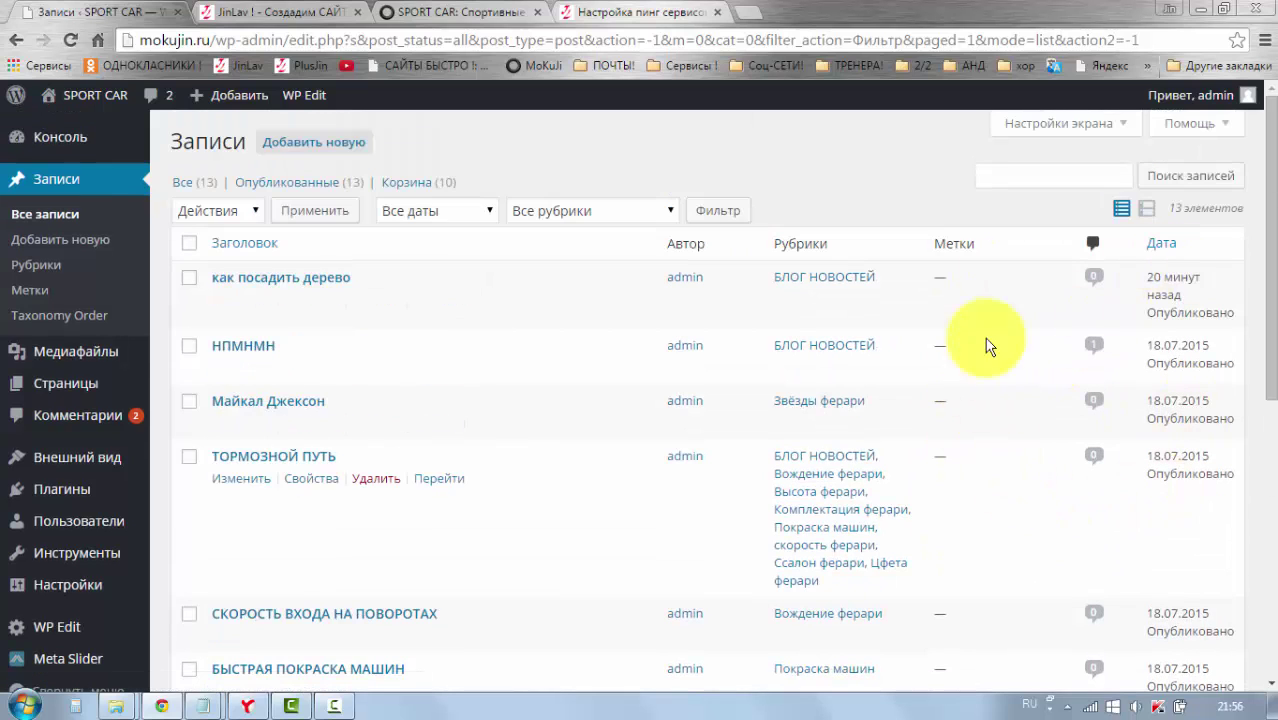
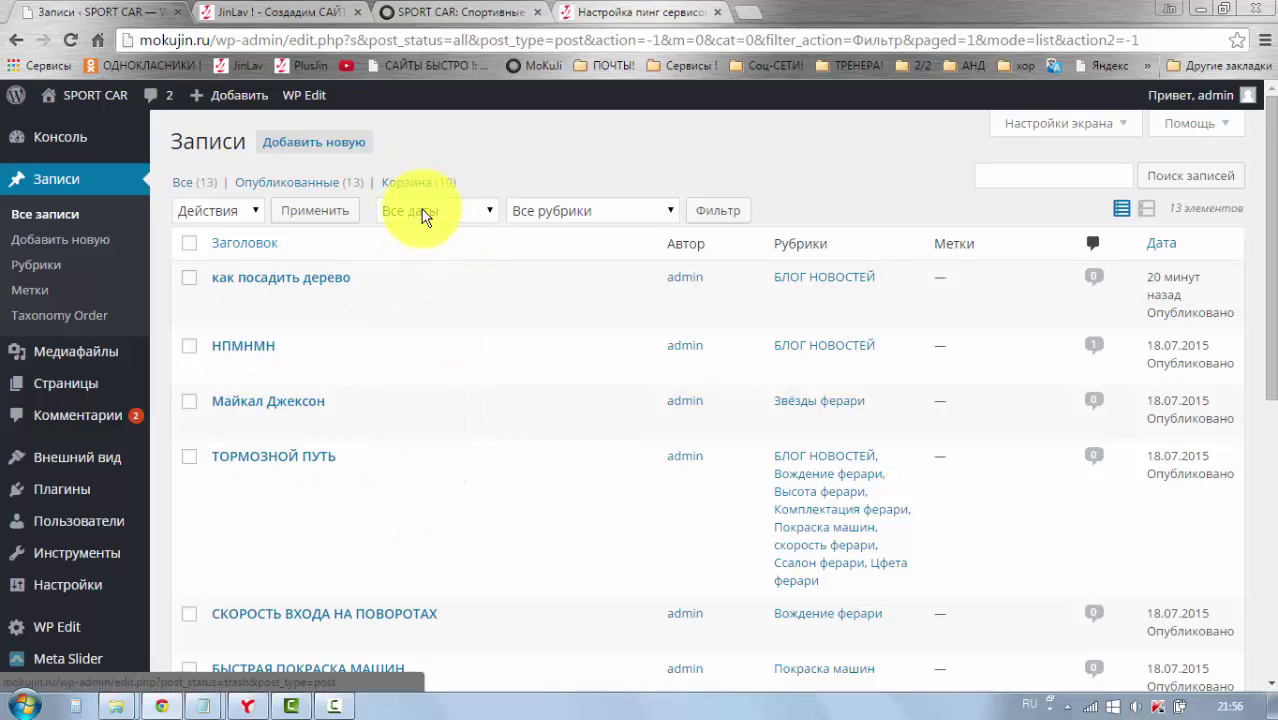
Step: Filter the posts list to the БЛОГ НОВОСТЕЙ category, leaving the month filter unchanged
left_click(488, 210)
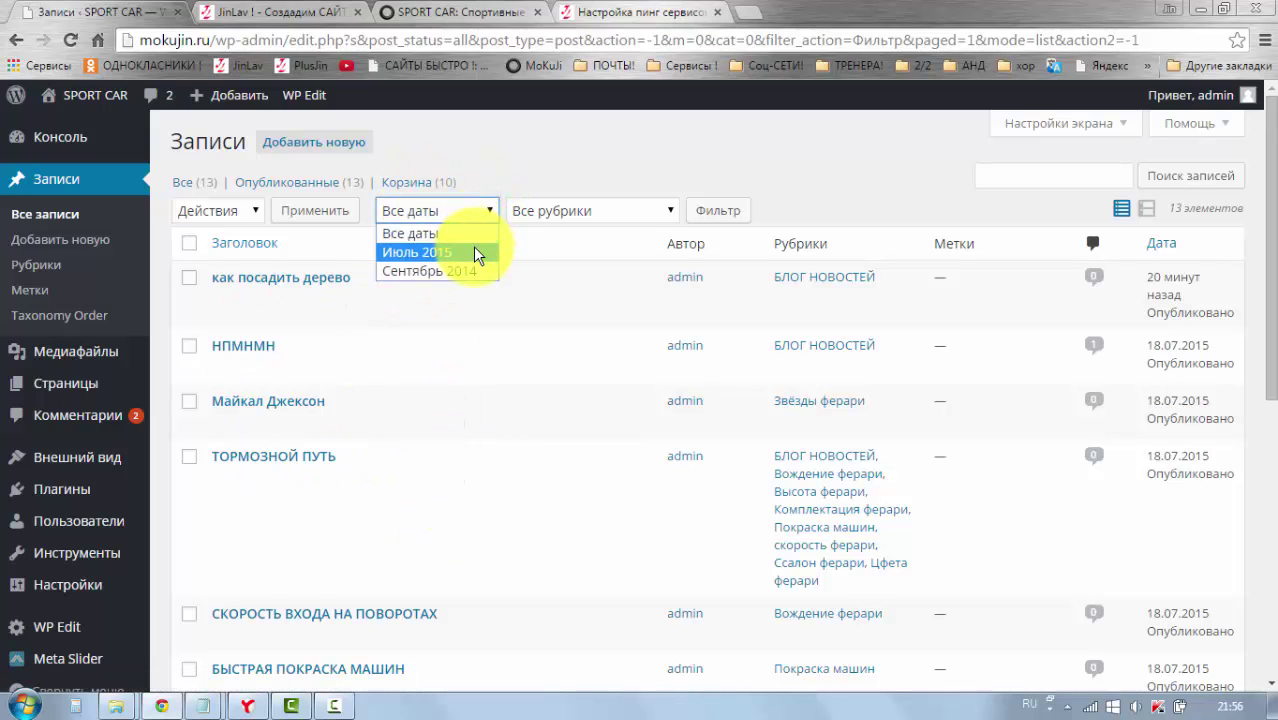
left_click(486, 209)
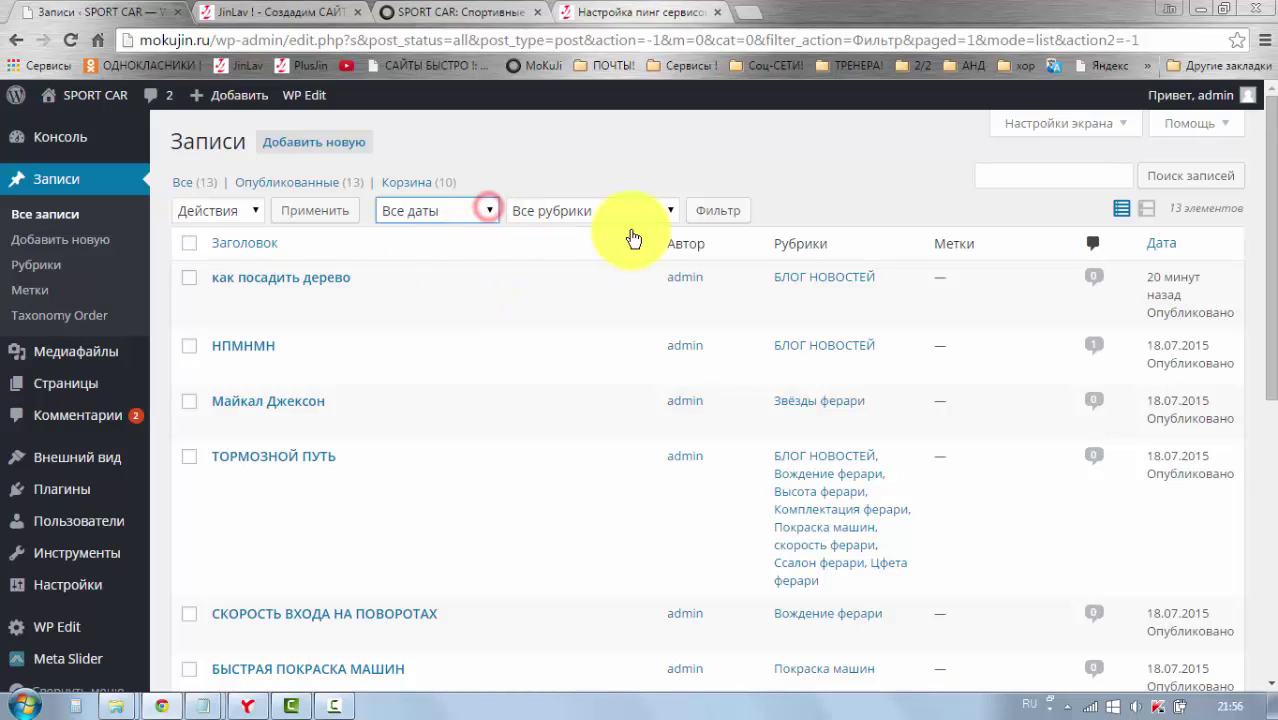
left_click(672, 214)
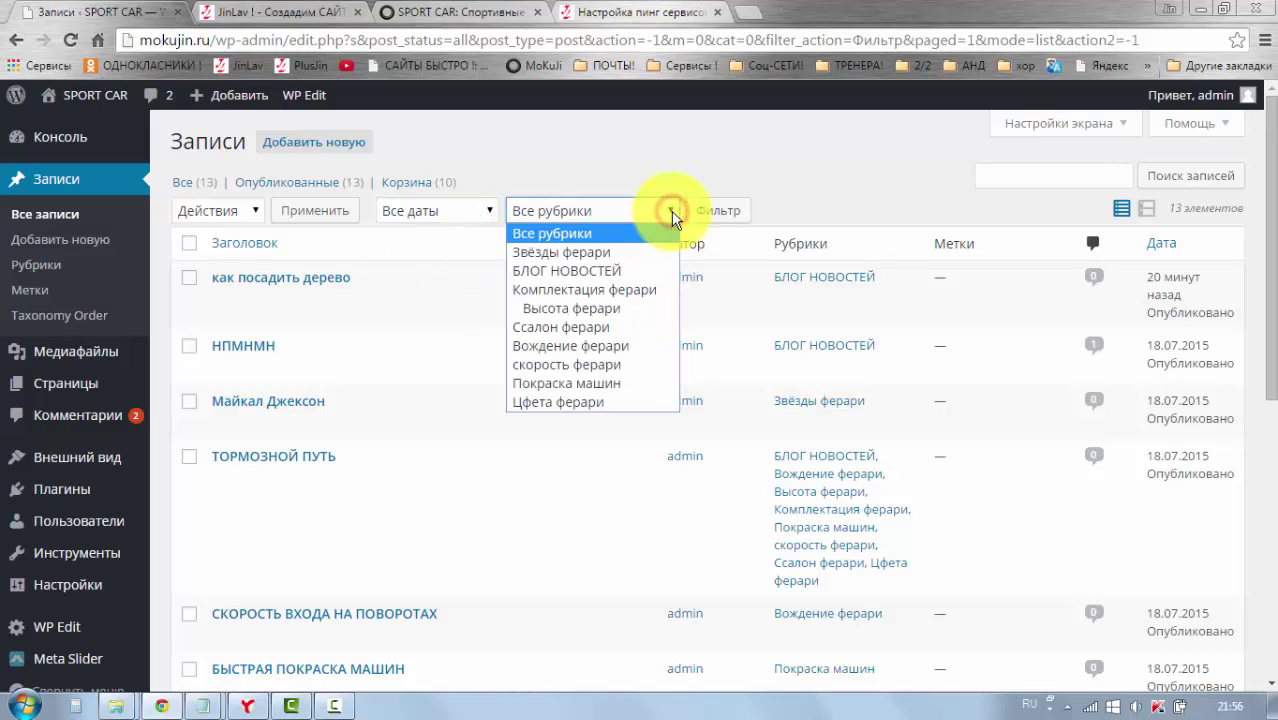
left_click(606, 270)
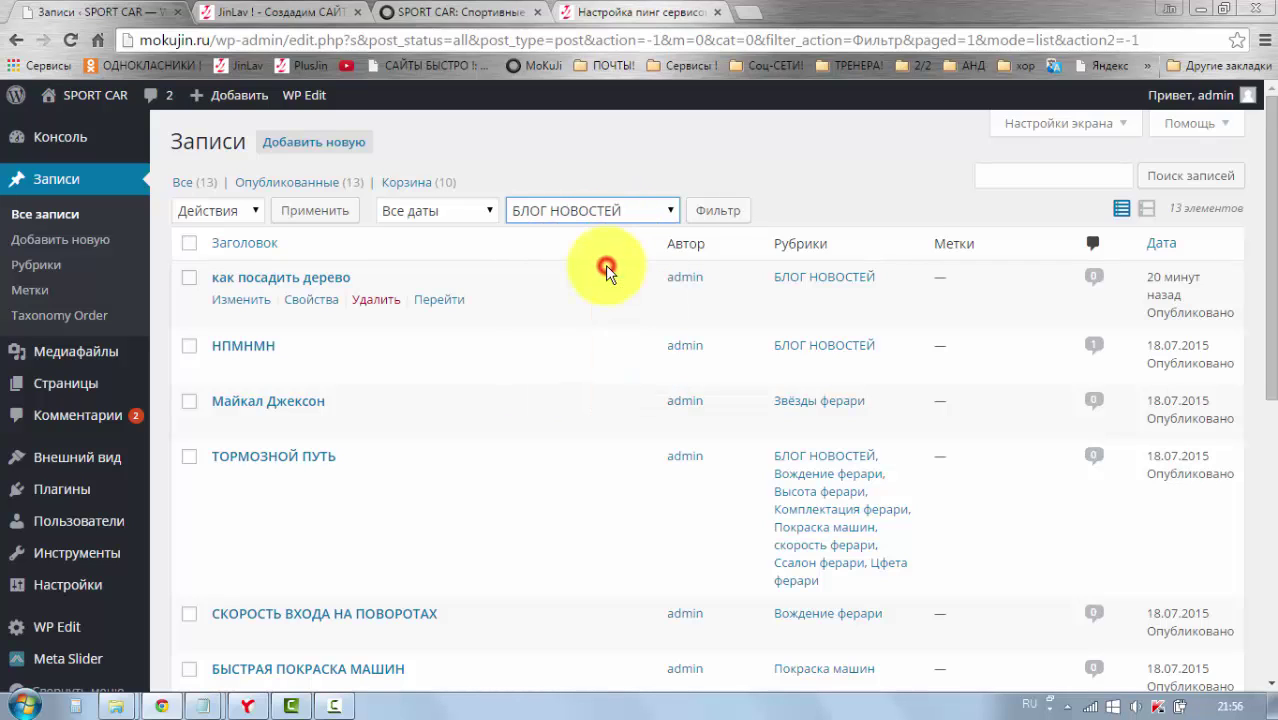
left_click(713, 218)
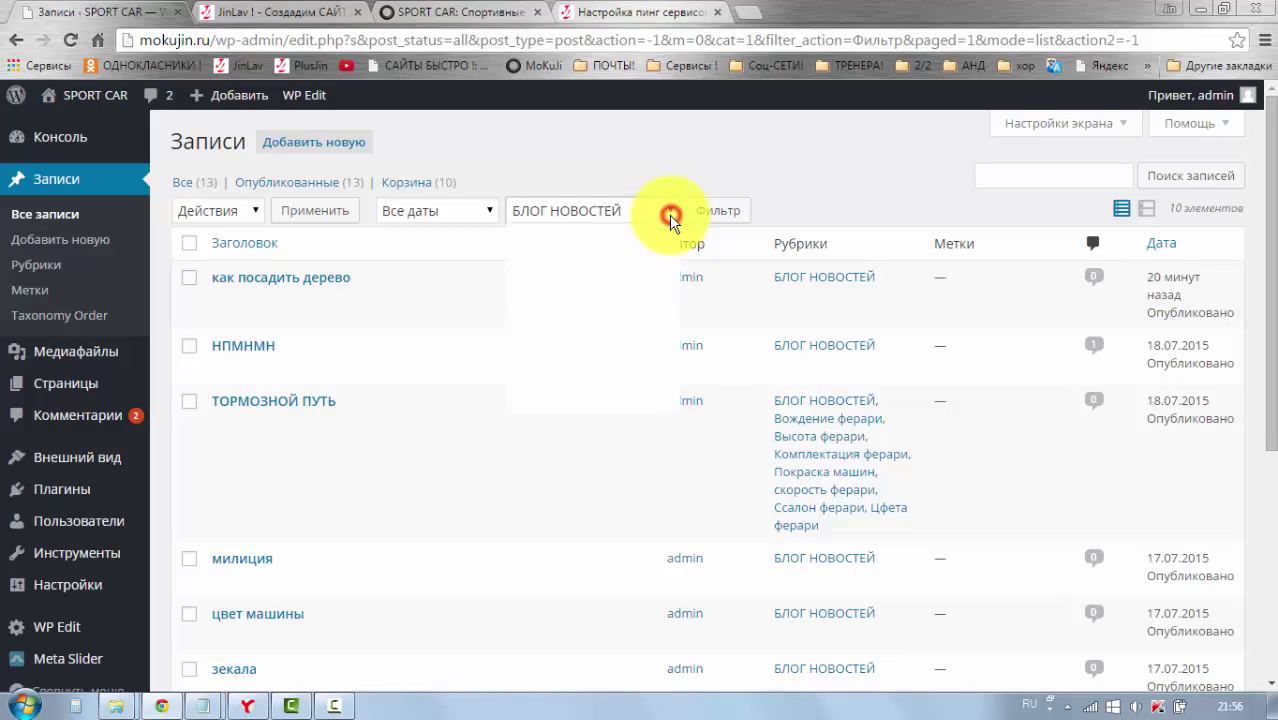
Step: Pick Вождение ферари in the category filter and scroll the results
left_click(568, 338)
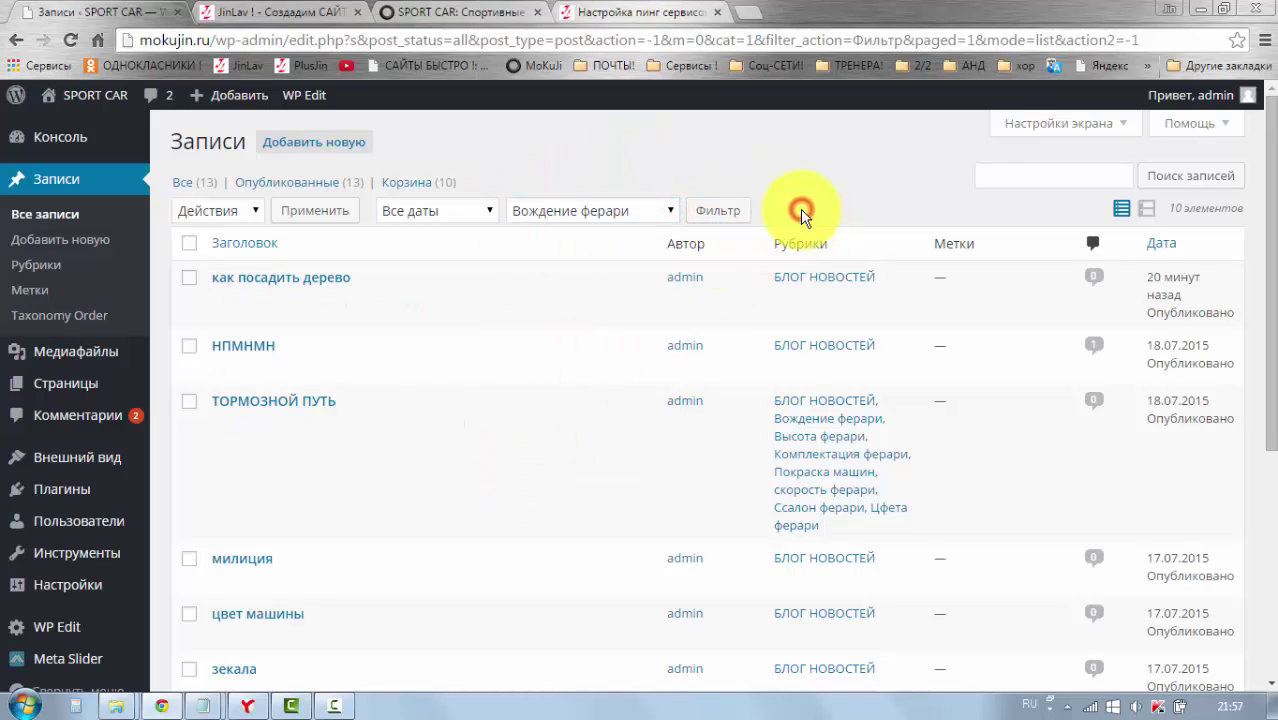
scroll(790, 350, "down", 4)
scroll(790, 357, "up", 5)
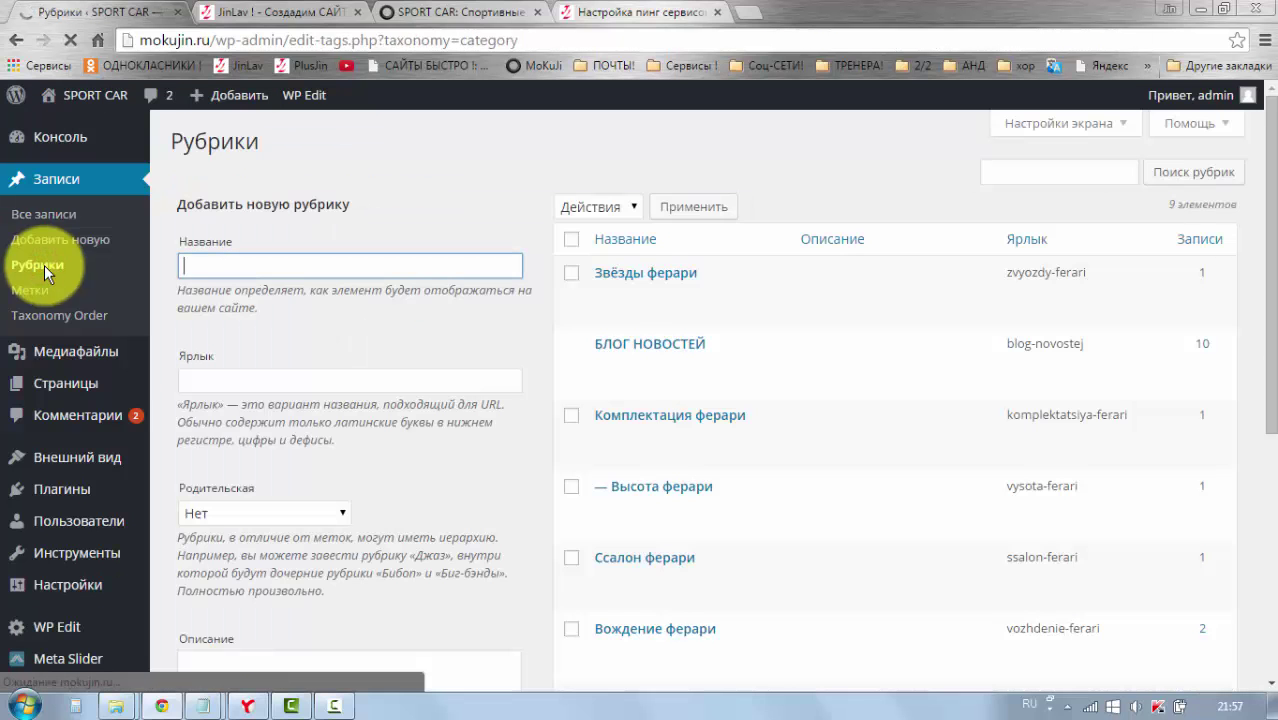
Step: Scroll through the nine categories listed on the Рубрики page
scroll(363, 287, "down", 1)
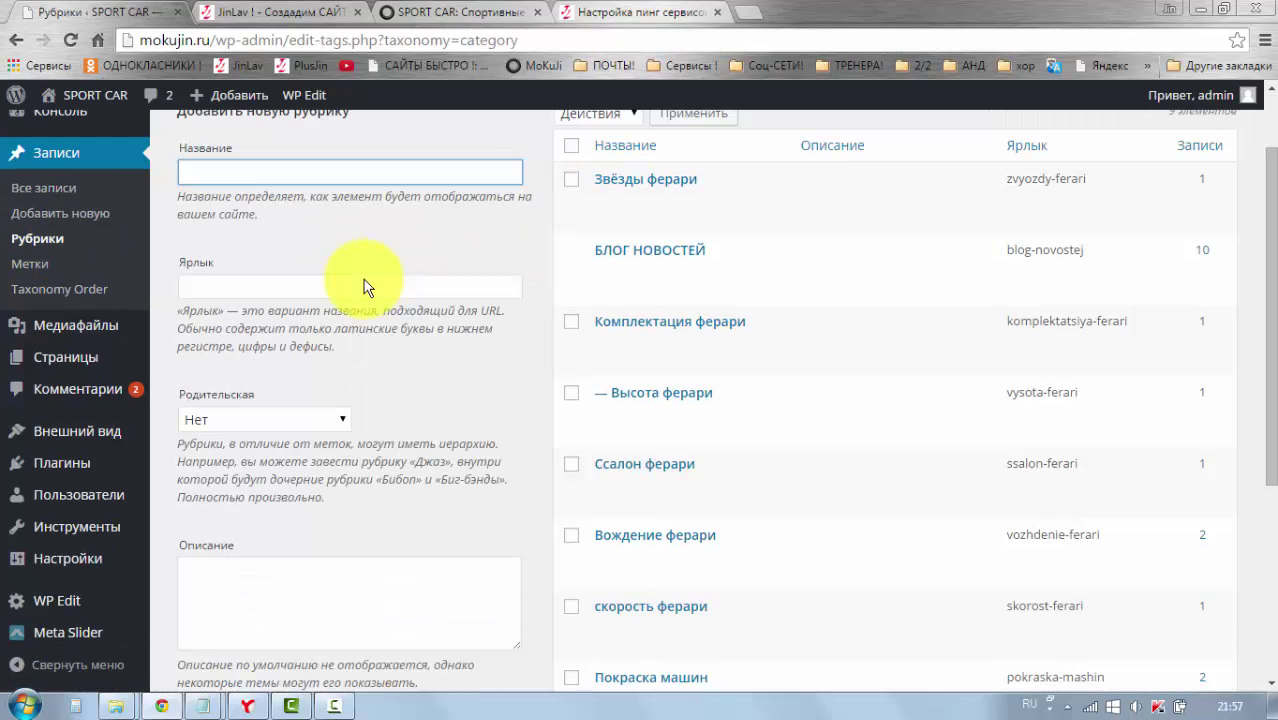
scroll(414, 294, "down", 3)
scroll(434, 328, "up", 4)
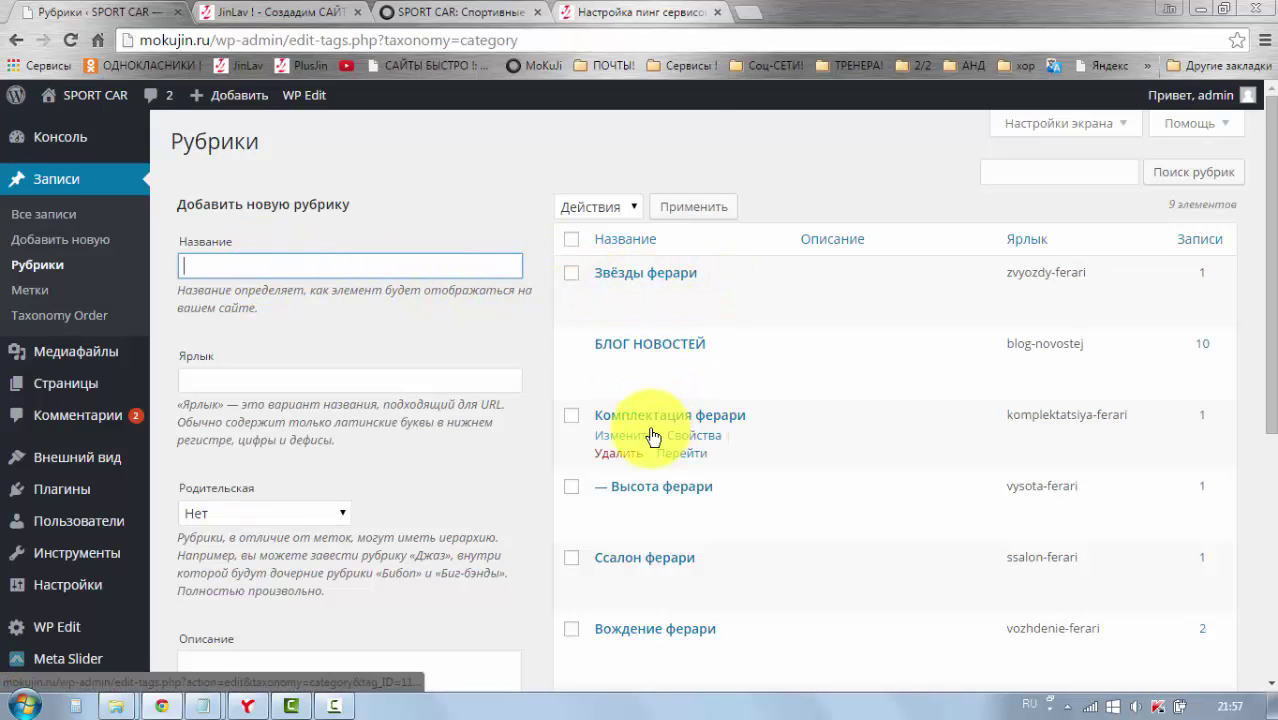
scroll(655, 425, "down", 1)
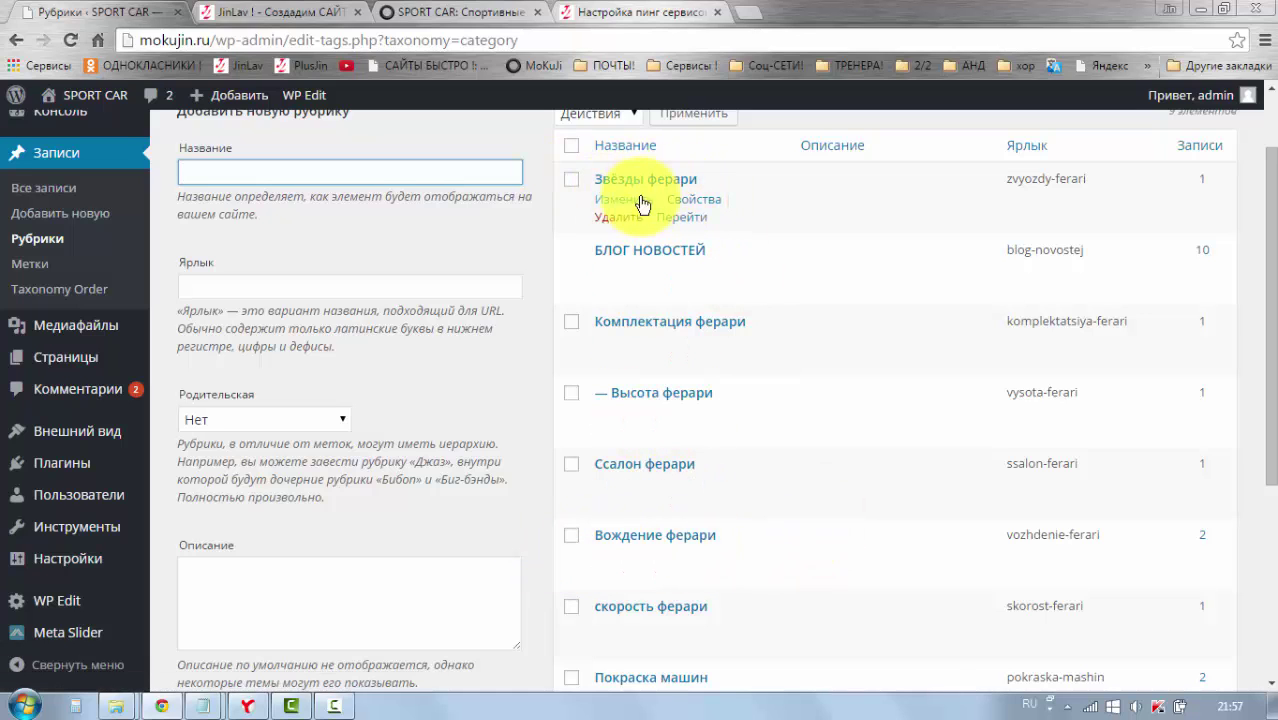
scroll(375, 472, "down", 1)
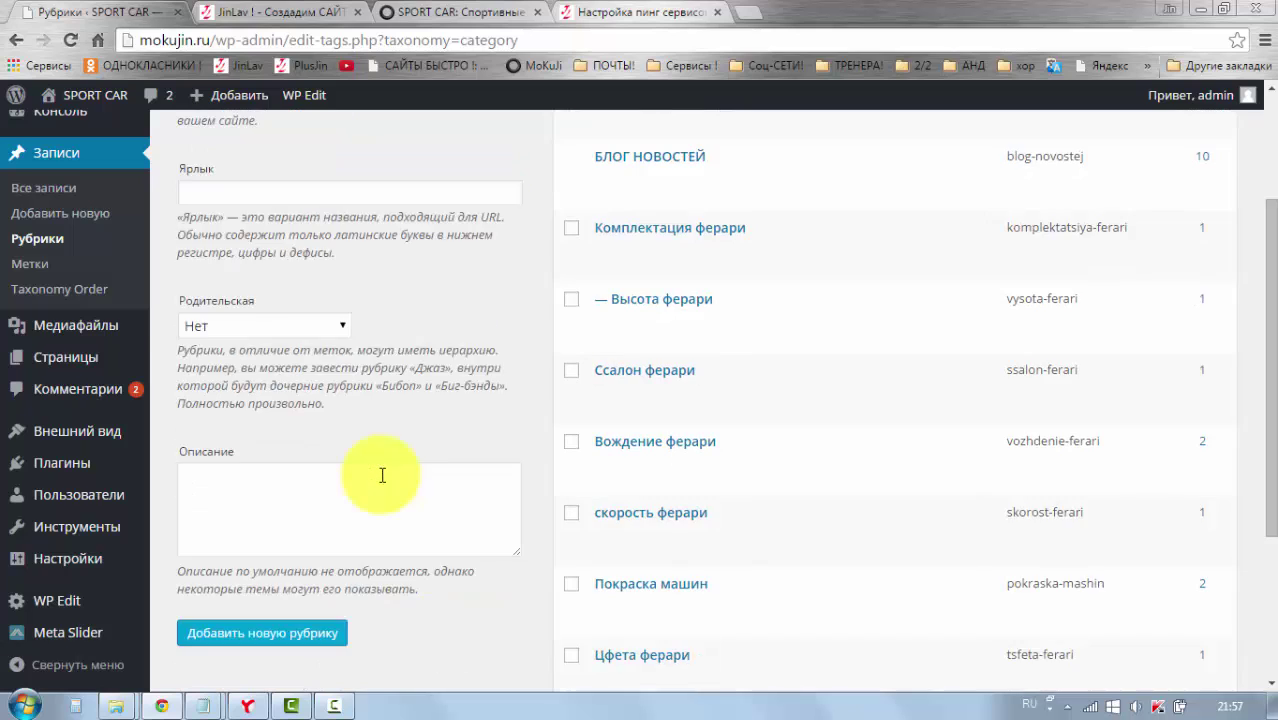
scroll(382, 475, "up", 2)
Step: Inspect the add-category form, leaving the Родительская parent set to Нет
left_click(206, 265)
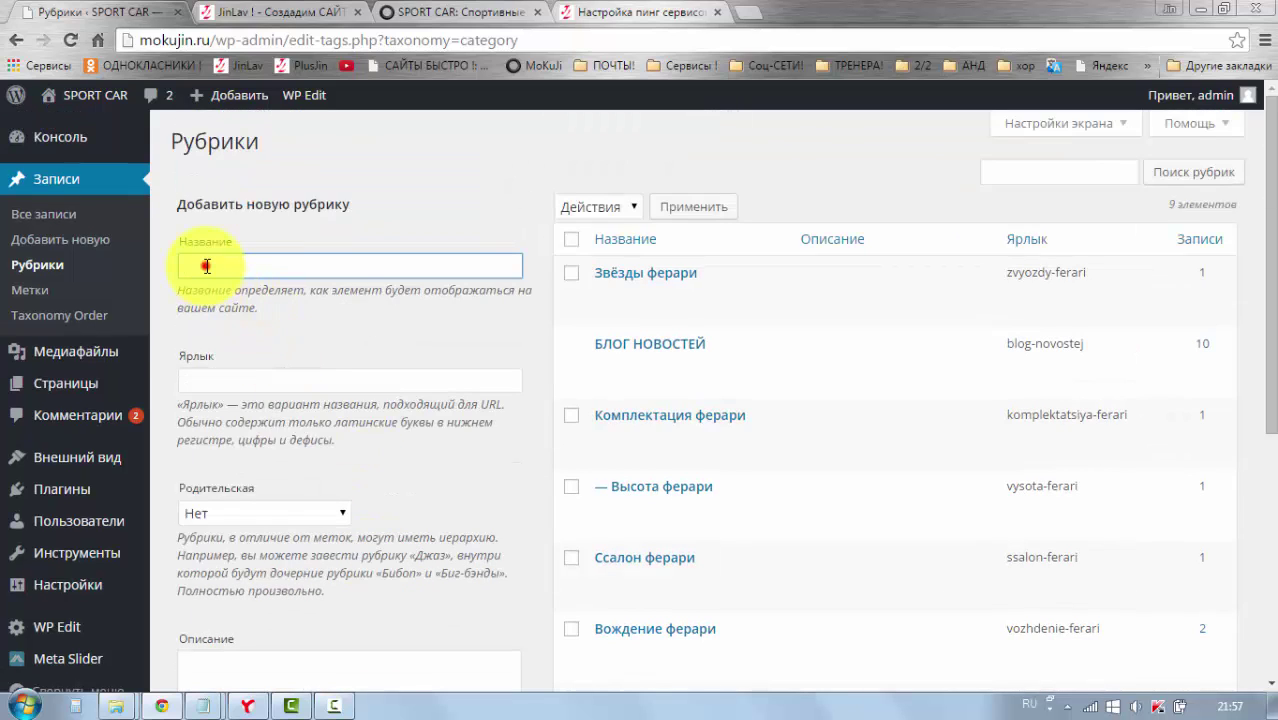
left_click(344, 517)
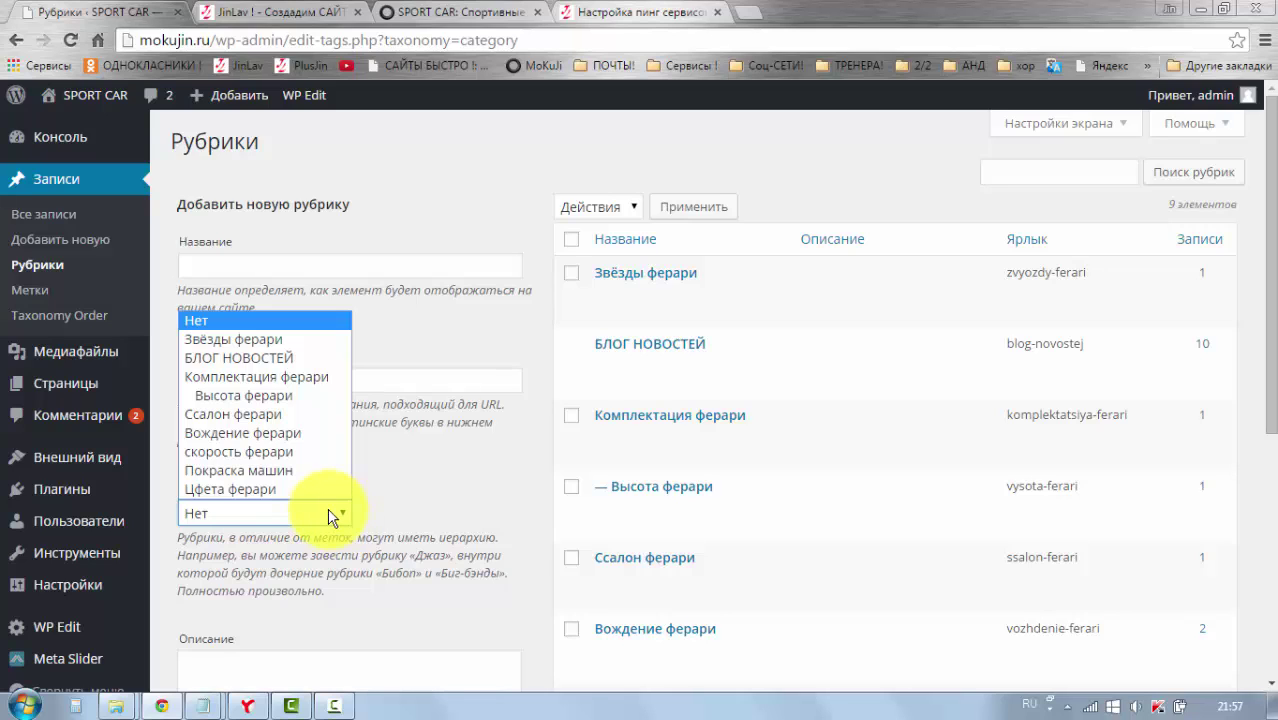
left_click(405, 522)
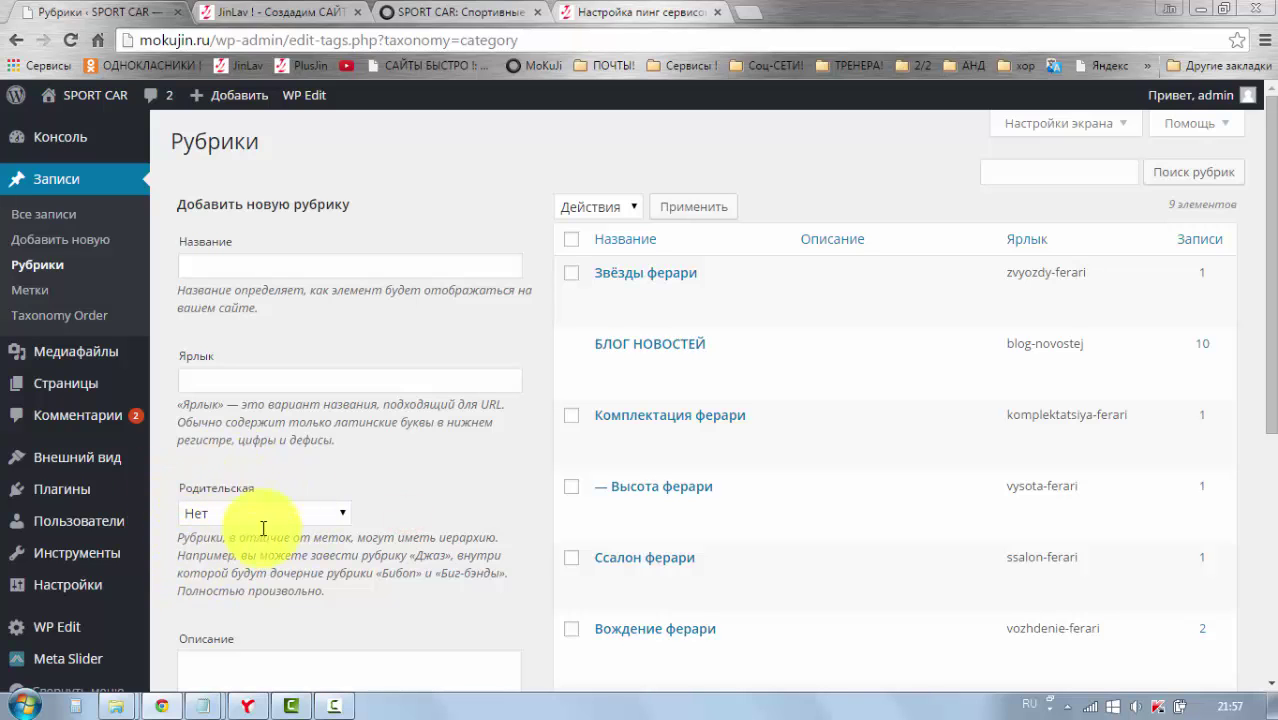
scroll(590, 499, "down", 3)
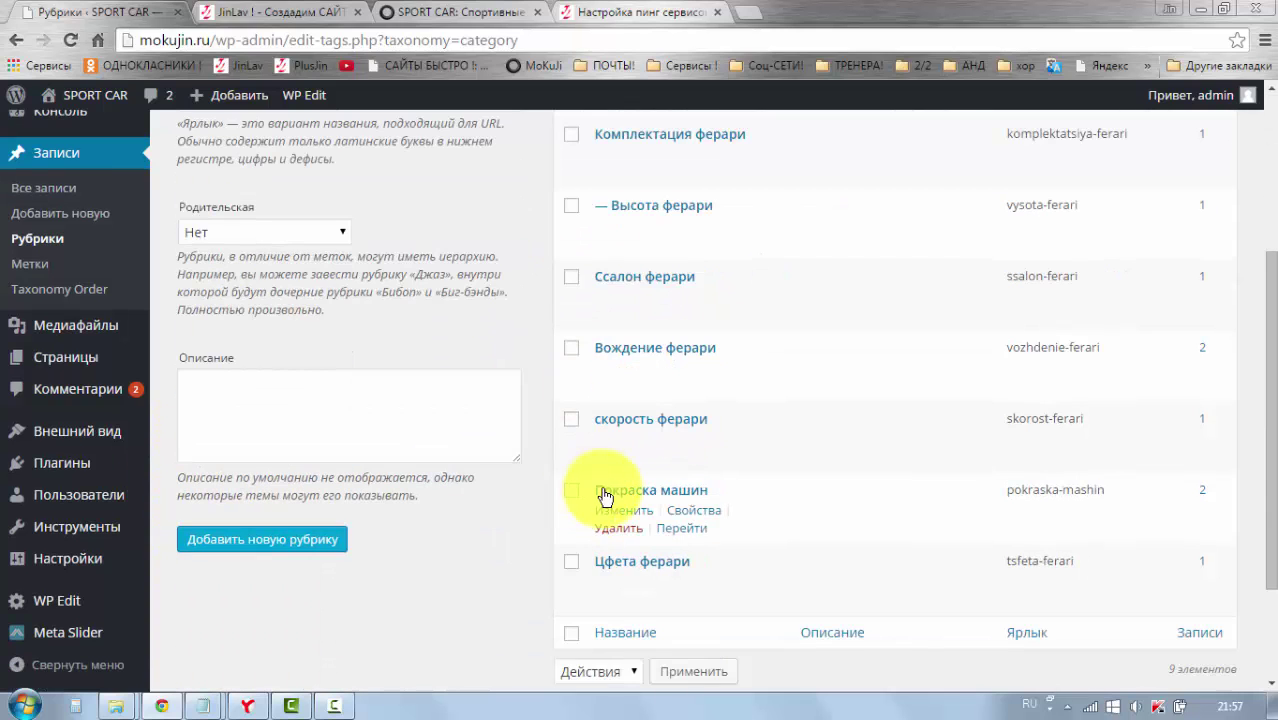
scroll(605, 490, "up", 3)
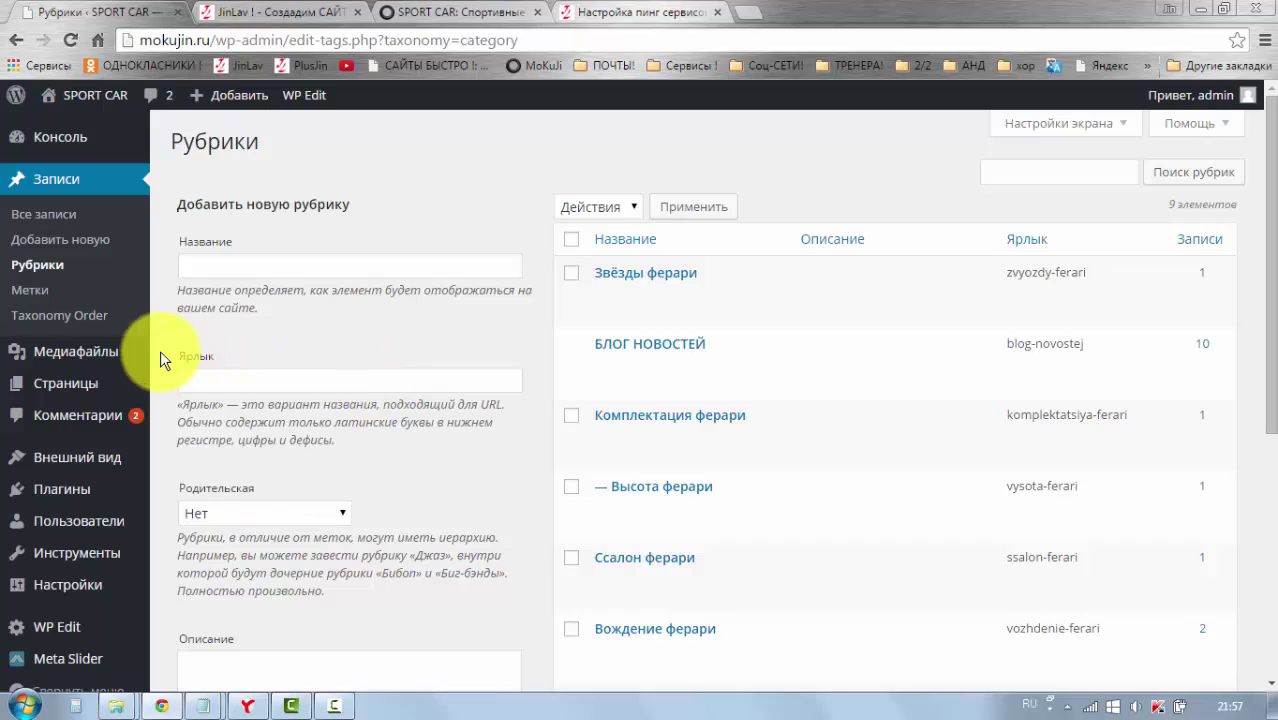
mouse_move(97, 361)
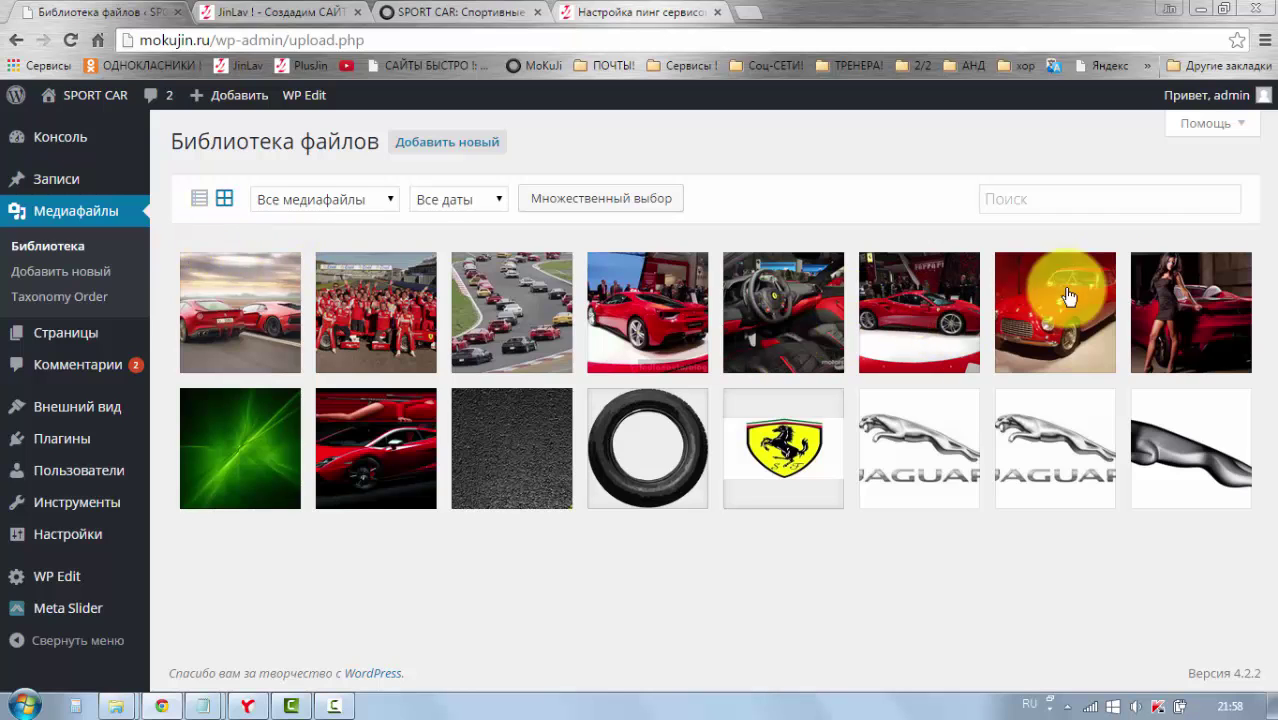
Step: Show and hide the media library help, then scroll through the files
left_click(1218, 128)
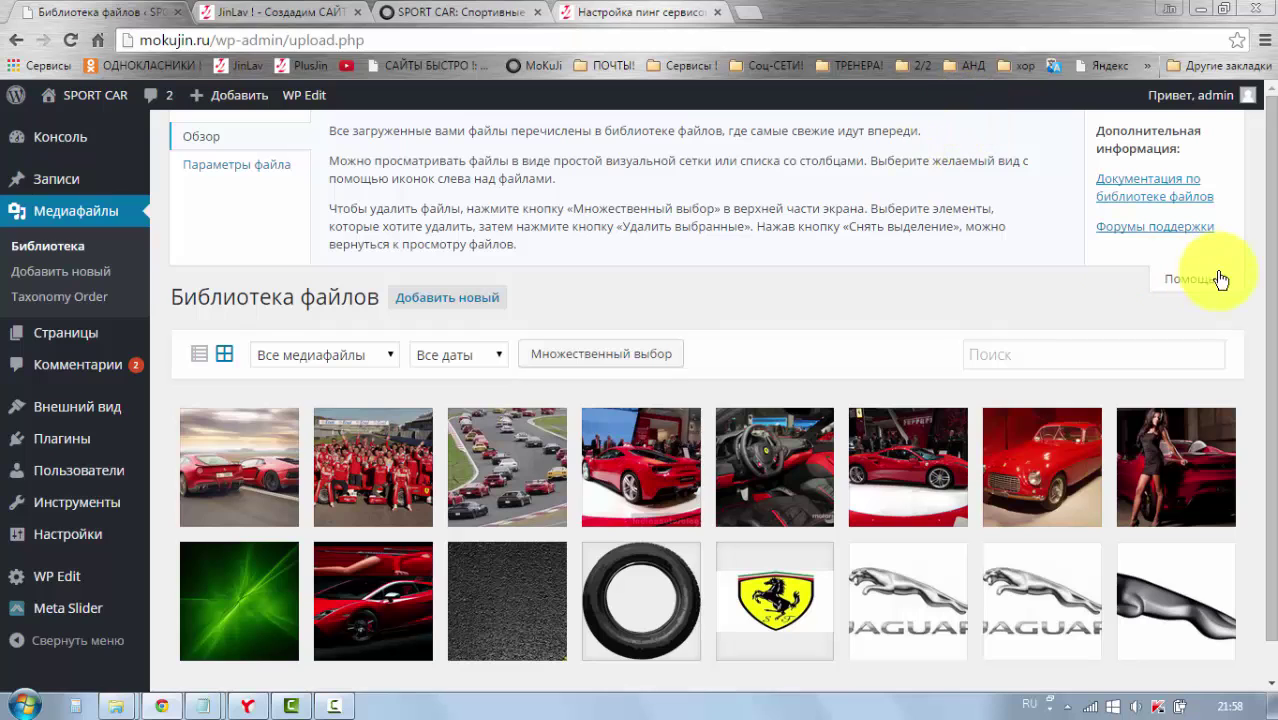
left_click(1160, 279)
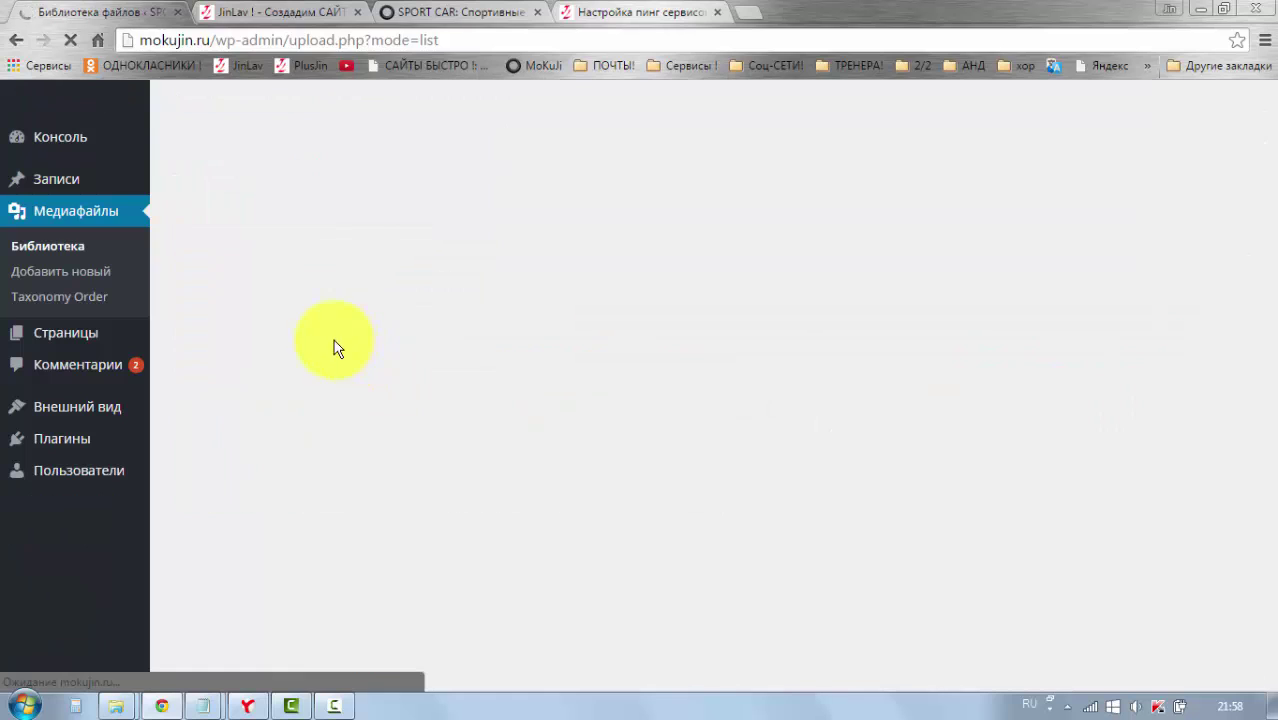
scroll(305, 410, "down", 8)
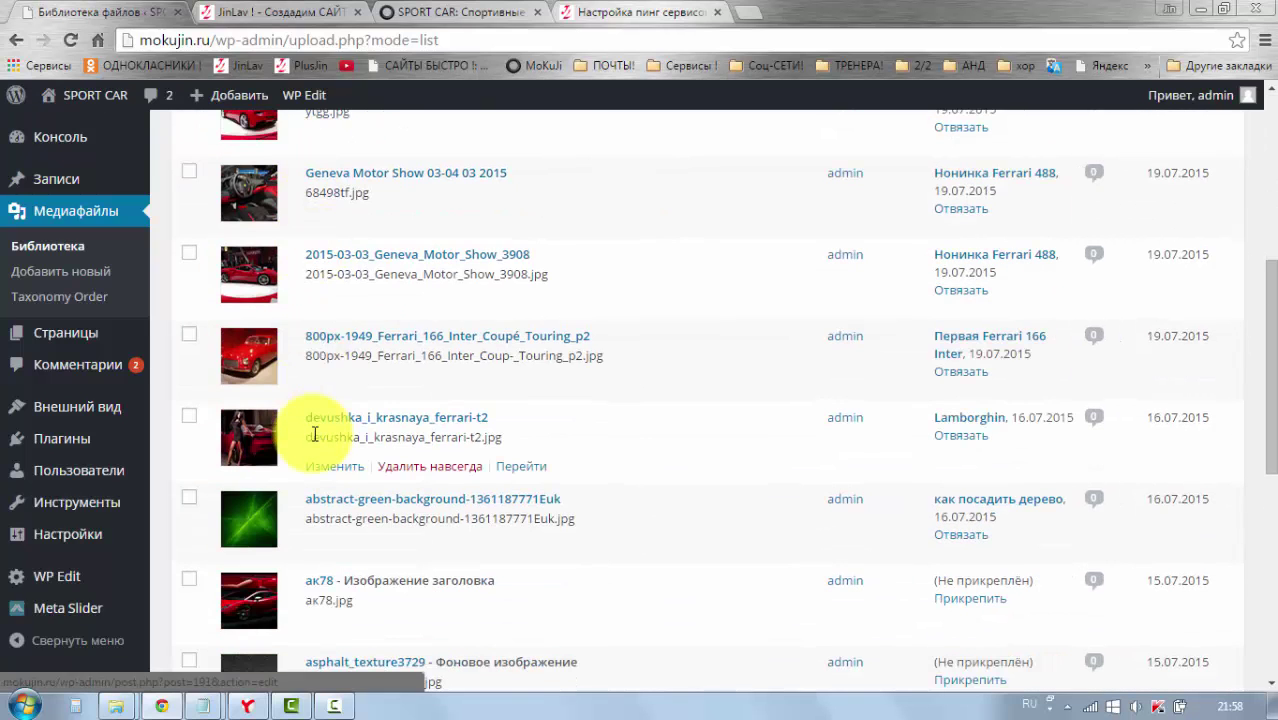
scroll(316, 435, "down", 3)
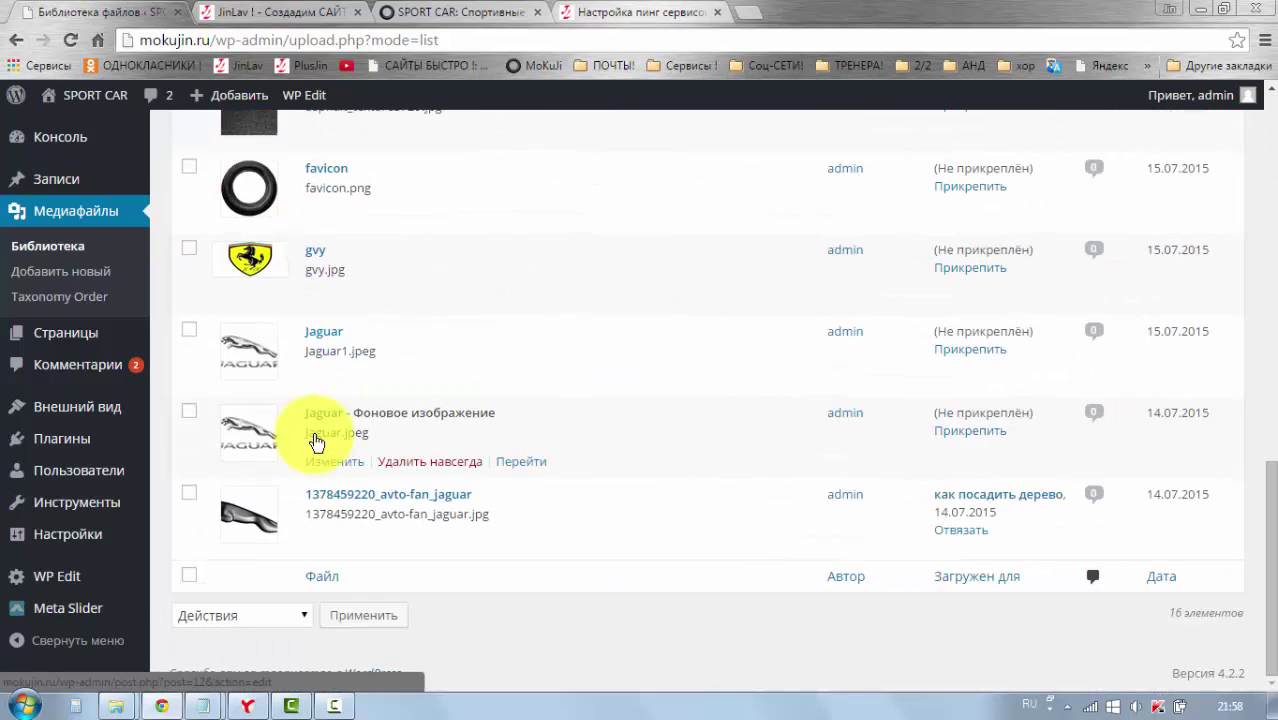
scroll(316, 435, "up", 12)
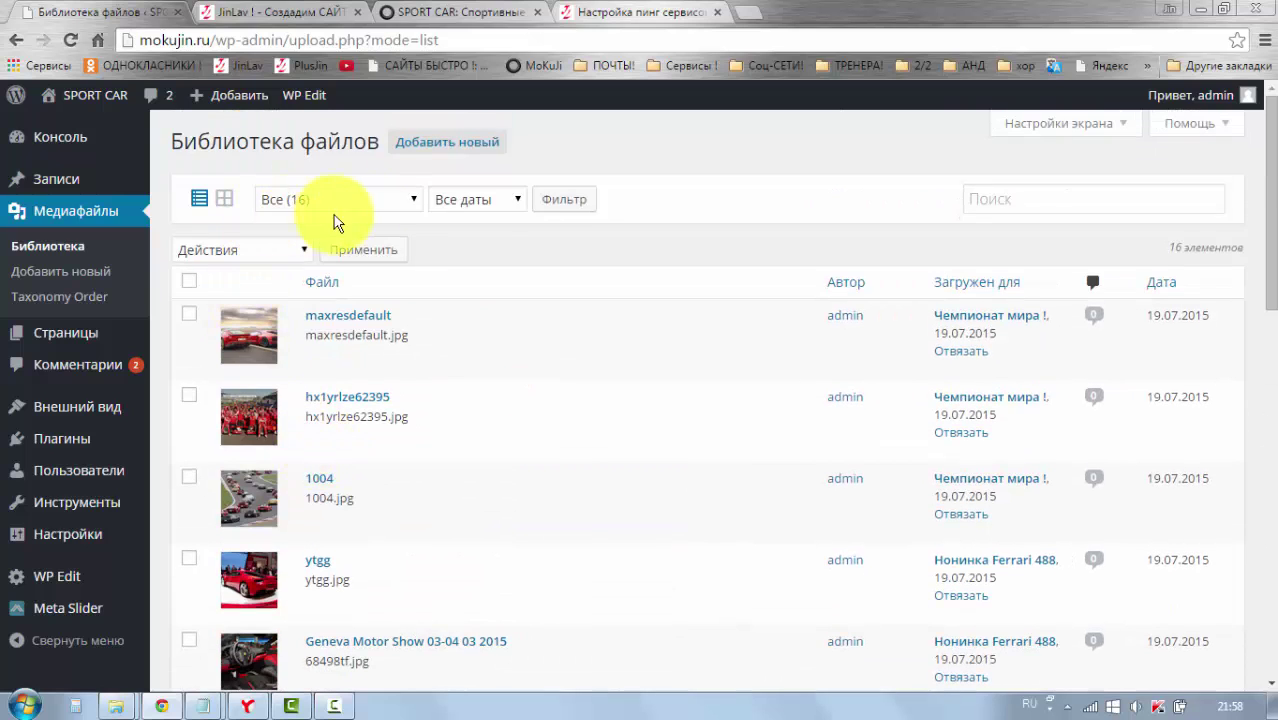
Step: Review the media type and month filters, keeping all files and all dates
left_click(411, 202)
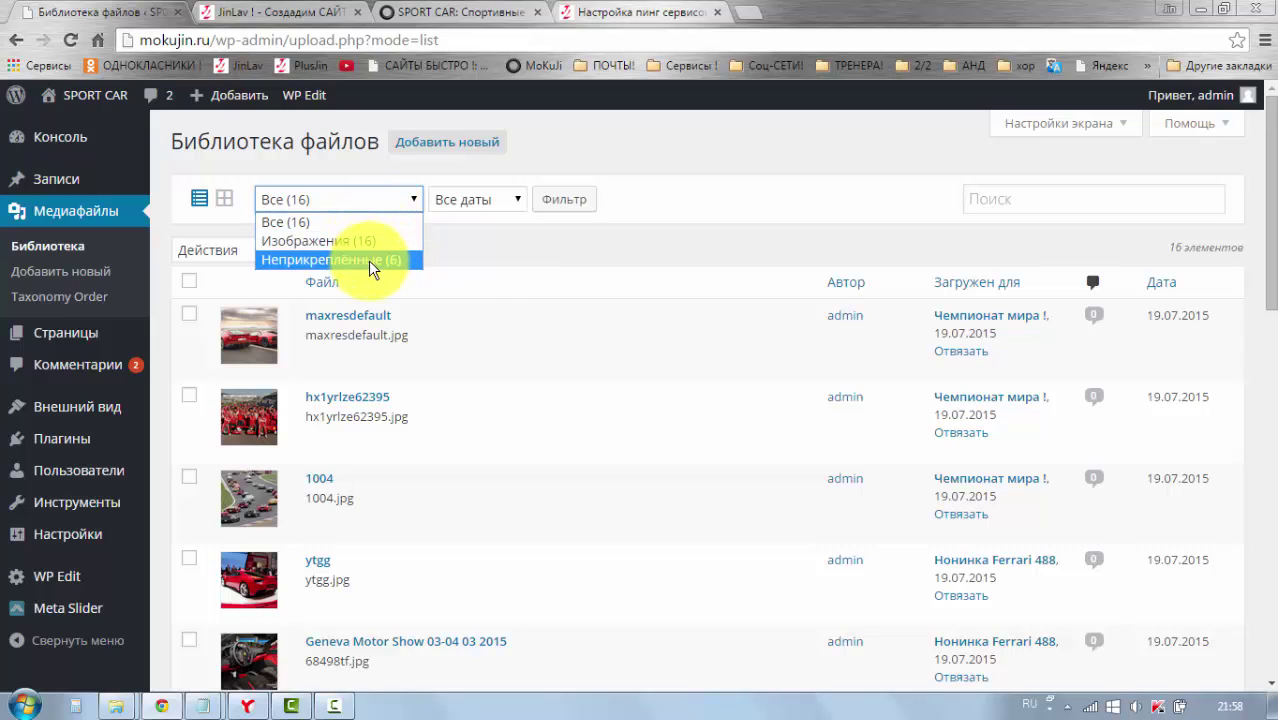
left_click(451, 239)
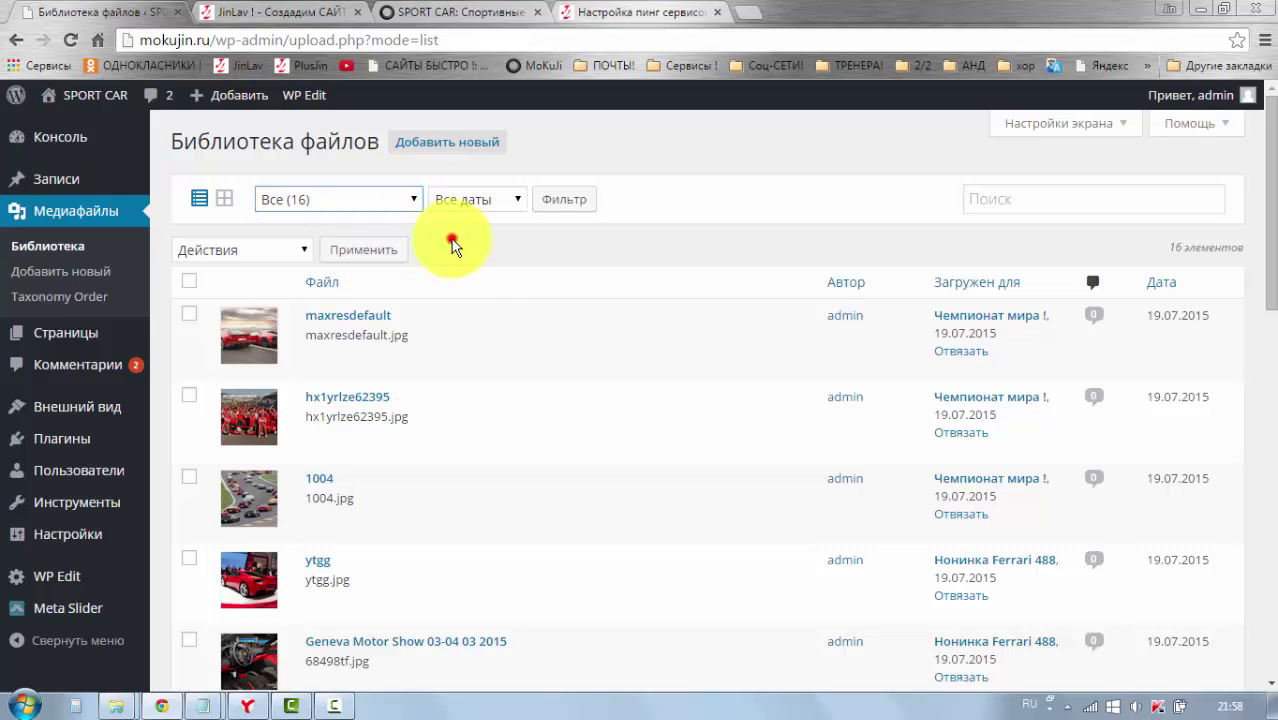
left_click(516, 199)
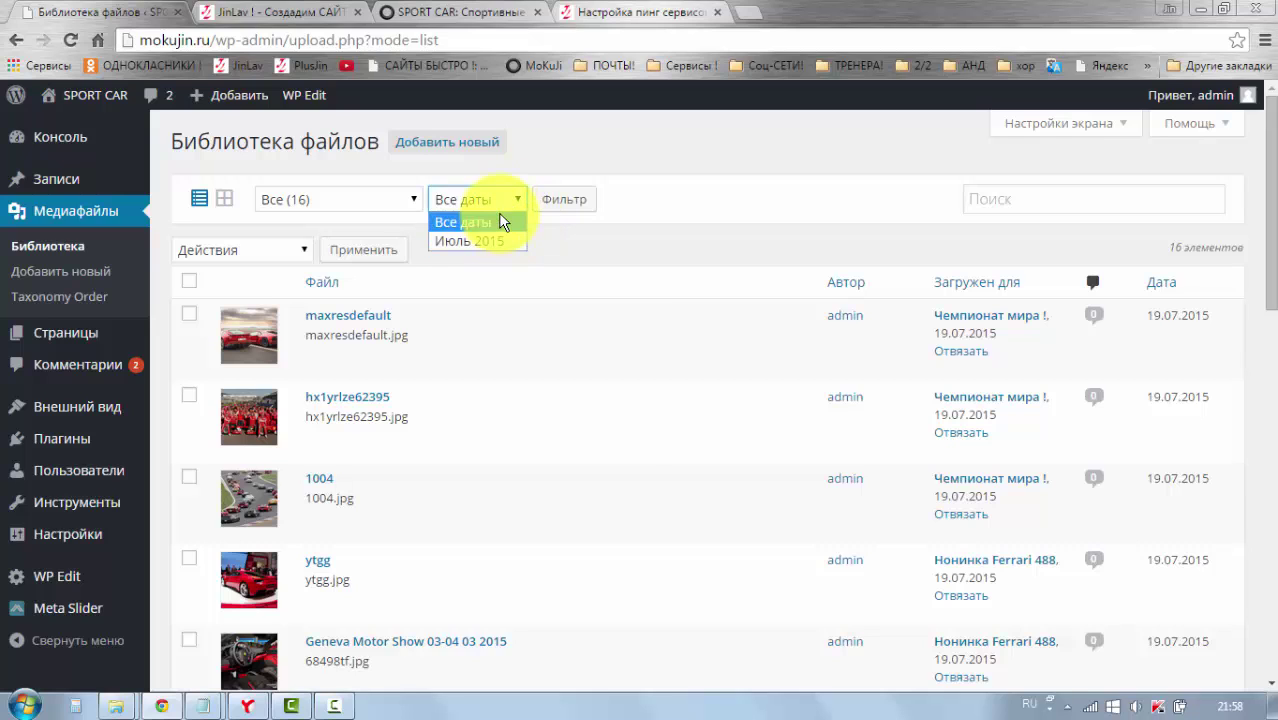
left_click(606, 254)
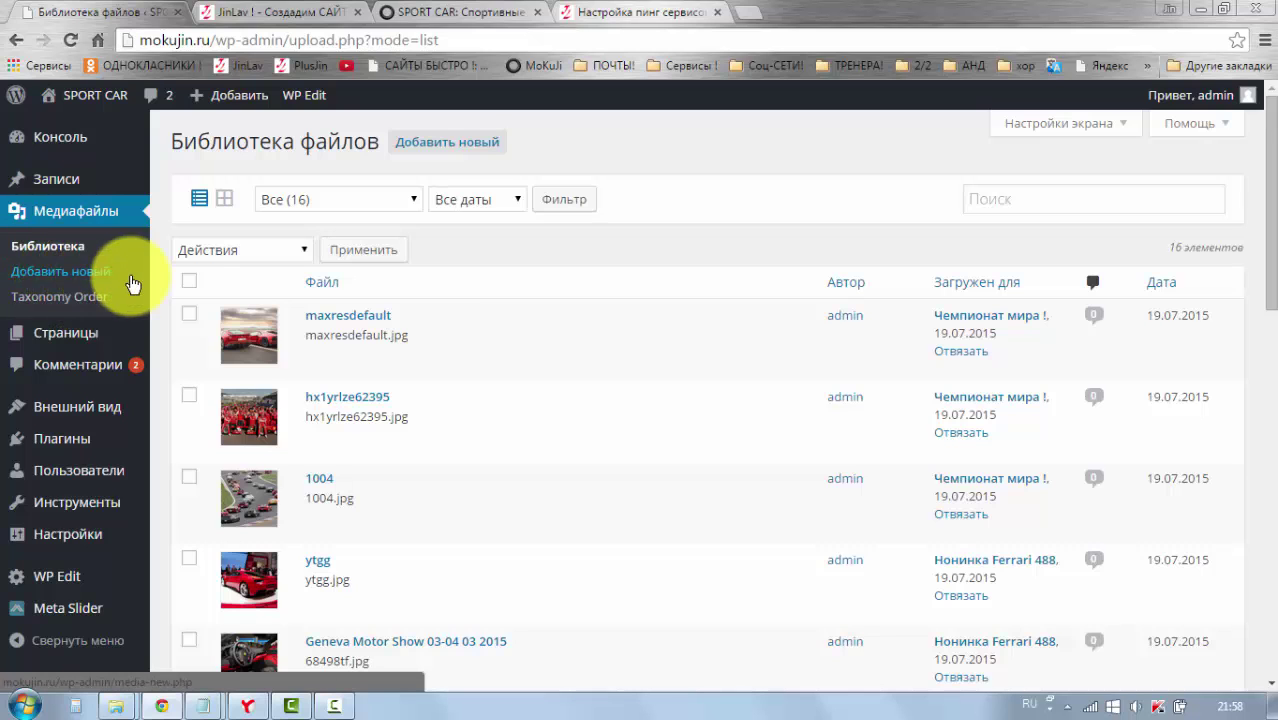
scroll(131, 290, "down", 2)
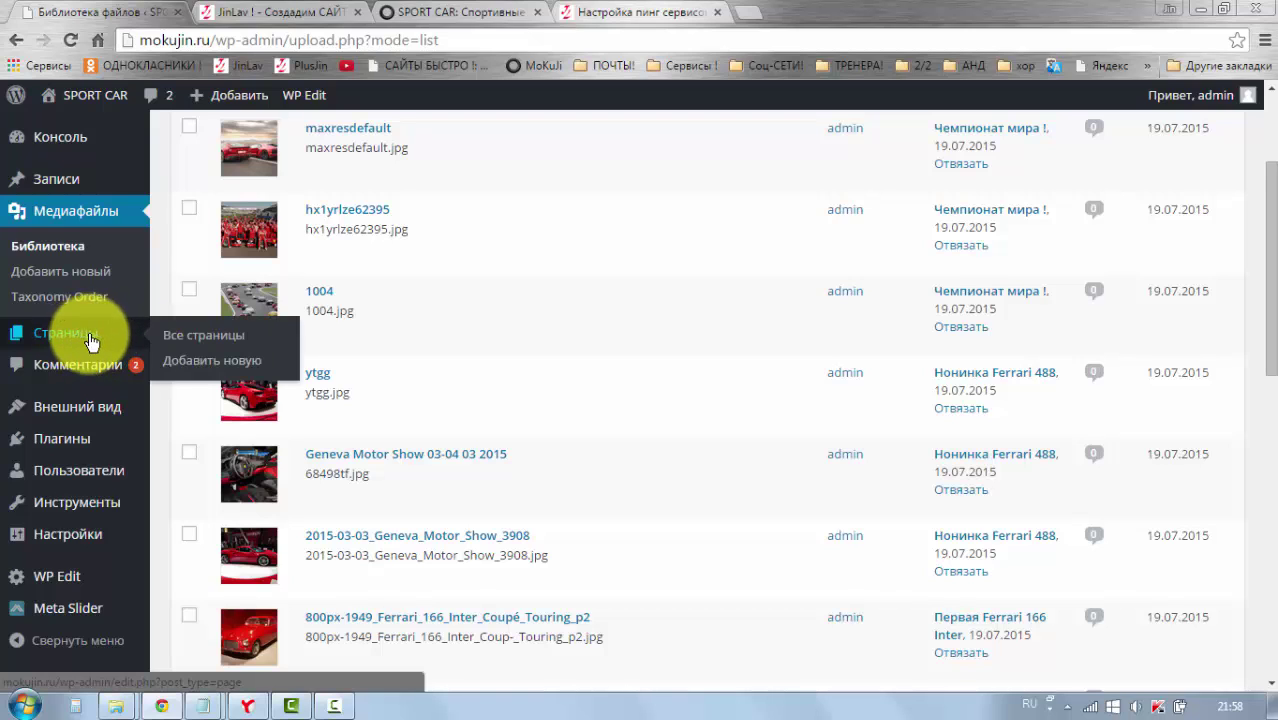
left_click(78, 348)
left_click(63, 340)
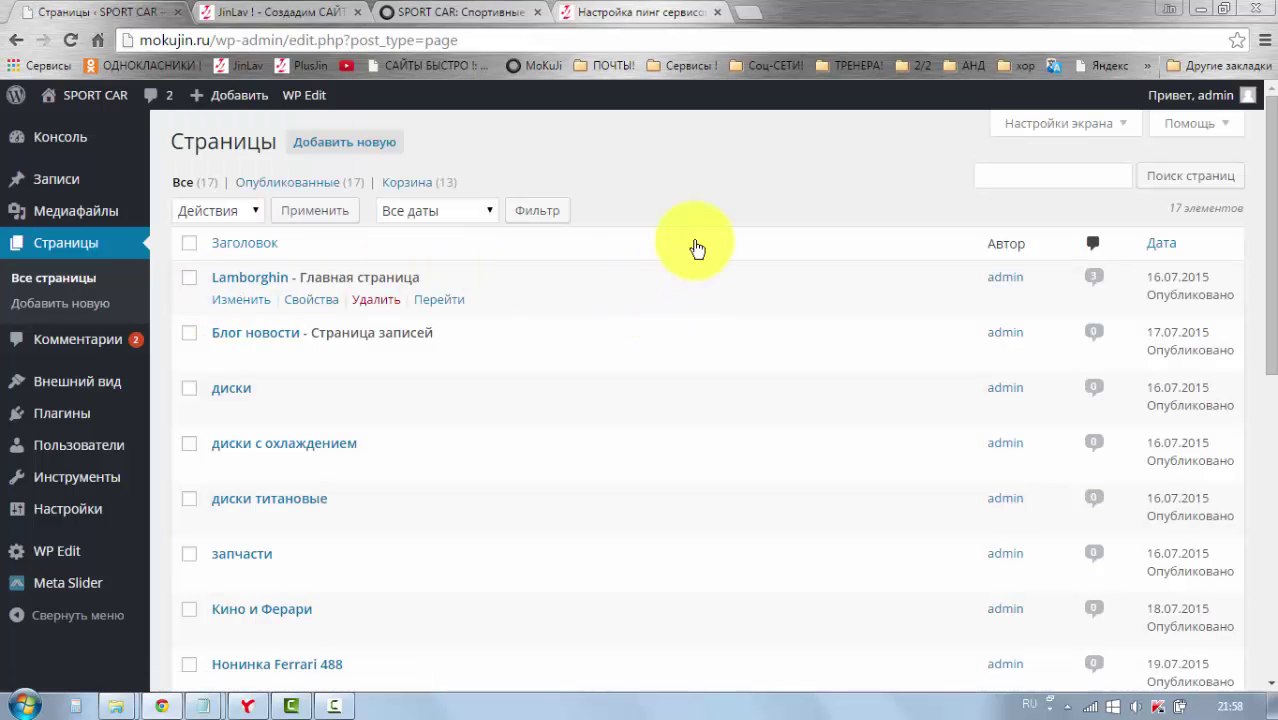
Step: Open Quick Edit for the Блог новости page, keeping no parent page
scroll(385, 335, "down", 5)
scroll(385, 340, "down", 2)
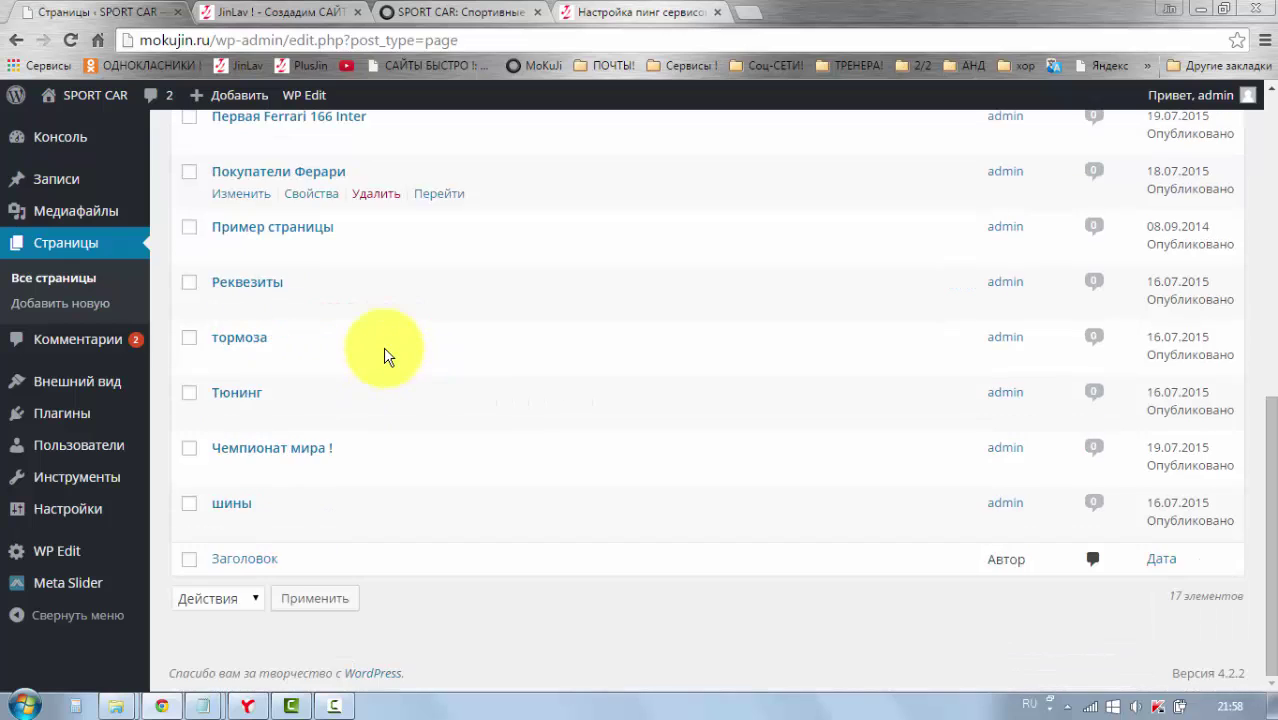
scroll(385, 350, "up", 6)
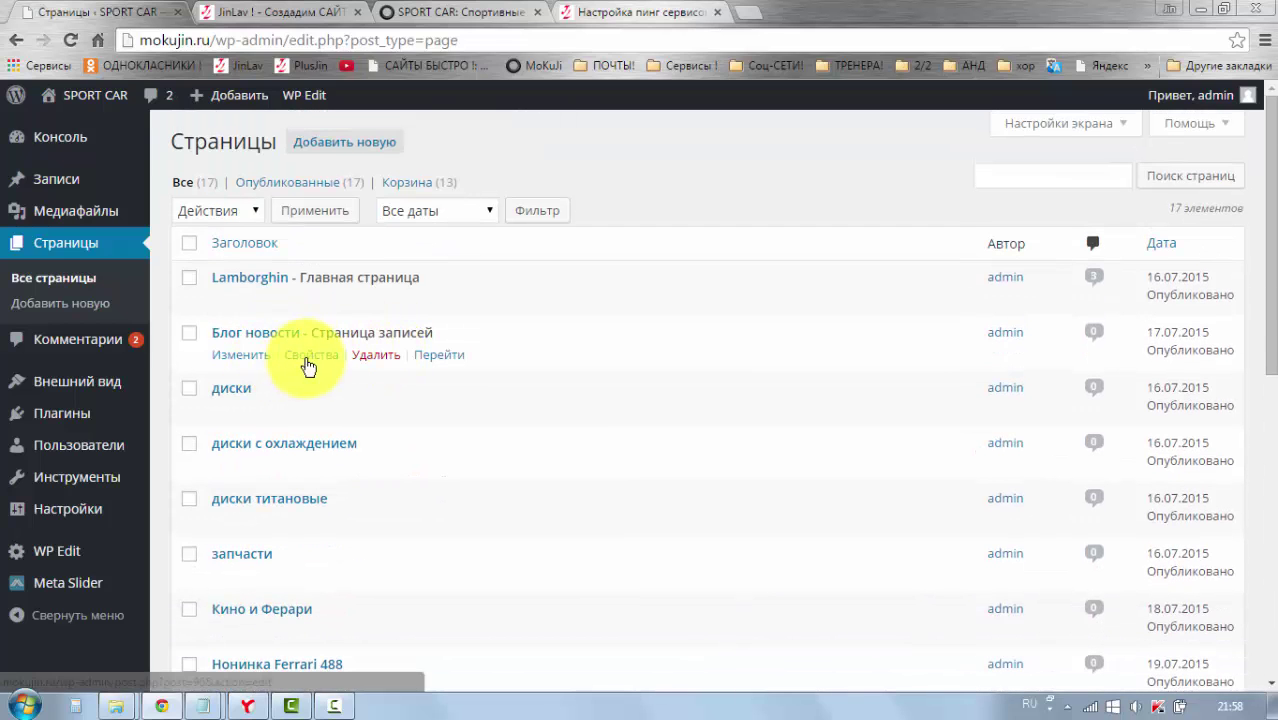
left_click(307, 360)
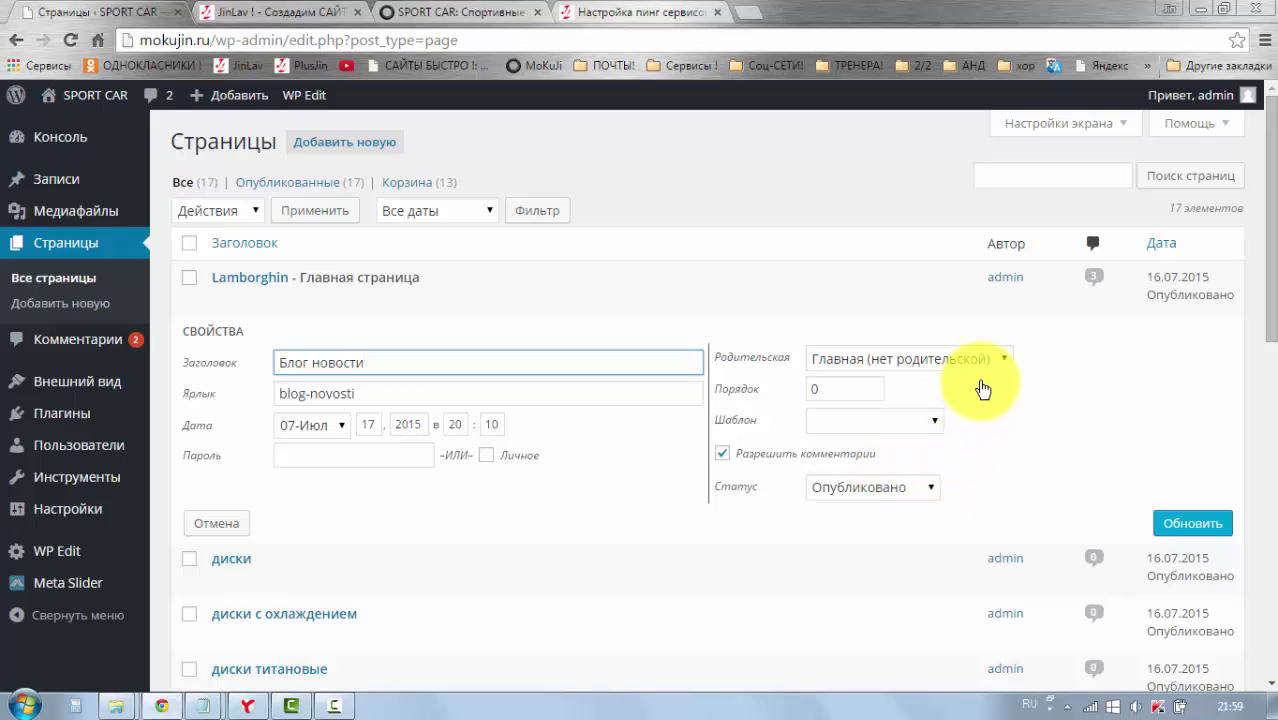
left_click(1005, 360)
left_click(921, 358)
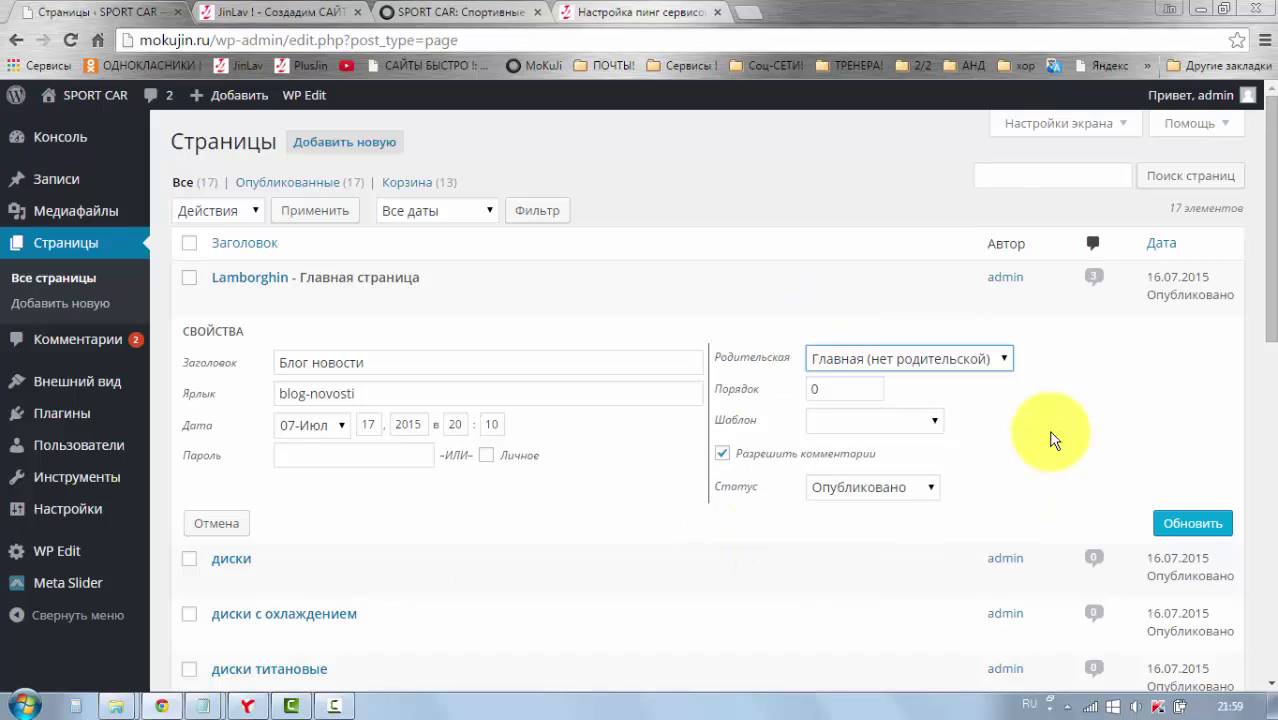
Step: Uncheck Allow Comments for Блог новости and save with Update
left_click(364, 366)
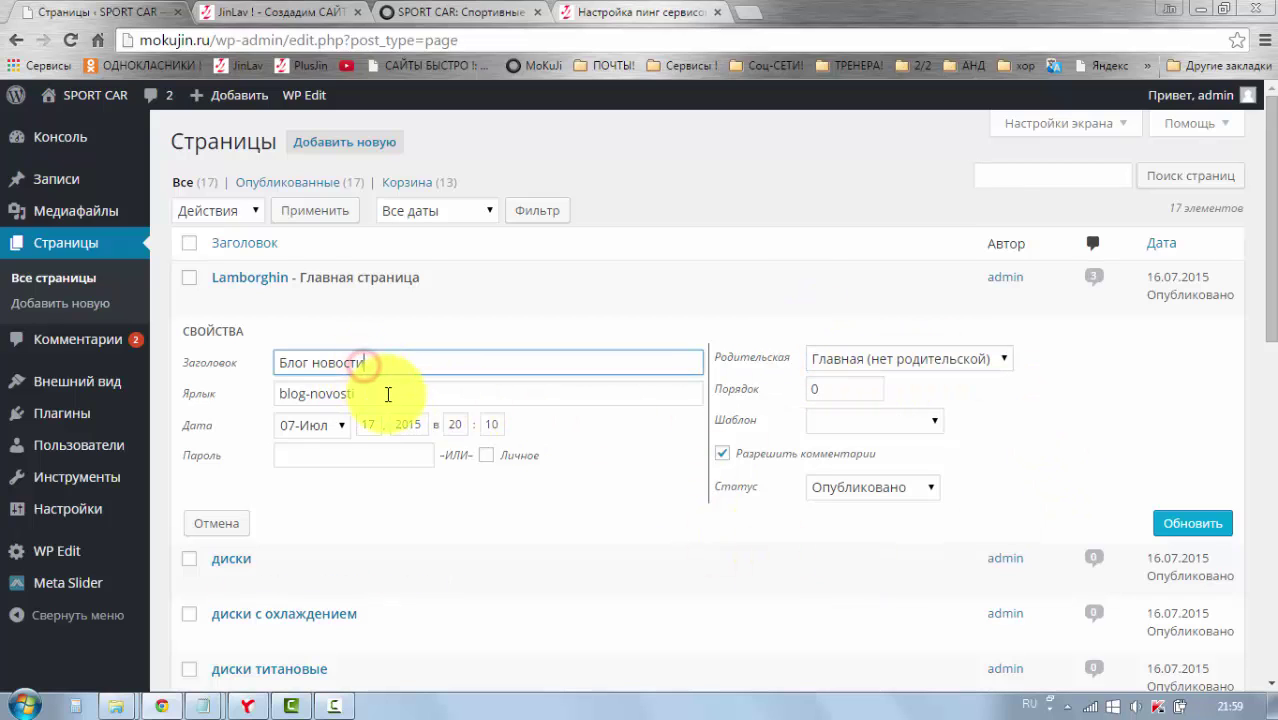
left_click(385, 391)
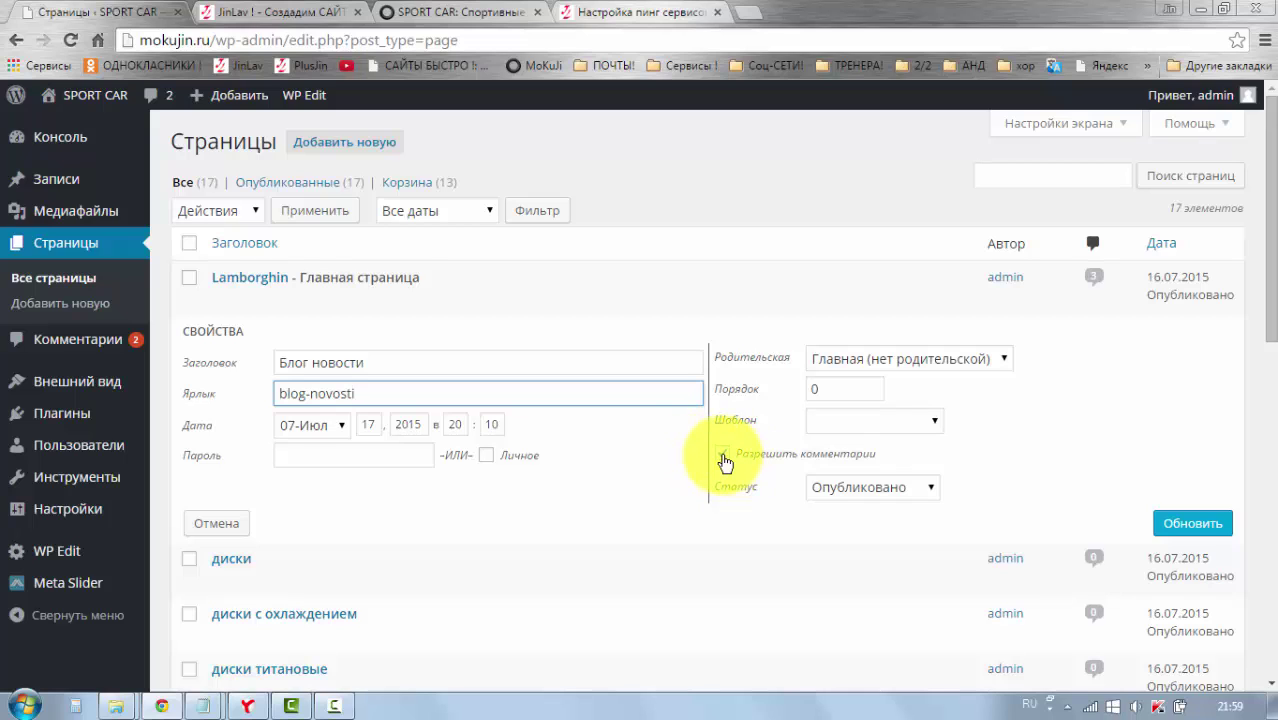
left_click(722, 456)
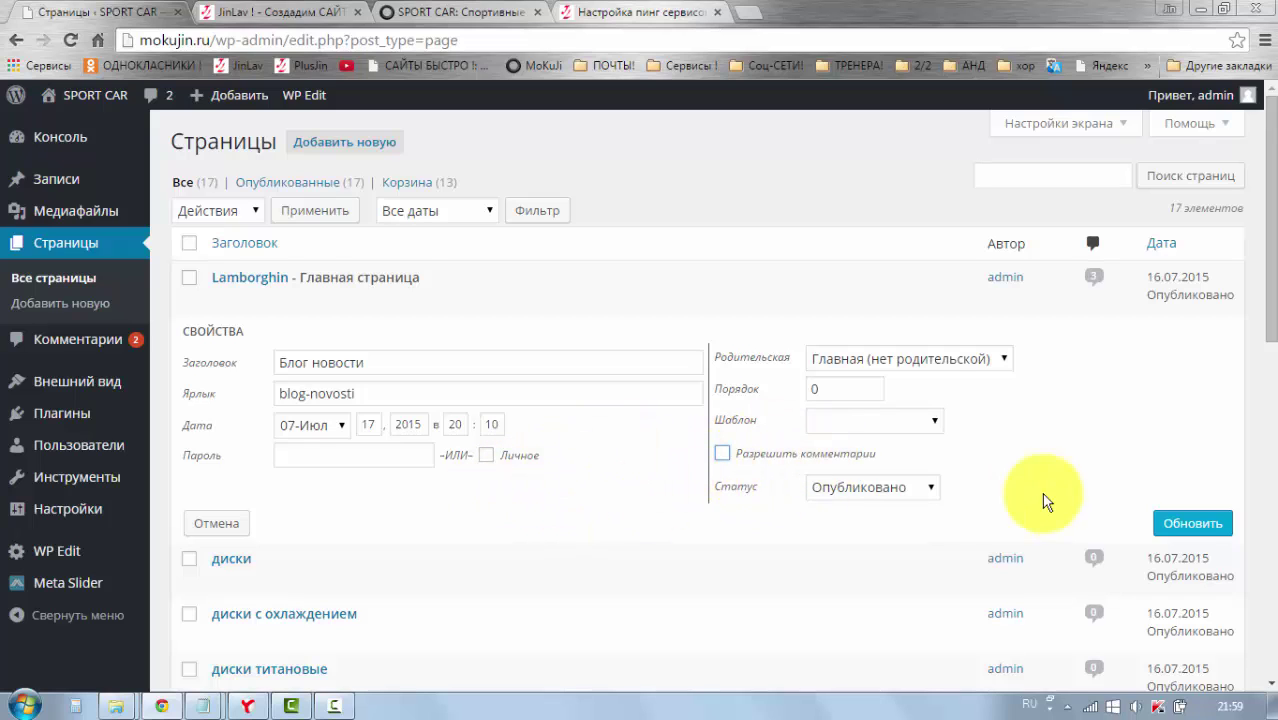
left_click(1177, 527)
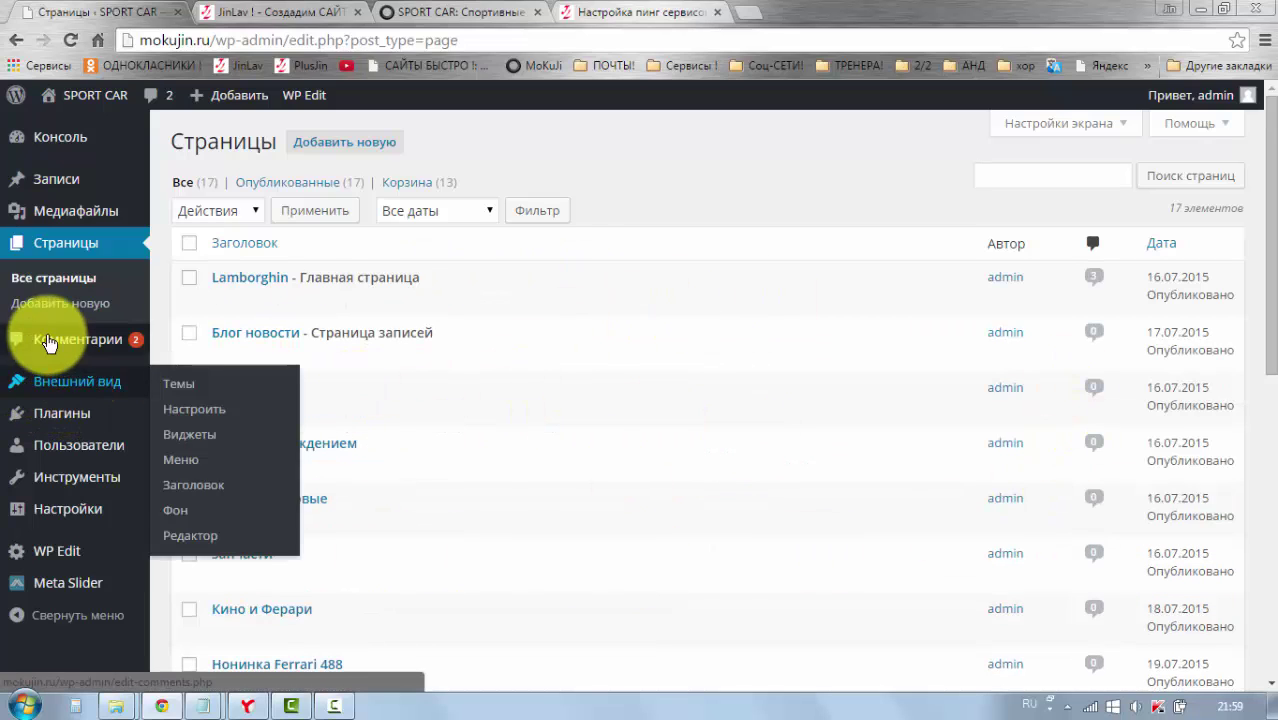
mouse_move(52, 348)
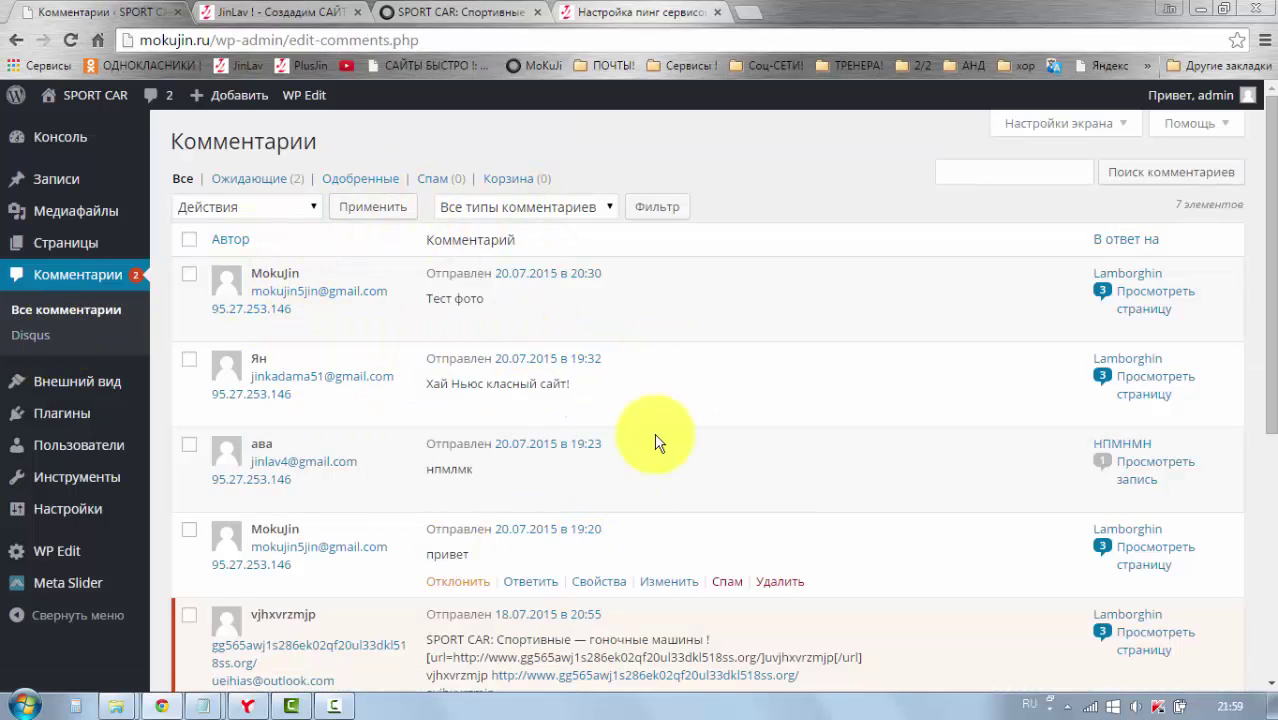
Step: Scroll through the seven comments on the Комментарии screen
scroll(390, 525, "down", 2)
scroll(540, 510, "up", 2)
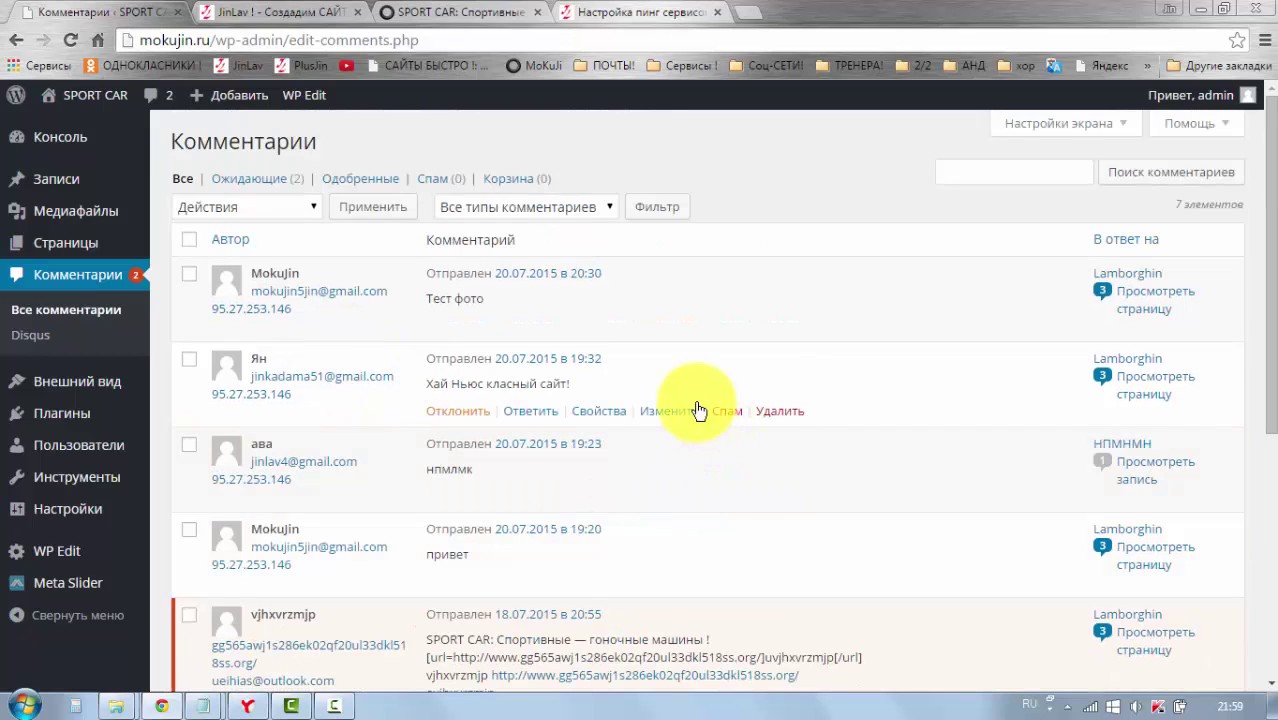
scroll(670, 352, "down", 5)
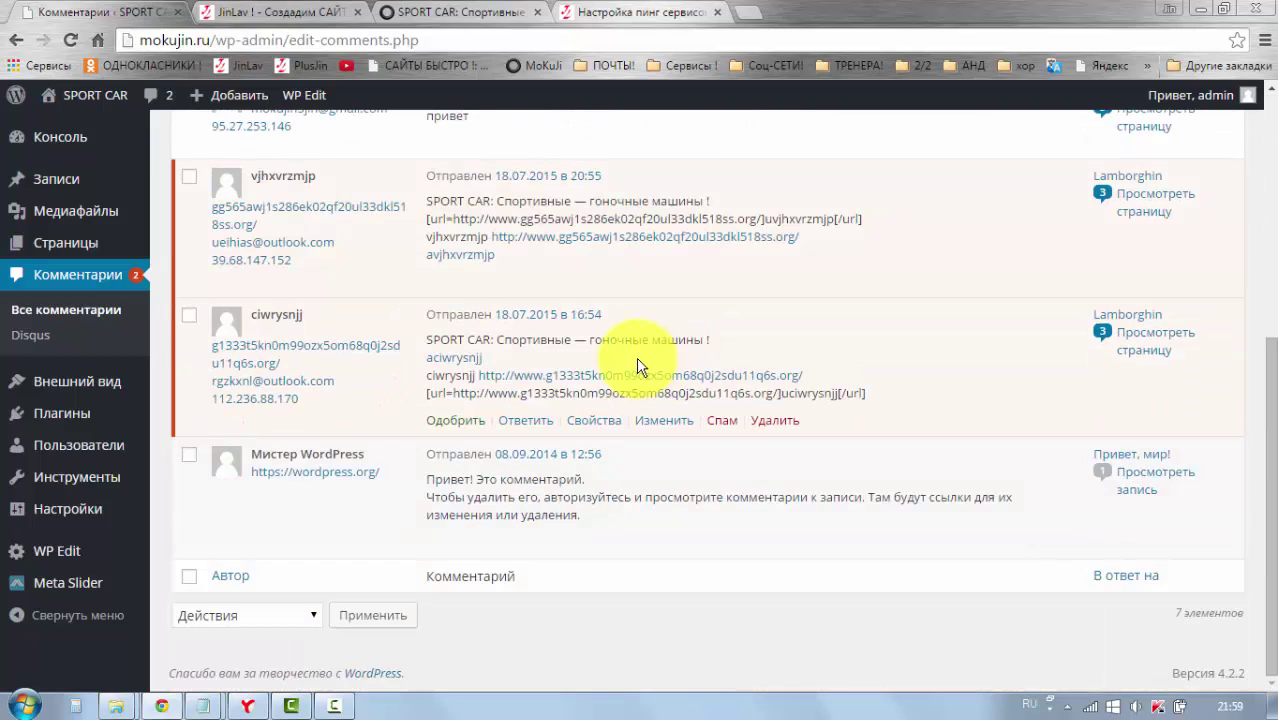
scroll(603, 368, "up", 5)
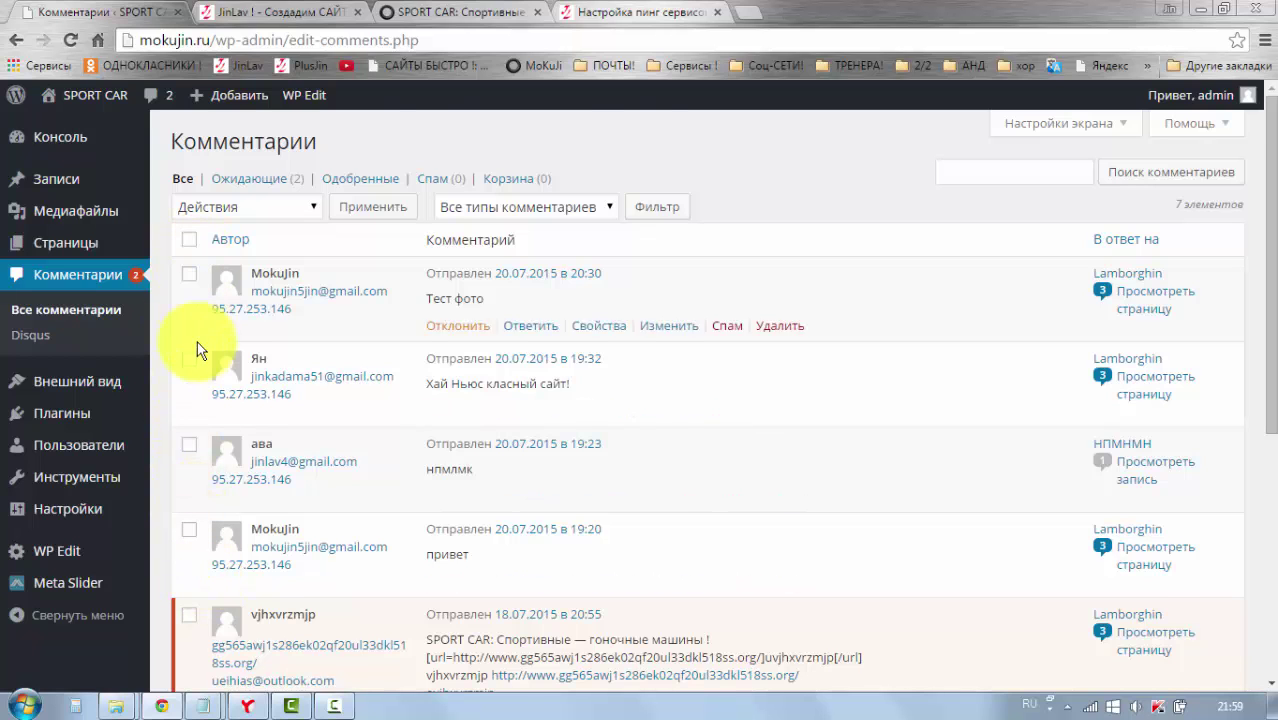
scroll(200, 388, "down", 1)
scroll(200, 388, "down", 2)
scroll(200, 388, "up", 3)
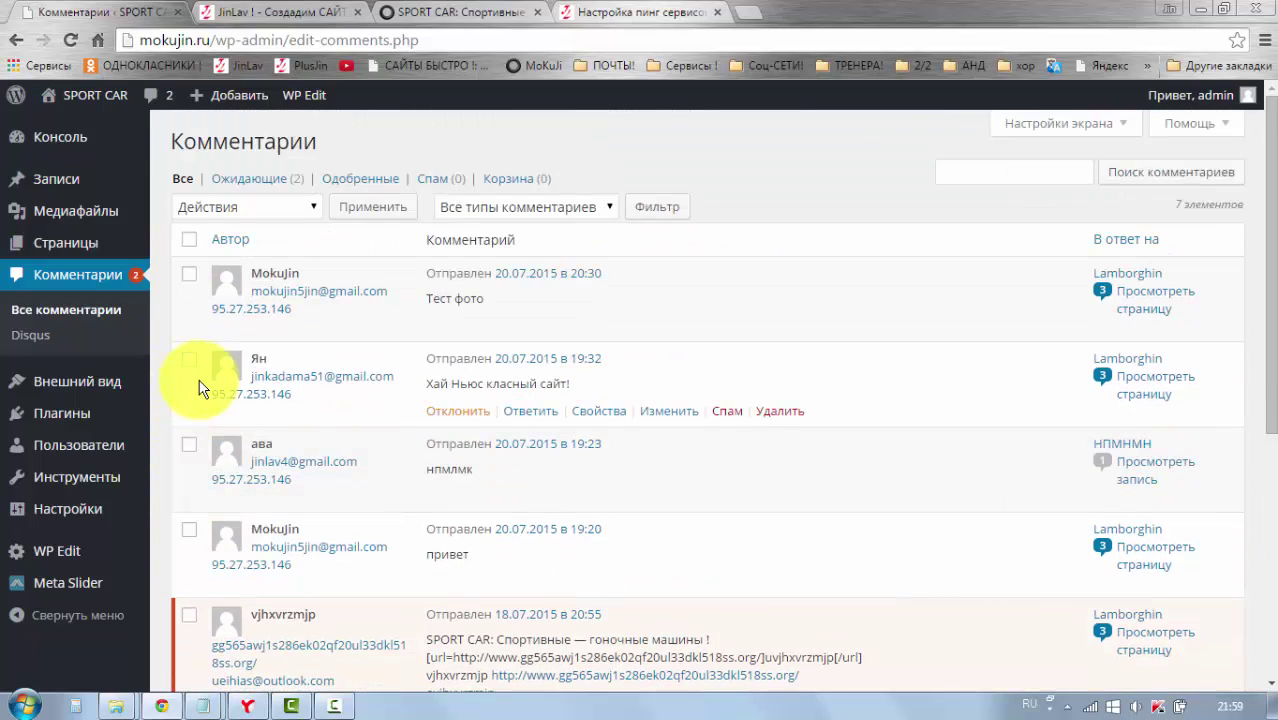
scroll(199, 360, "down", 2)
scroll(197, 360, "up", 2)
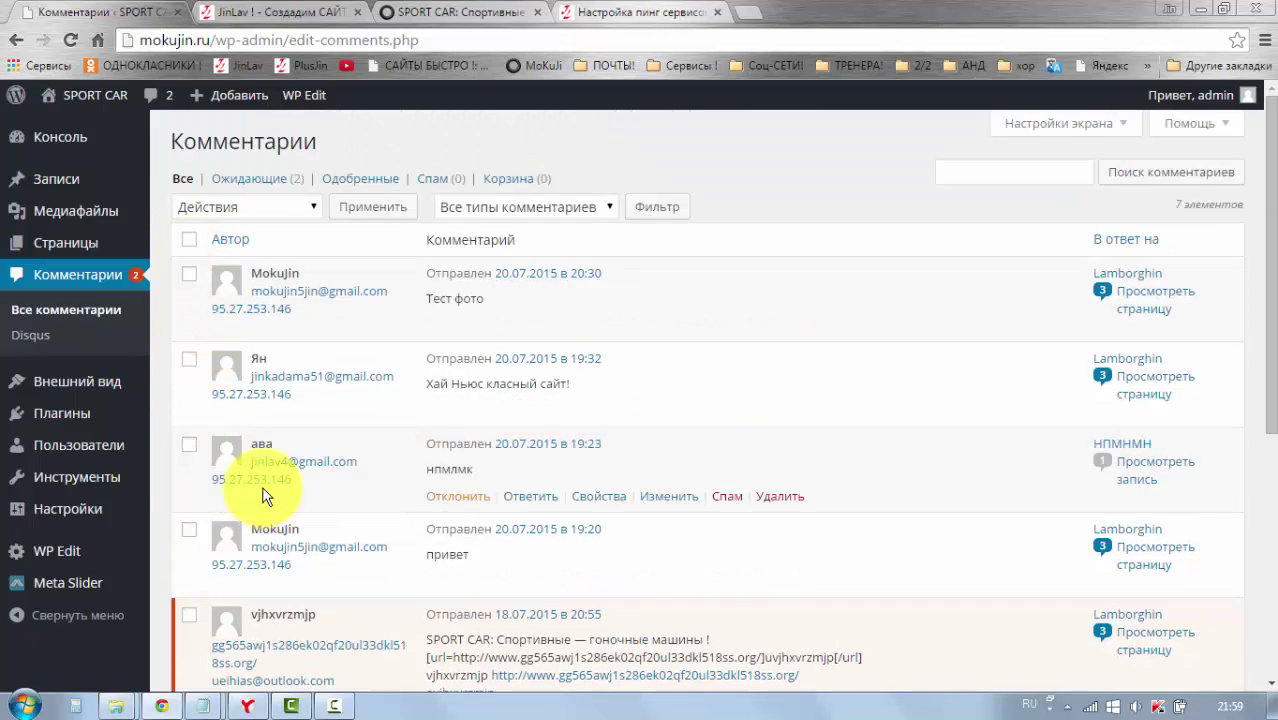
scroll(230, 545, "down", 2)
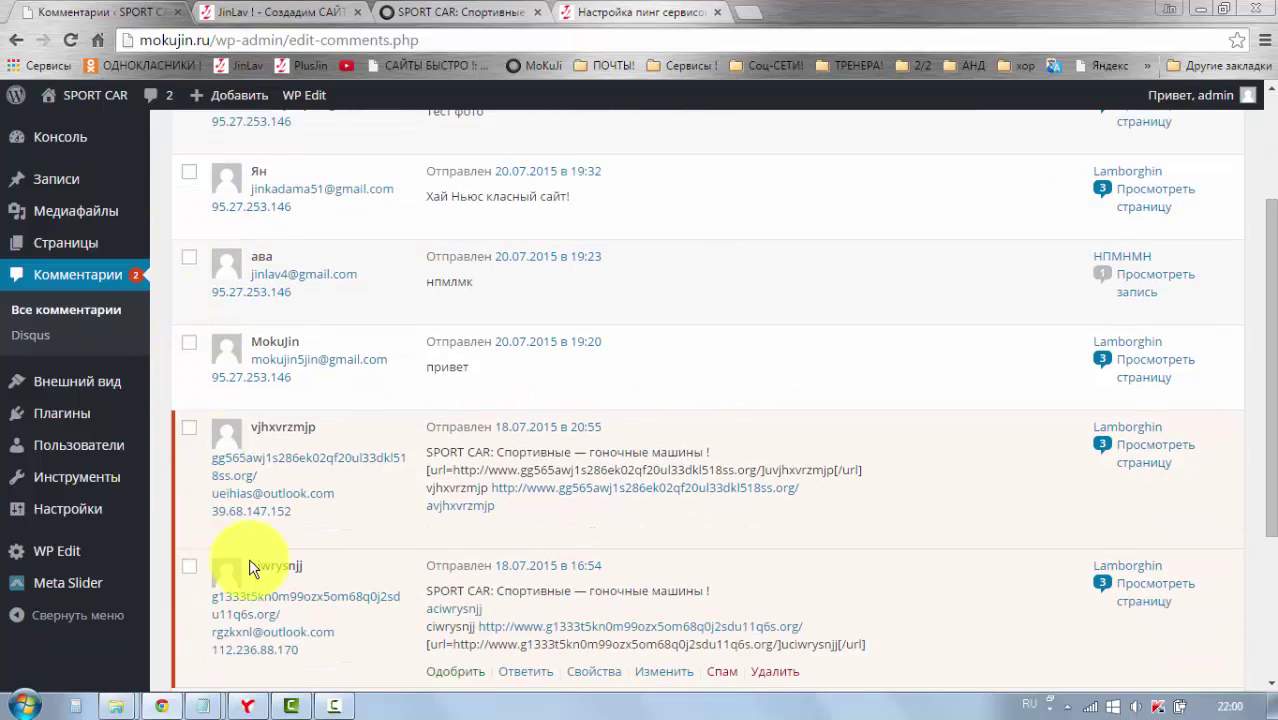
scroll(266, 563, "down", 1)
scroll(266, 566, "up", 3)
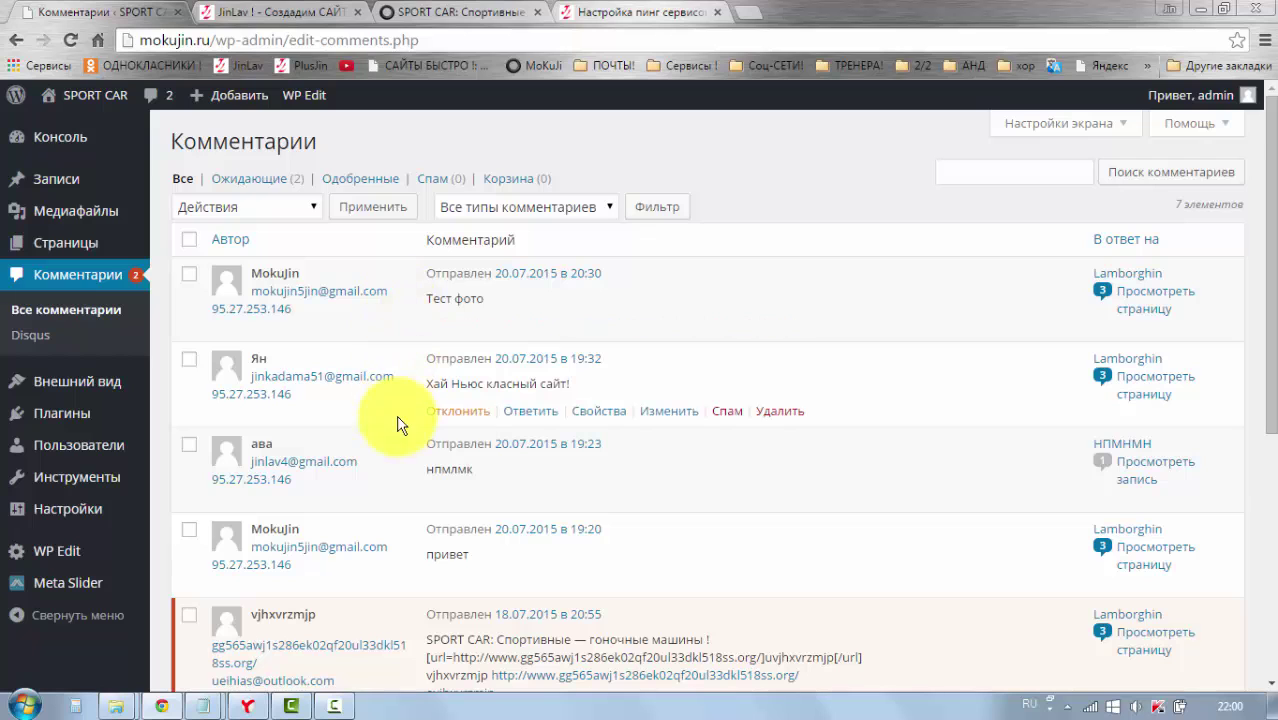
scroll(371, 408, "down", 2)
scroll(363, 405, "up", 2)
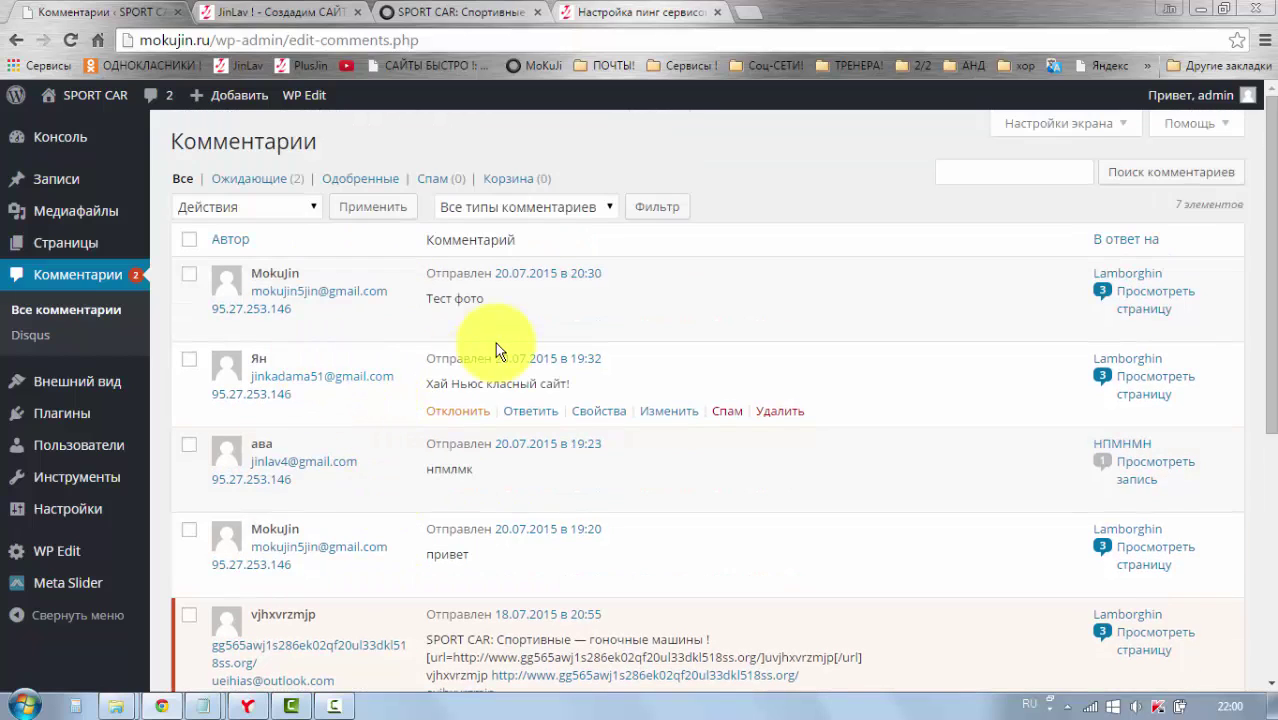
Step: Select all comments except the newest and view Bulk Actions without applying any
left_click(190, 244)
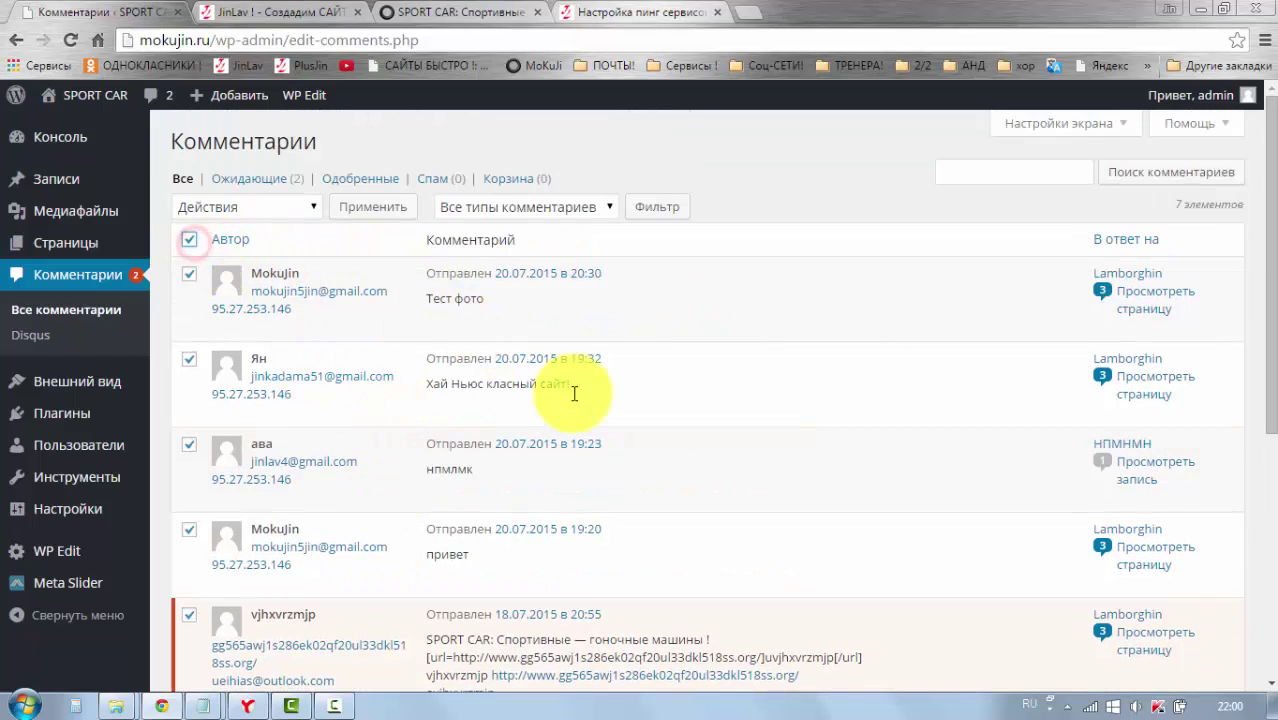
scroll(590, 392, "down", 4)
scroll(583, 395, "up", 3)
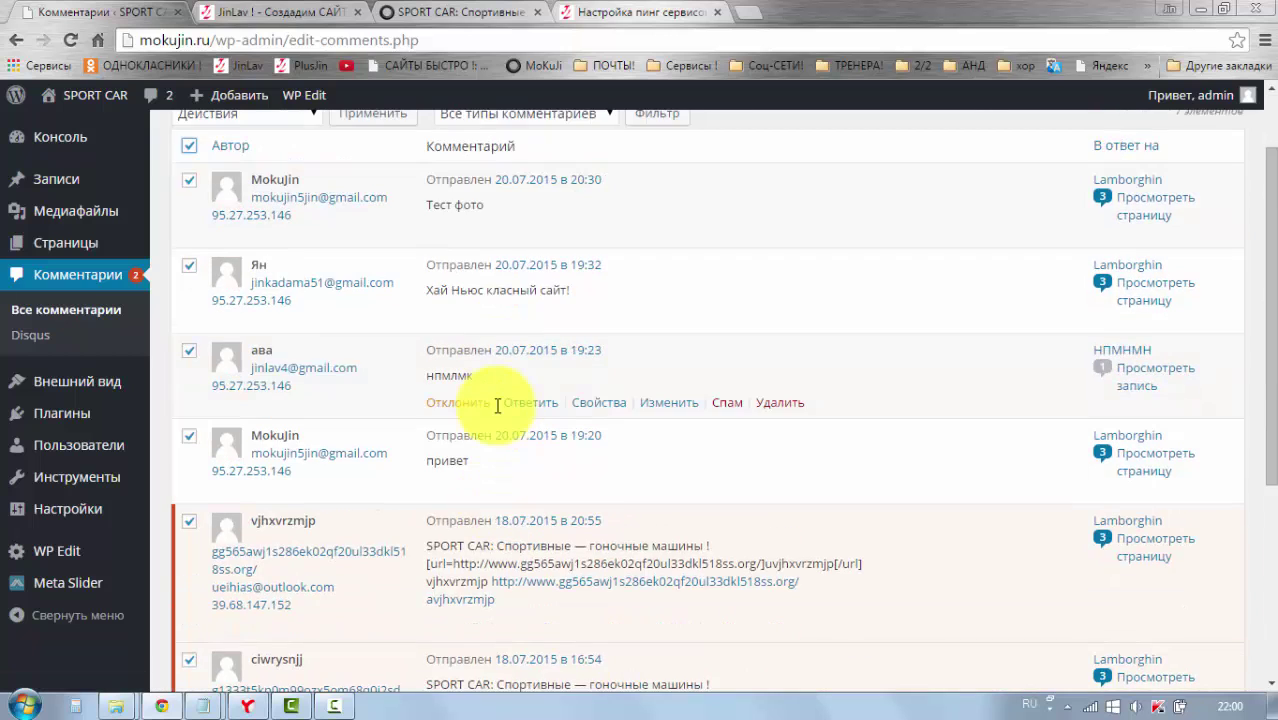
scroll(497, 405, "up", 1)
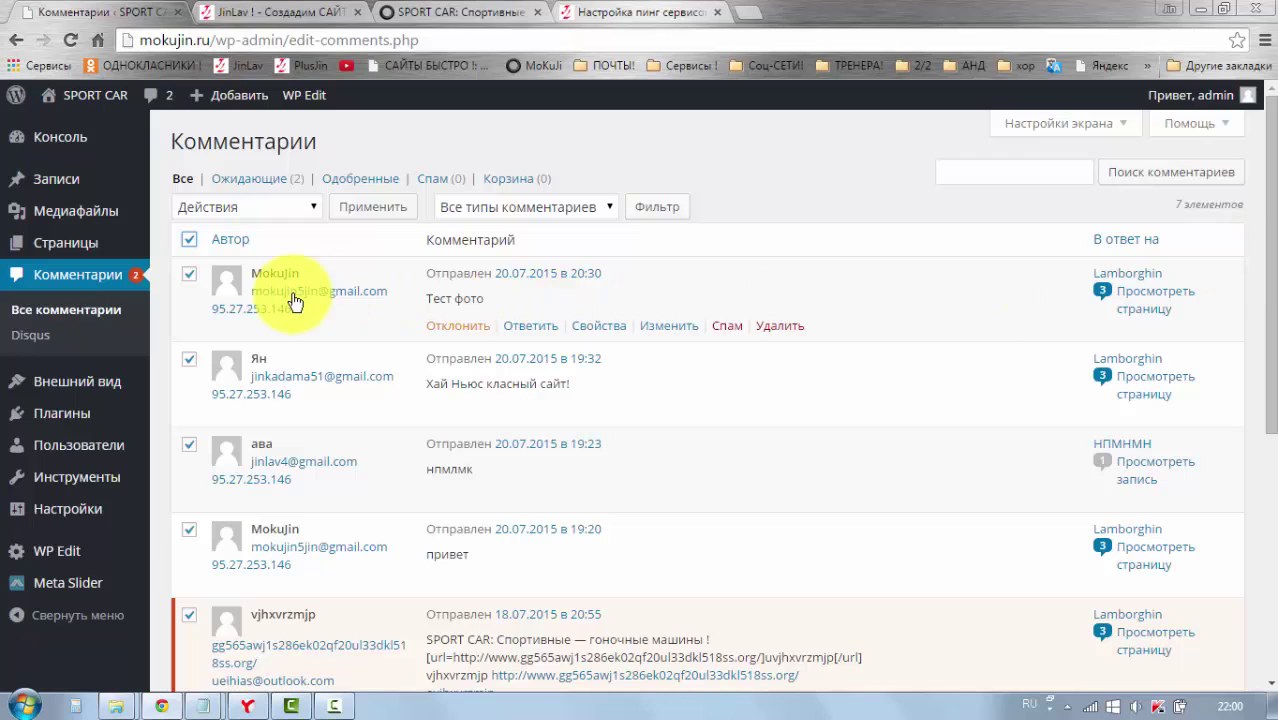
left_click(190, 280)
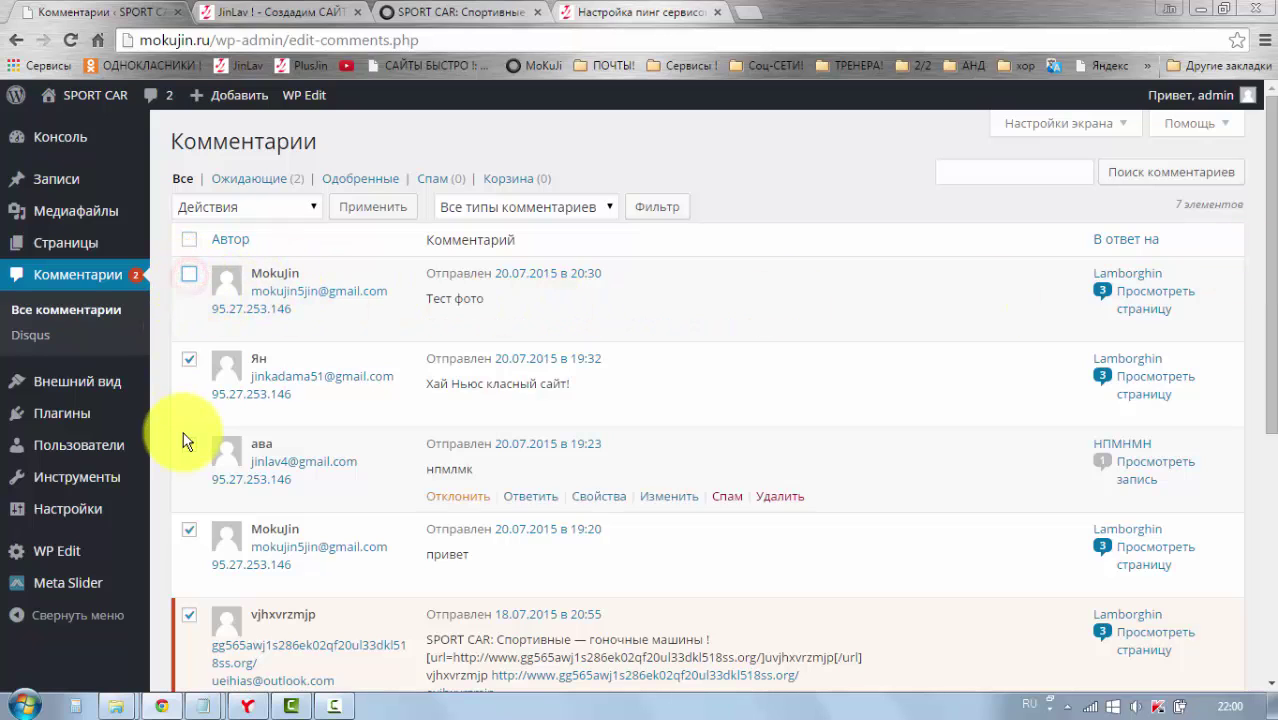
left_click(313, 206)
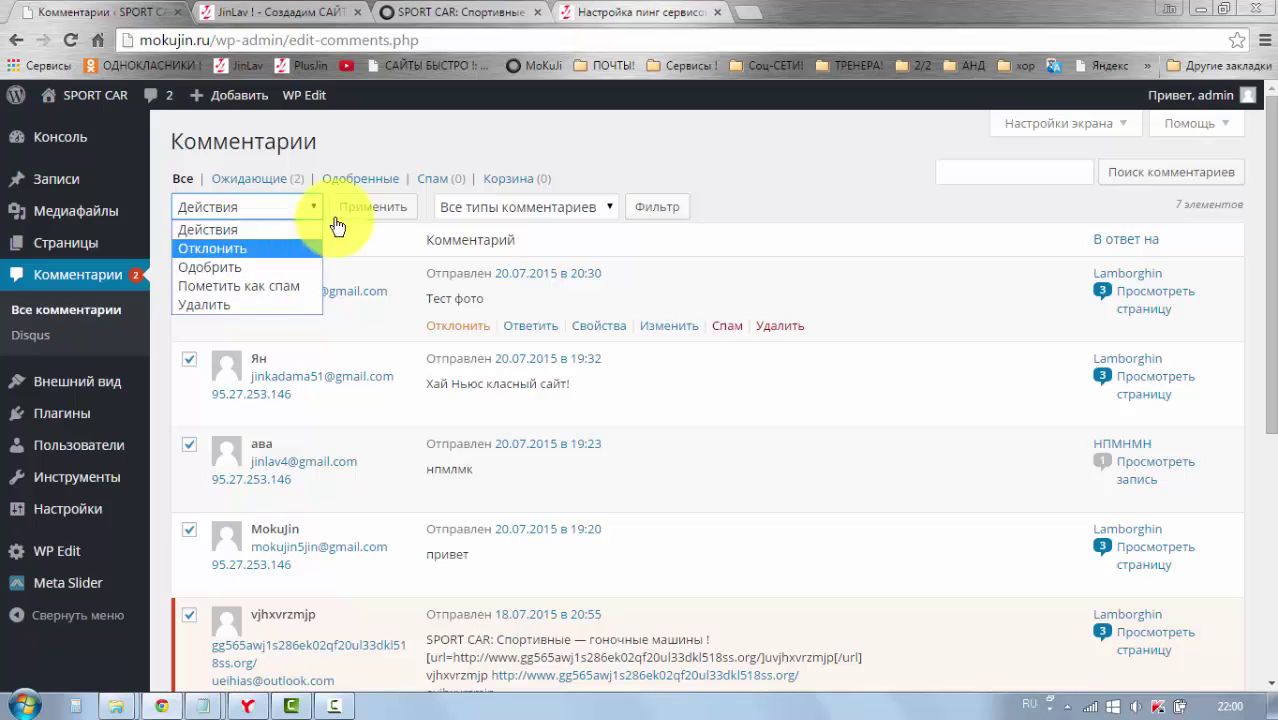
left_click(377, 328)
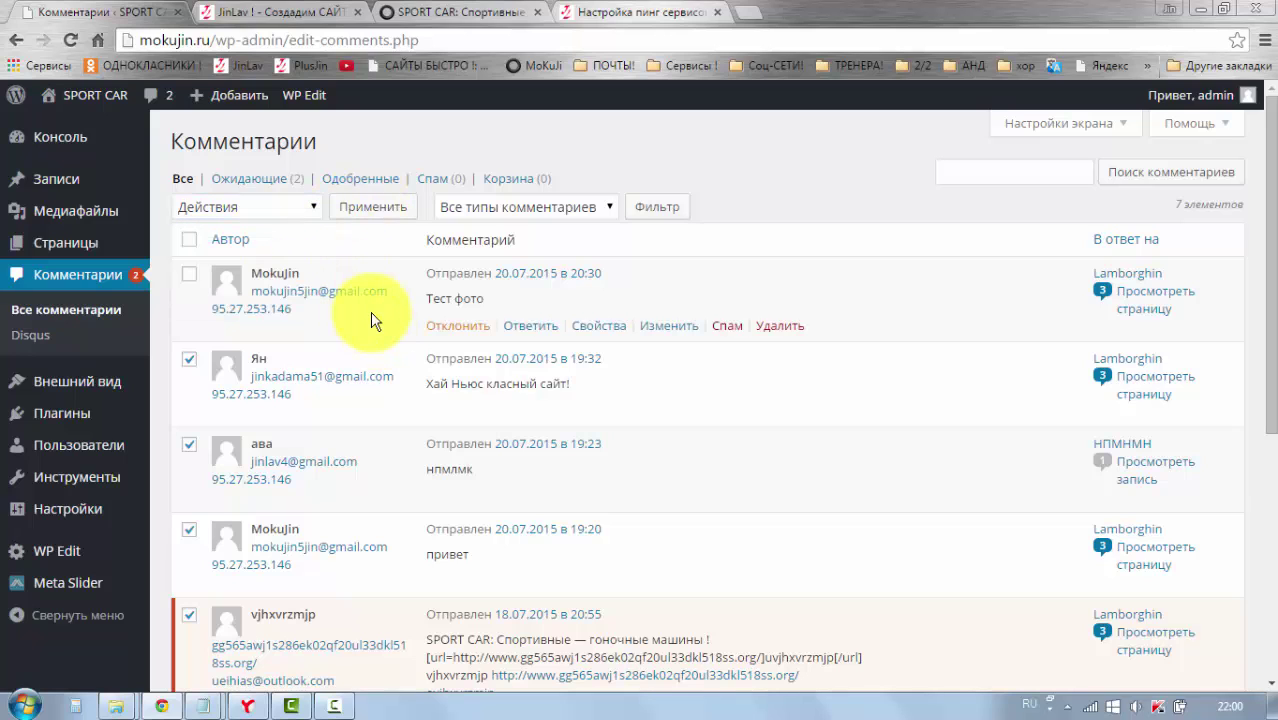
mouse_move(105, 384)
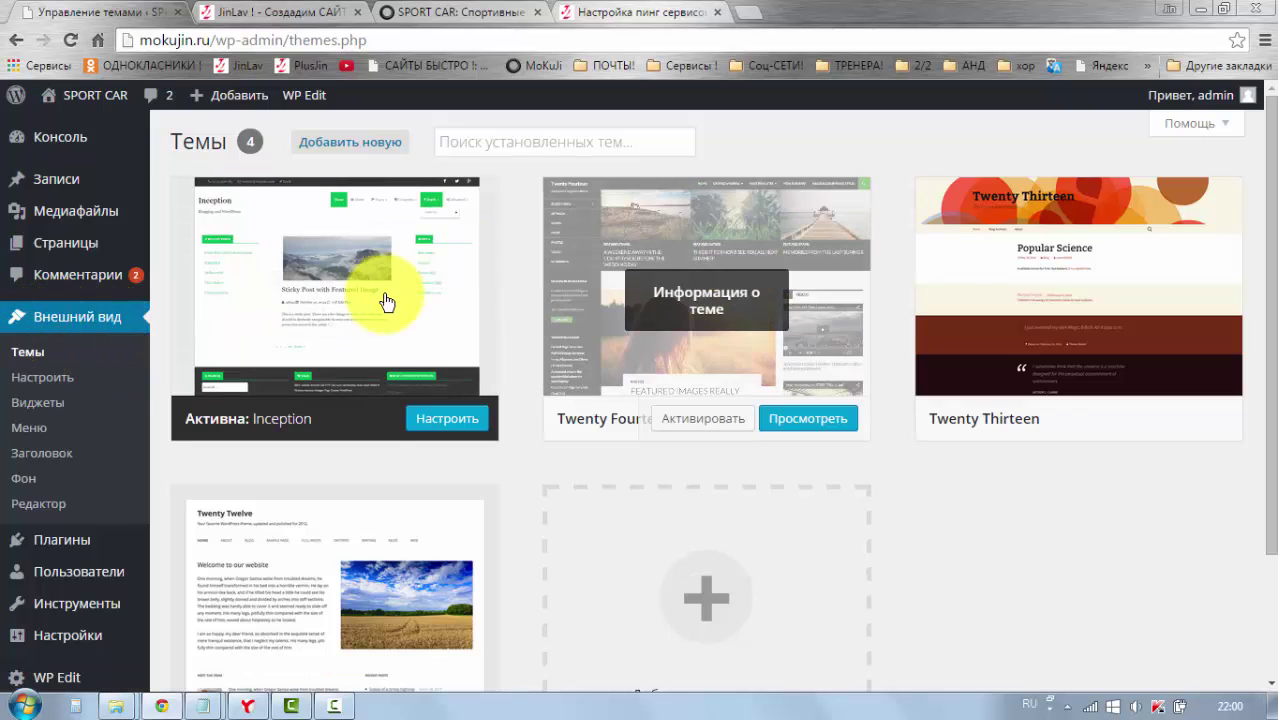
Step: Browse the live SPORT CAR site's front page in its browser tab
scroll(1055, 408, "down", 3)
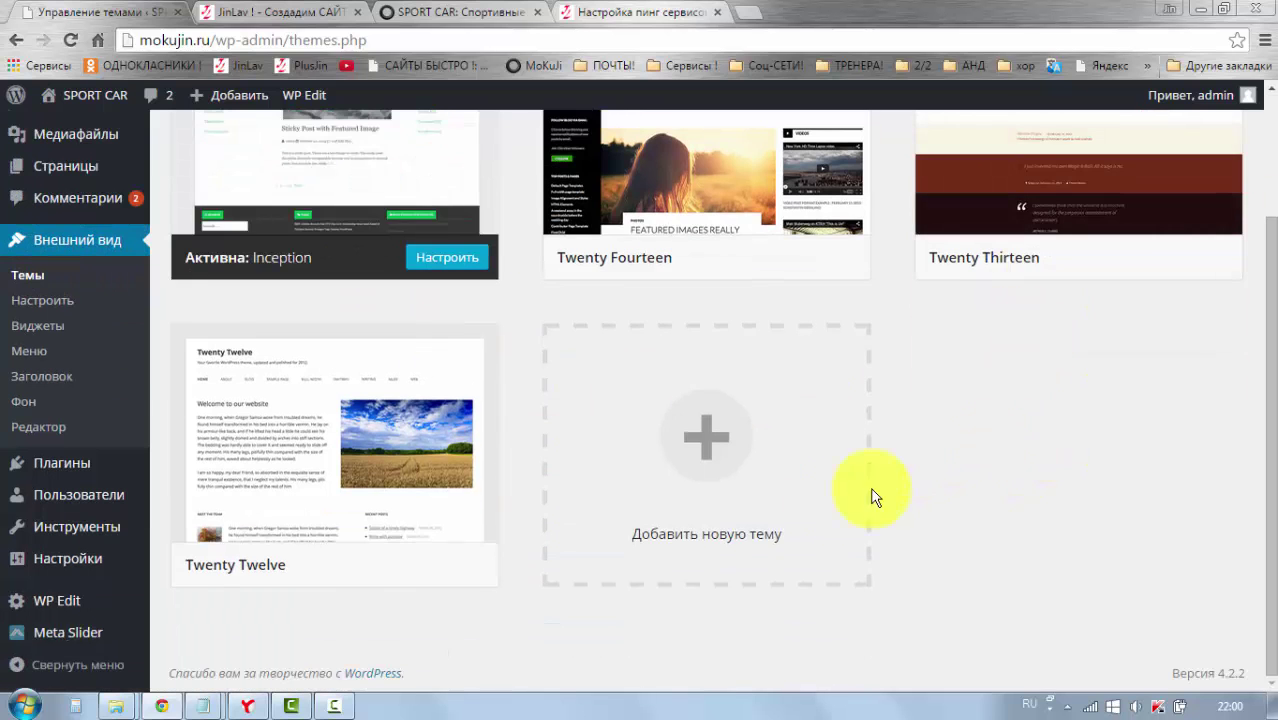
scroll(873, 497, "up", 3)
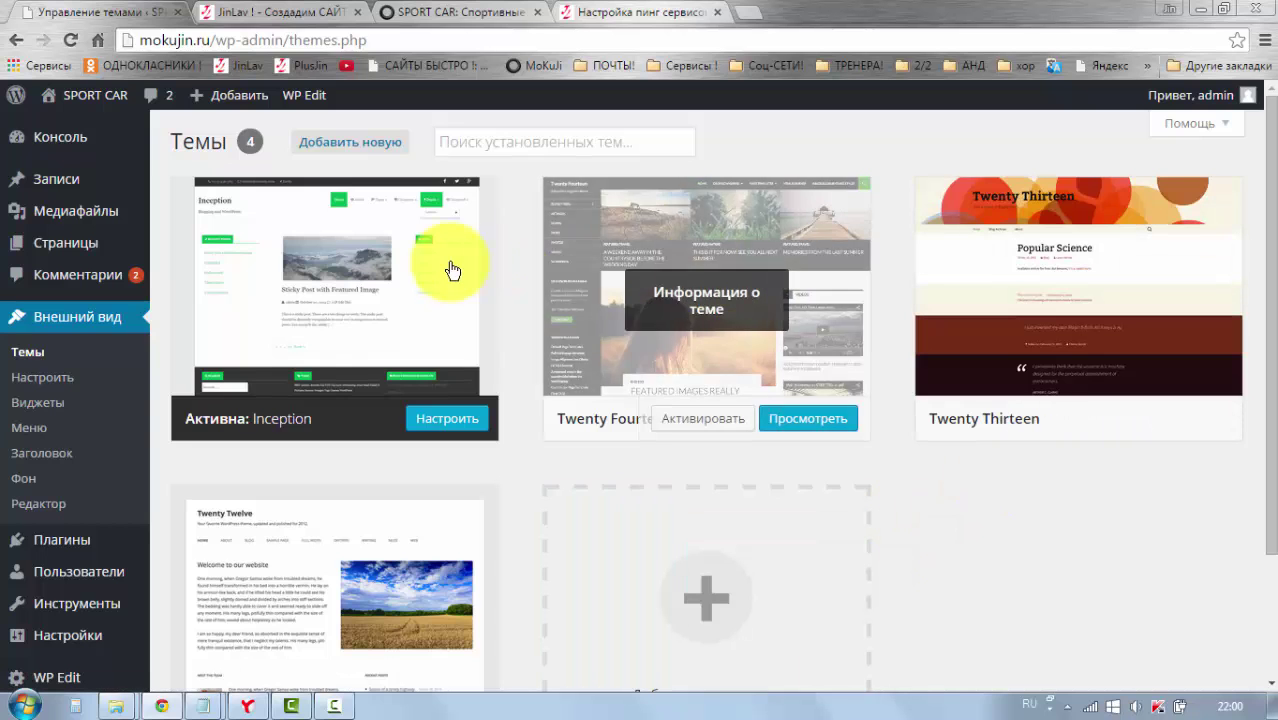
scroll(283, 450, "down", 1)
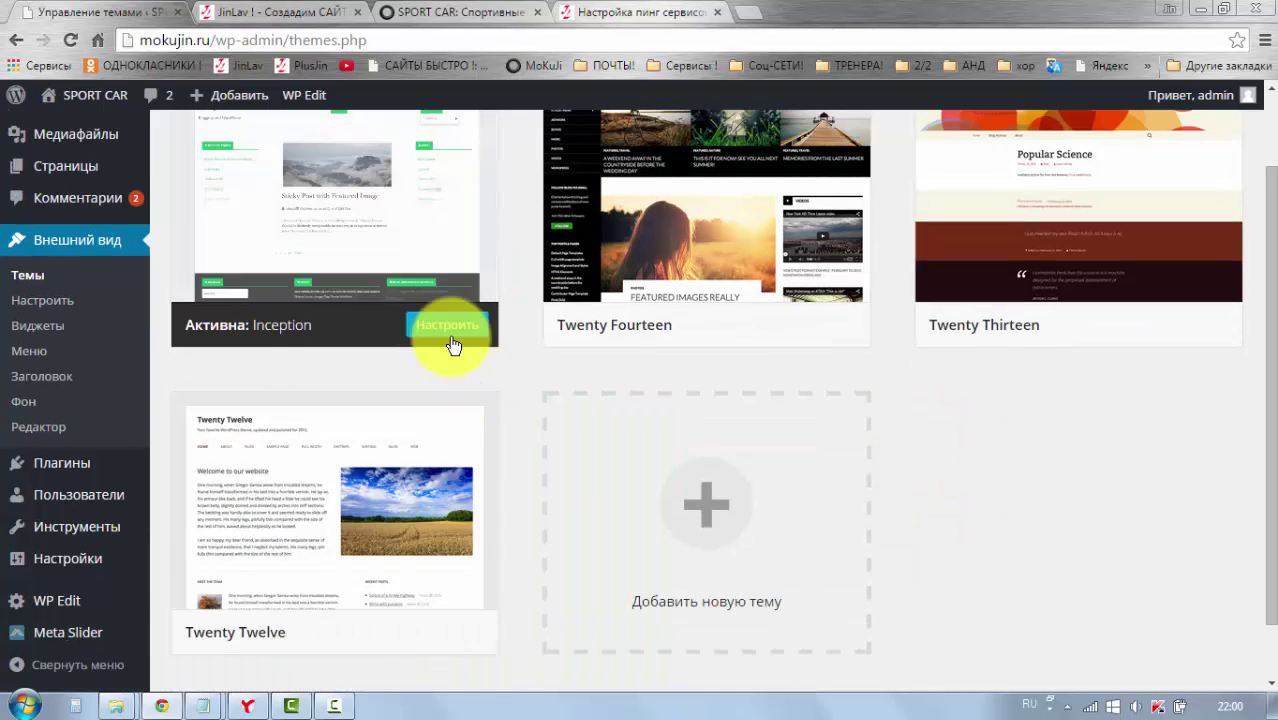
left_click(470, 15)
scroll(1063, 497, "down", 1)
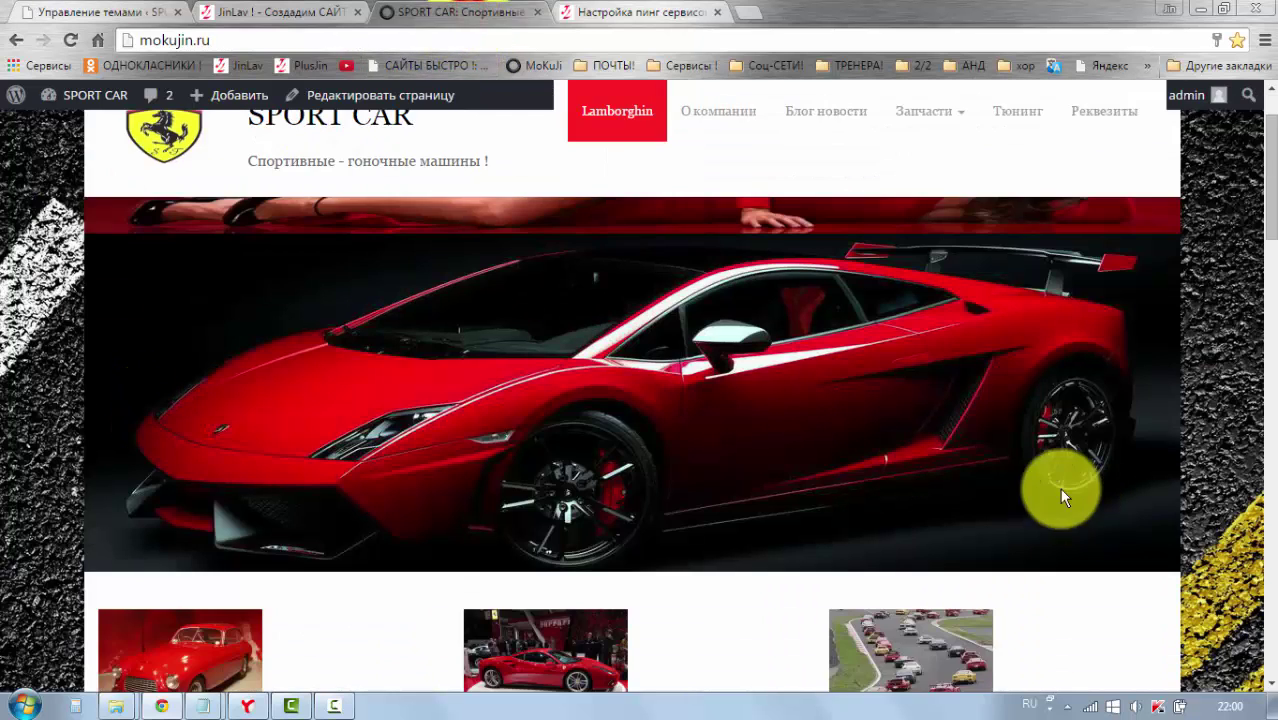
scroll(1063, 497, "down", 1)
scroll(780, 420, "up", 2)
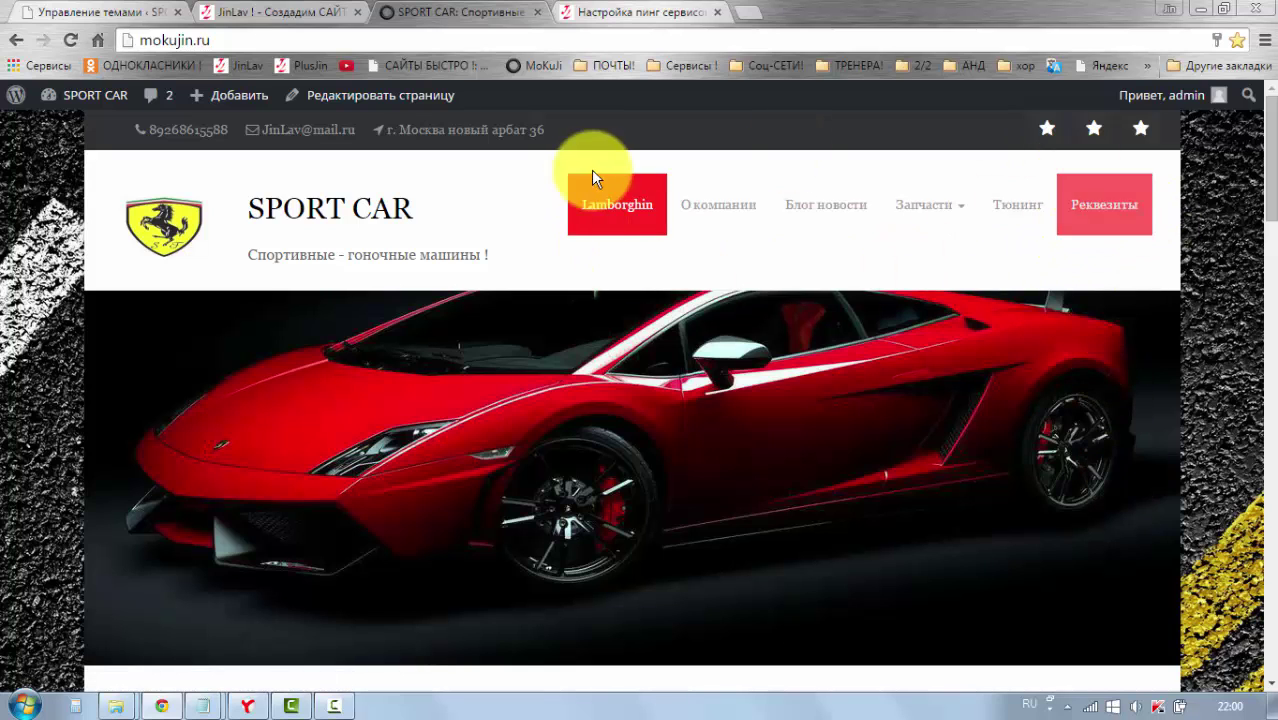
scroll(788, 521, "down", 4)
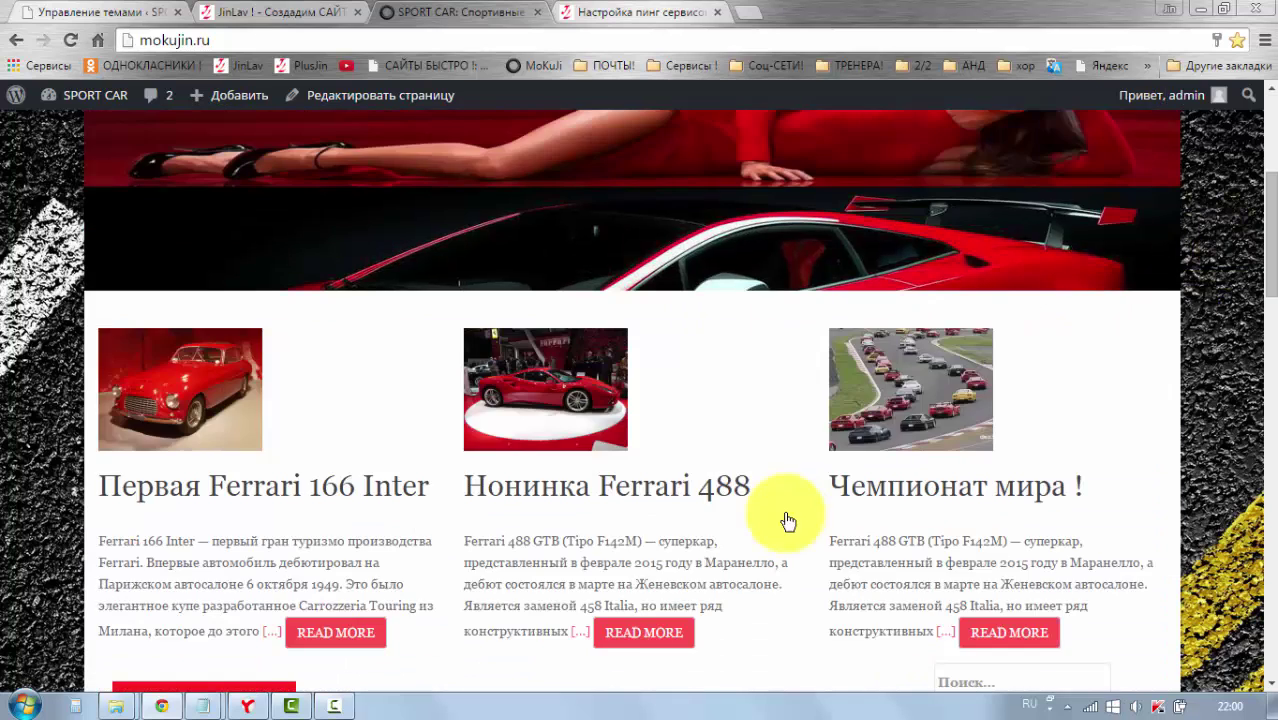
scroll(788, 521, "down", 10)
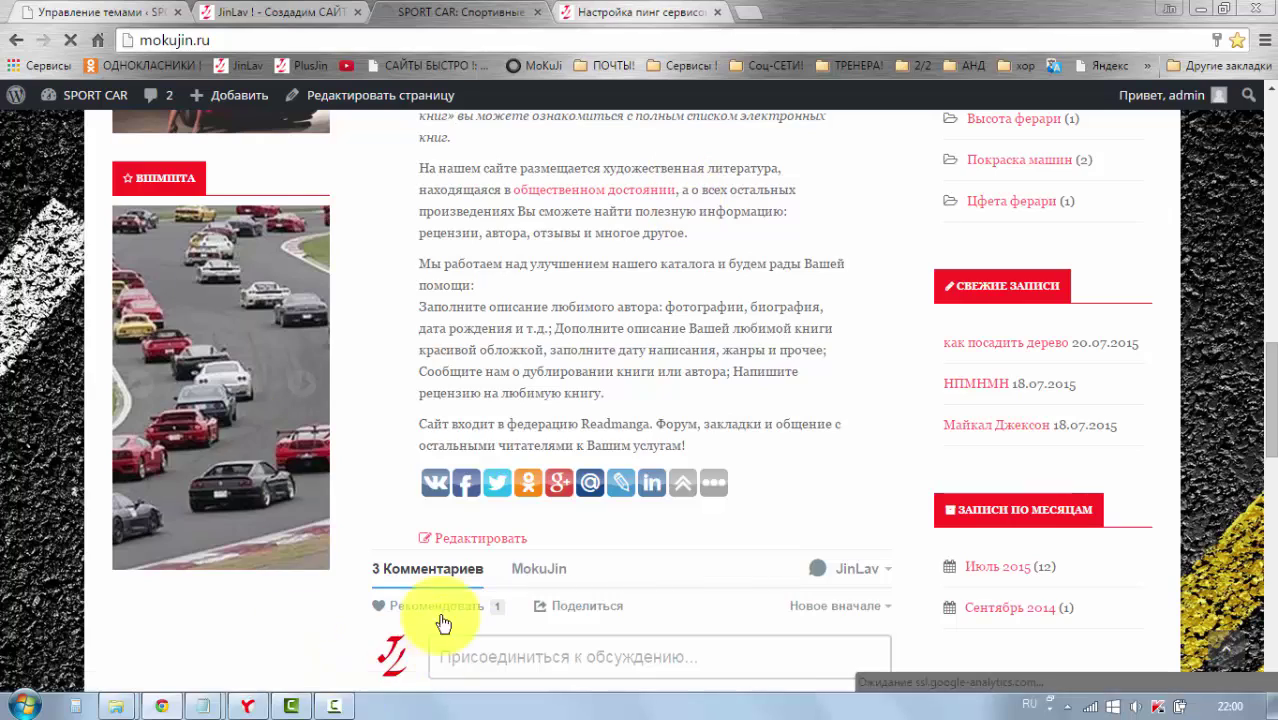
scroll(443, 623, "down", 4)
Step: Return to the Themes admin page via the plusjin.com tab and scroll to the top
left_click(255, 13)
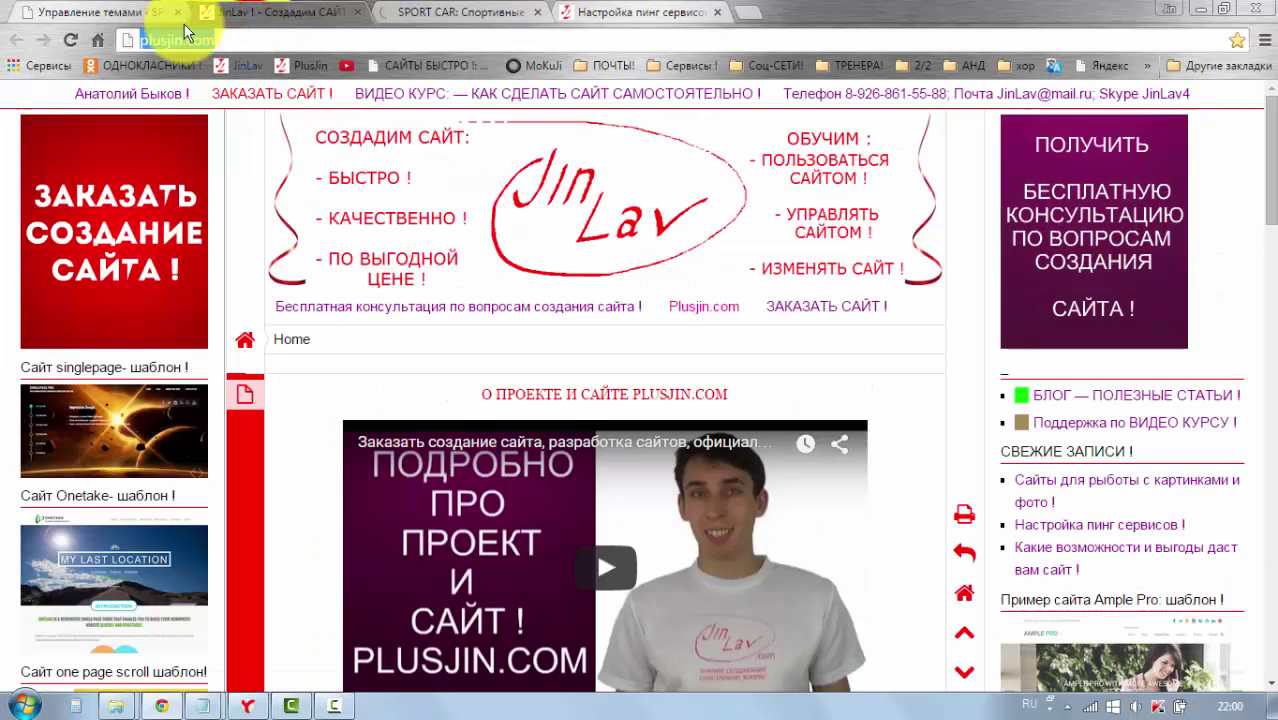
left_click(95, 12)
scroll(302, 376, "up", 2)
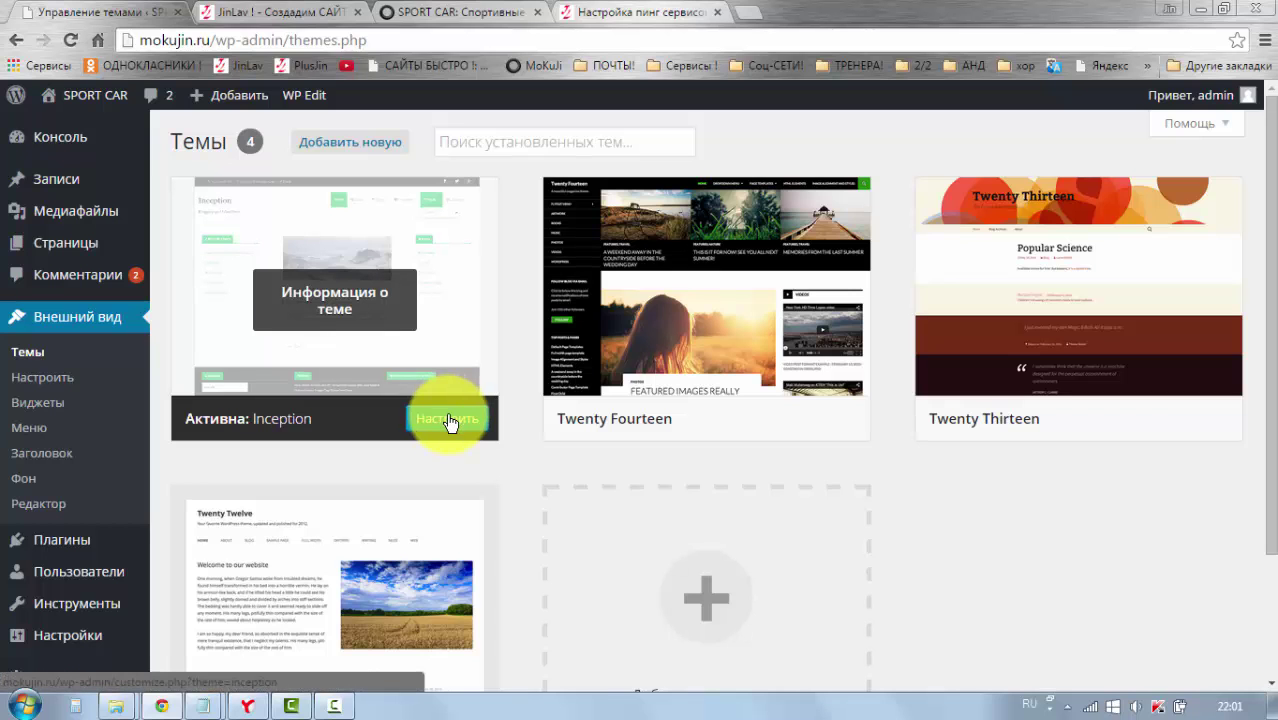
Step: Preview the Enlightenment featured theme, then close the preview
mouse_move(657, 401)
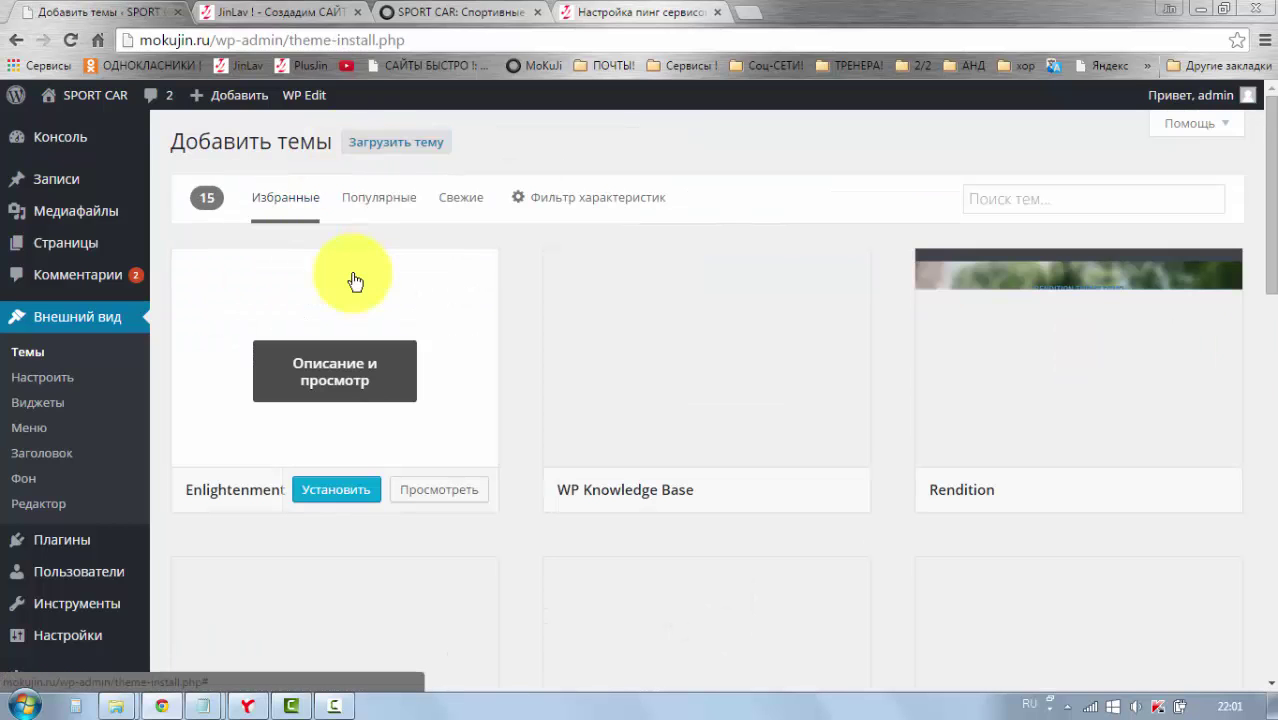
scroll(525, 312, "down", 1)
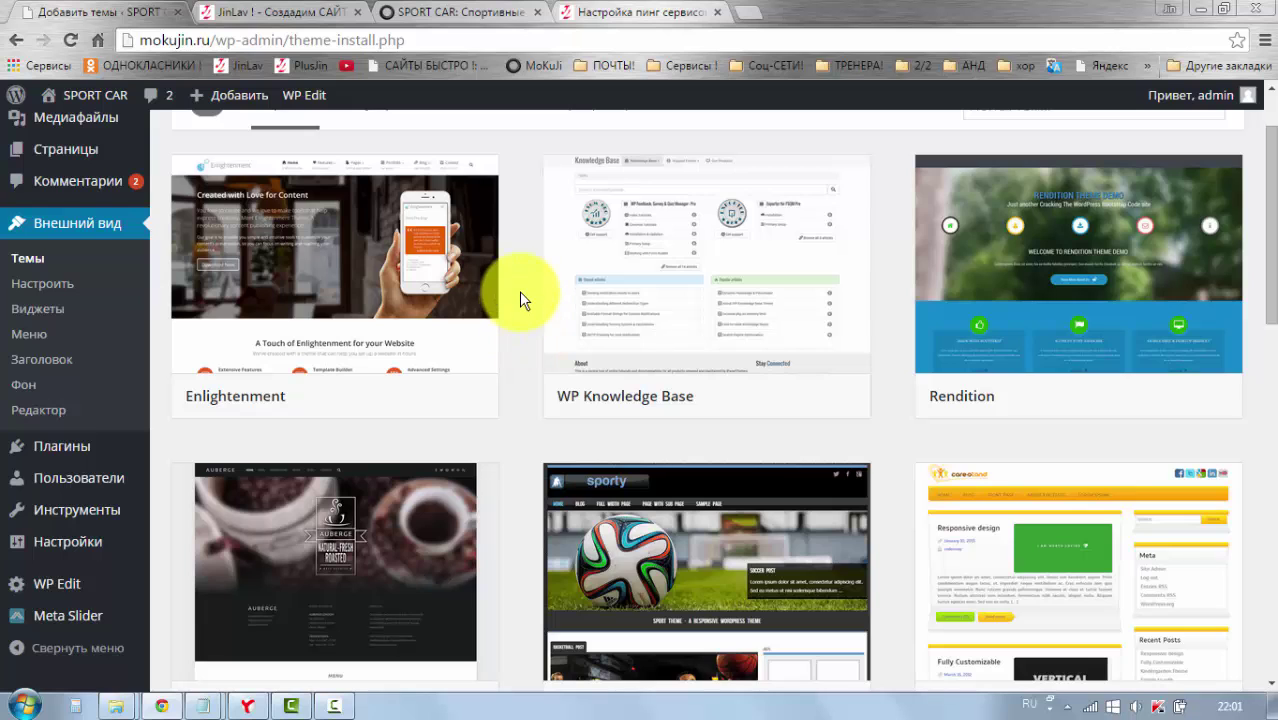
scroll(519, 291, "down", 4)
scroll(519, 291, "up", 2)
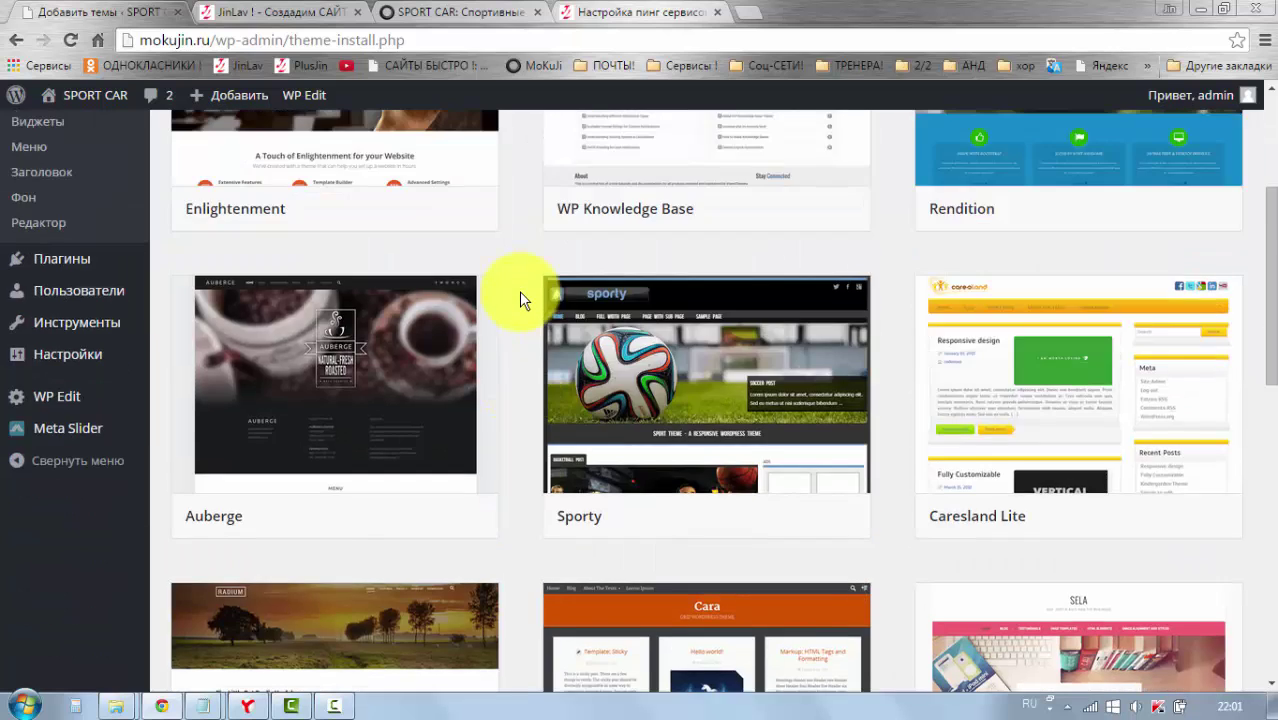
scroll(519, 291, "up", 2)
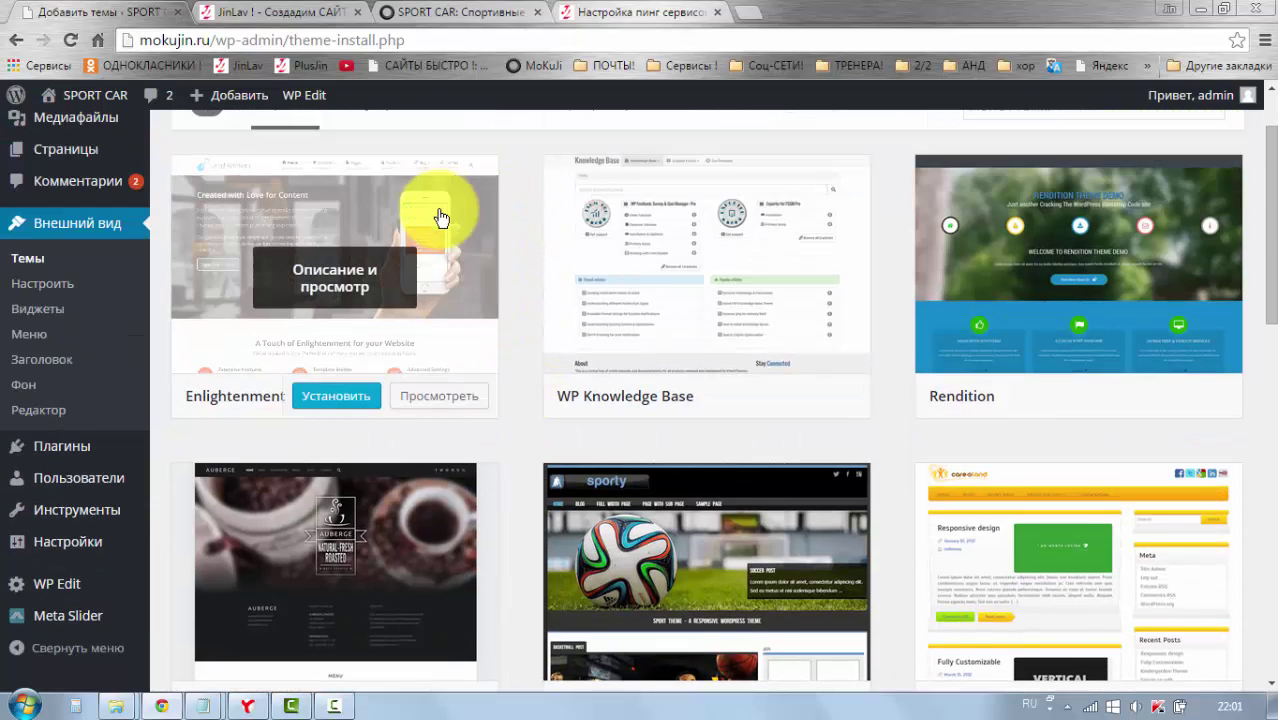
left_click(362, 280)
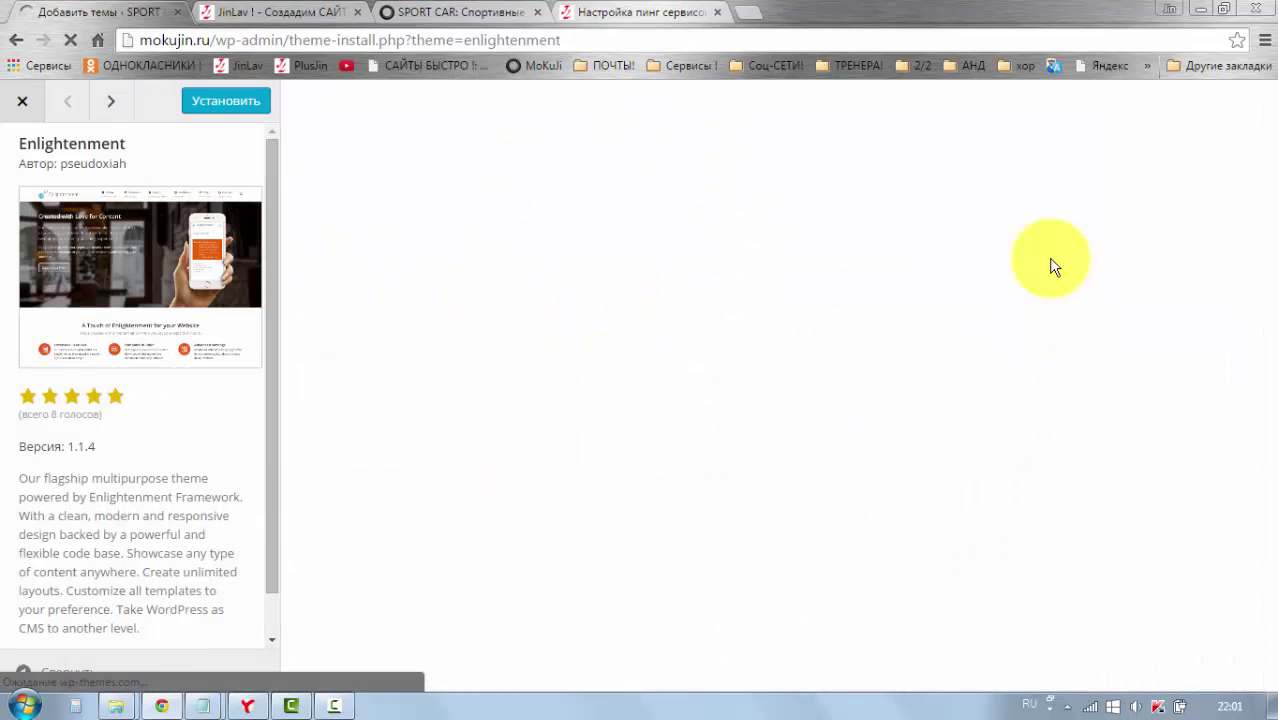
scroll(714, 446, "down", 4)
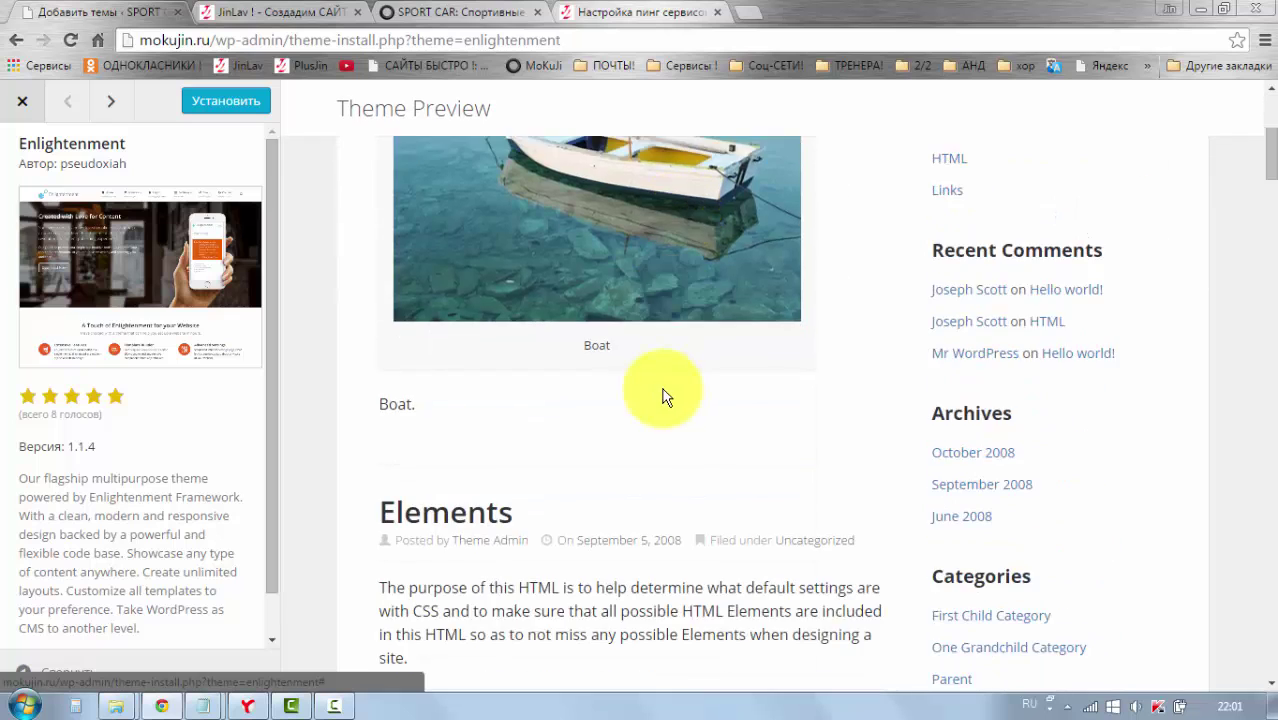
scroll(665, 391, "up", 3)
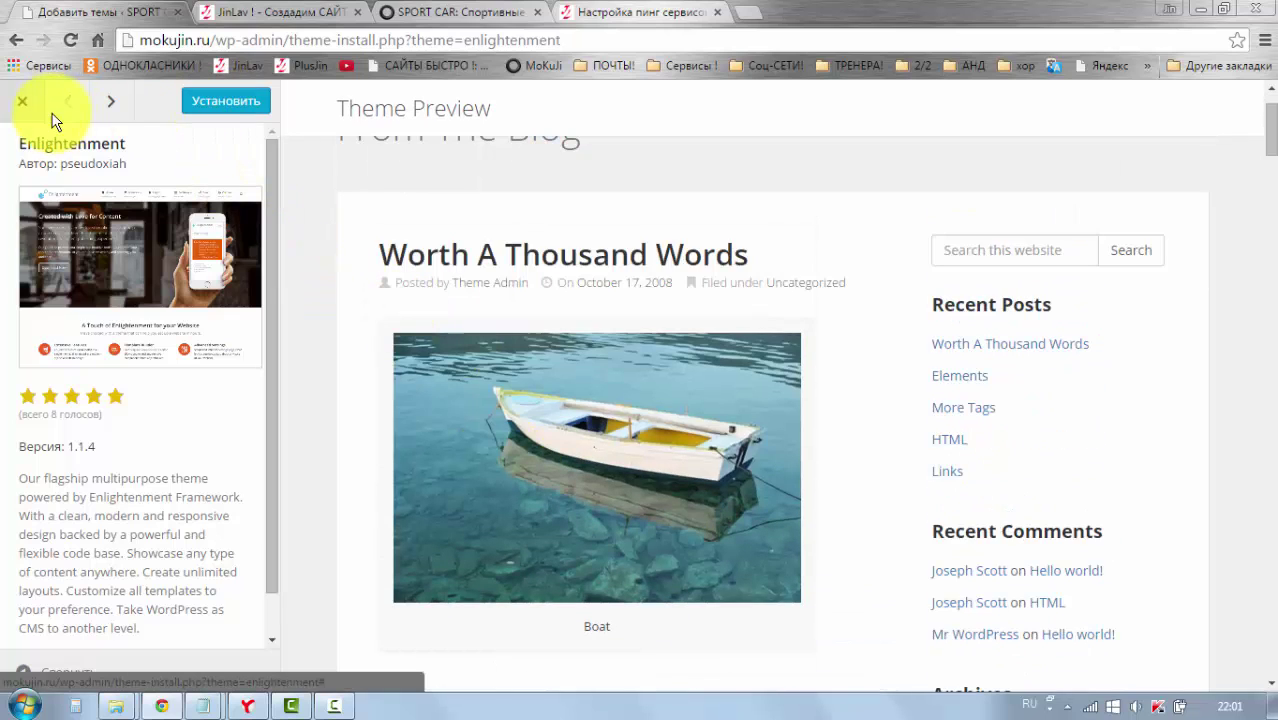
left_click(19, 106)
Step: Scroll through the grid of 15 featured themes
scroll(520, 340, "down", 3)
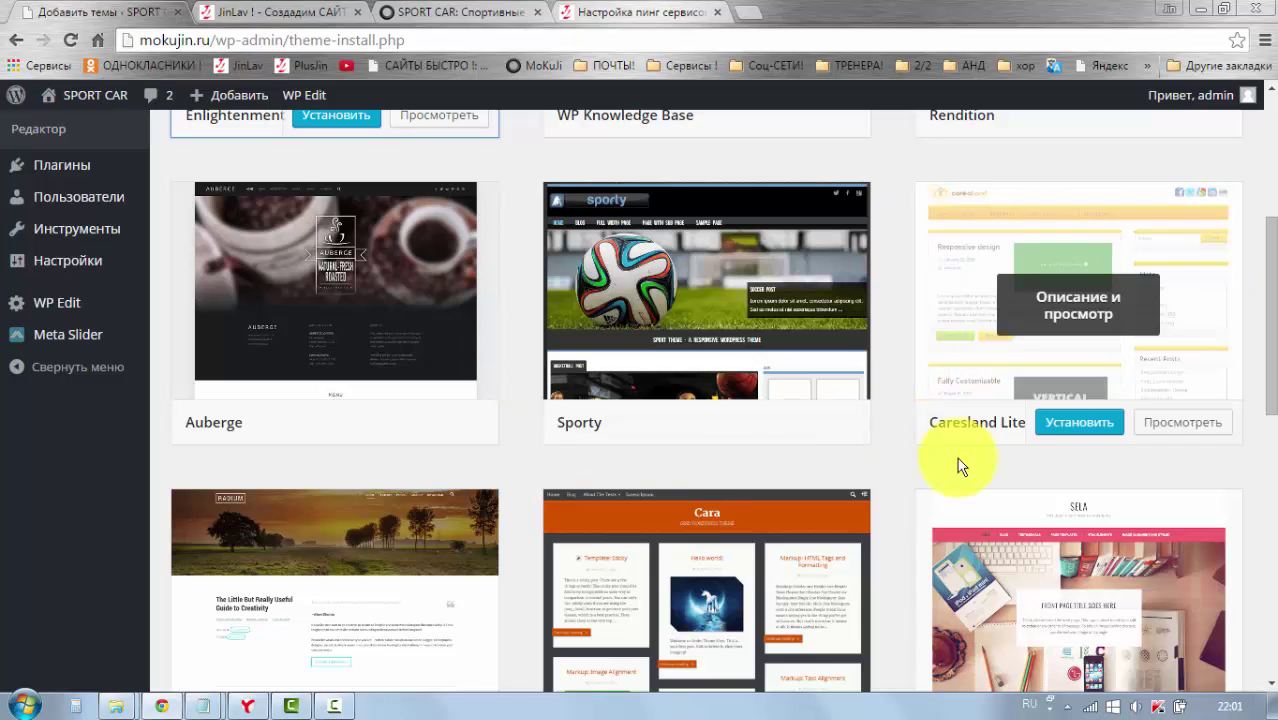
scroll(906, 442, "down", 1)
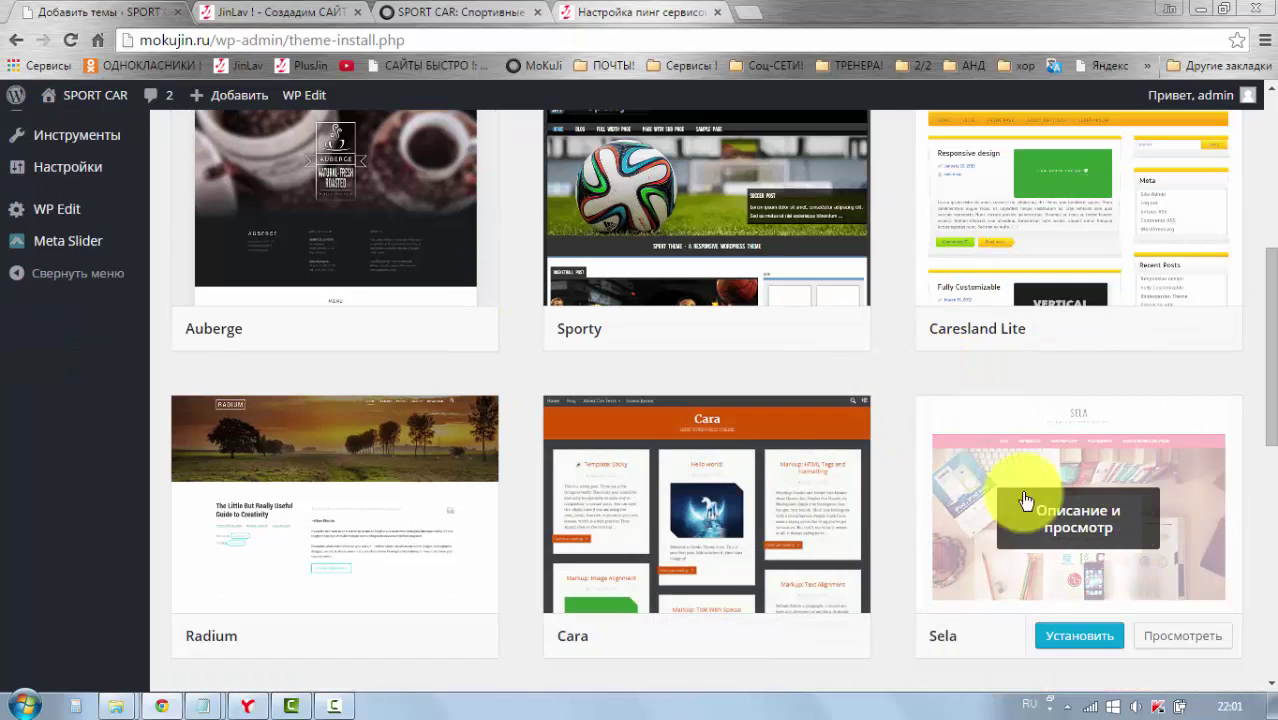
scroll(931, 391, "up", 2)
mouse_move(984, 391)
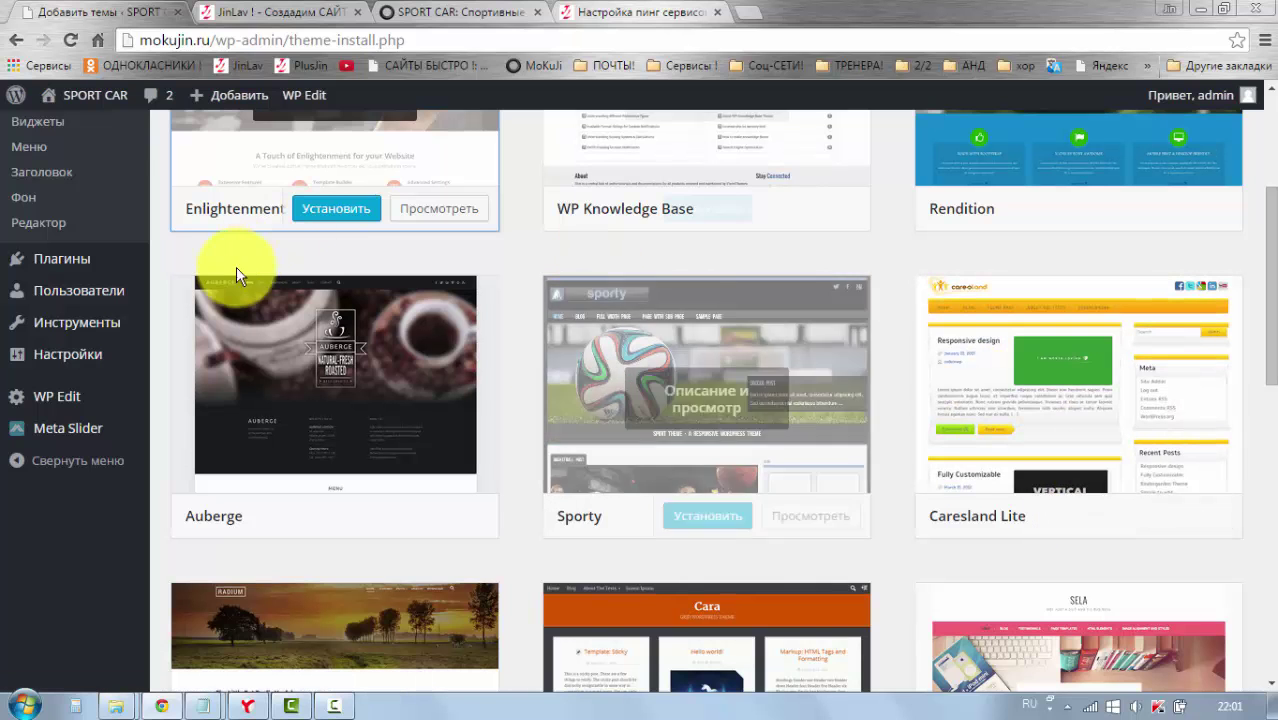
scroll(455, 320, "up", 3)
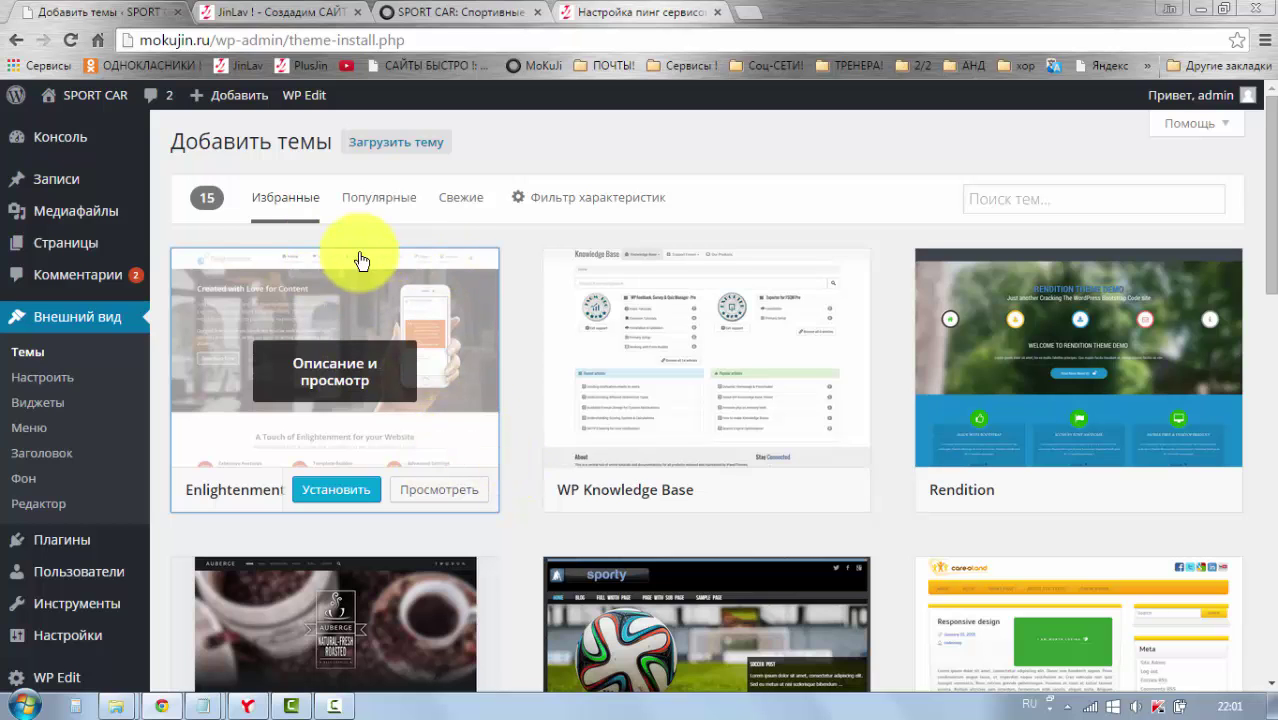
Step: Reload Featured themes, scroll to Guardian 2.3 and activate it once installed
left_click(30, 355)
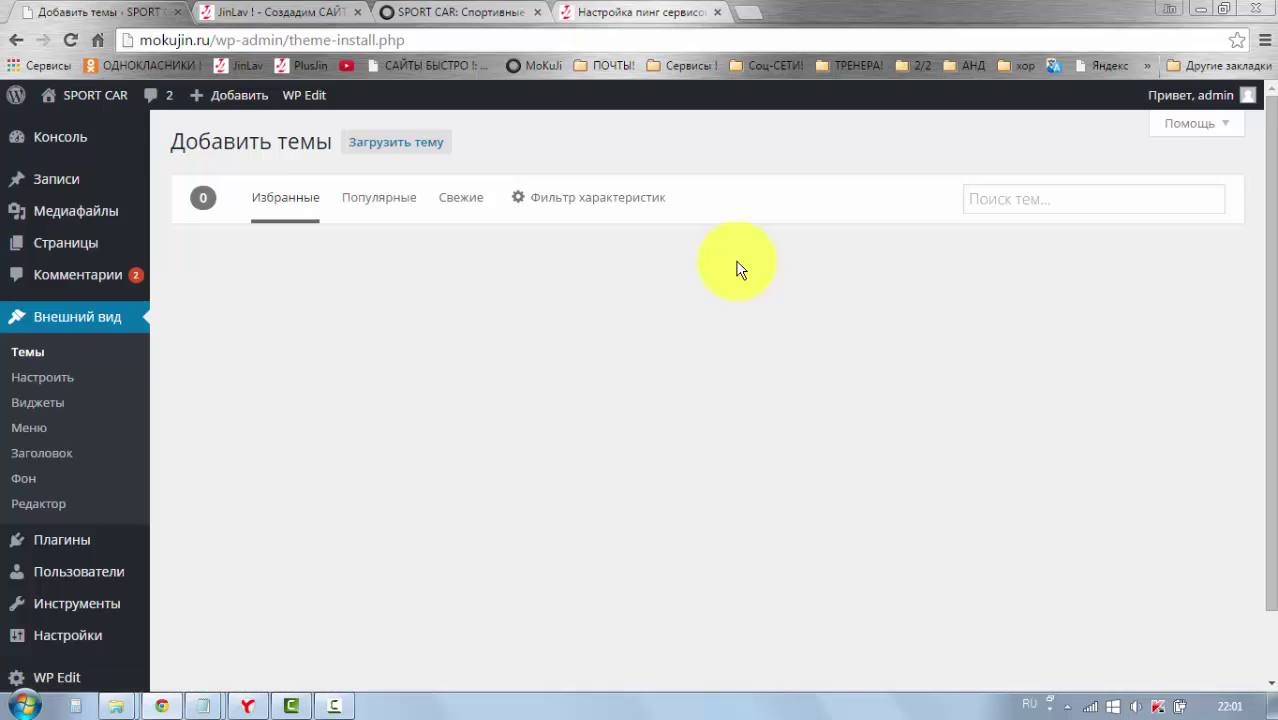
scroll(785, 340, "down", 1)
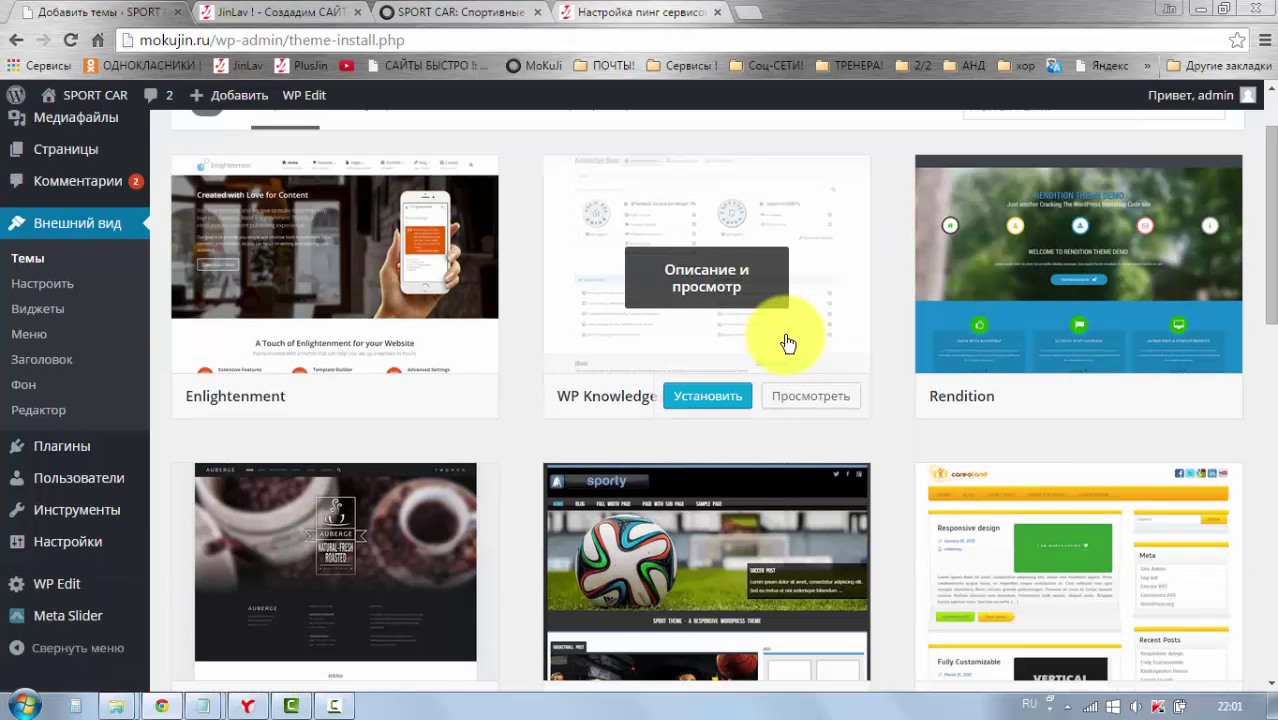
scroll(788, 340, "down", 4)
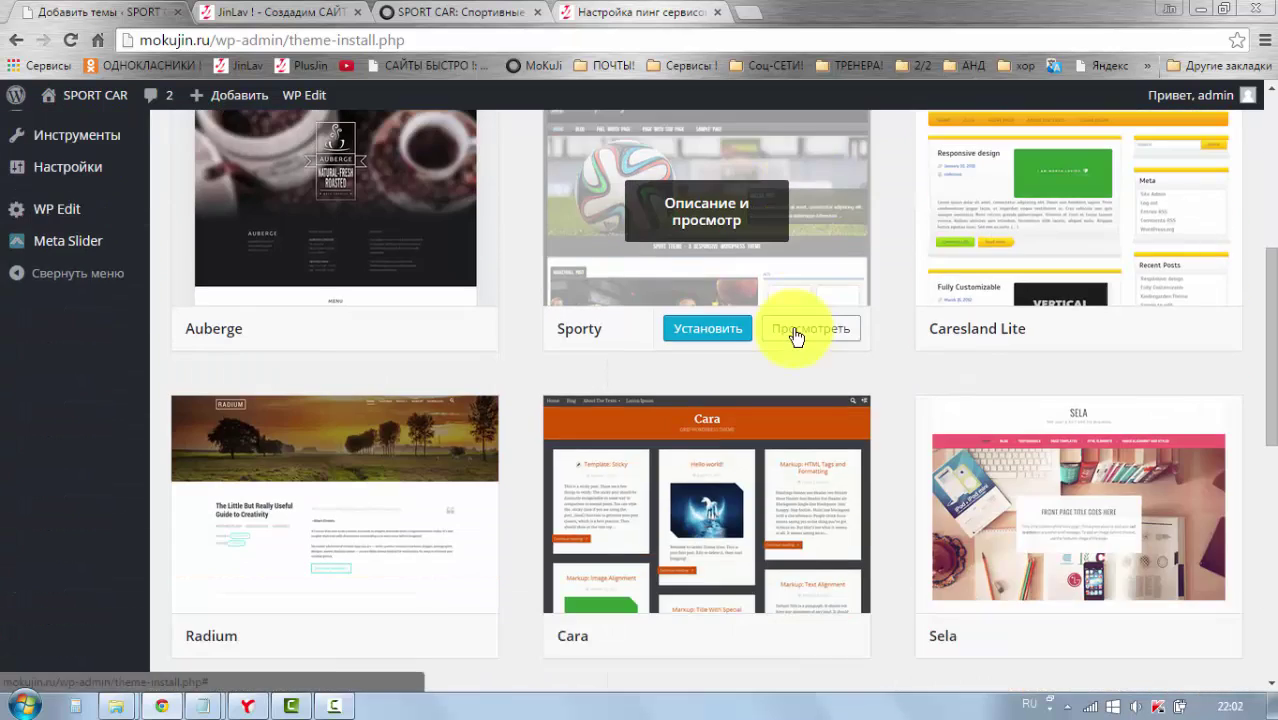
scroll(796, 337, "down", 3)
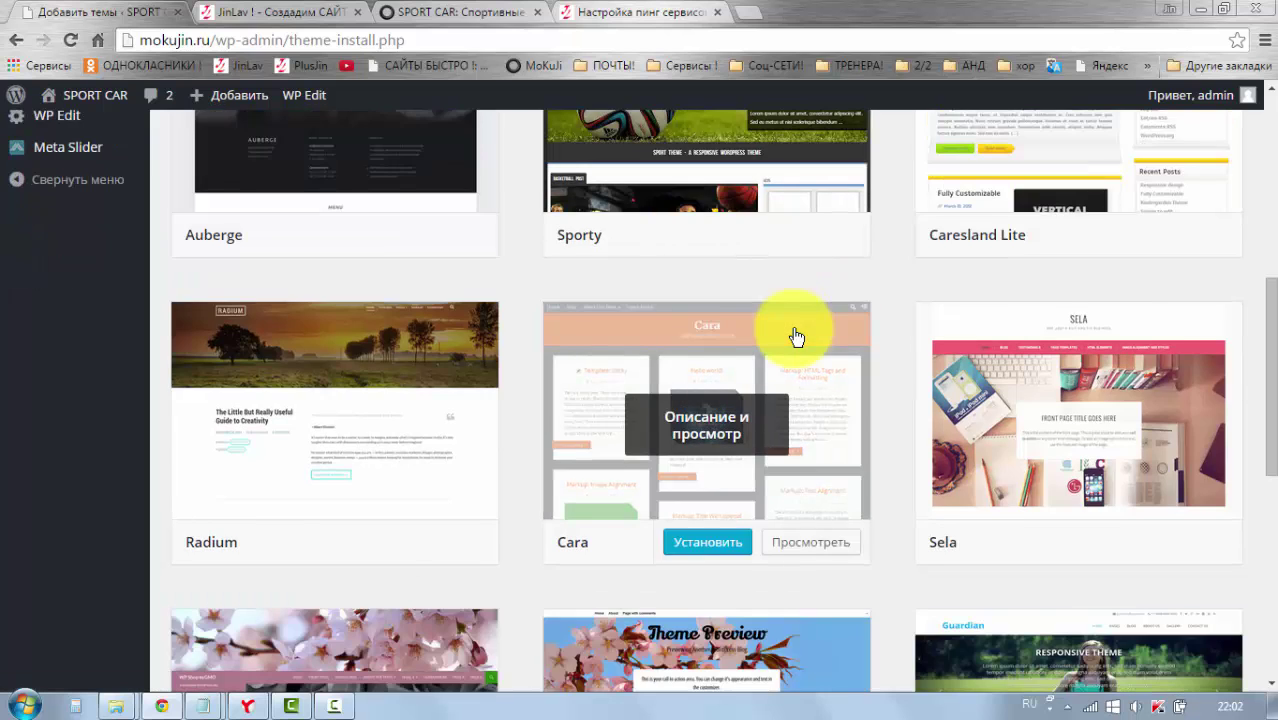
scroll(796, 337, "down", 1)
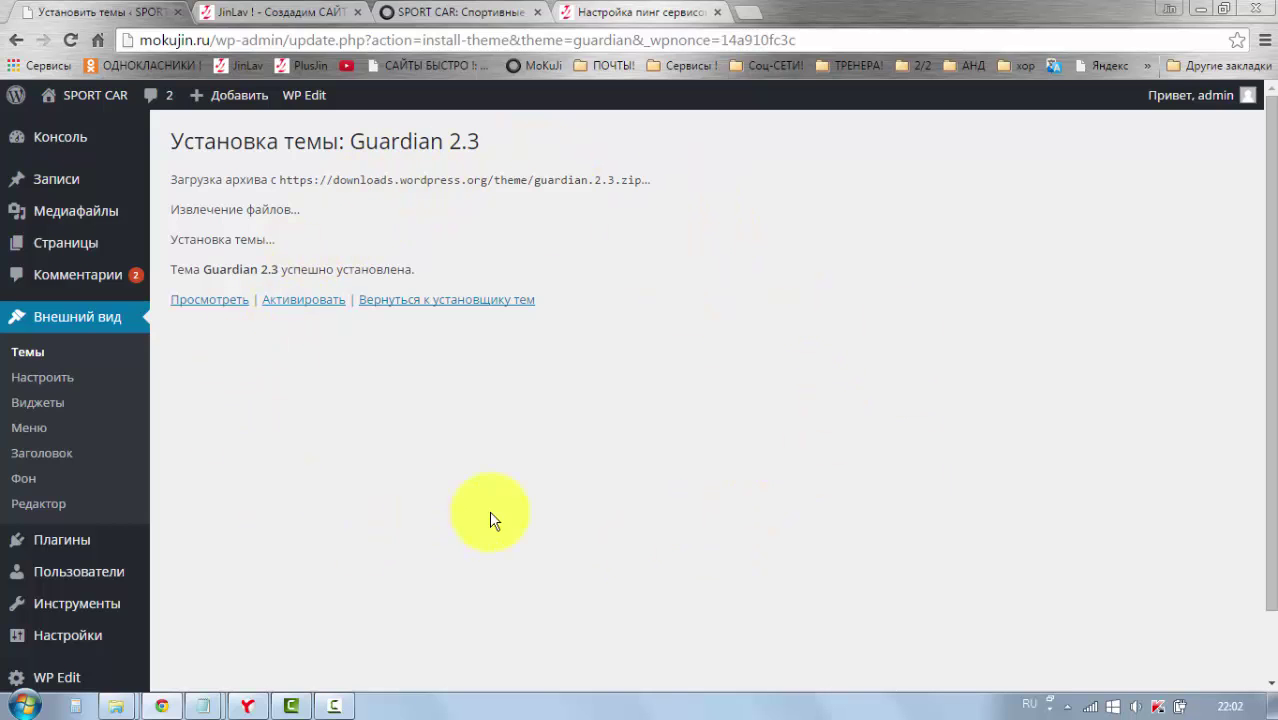
left_click(305, 301)
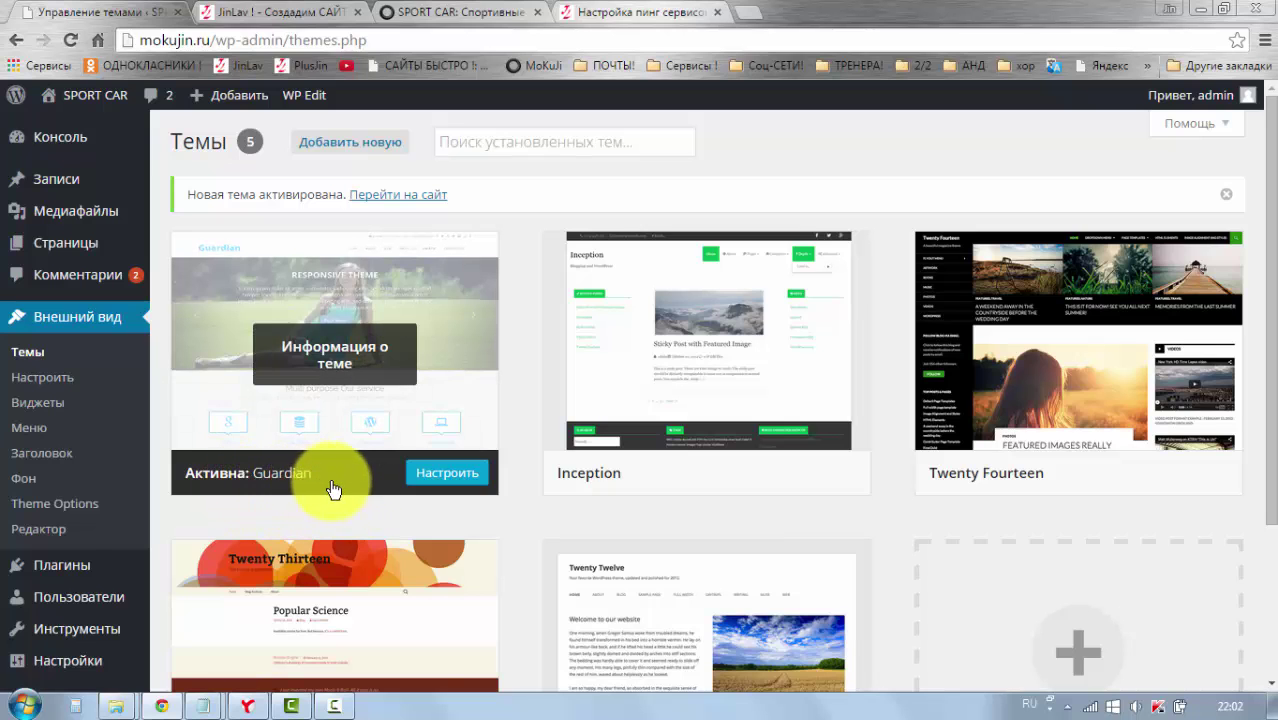
Step: Switch to the live SPORT CAR site tab and scroll to the top
left_click(485, 13)
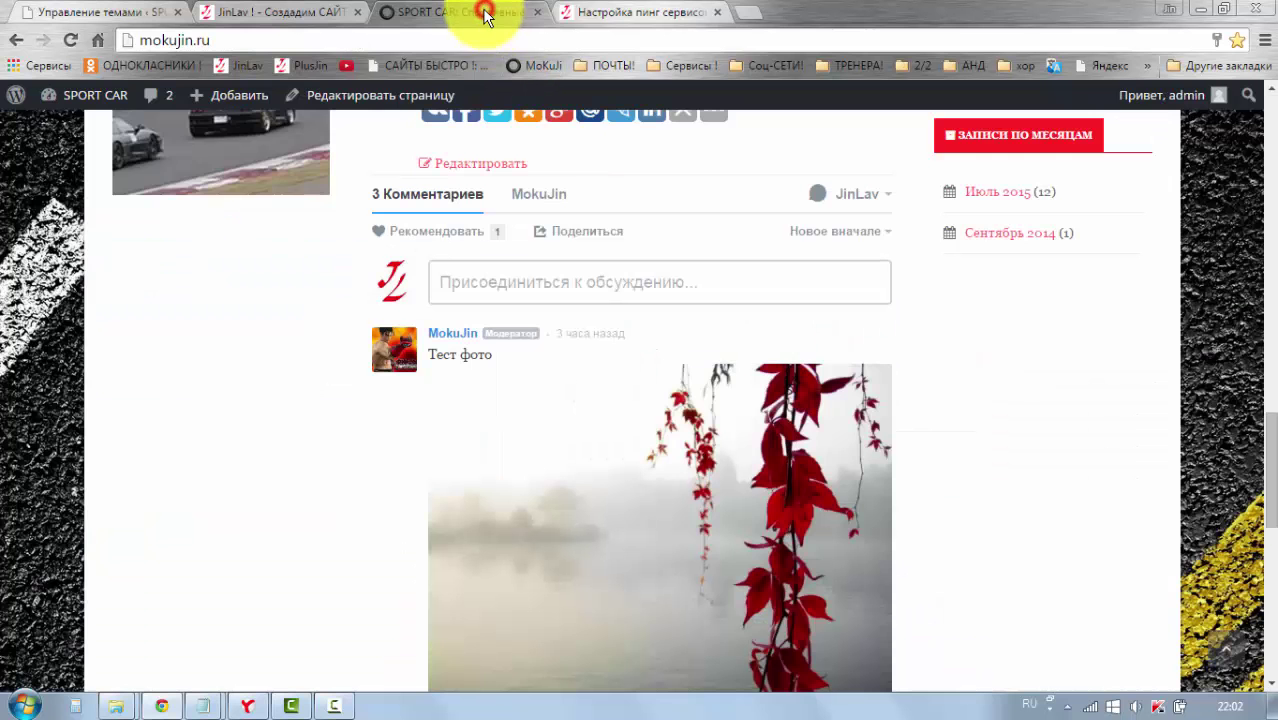
scroll(414, 194, "up", 15)
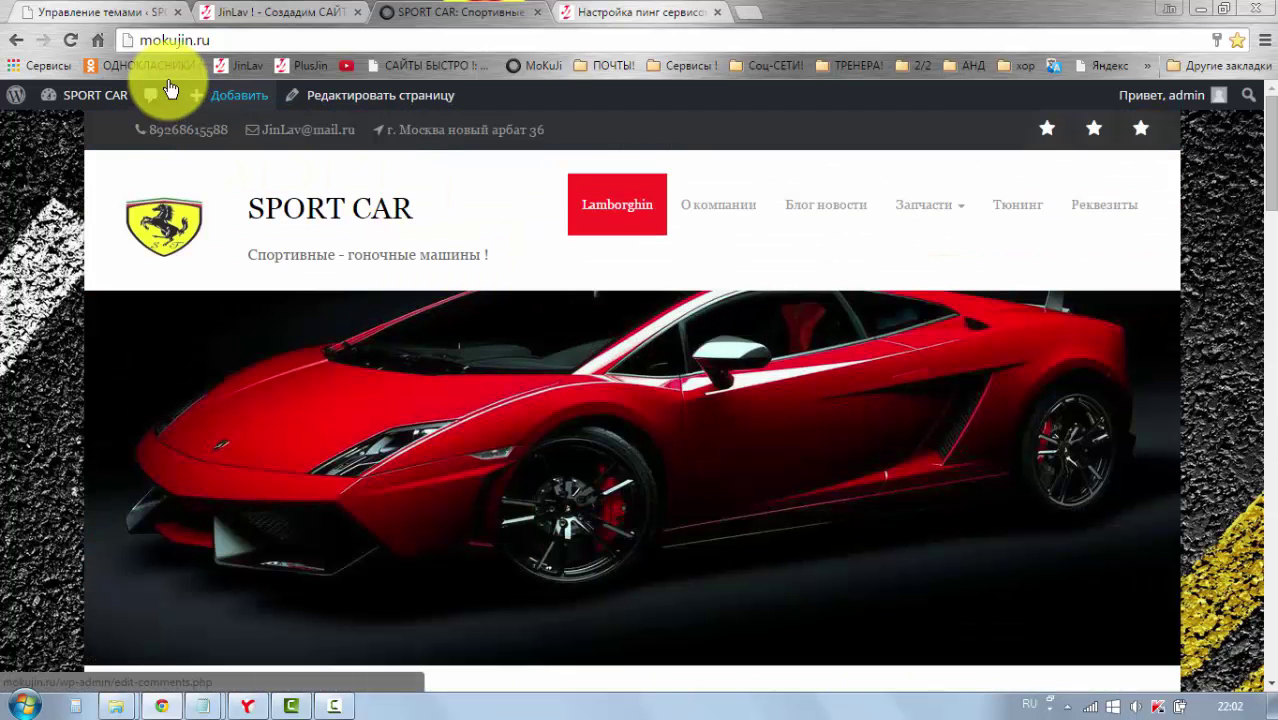
left_click(70, 42)
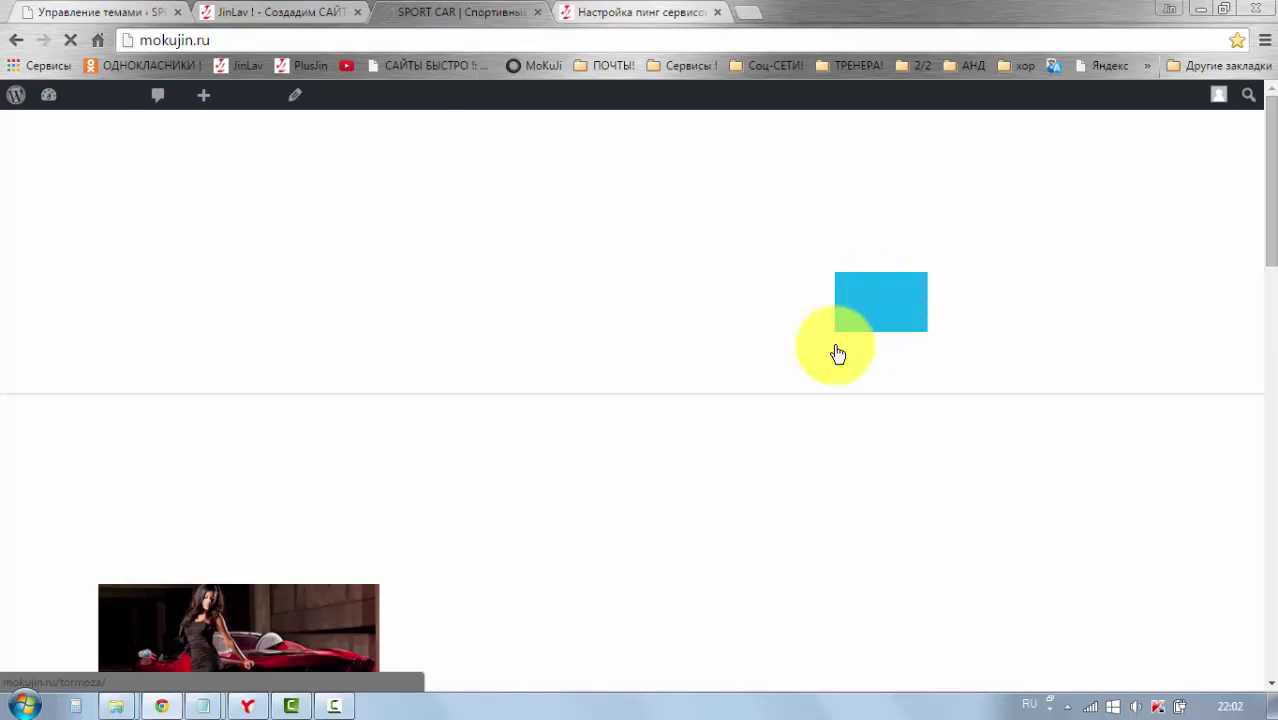
scroll(821, 391, "down", 3)
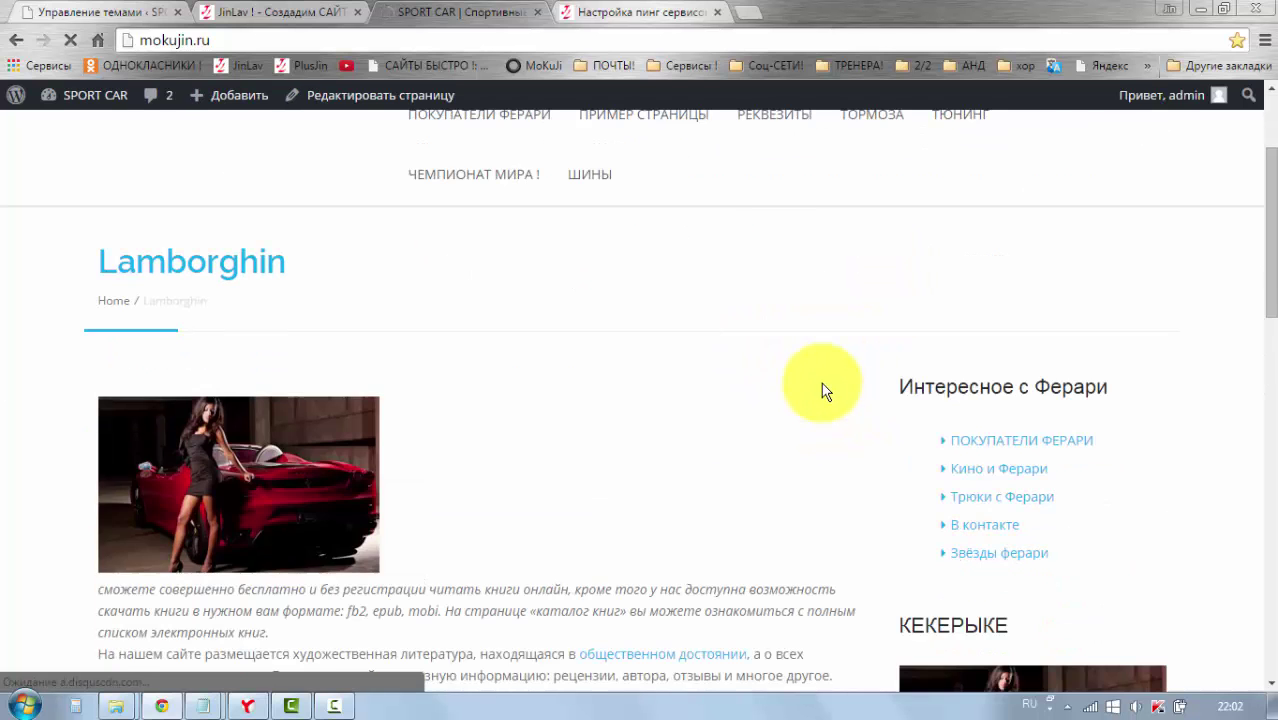
scroll(821, 391, "up", 3)
scroll(476, 434, "down", 10)
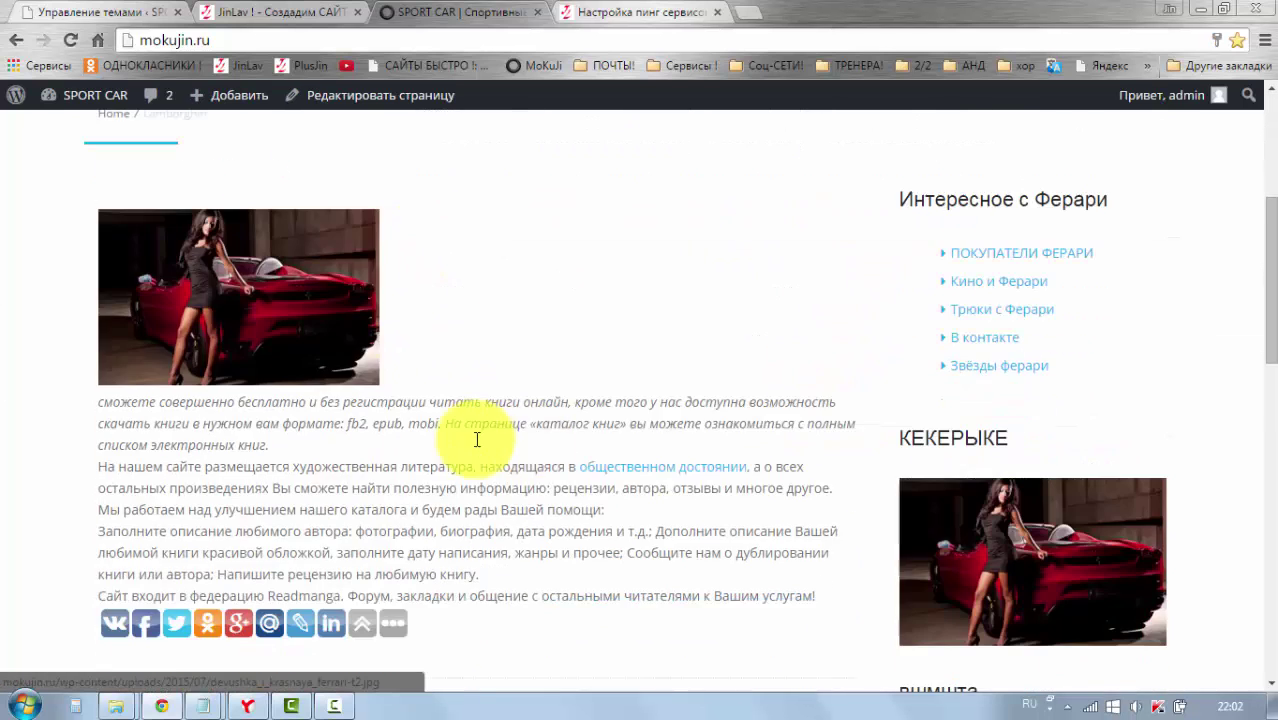
scroll(648, 437, "down", 5)
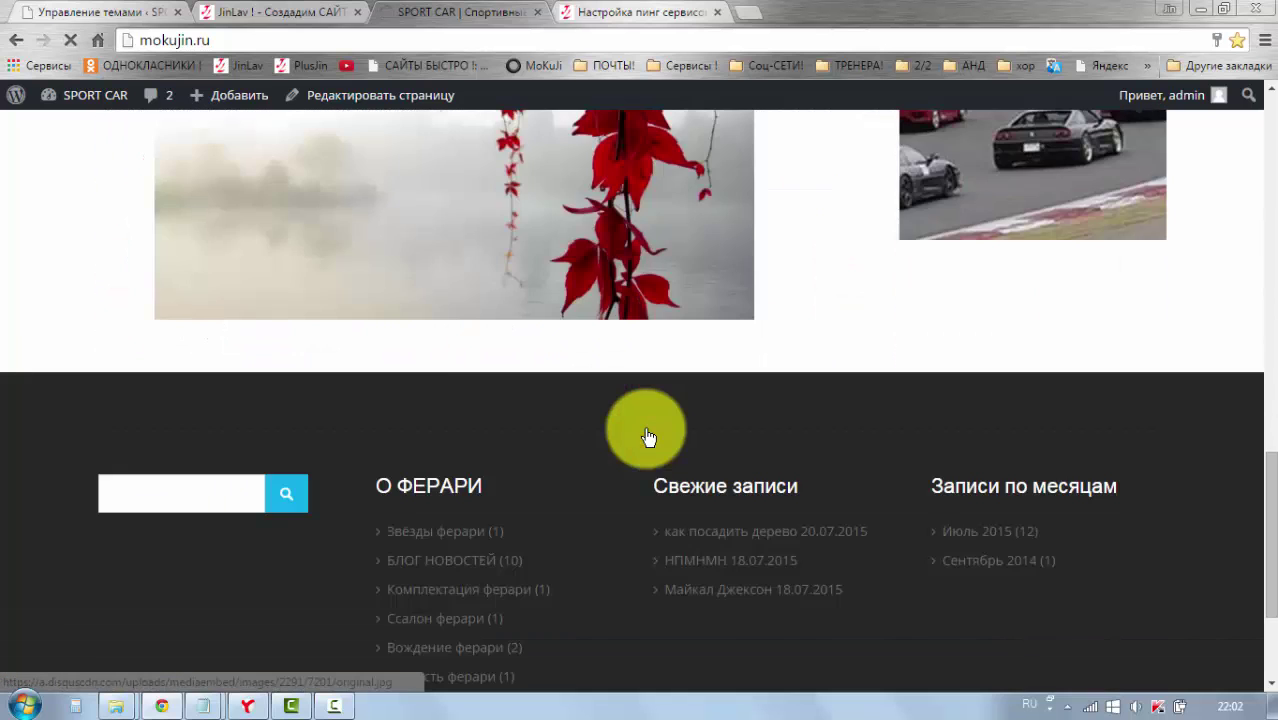
scroll(644, 428, "up", 15)
scroll(644, 428, "up", 3)
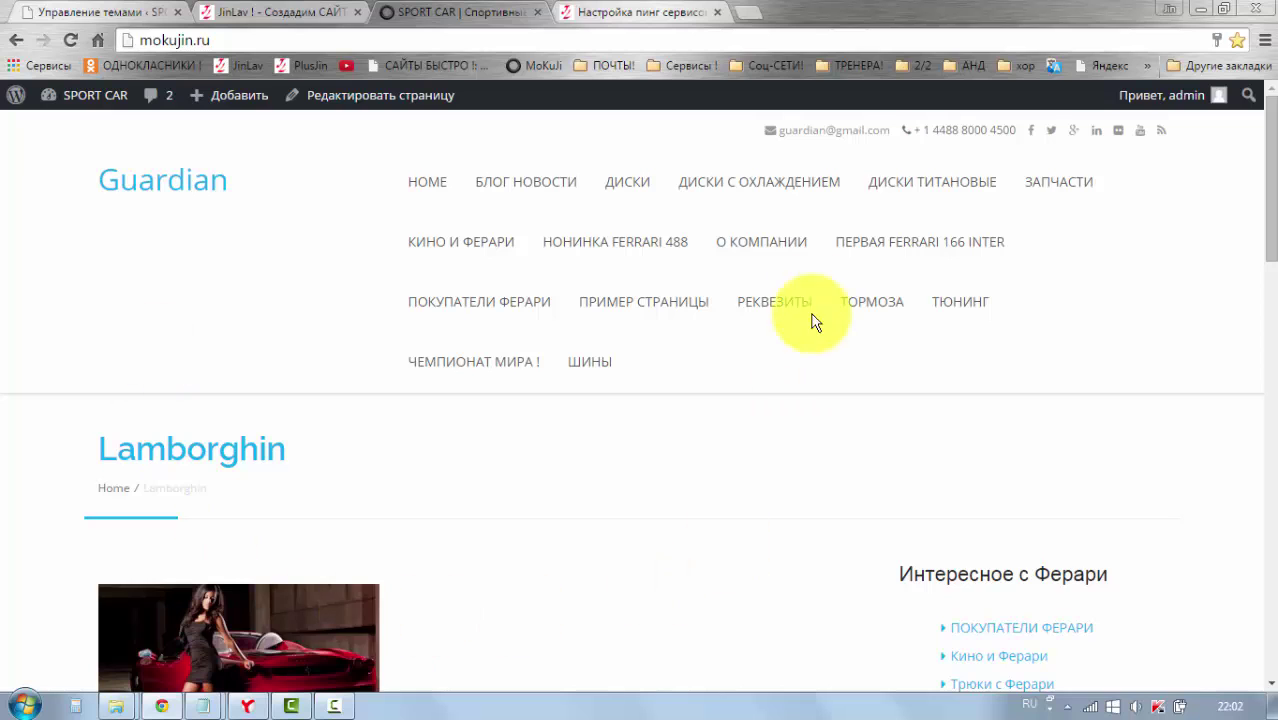
scroll(579, 485, "down", 6)
scroll(600, 475, "down", 4)
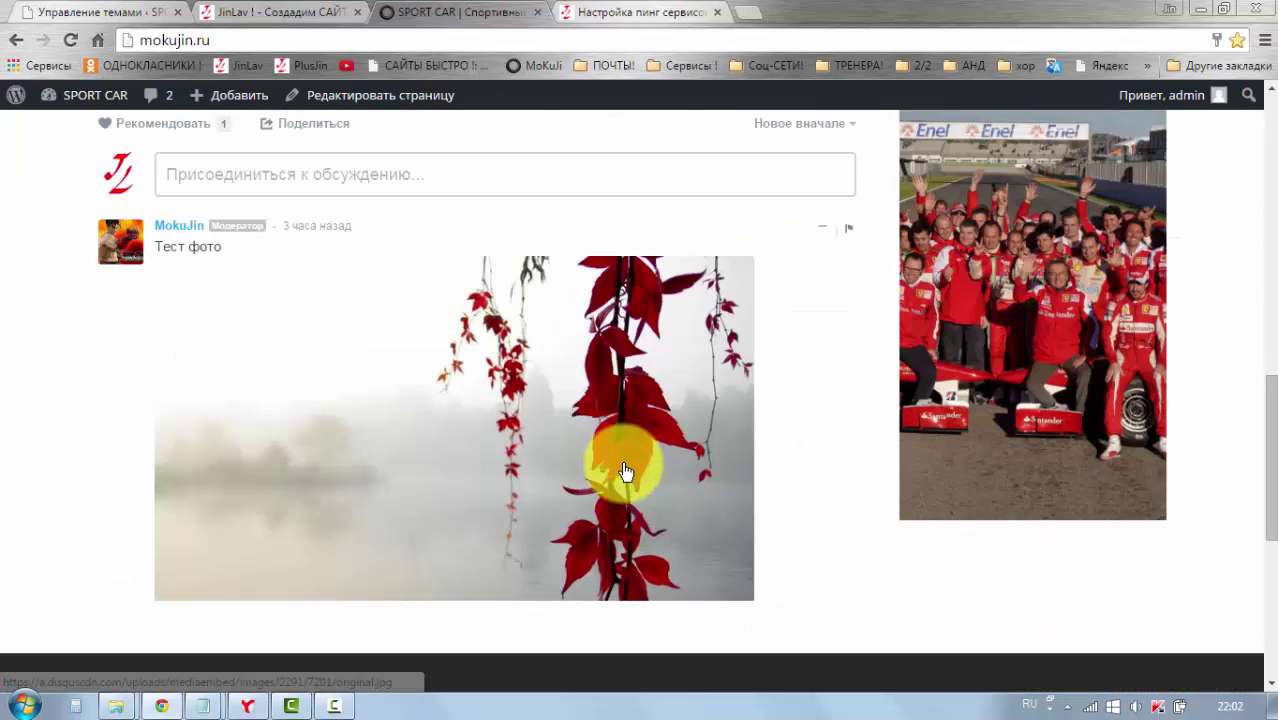
scroll(713, 471, "up", 8)
scroll(713, 472, "up", 2)
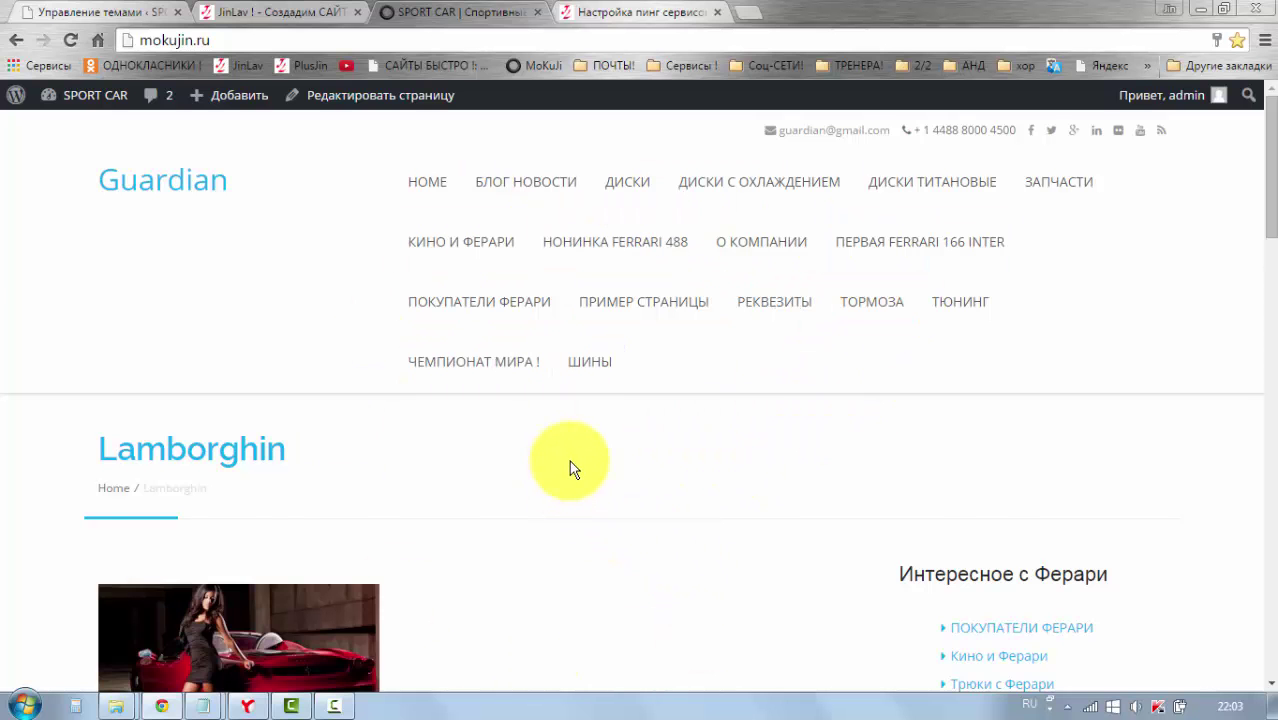
scroll(590, 460, "down", 5)
scroll(664, 470, "up", 5)
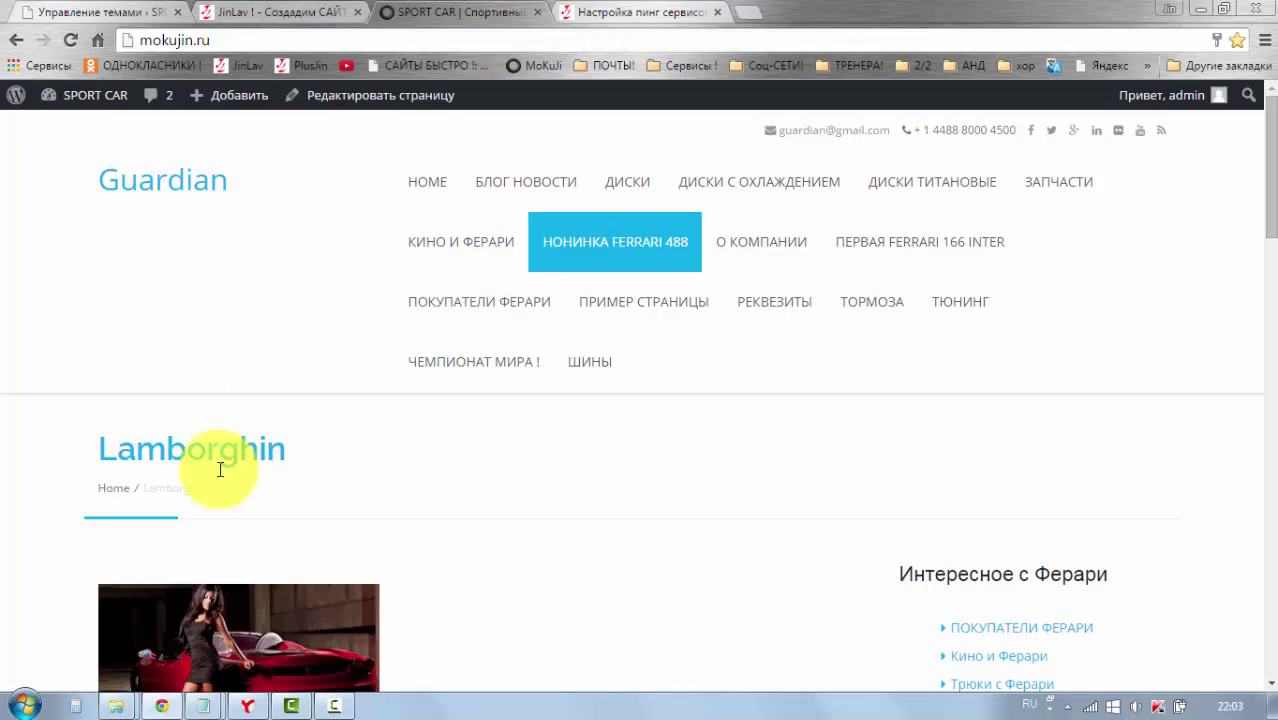
scroll(474, 523, "down", 10)
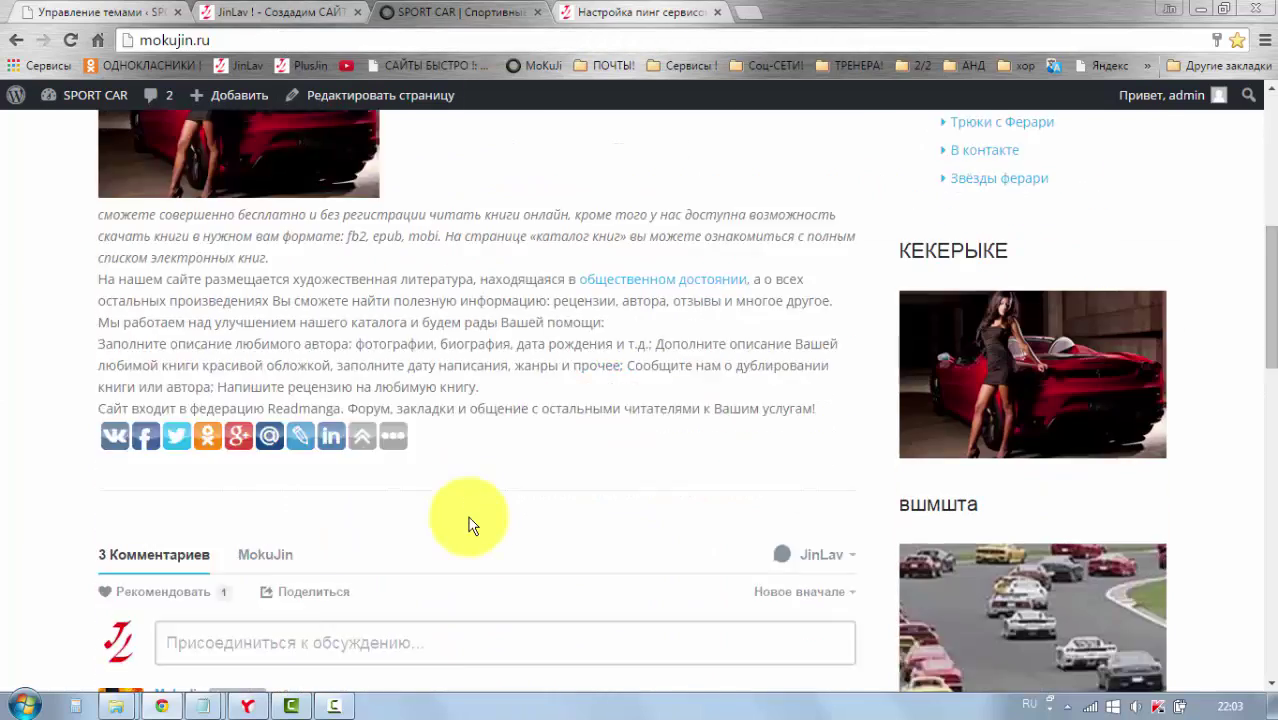
scroll(470, 525, "down", 8)
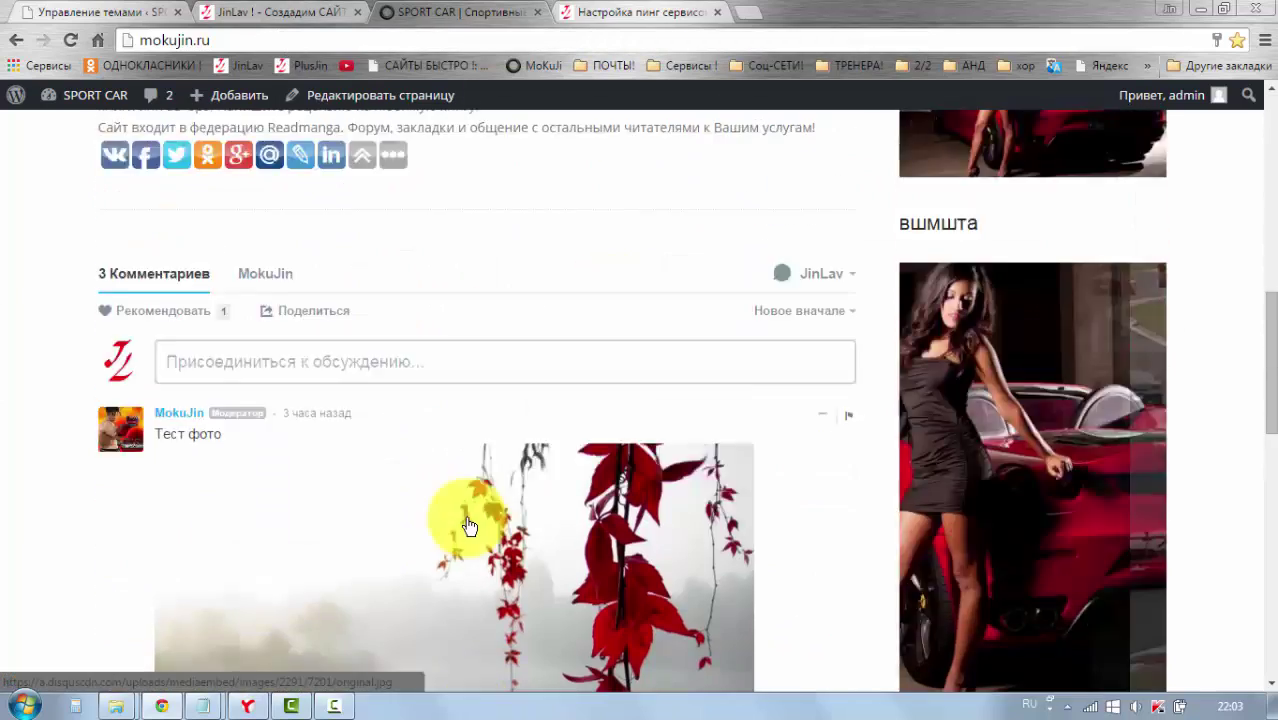
scroll(461, 528, "up", 6)
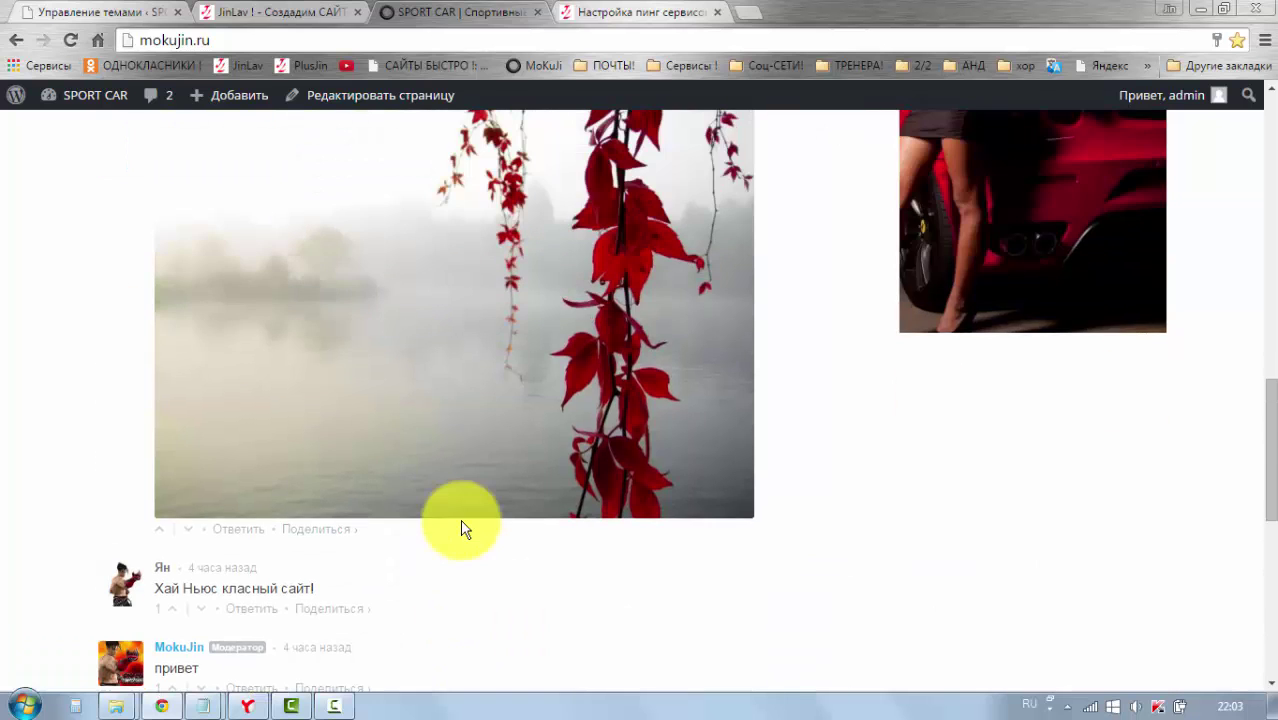
scroll(420, 530, "up", 10)
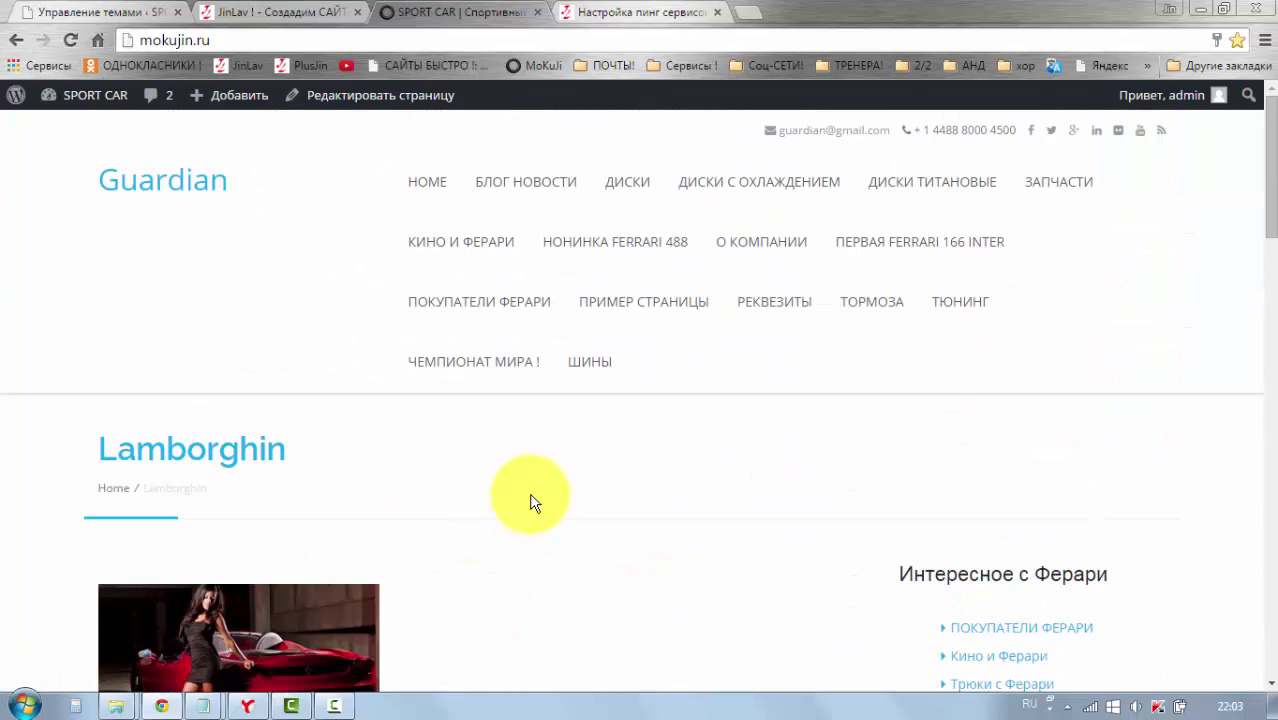
Step: Go back through the plusjin.com tab to the Themes page showing Guardian active
left_click(268, 16)
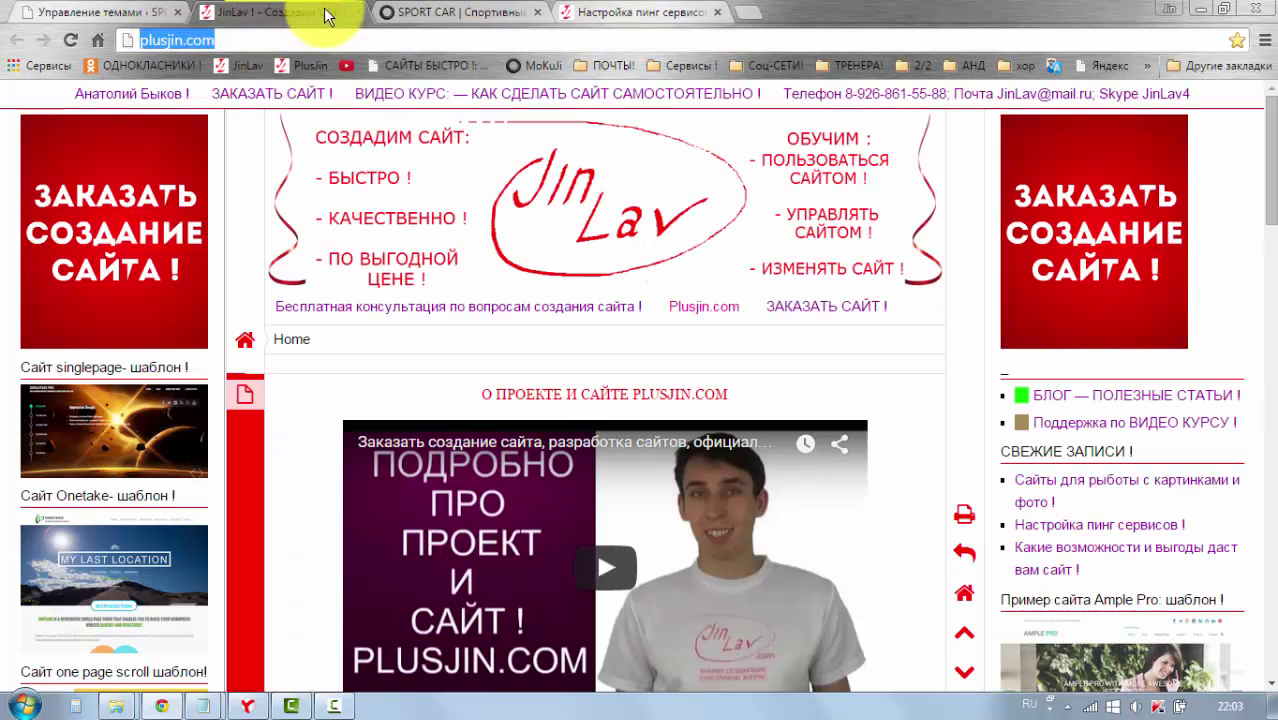
left_click(414, 12)
left_click(112, 13)
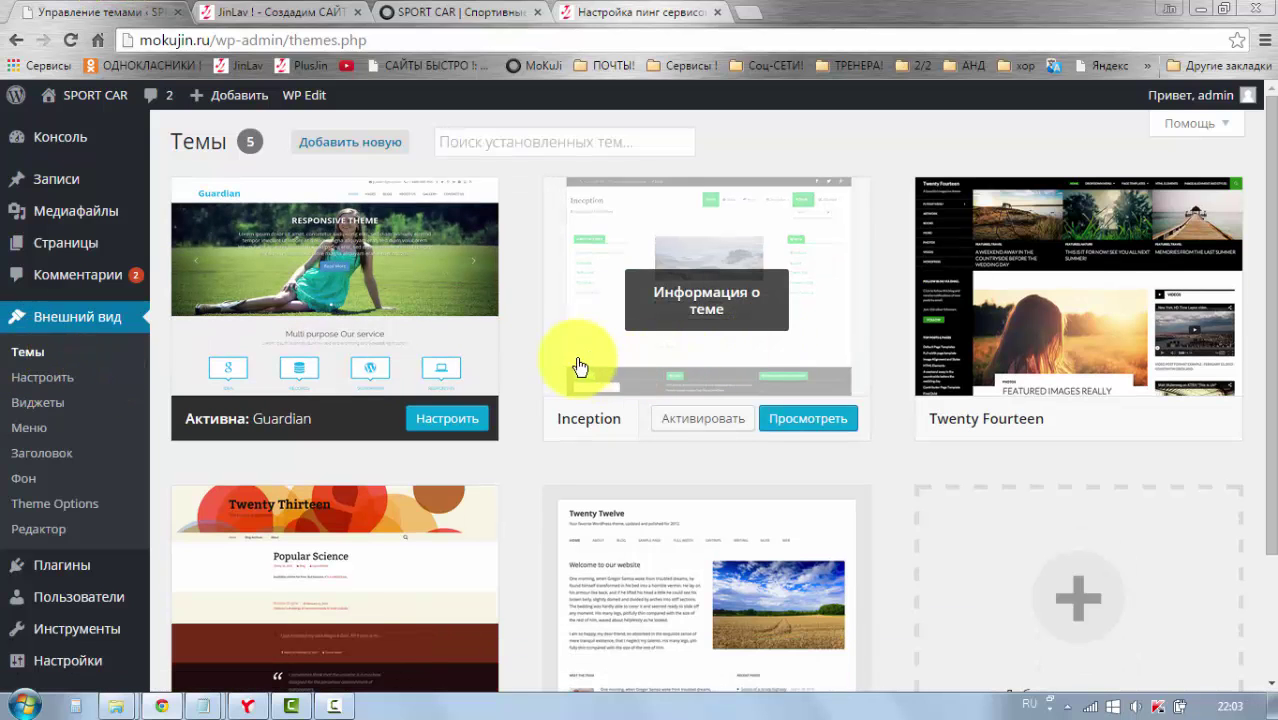
scroll(570, 367, "down", 1)
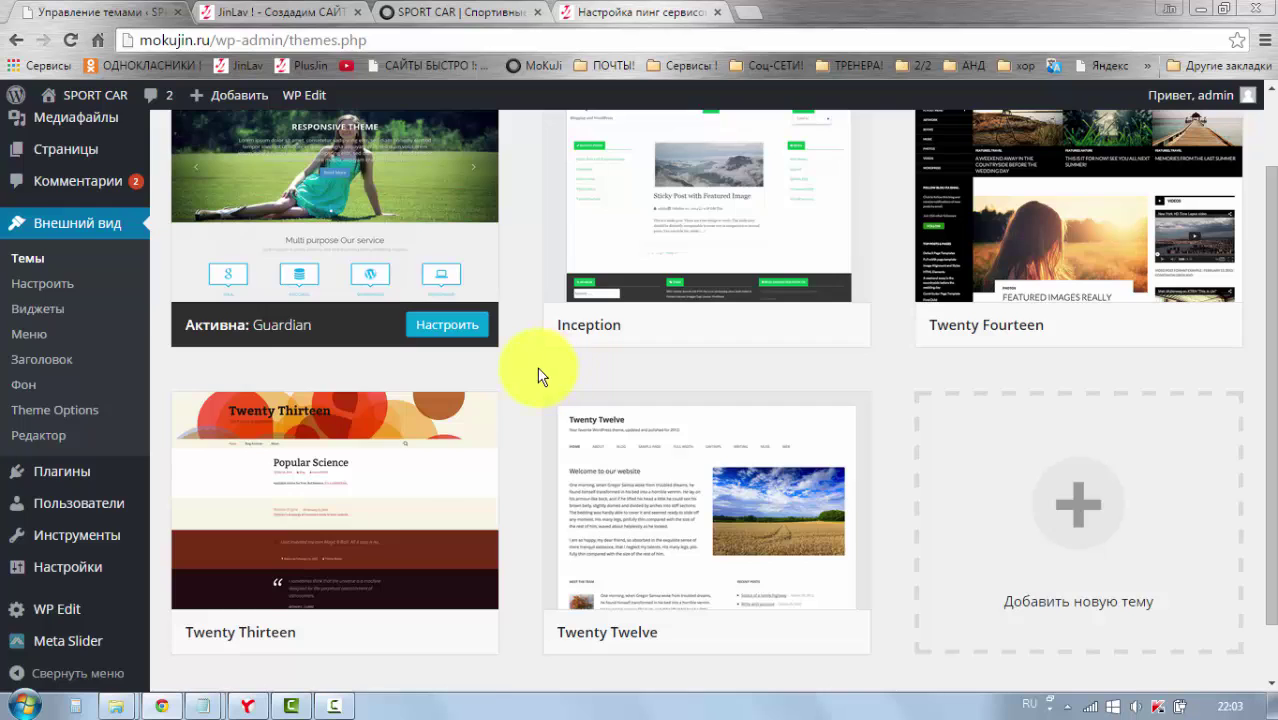
scroll(538, 376, "up", 1)
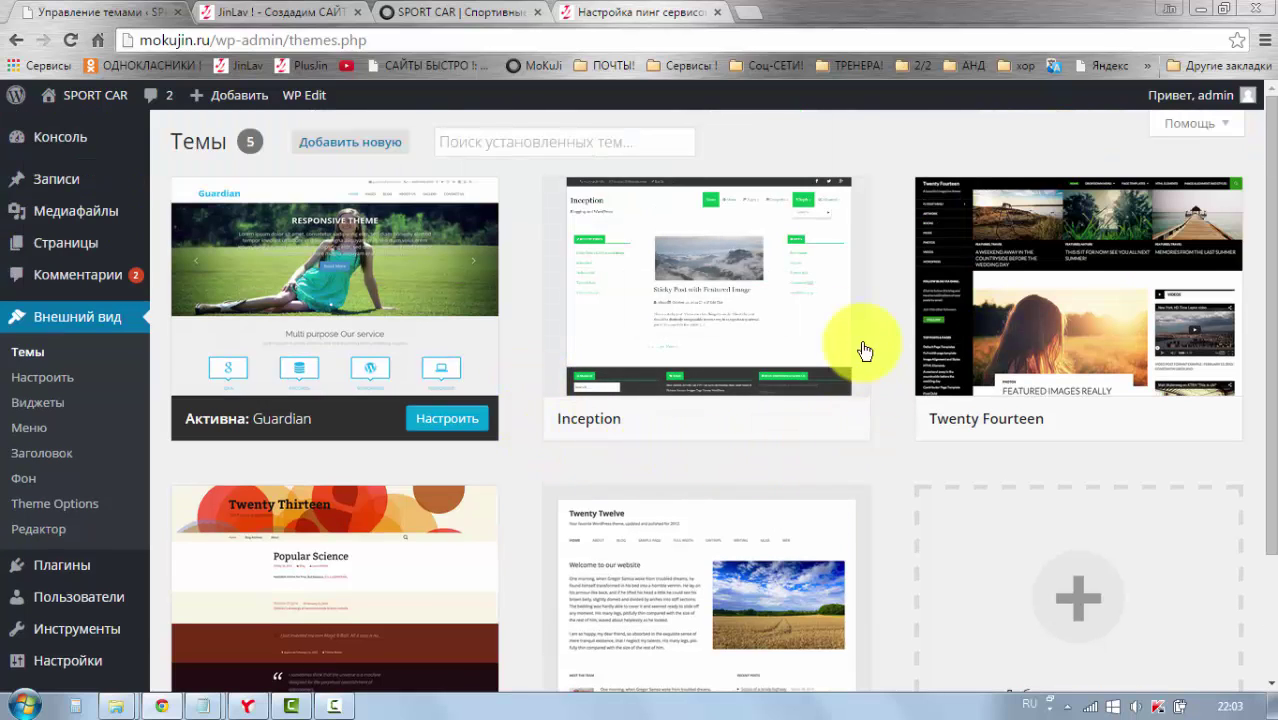
Step: Activate the Inception theme in place of Guardian, then switch to the live SPORT CAR tab
mouse_move(785, 394)
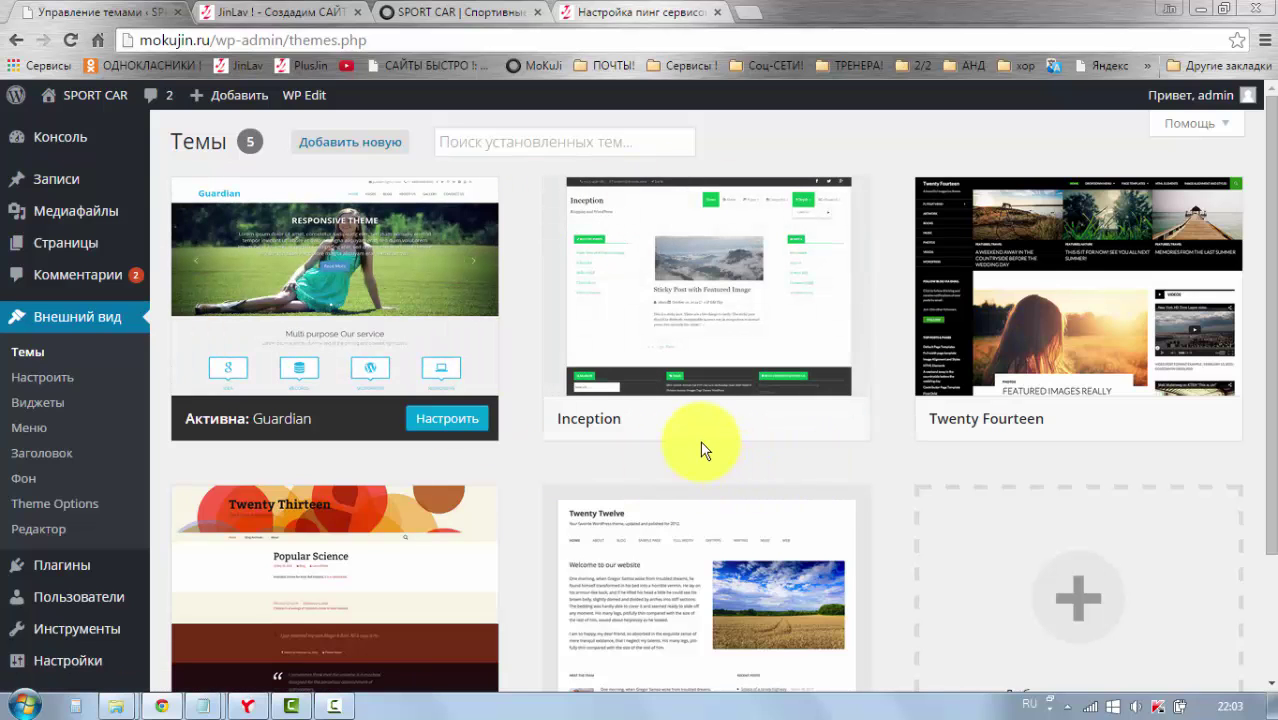
mouse_move(707, 436)
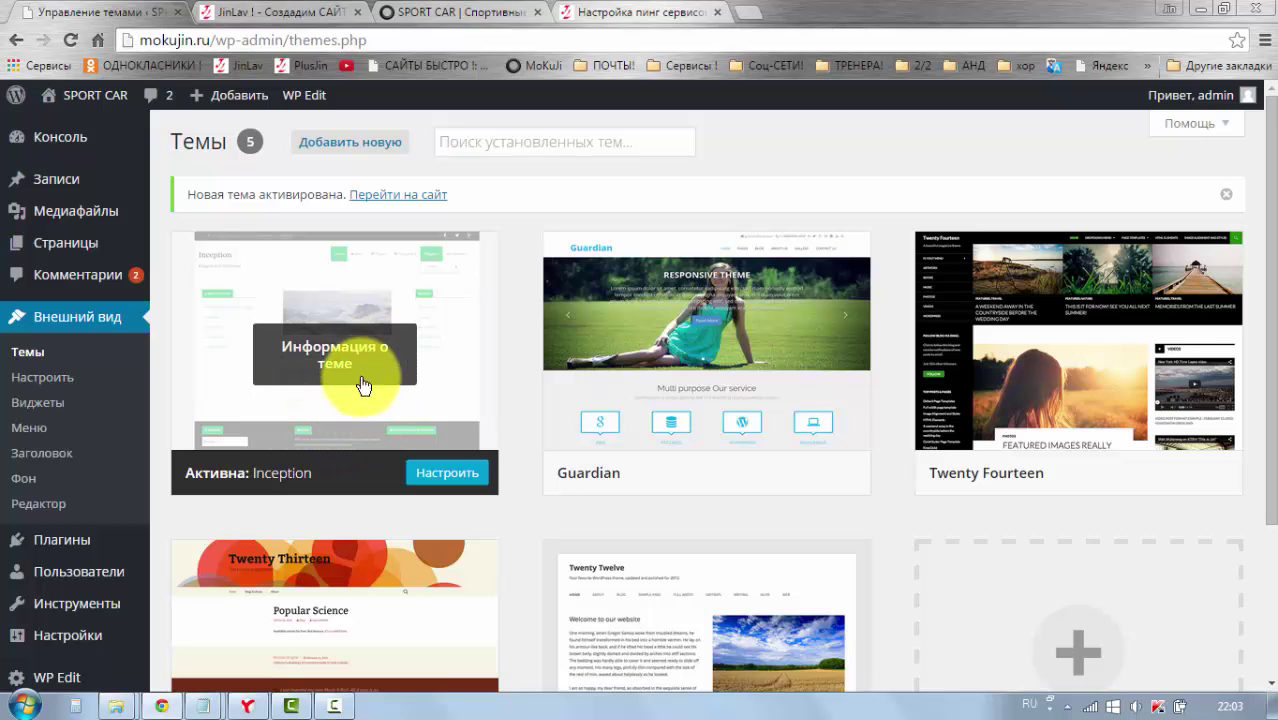
scroll(388, 432, "down", 1)
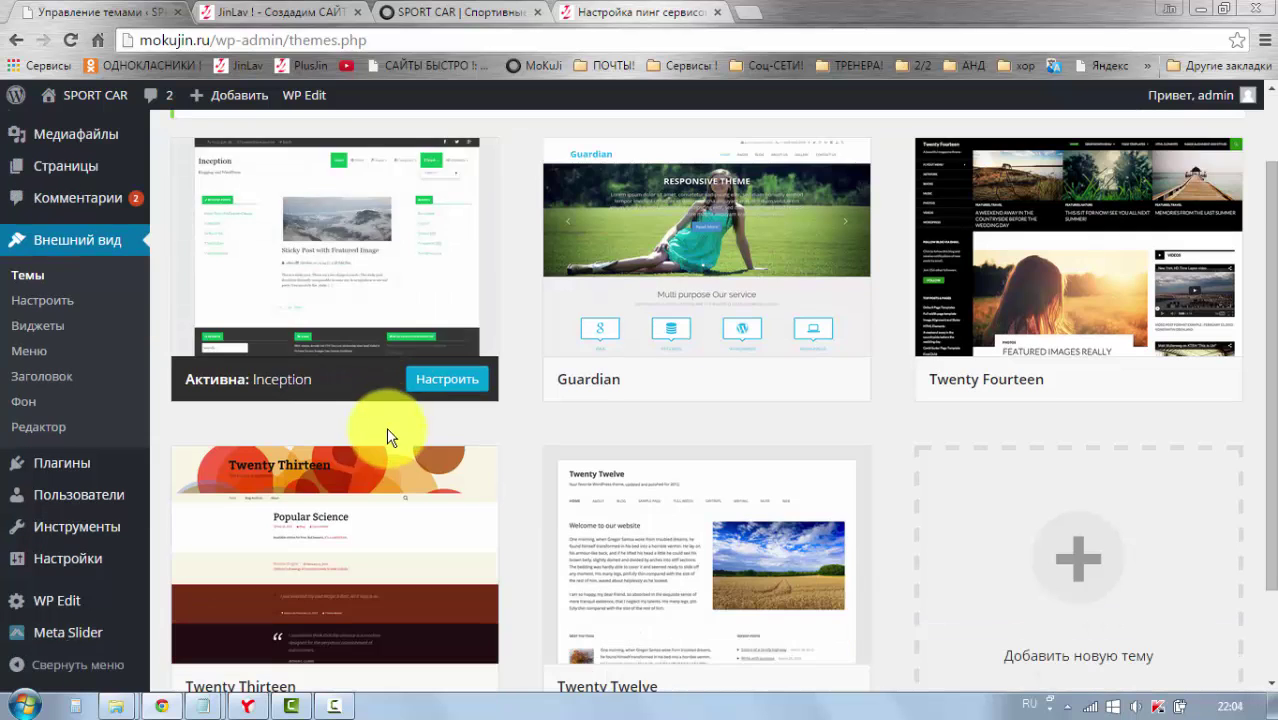
scroll(388, 432, "up", 1)
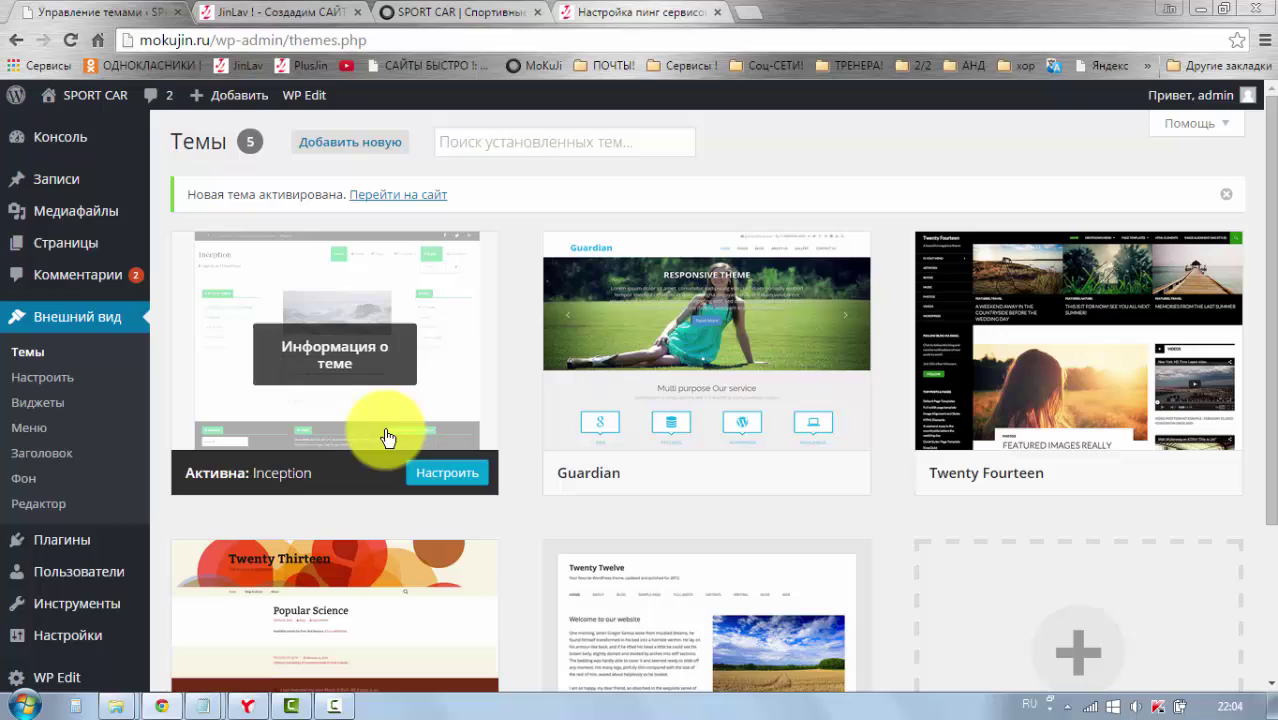
left_click(478, 12)
Step: Reload the SPORT CAR site and scroll through it to check the restored design
left_click(75, 41)
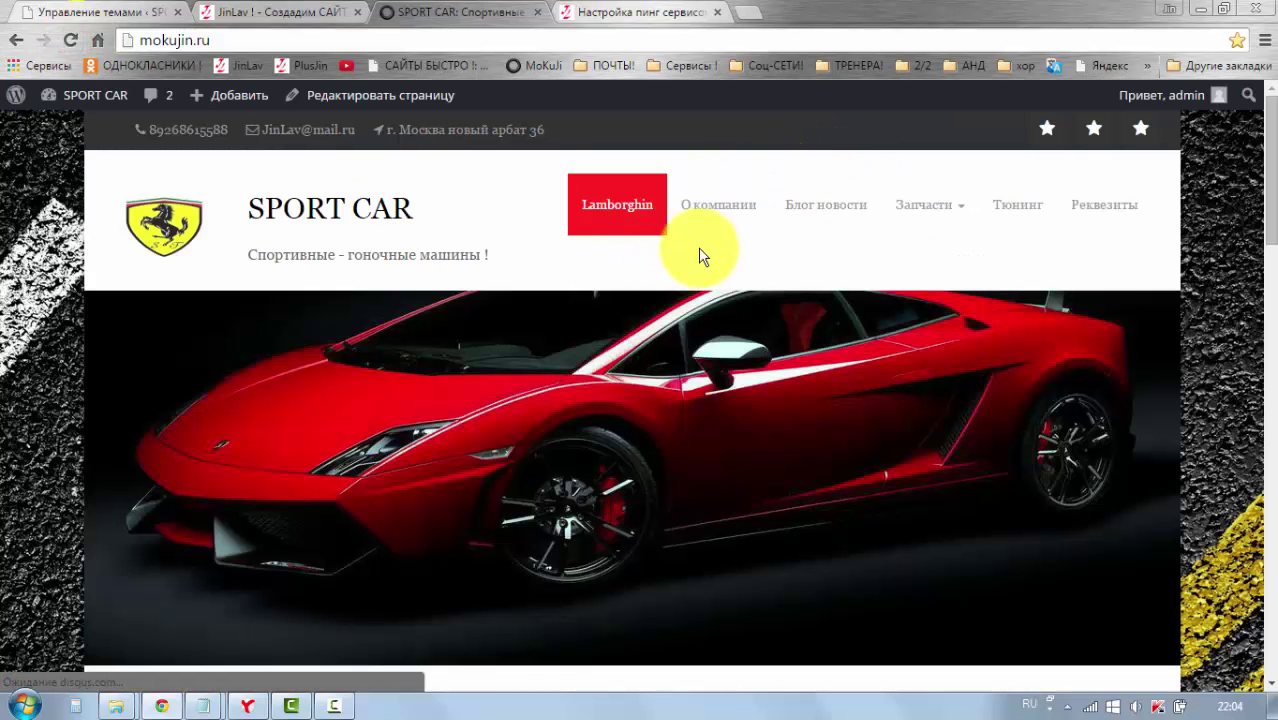
scroll(607, 264, "down", 6)
scroll(607, 270, "down", 10)
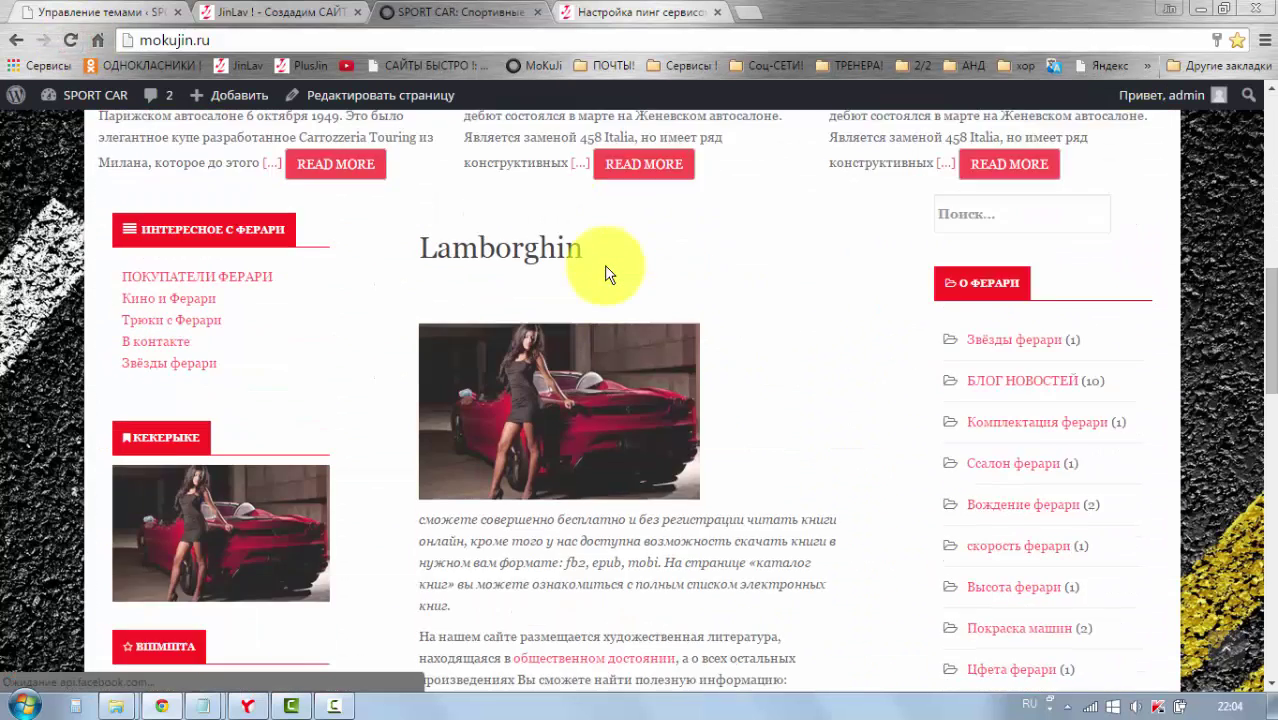
scroll(607, 275, "up", 3)
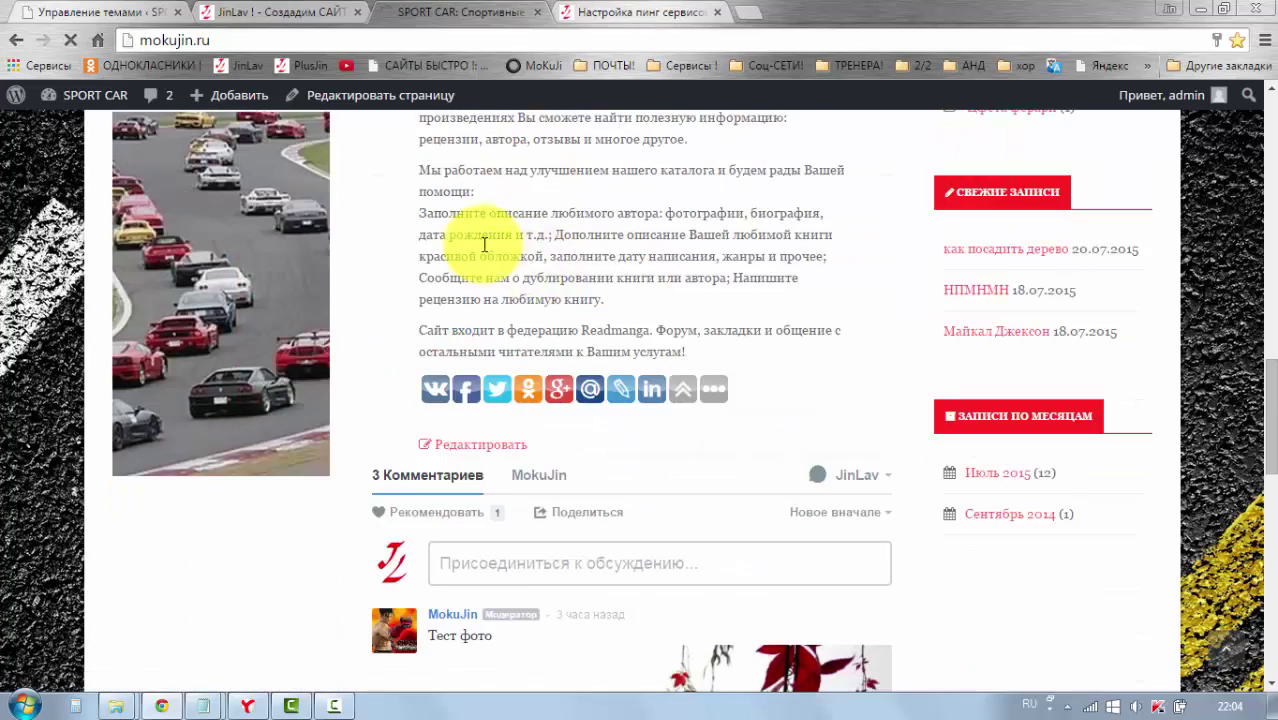
Step: Return through the plusjin.com tab to the WordPress theme management page
left_click(287, 14)
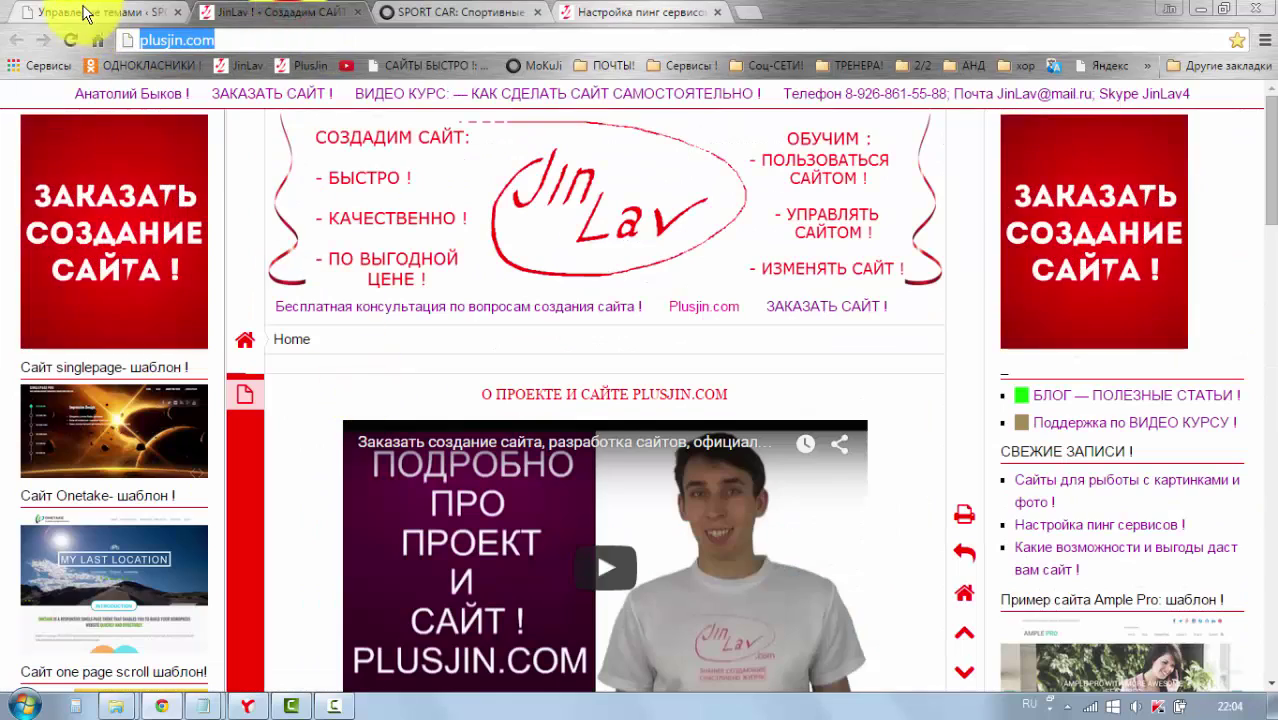
left_click(86, 12)
scroll(502, 310, "down", 3)
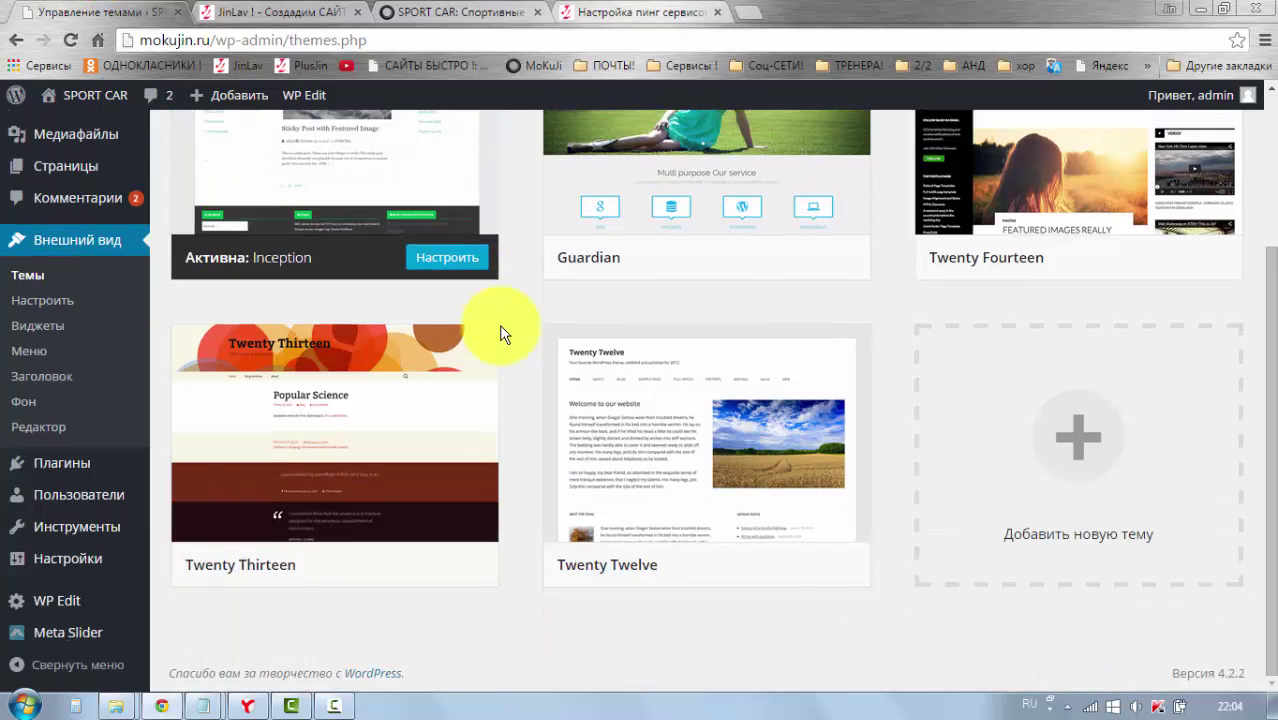
scroll(512, 340, "up", 3)
Step: Go to the Add Themes page and look over the featured themes
left_click(347, 147)
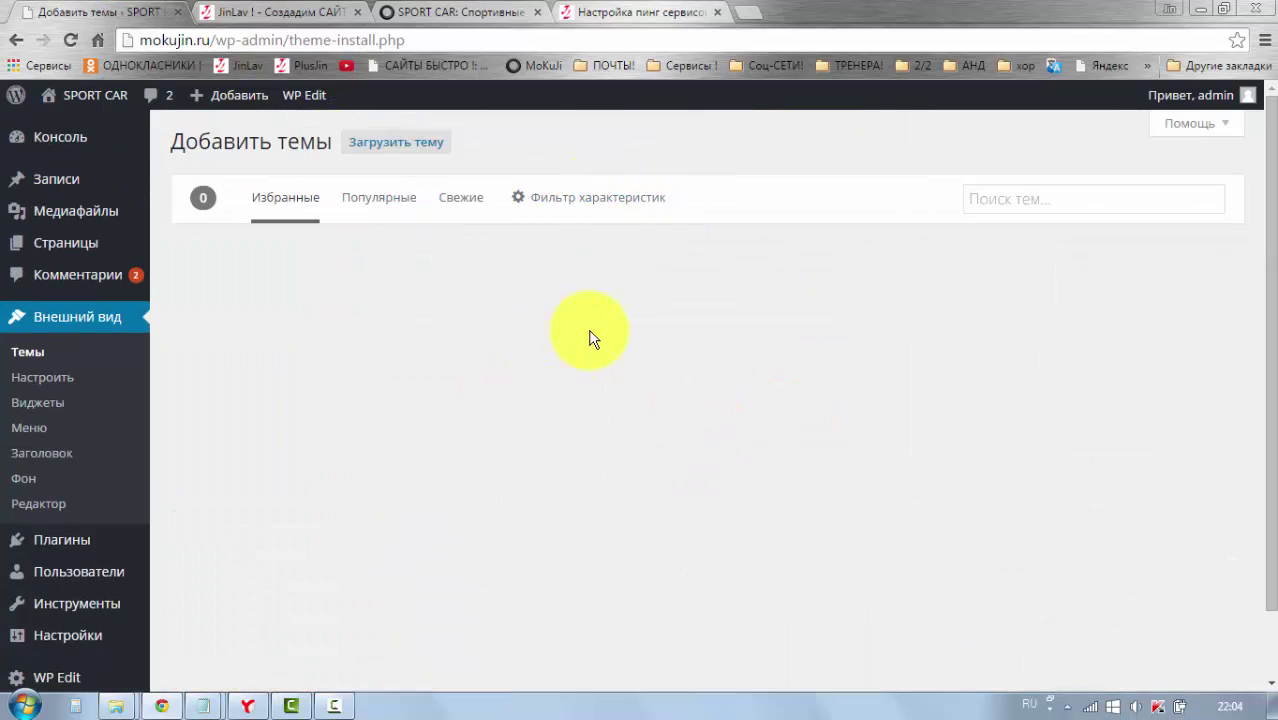
scroll(582, 337, "down", 2)
scroll(498, 340, "down", 9)
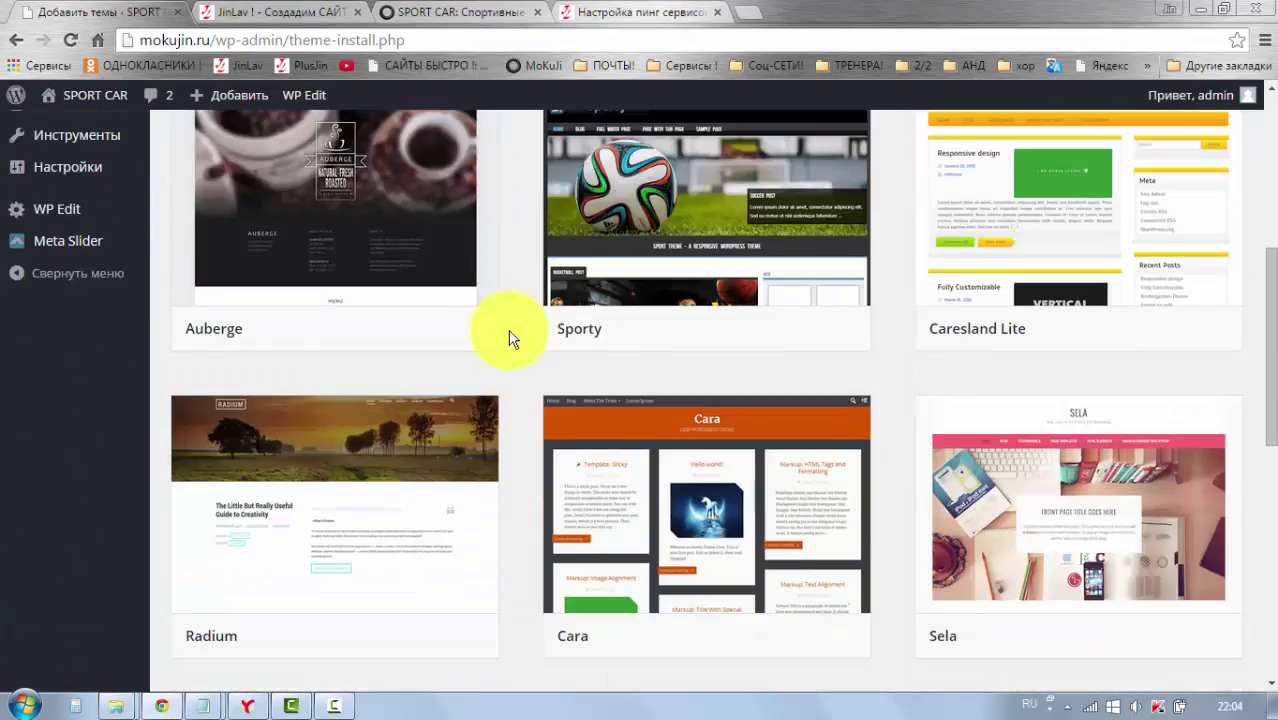
scroll(509, 339, "up", 11)
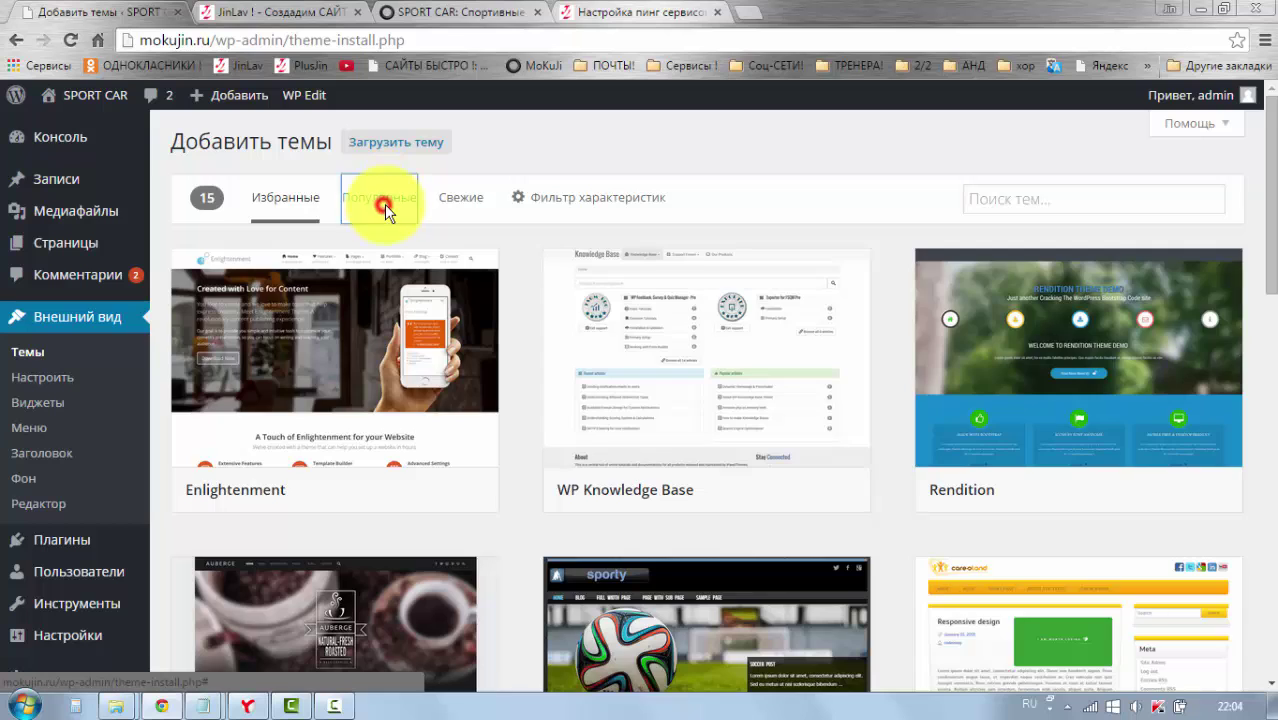
Step: Browse the Popular themes list, scrolling down through the theme cards and back up
left_click(384, 204)
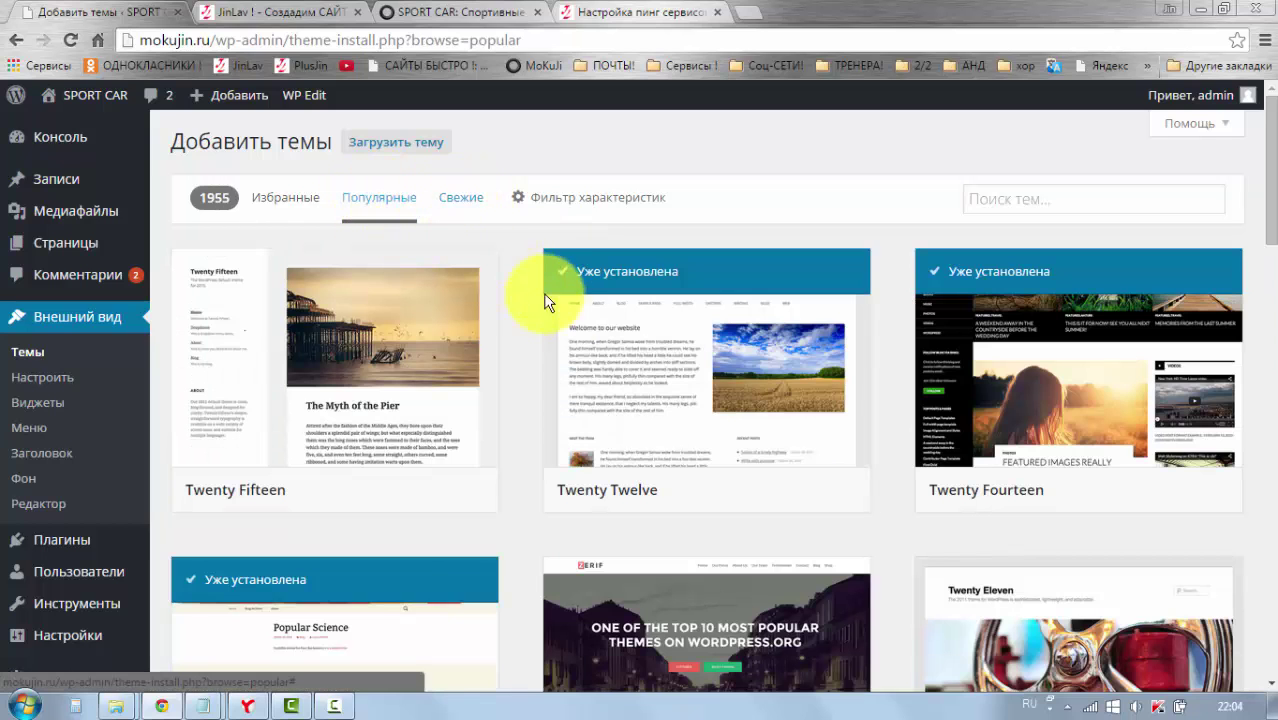
scroll(540, 320, "down", 13)
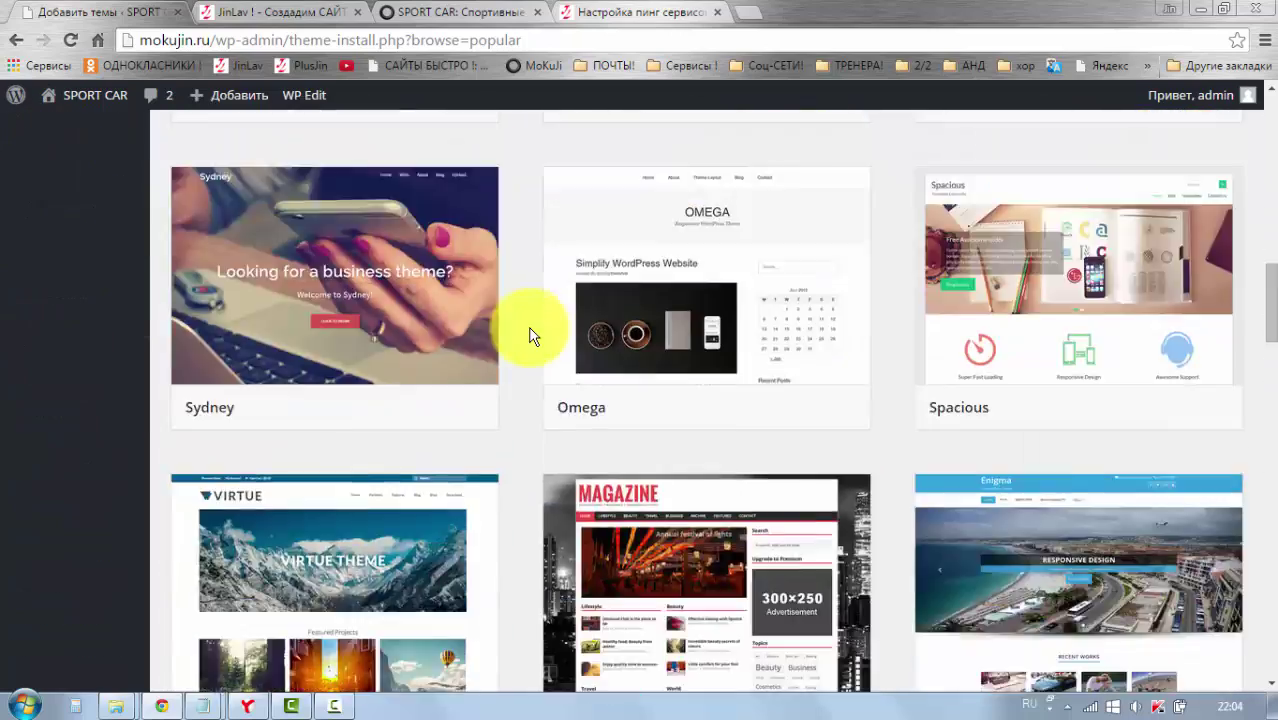
scroll(530, 335, "down", 15)
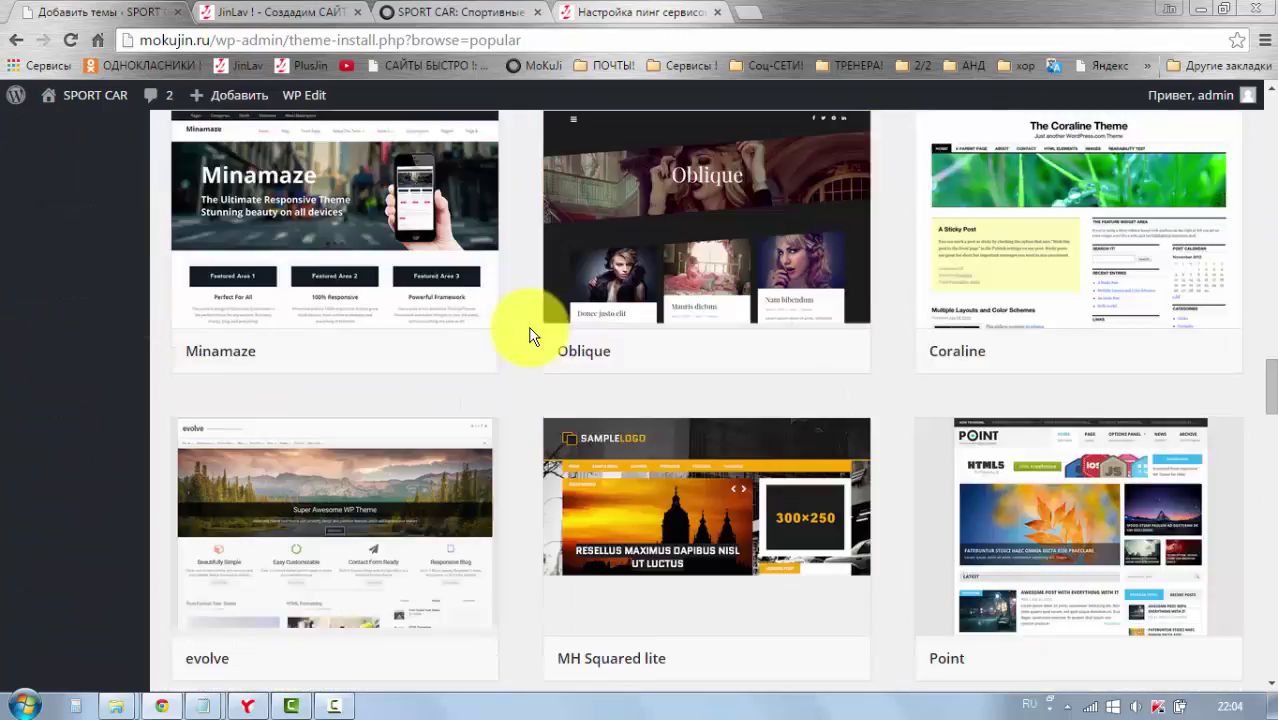
scroll(530, 335, "down", 7)
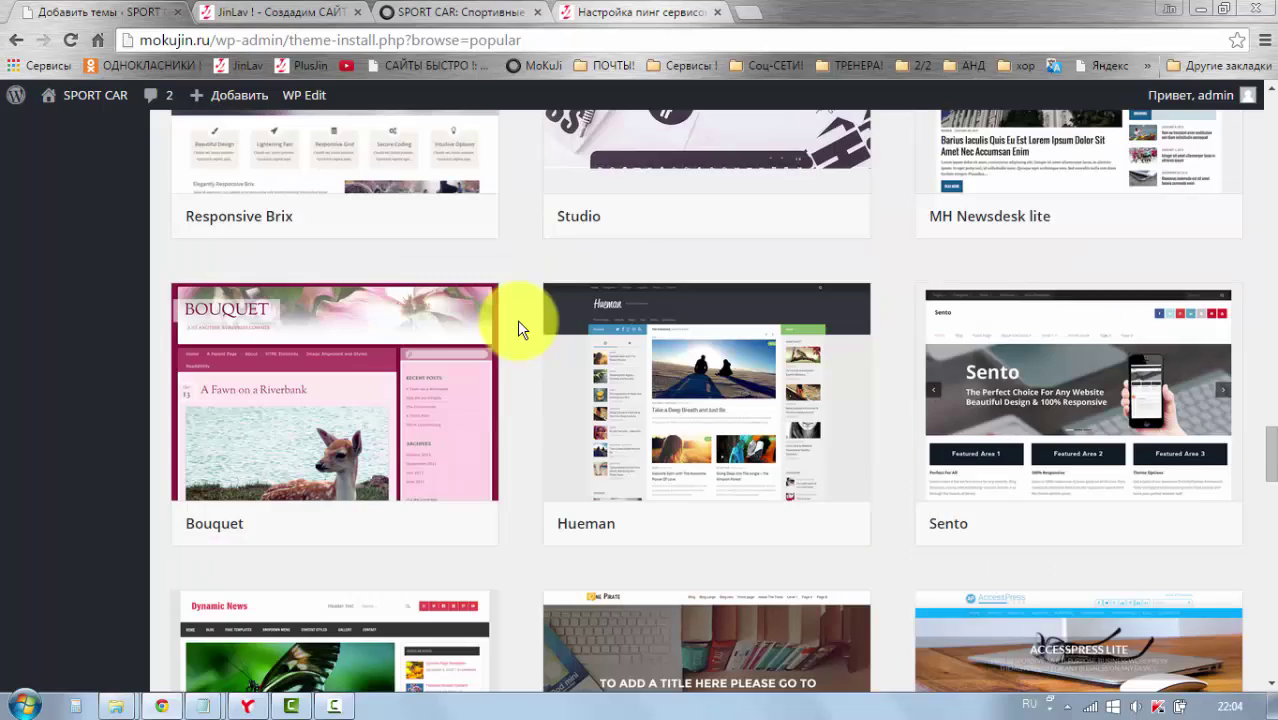
scroll(517, 320, "down", 2)
scroll(517, 327, "down", 11)
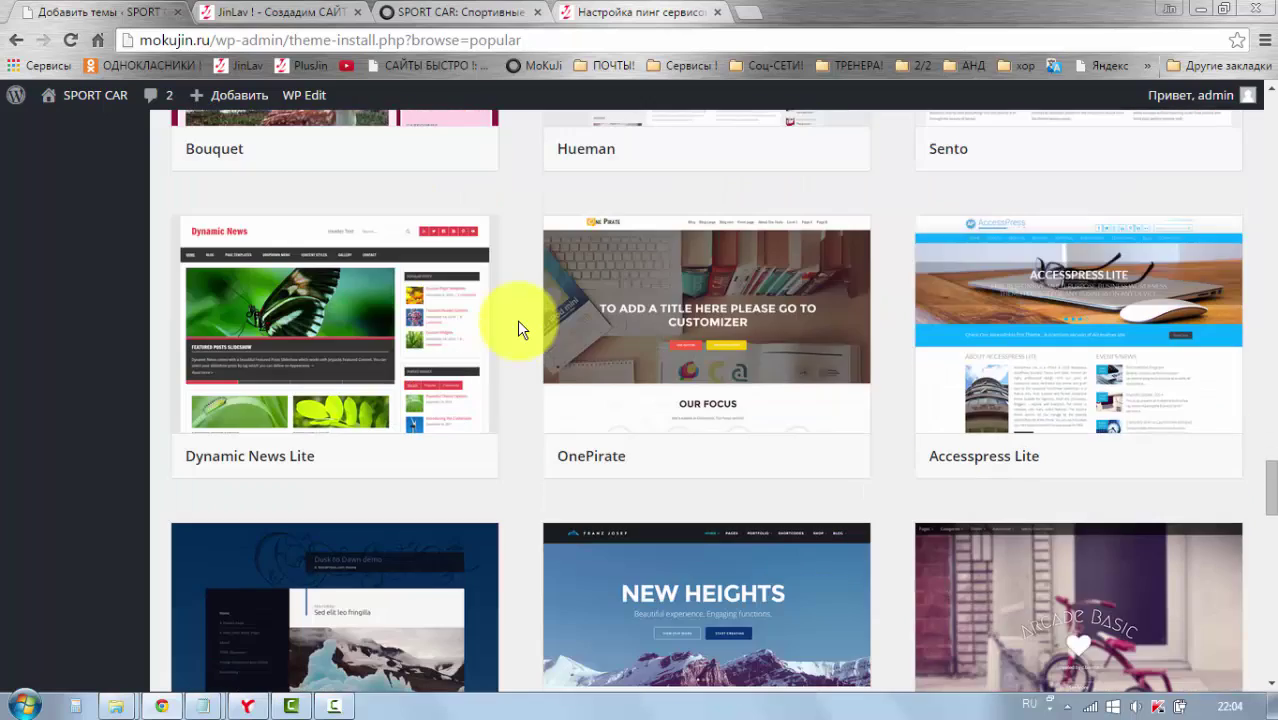
scroll(517, 320, "down", 14)
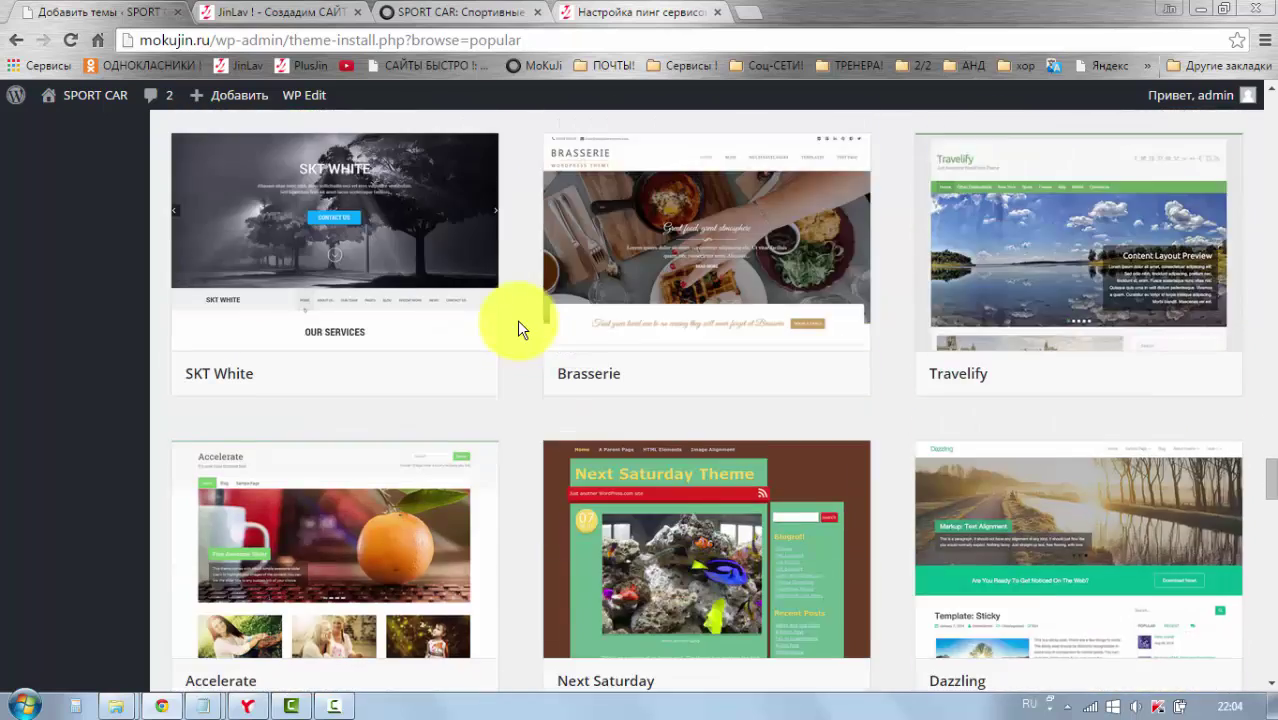
scroll(503, 365, "down", 1)
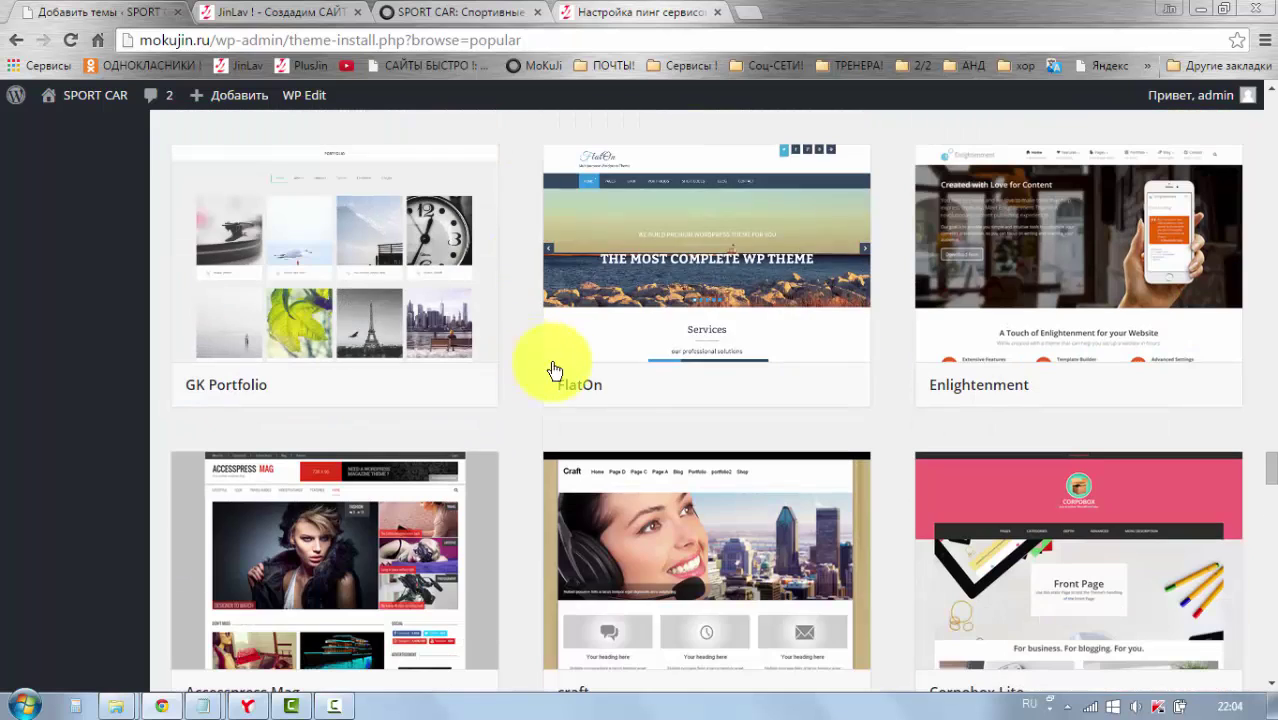
mouse_move(670, 383)
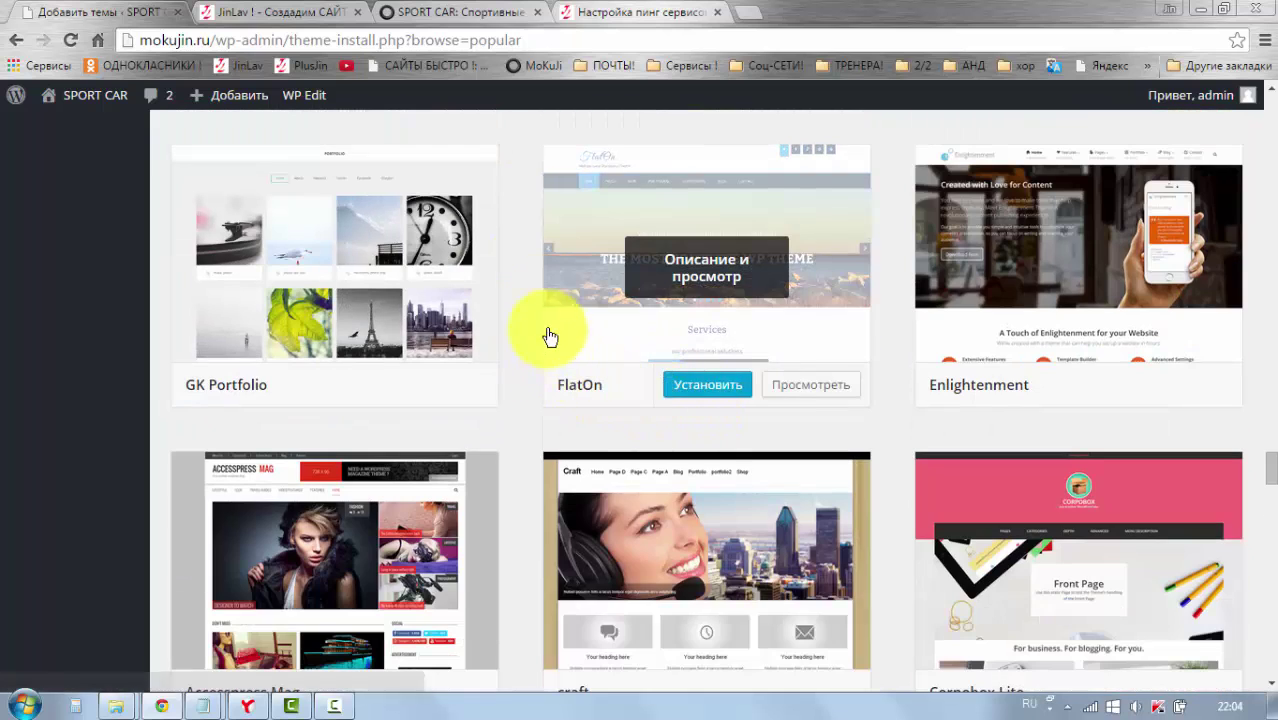
mouse_move(548, 331)
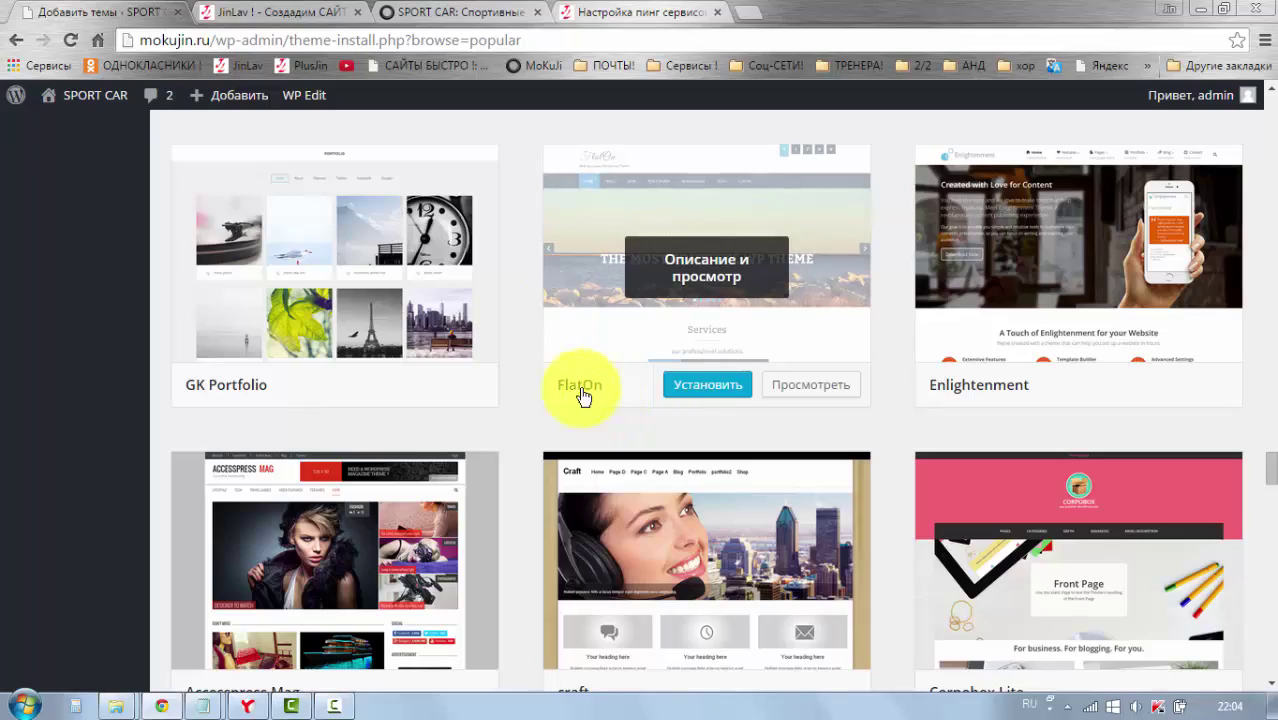
scroll(499, 374, "up", 20)
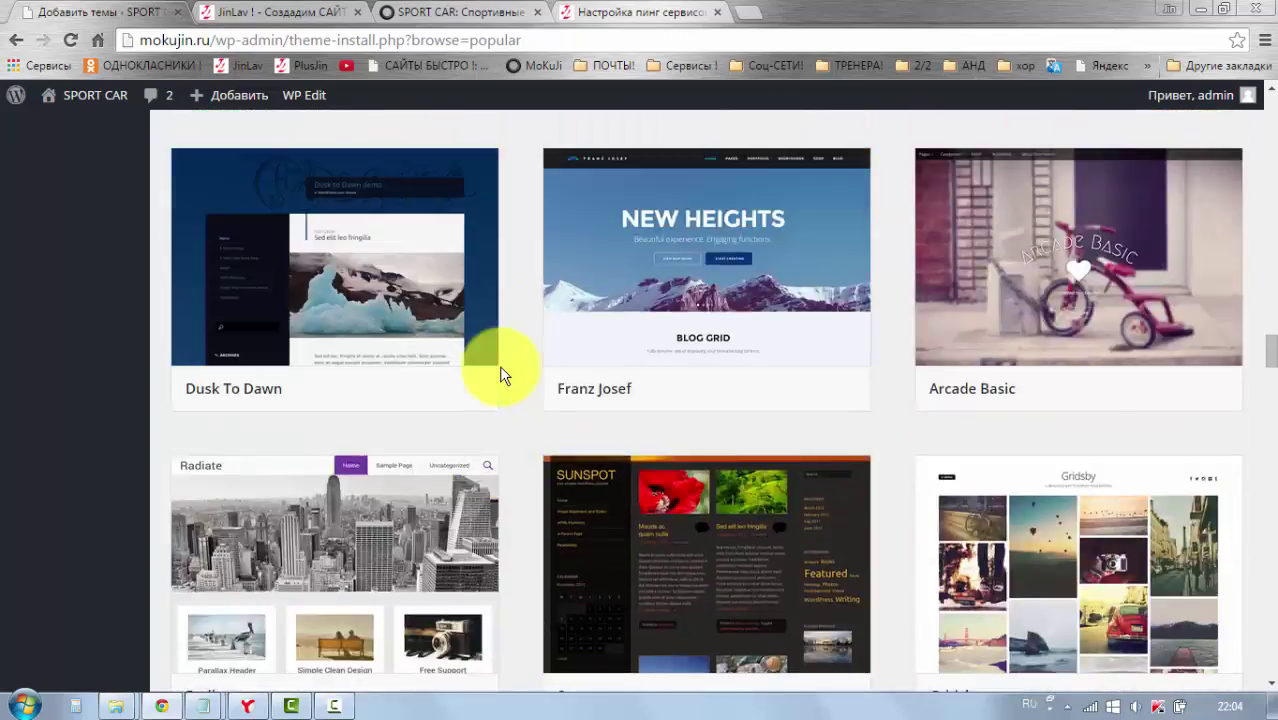
scroll(500, 368, "up", 15)
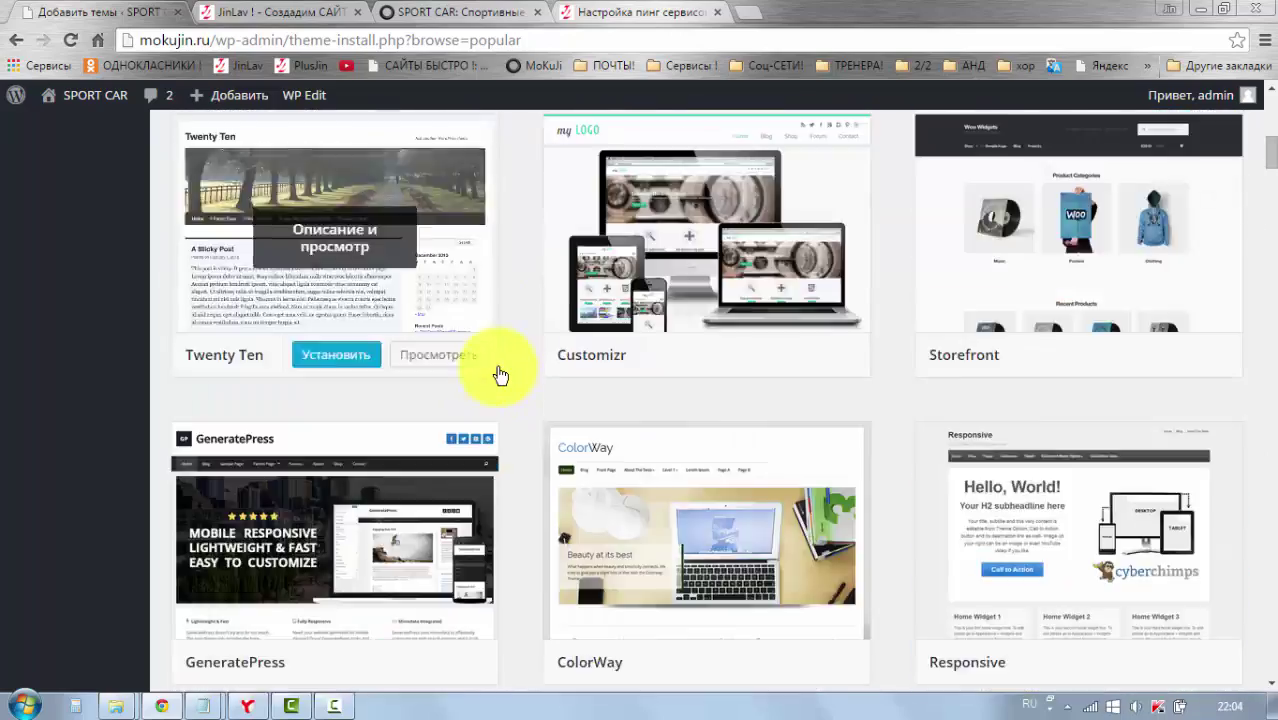
scroll(500, 373, "up", 10)
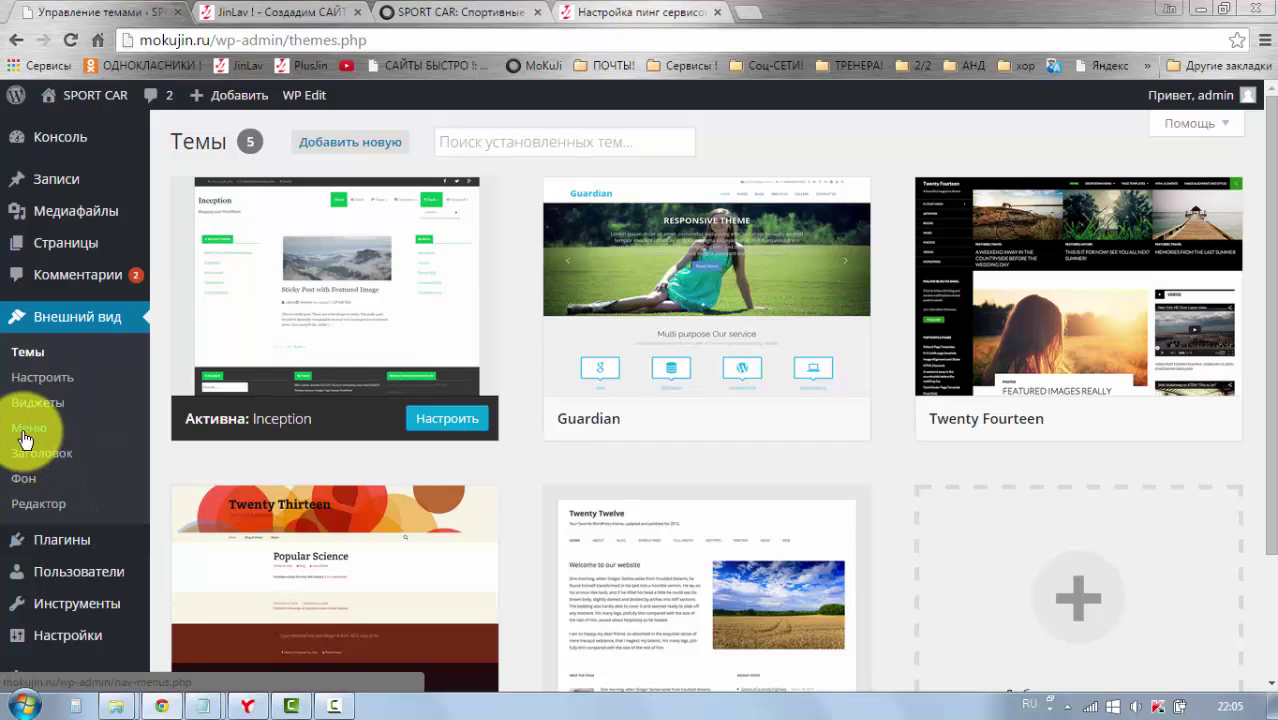
Step: Open the theme editor on Inception's style.css, showing Theme Name Inception, Version 1.0.3
left_click(53, 503)
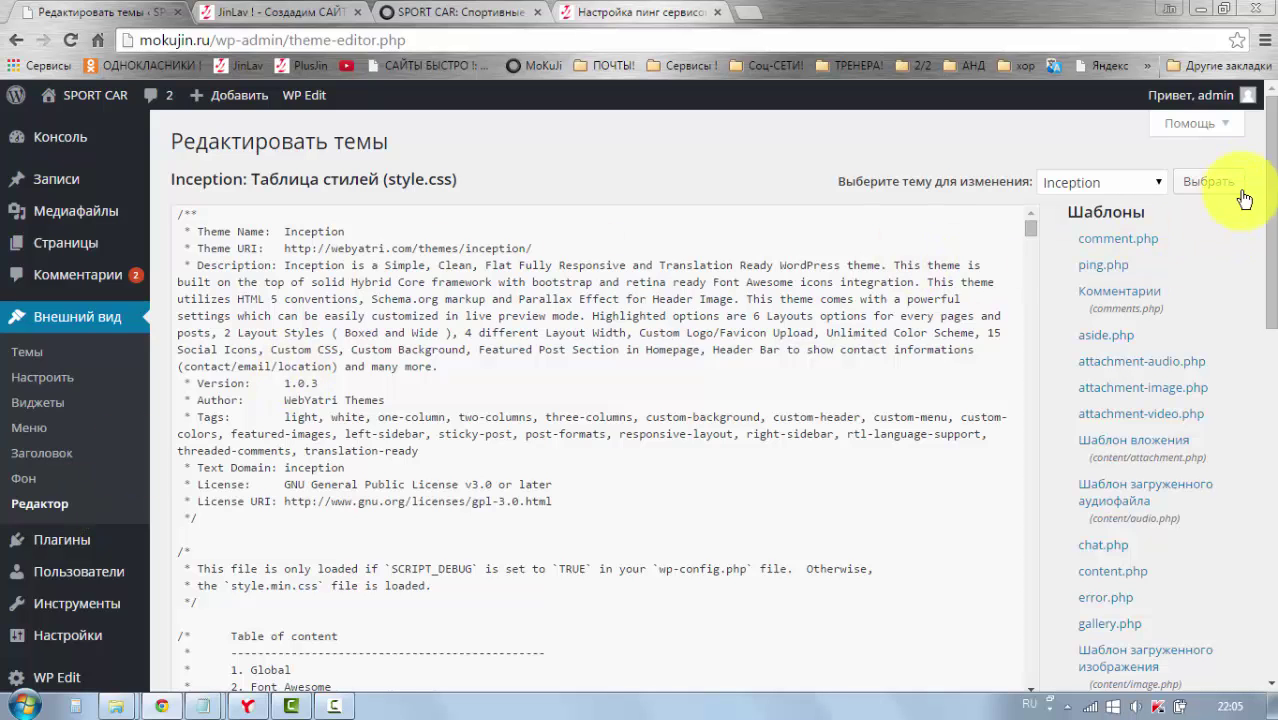
mouse_move(1270, 175)
left_mouse_down()
mouse_move(1270, 210)
mouse_move(1270, 183)
left_mouse_up()
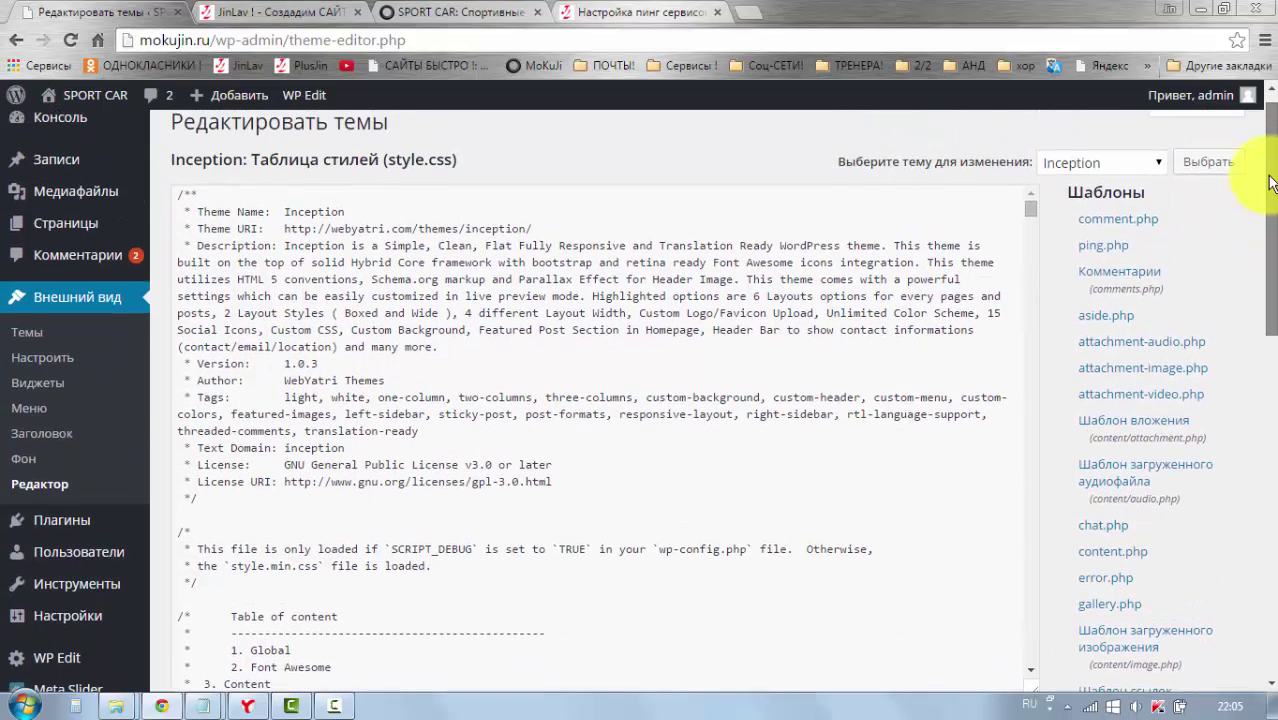
left_click(691, 291)
scroll(691, 291, "down", 1)
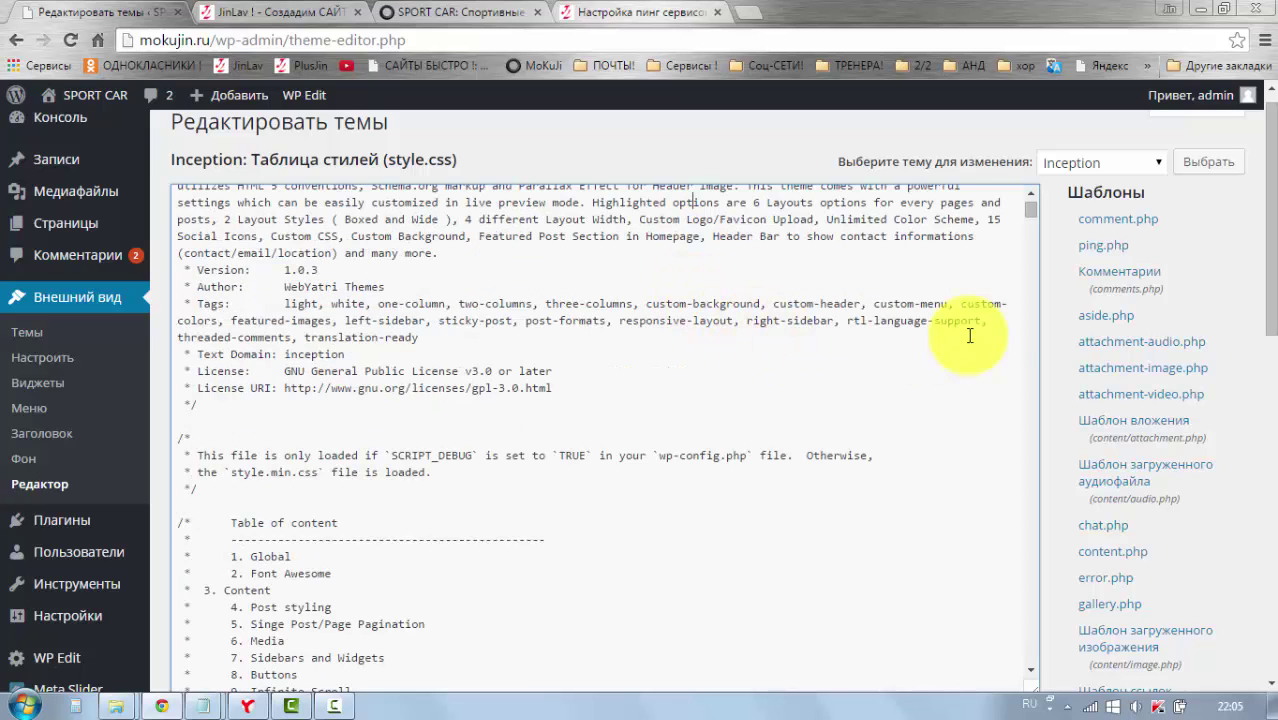
Step: Read through the Inception style.css rules by scrolling the stylesheet in the editor
mouse_move(1274, 207)
left_mouse_down()
mouse_move(1272, 240)
mouse_move(1272, 198)
left_mouse_up()
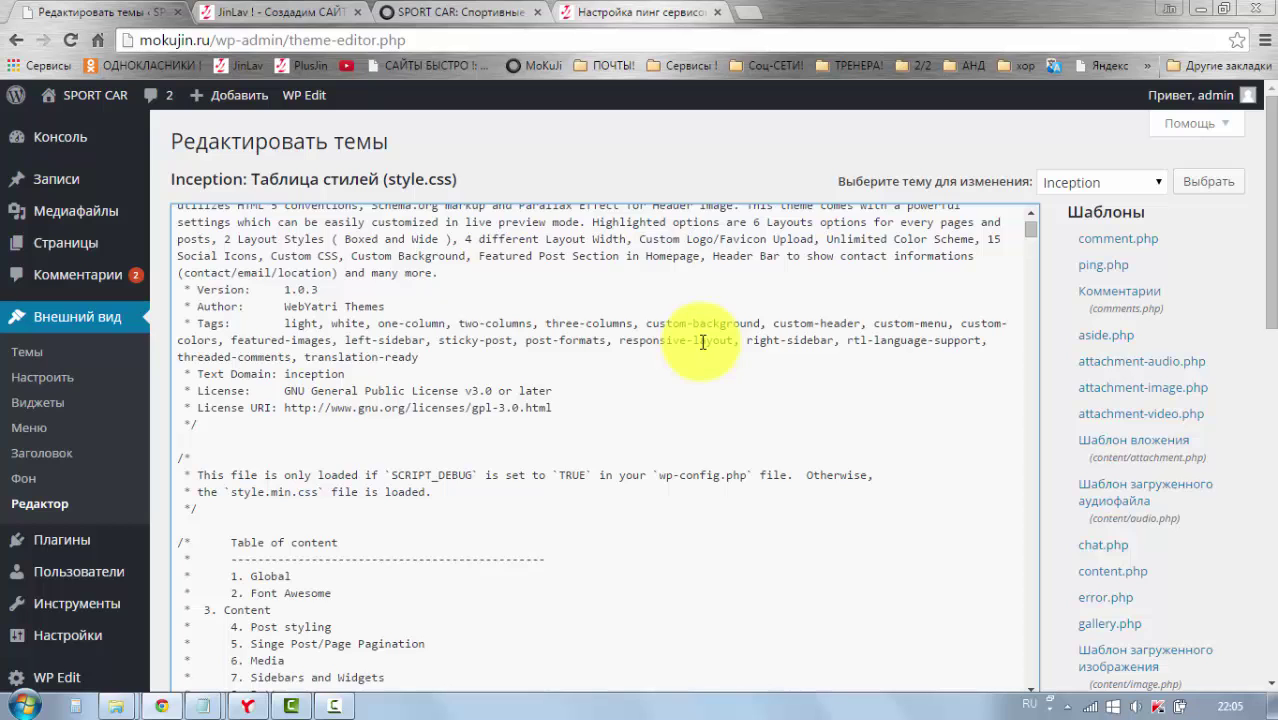
scroll(700, 342, "up", 1)
scroll(720, 400, "down", 3)
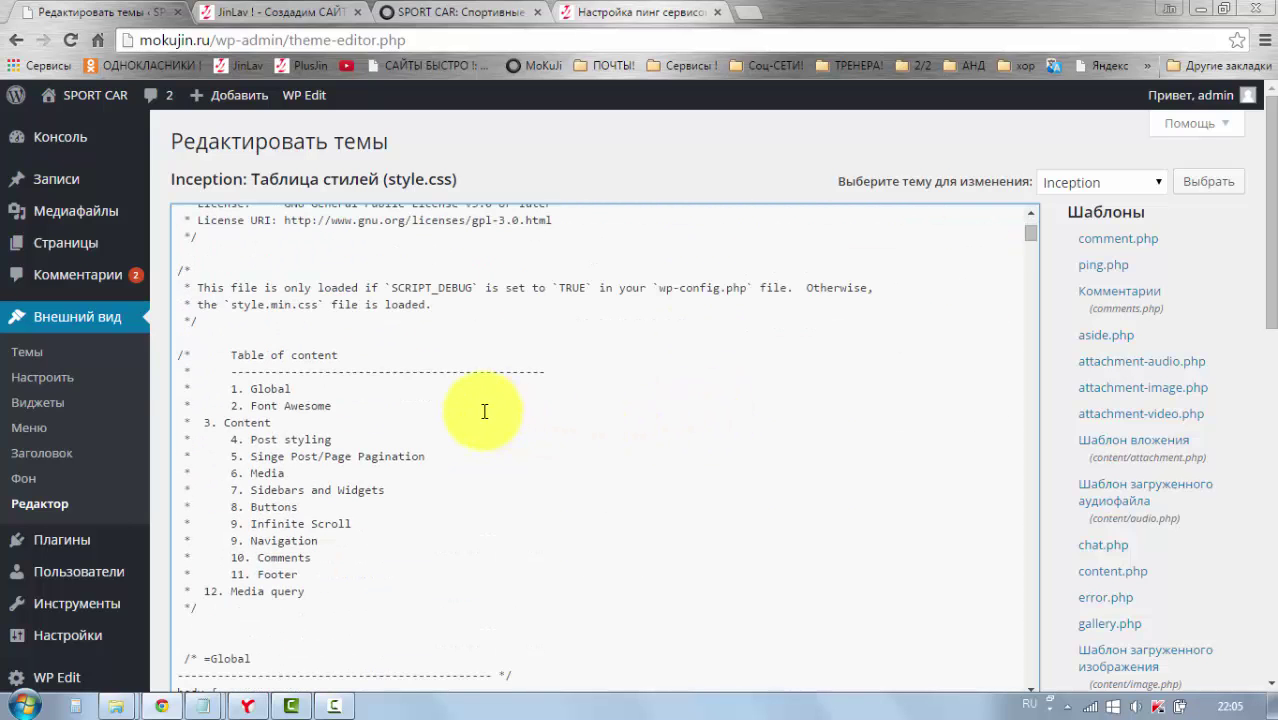
scroll(484, 411, "up", 4)
scroll(459, 413, "down", 15)
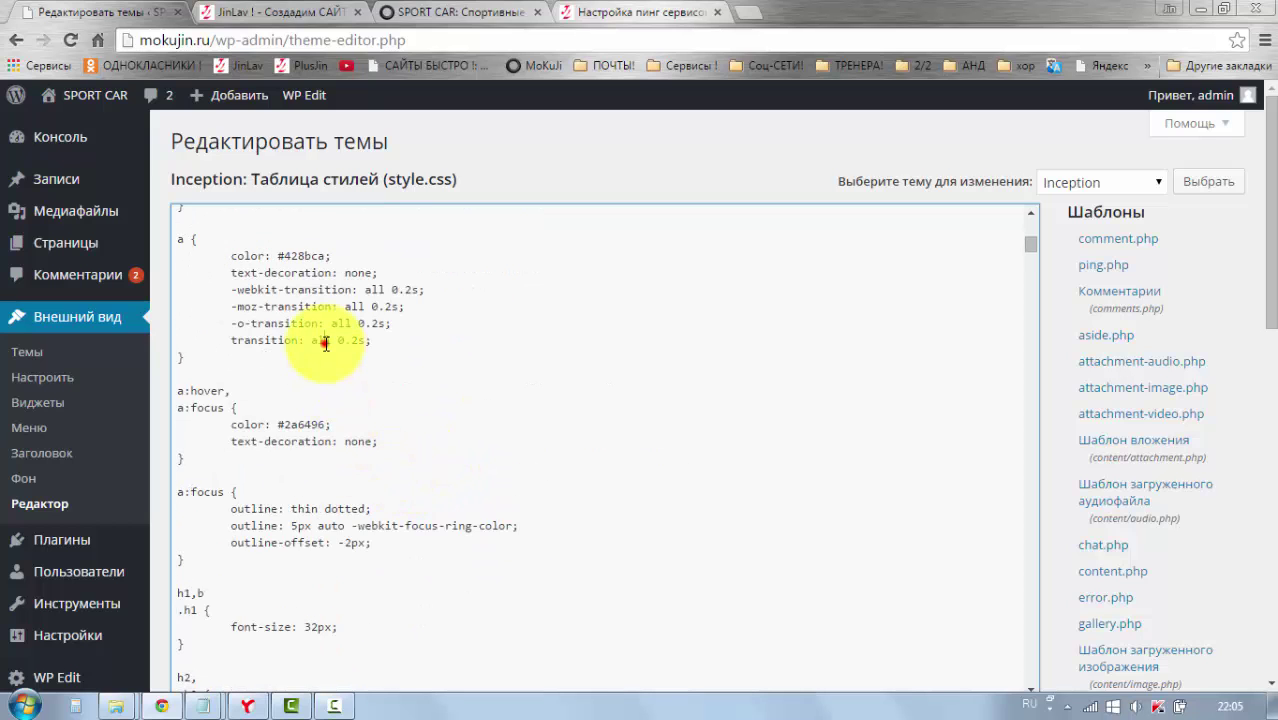
scroll(334, 491, "down", 4)
scroll(520, 484, "up", 8)
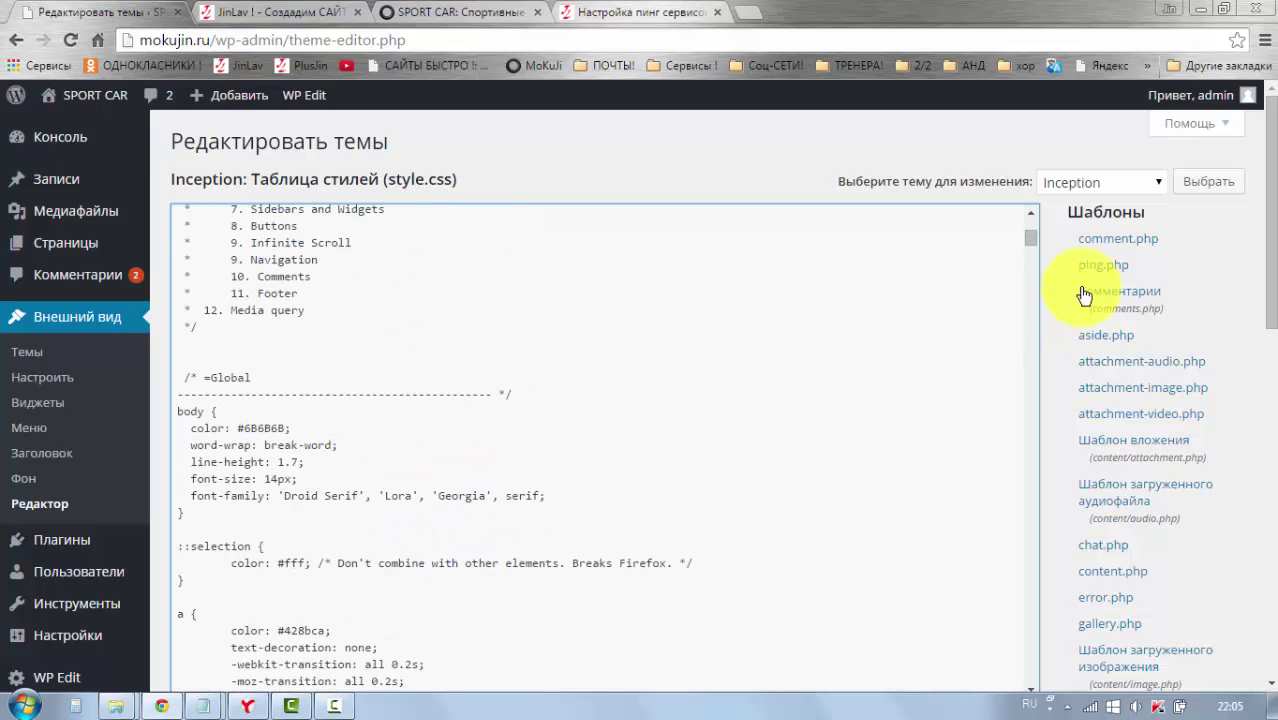
left_click_drag(1270, 205, 1255, 163)
scroll(414, 343, "down", 4)
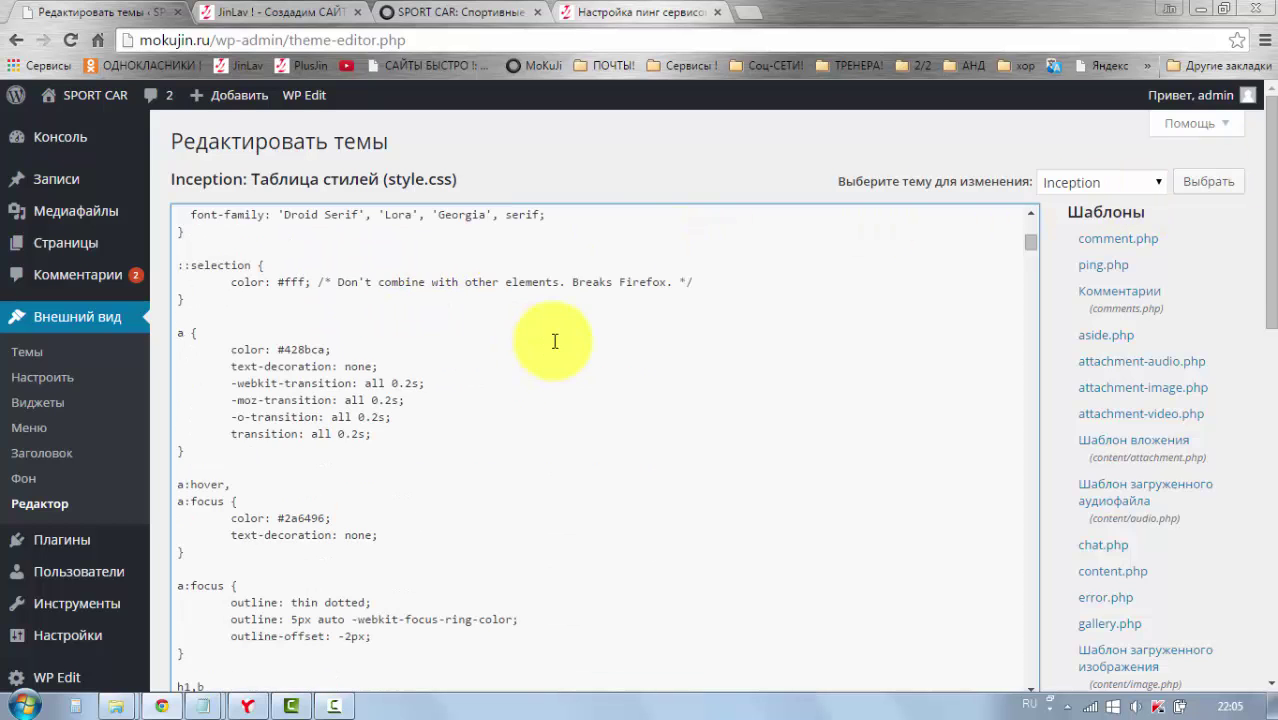
left_click_drag(1272, 217, 1266, 190)
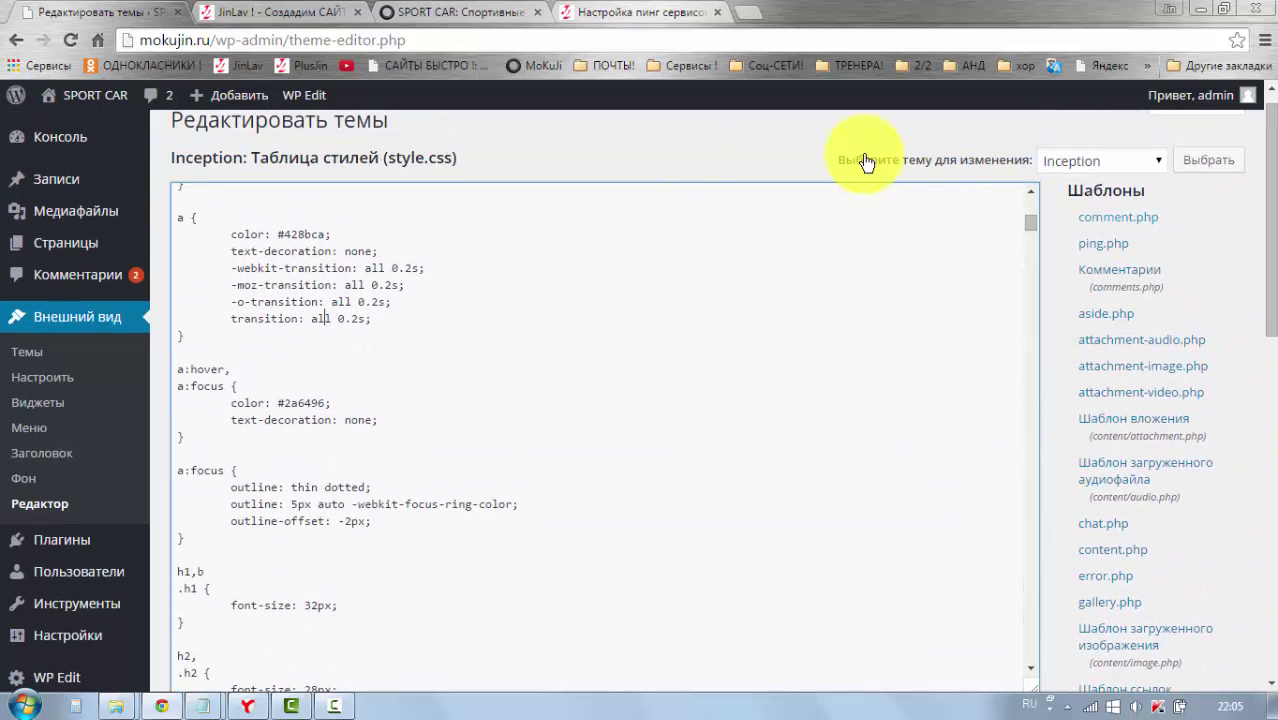
scroll(342, 402, "down", 3)
scroll(1192, 408, "up", 1)
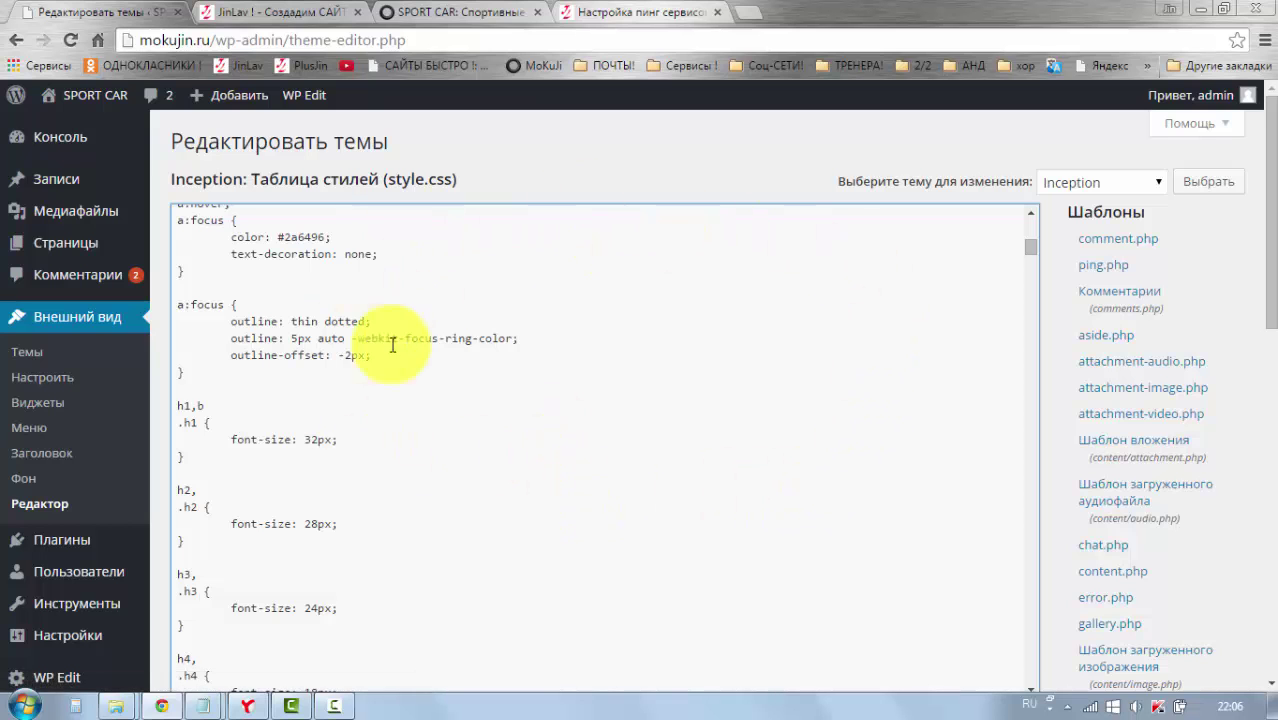
left_click_drag(1272, 280, 1260, 250)
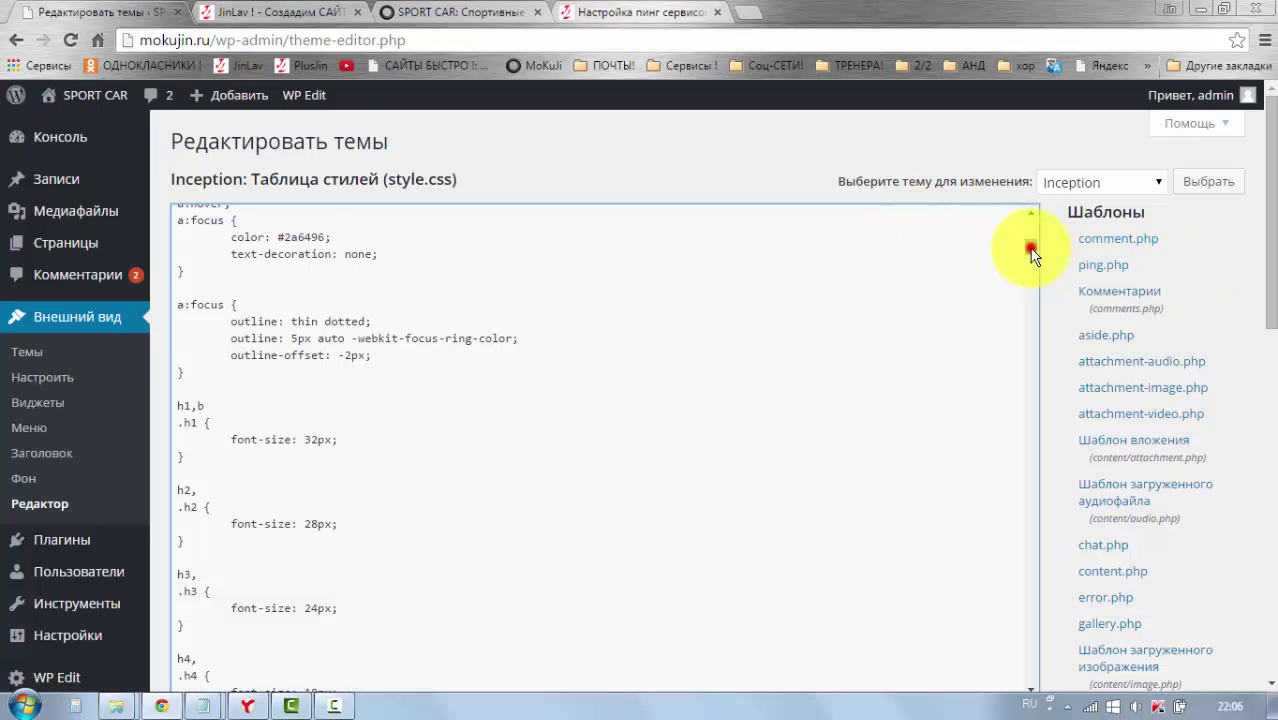
left_click_drag(1033, 255, 1036, 226)
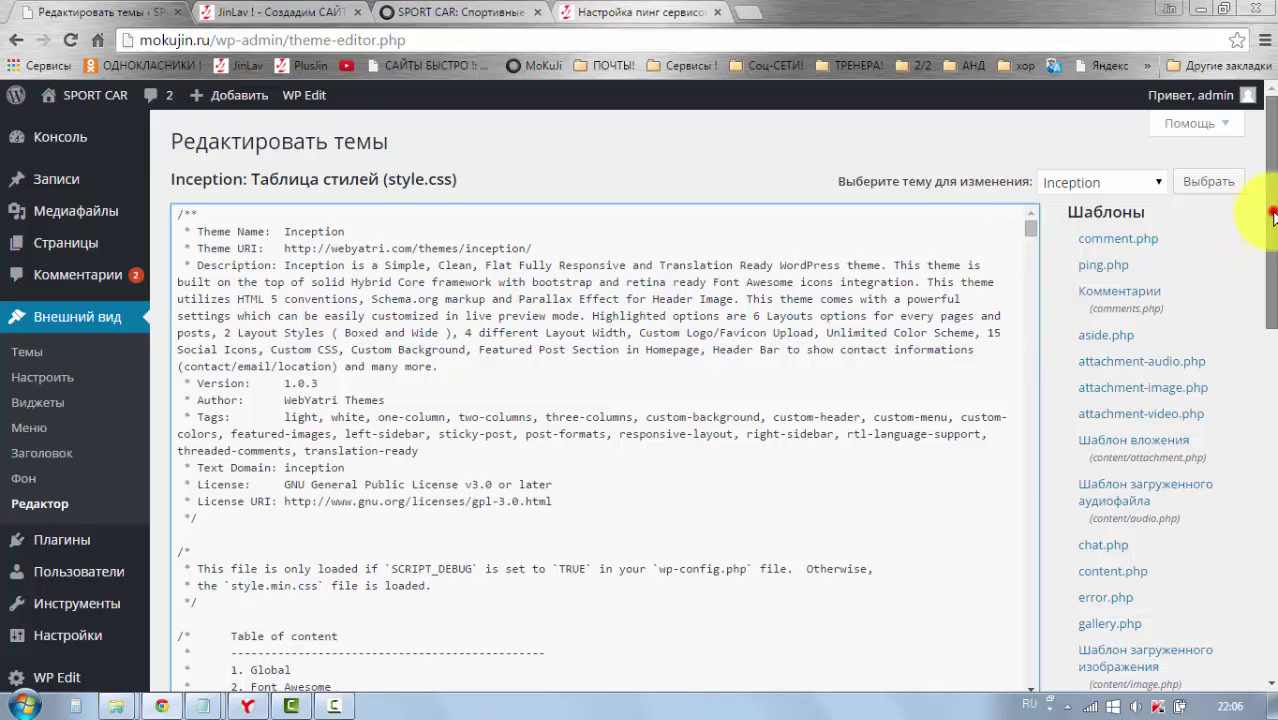
Step: Scroll the editor's template file list, then go to Plugins > Installed (9 plugins, 7 active)
left_click_drag(1273, 215, 807, 343)
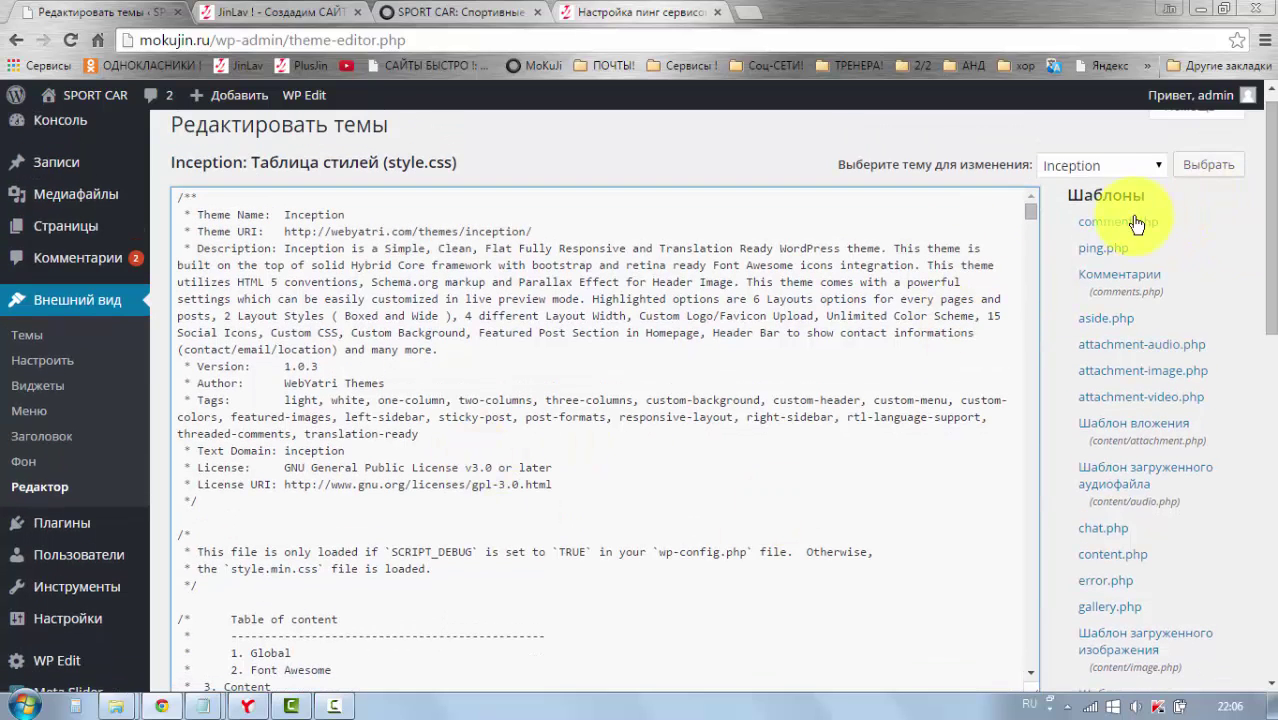
scroll(1140, 412, "down", 6)
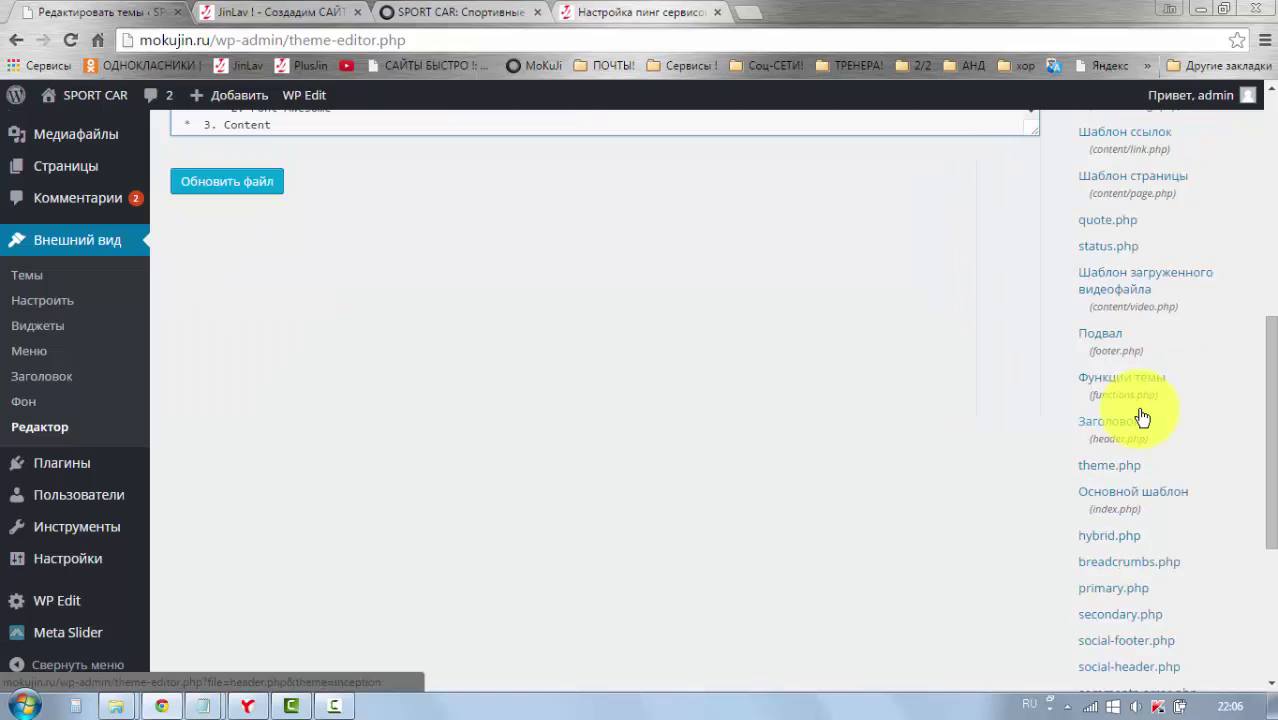
scroll(1143, 417, "down", 4)
scroll(1128, 567, "up", 10)
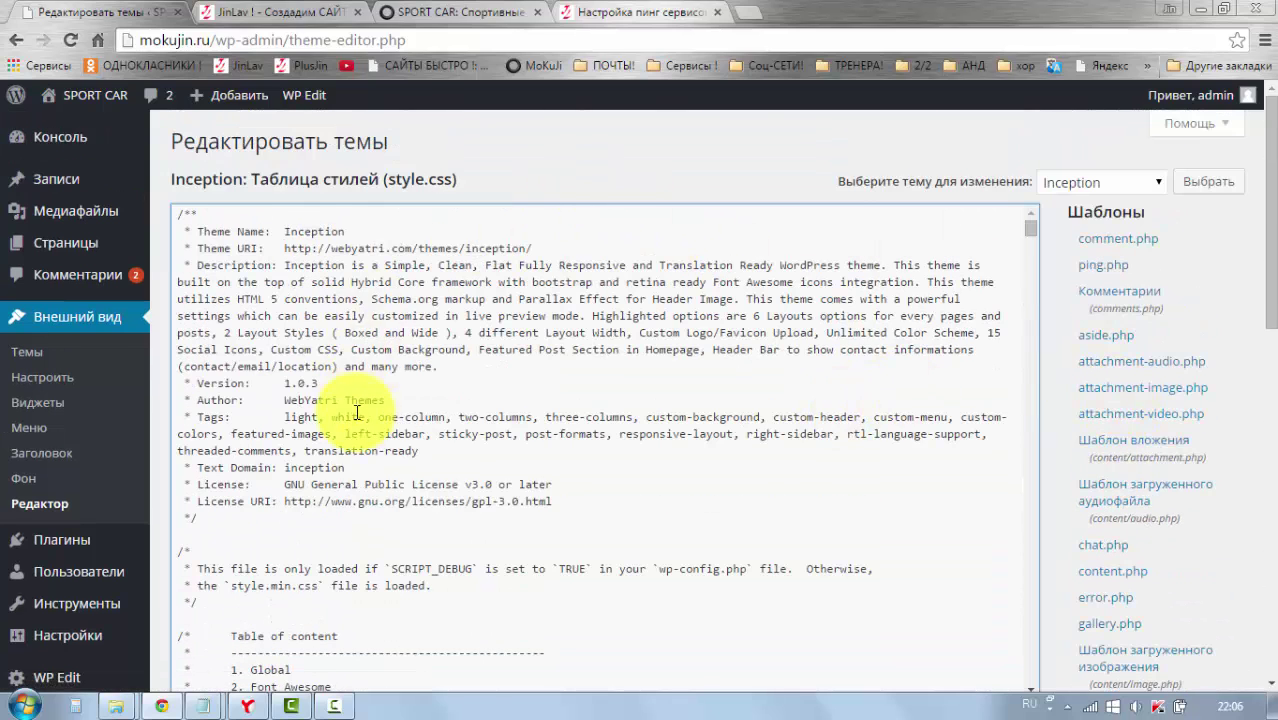
scroll(600, 360, "down", 6)
scroll(1240, 350, "down", 8)
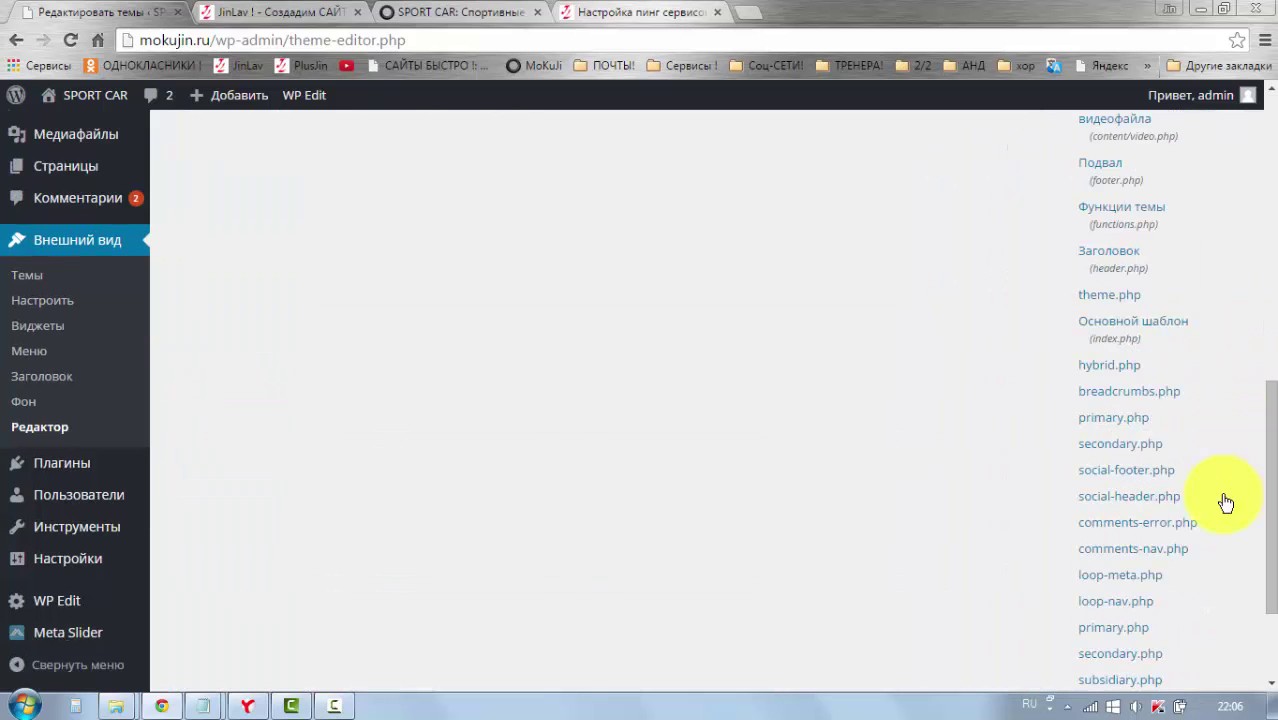
scroll(400, 490, "up", 3)
scroll(200, 440, "up", 5)
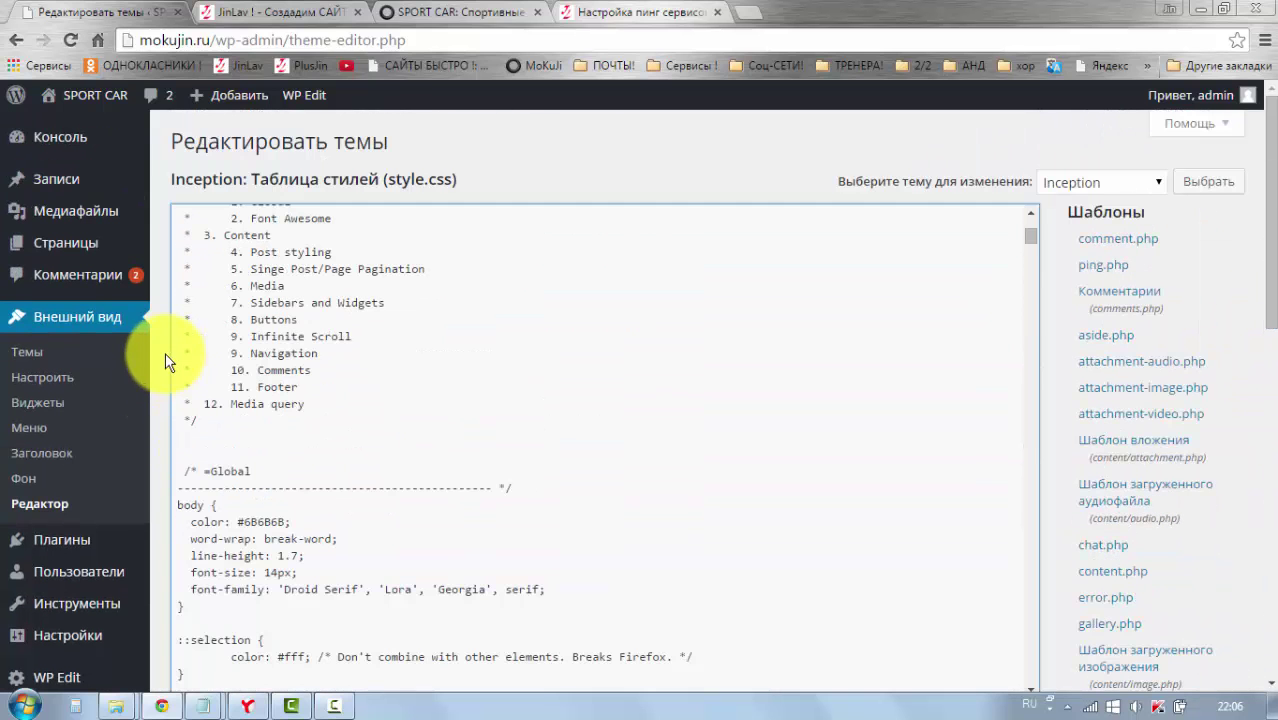
scroll(1221, 308, "down", 12)
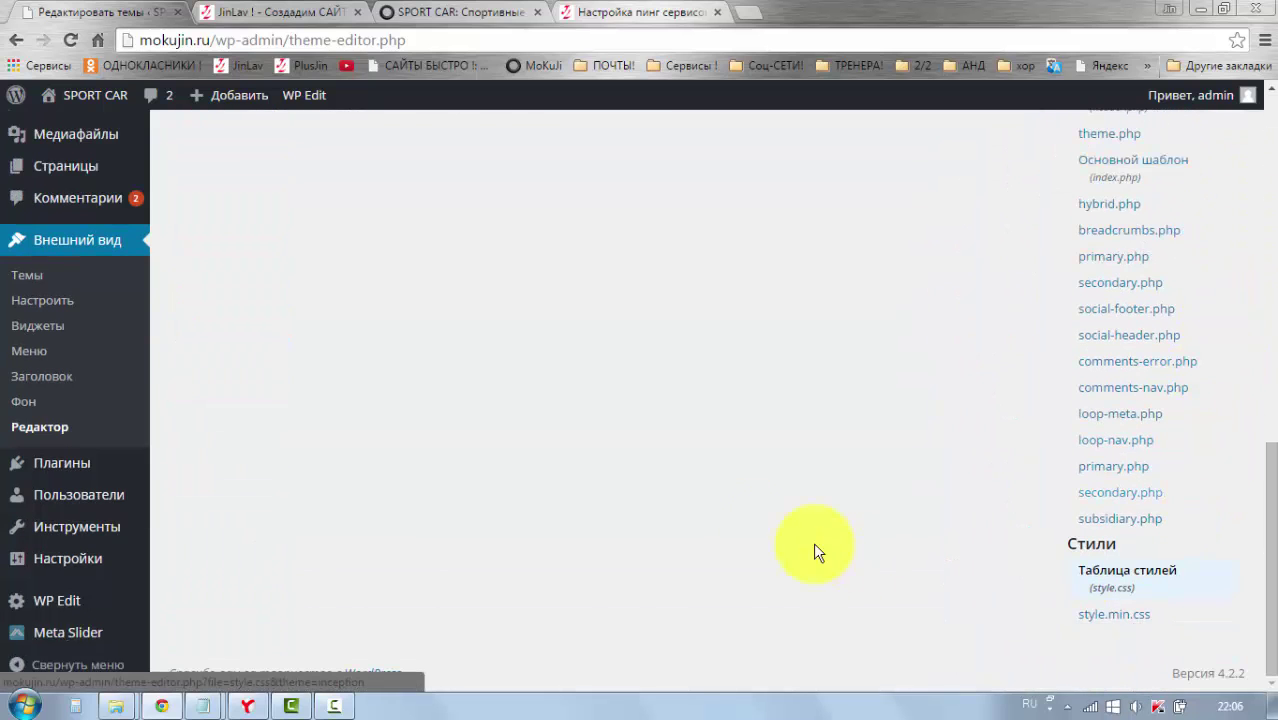
scroll(434, 479, "up", 10)
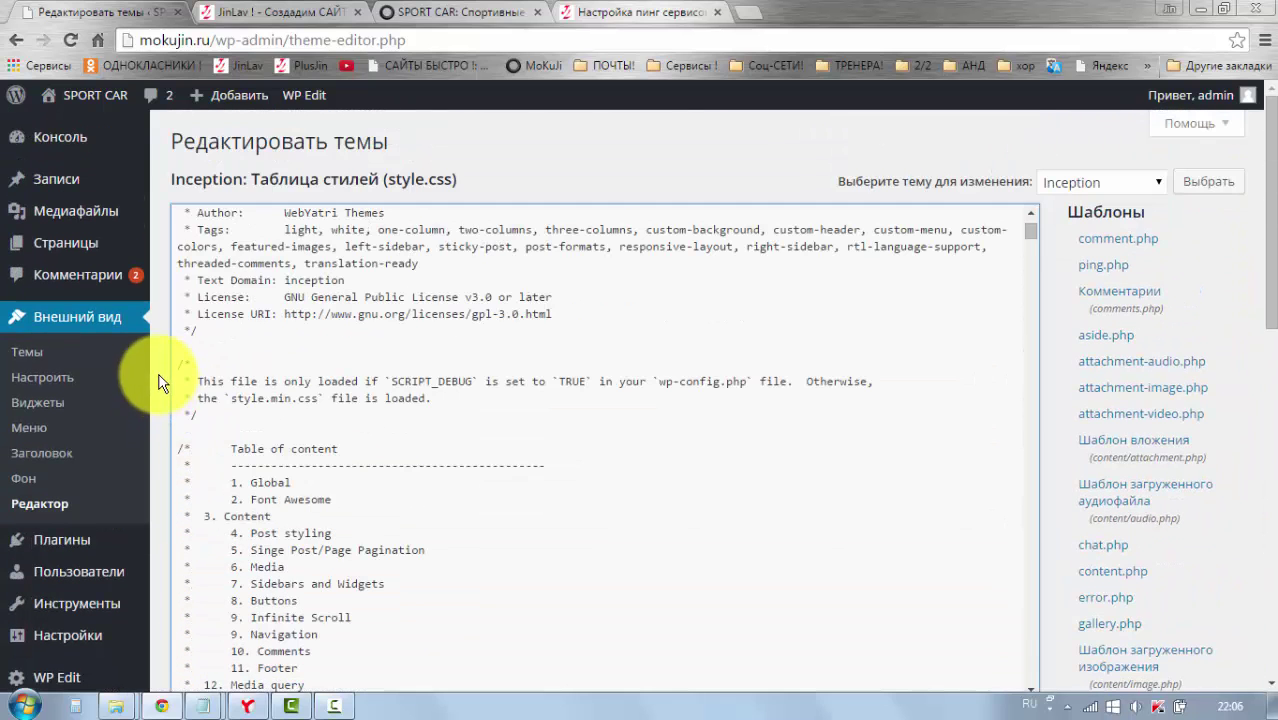
scroll(1244, 348, "down", 12)
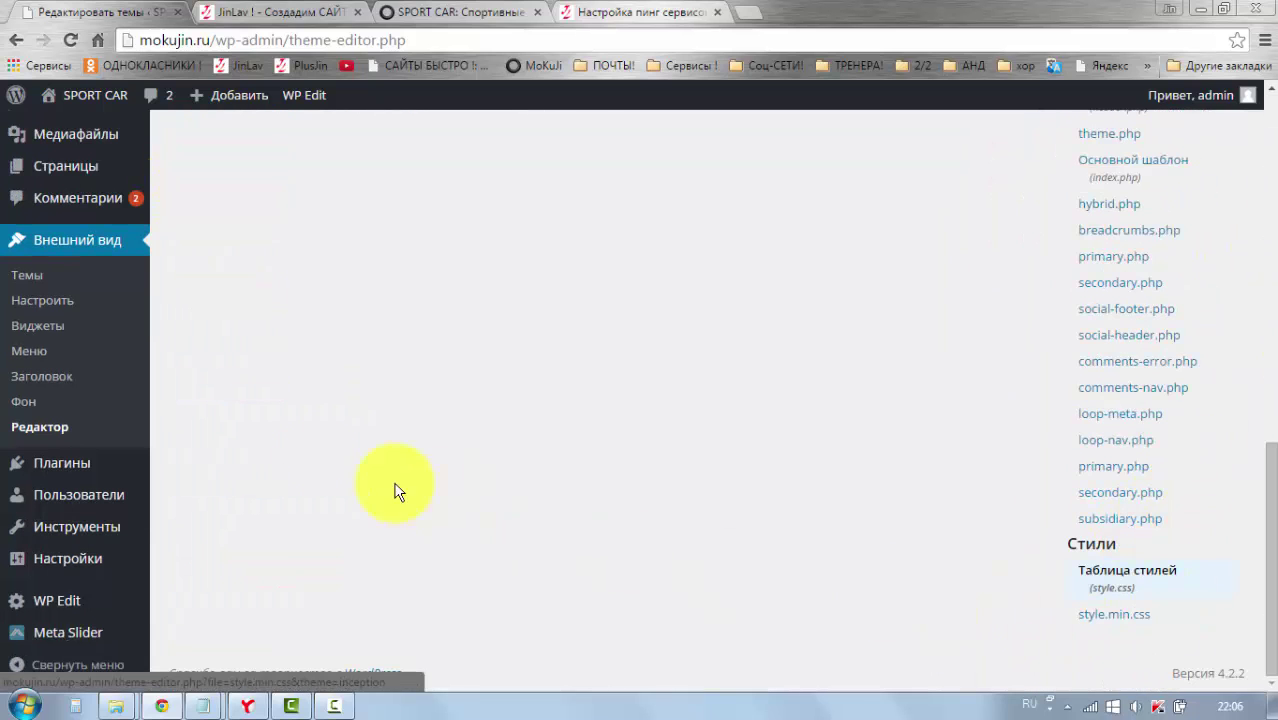
scroll(191, 340, "up", 5)
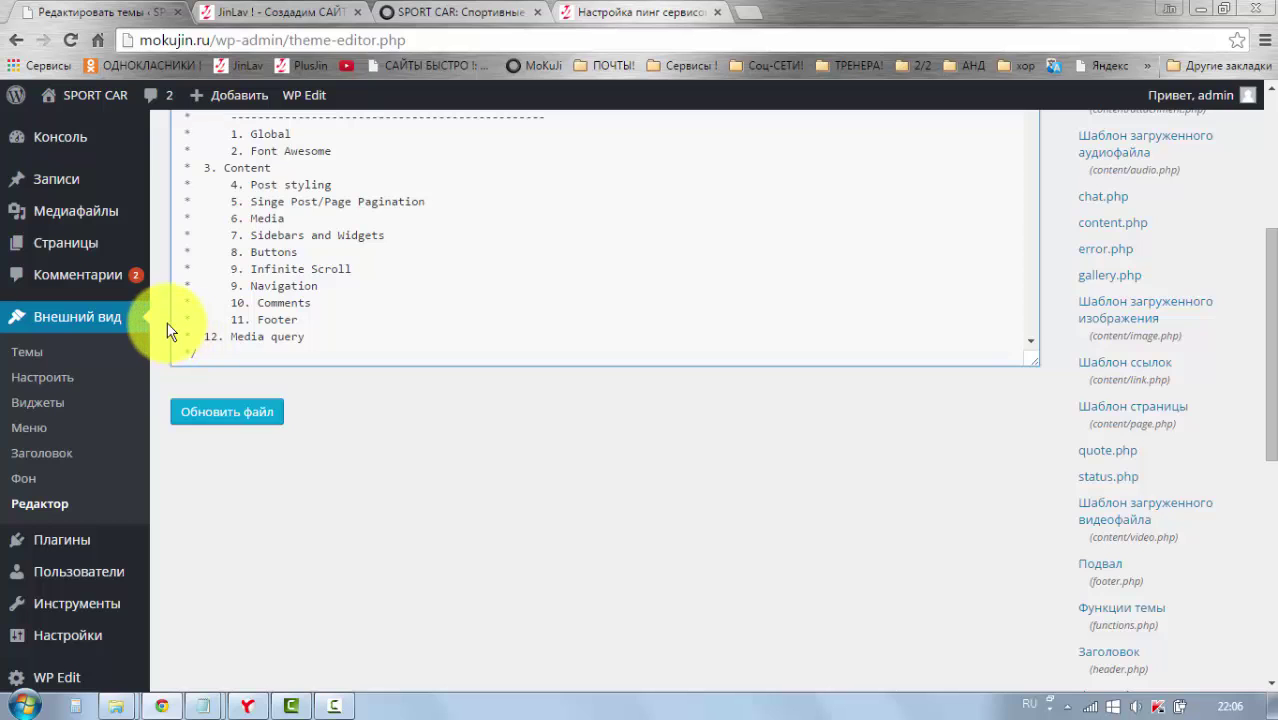
scroll(166, 330, "up", 4)
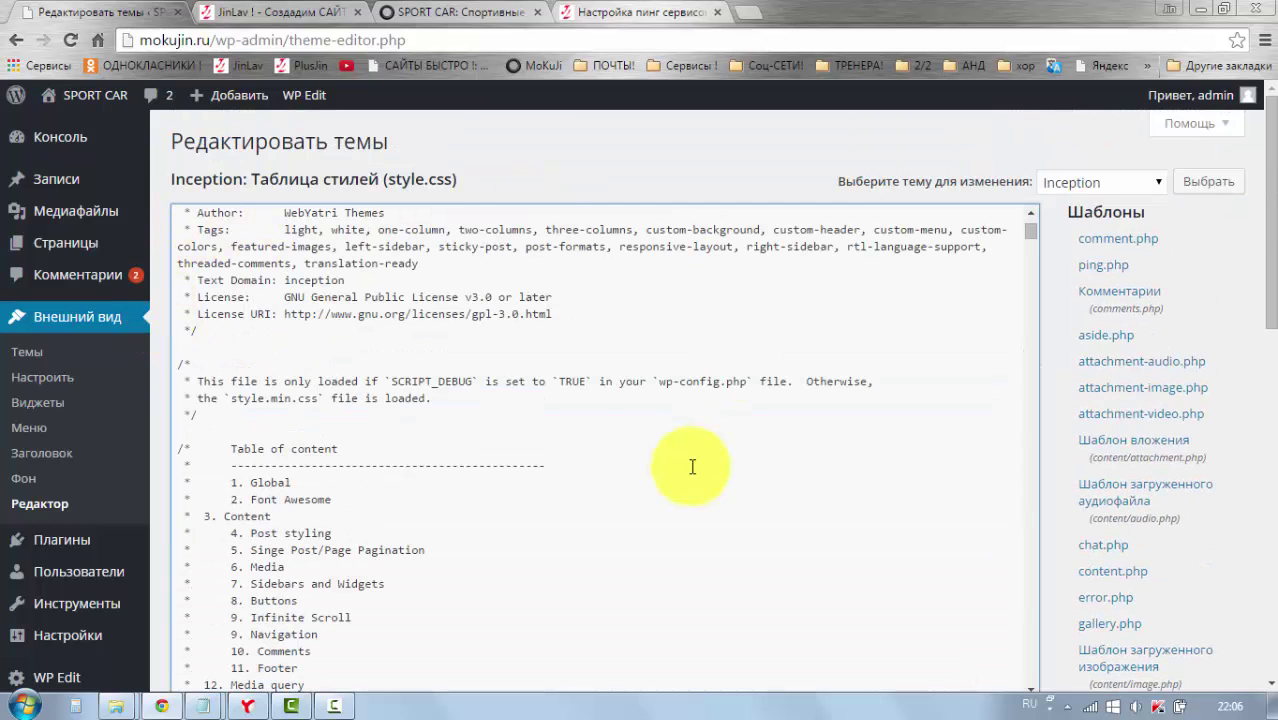
scroll(140, 400, "down", 3)
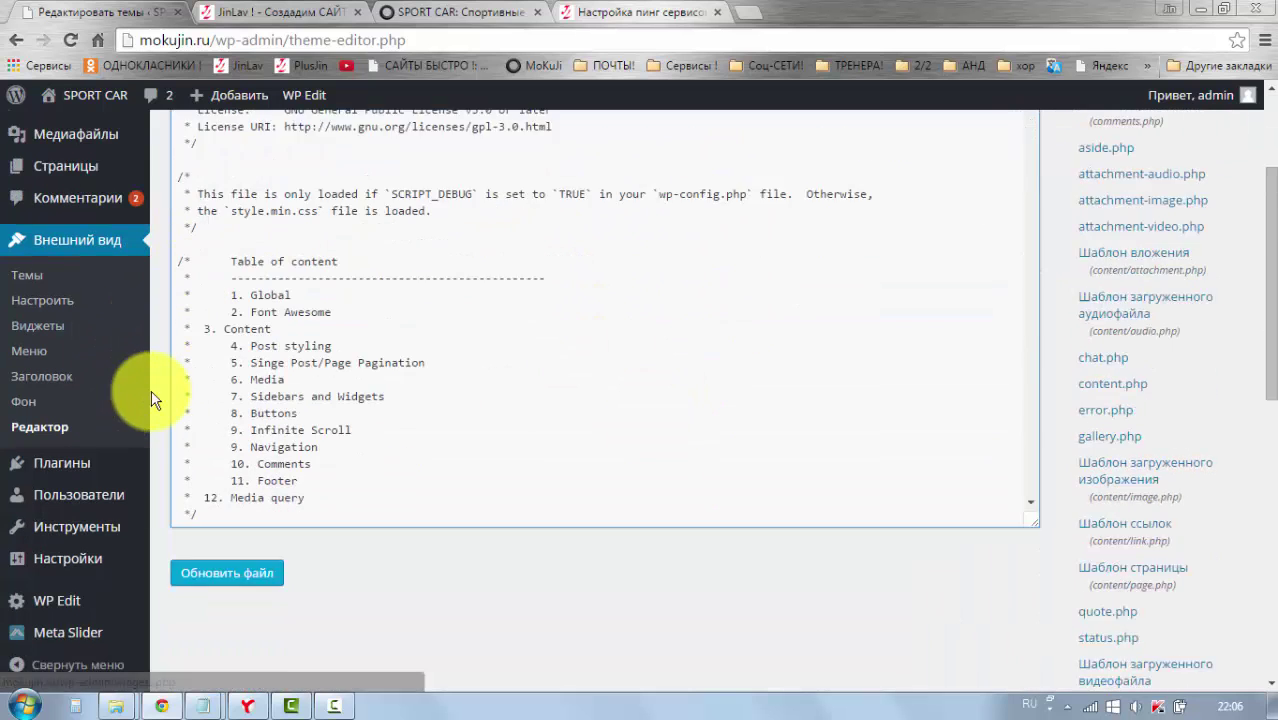
mouse_move(76, 467)
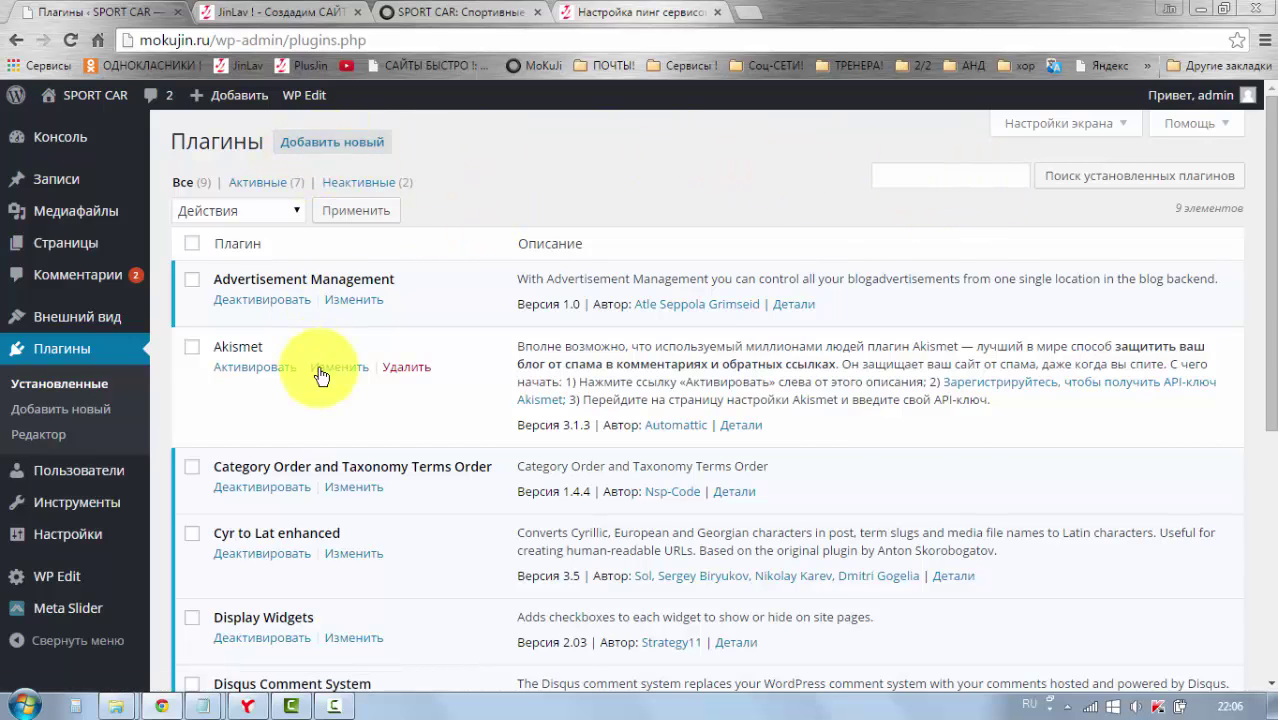
Step: Open Add New plugins, showing featured Akismet, bbPress, Jetpack and BuddyPress
scroll(335, 380, "down", 5)
scroll(367, 400, "up", 5)
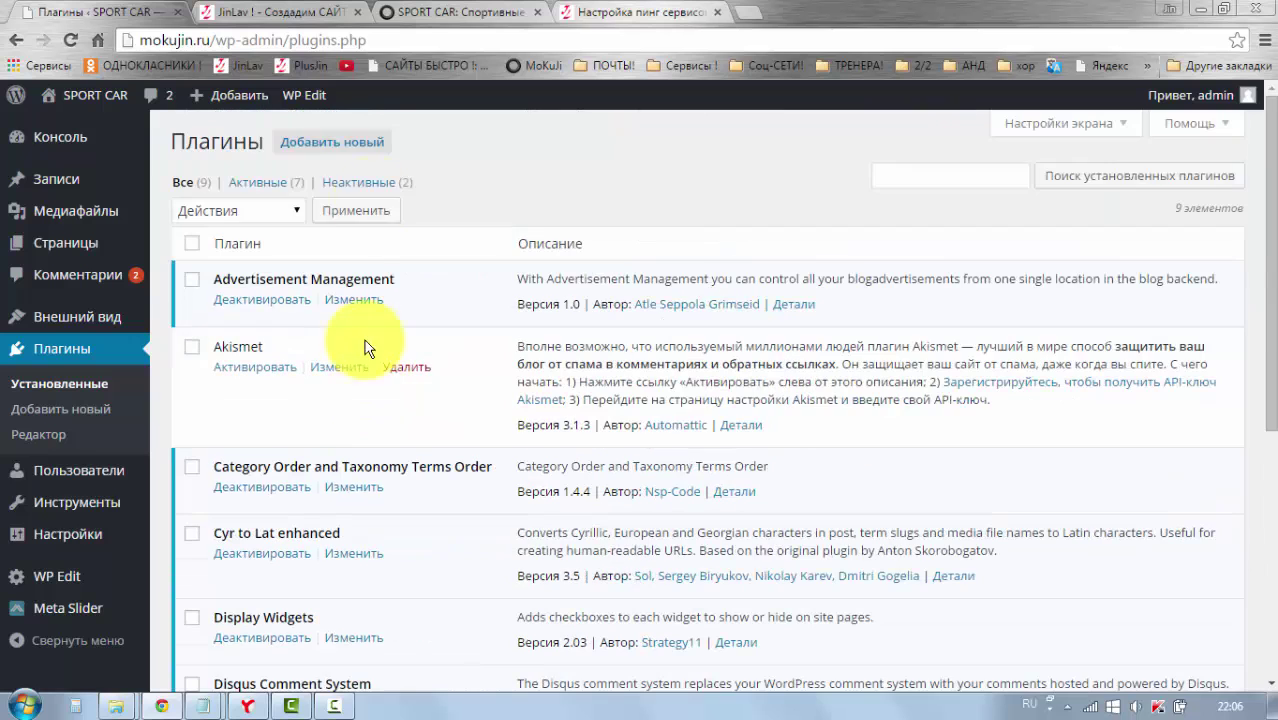
left_click(360, 141)
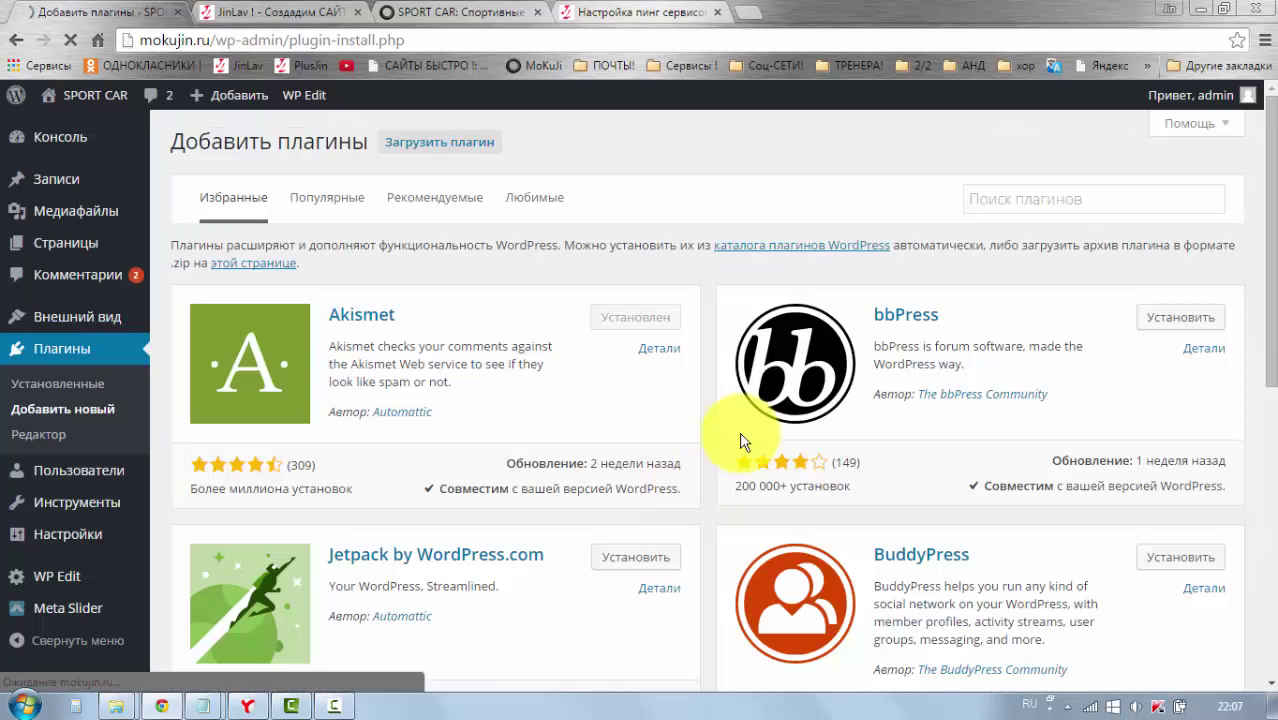
Step: Show the Popular plugins tab and browse cards like Akismet, Wordfence Security and Contact Form 7
left_click(1022, 200)
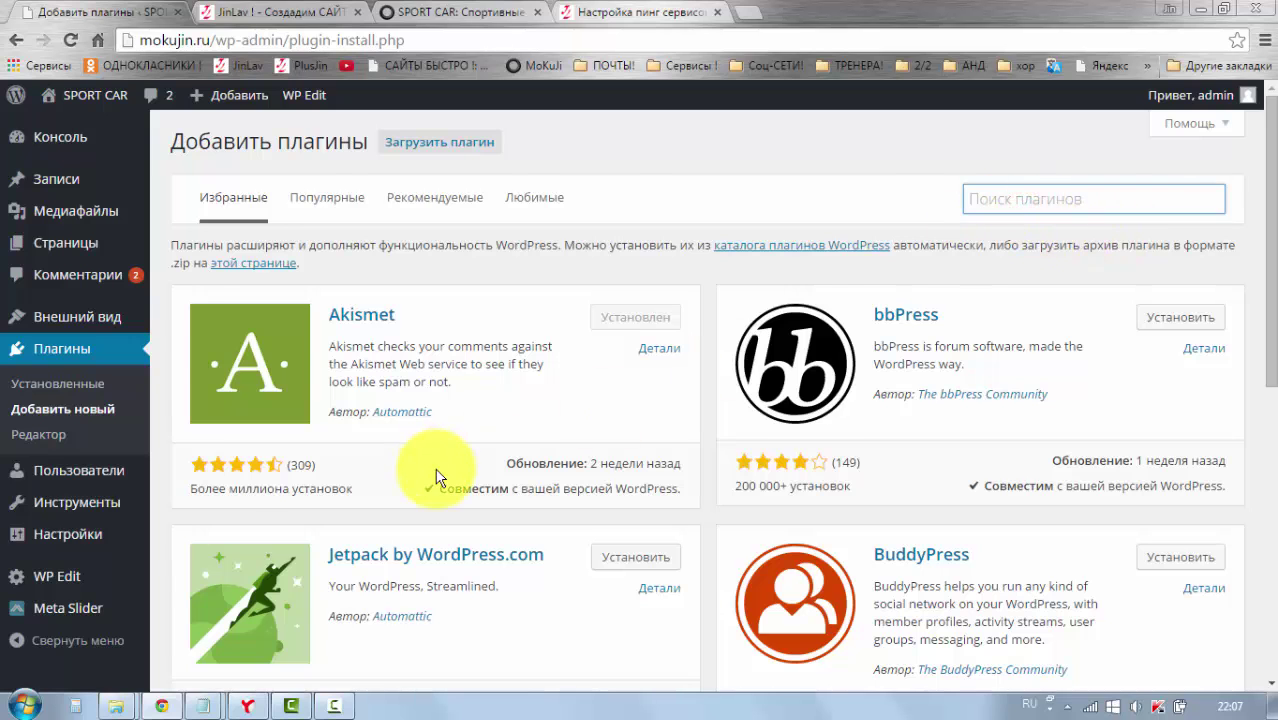
scroll(450, 478, "down", 4)
scroll(670, 559, "up", 4)
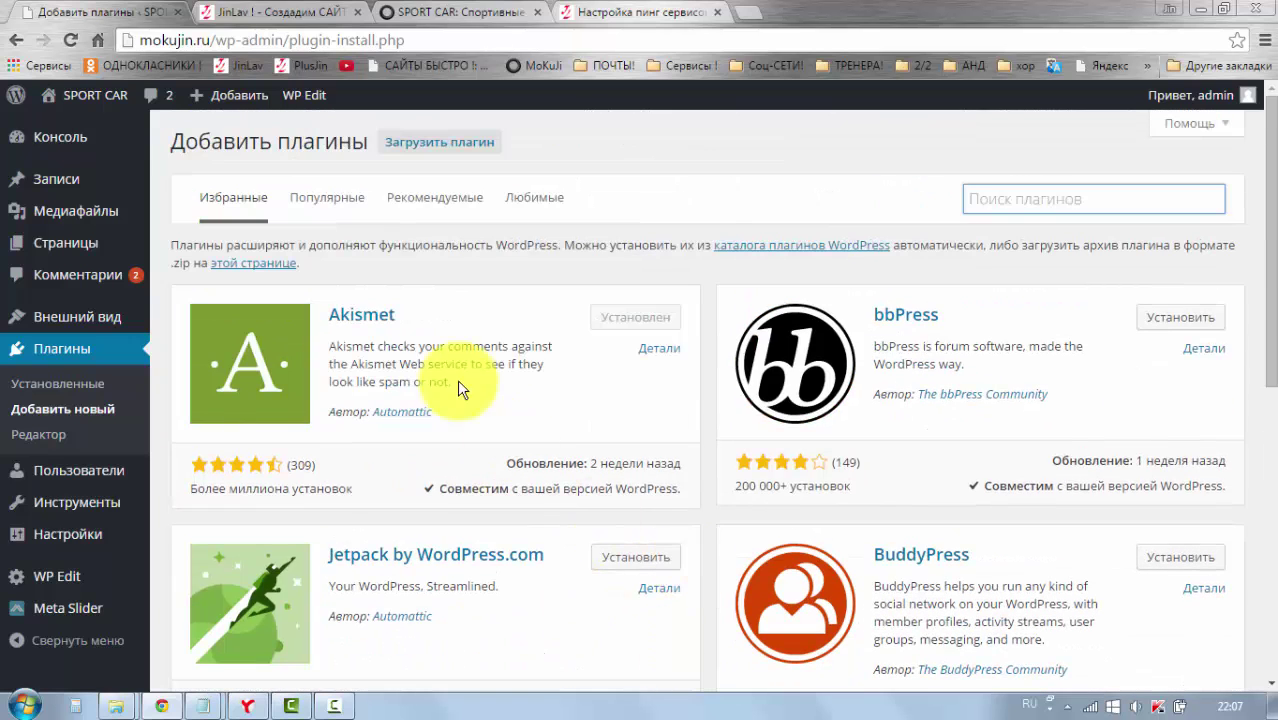
left_click(325, 209)
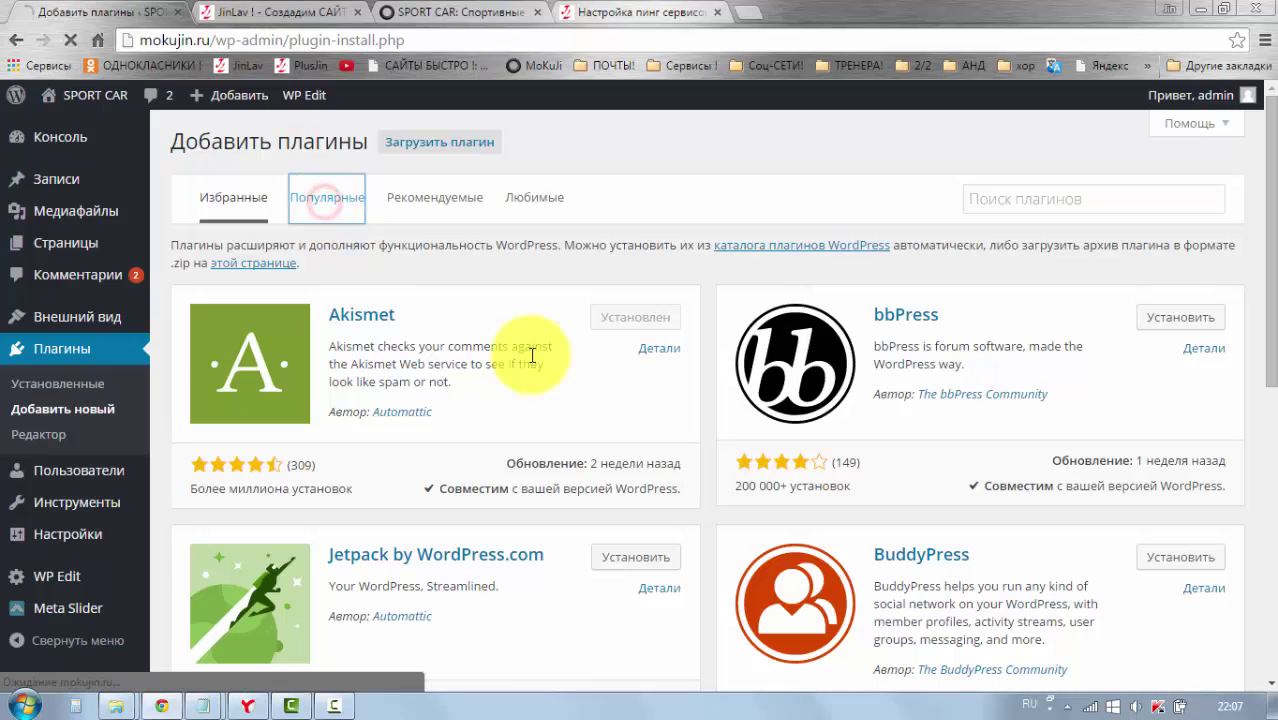
scroll(435, 445, "down", 3)
scroll(448, 455, "up", 3)
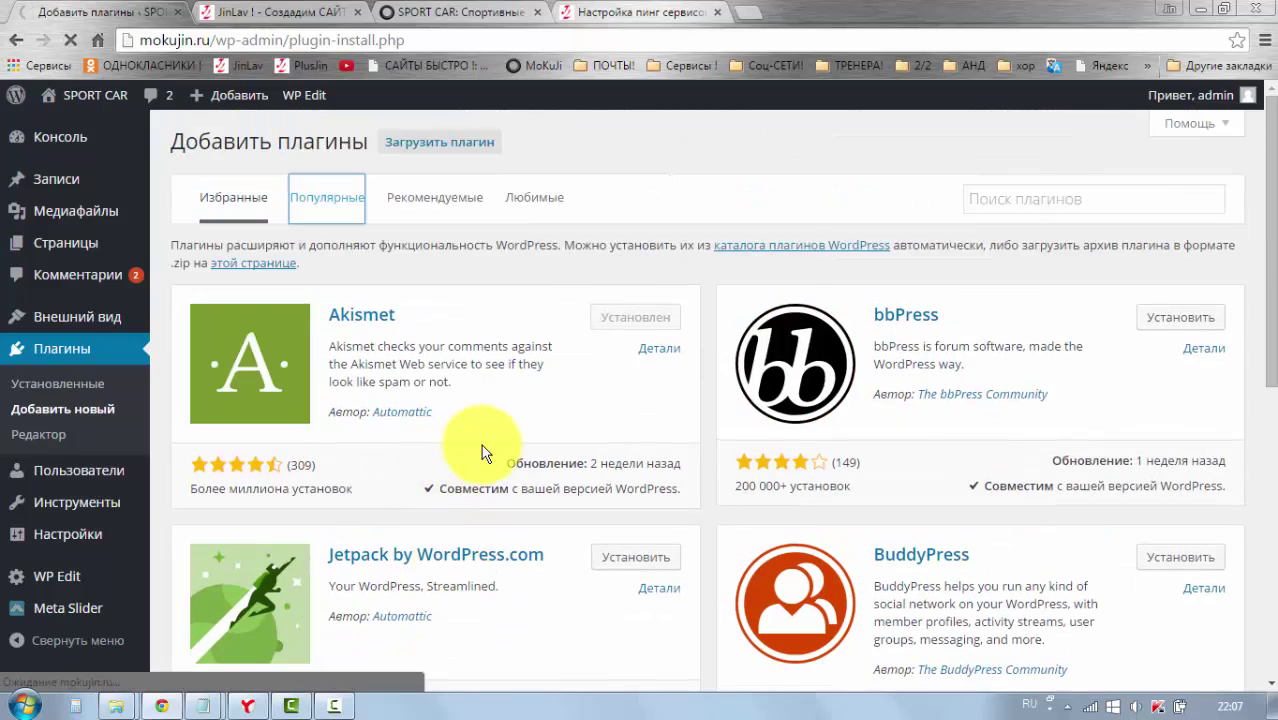
scroll(485, 440, "down", 4)
scroll(508, 649, "down", 3)
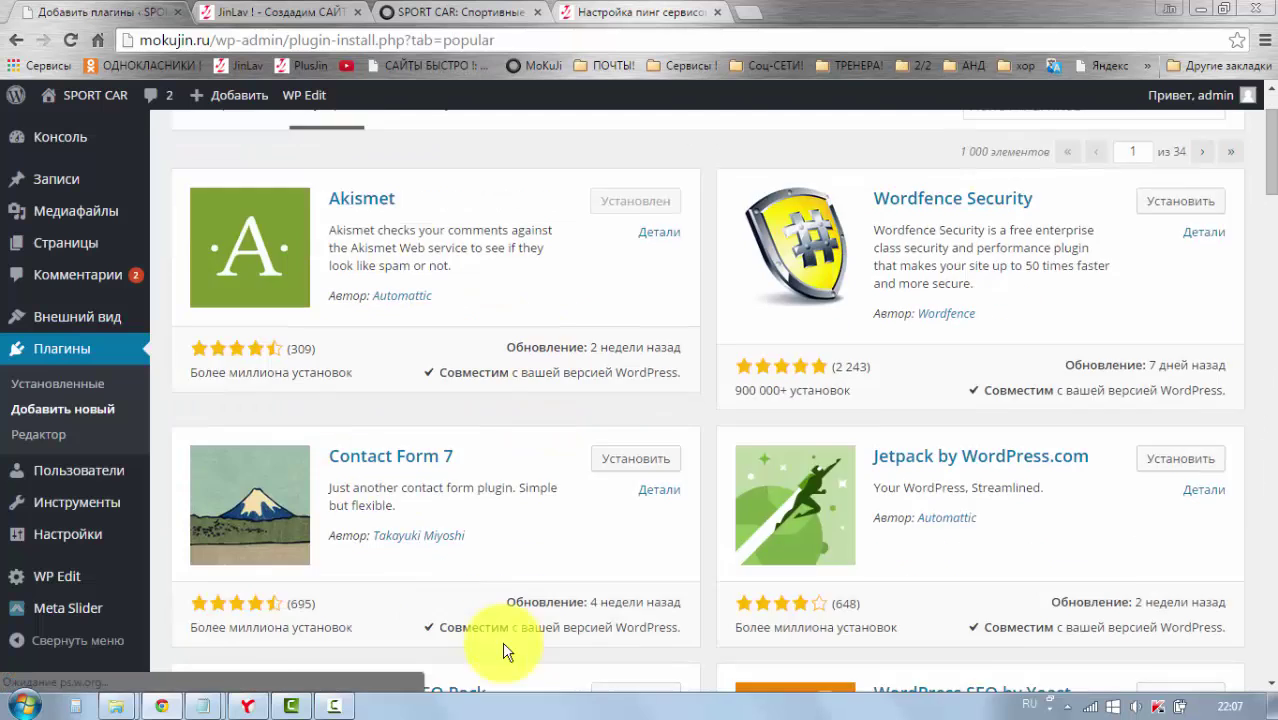
scroll(490, 190, "up", 3)
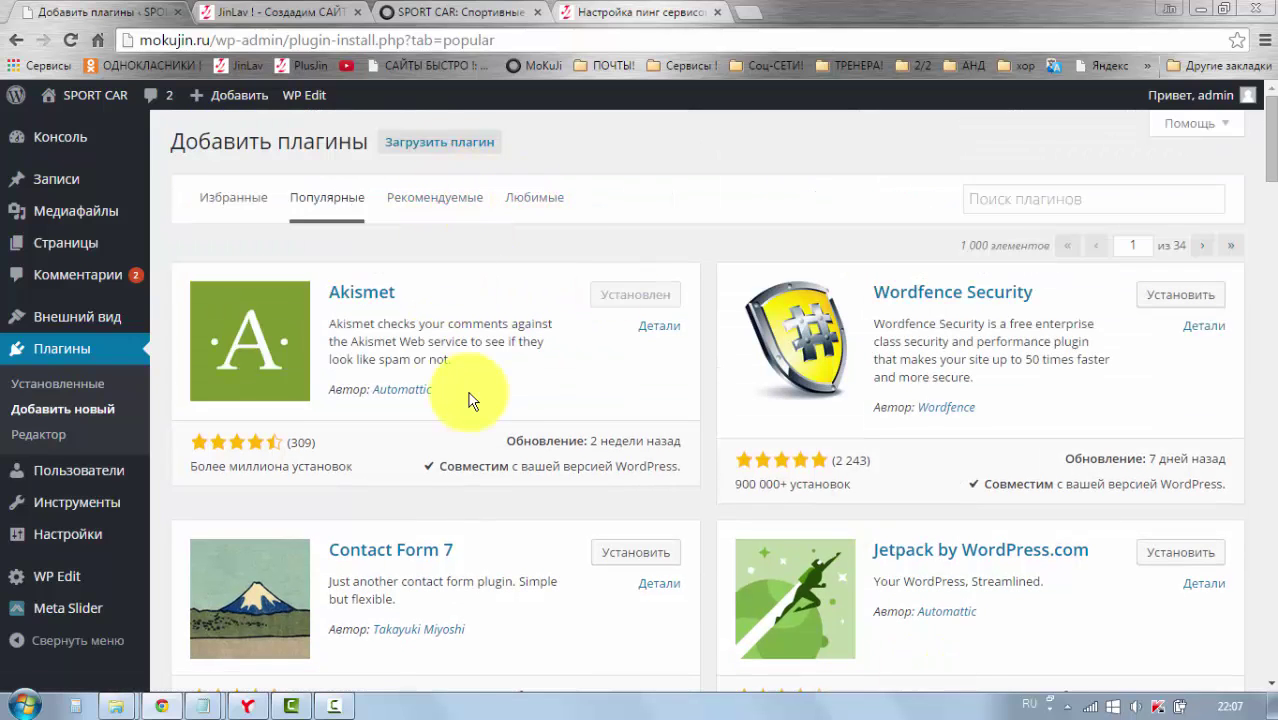
scroll(472, 400, "down", 2)
scroll(440, 200, "up", 2)
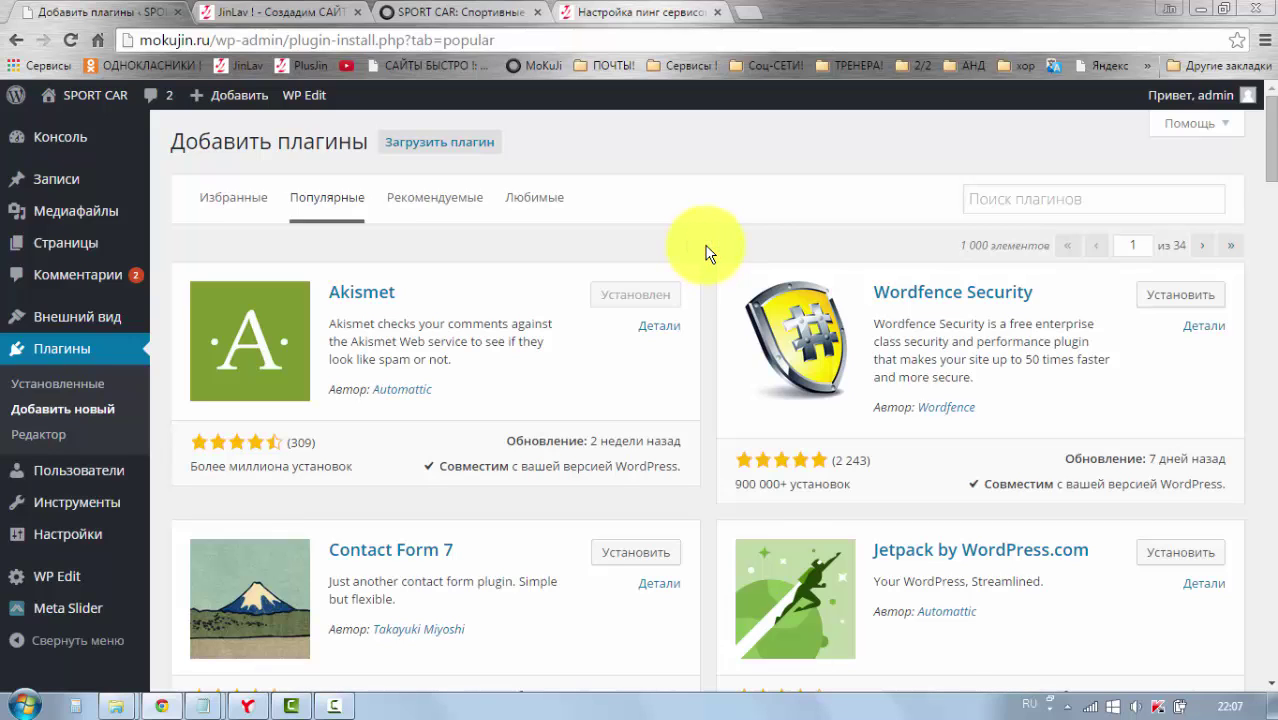
scroll(705, 252, "down", 4)
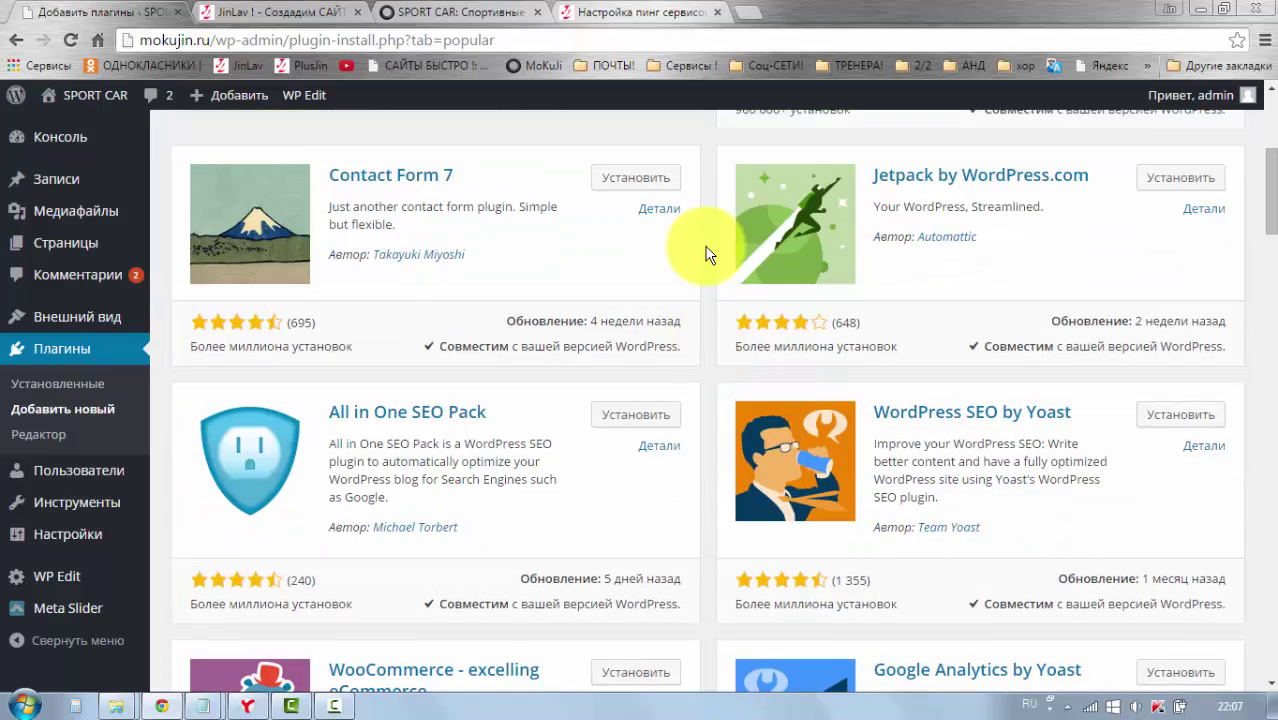
scroll(705, 252, "up", 4)
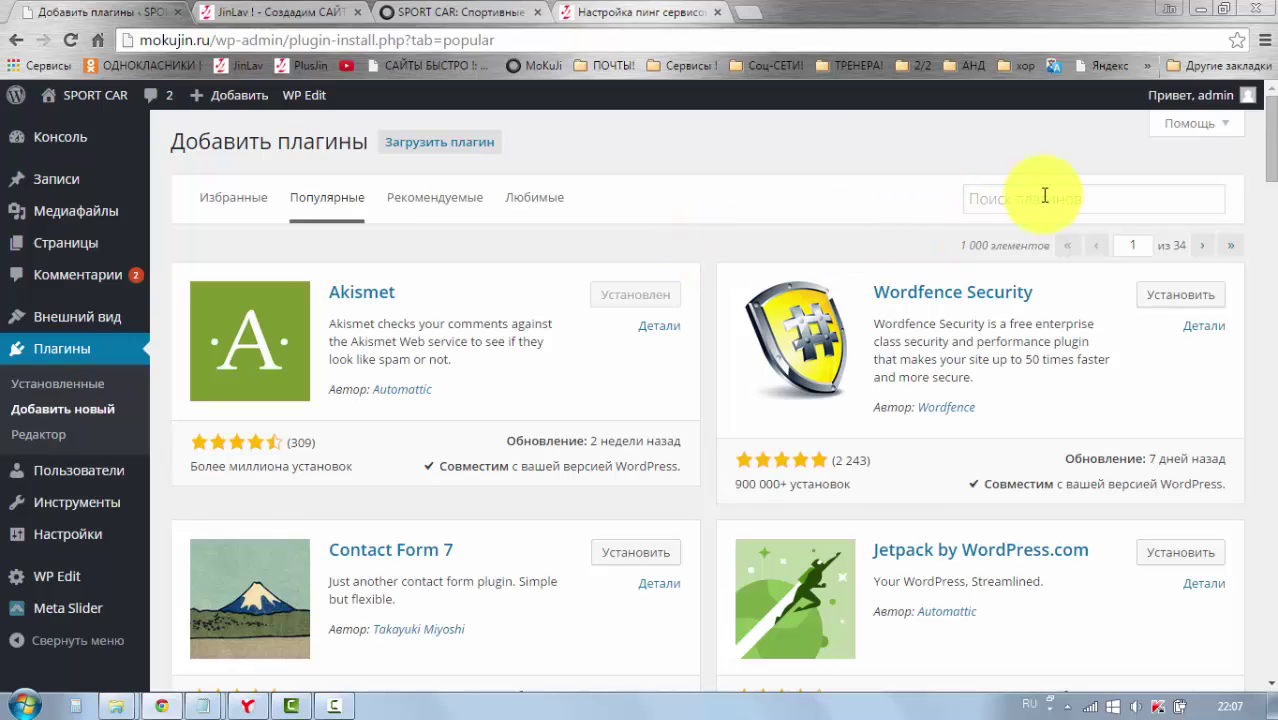
left_click(982, 204)
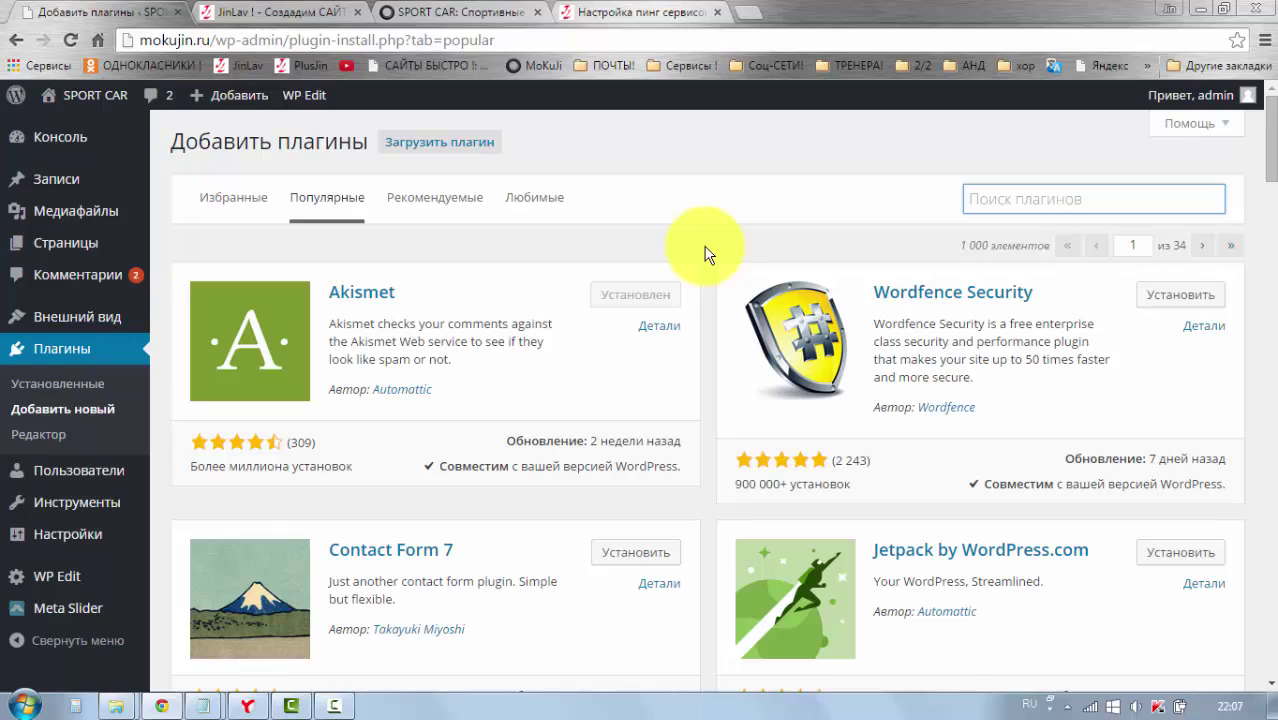
key("alt")
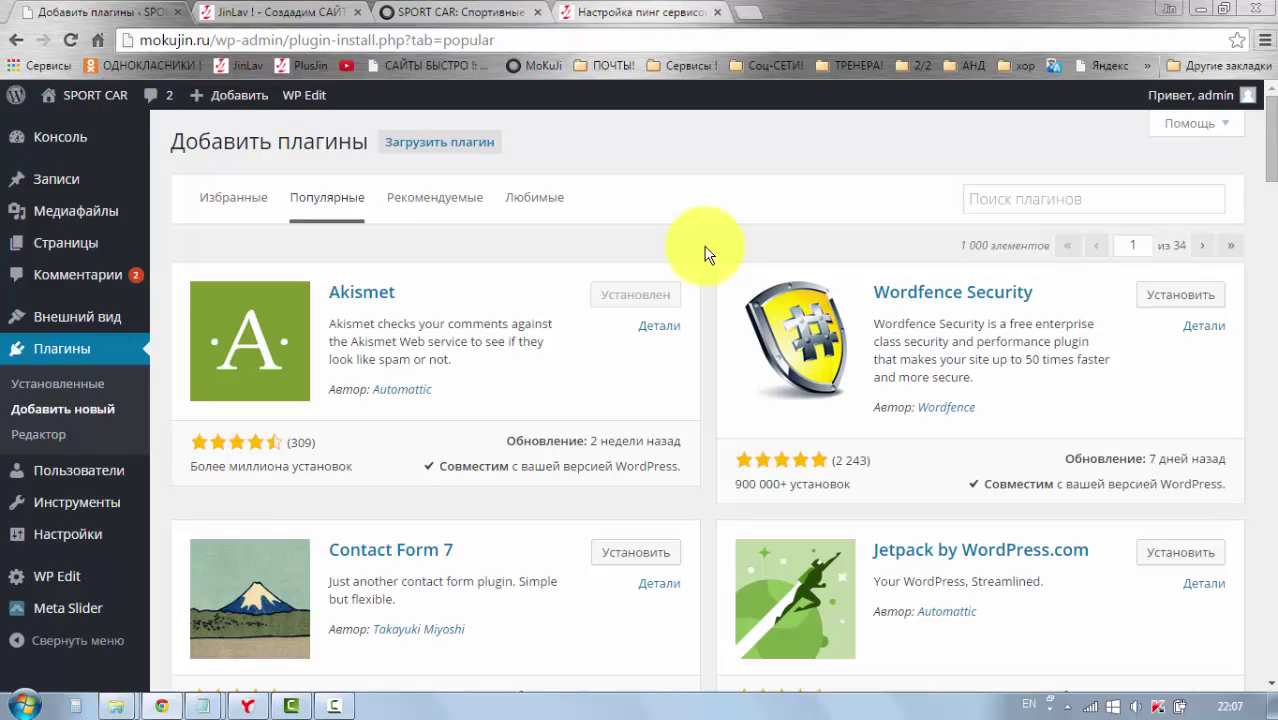
Step: Search the plugin directory for 'youtube' and scroll through the 2,162 results
left_click(1018, 197)
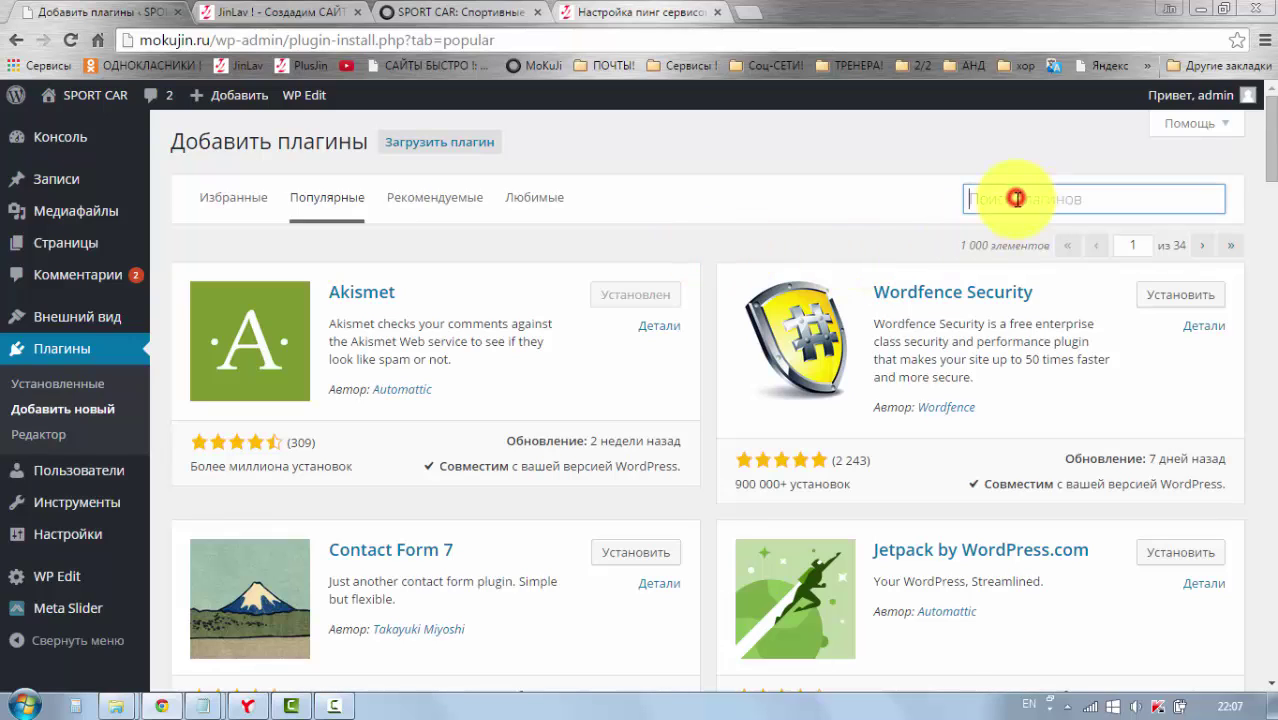
type("youtube")
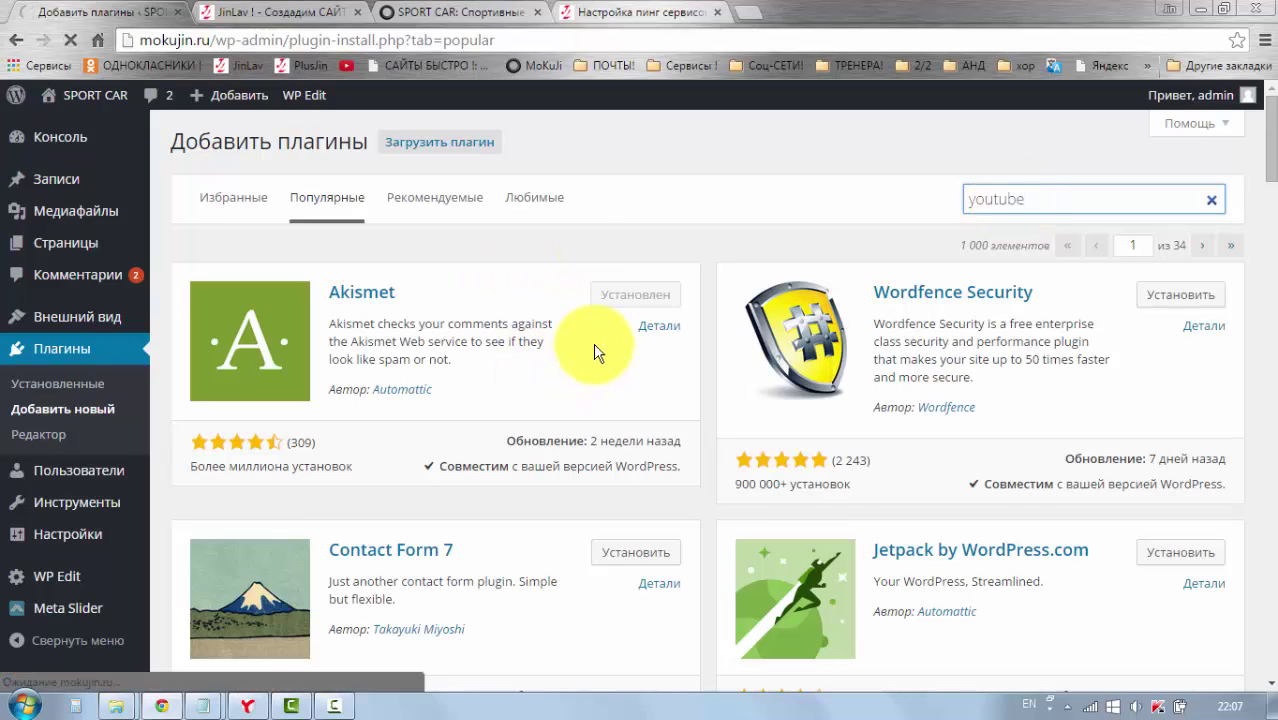
scroll(640, 345, "down", 1)
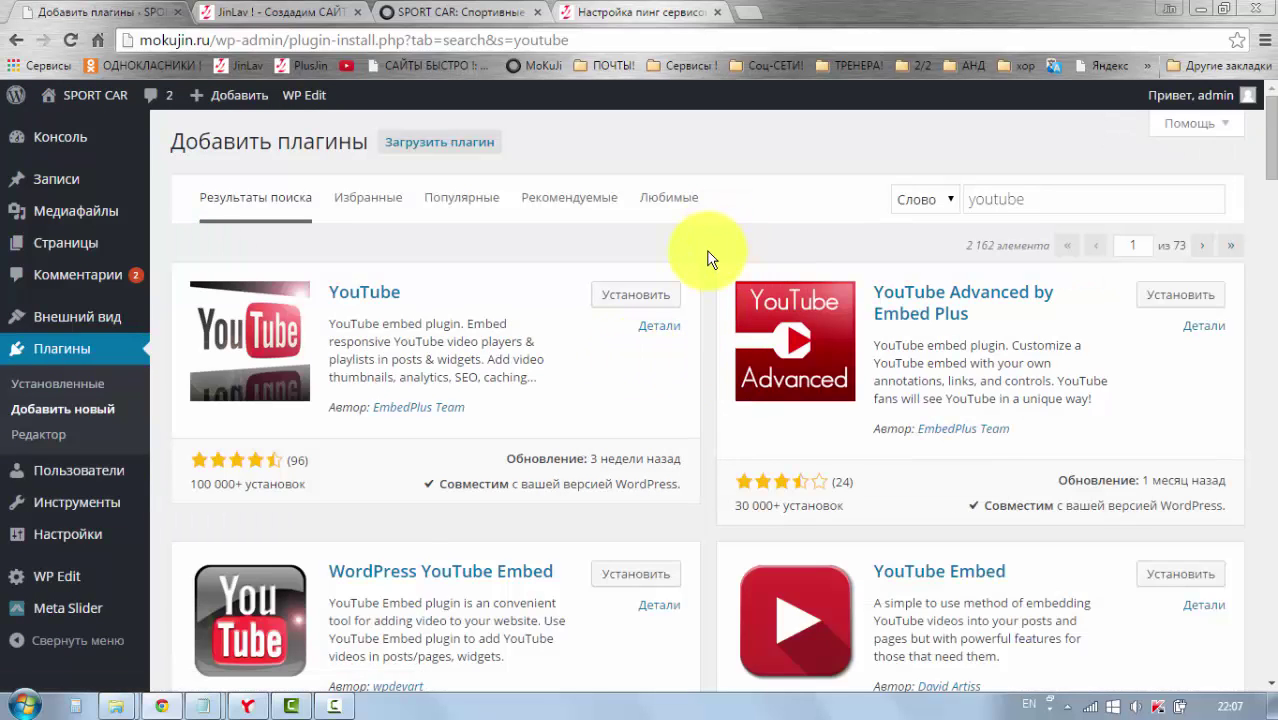
scroll(705, 260, "down", 4)
scroll(703, 260, "up", 4)
scroll(703, 293, "down", 1)
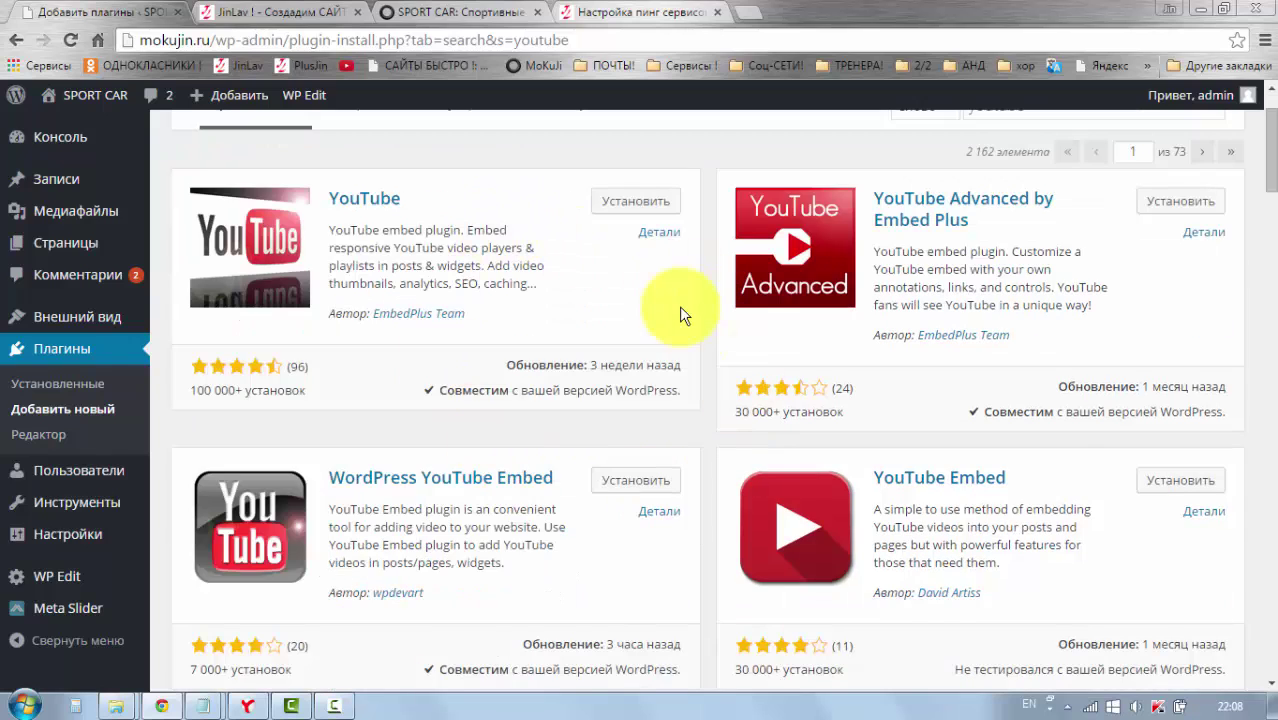
scroll(695, 278, "up", 1)
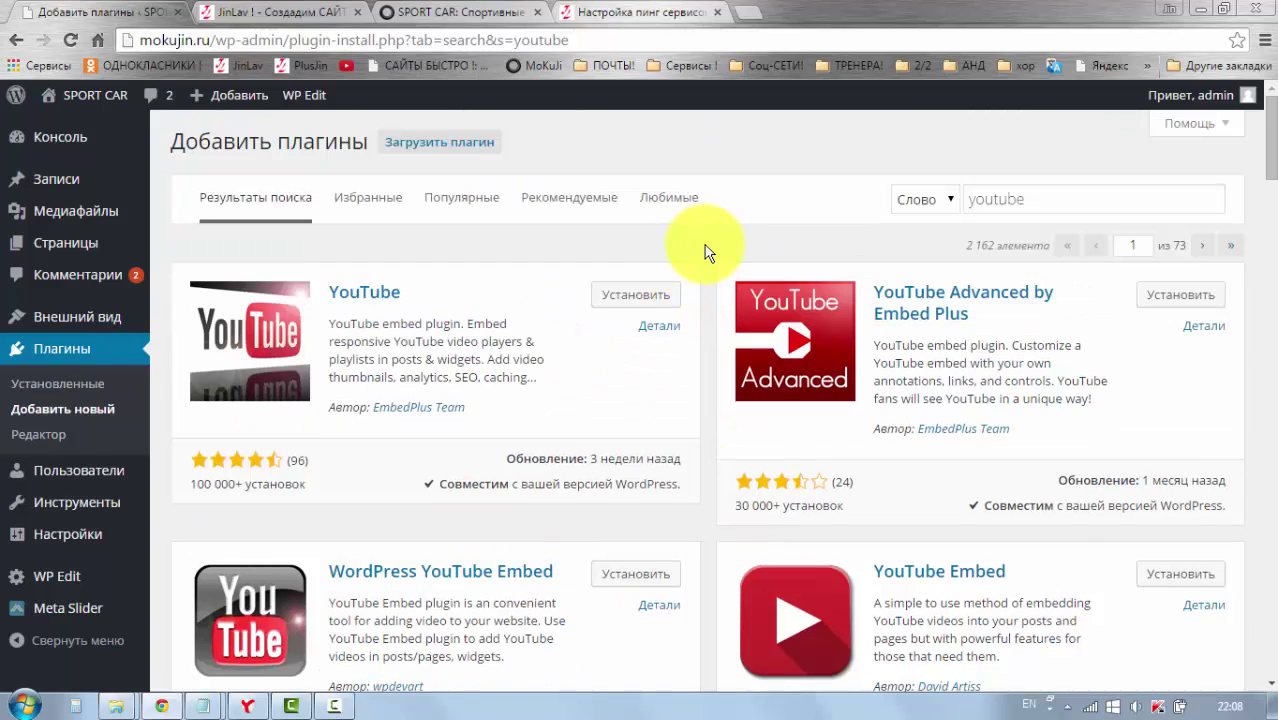
Step: Translate the search results page into Russian with the browser's Перевести на русский option
right_click(705, 250)
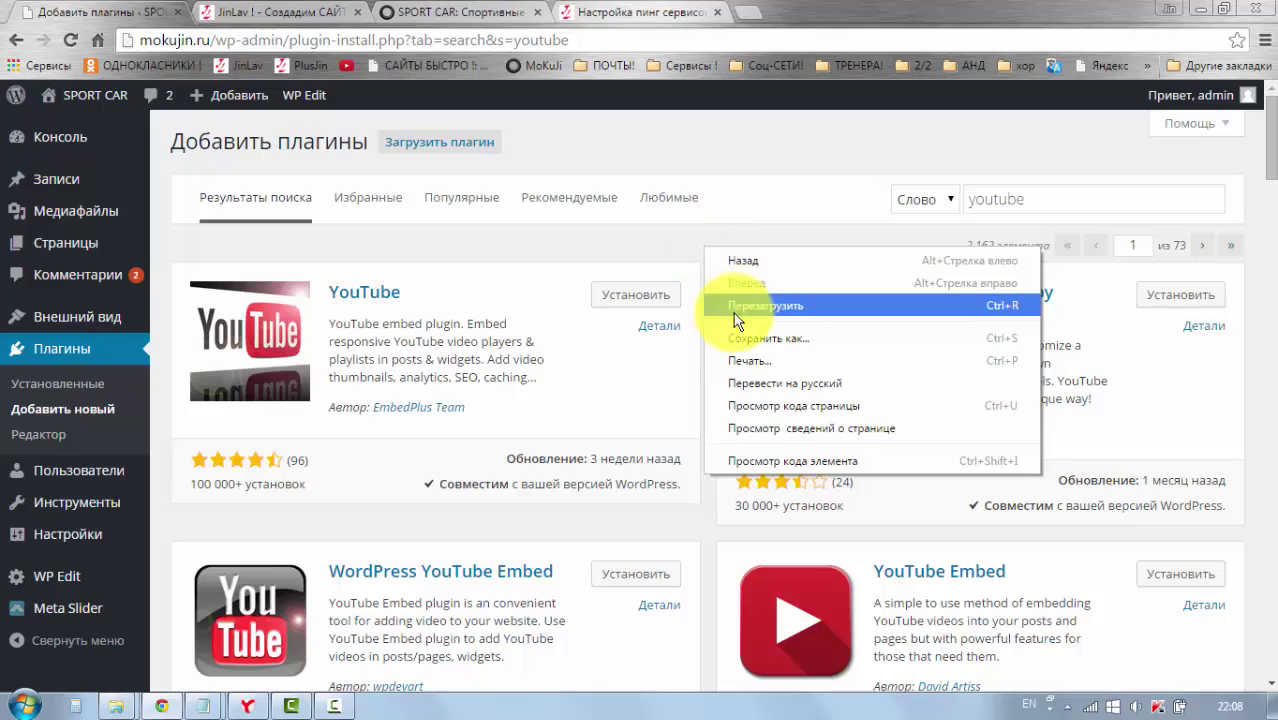
left_click(736, 383)
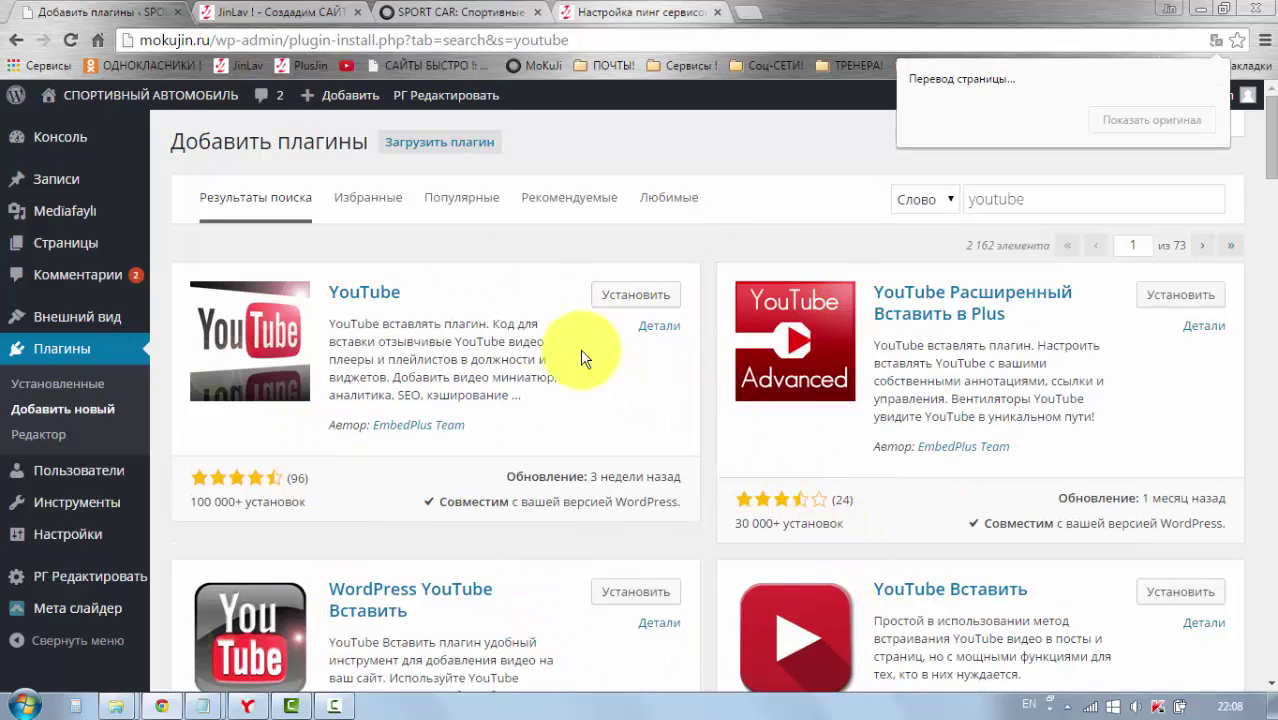
scroll(827, 599, "down", 3)
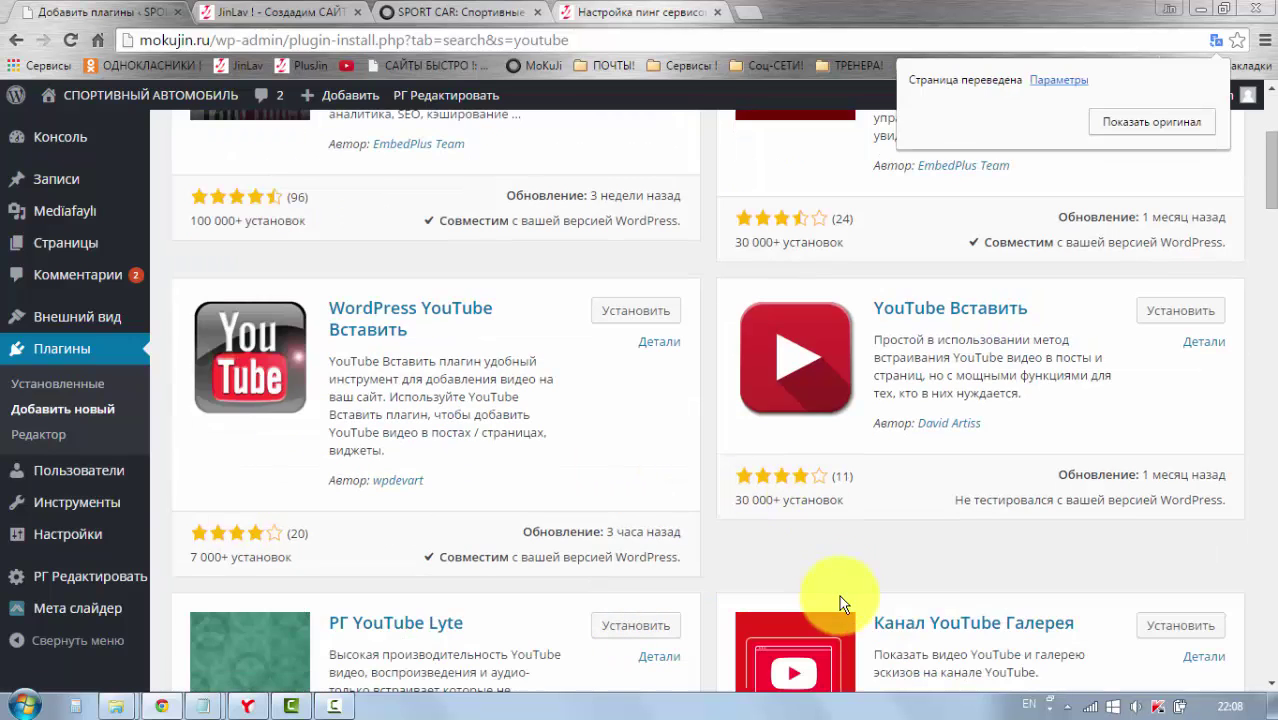
scroll(827, 556, "up", 3)
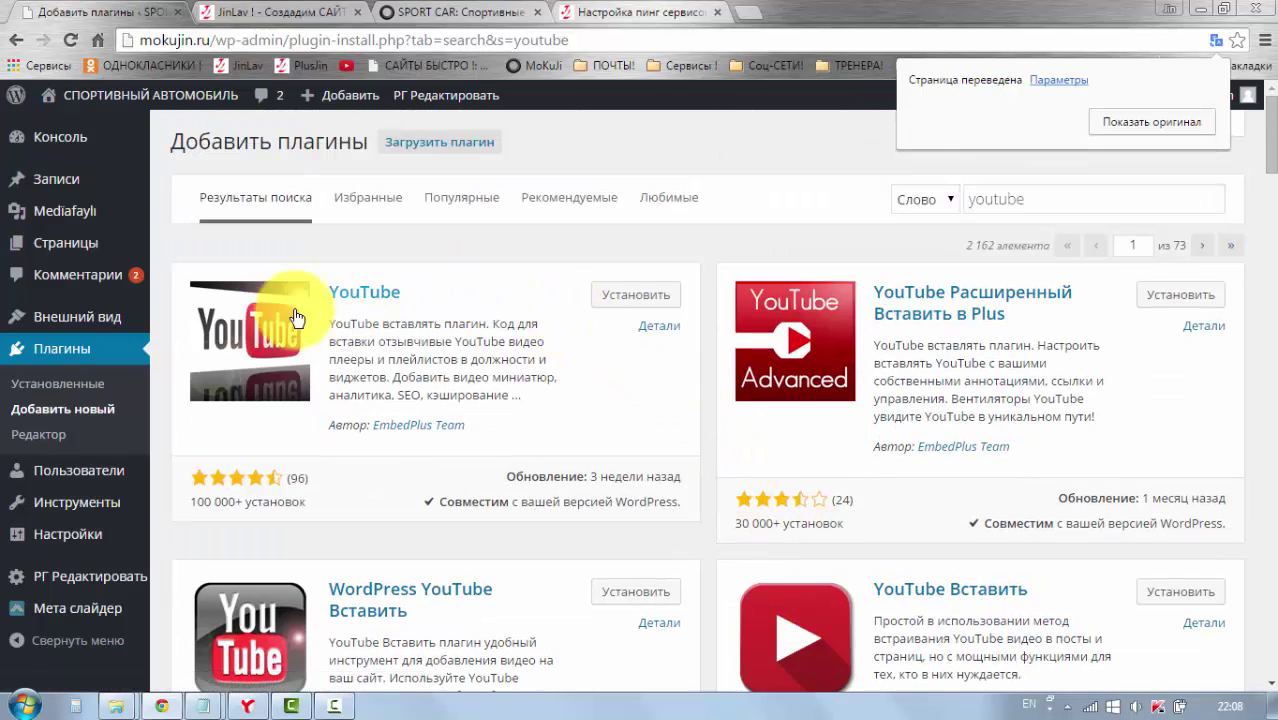
left_click(655, 331)
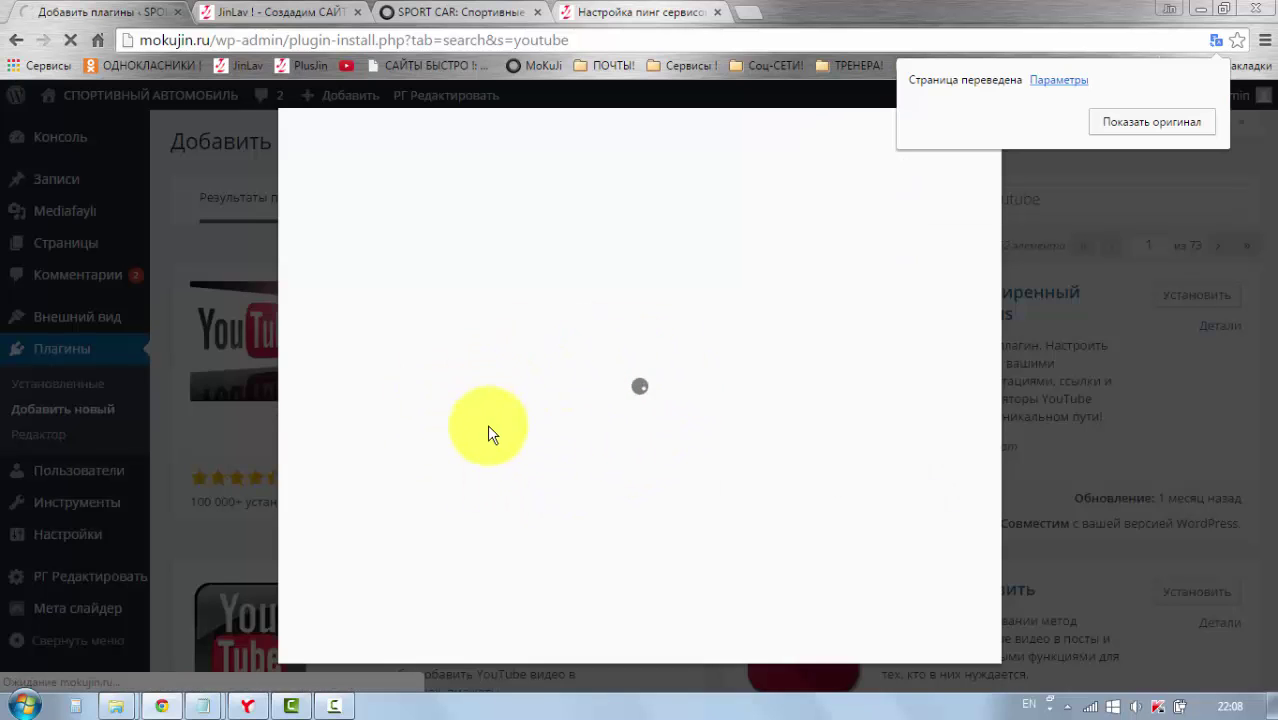
scroll(483, 444, "down", 8)
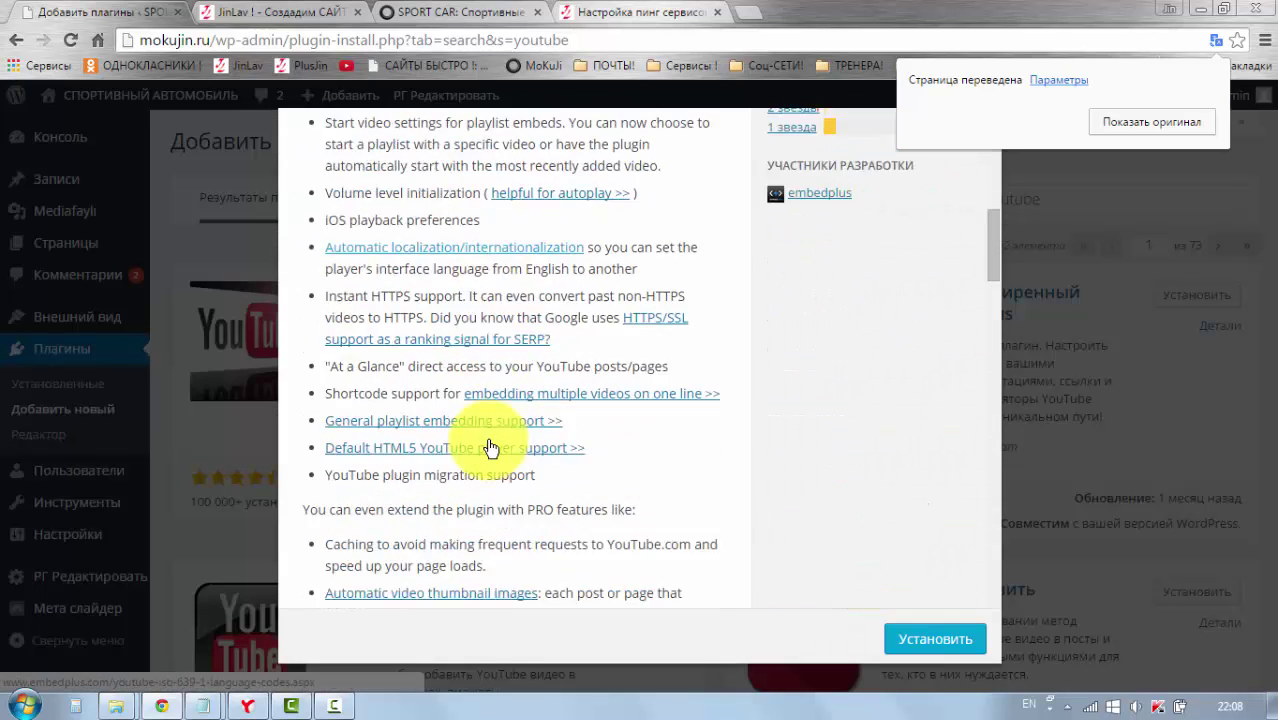
scroll(487, 445, "up", 9)
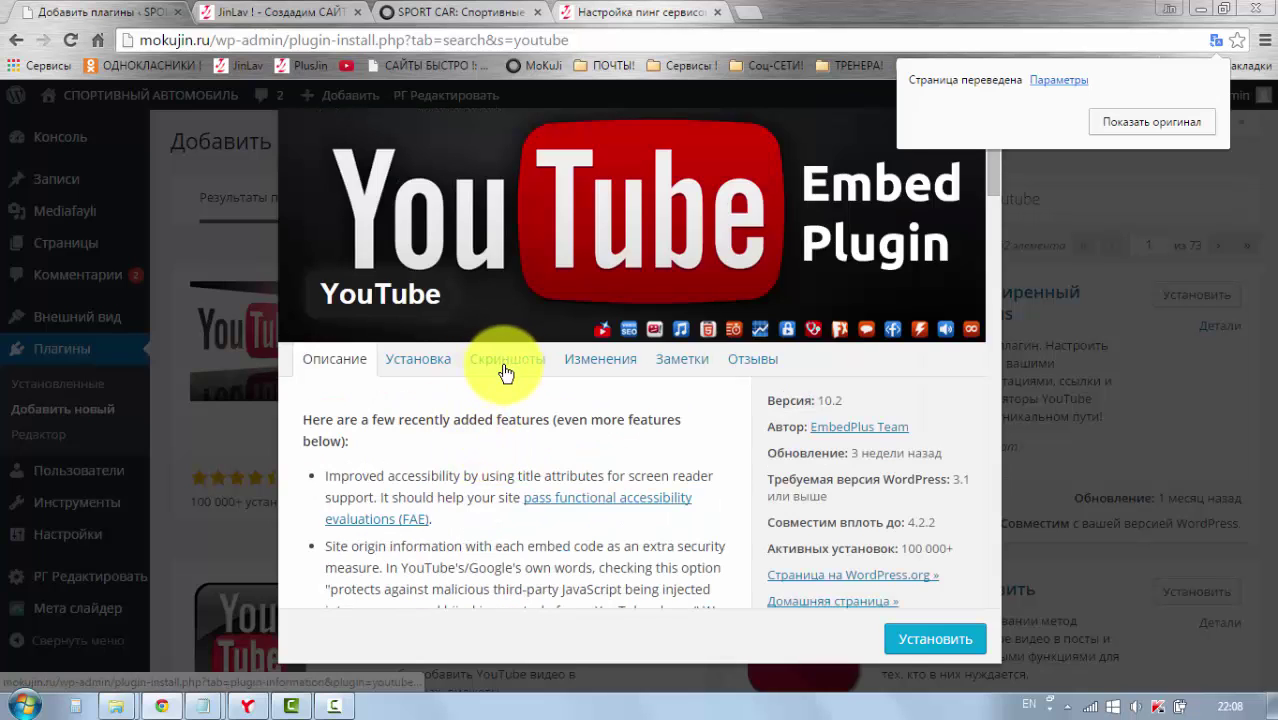
left_click(505, 370)
scroll(510, 425, "down", 8)
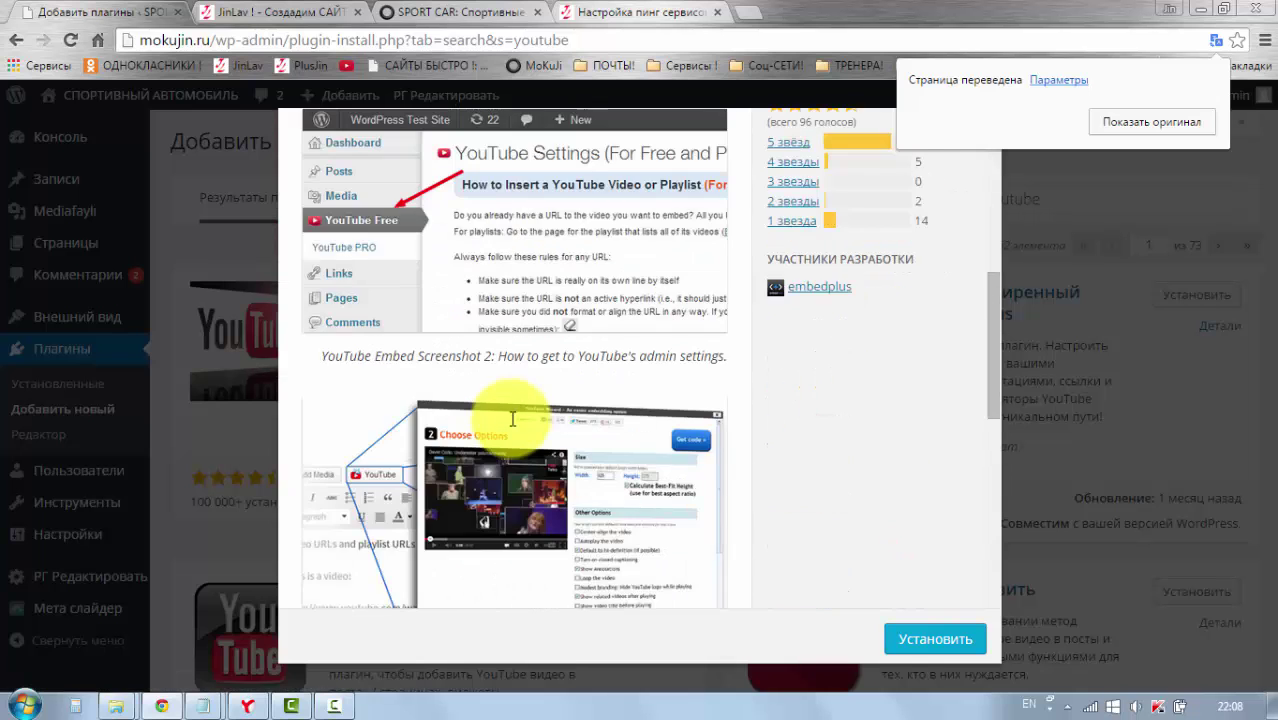
scroll(510, 420, "down", 6)
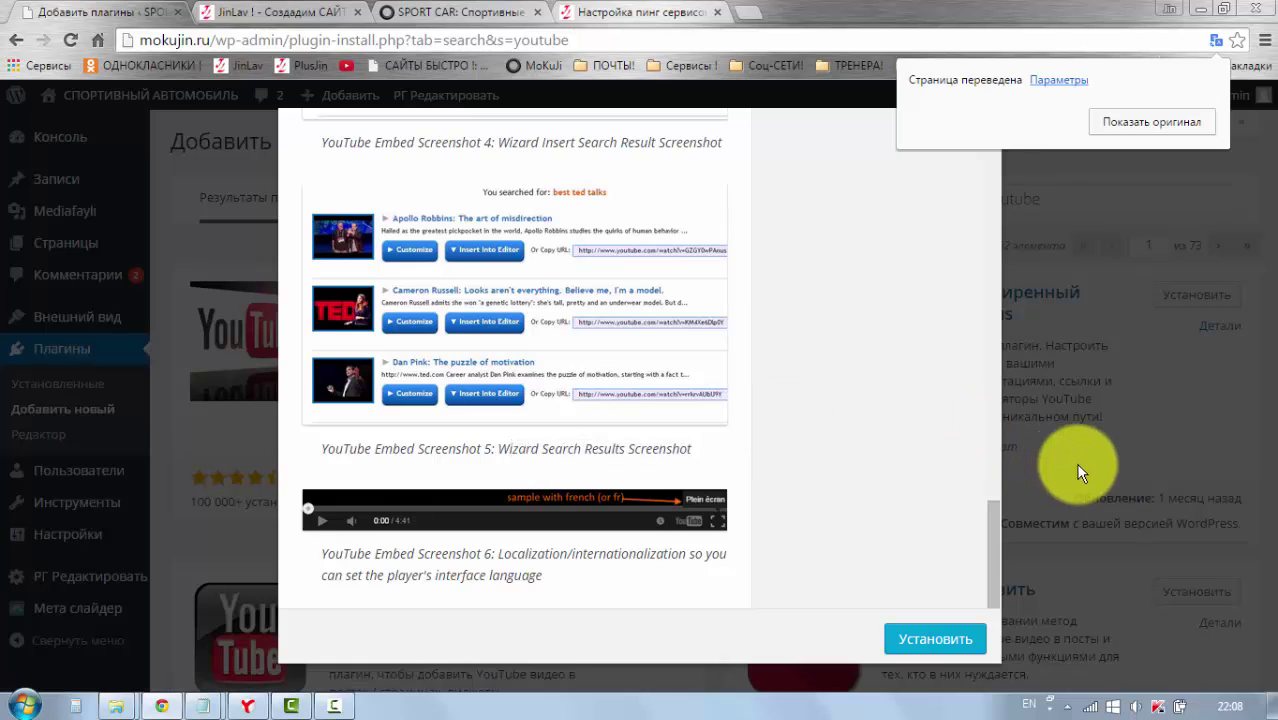
left_click(1075, 462)
scroll(656, 466, "down", 4)
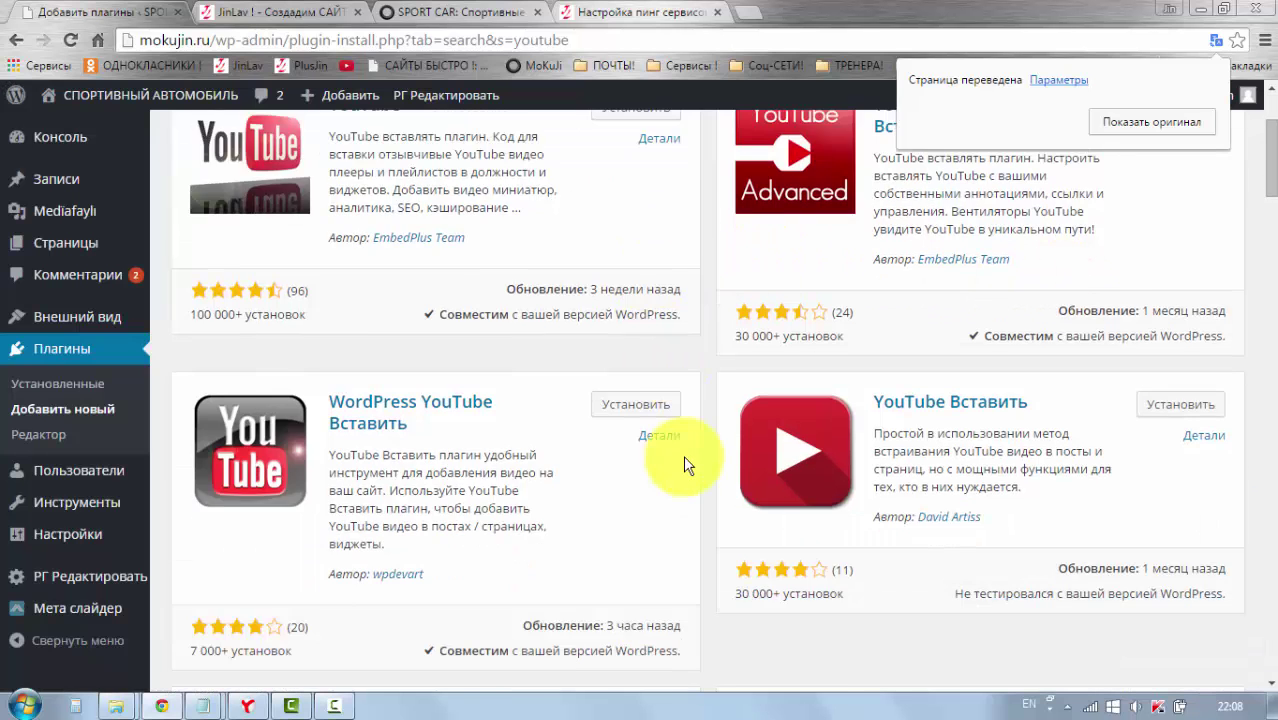
scroll(683, 455, "up", 4)
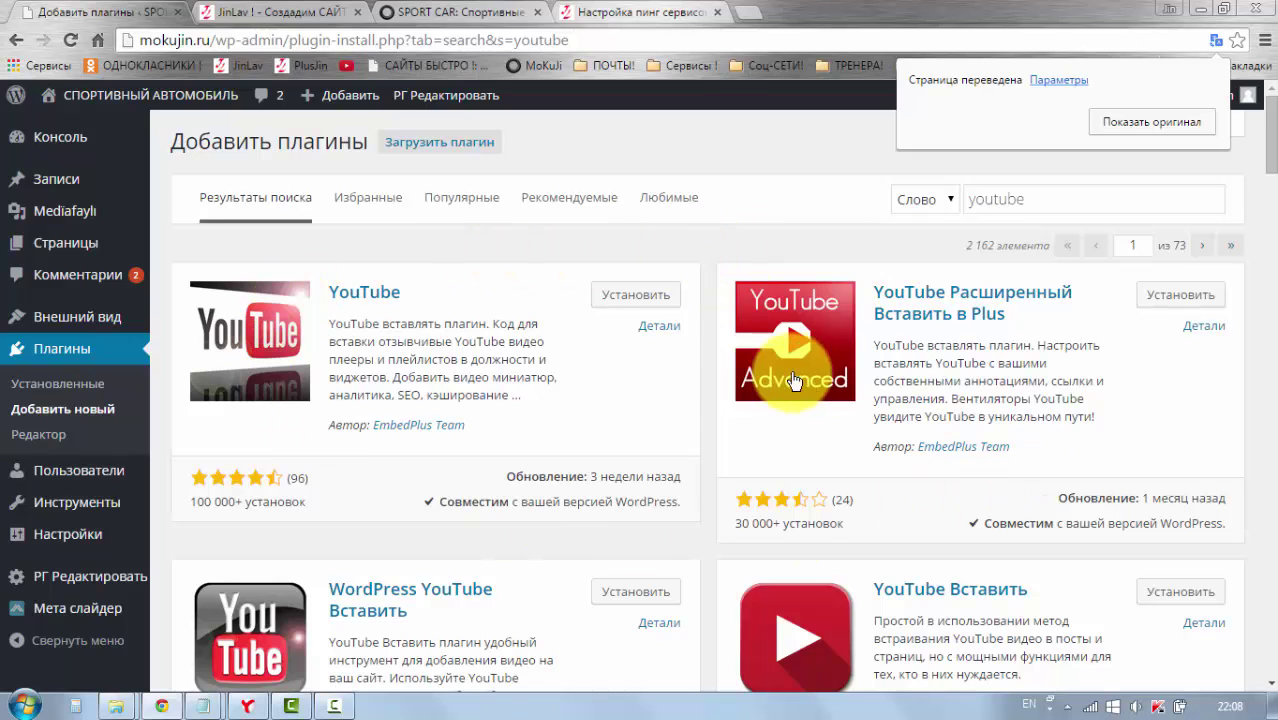
scroll(810, 405, "down", 1)
scroll(810, 405, "down", 1)
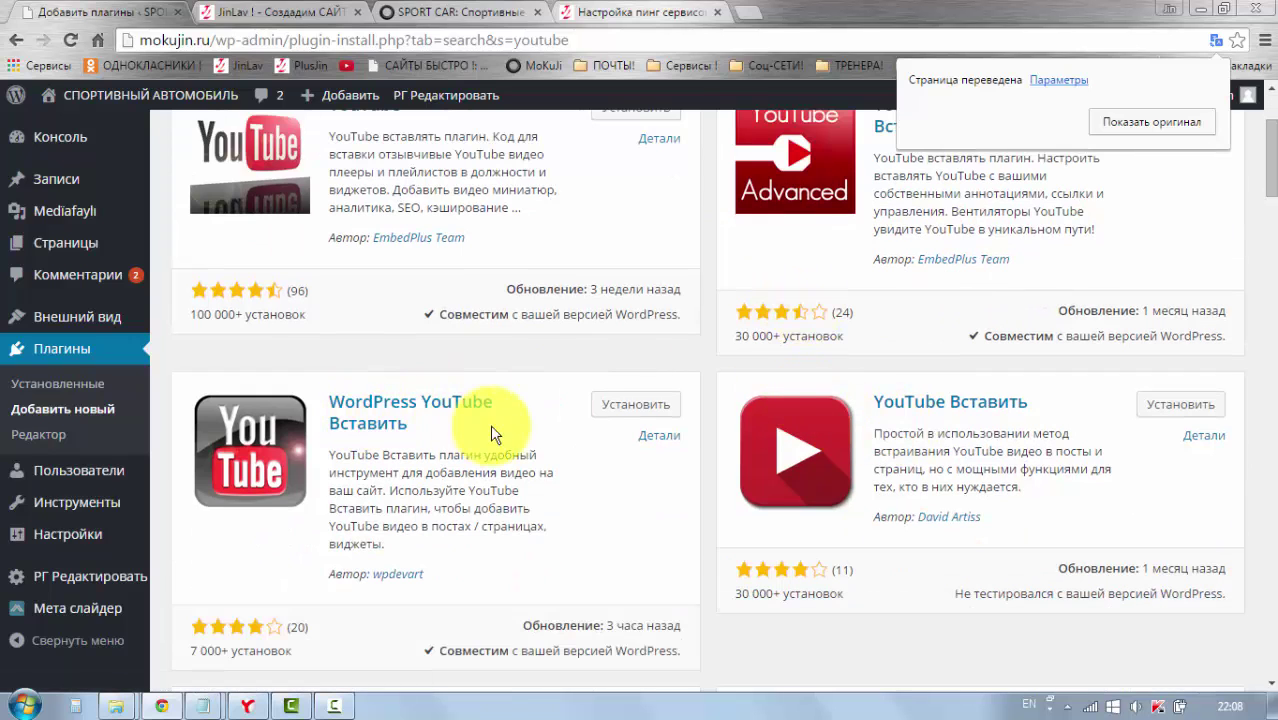
scroll(697, 399, "up", 2)
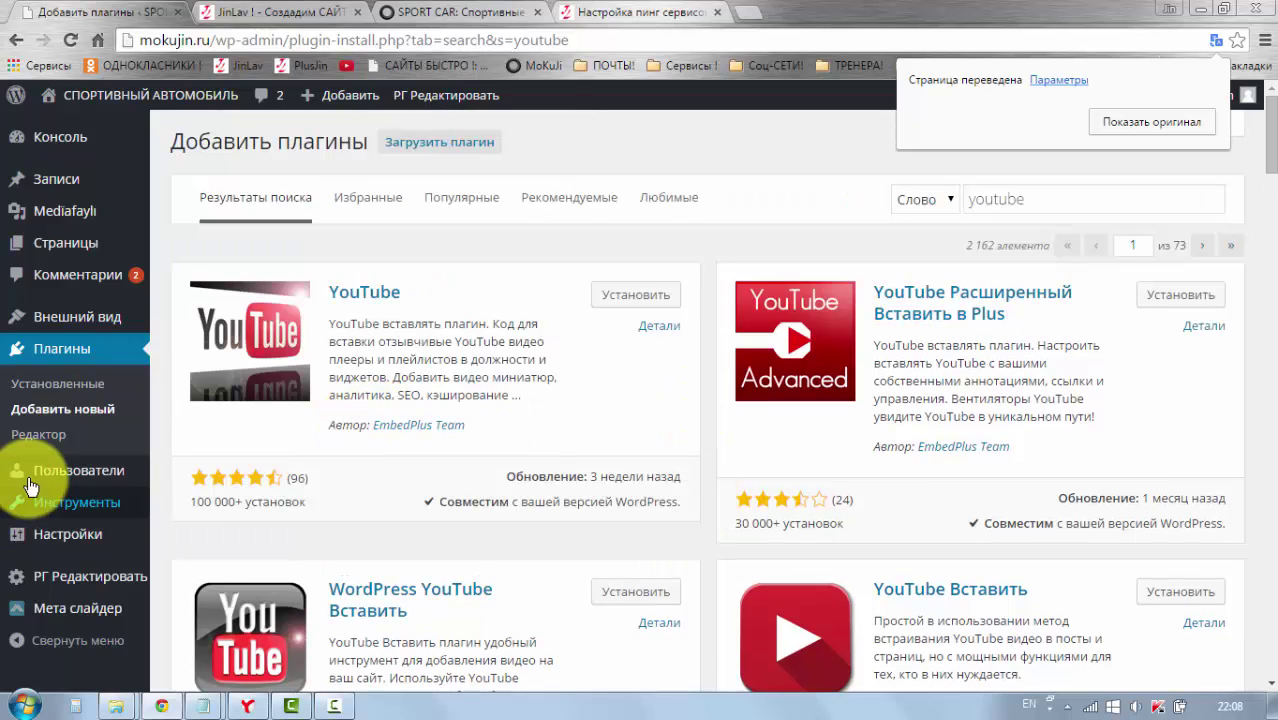
Step: Open Пользователи > Все пользователи, showing the single administrator account with 13 posts
mouse_move(35, 483)
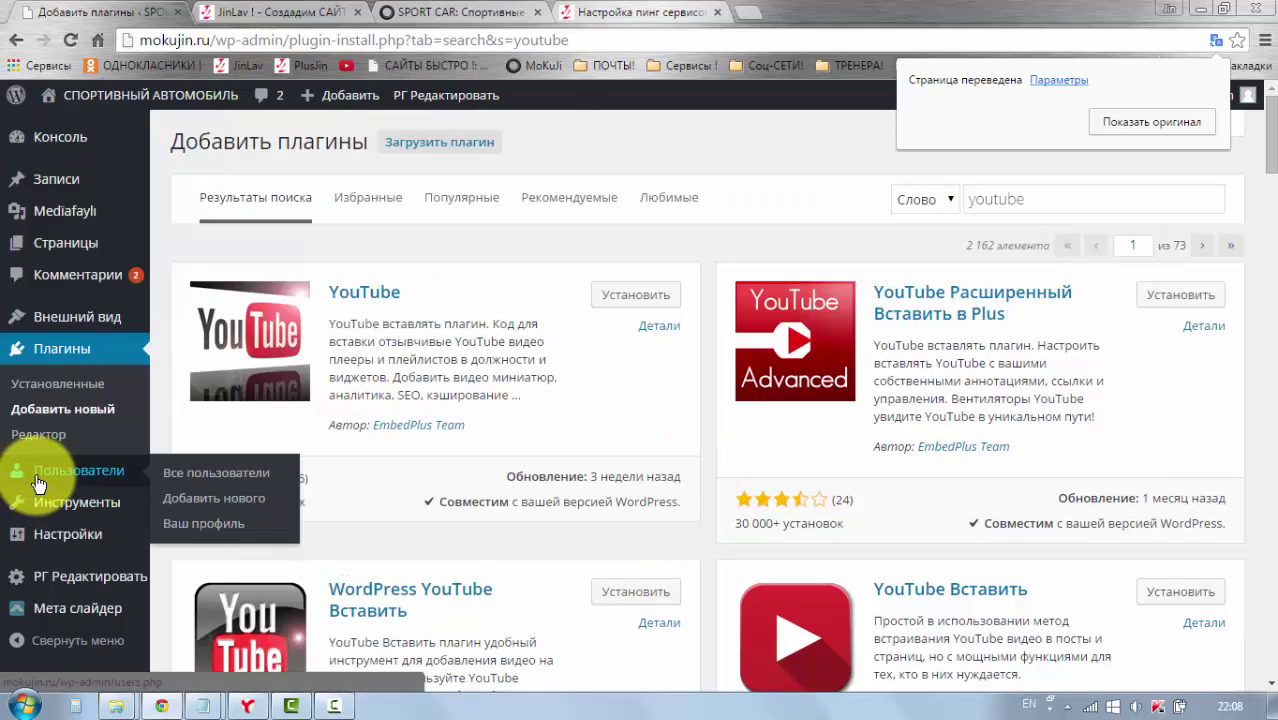
left_click(36, 483)
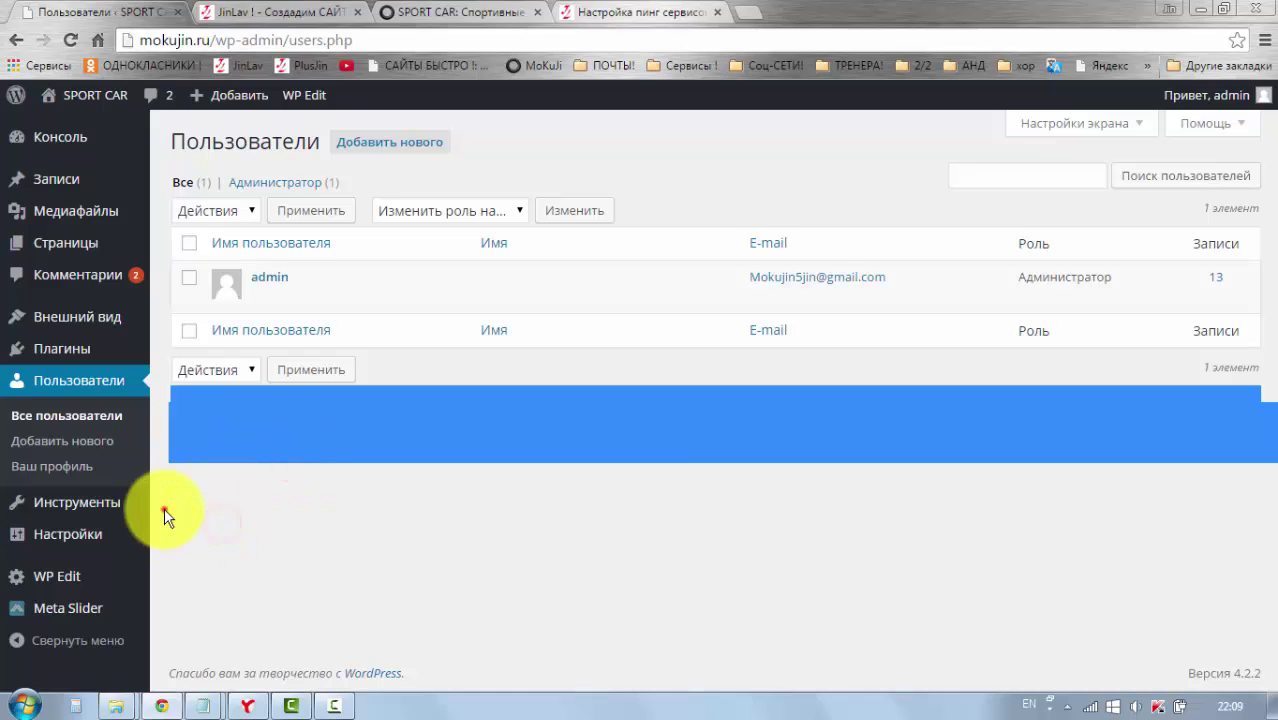
left_click(164, 510)
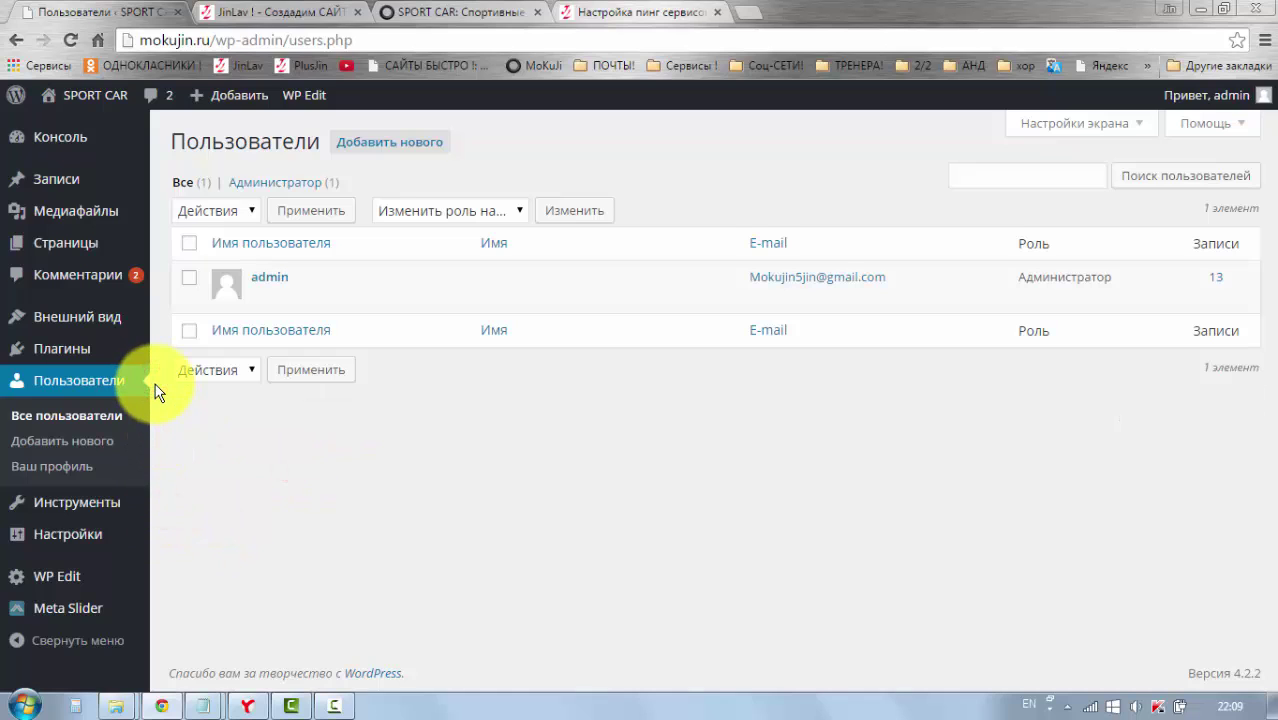
left_click(163, 482)
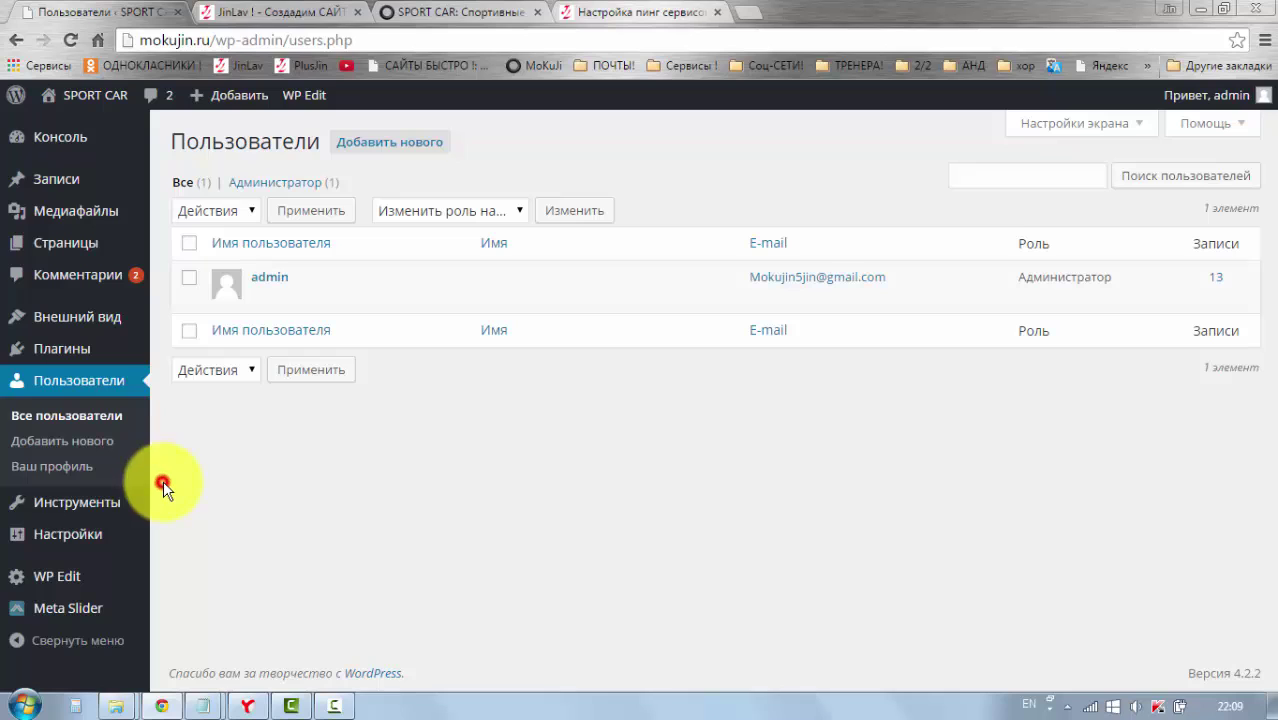
left_click(158, 380)
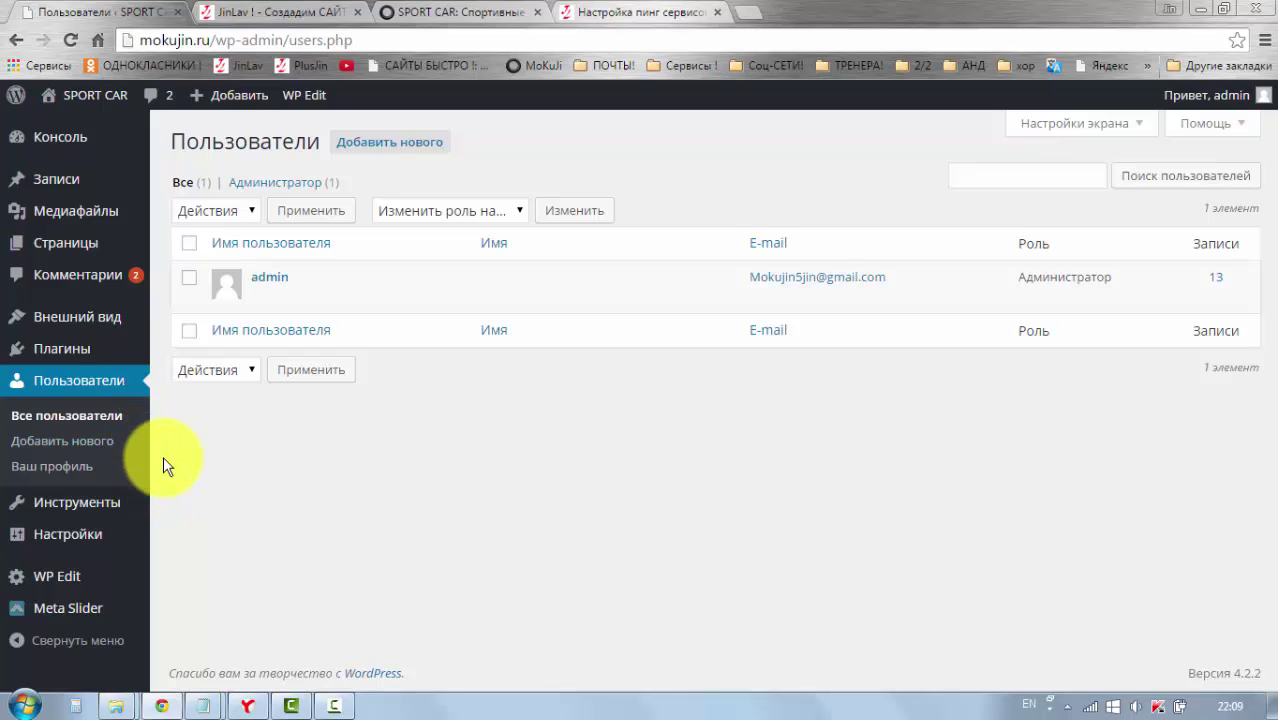
Step: Open Инструменты and scroll through the Опубликовать bookmarklet and Конвертер рубрик и меток sections
left_click(88, 504)
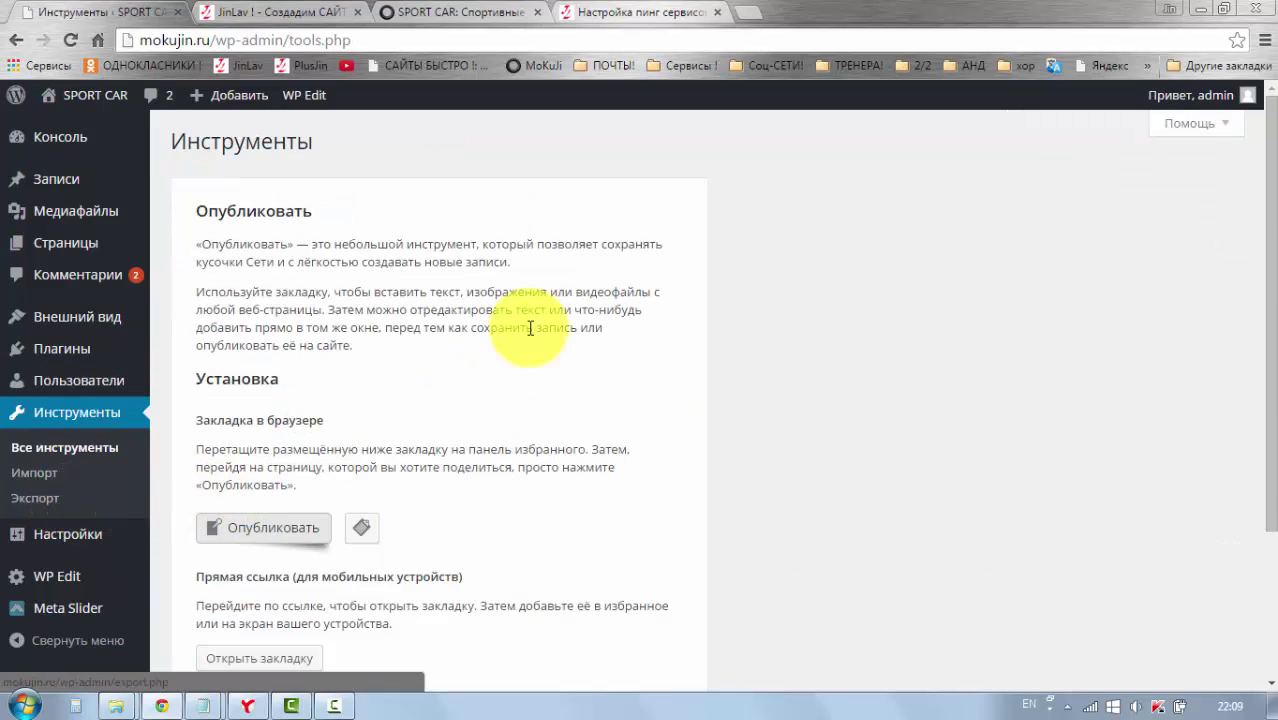
scroll(560, 335, "down", 3)
scroll(713, 334, "up", 3)
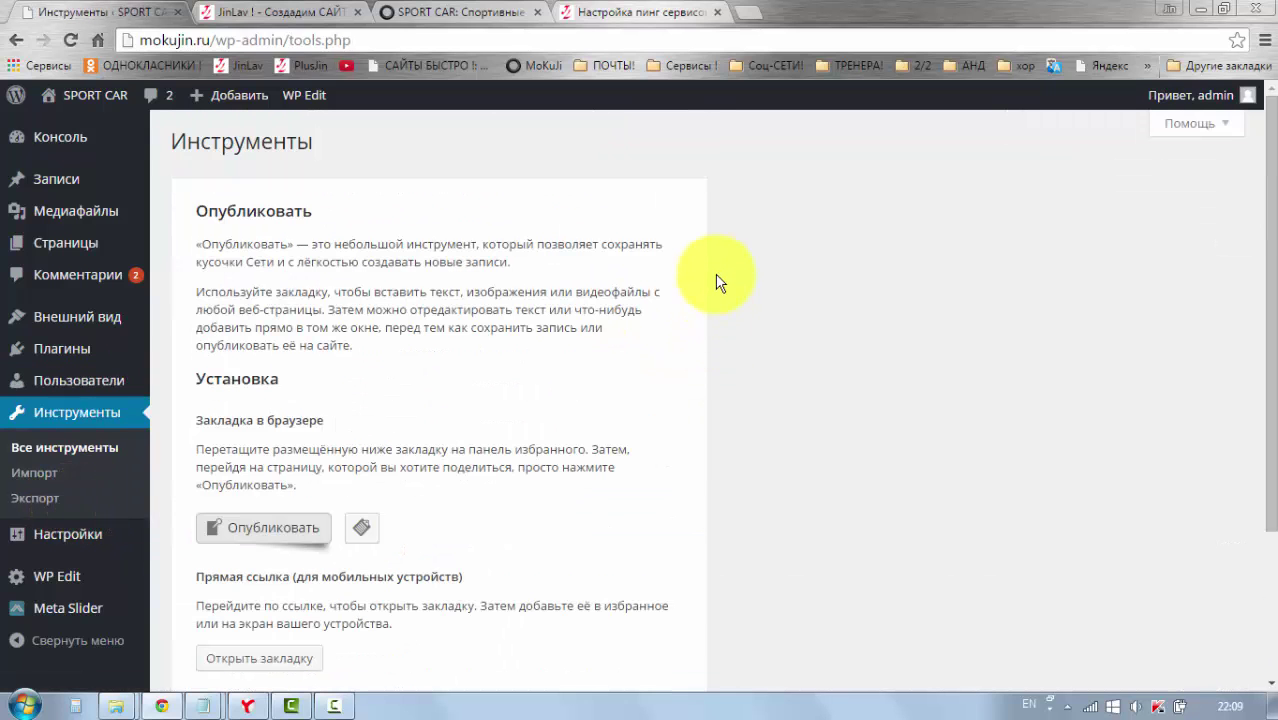
scroll(718, 290, "down", 2)
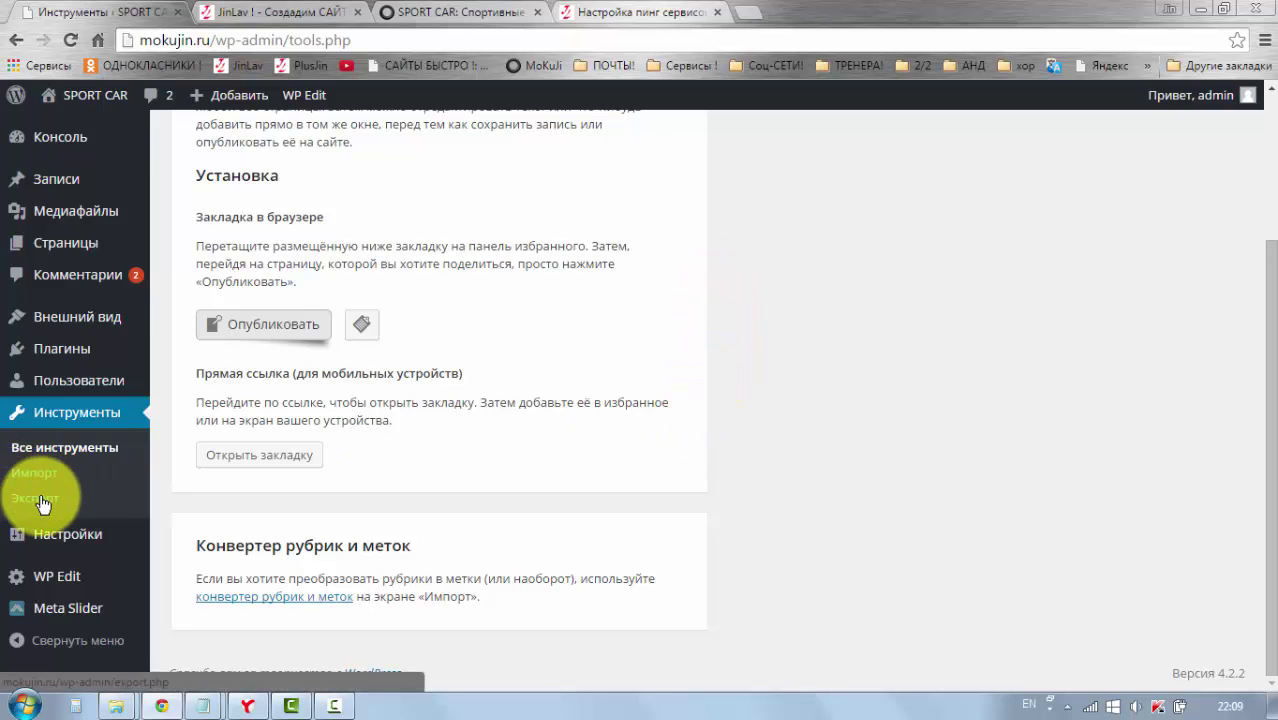
scroll(714, 440, "up", 2)
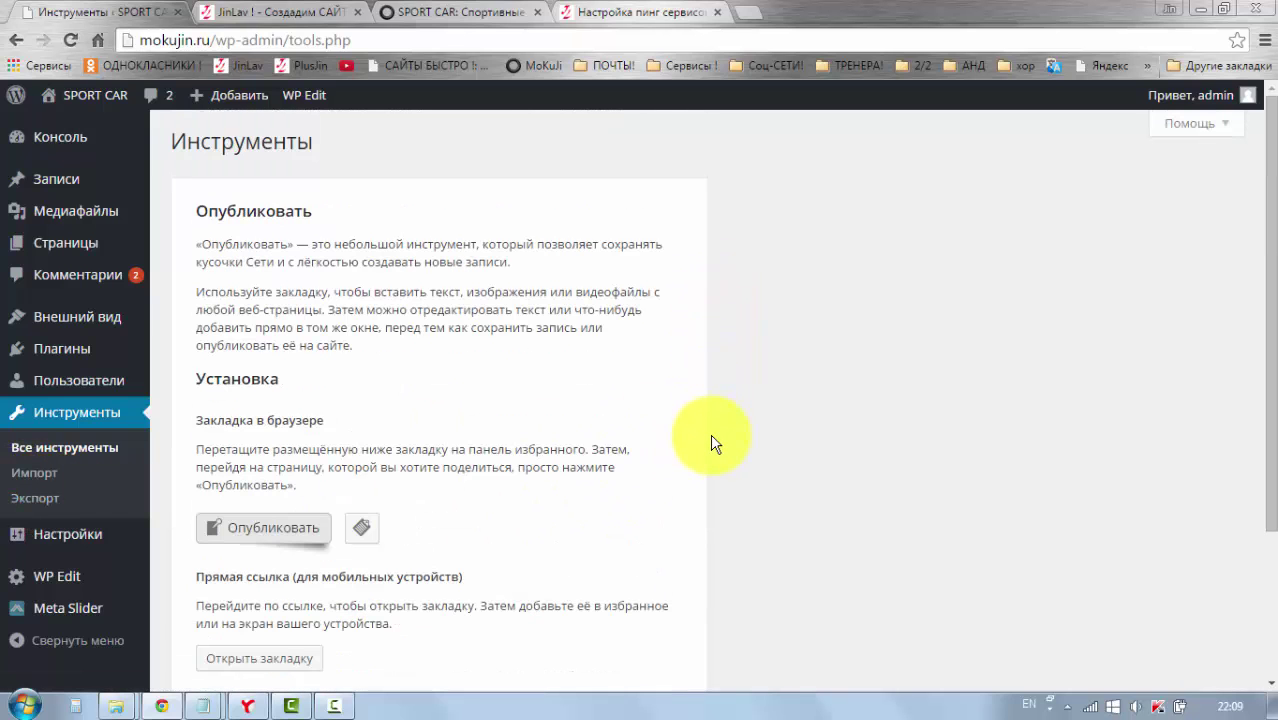
scroll(714, 443, "down", 2)
scroll(732, 452, "up", 2)
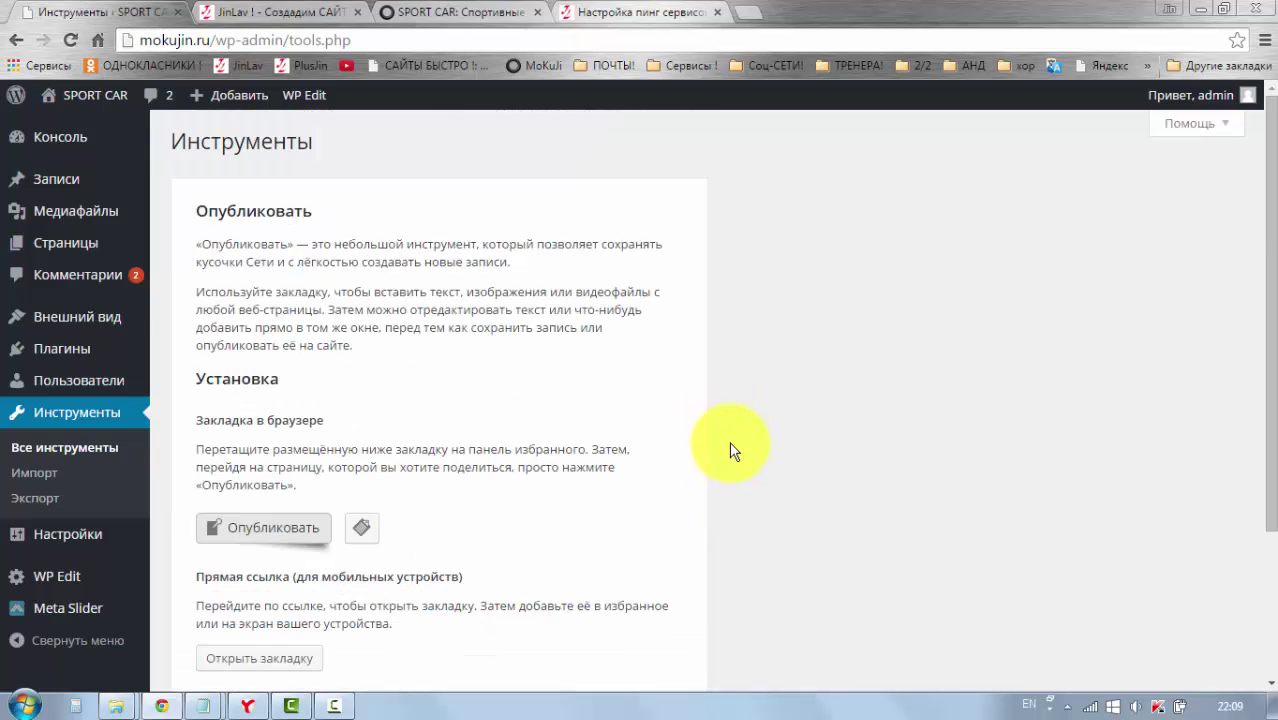
scroll(732, 452, "down", 2)
scroll(730, 450, "up", 2)
scroll(730, 450, "down", 2)
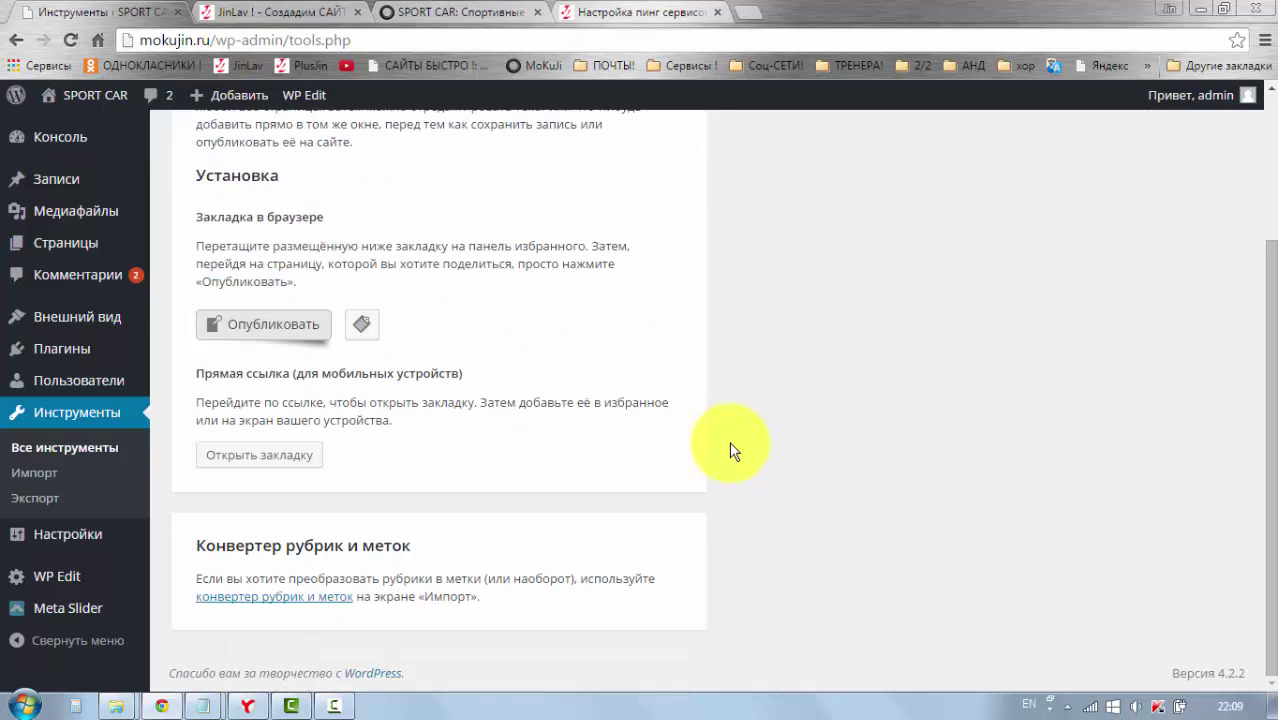
Step: Open Настройки > Общие and check the WordPress address and site address fields
left_click(52, 537)
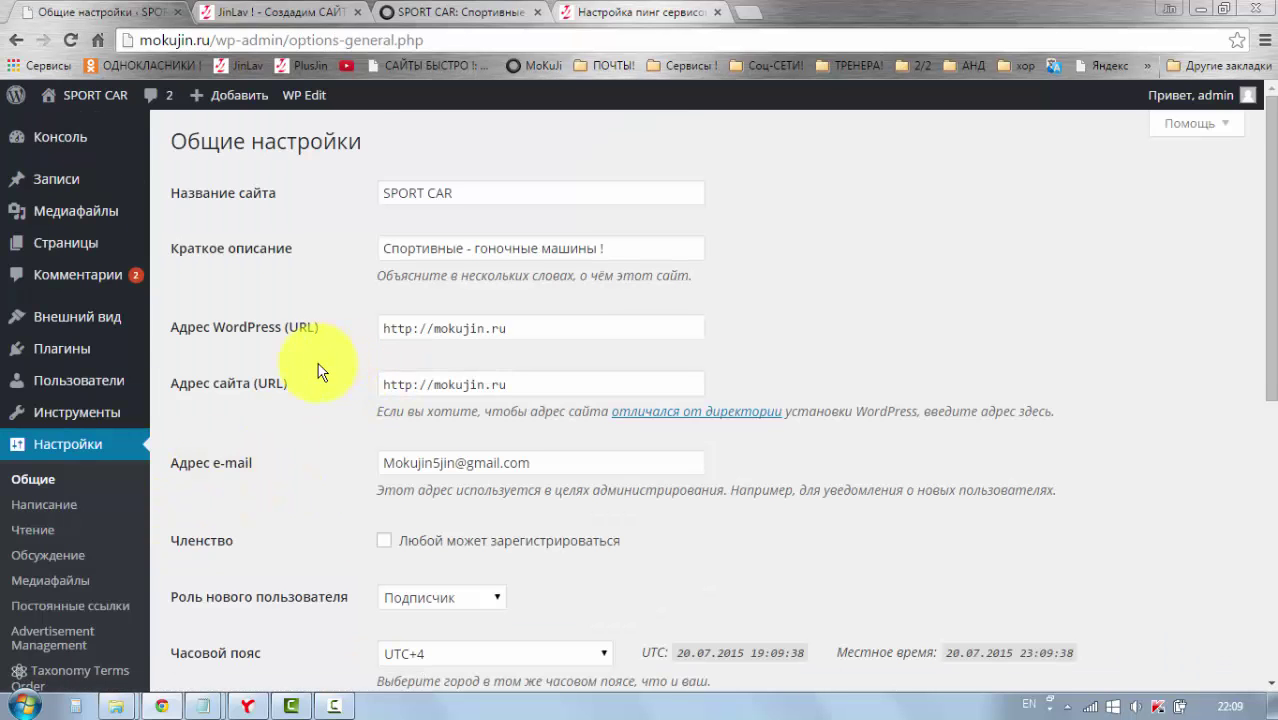
scroll(318, 370, "down", 1)
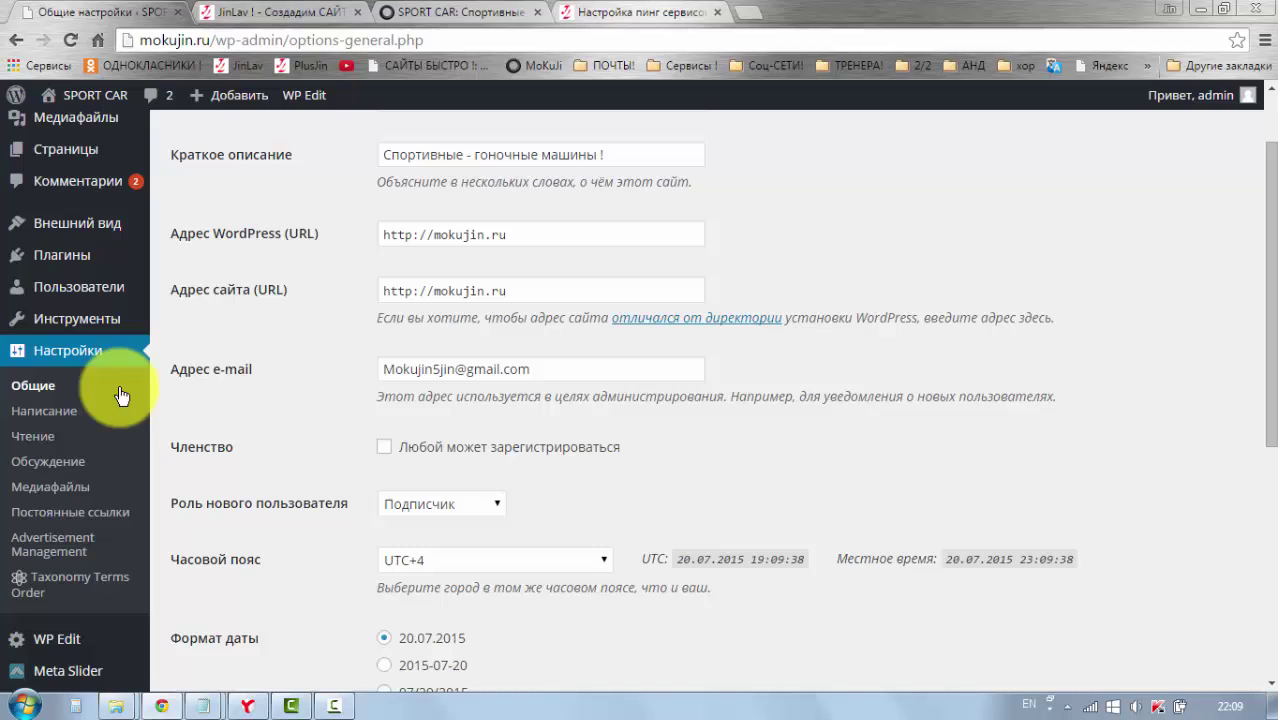
left_click(33, 388)
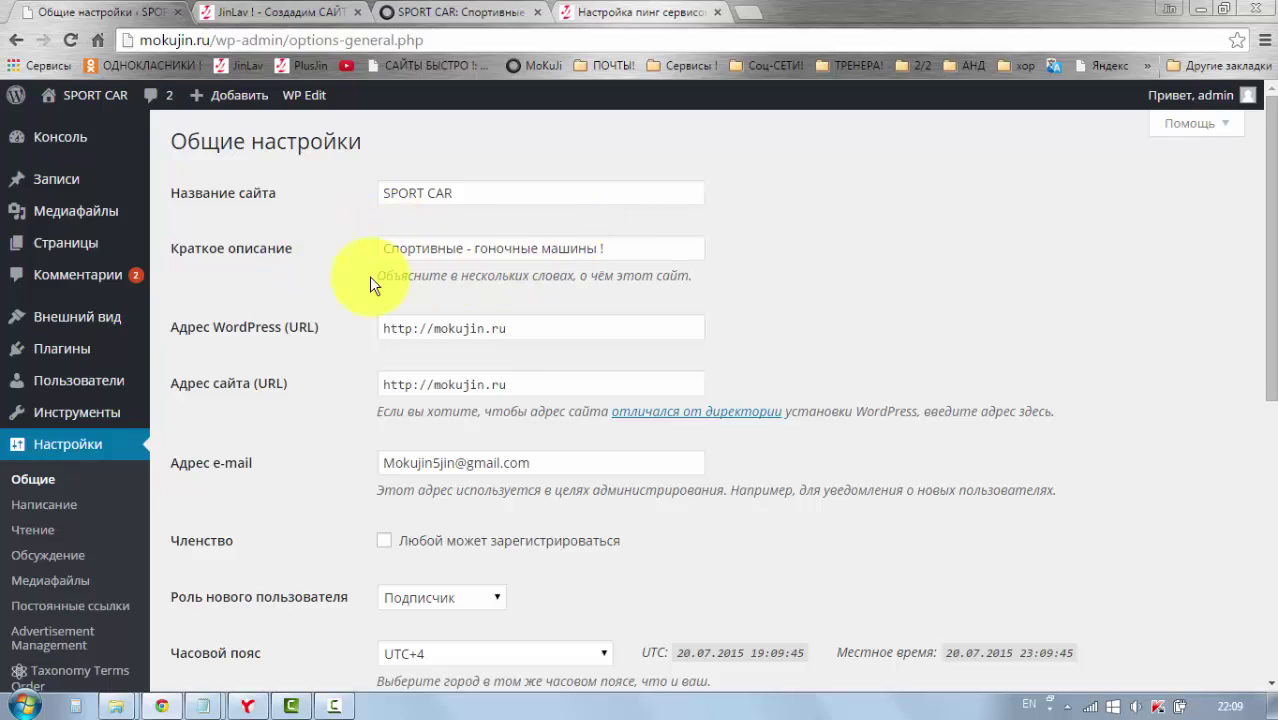
scroll(345, 322, "down", 1)
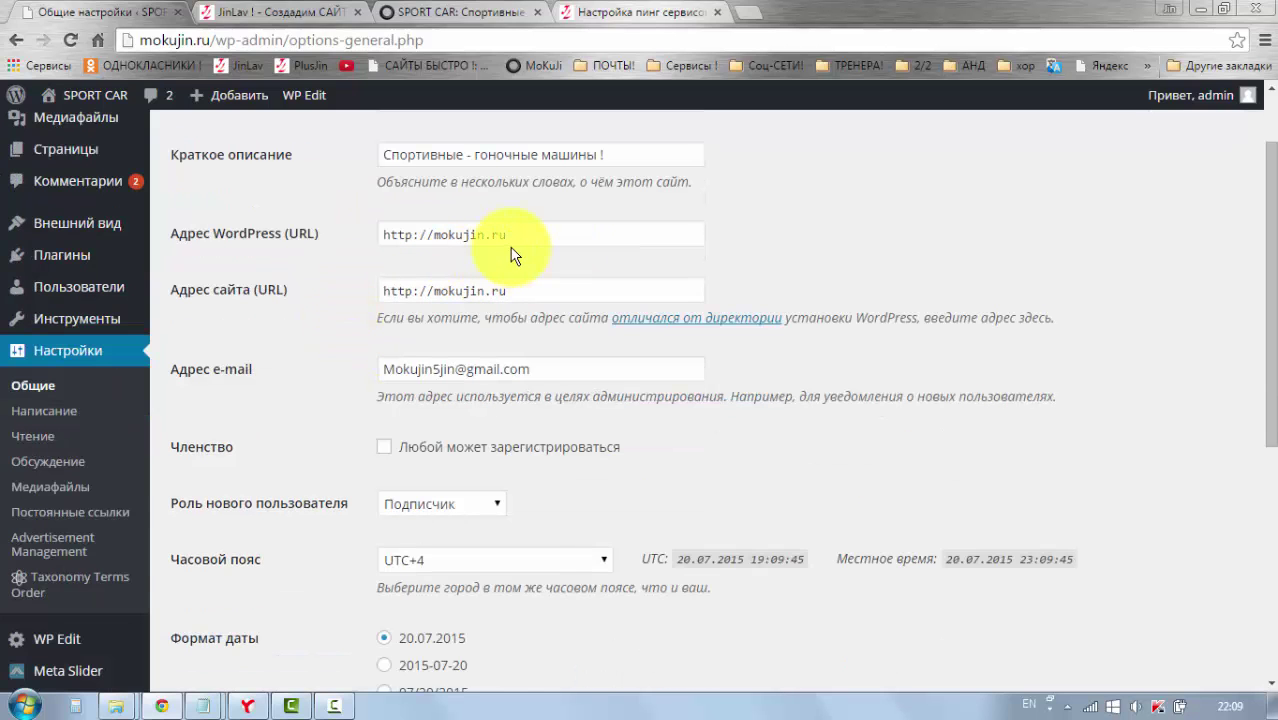
left_click(511, 237)
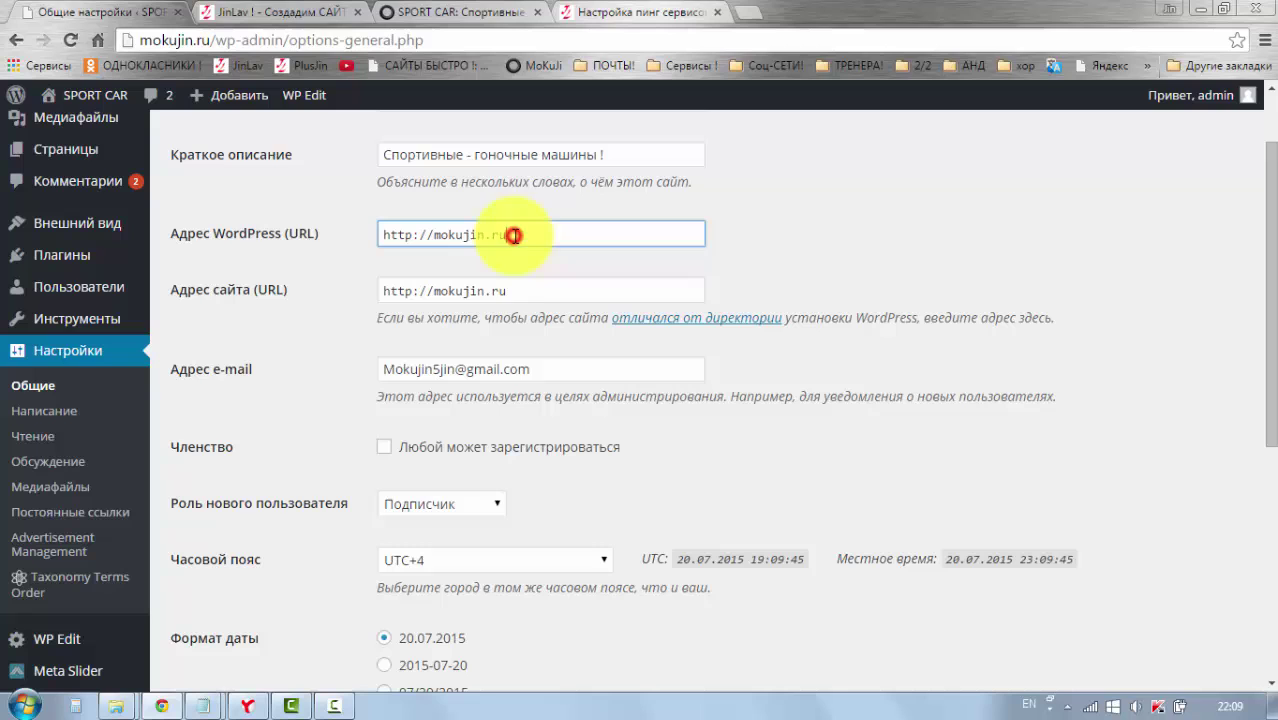
left_click(511, 289)
left_click(511, 237)
left_click(510, 289)
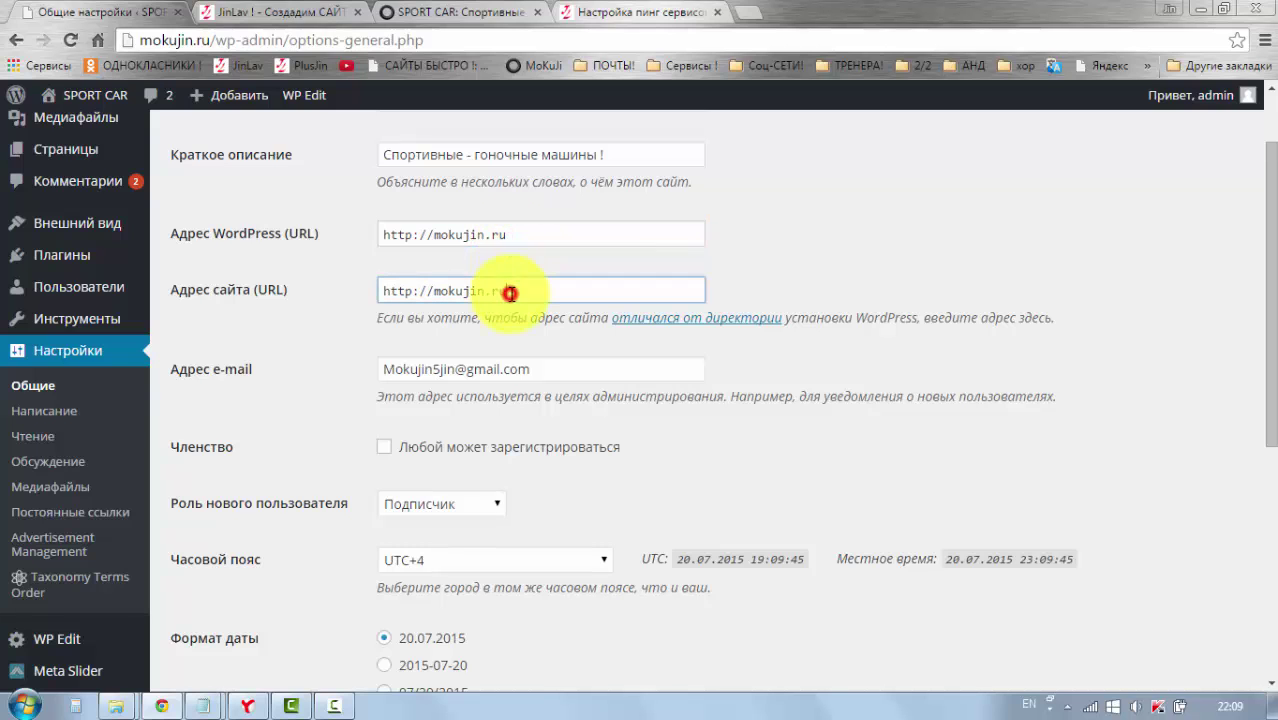
Step: Keep Подписчик as the new-user role and scroll down through the date and time formats
scroll(565, 334, "down", 1)
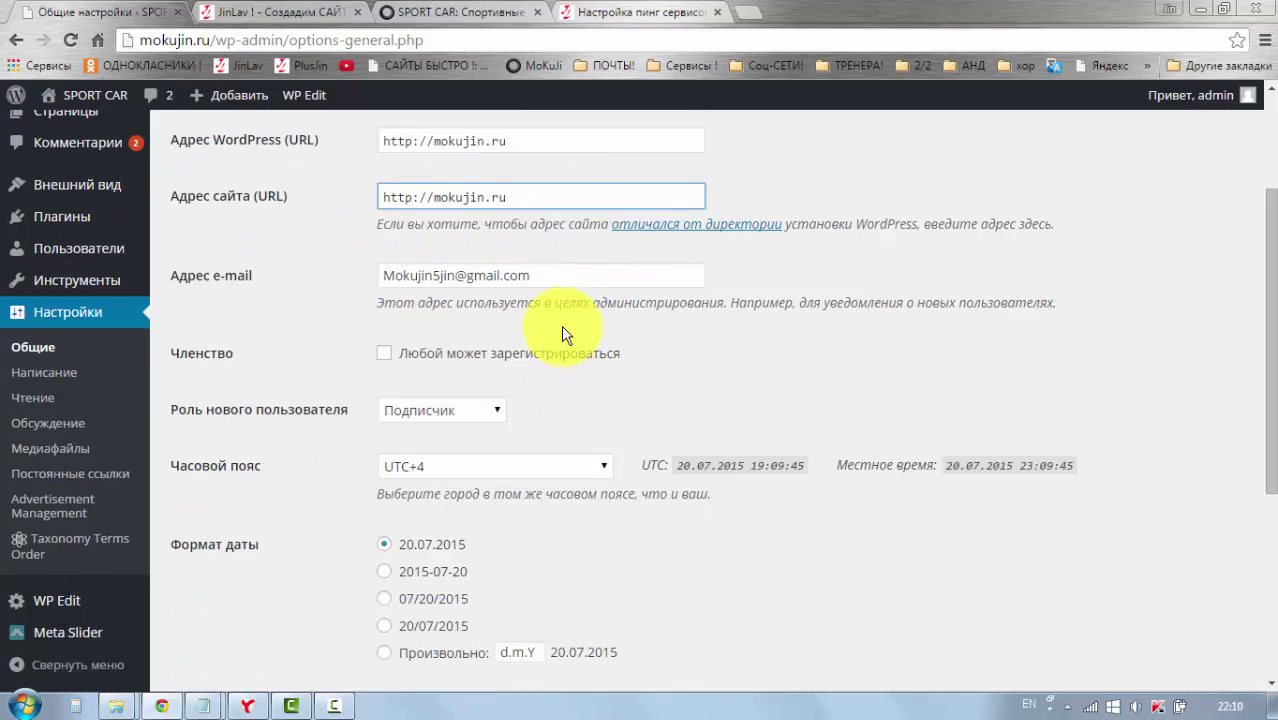
scroll(547, 272, "down", 1)
scroll(686, 281, "down", 1)
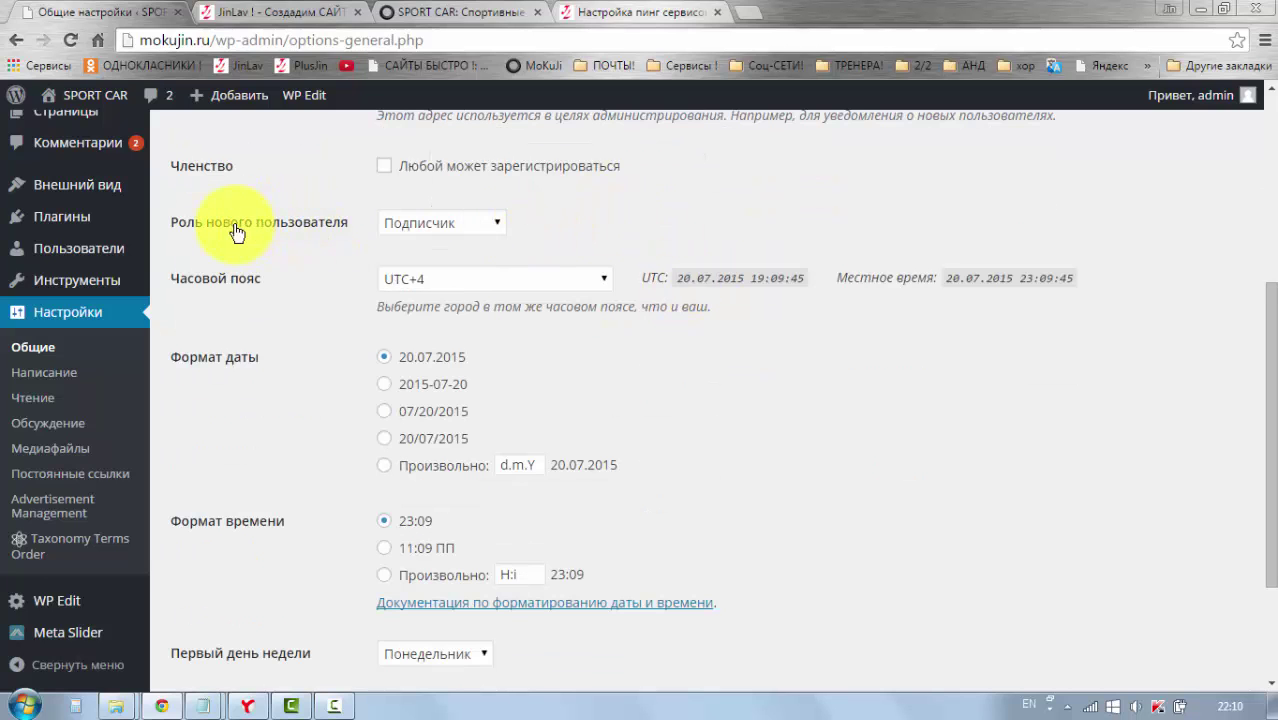
left_click(496, 224)
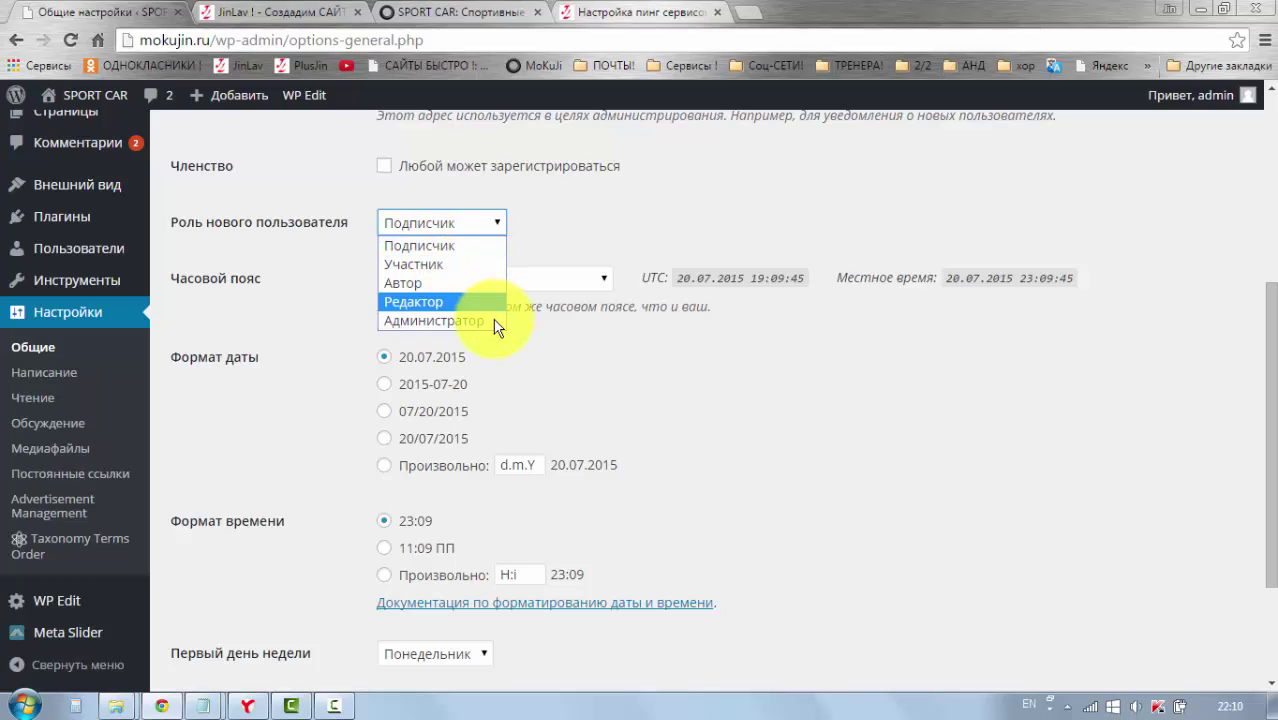
left_click(462, 247)
left_click(550, 238)
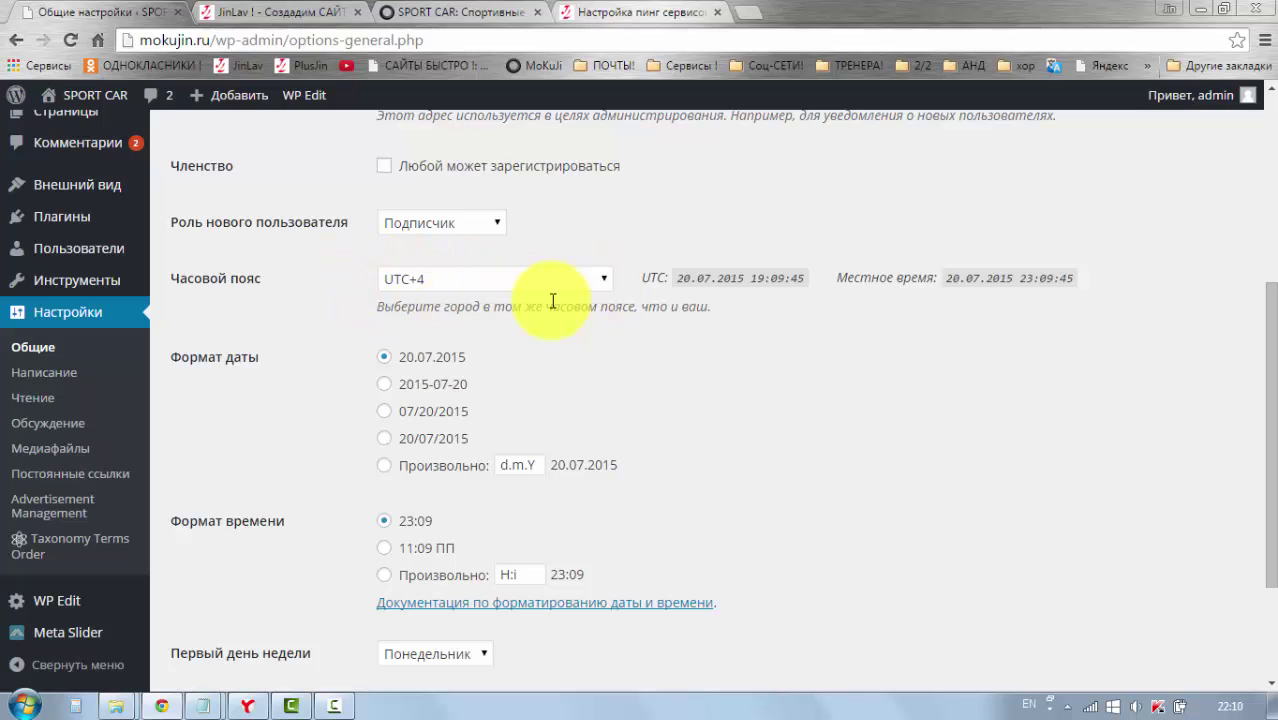
scroll(390, 420, "down", 1)
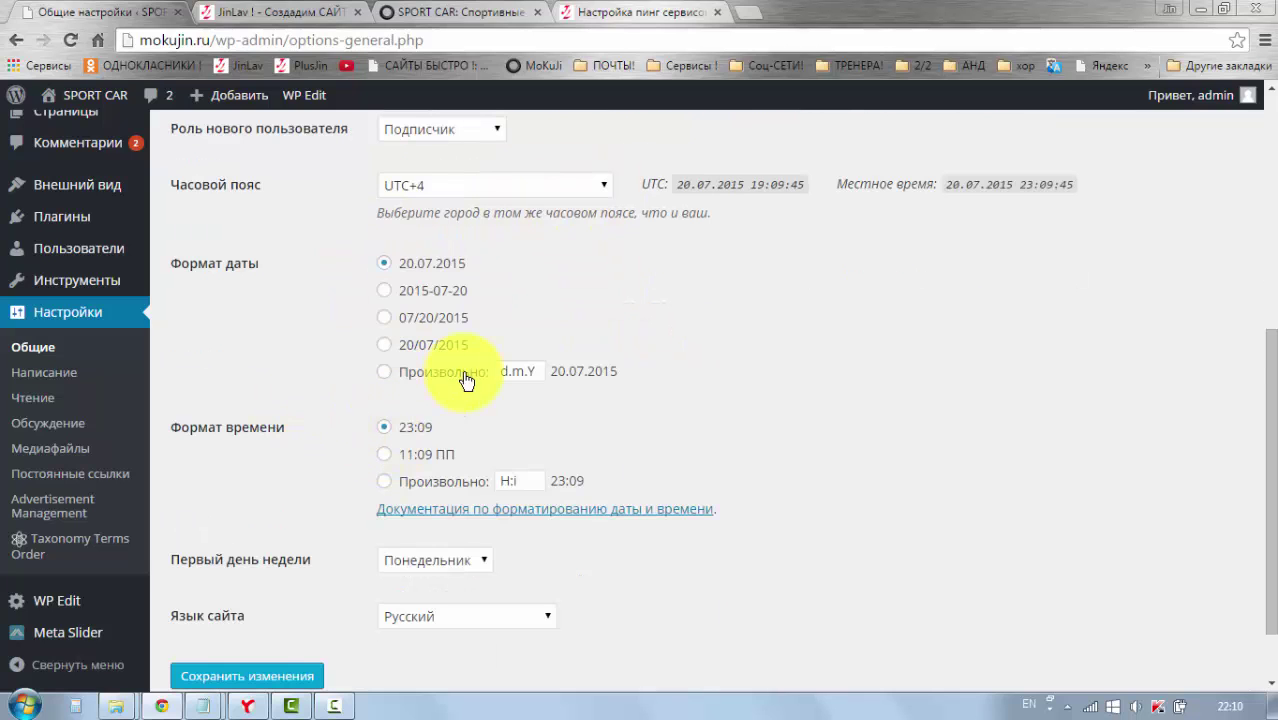
scroll(420, 395, "down", 1)
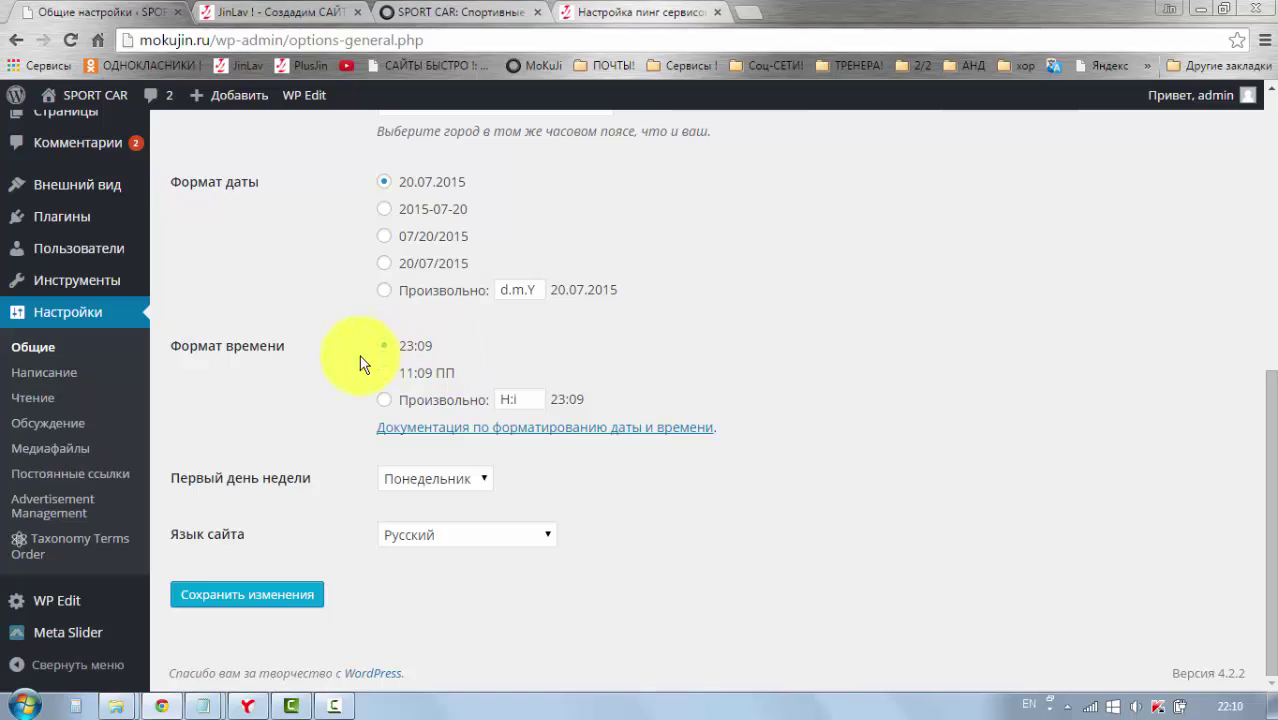
scroll(319, 386, "up", 4)
scroll(333, 385, "down", 4)
Step: In Writing settings keep БЛОГ НОВОСТЕЙ as default category, then view the live site in a new tab
left_click(59, 380)
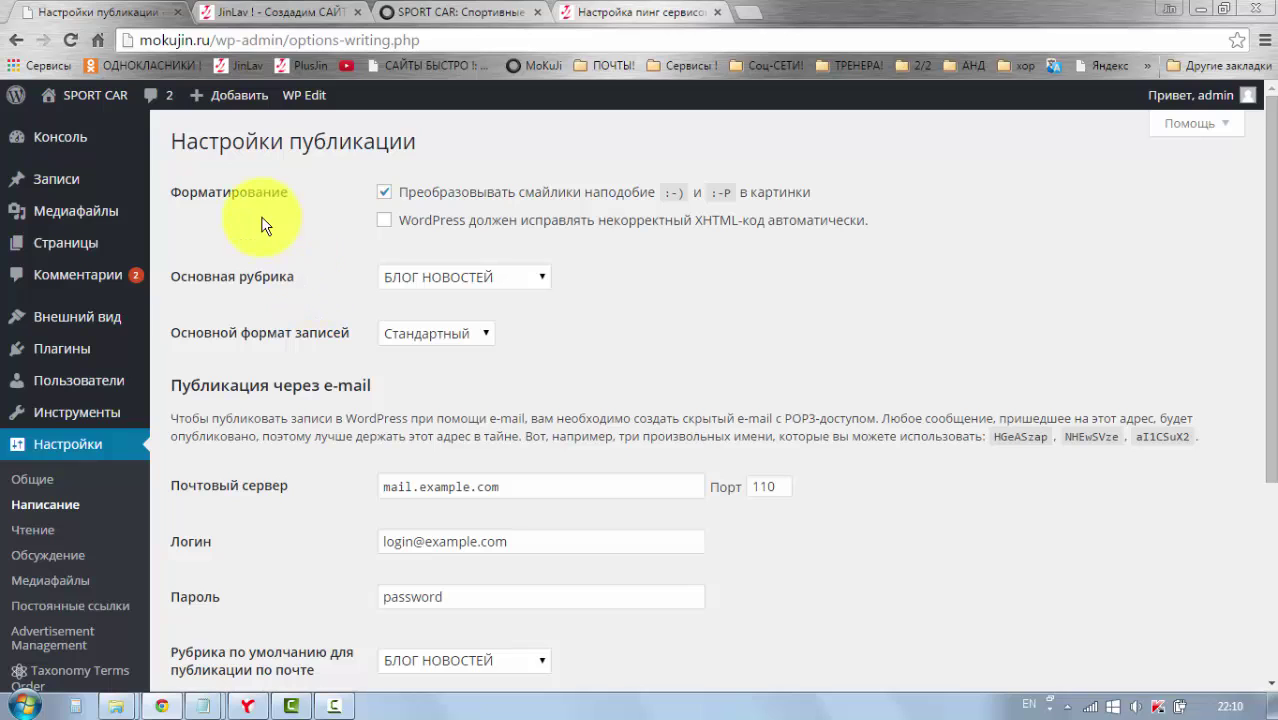
scroll(270, 280, "down", 3)
scroll(271, 308, "up", 3)
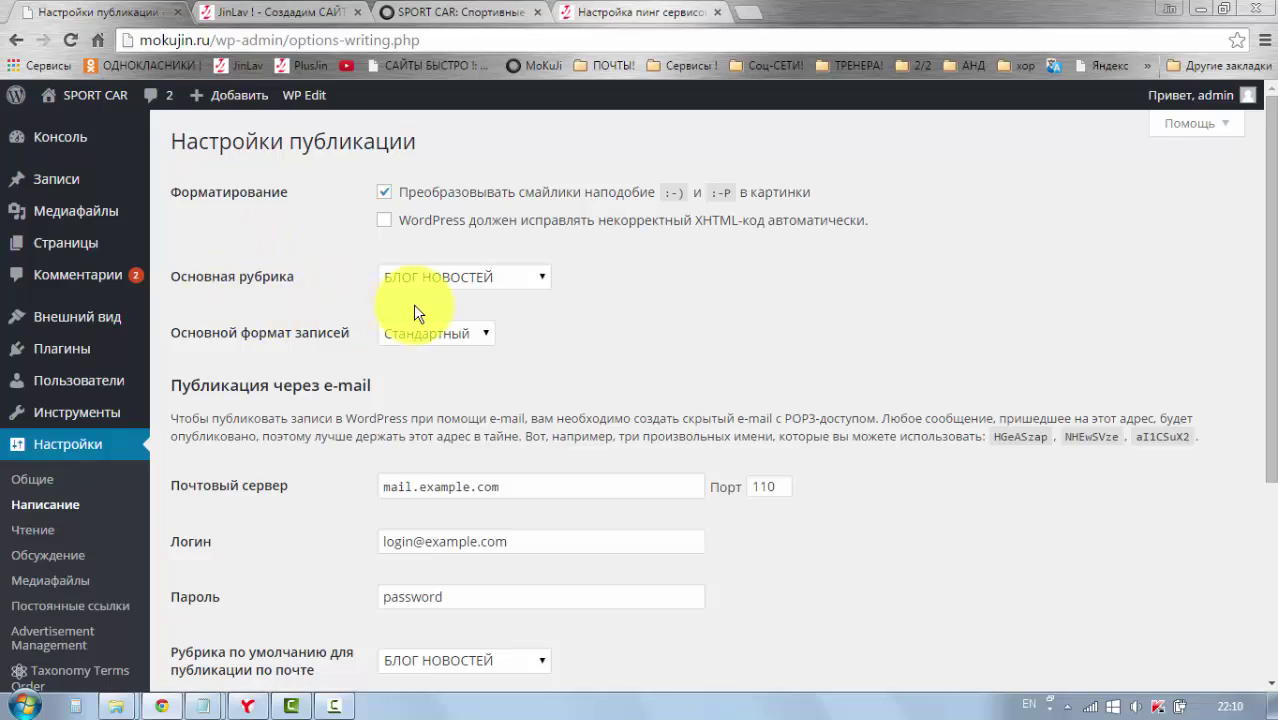
left_click(541, 278)
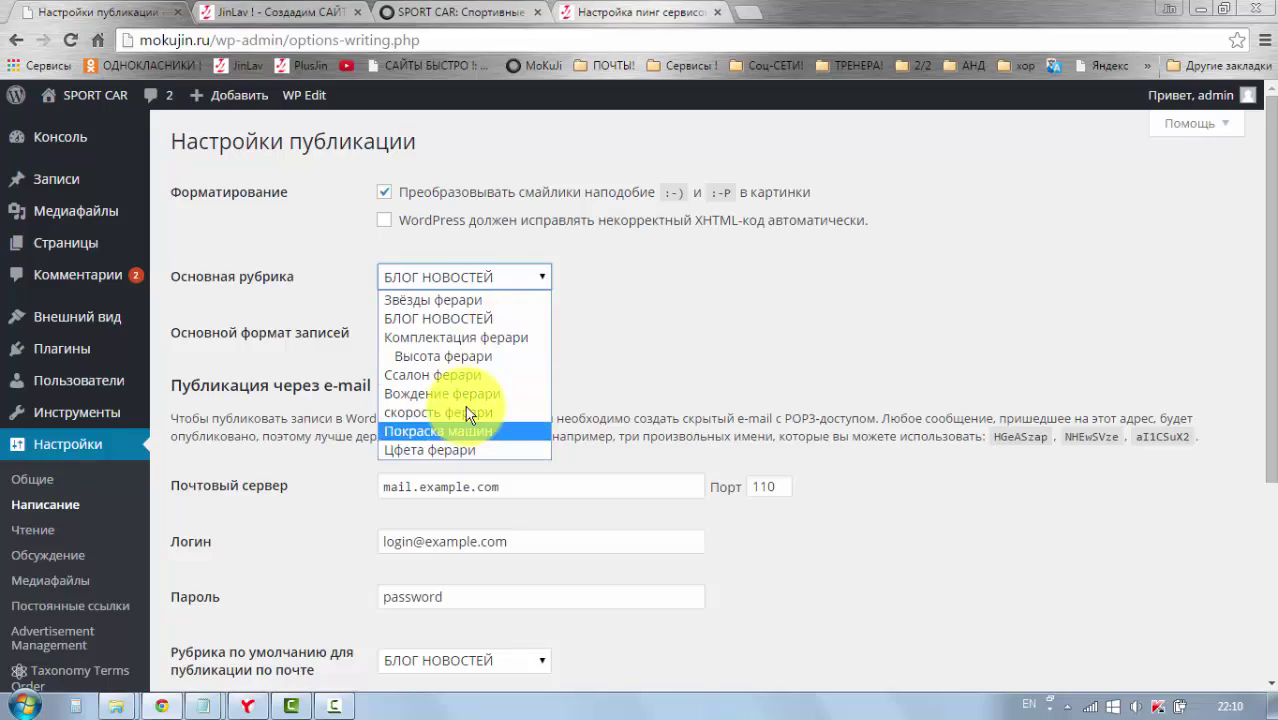
left_click(478, 319)
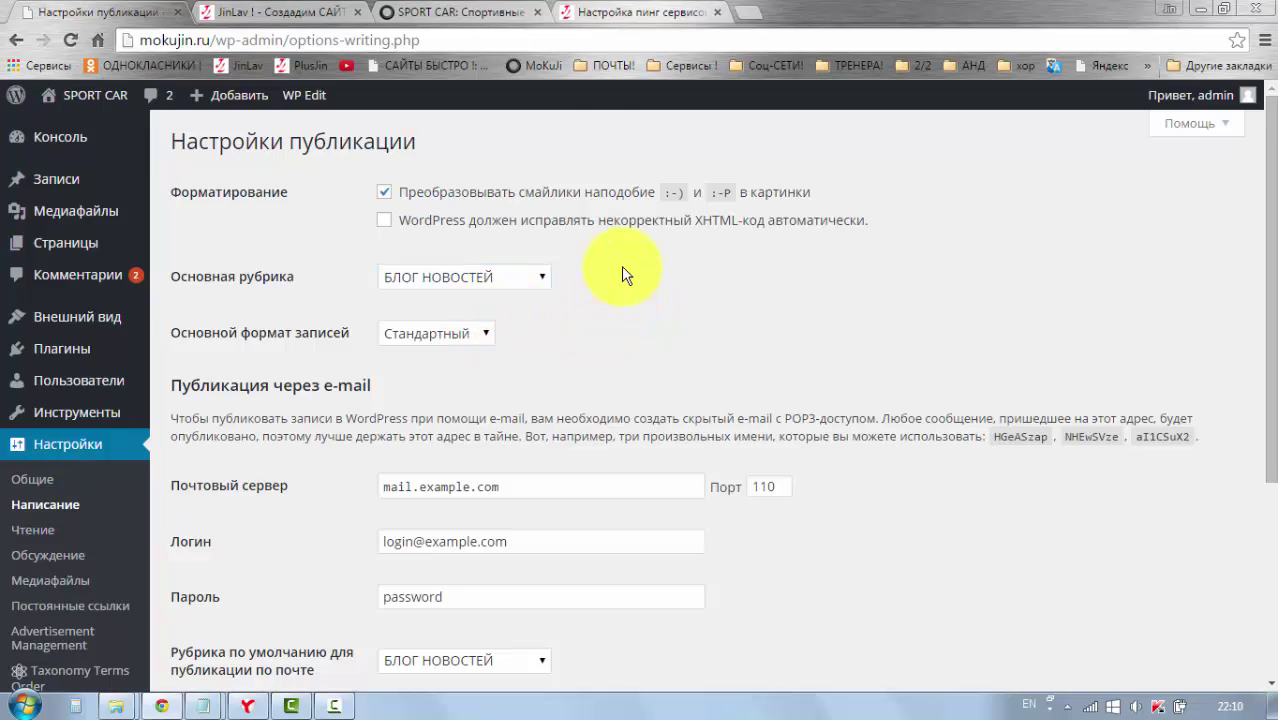
left_click(453, 17)
Step: Load the SPORT CAR theme Customizer via Настроить, then switch back to the Writing settings tab
mouse_move(90, 95)
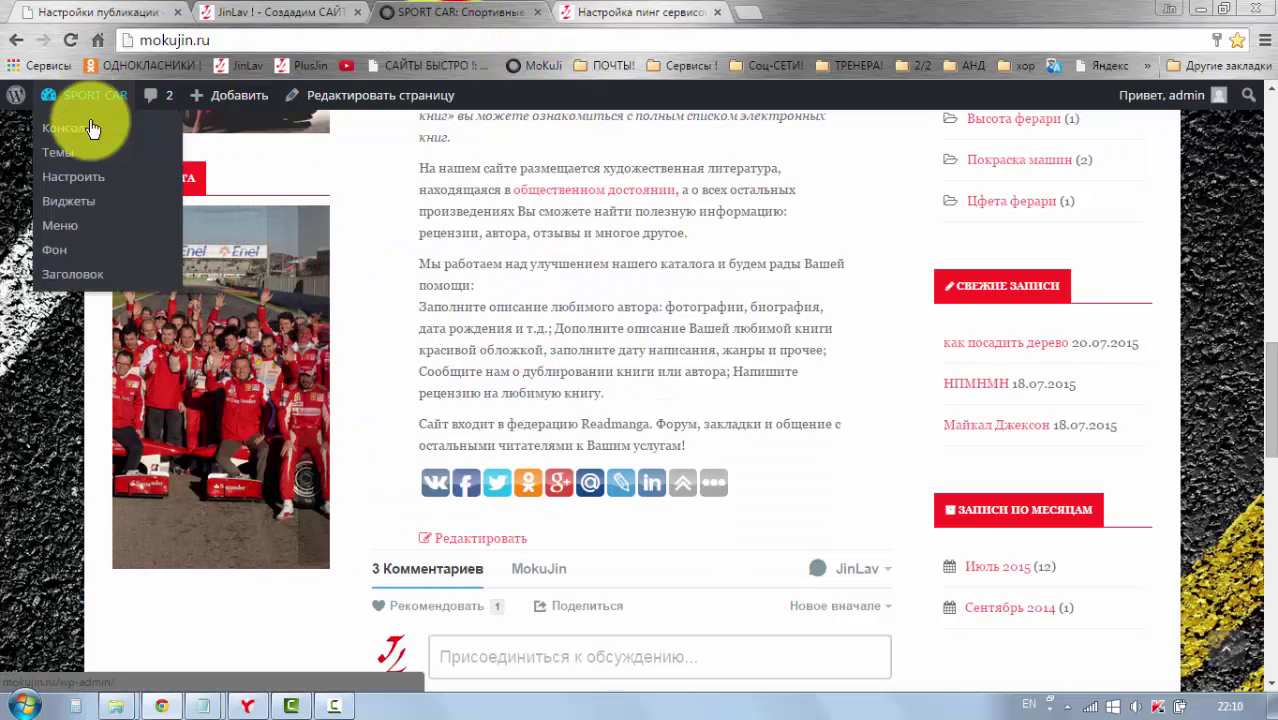
left_click(88, 178)
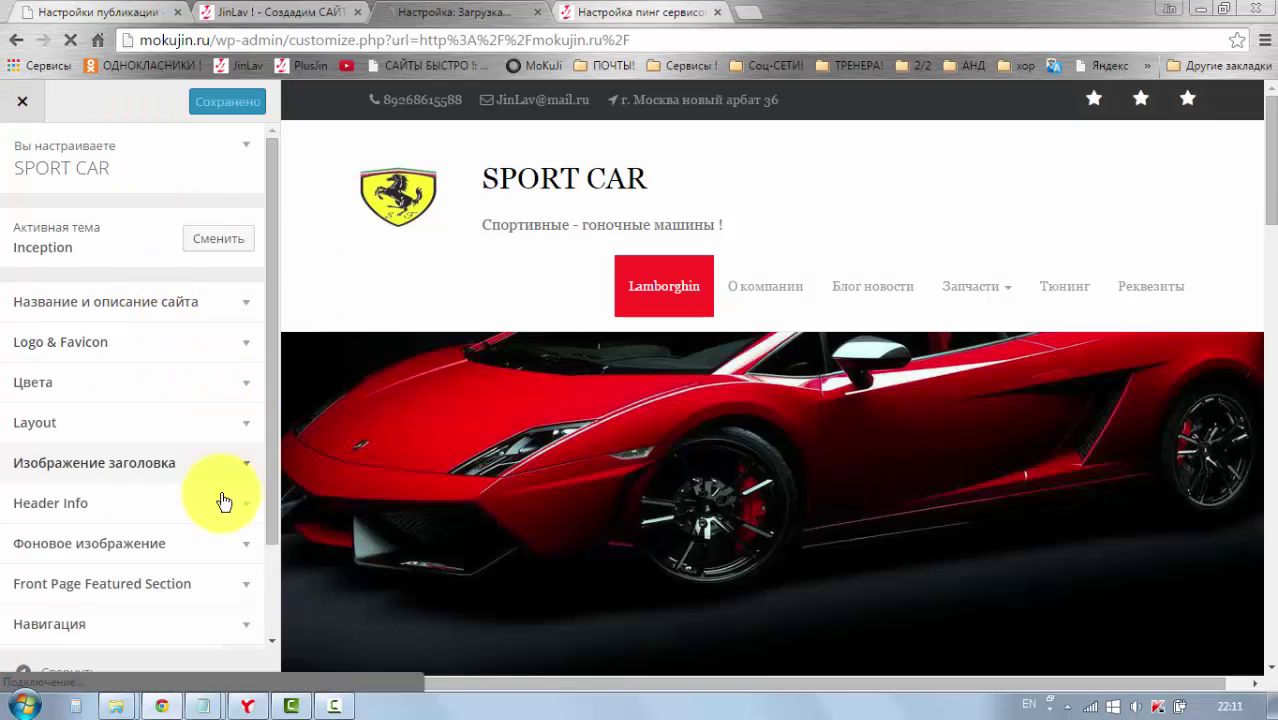
scroll(270, 520, "down", 2)
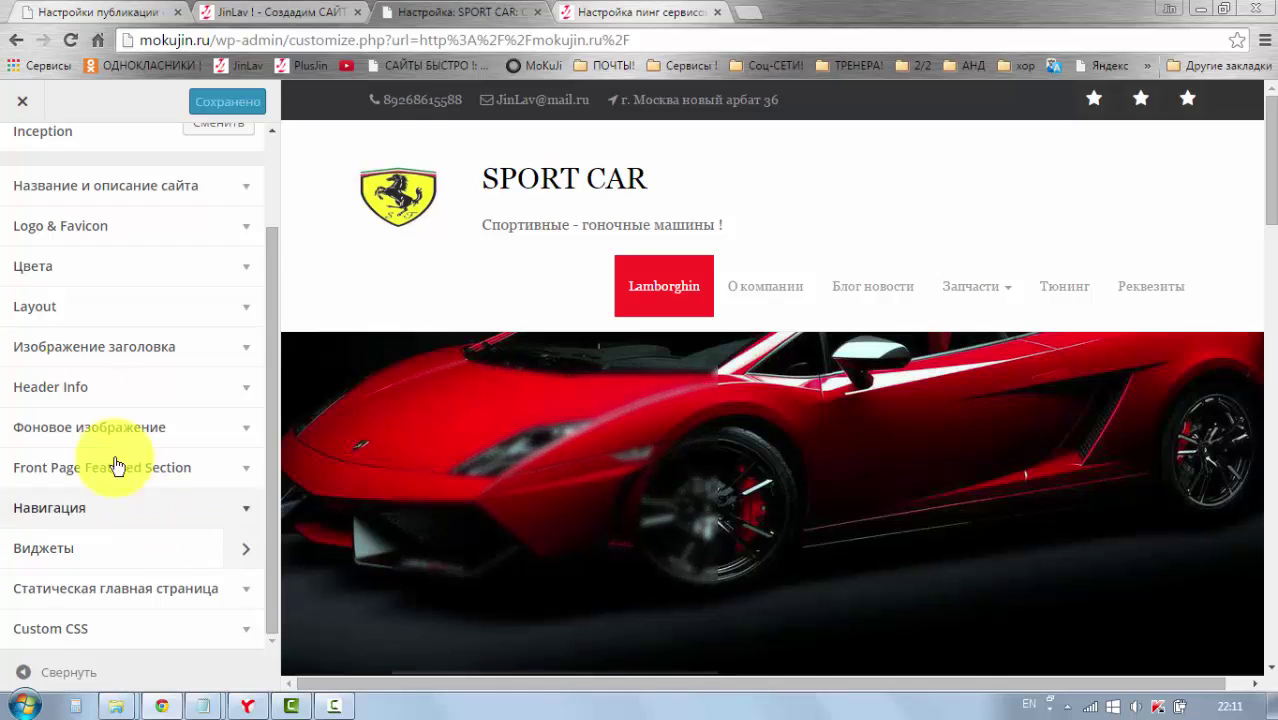
left_click(88, 12)
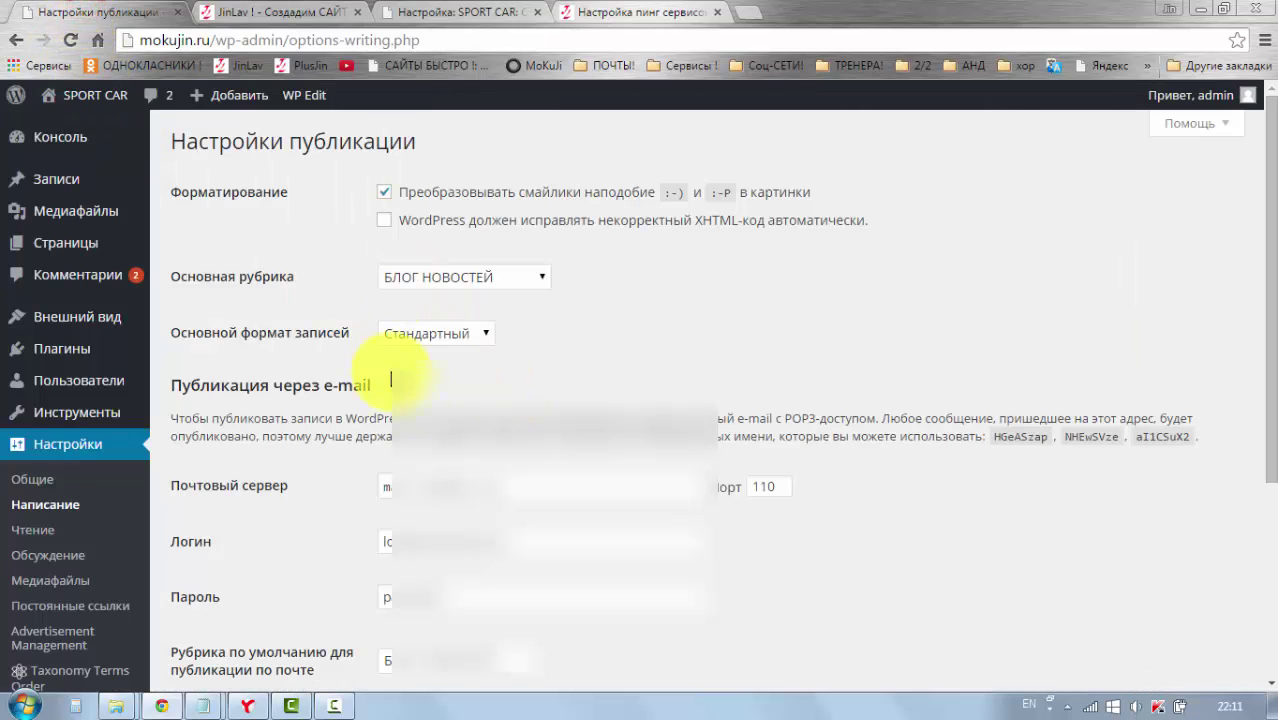
Step: Scroll down the Writing settings and go to Настройки > Чтение
scroll(400, 265, "down", 1)
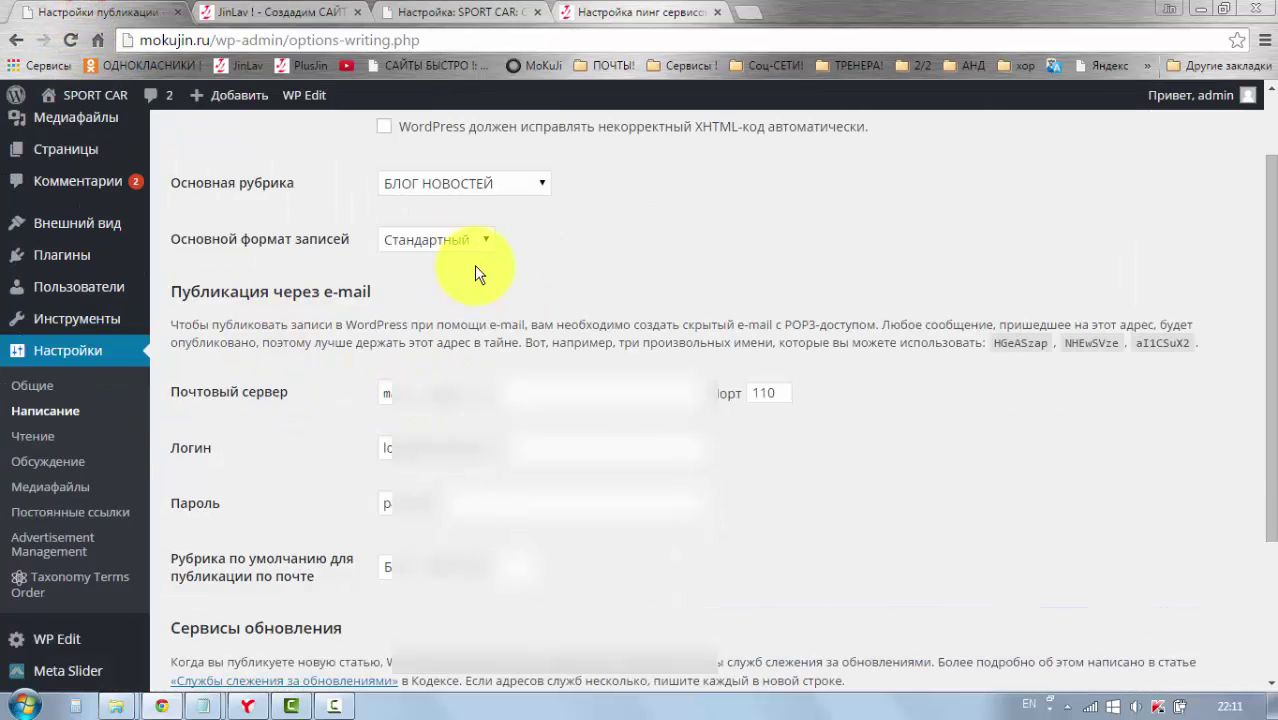
scroll(333, 285, "down", 1)
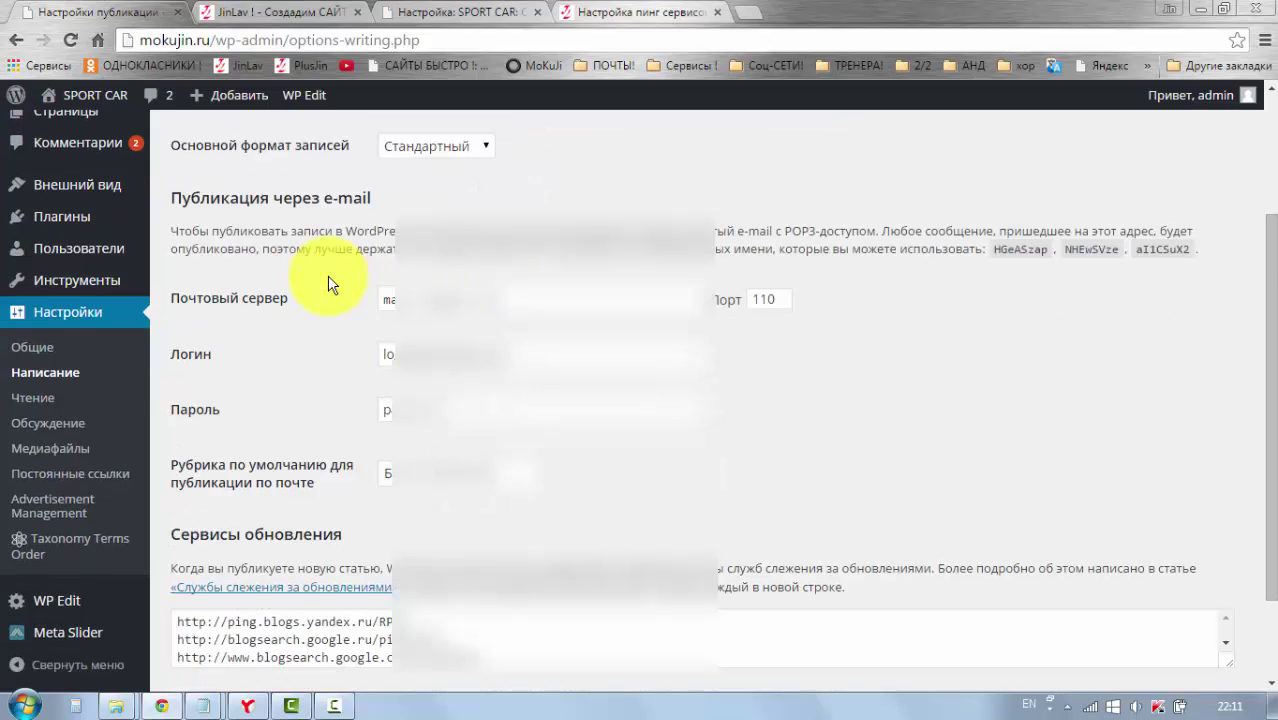
scroll(318, 295, "down", 1)
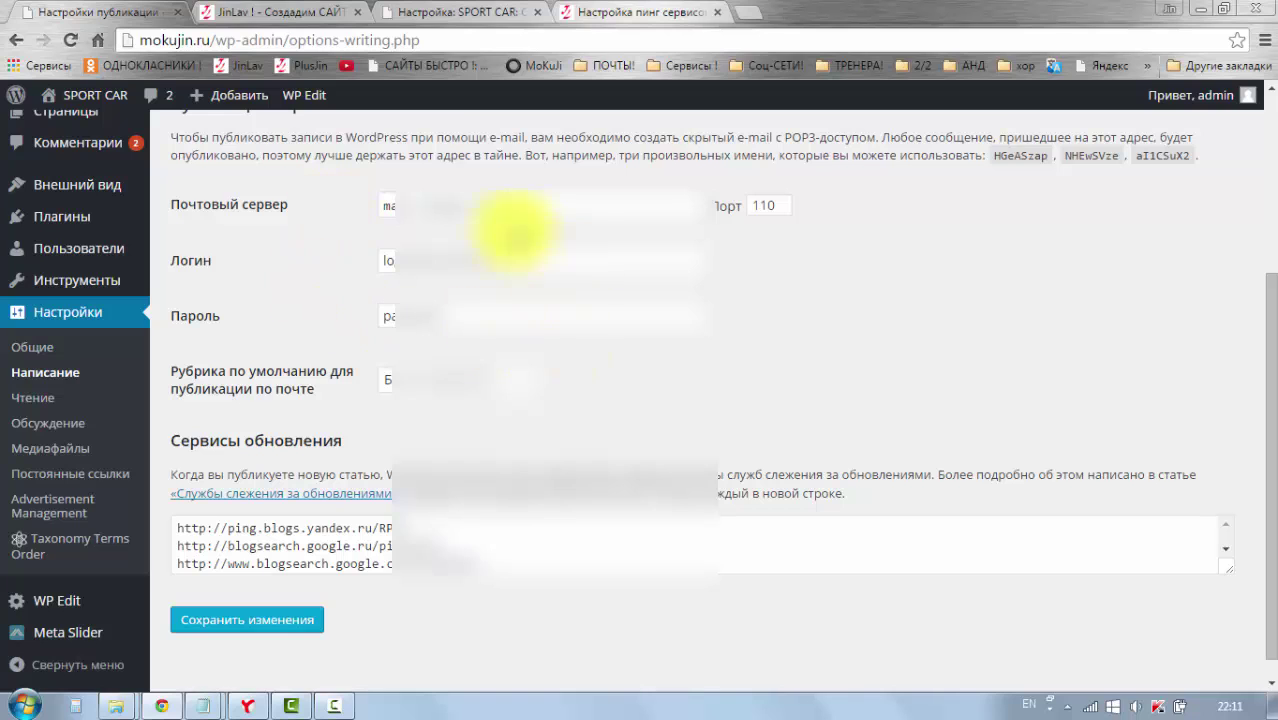
scroll(232, 263, "down", 1)
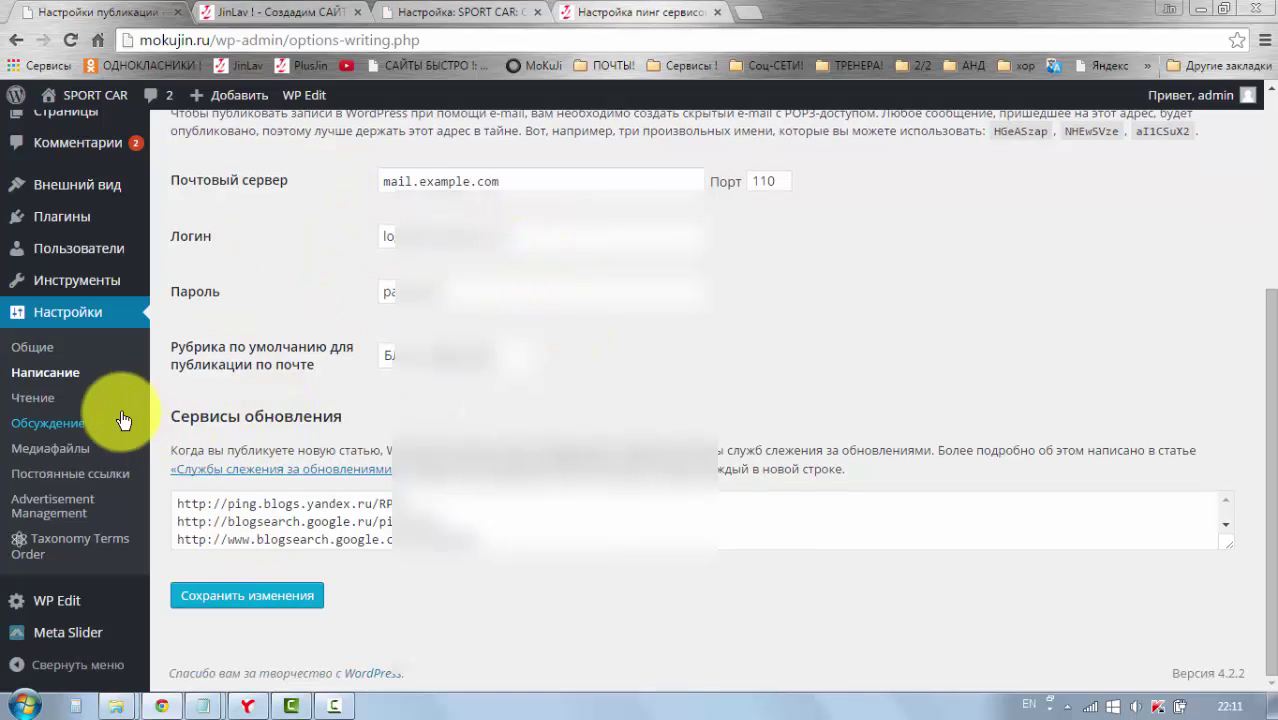
left_click(40, 400)
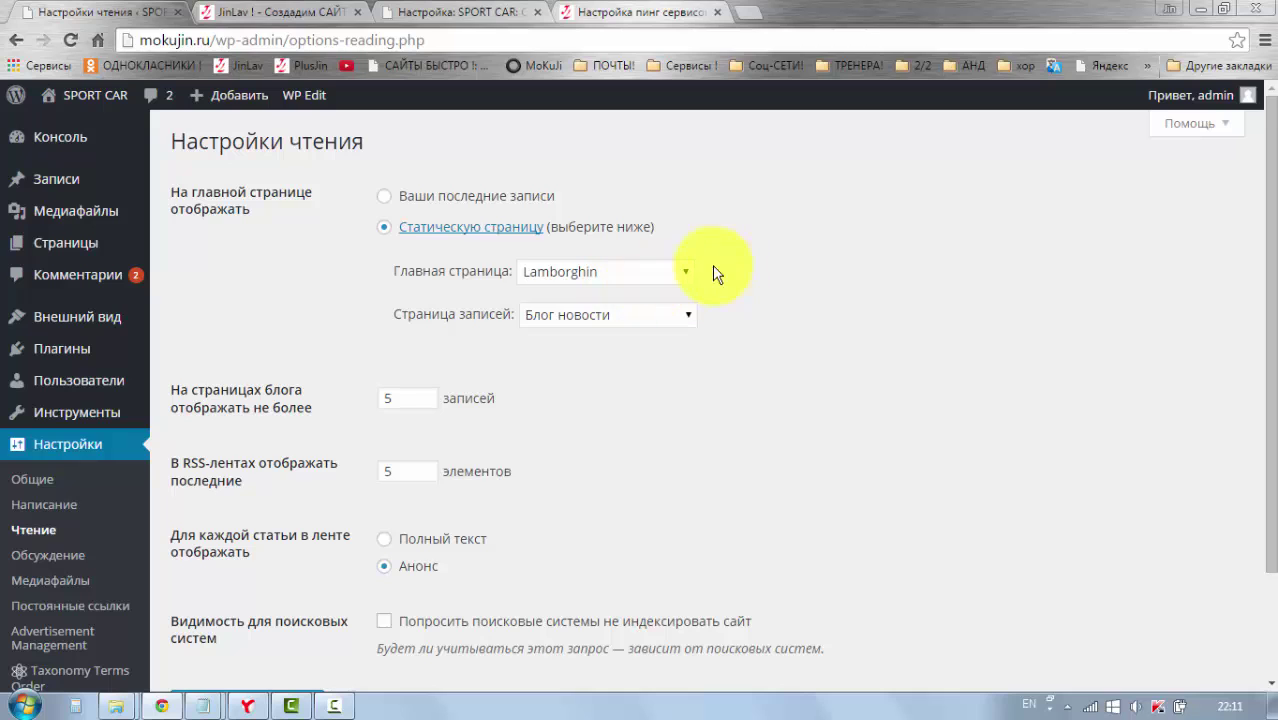
Step: Check the Lamborghin front page choice and view the live SPORT CAR site in a new tab
left_click(683, 276)
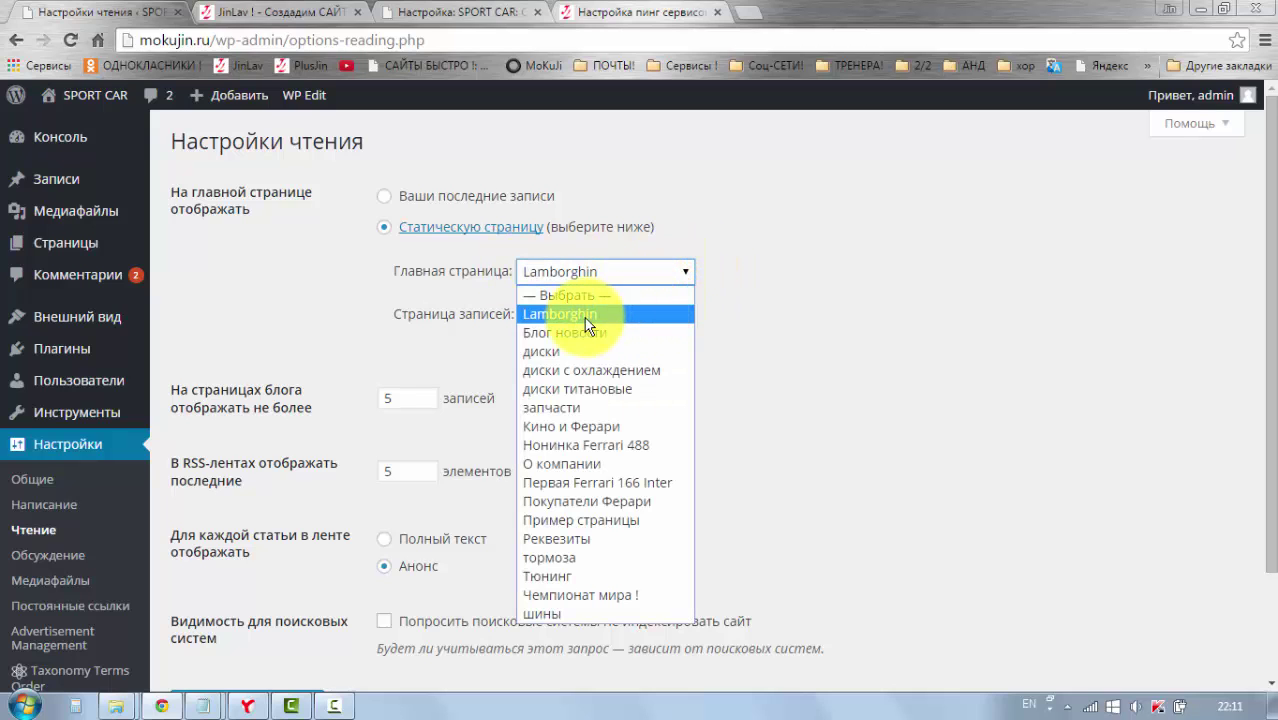
left_click(748, 12)
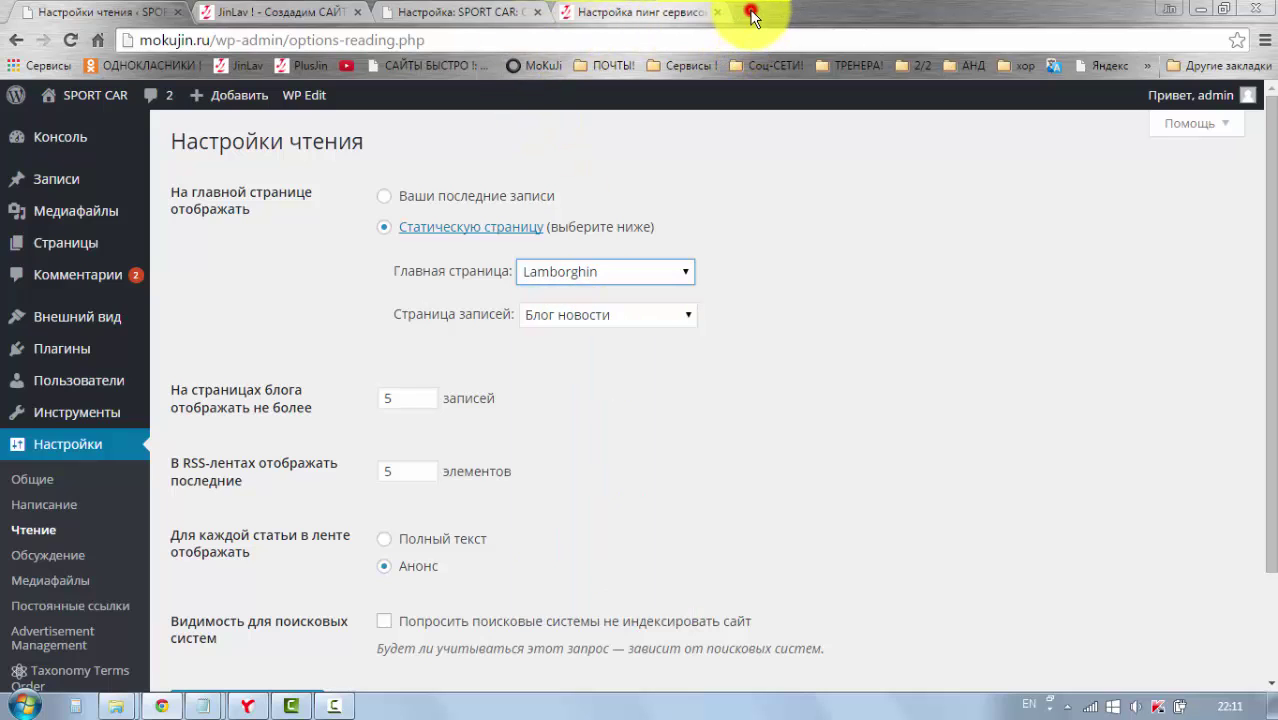
left_click(533, 65)
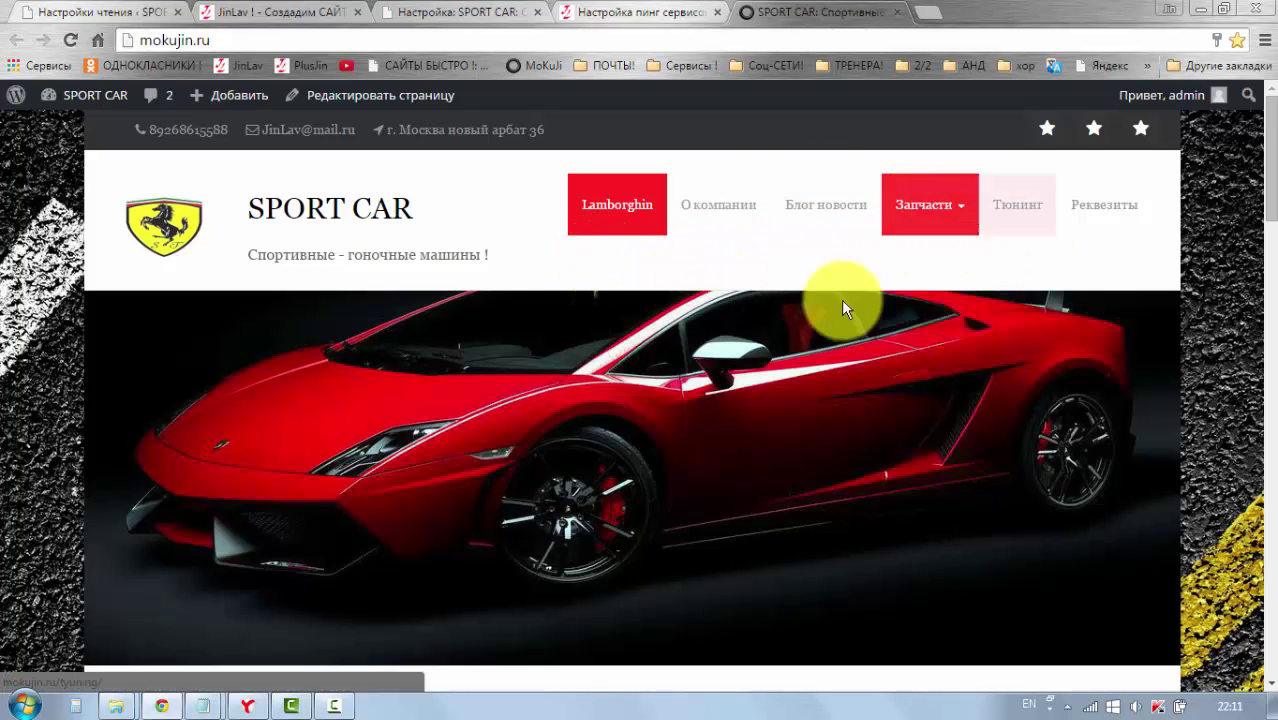
scroll(409, 431, "down", 5)
scroll(409, 431, "down", 2)
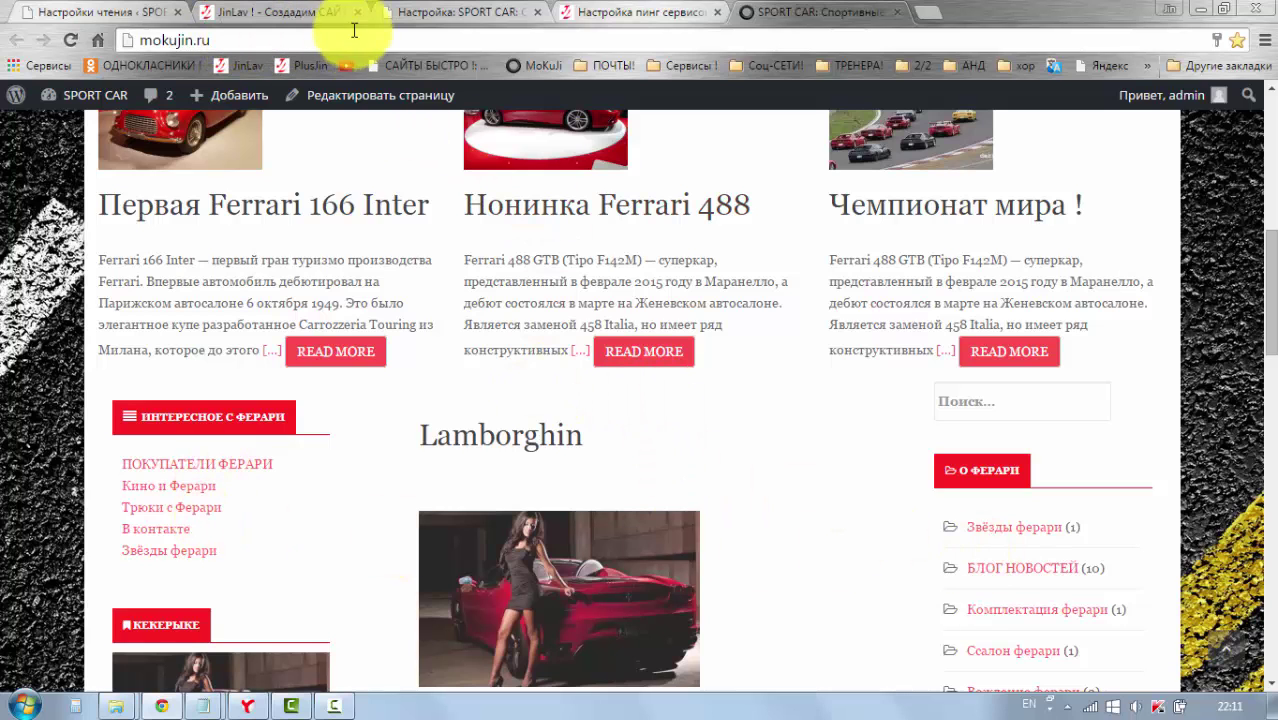
left_click(412, 18)
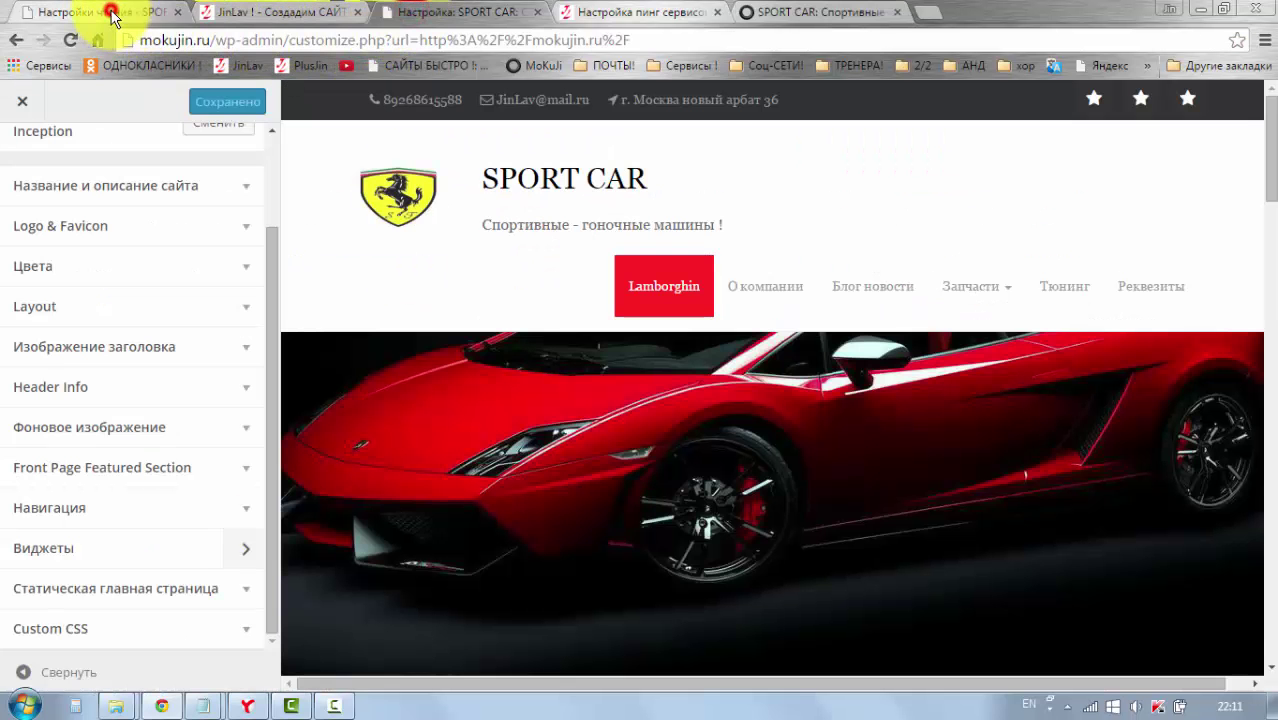
left_click(108, 14)
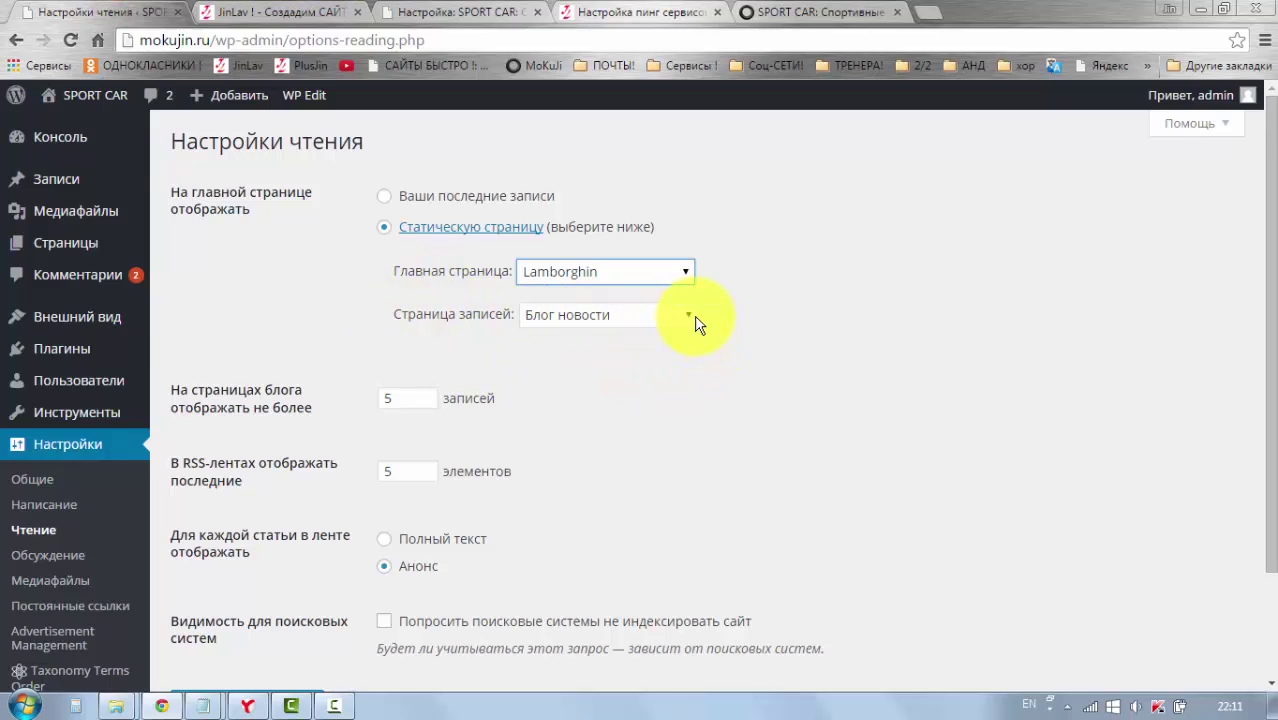
Step: Keep Блог новости as the posts page with 5 posts per page, then open Настройки > Обсуждение
scroll(699, 320, "down", 1)
left_click(688, 230)
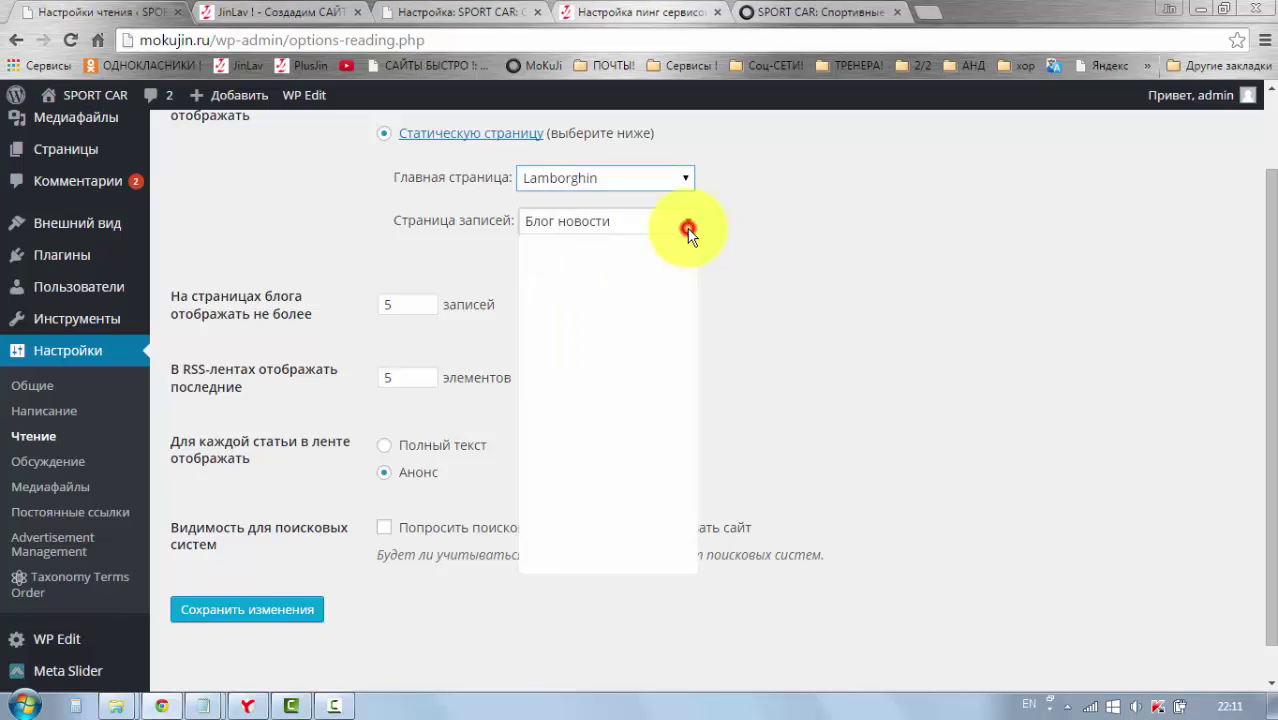
left_click(689, 228)
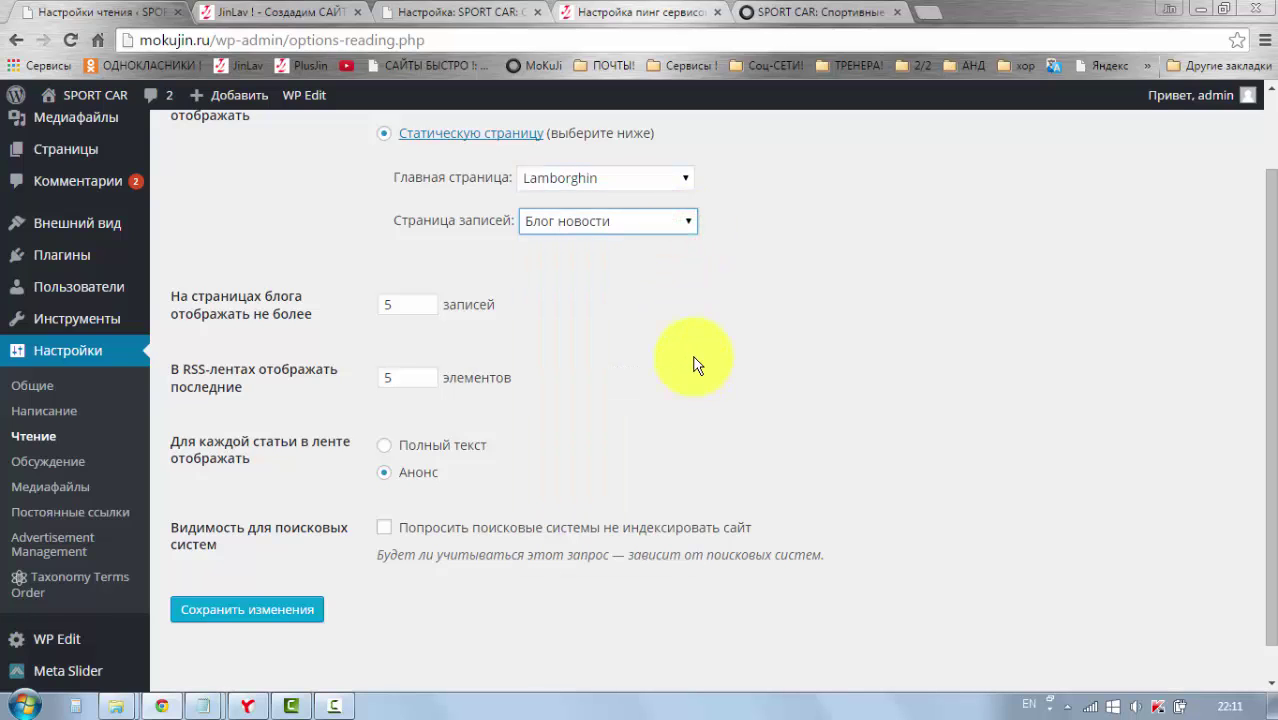
scroll(698, 366, "down", 1)
left_click(412, 266)
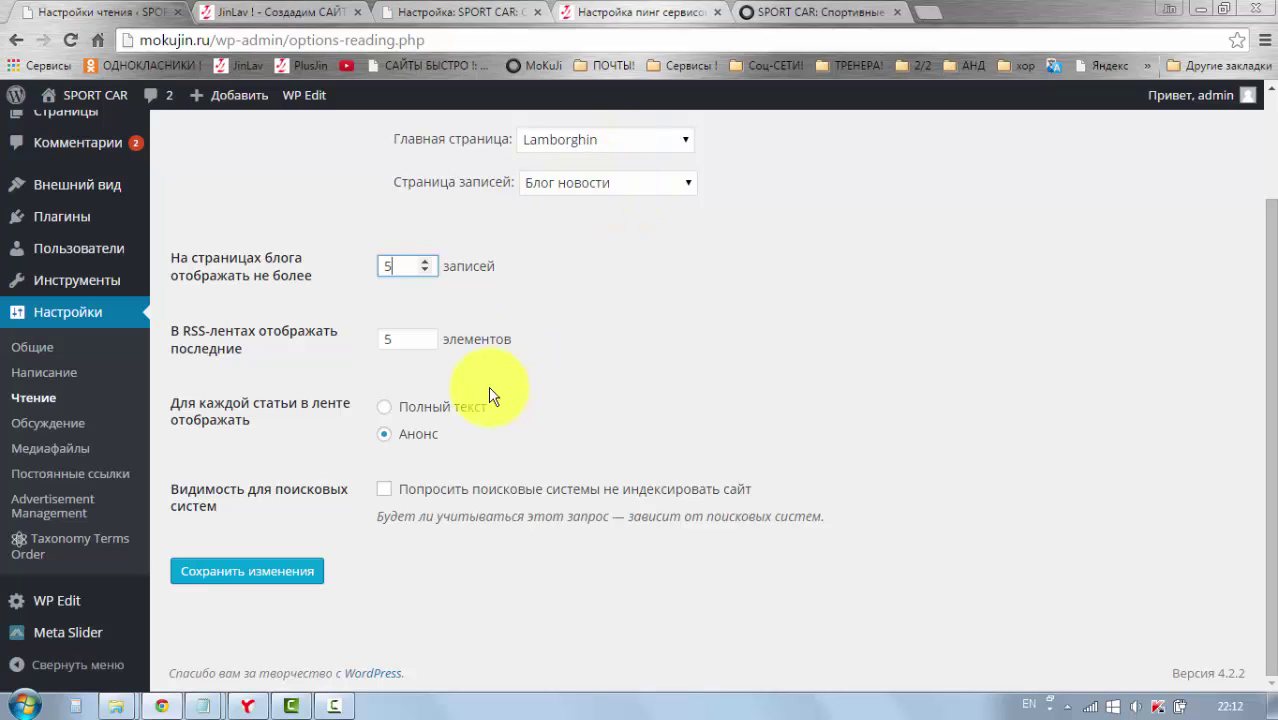
left_click(376, 314)
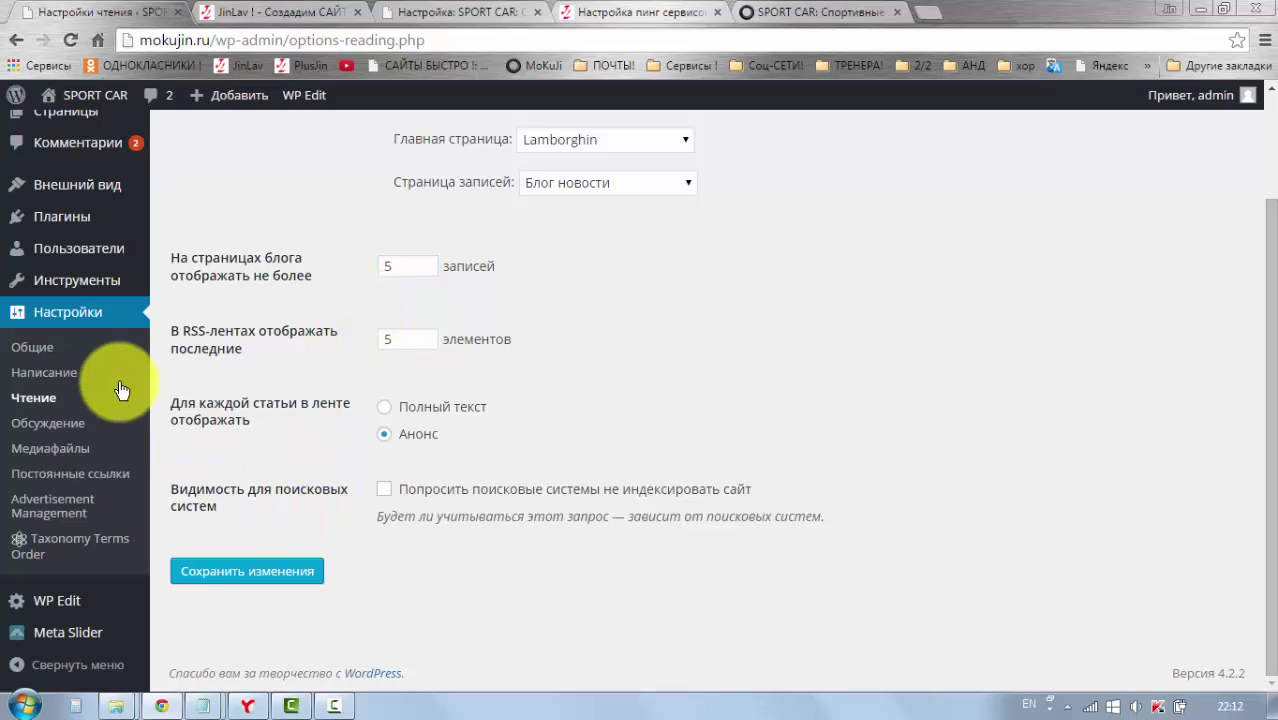
left_click(71, 425)
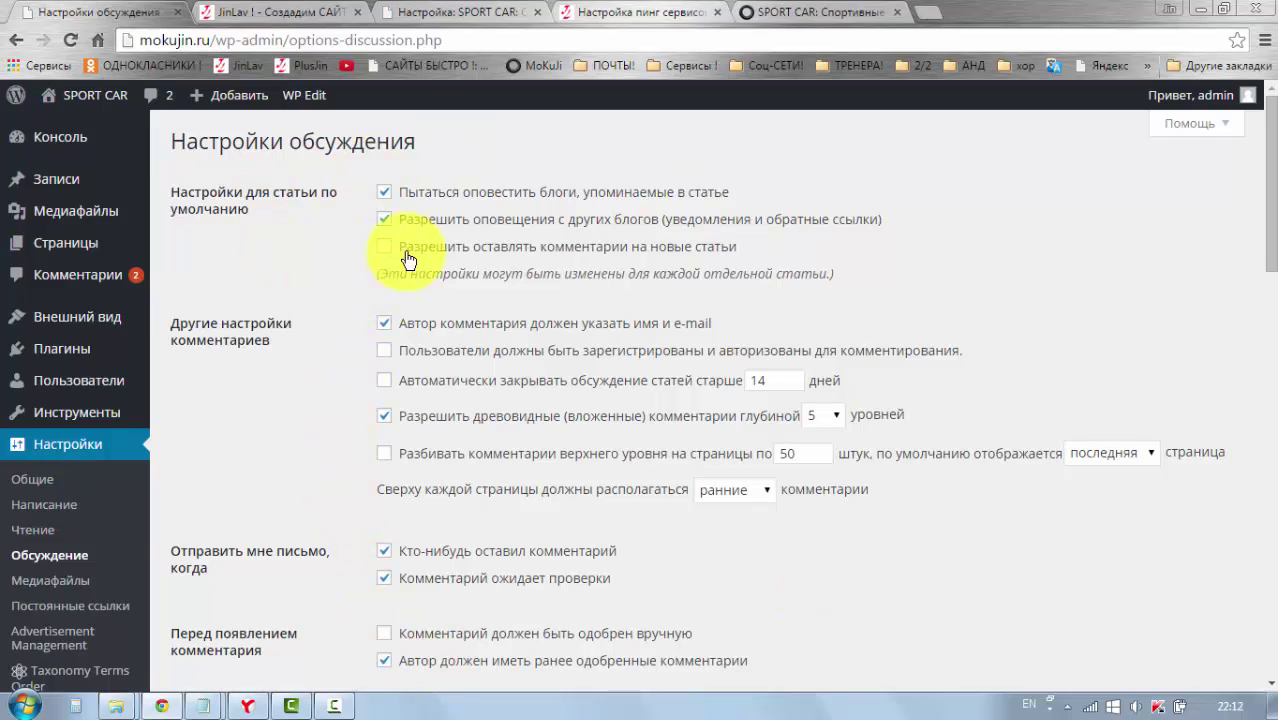
Step: Scroll through the comment and moderation options, then go to Настройки > Медиафайлы
scroll(475, 485, "down", 2)
scroll(510, 510, "up", 2)
scroll(300, 370, "down", 4)
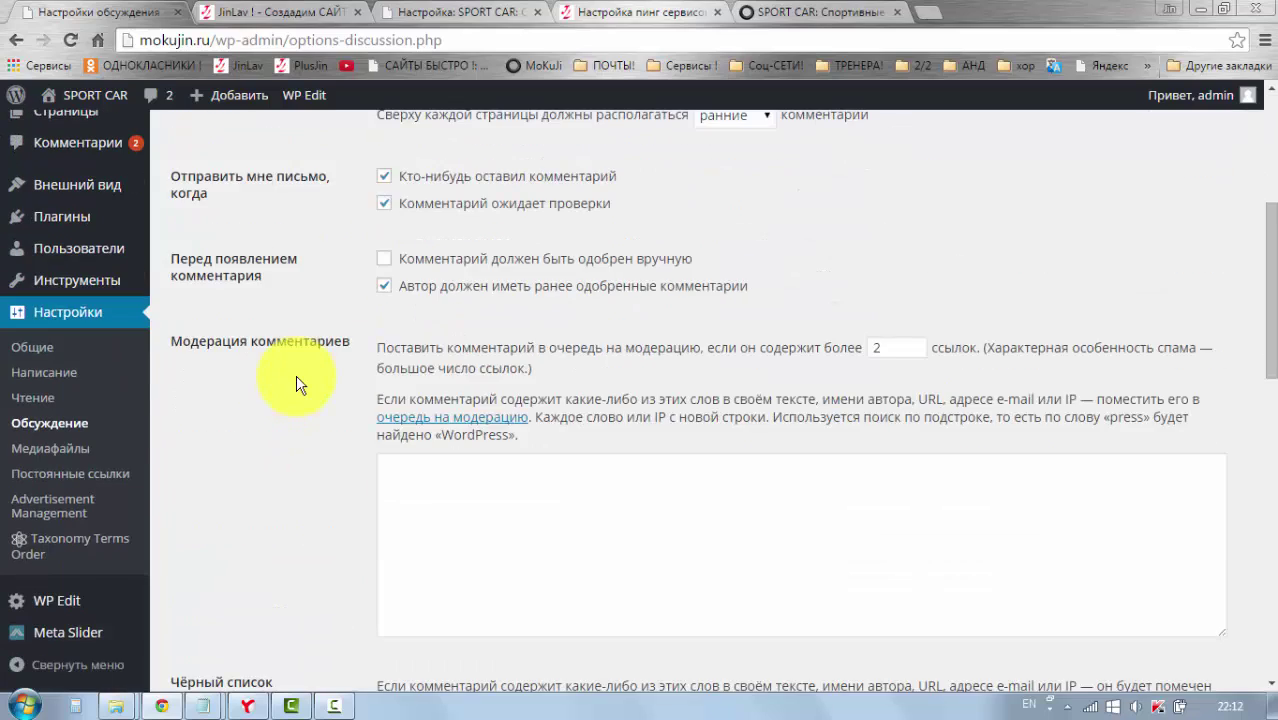
scroll(300, 384, "up", 4)
scroll(300, 380, "down", 2)
scroll(305, 377, "up", 2)
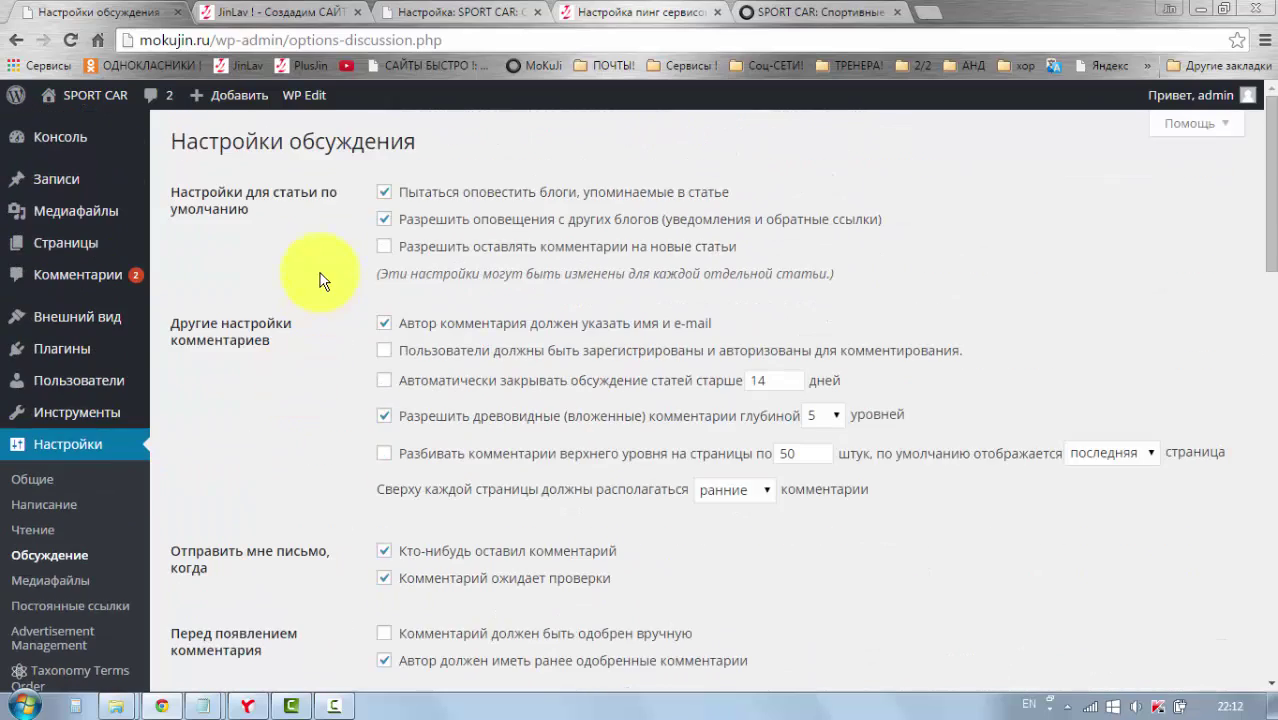
scroll(318, 385, "down", 2)
scroll(340, 332, "down", 1)
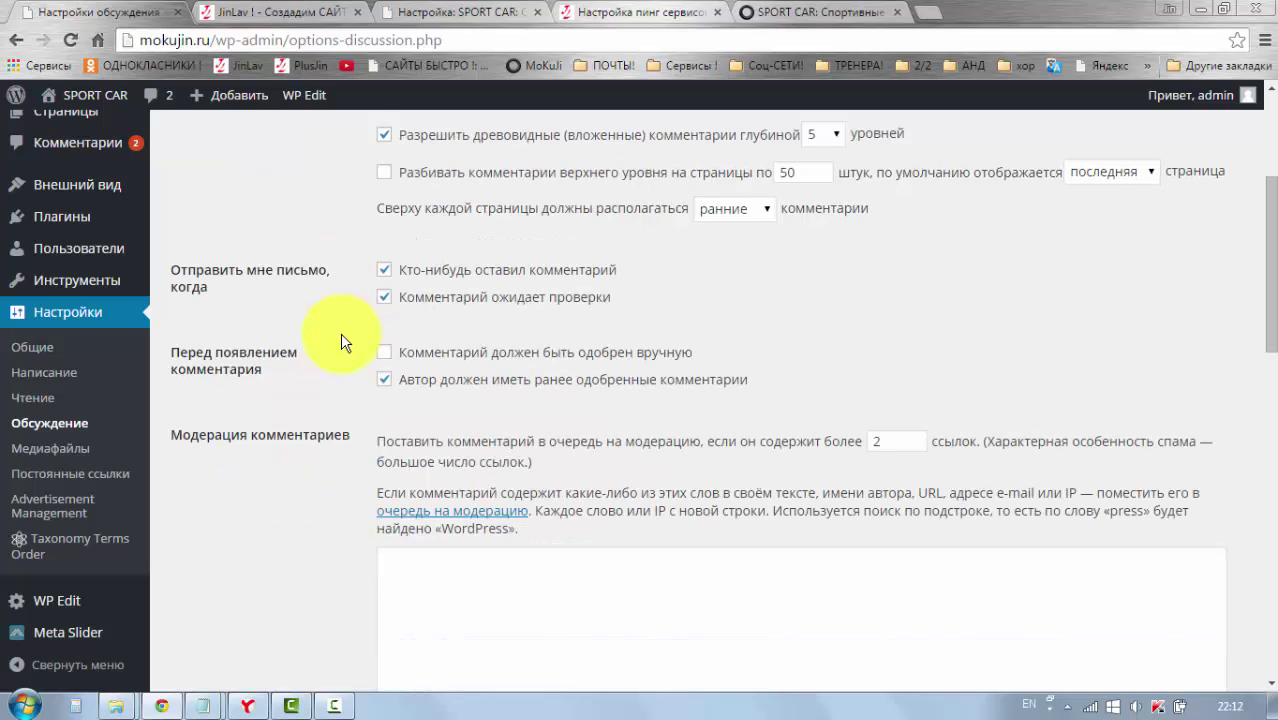
scroll(340, 332, "down", 1)
scroll(341, 338, "down", 1)
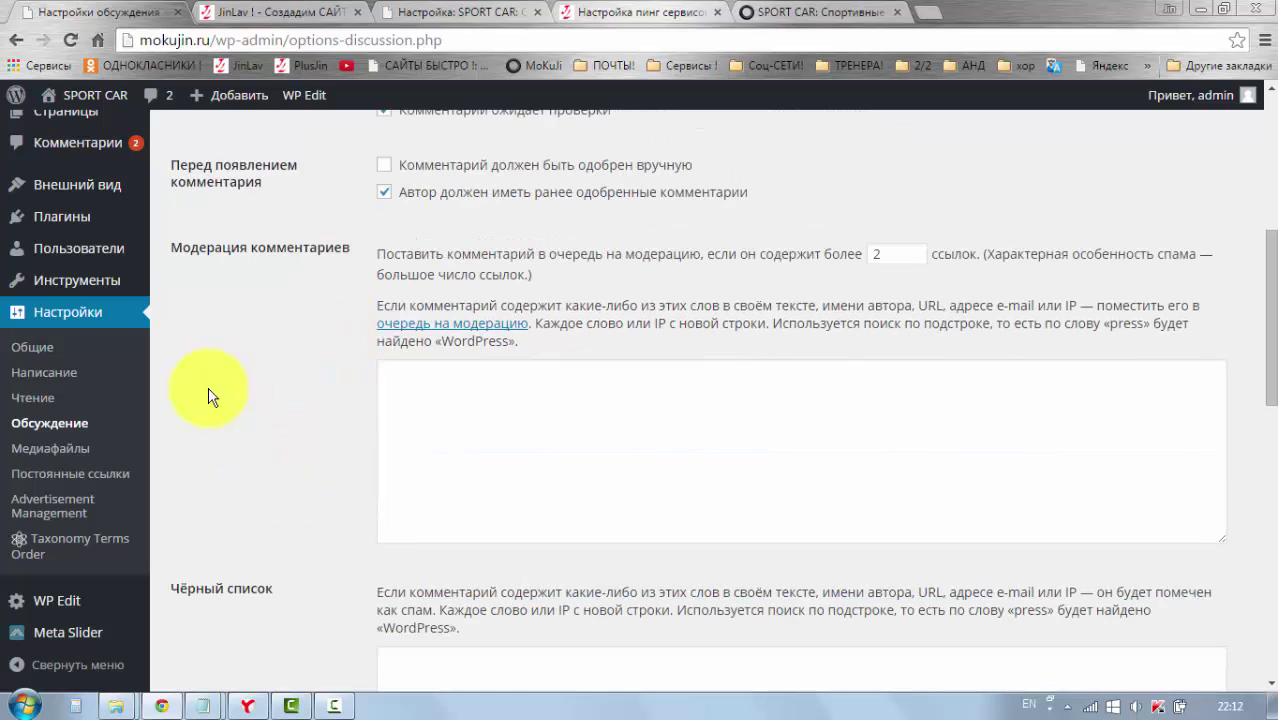
left_click(46, 448)
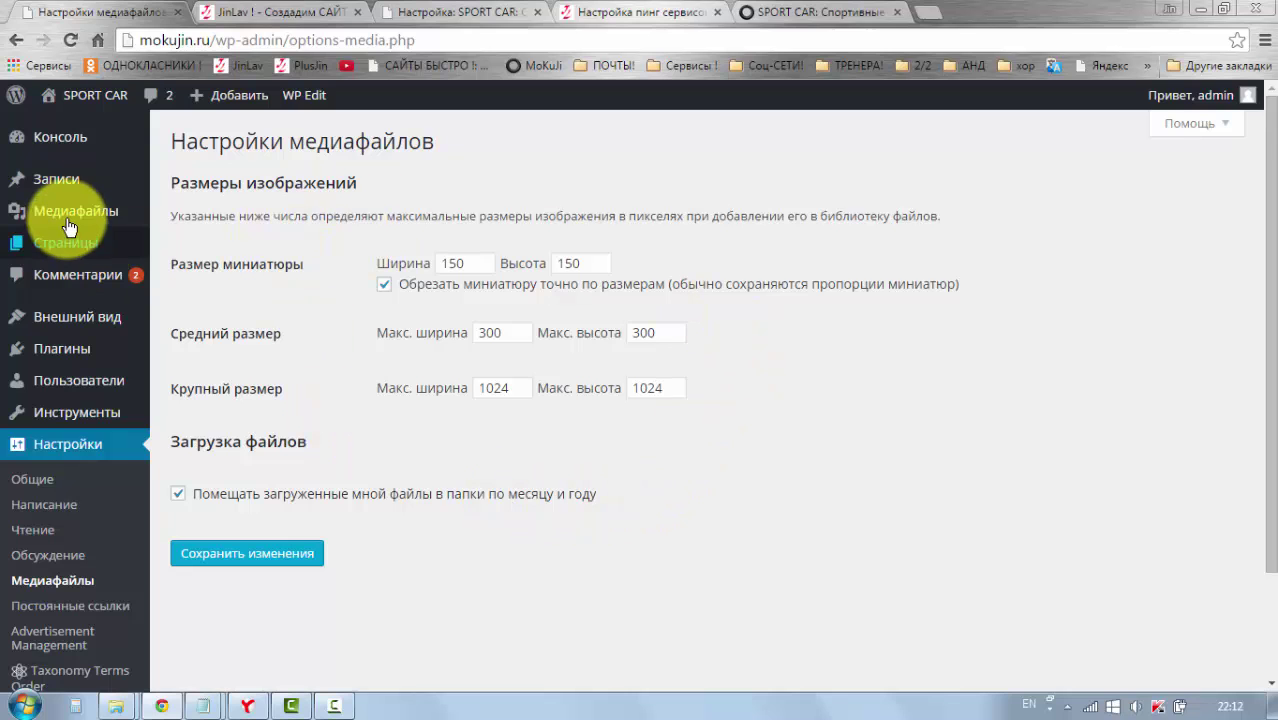
Step: Review the 150×150, 300×300 and 1024×1024 image sizes, then go to Настройки > Постоянные ссылки
mouse_move(114, 240)
mouse_move(75, 215)
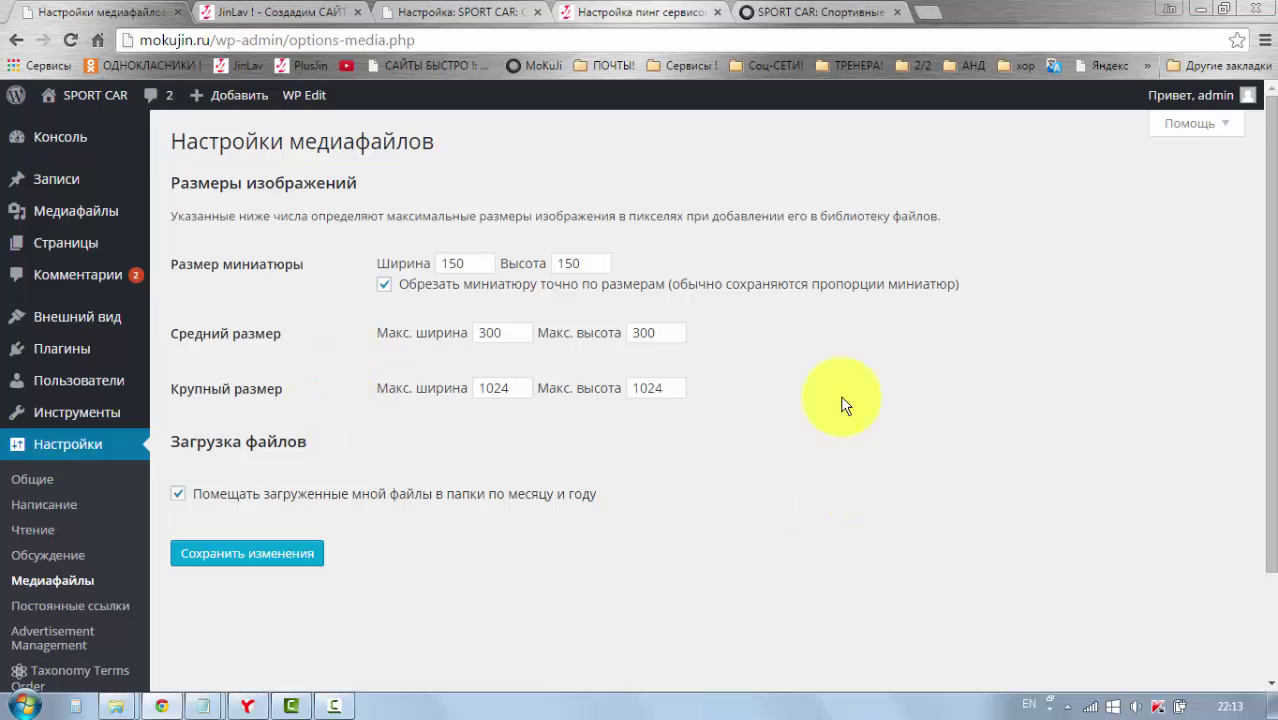
scroll(511, 496, "down", 1)
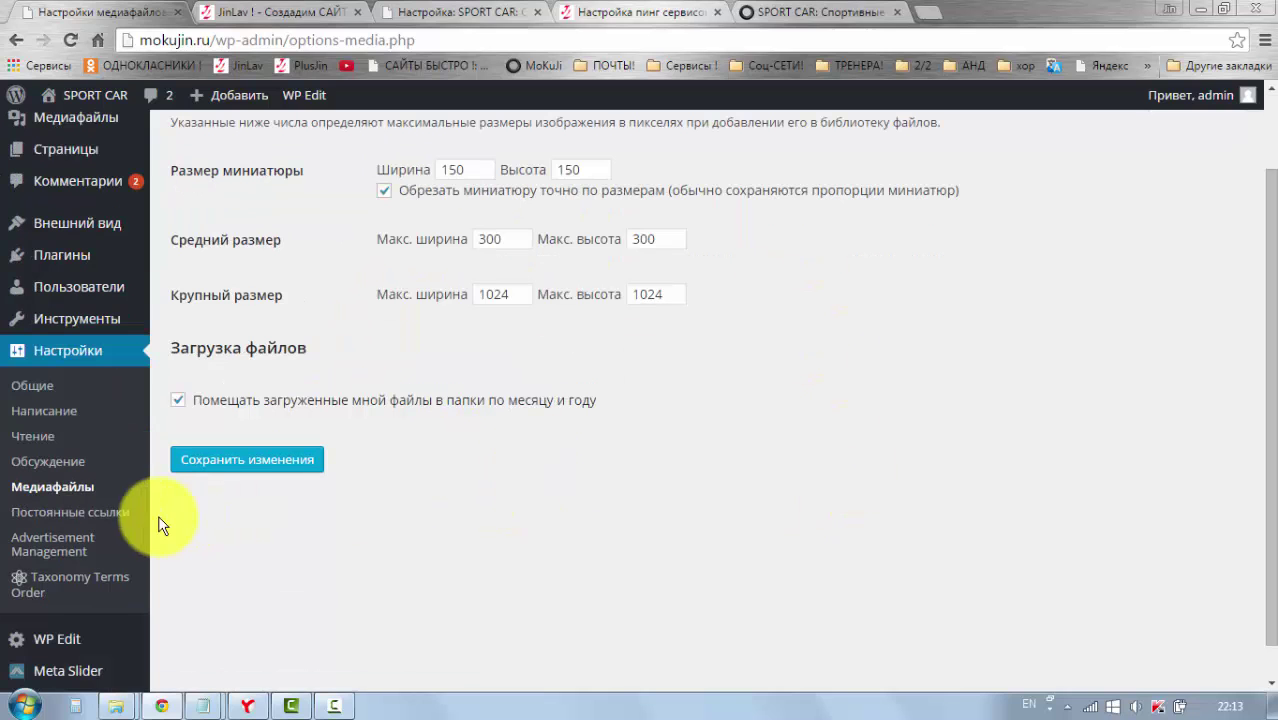
left_click(75, 513)
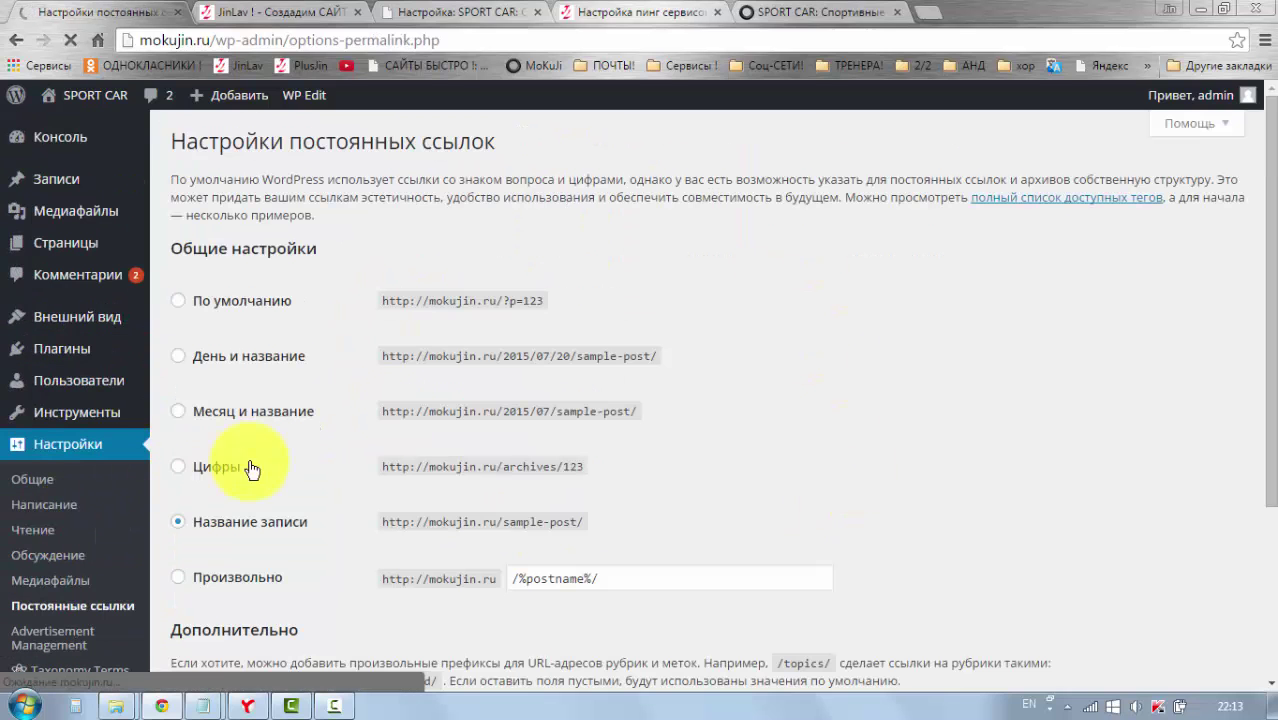
Step: Save permalinks with the Название записи (/%postname%/) structure, then return to the Консоль dashboard
scroll(322, 392, "down", 1)
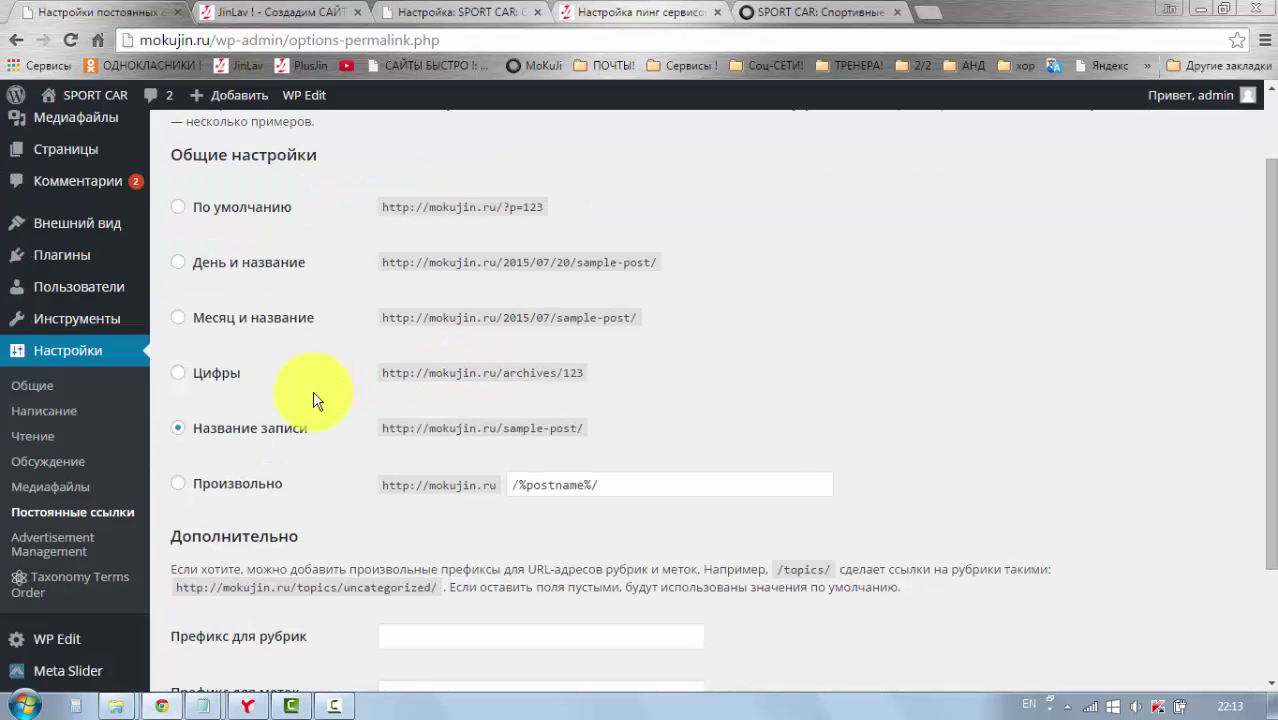
scroll(312, 394, "down", 1)
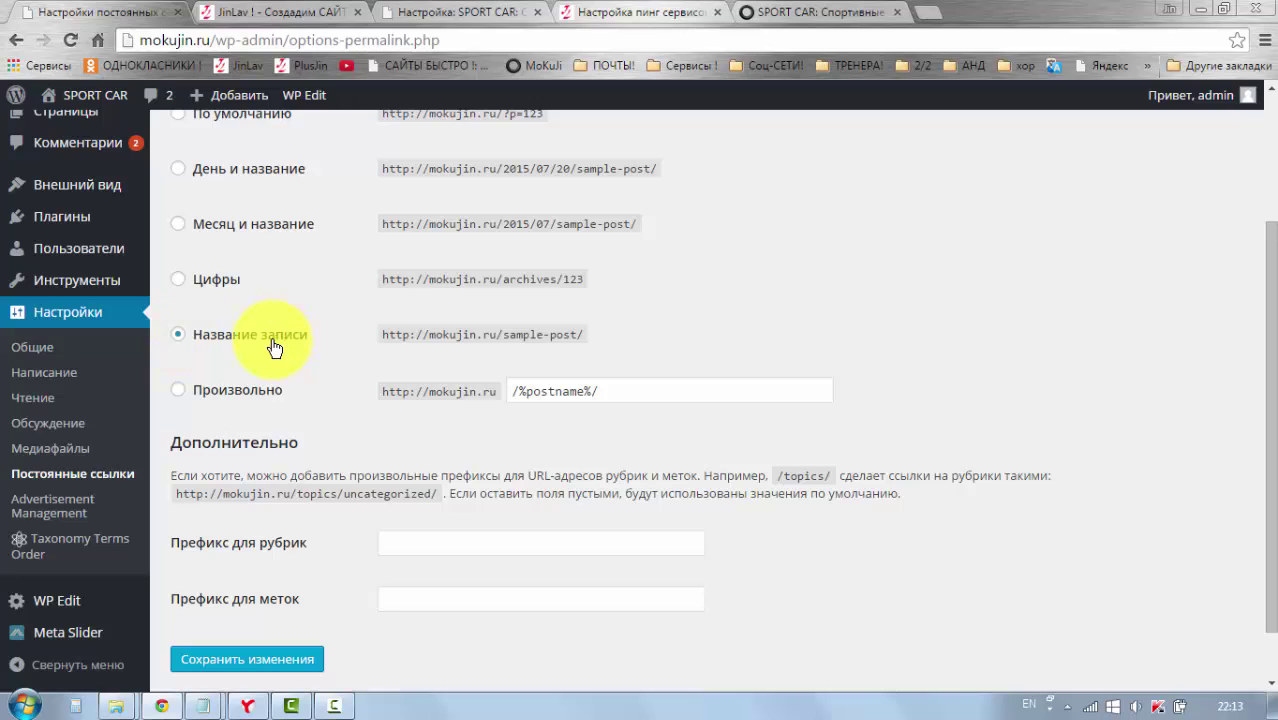
scroll(272, 347, "down", 2)
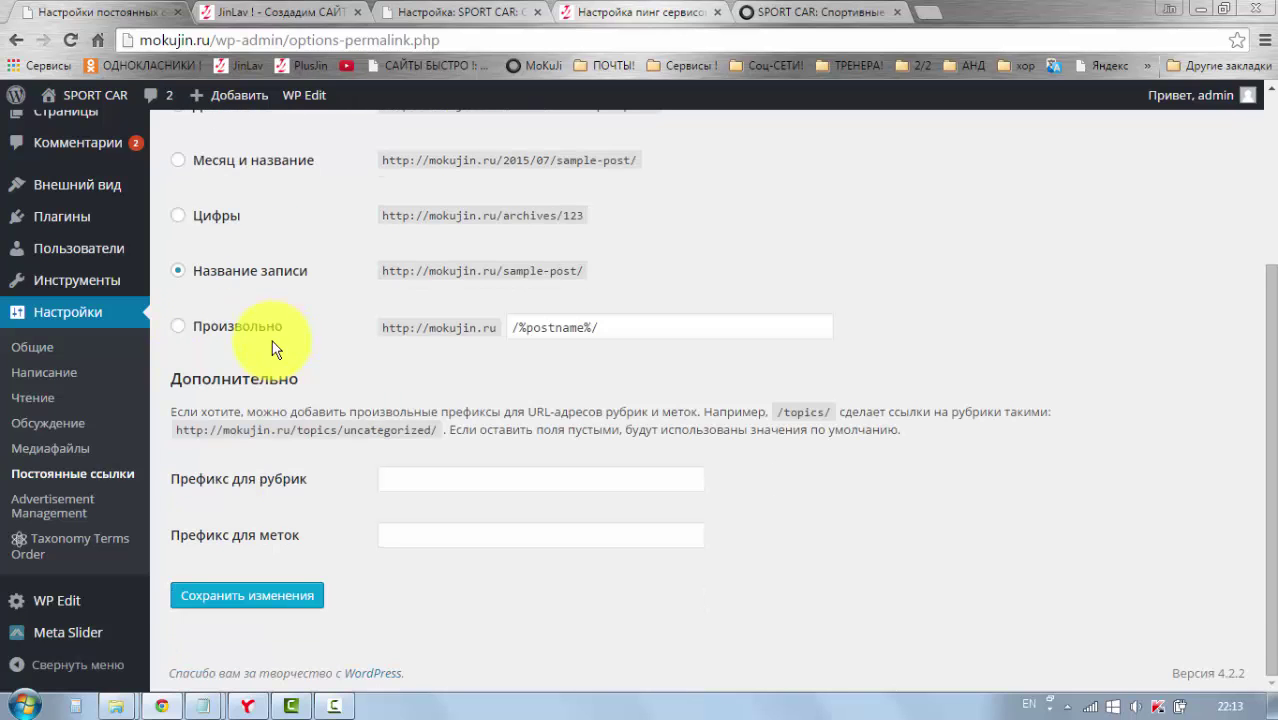
left_click(182, 595)
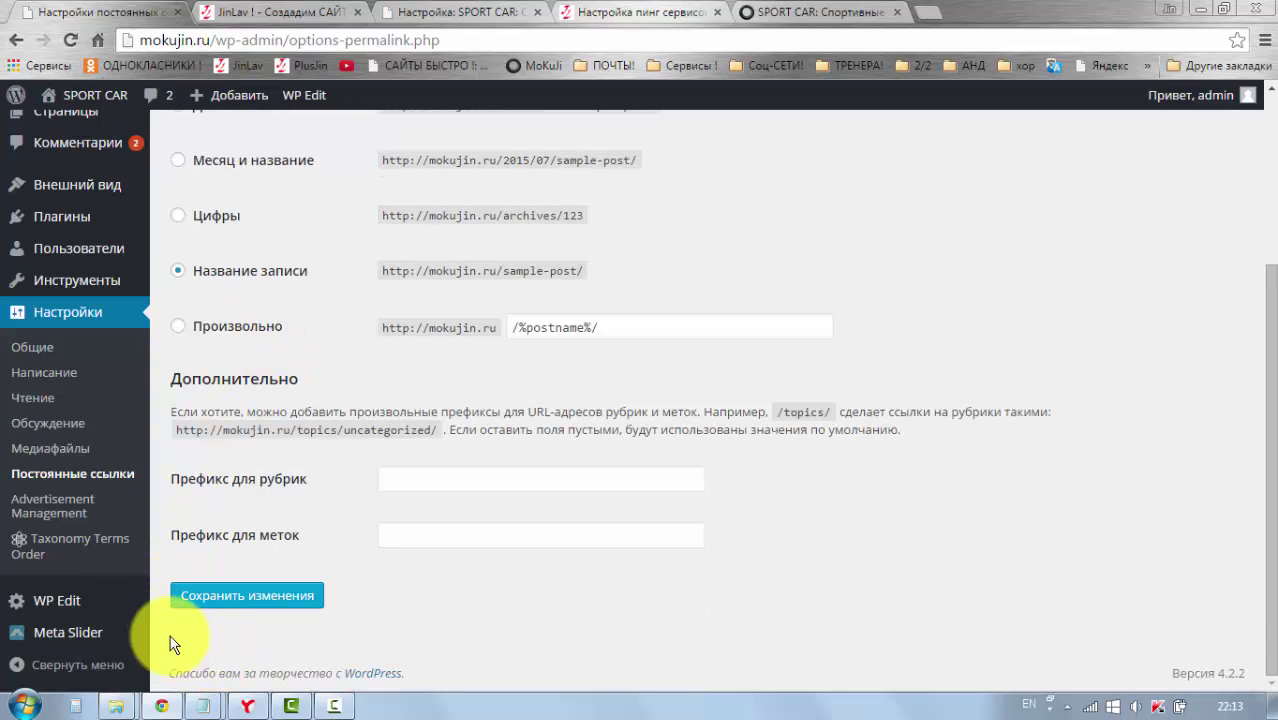
scroll(186, 617, "up", 3)
left_click(30, 130)
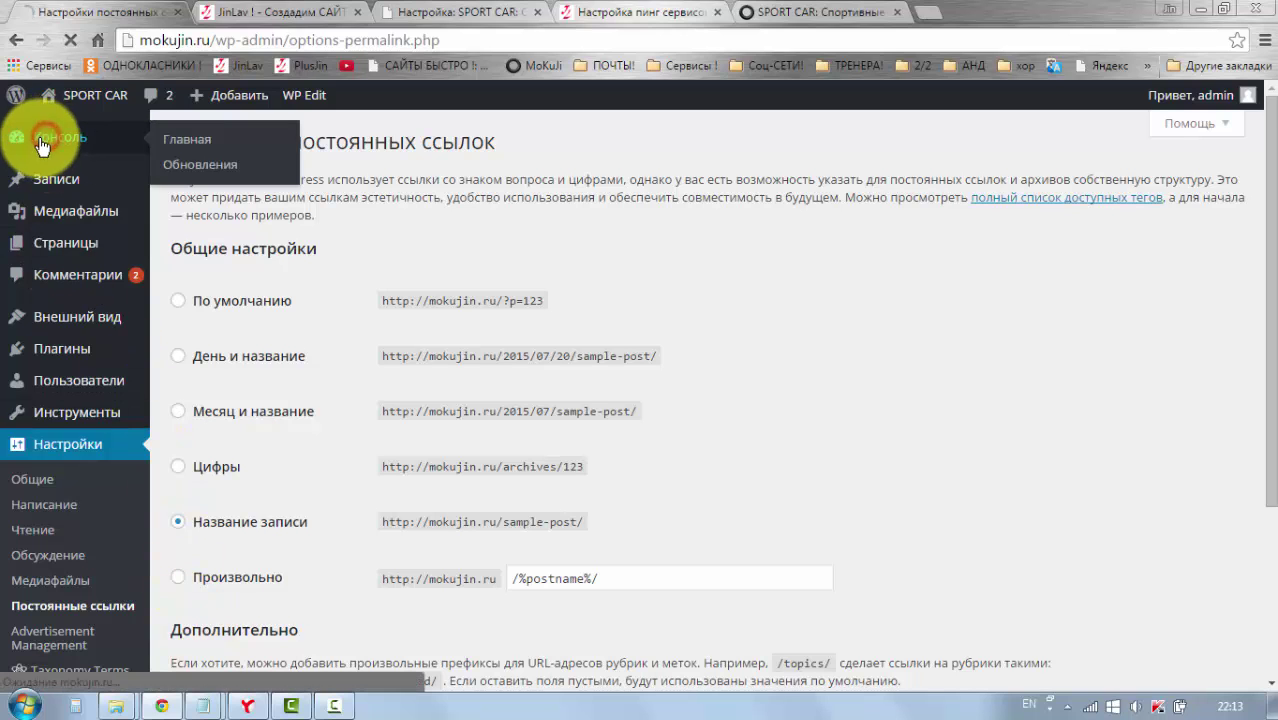